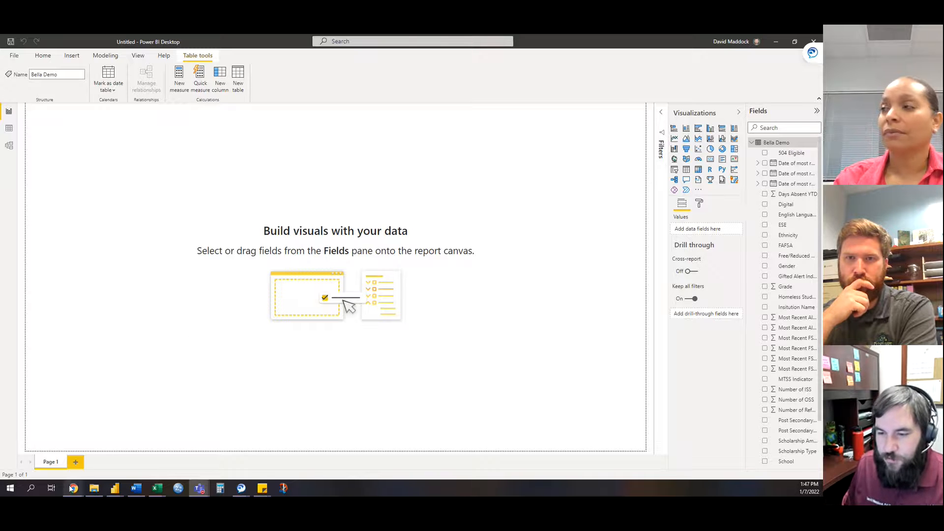
- View the Stocktake 3.0 report and Power BI downloads in the browser, then minimize it
mouse_move(73, 490)
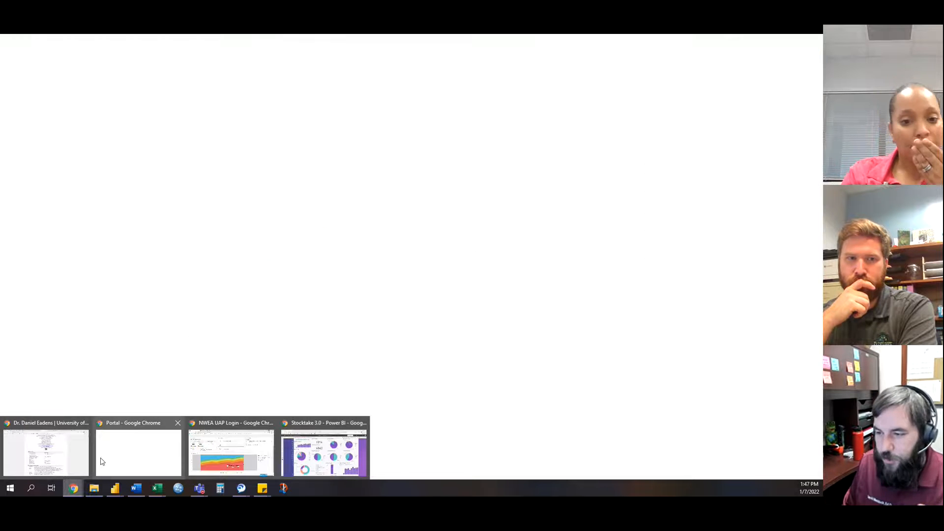
left_click(323, 452)
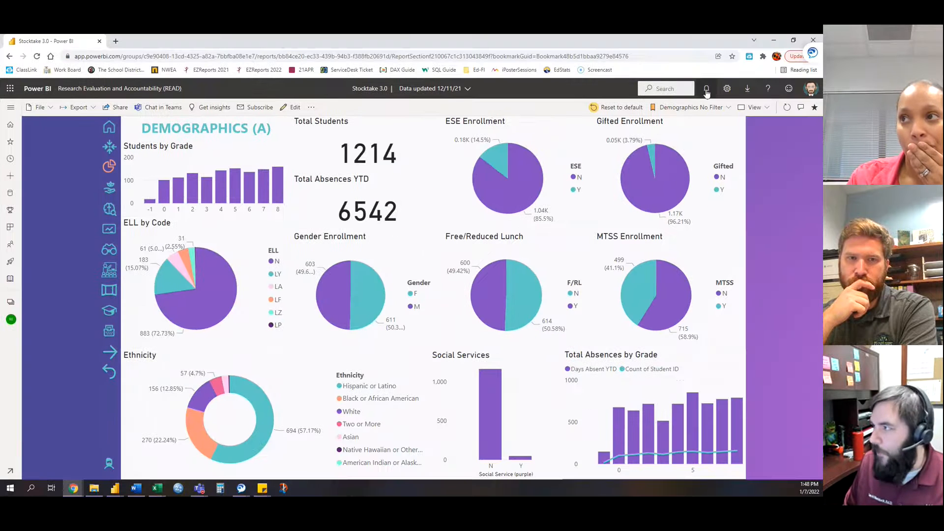
left_click(748, 88)
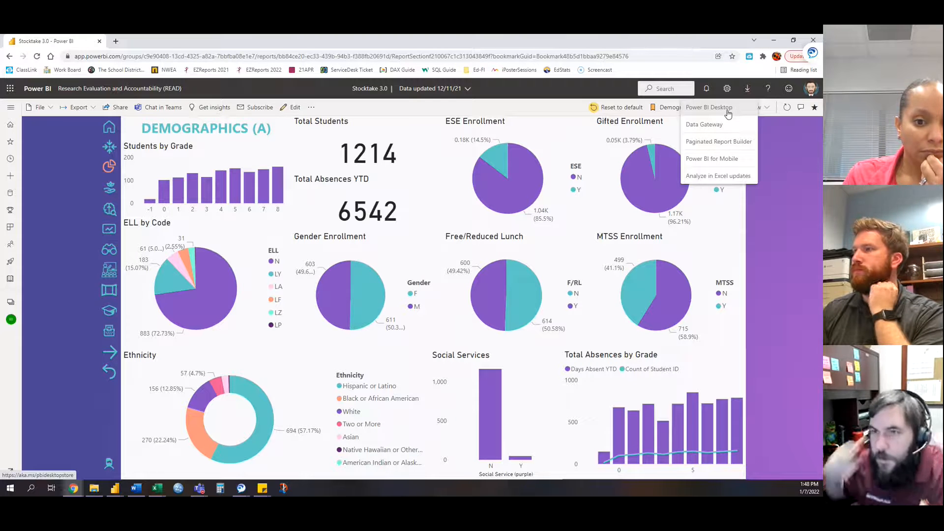
left_click(774, 41)
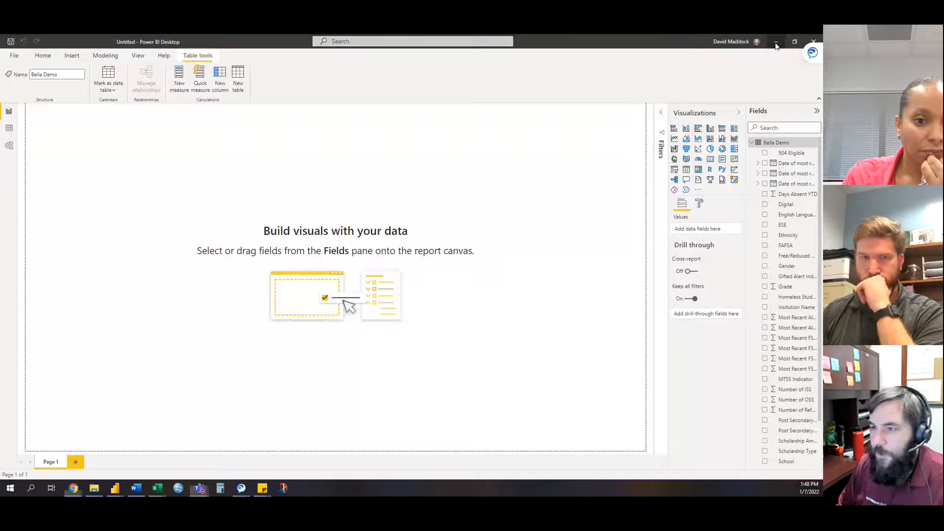
- Glance at the recent reports list, then close the Untitled demo report without saving
left_click(43, 56)
left_click(16, 55)
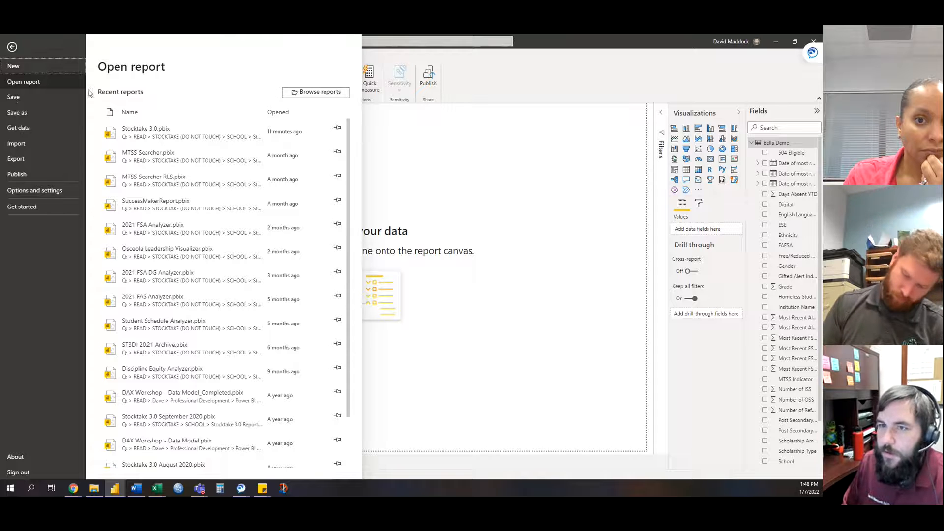
left_click(541, 129)
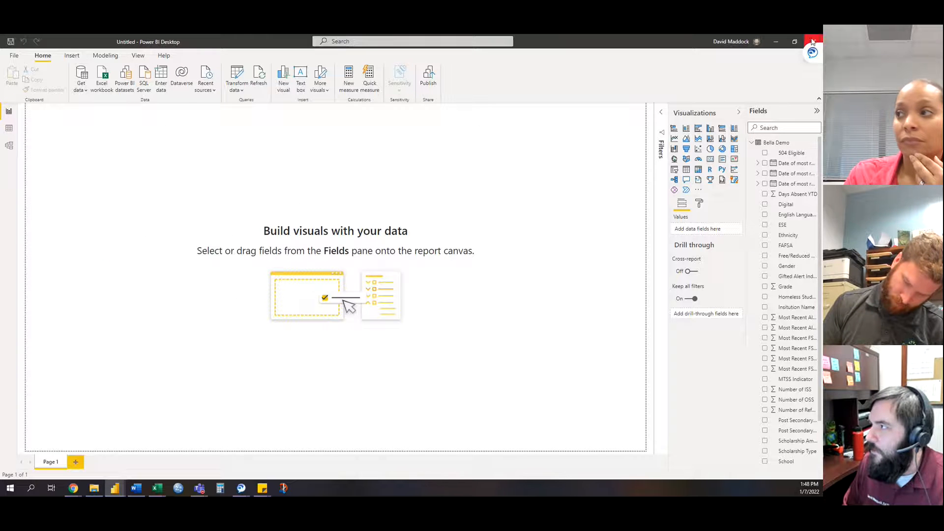
left_click(813, 41)
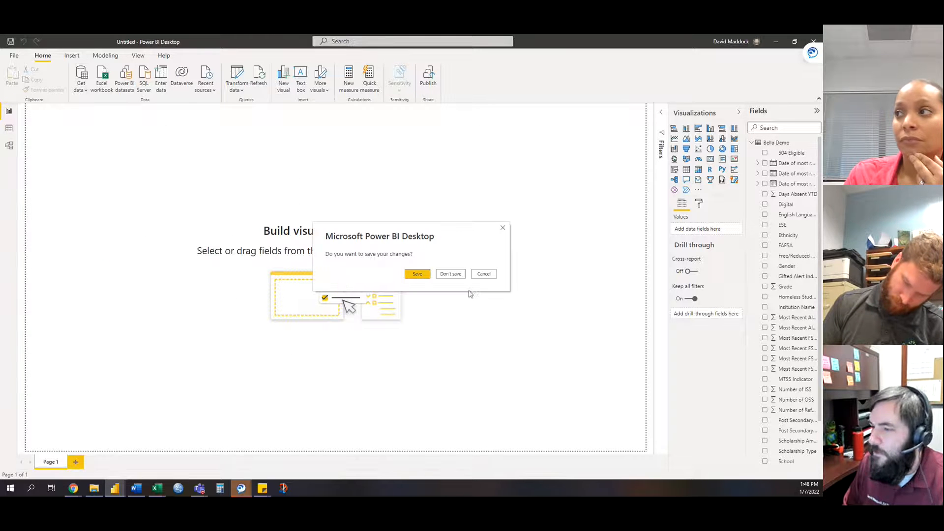
left_click(450, 274)
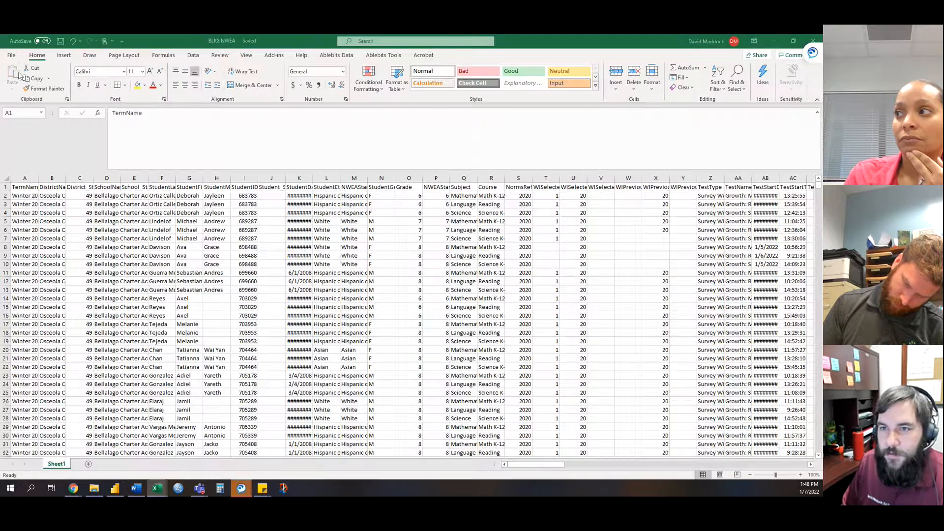
- Create a new blank report from File > New, then bring the BLK8 Data Shard workbook forward
left_click(813, 41)
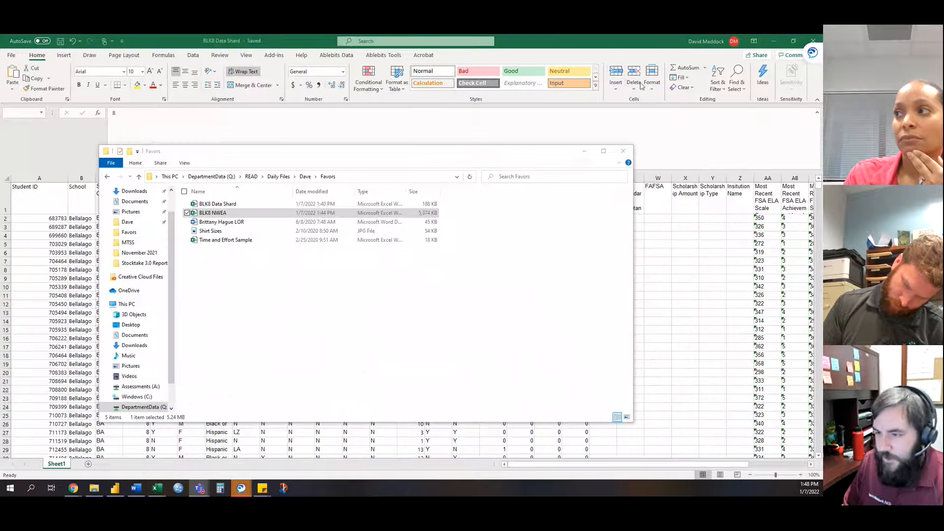
left_click(116, 488)
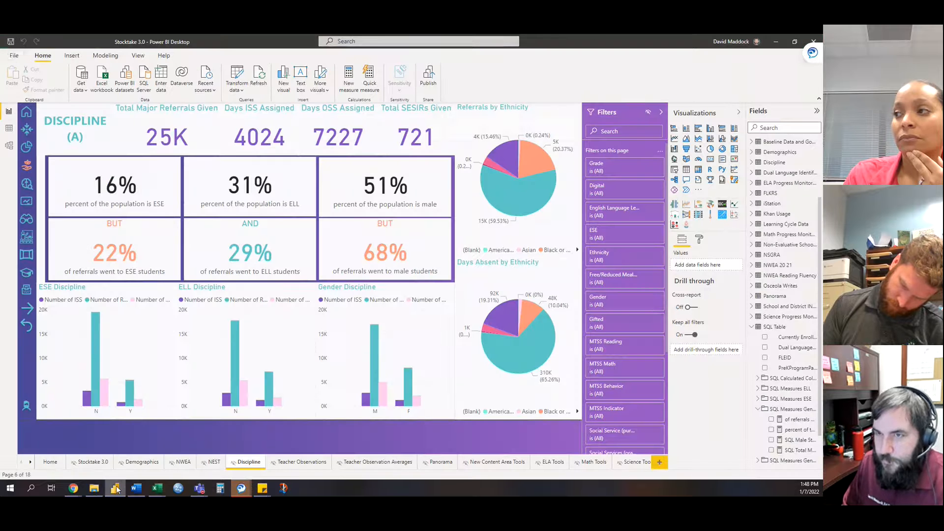
left_click(14, 55)
left_click(18, 71)
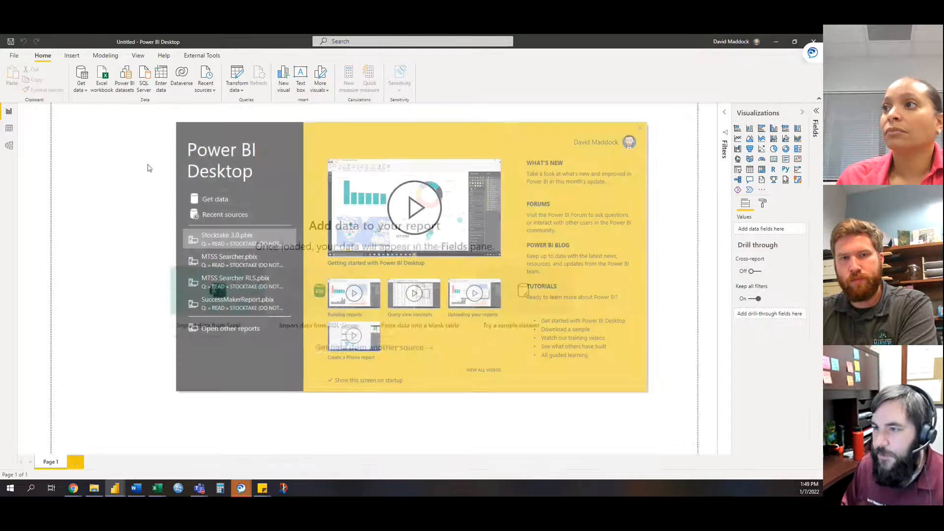
left_click(210, 200)
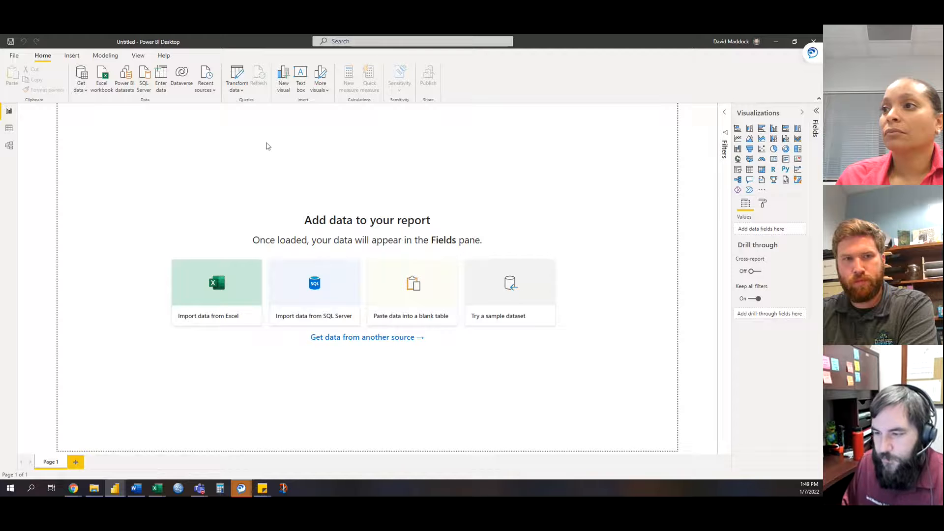
mouse_move(158, 487)
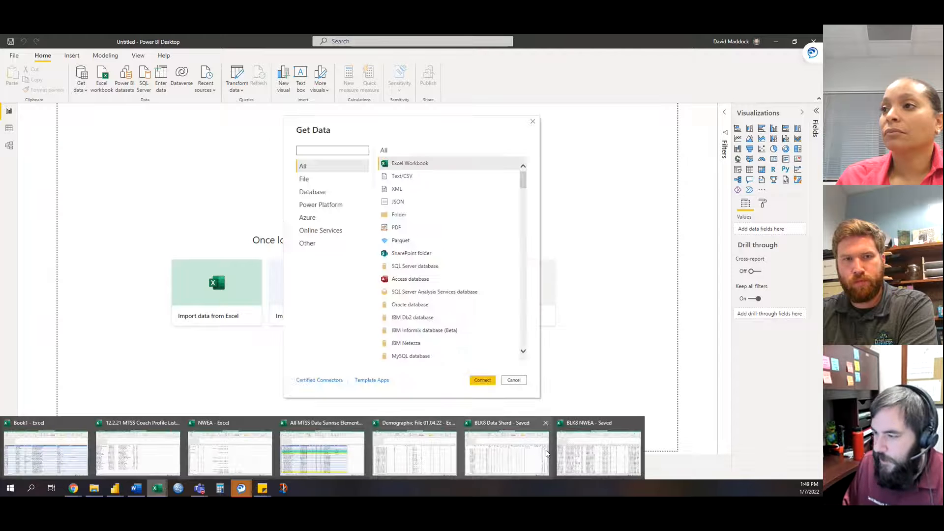
left_click(506, 452)
- Highlight the Student ID, School Code and Grade columns in the BLK8 Data Shard workbook
left_click_drag(56, 203, 137, 228)
left_click(162, 288)
left_click_drag(56, 235, 54, 338)
left_click_drag(81, 226, 83, 279)
left_click_drag(120, 228, 137, 356)
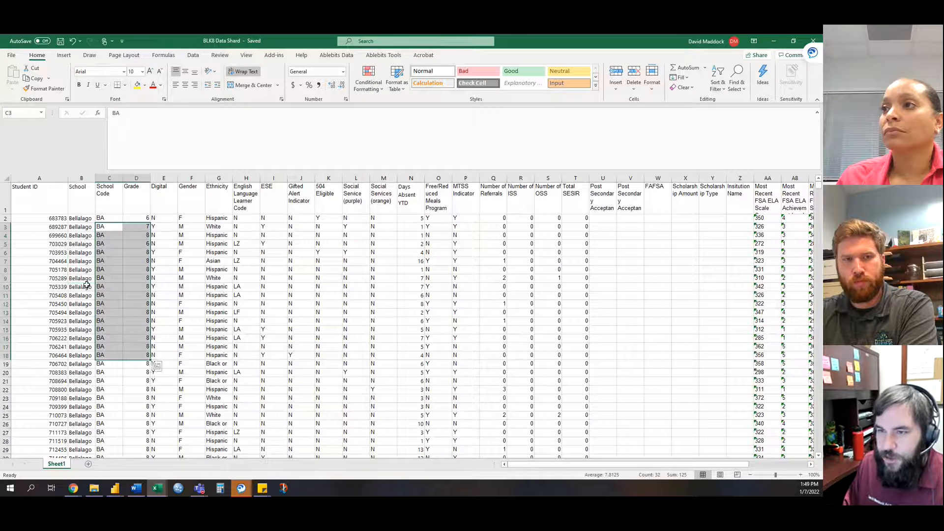
left_click_drag(54, 219, 52, 245)
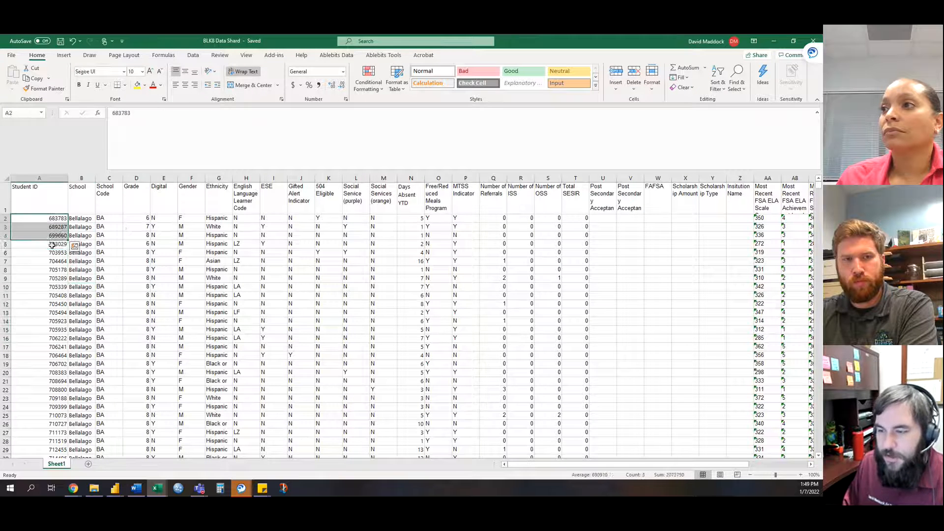
left_click(52, 245)
- Check the StudentID column in the BLK8 NWEA workbook, then minimize Excel
left_click(164, 489)
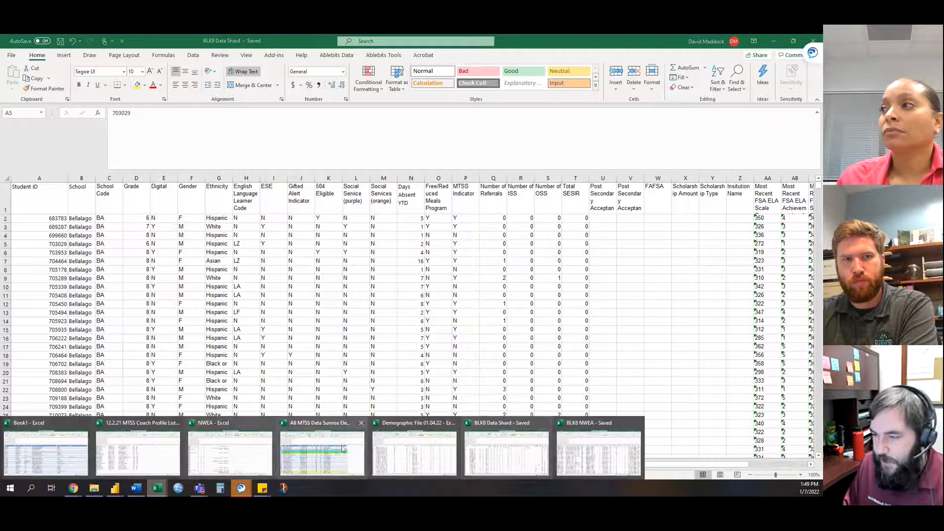
left_click(565, 467)
left_click_drag(244, 195, 244, 273)
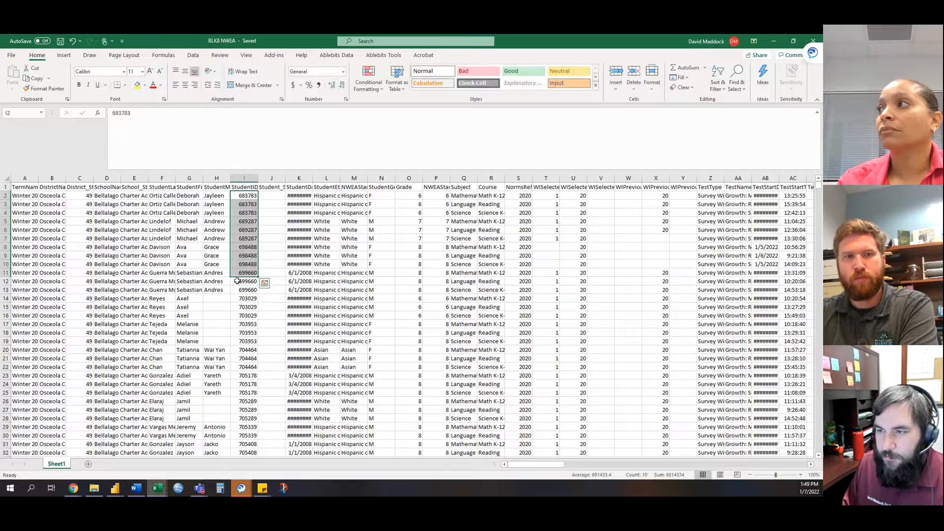
left_click(244, 230)
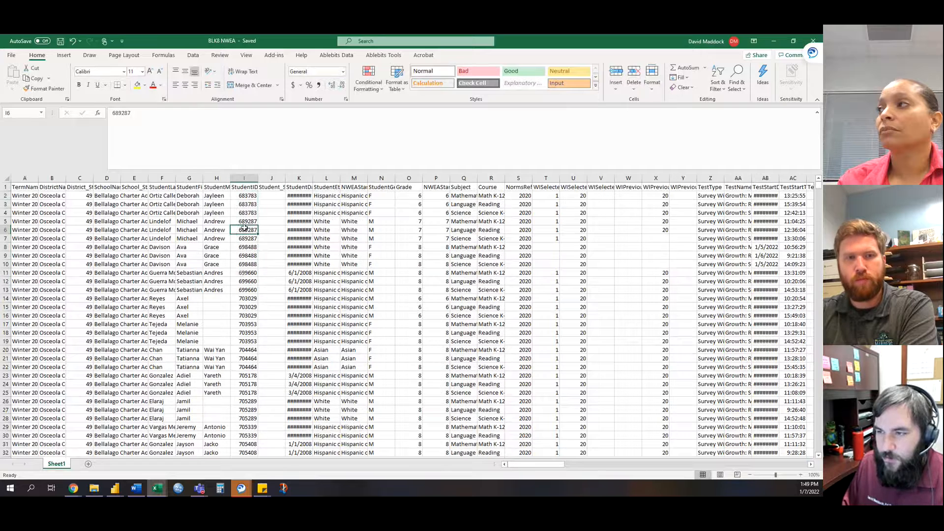
left_click(777, 42)
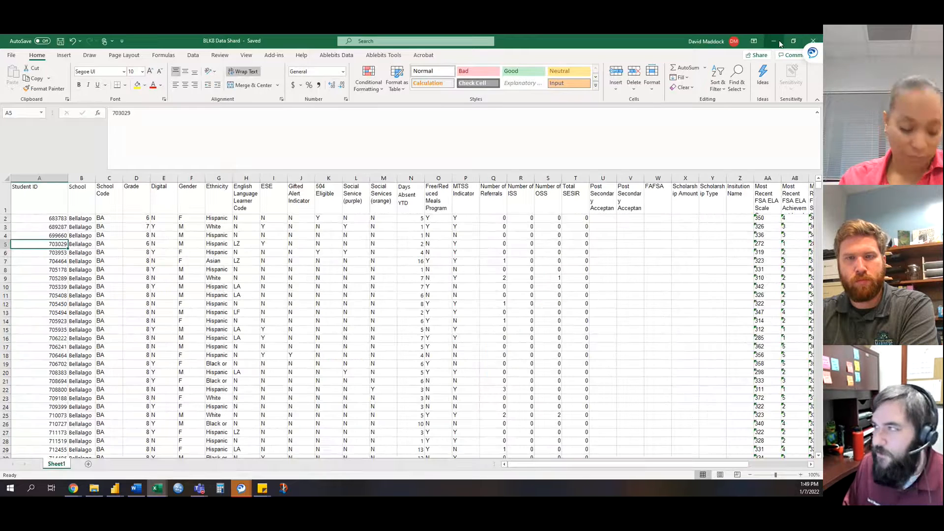
left_click(780, 44)
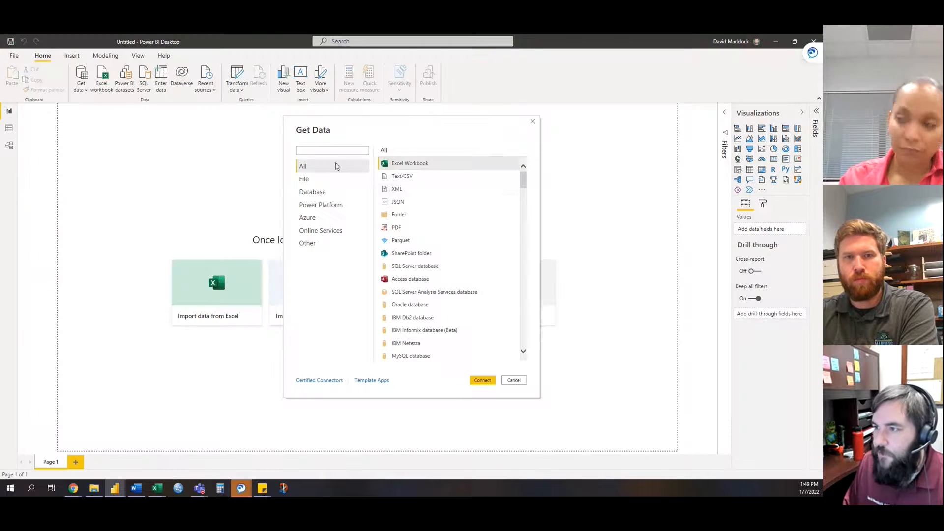
- Connect to an Excel Workbook source and open the BLK8 Data Shard file
left_click(400, 168)
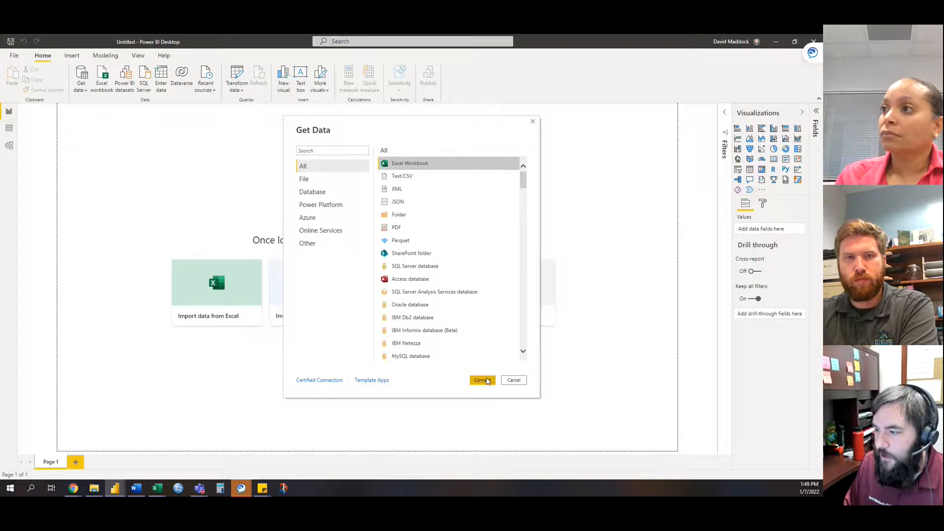
left_click(483, 380)
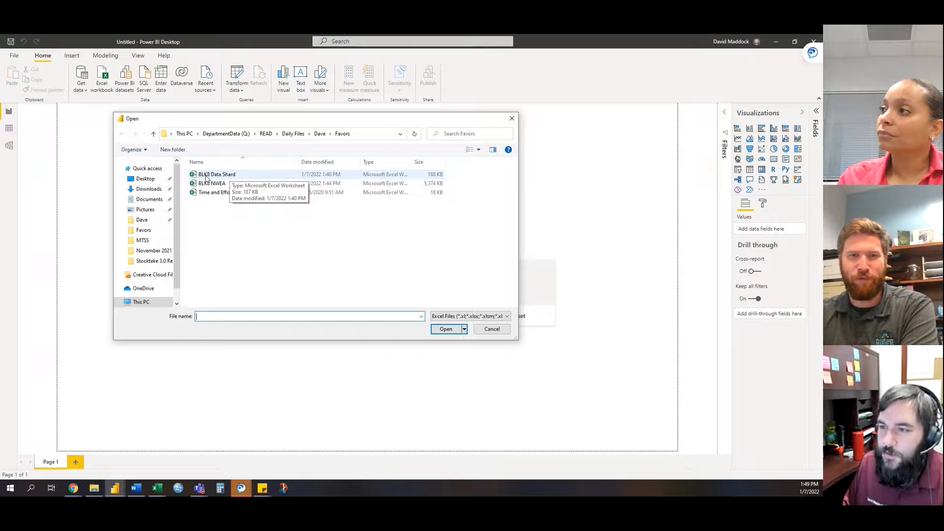
left_click(216, 176)
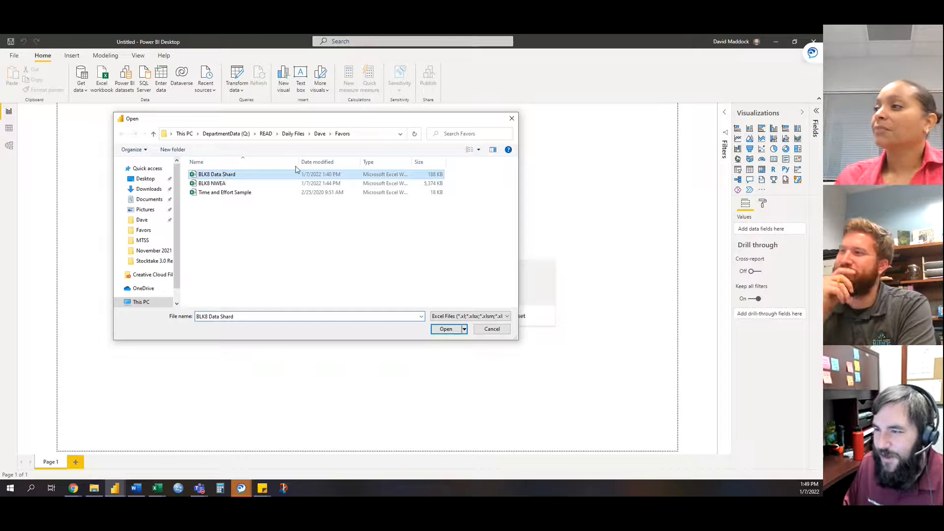
left_click(447, 329)
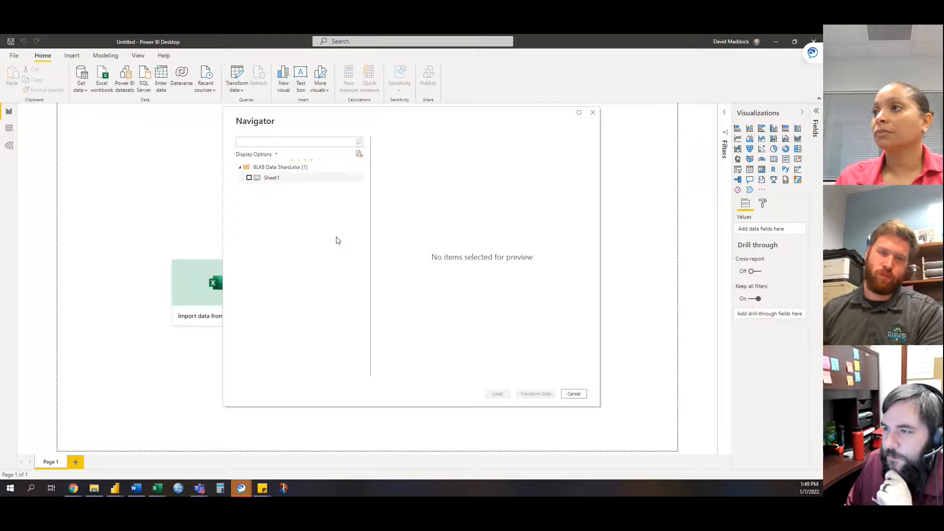
- Select and preview Sheet1 from BLK8 Data Shard, load it, and expand its field list
left_click(249, 178)
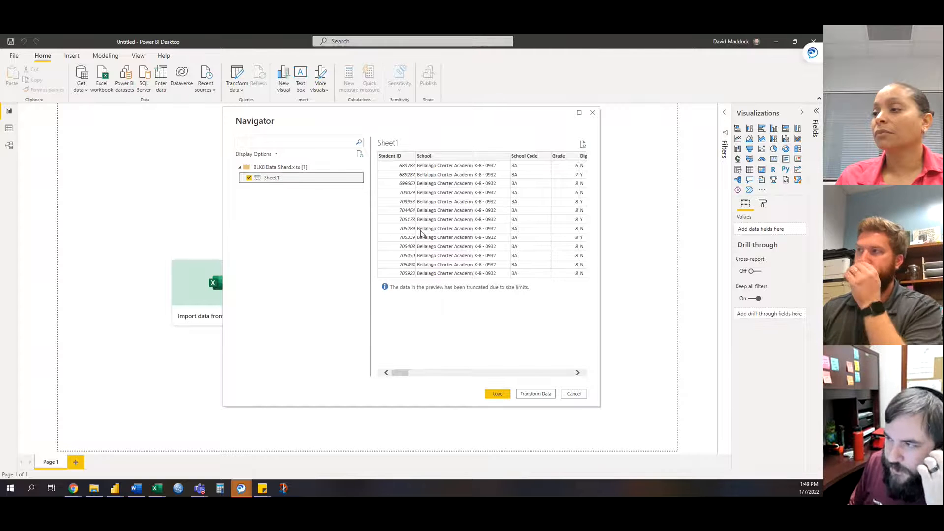
mouse_move(403, 373)
left_mouse_down()
mouse_move(470, 391)
mouse_move(404, 388)
left_mouse_up()
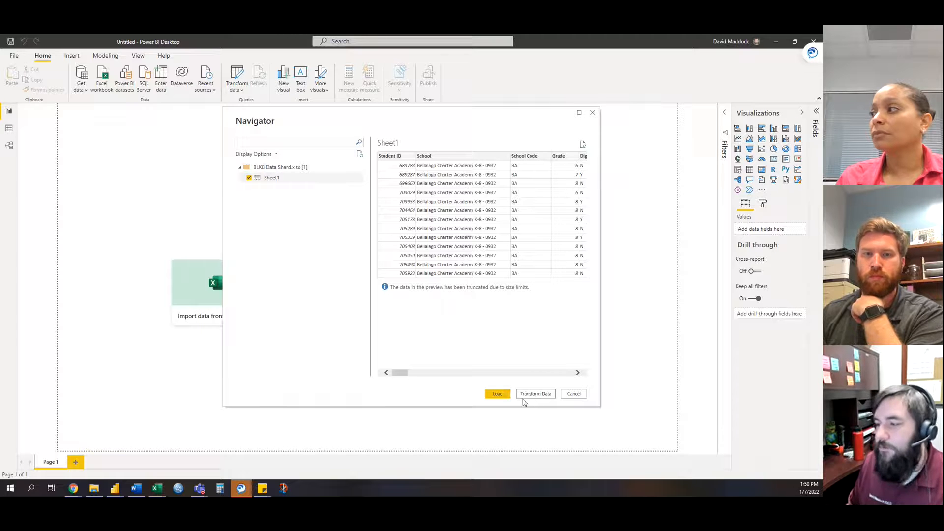
left_click(497, 394)
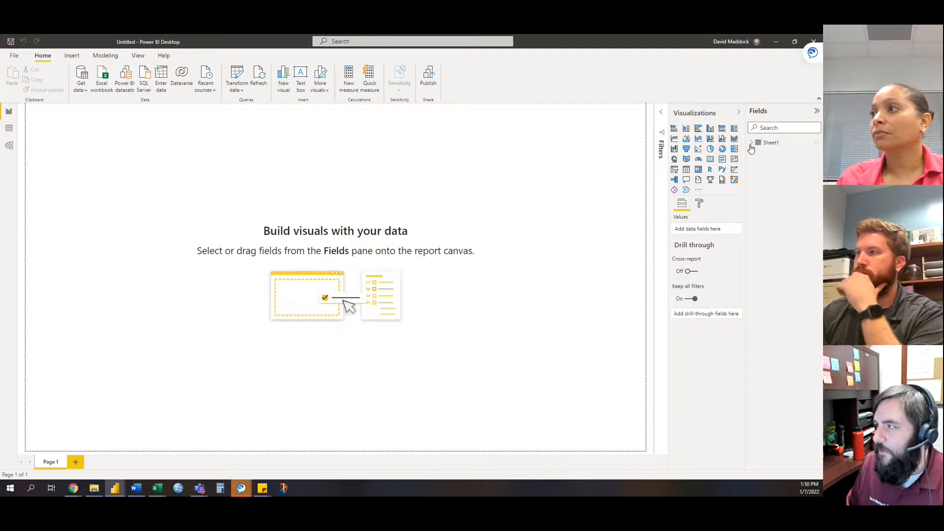
left_click(751, 142)
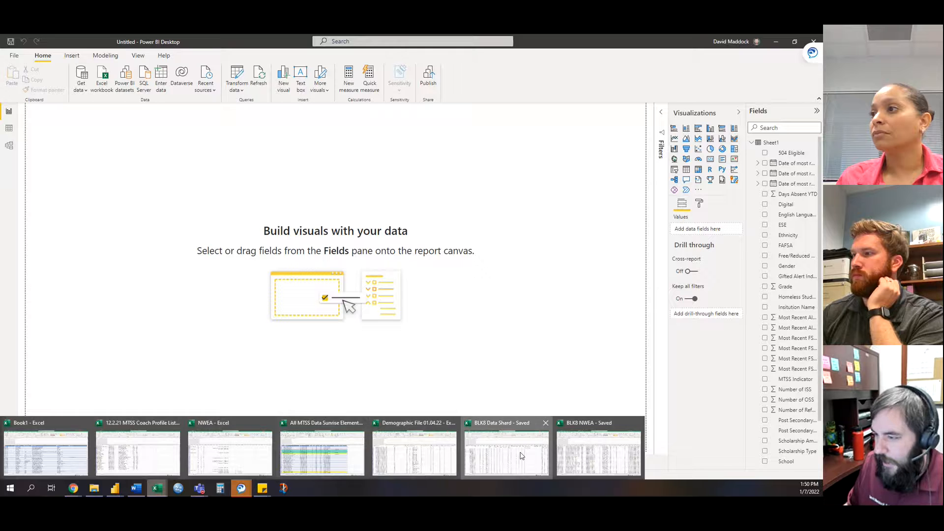
key("alt+Tab")
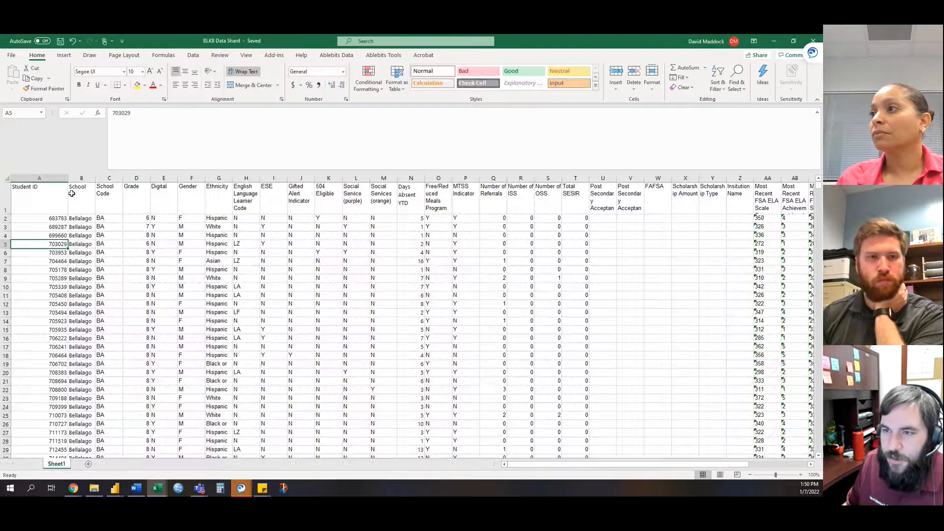
- Review the School, School Code, Digital and English Language Learner Code headers in BLK8 Data Shard
left_click(71, 194)
left_click(106, 197)
left_click(162, 197)
left_click(246, 197)
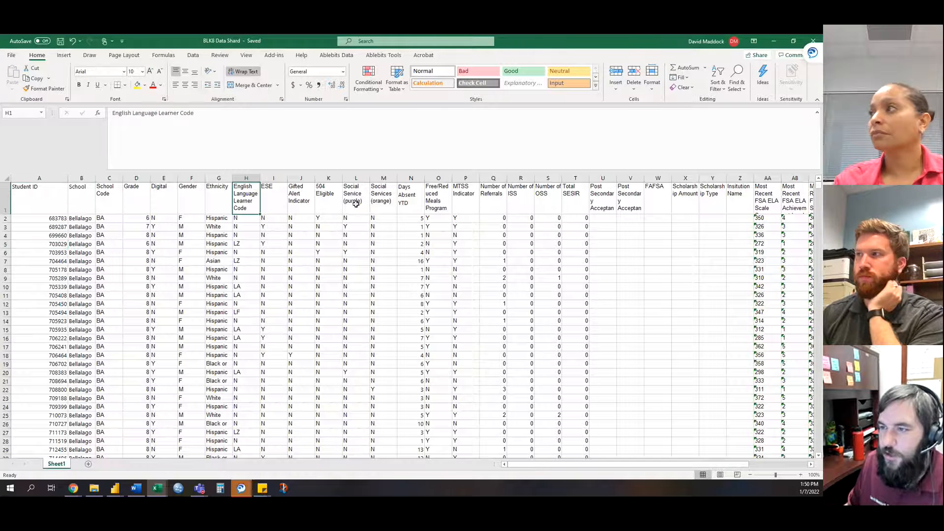
key("alt+Tab")
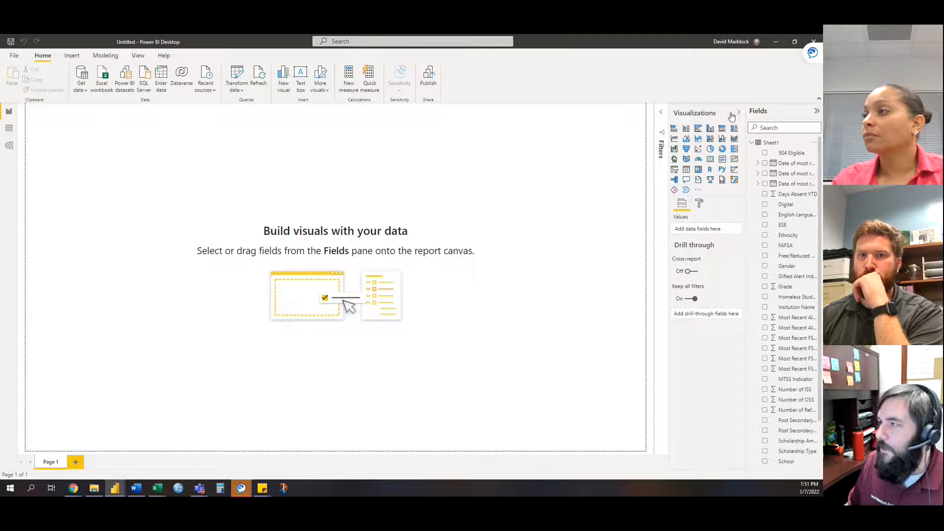
left_click(738, 113)
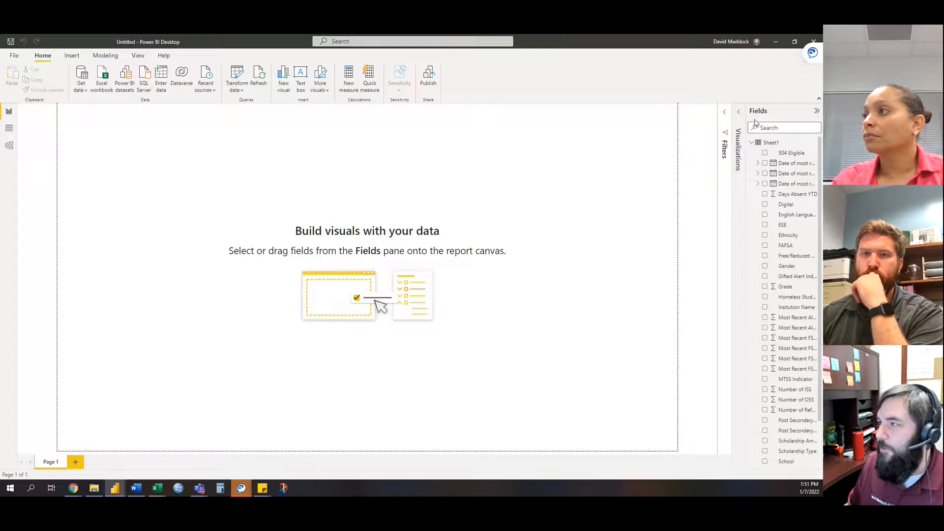
left_click(816, 111)
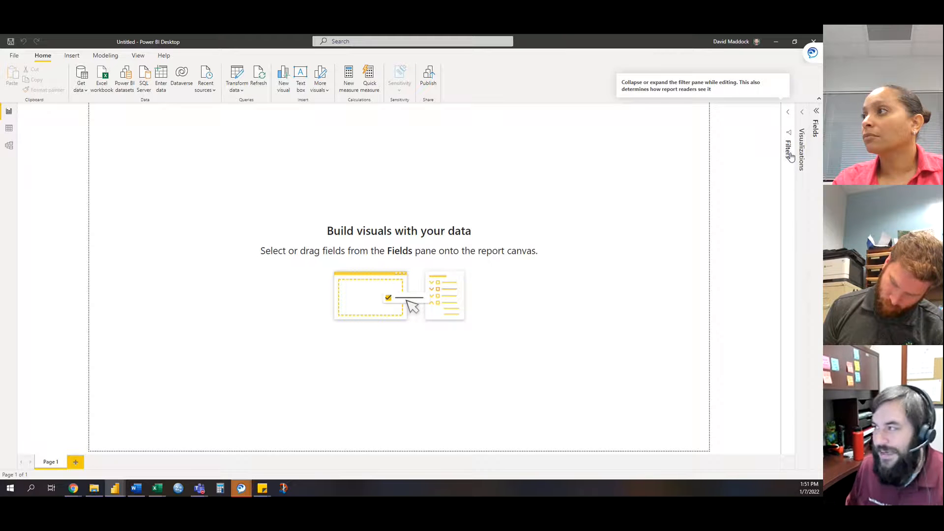
left_click(802, 113)
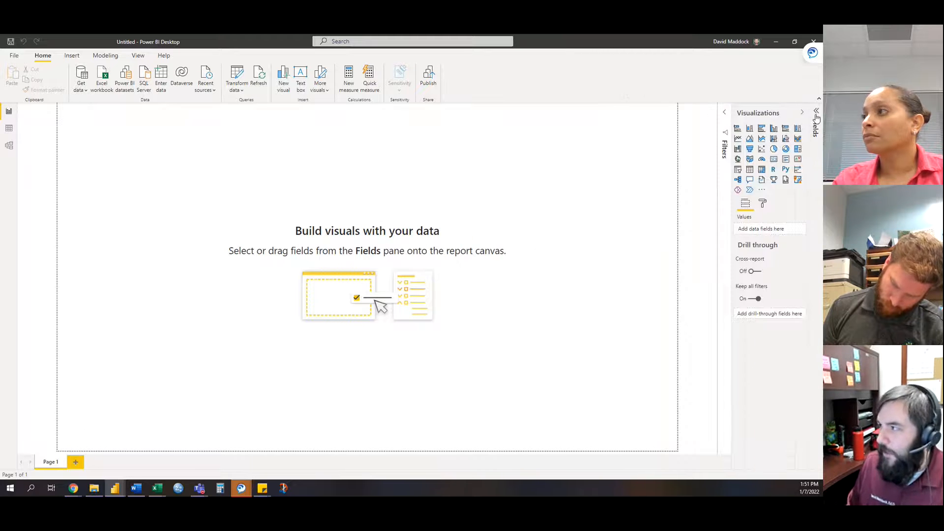
left_click(816, 118)
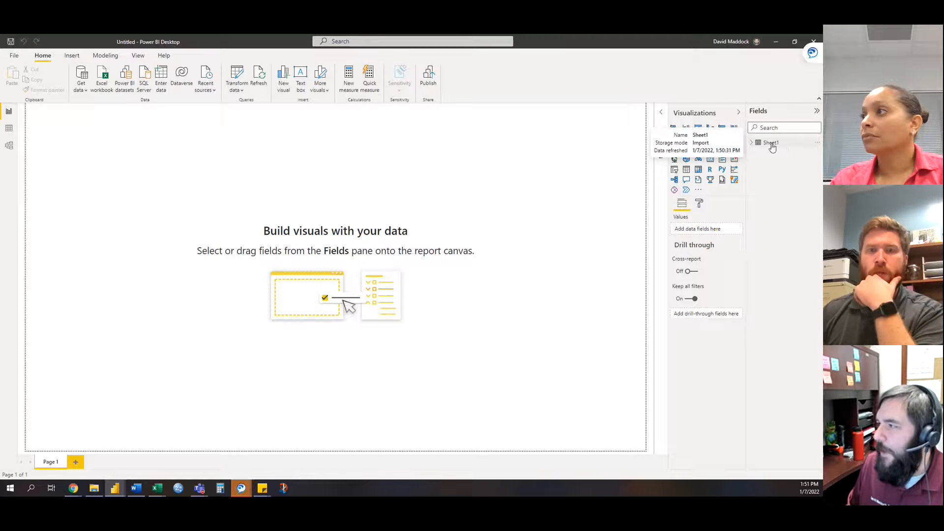
- Rename the Sheet1 table to 'Demographic' and expand its field list
left_click(817, 142)
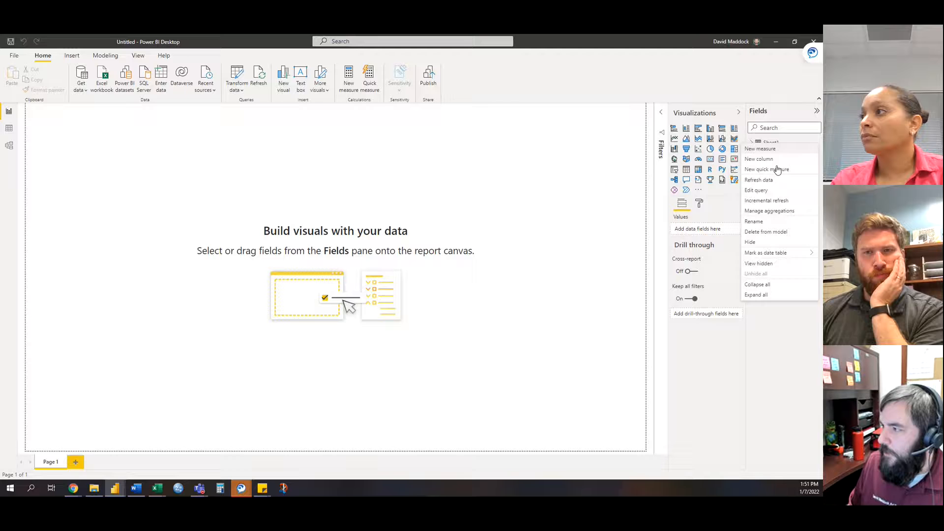
left_click(774, 224)
type("S")
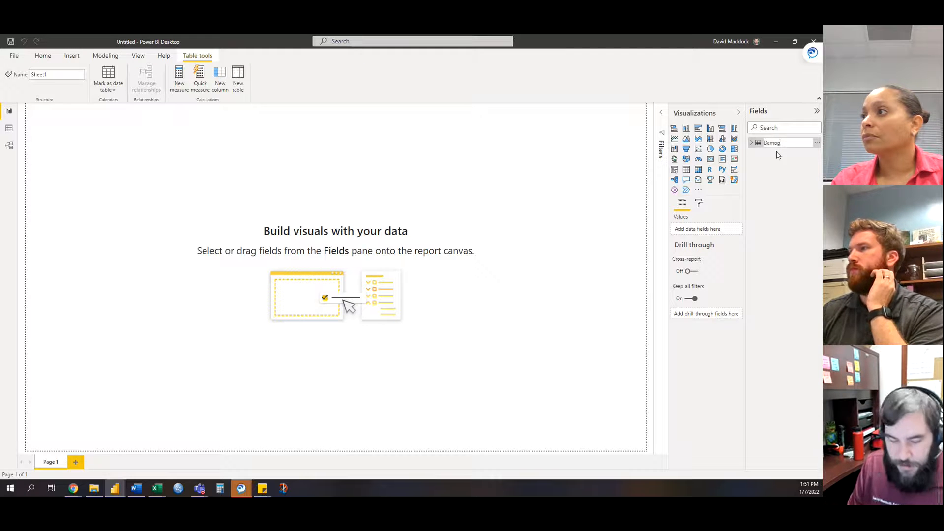
type("emographic")
key("Return")
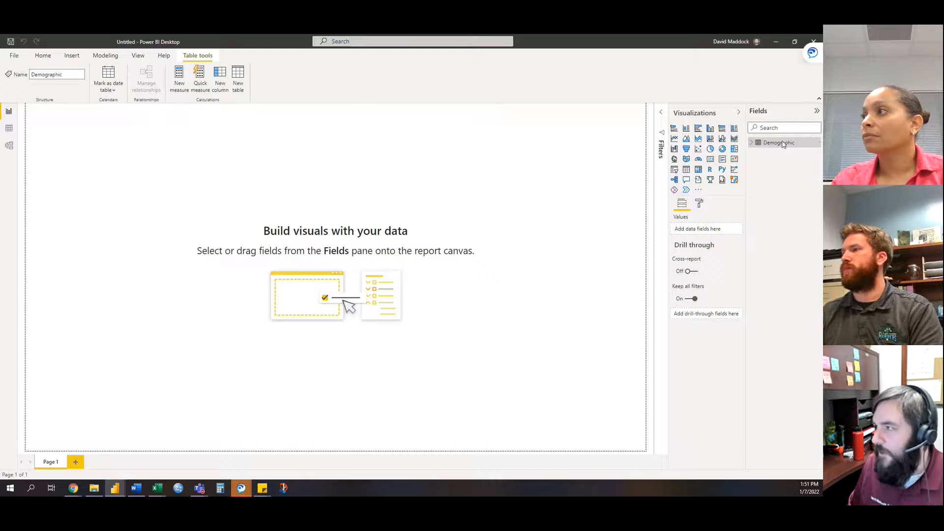
left_click(754, 143)
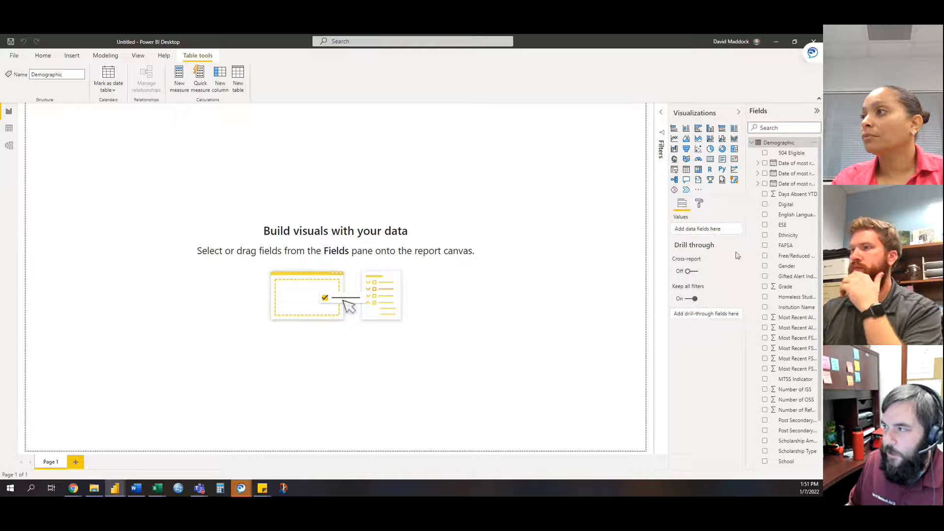
- Place a stacked column chart at the page centre with Demographic's Grade on its axis
left_click(688, 132)
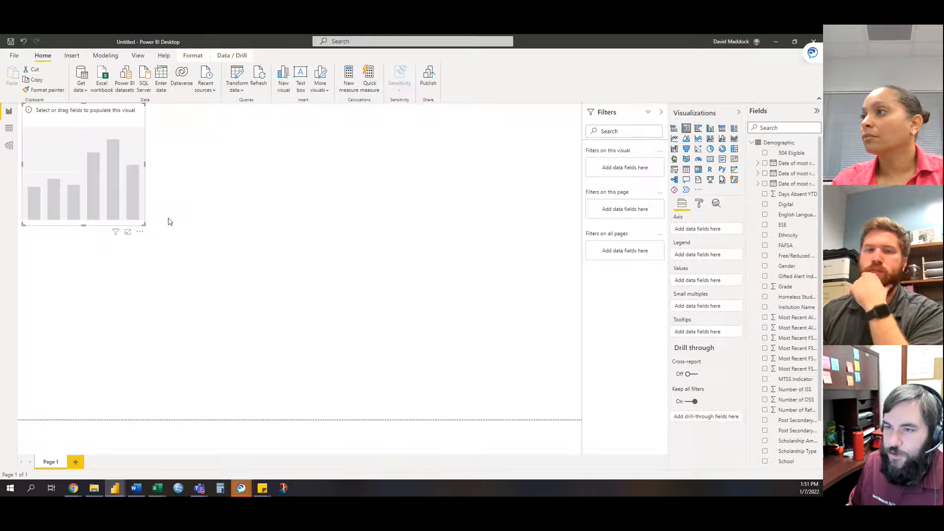
left_click_drag(87, 162, 314, 243)
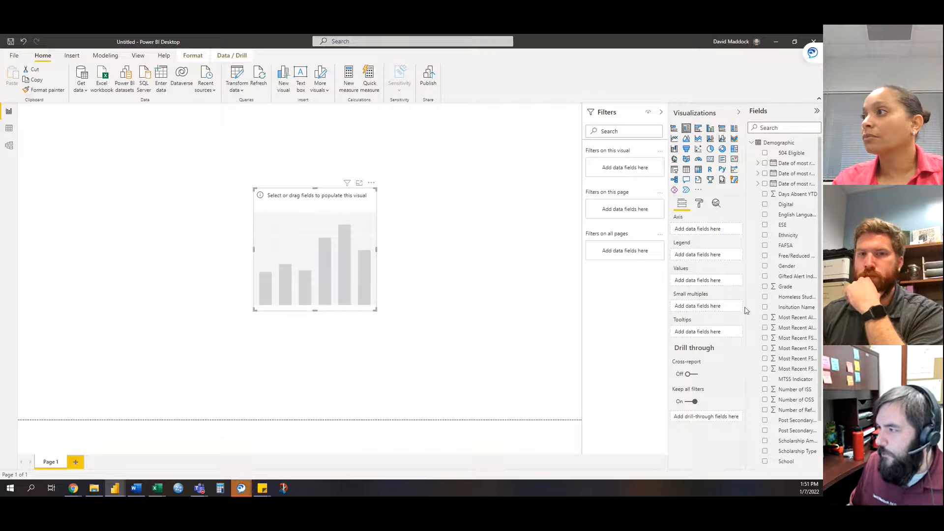
left_click_drag(789, 287, 719, 231)
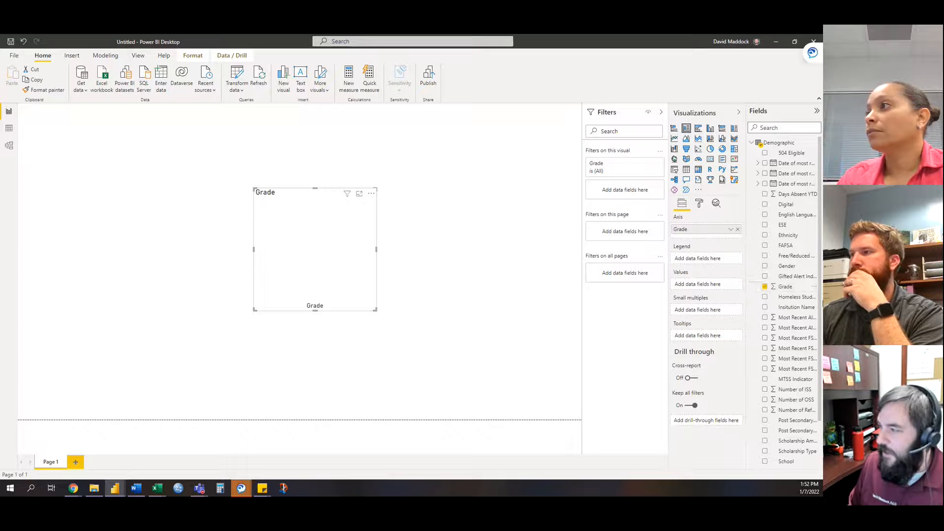
- Move Grade from the axis to the Values well, producing one bar totalling 5120
left_click_drag(708, 231, 710, 287)
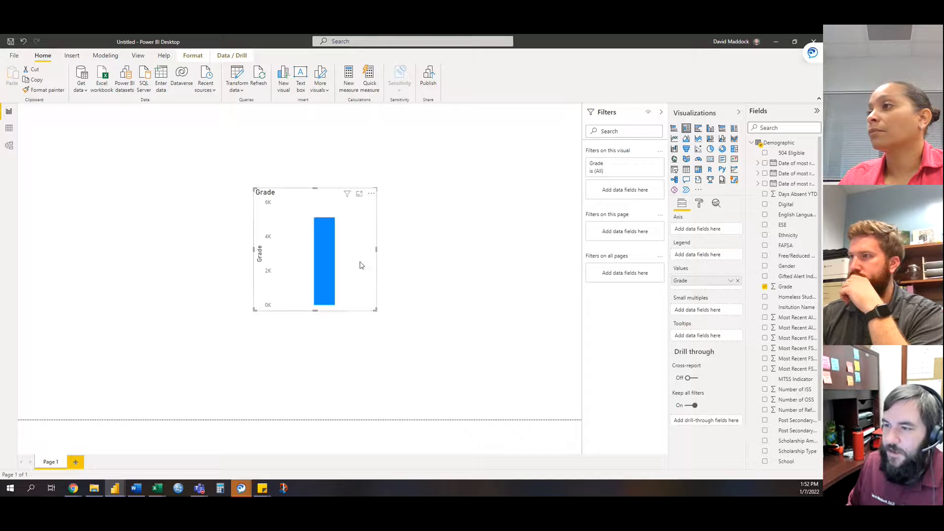
mouse_move(315, 237)
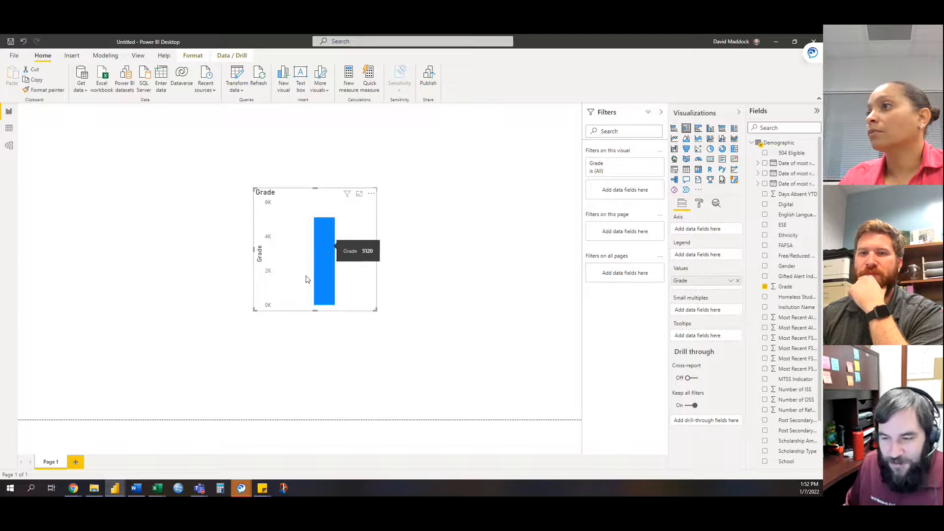
mouse_move(156, 488)
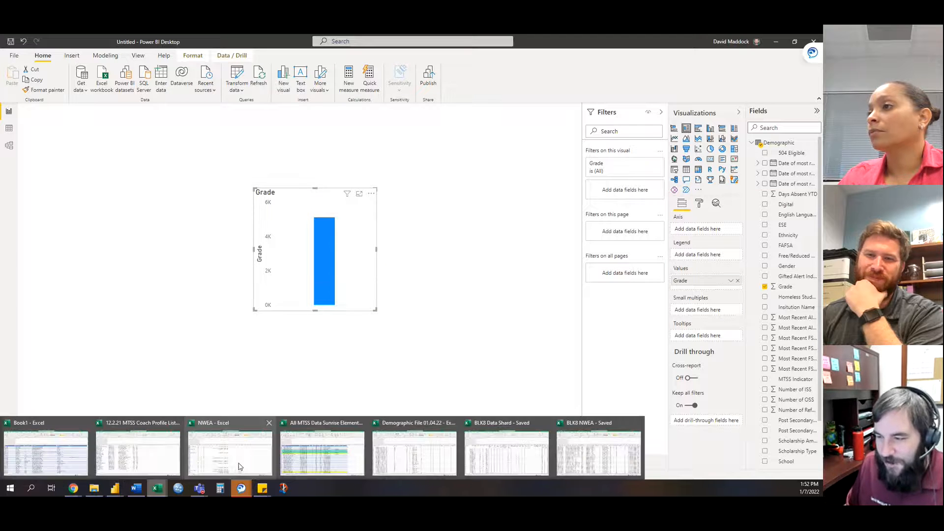
left_click(474, 458)
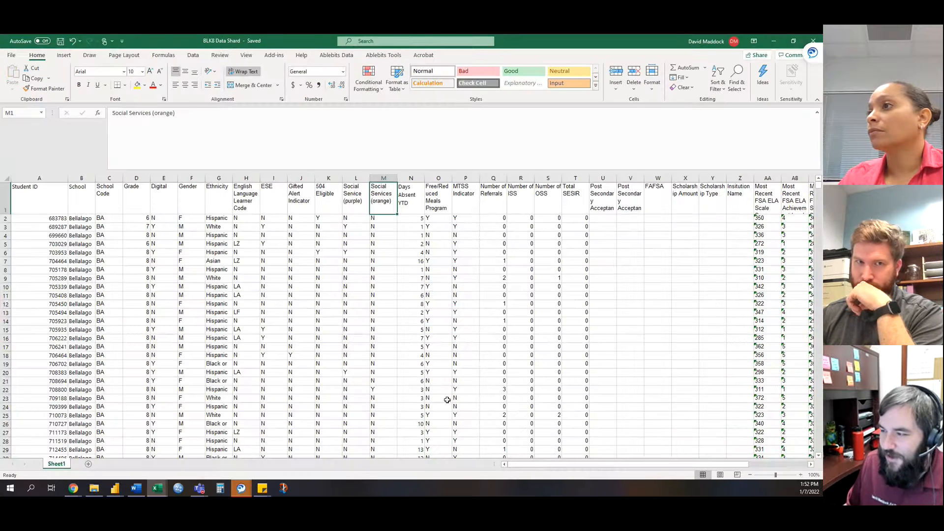
left_click(136, 178)
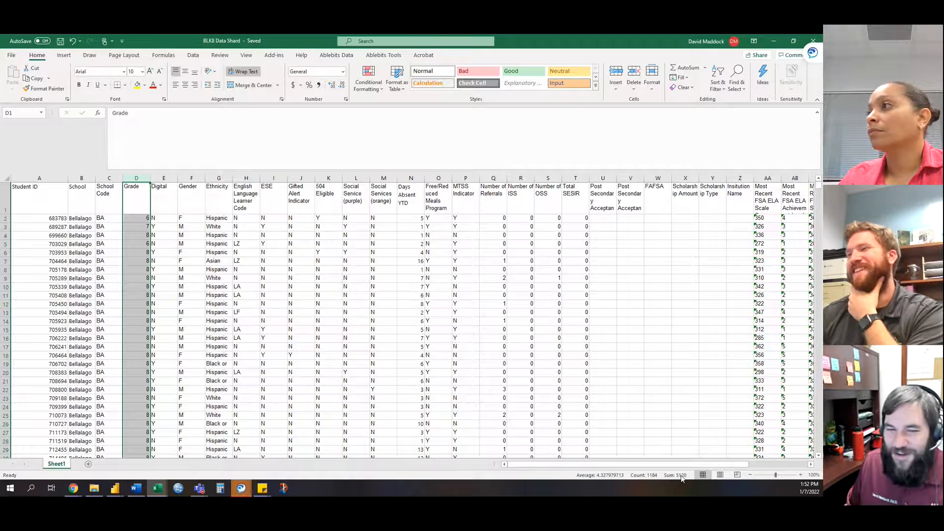
left_click(774, 43)
left_click_drag(786, 286, 716, 229)
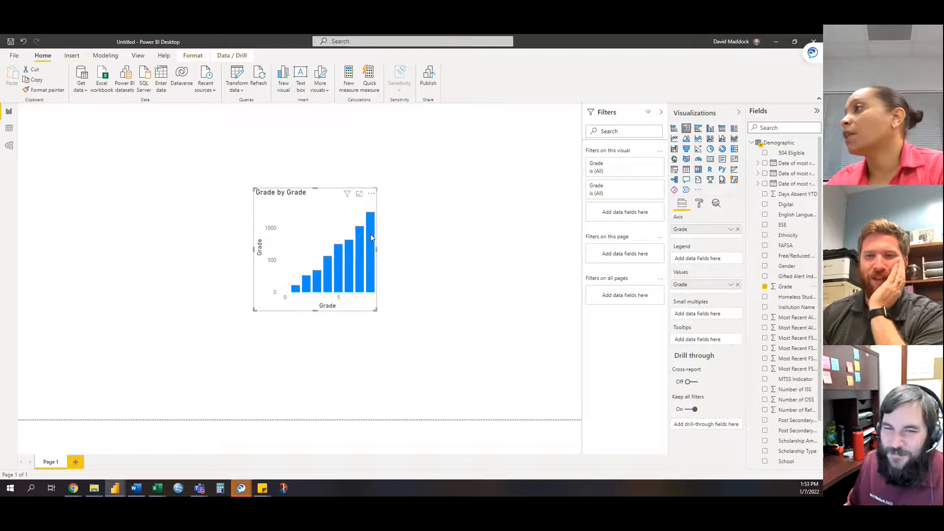
- Change Grade's value aggregation from Sum to Count, giving 'Count of Grade by Grade'
mouse_move(370, 235)
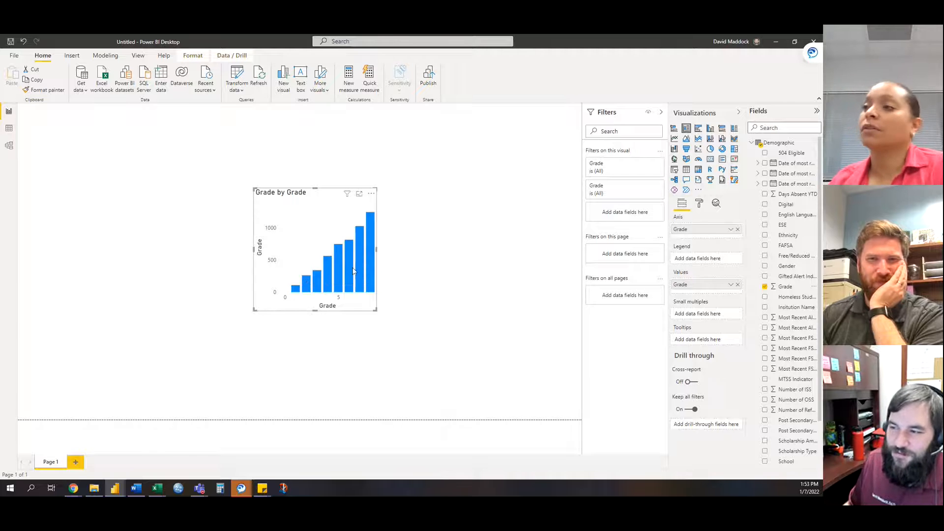
left_click(732, 285)
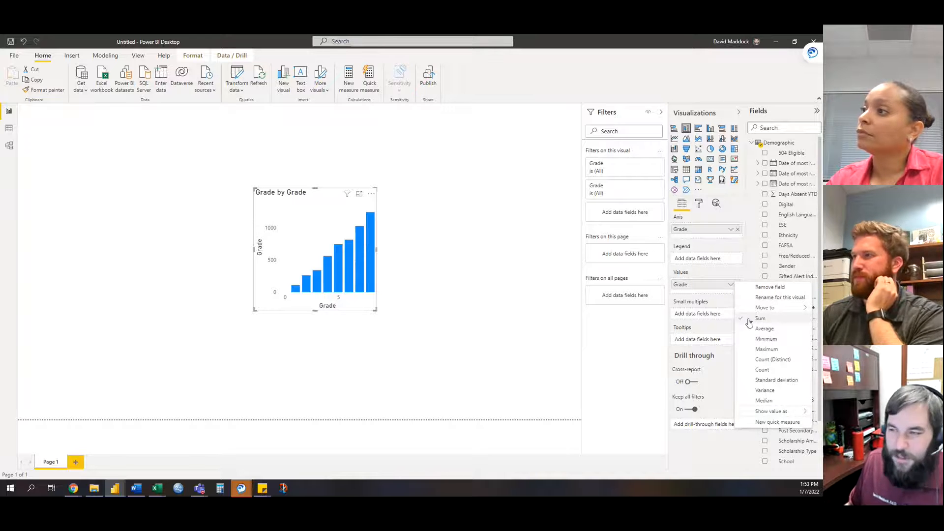
left_click(765, 374)
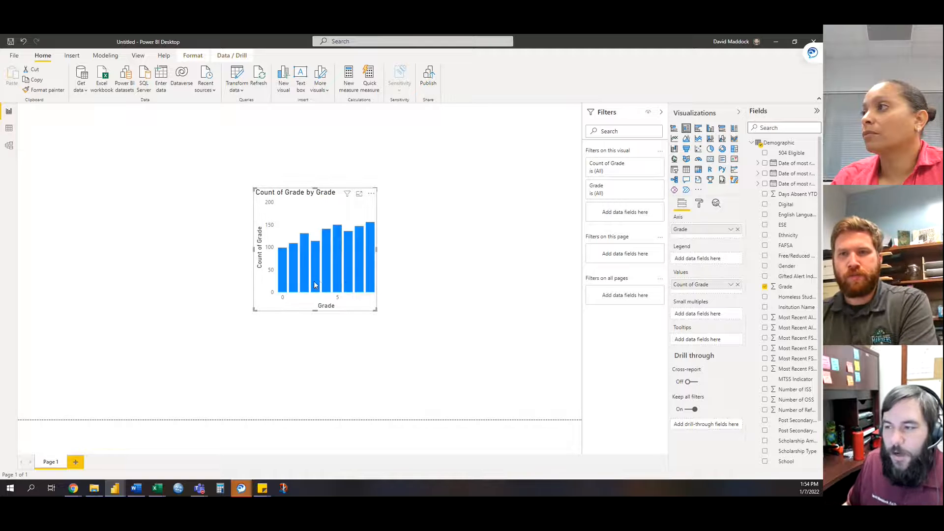
mouse_move(314, 284)
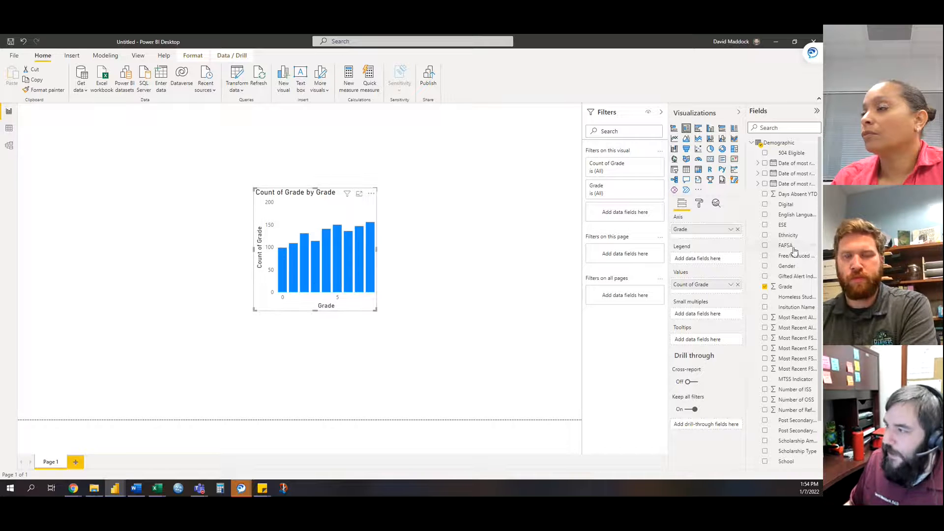
- Add Gender as the chart legend, then enlarge the chart and move it up and left
left_click_drag(787, 268, 713, 258)
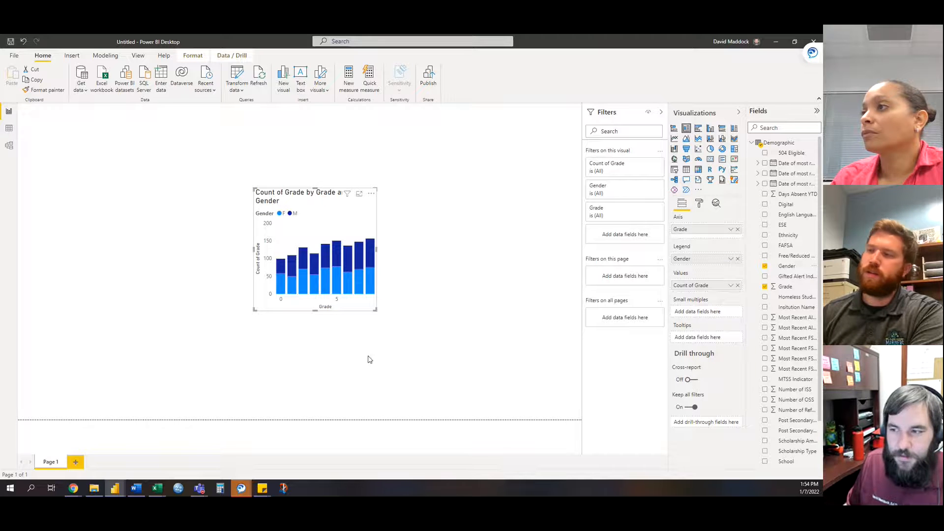
left_click_drag(375, 311, 489, 400)
left_click_drag(415, 210, 362, 177)
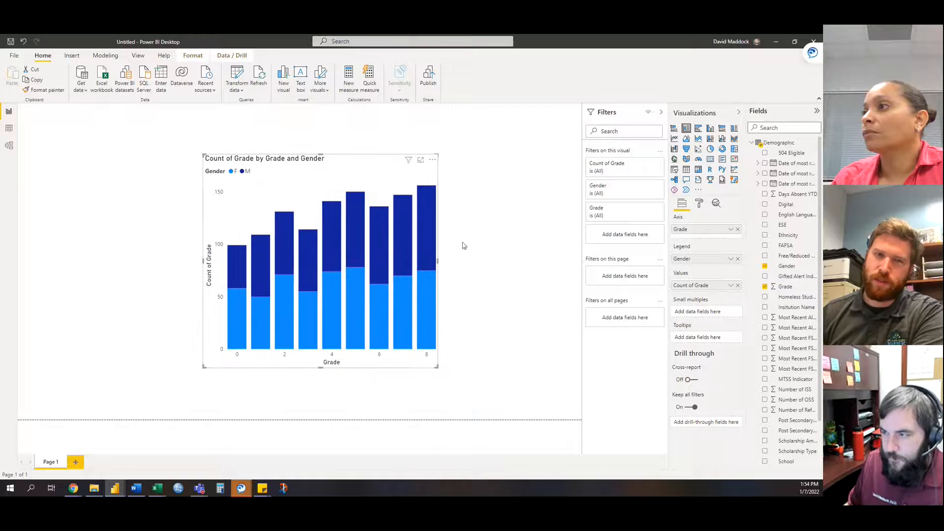
left_click(502, 291)
left_click(347, 171)
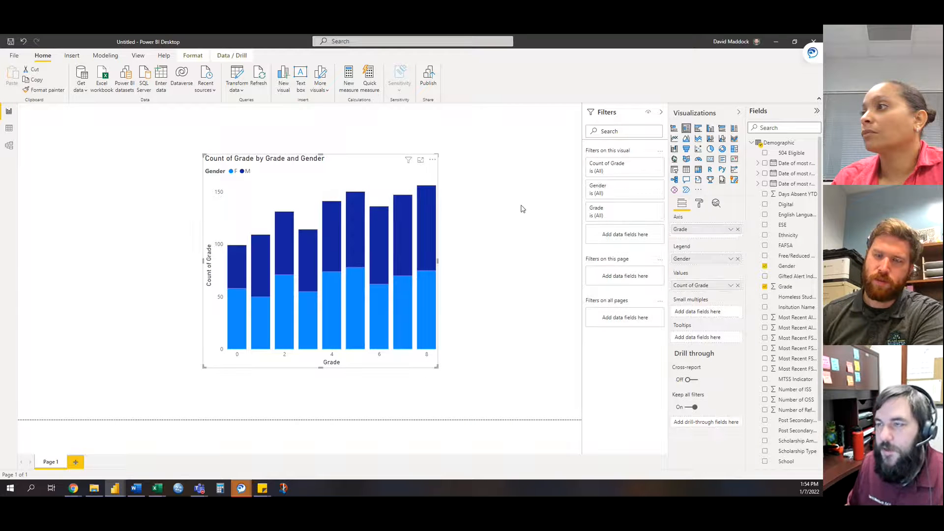
- Switch Count of Grade to Count (Distinct) and re-add Grade on the axis
left_click(731, 285)
left_click(774, 362)
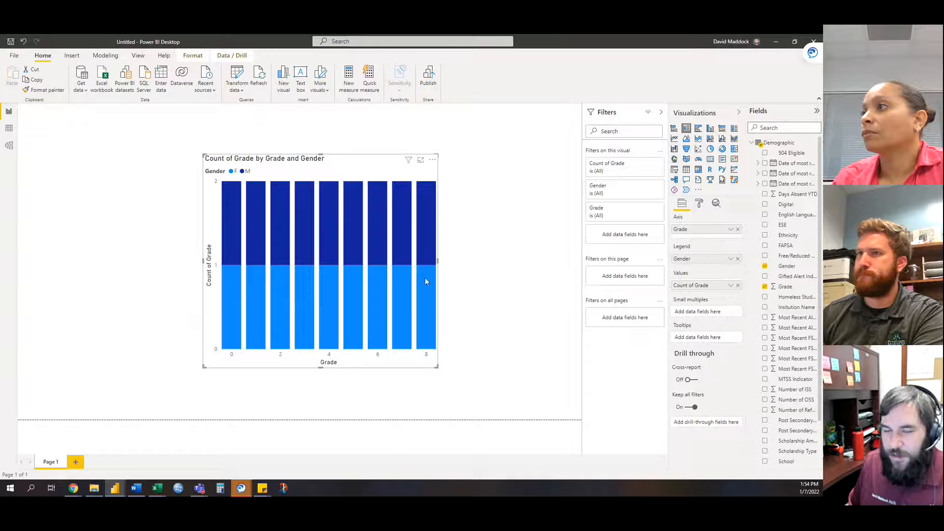
mouse_move(423, 253)
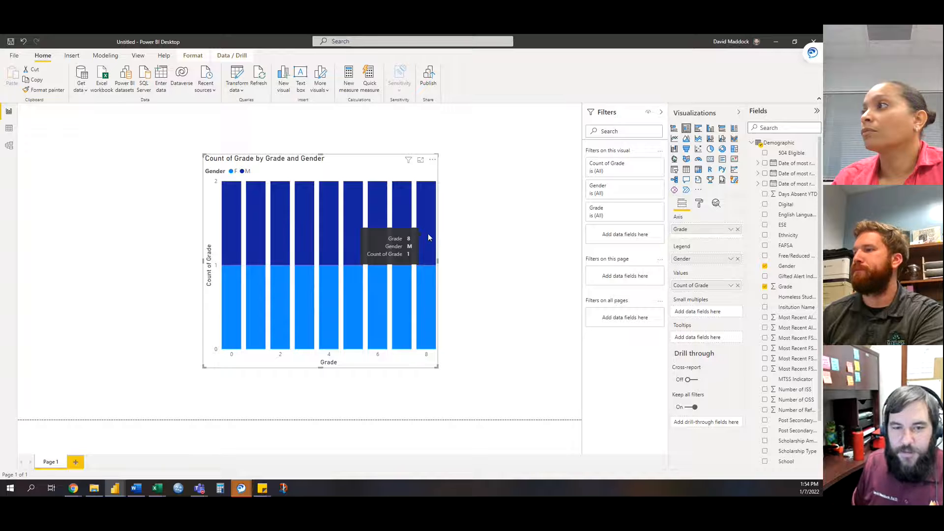
left_click(738, 230)
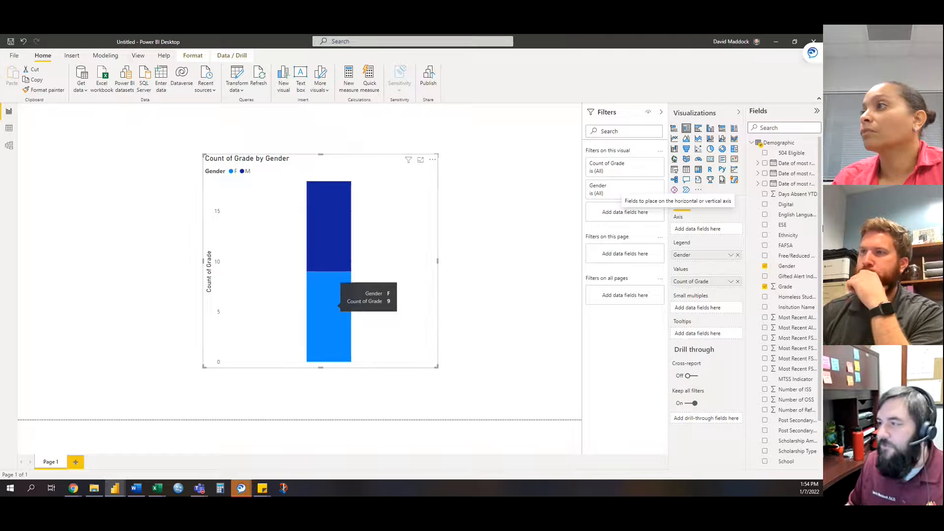
left_click_drag(785, 286, 720, 231)
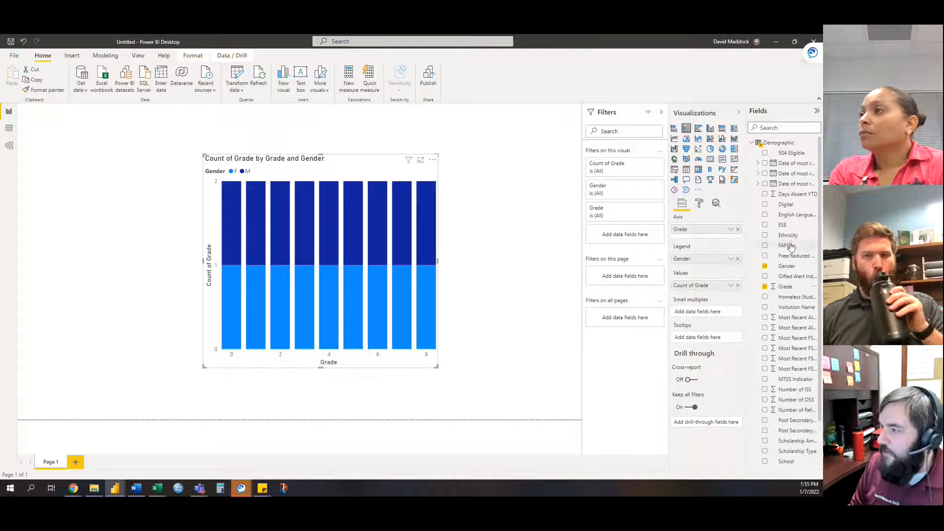
- Remove Grade, Gender and Count of Grade, then chart a distinct count of Ethnicity
left_click(738, 229)
left_click(737, 255)
left_click(737, 280)
left_click_drag(788, 235, 712, 280)
left_click(731, 280)
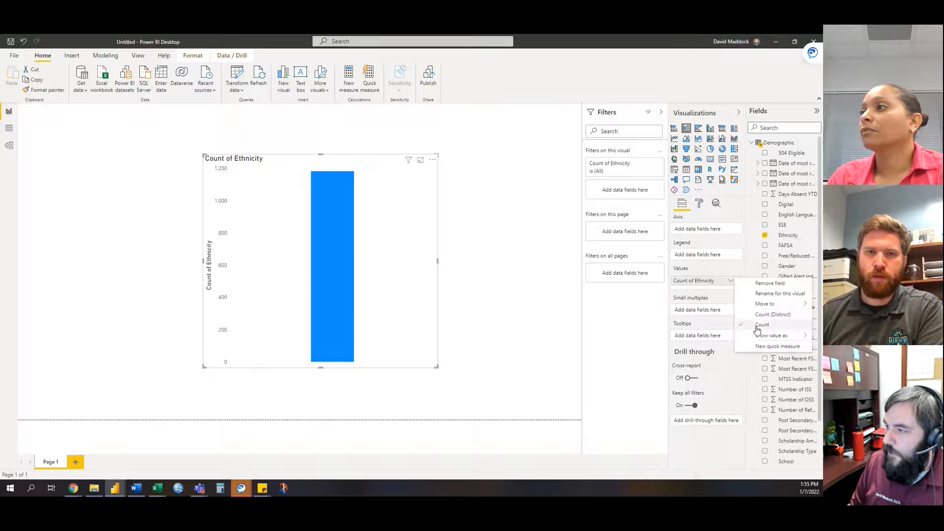
left_click(767, 314)
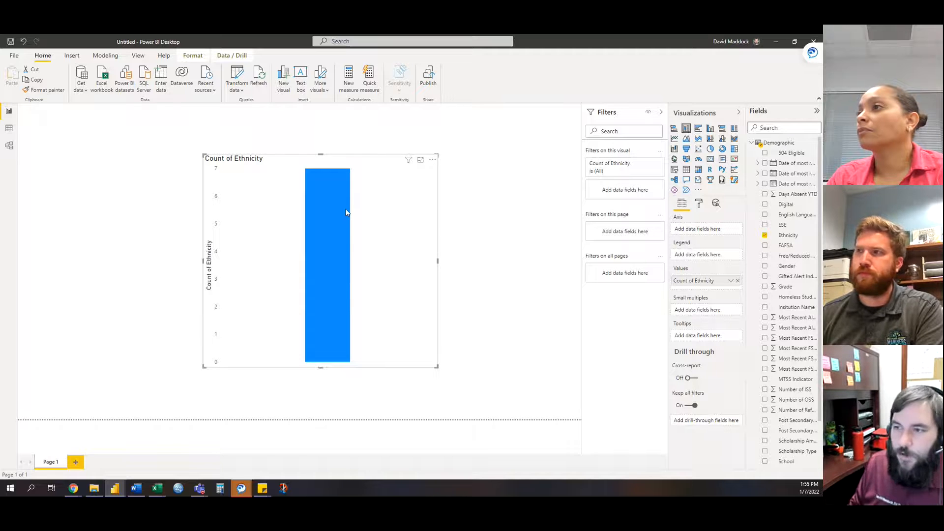
- Switch to counting all Ethnicity records (1183), then replace Ethnicity with Grade as the value
left_click(731, 281)
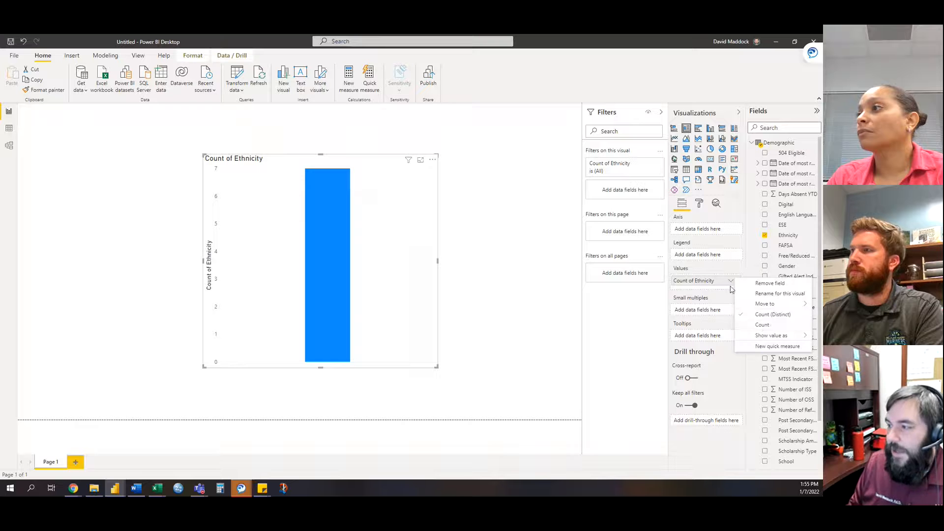
left_click(762, 324)
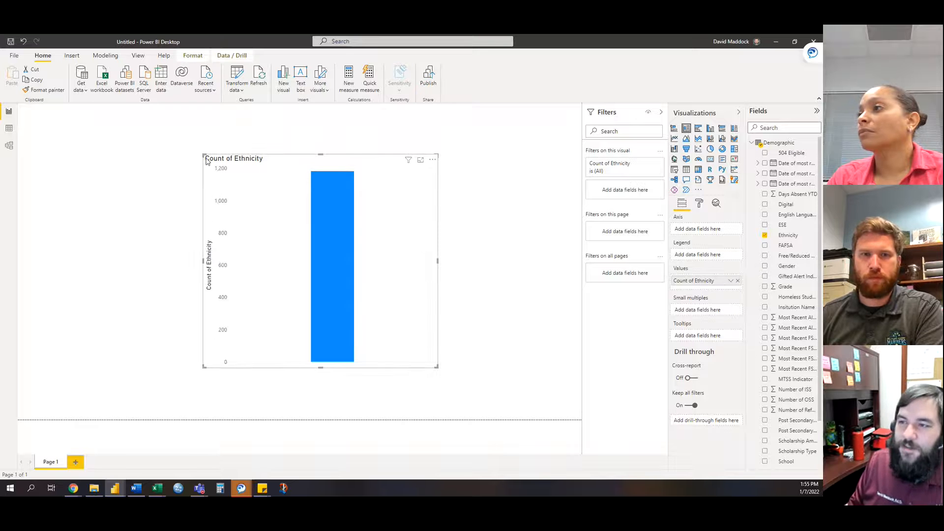
mouse_move(351, 230)
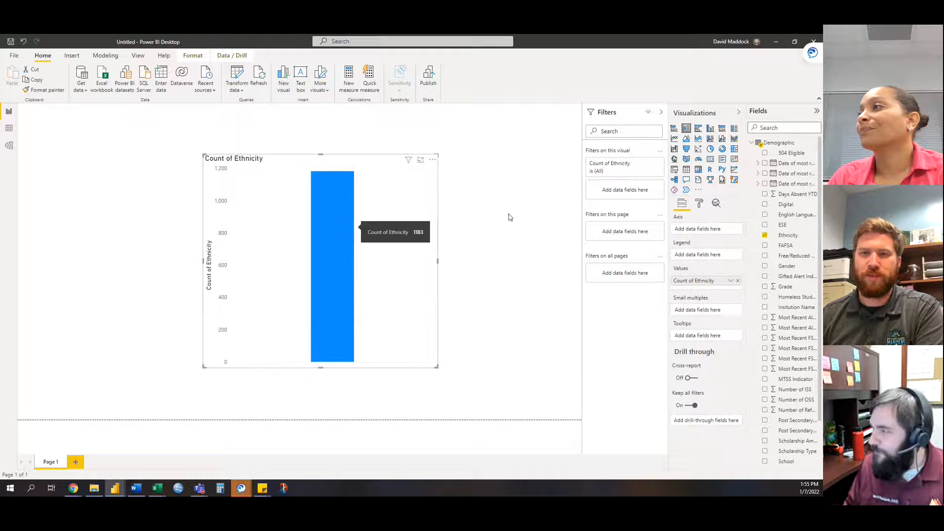
left_click(766, 235)
left_click_drag(787, 286, 713, 282)
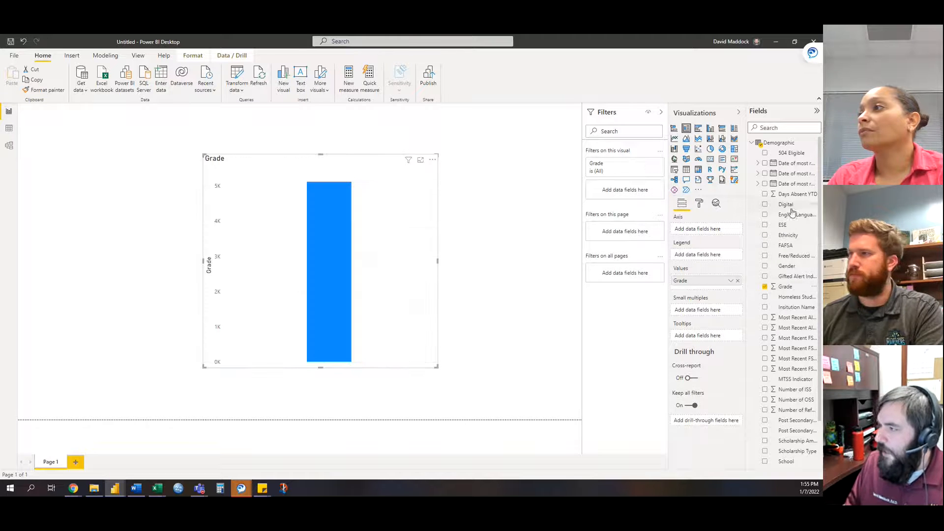
- Plot the Count of Grade with Grade on the axis, then remove Grade to empty the chart
left_click_drag(786, 286, 723, 229)
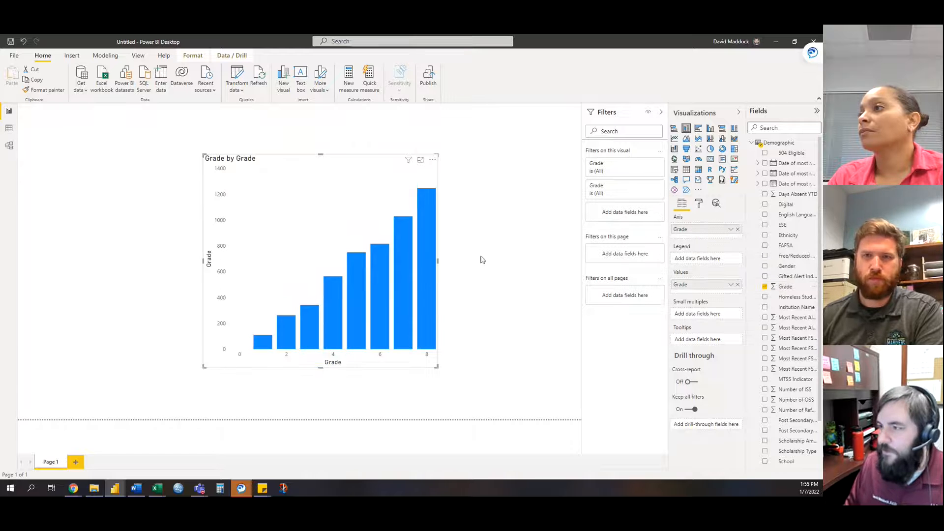
left_click(730, 284)
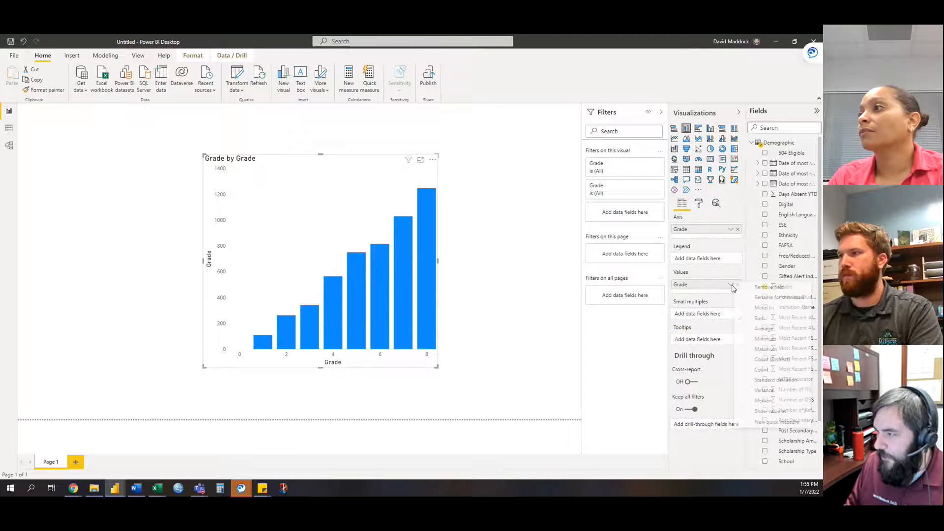
left_click(760, 377)
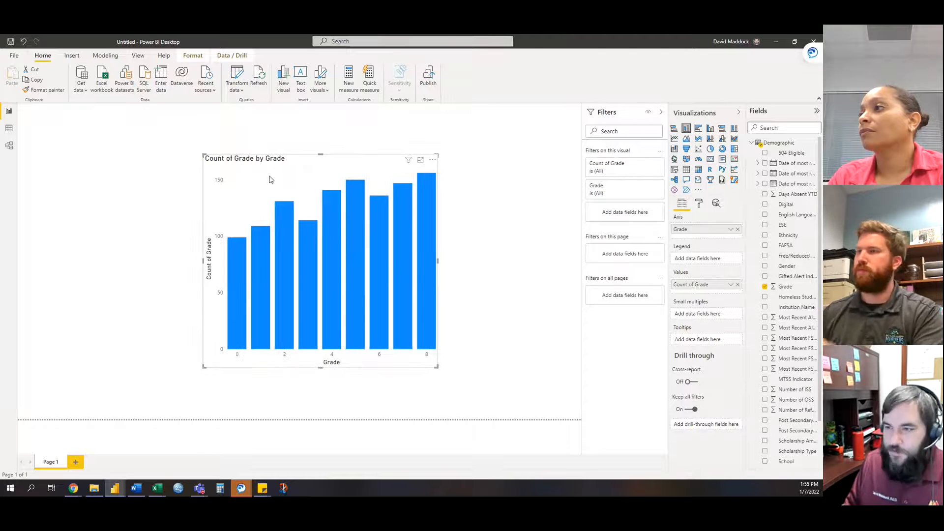
mouse_move(417, 242)
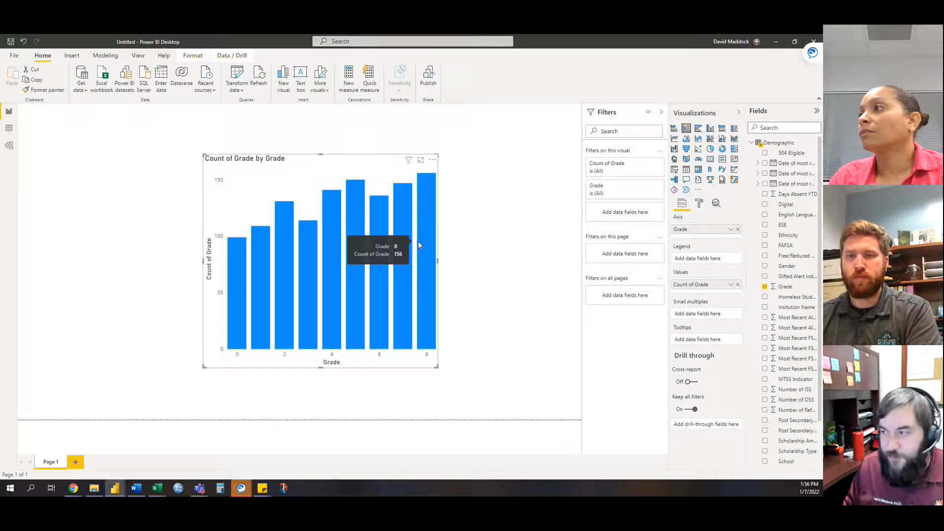
left_click(765, 286)
scroll(782, 308, "down", 2)
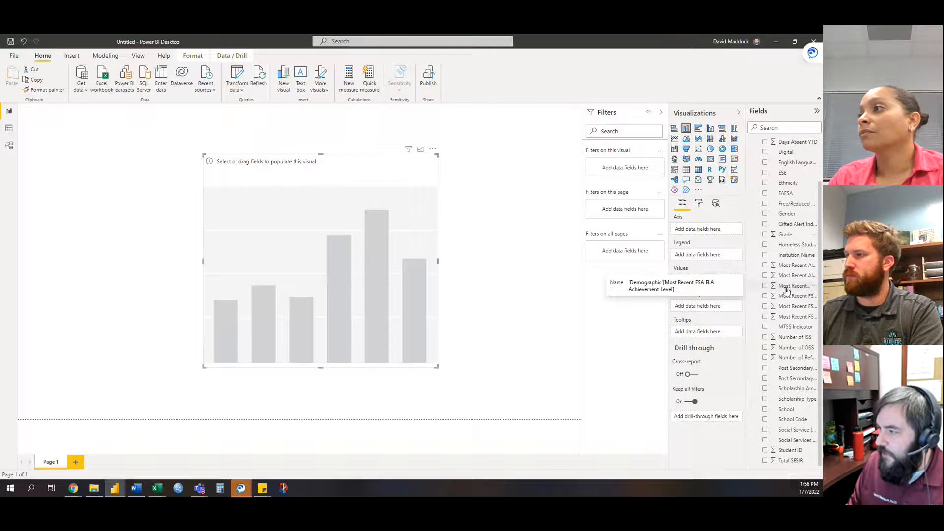
- Put Most Recent FSA ELA Achievement Level in Values and Axis, giving columns for levels 1–5
left_click_drag(788, 290, 710, 283)
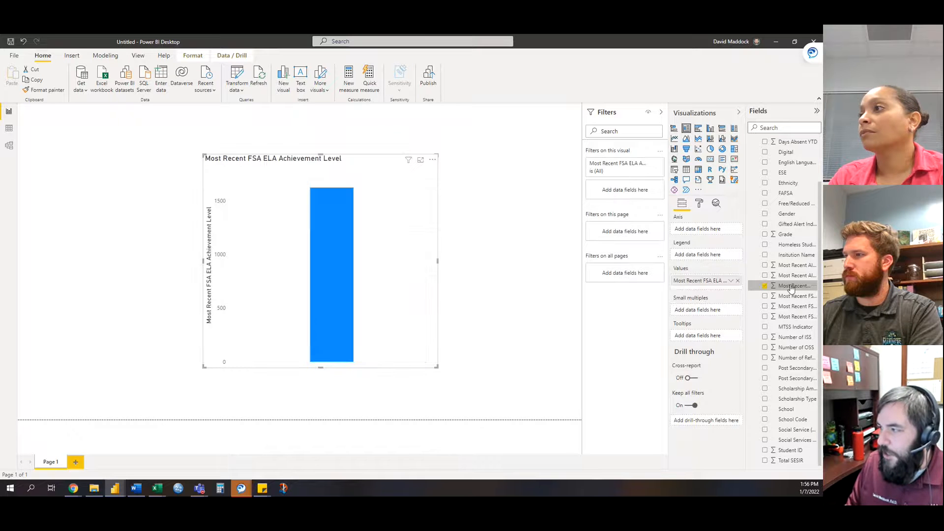
left_click_drag(790, 288, 704, 229)
mouse_move(260, 334)
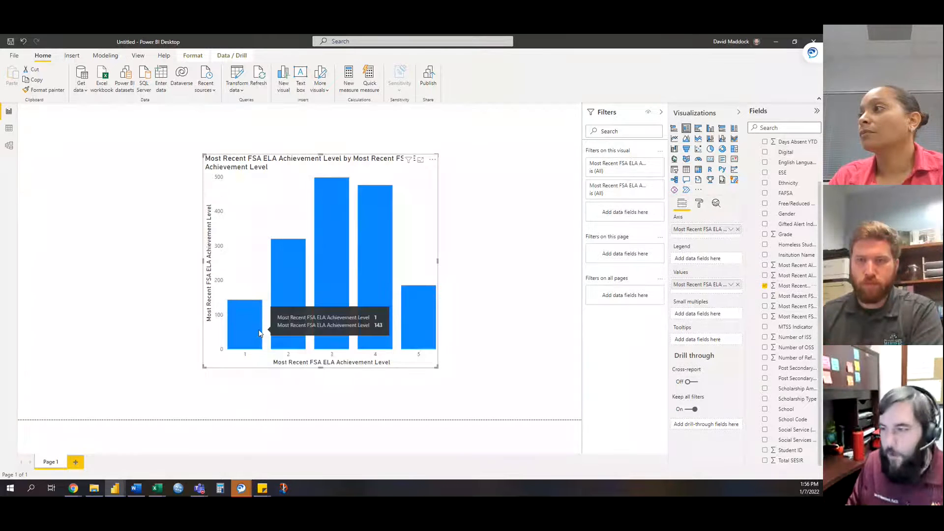
mouse_move(286, 314)
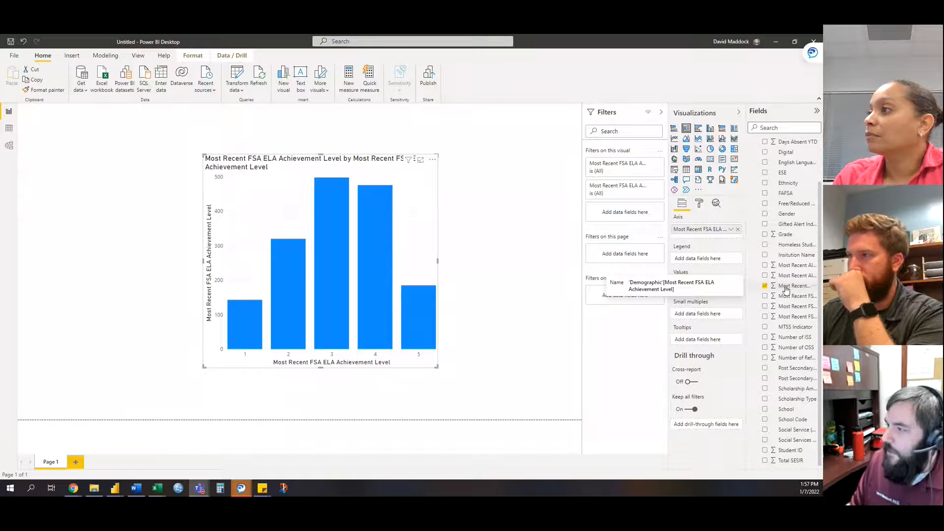
- Widen the Fields pane so the full field names are readable
left_click_drag(746, 160, 693, 184)
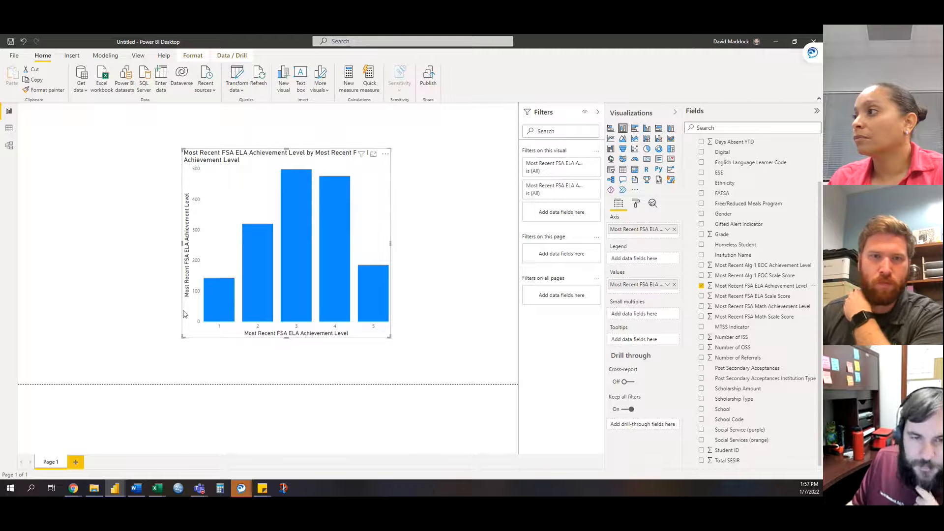
mouse_move(222, 300)
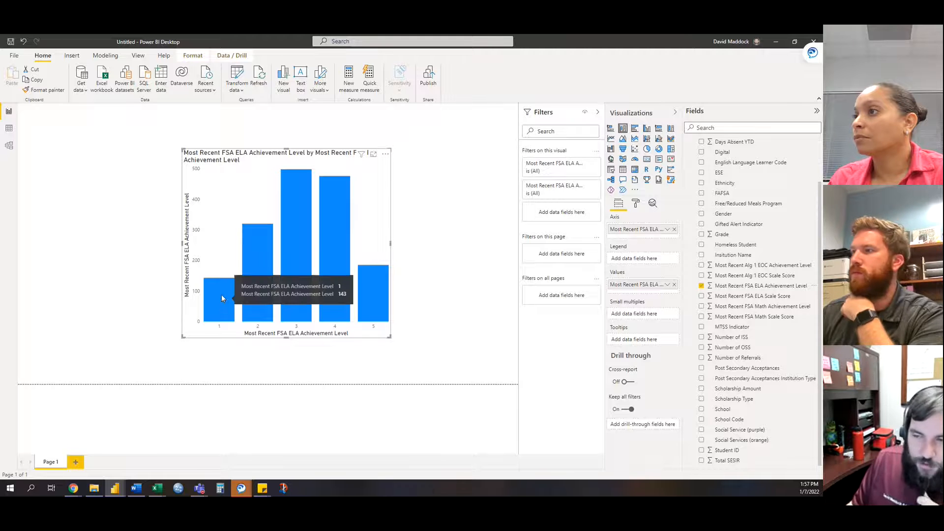
mouse_move(250, 263)
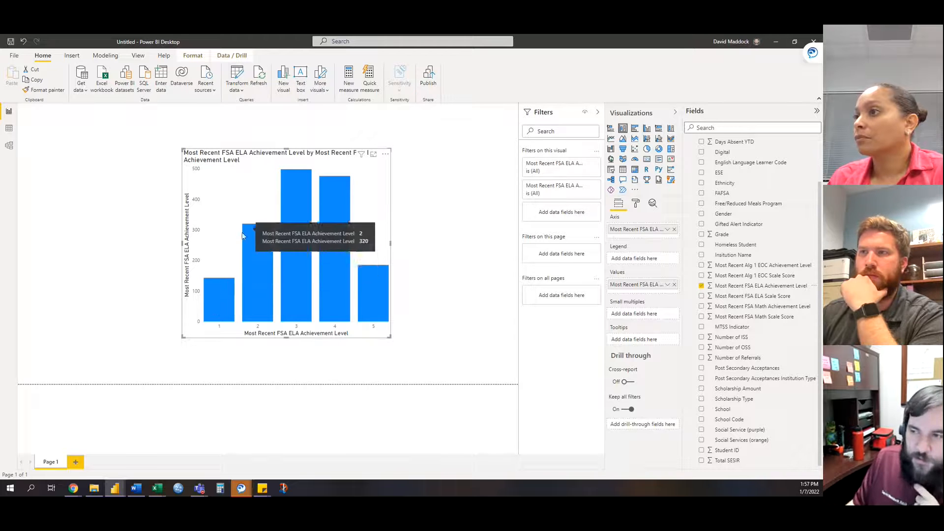
mouse_move(388, 307)
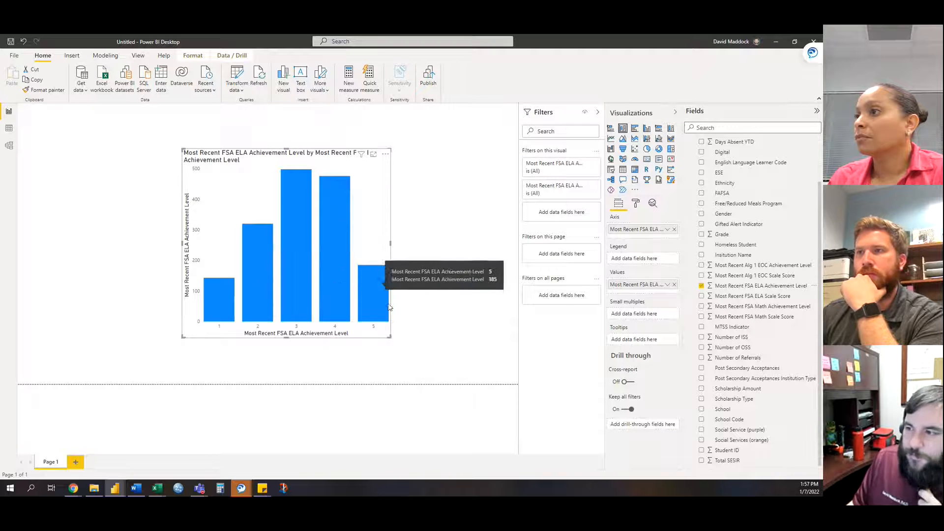
mouse_move(329, 293)
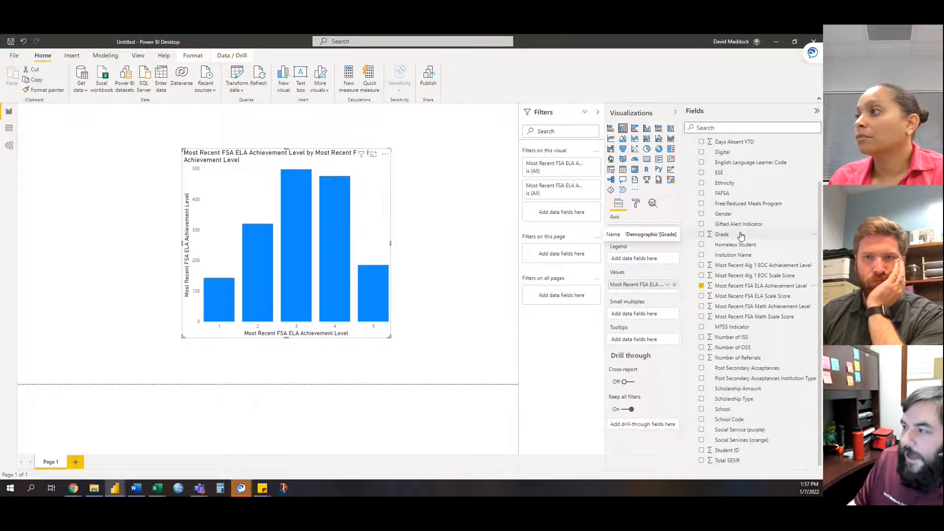
- Move the ELA achievement level to Legend, put Grade on the Axis, and shift the chart left
left_click_drag(633, 231, 633, 257)
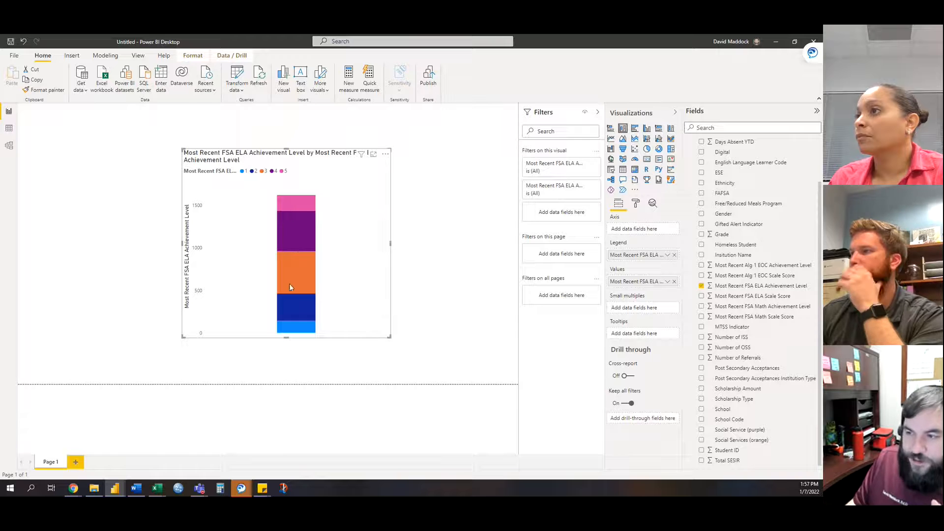
mouse_move(290, 310)
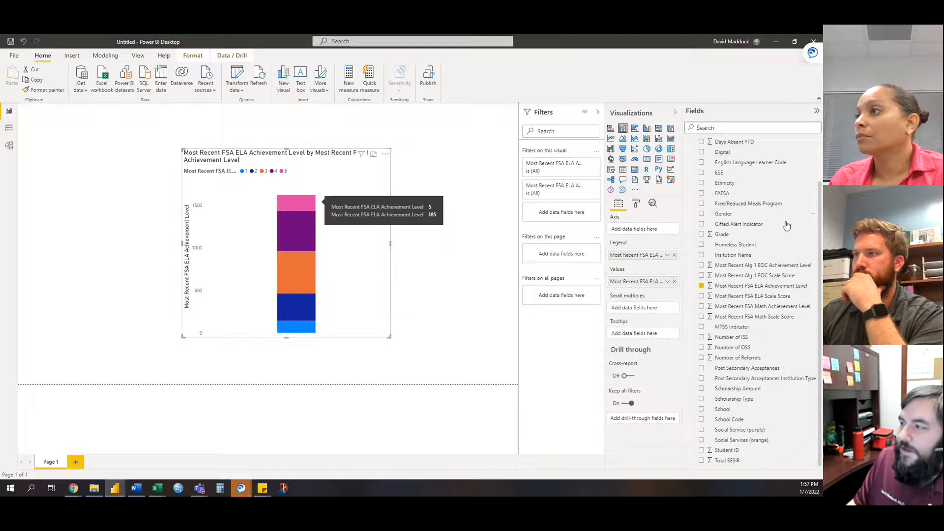
left_click_drag(752, 235, 659, 229)
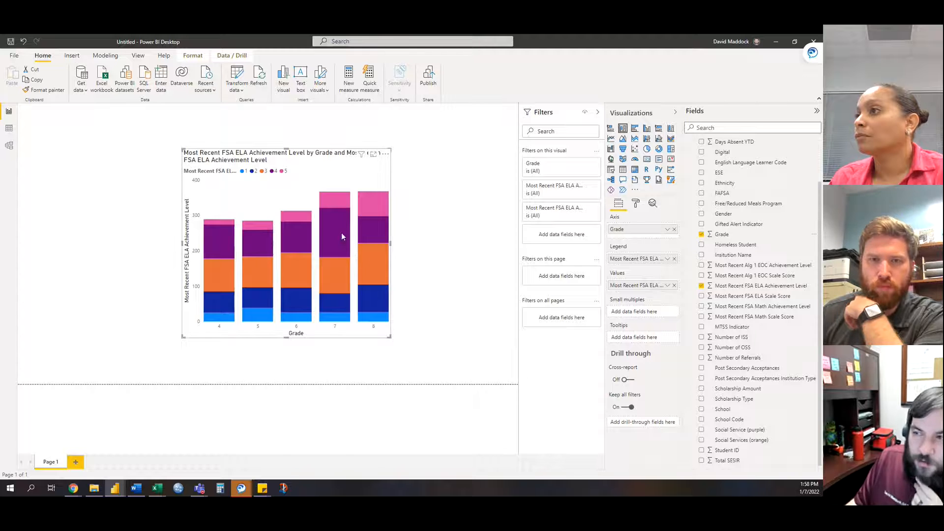
mouse_move(335, 231)
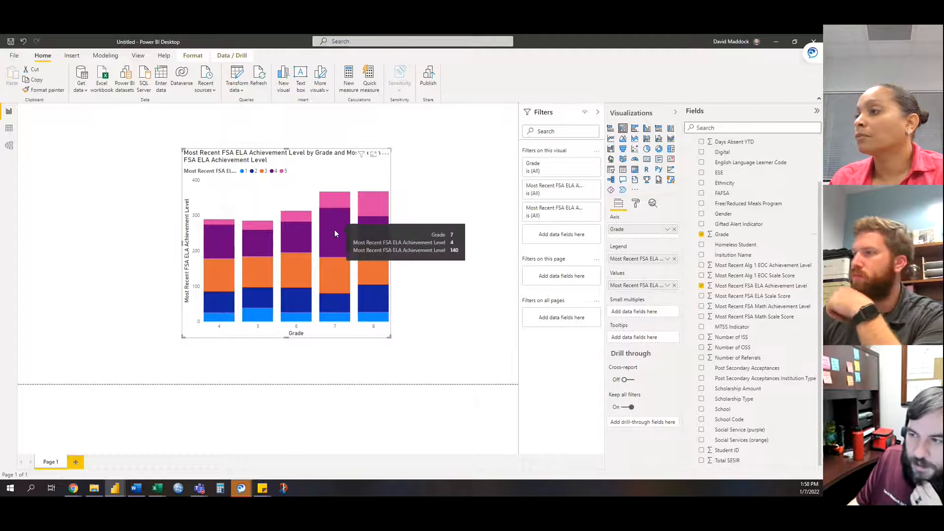
mouse_move(256, 318)
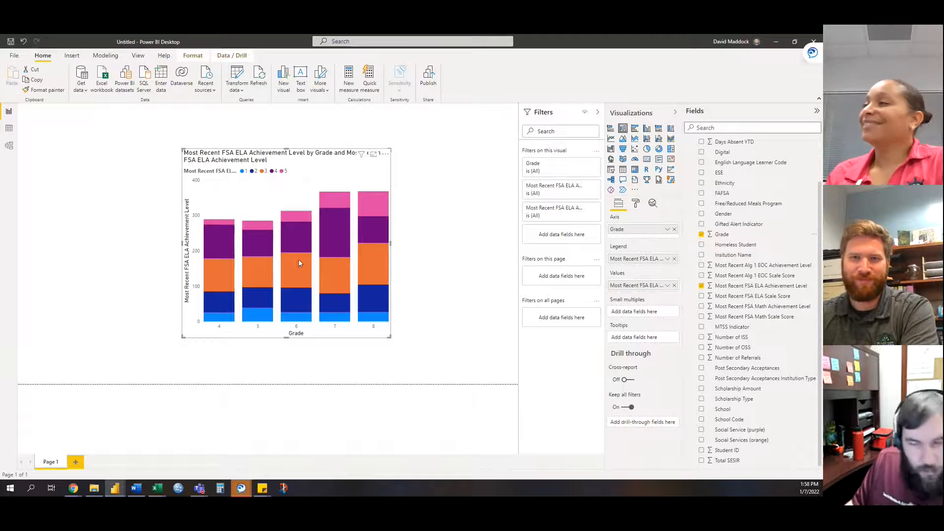
left_click_drag(315, 162, 161, 159)
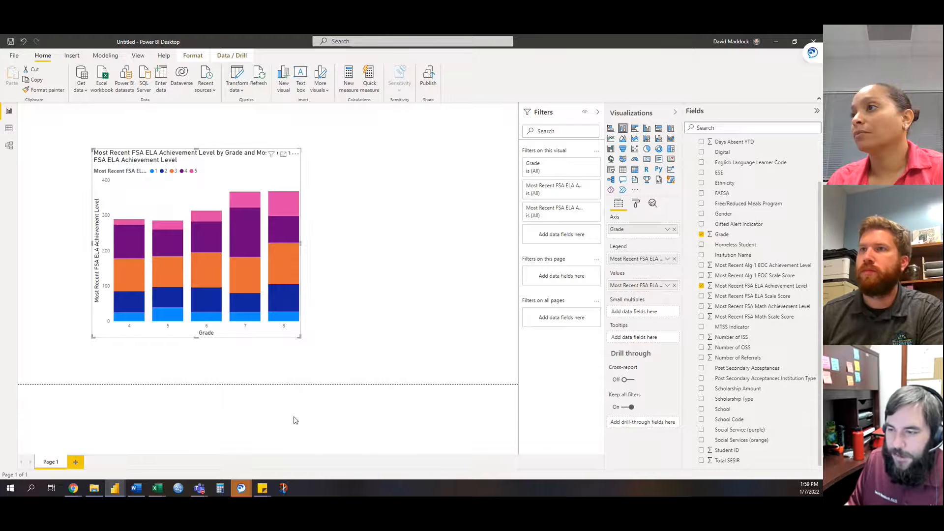
- Reselect the stacked achievement-level chart and show its Format settings
left_click(208, 420)
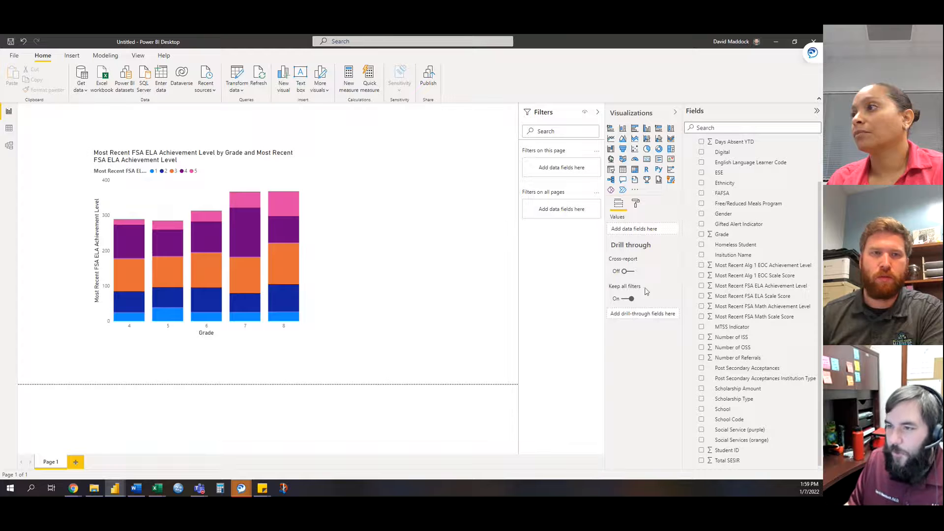
left_click(206, 158)
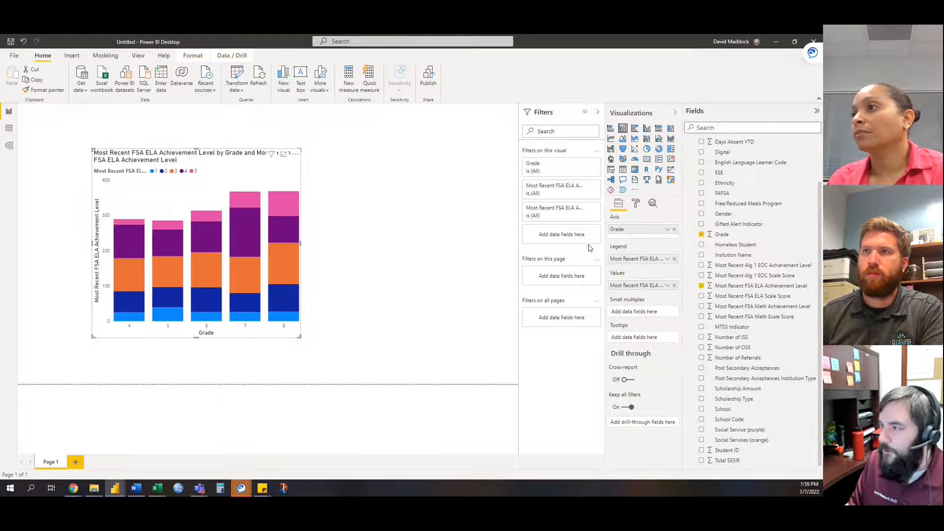
left_click(637, 204)
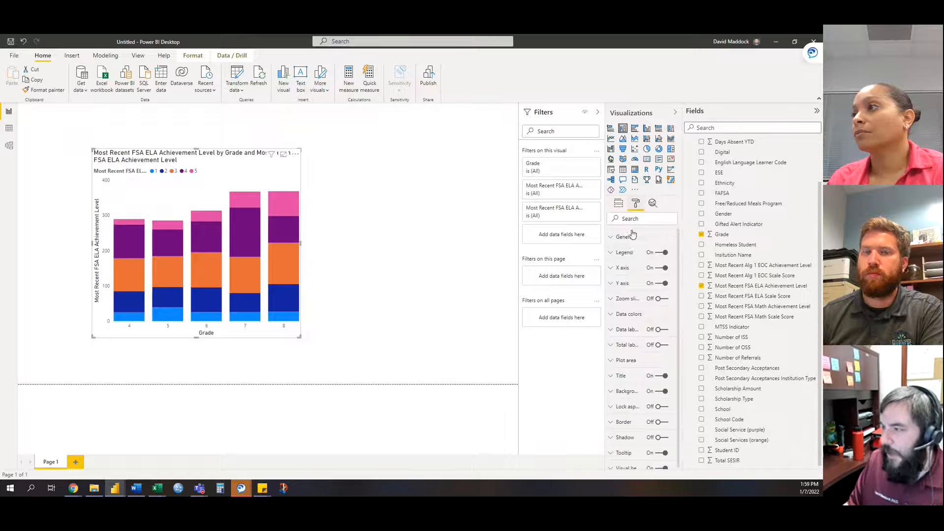
- Replace the Format > Title text with 'FSA ELA by Achievement Level', fixing the typo
left_click(621, 377)
left_click(631, 401)
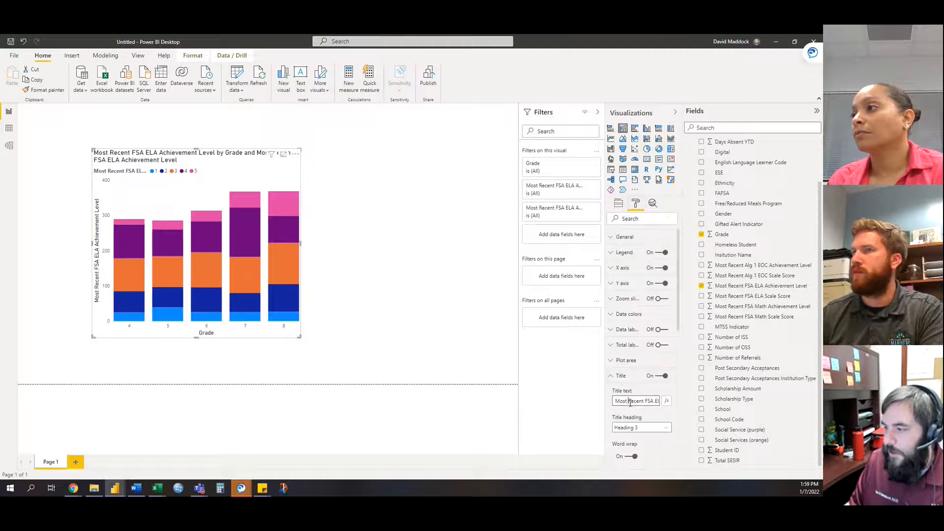
key("ctrl+a")
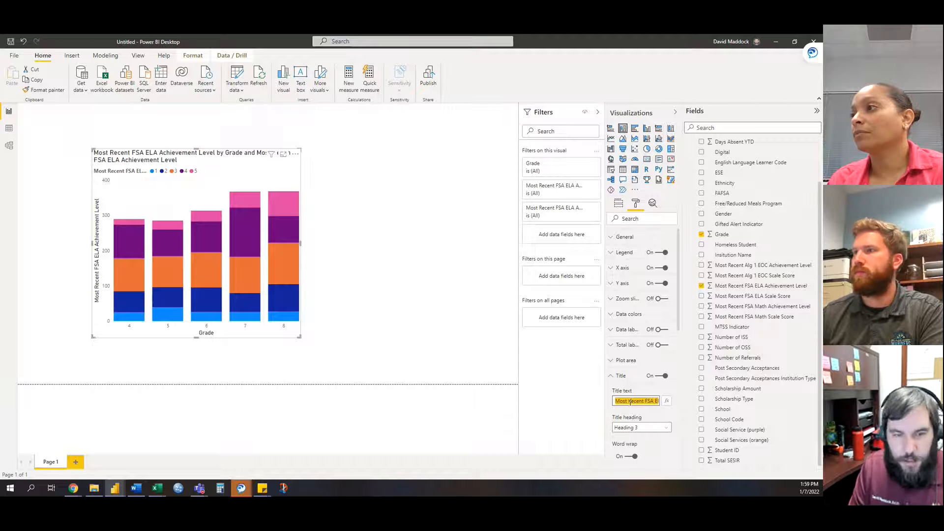
type("FSA ")
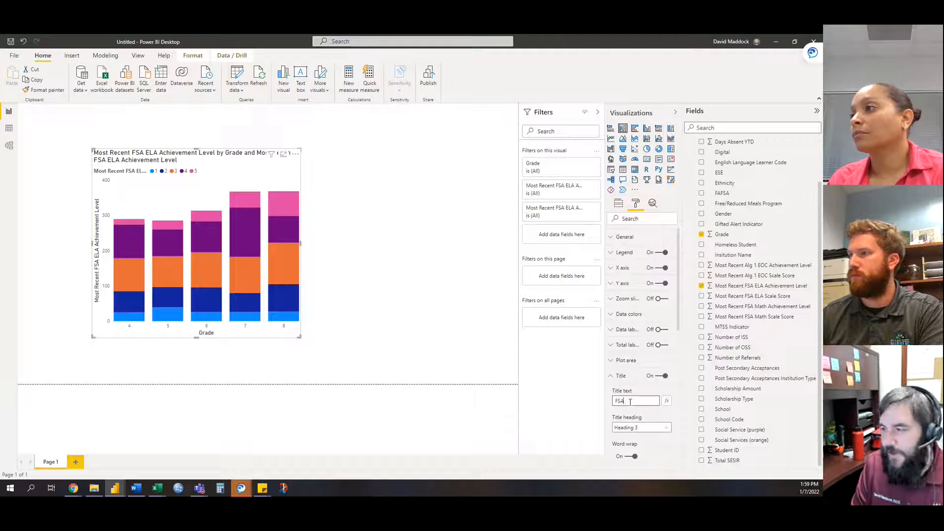
type("by Achievement Leve")
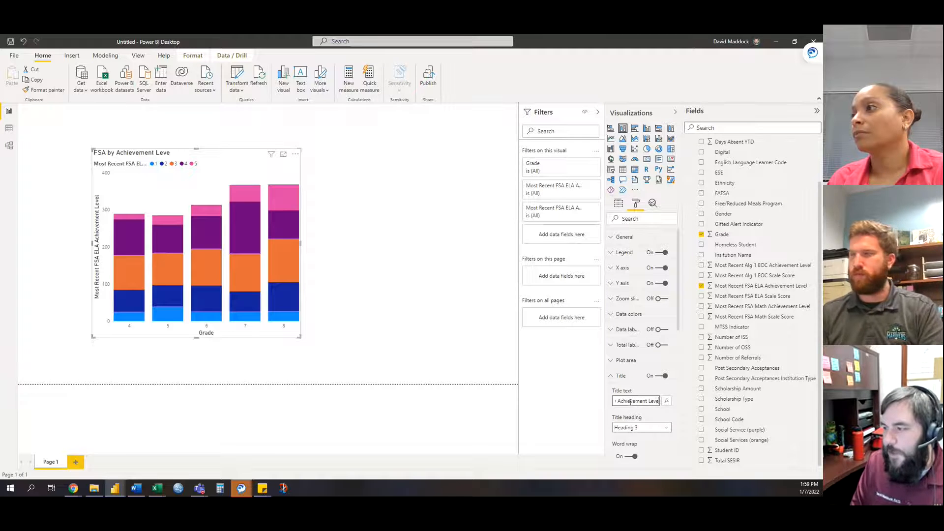
key("Left")
key("Left")
key("Left")
key("Left")
key("Left")
key("Left")
key("Left")
key("Left")
key("Left")
key("Left")
key("Left")
key("Left")
key("Left")
key("Left")
key("Left")
key("Left")
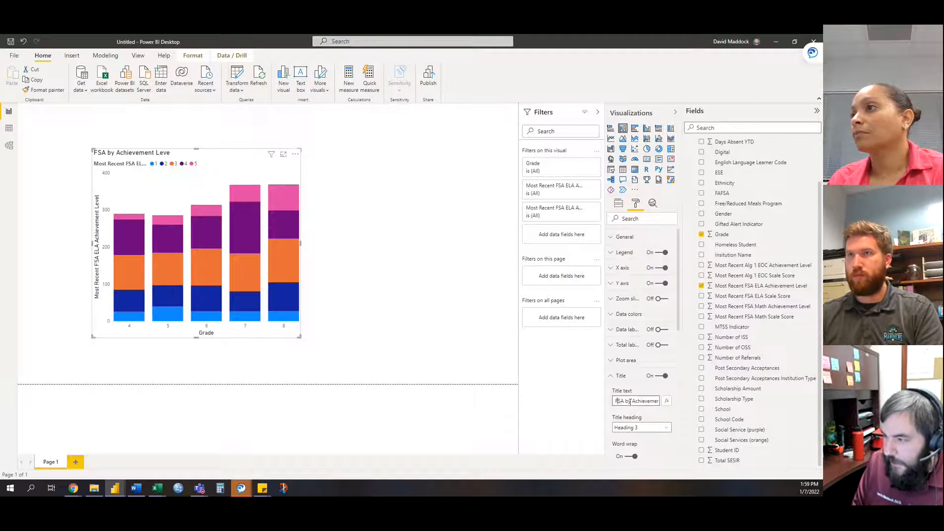
type("ELA")
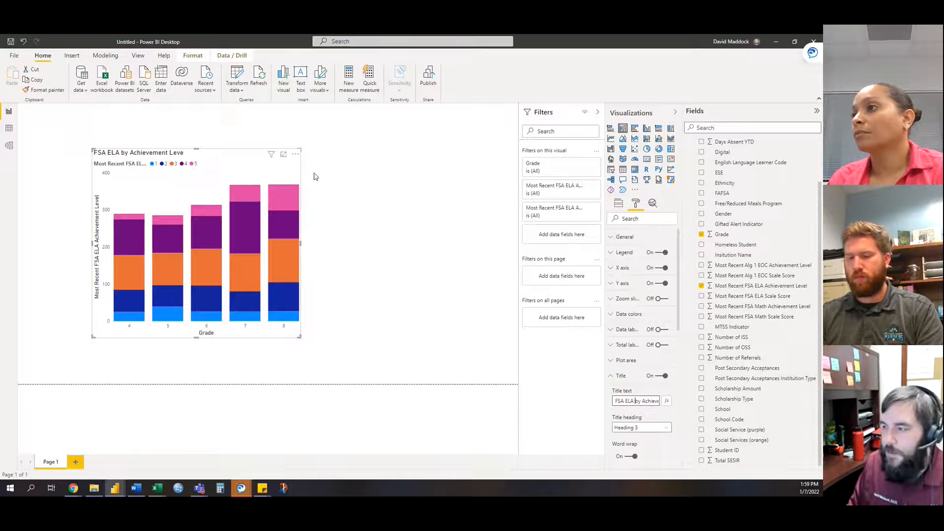
left_click_drag(648, 401, 713, 407)
key("End")
type("l")
left_click(215, 399)
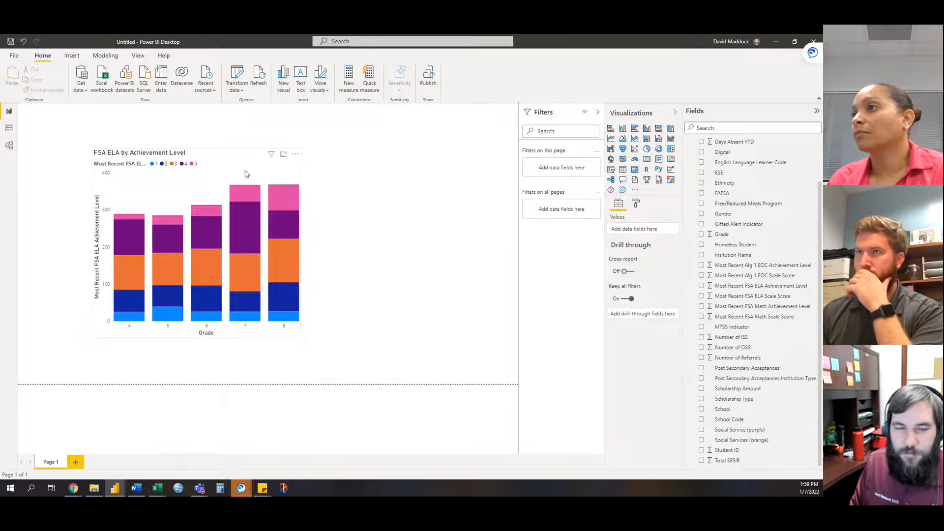
- Copy and paste the 'FSA ELA by Achievement Level' chart, placing the duplicate to its right
left_click_drag(234, 158, 202, 154)
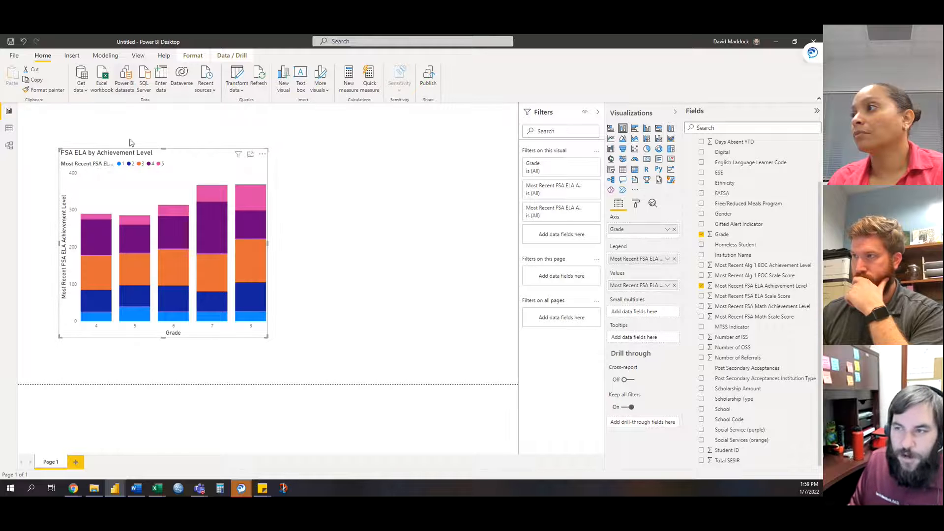
key("ctrl+c")
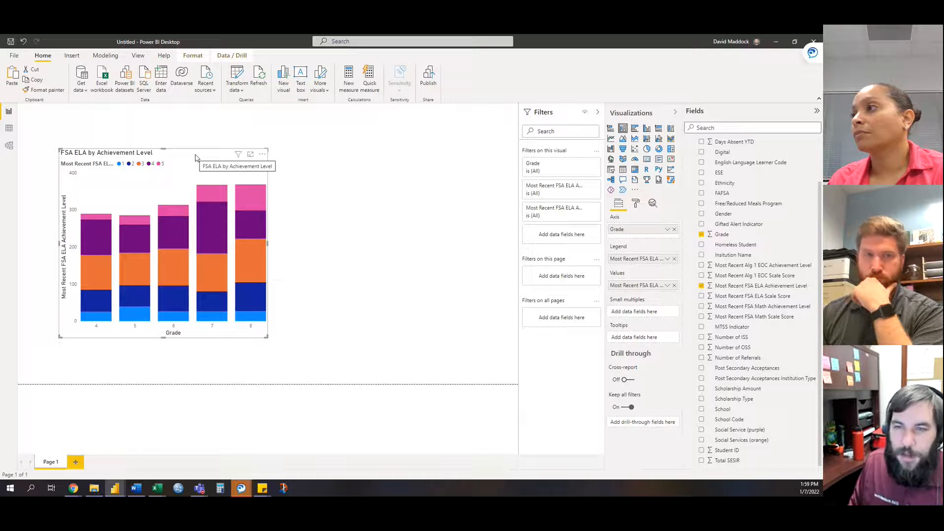
left_click(235, 416)
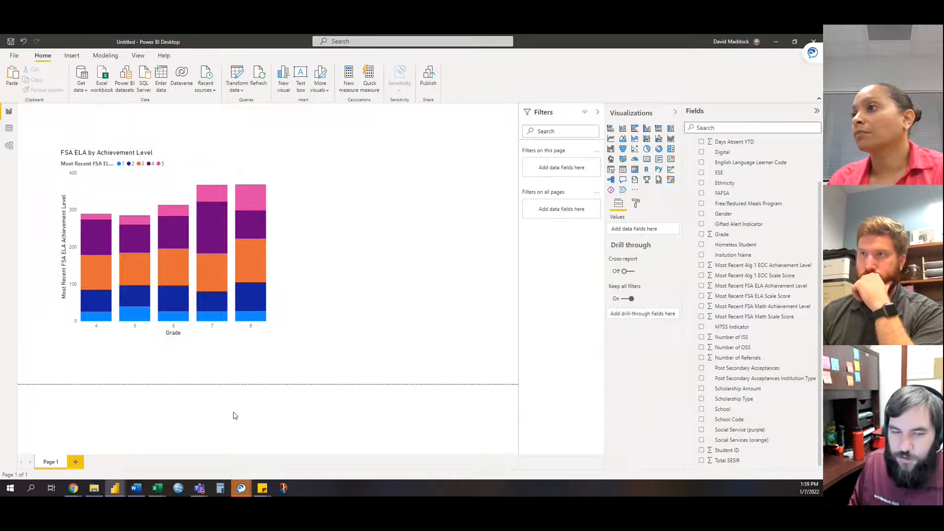
key("ctrl+v")
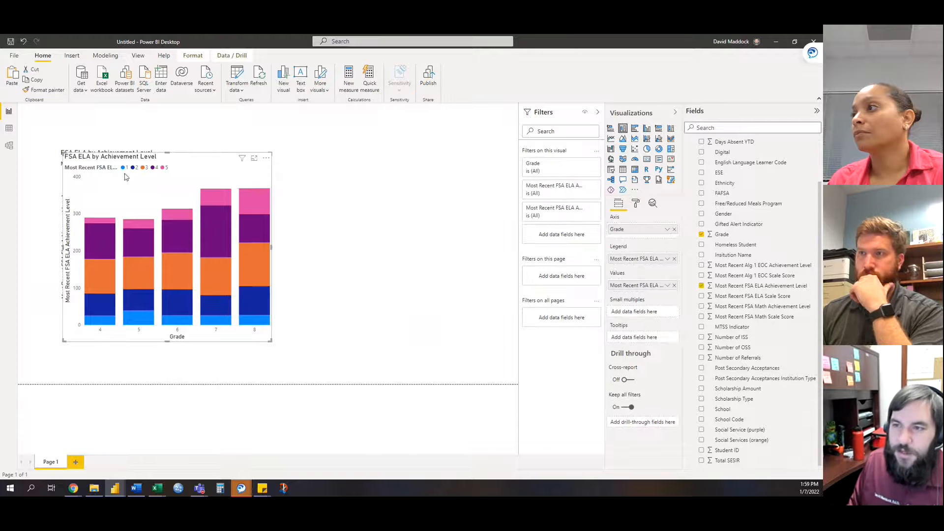
left_click_drag(106, 159, 336, 157)
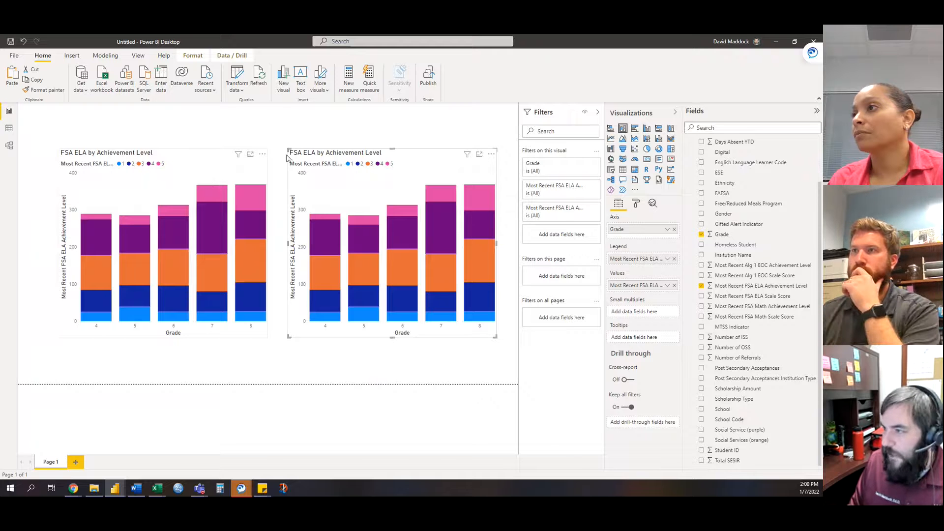
- Change the copied chart's title to 'FSA Math by Achievement Level'
left_click(635, 203)
left_click(620, 376)
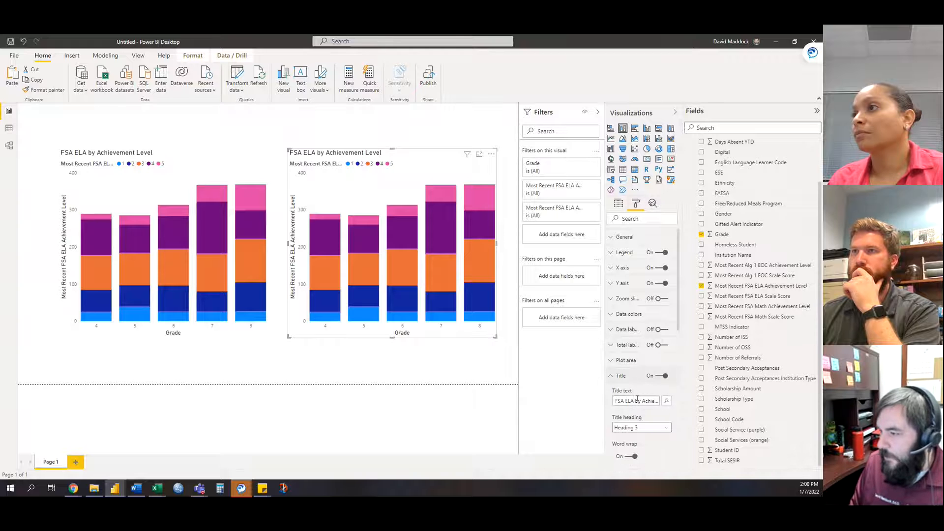
type("Math")
left_click(619, 203)
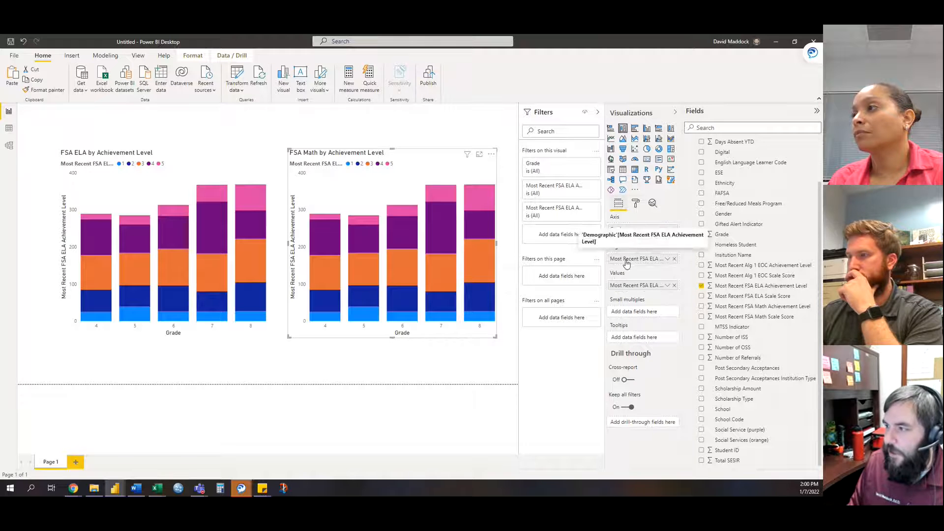
- Swap the ELA level for Most Recent FSA Math Achievement Level in Legend and Values
left_click(675, 259)
left_click(674, 285)
left_click_drag(741, 306, 644, 259)
left_click_drag(746, 308, 640, 286)
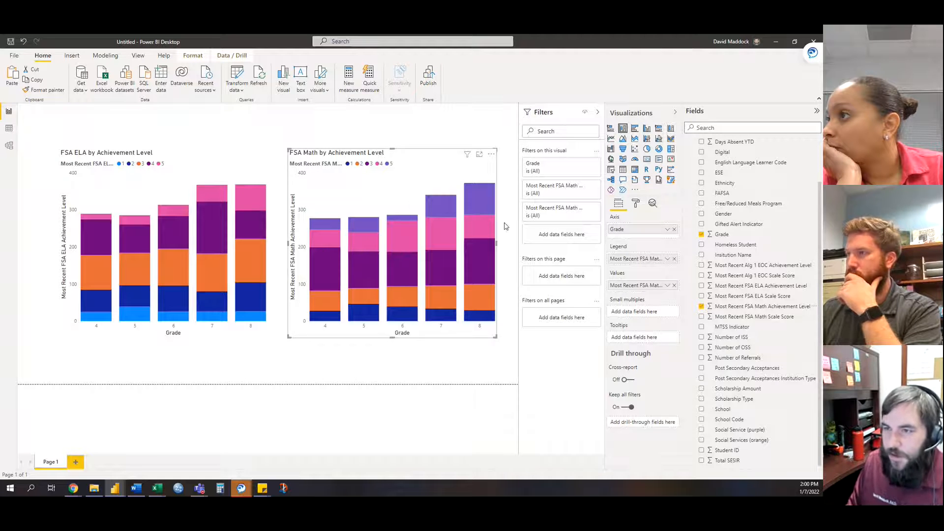
left_click(288, 413)
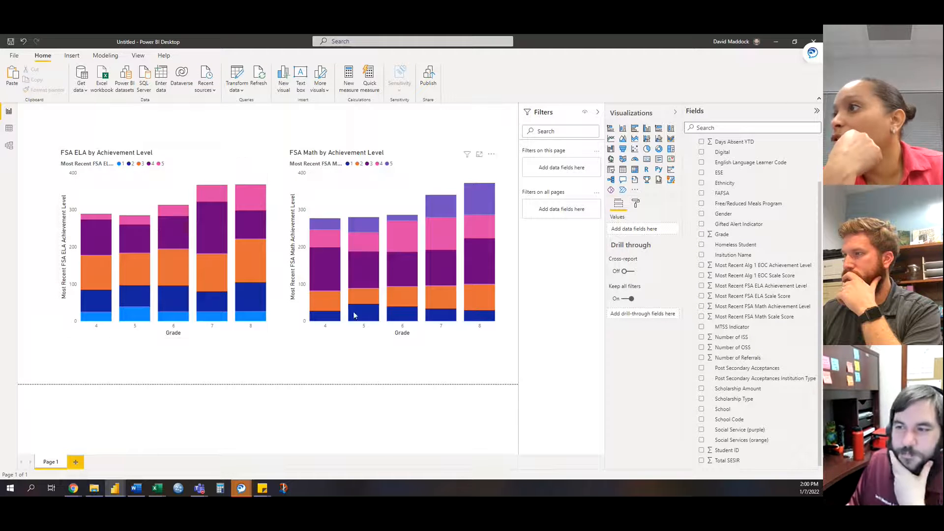
left_click(192, 166)
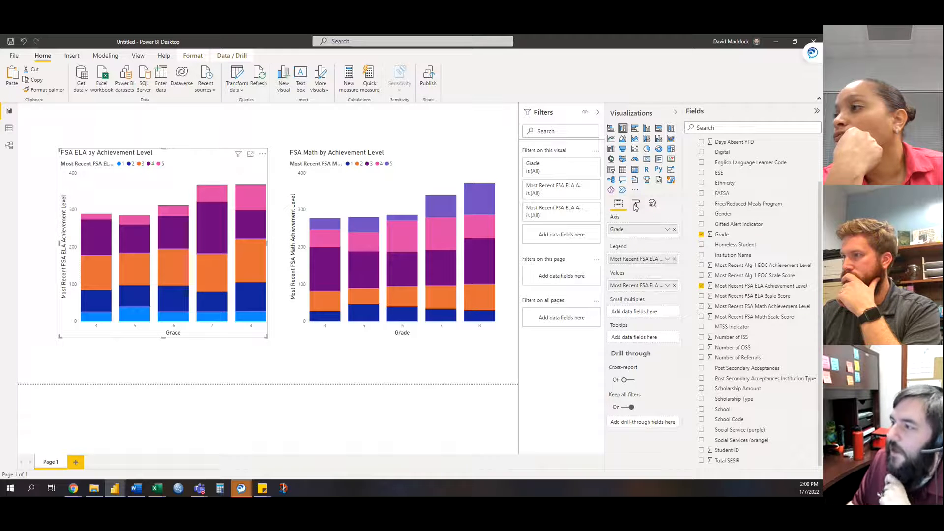
- Colour the ELA chart's achievement levels 1, 2 and 3 red, orange and yellow
left_click(638, 204)
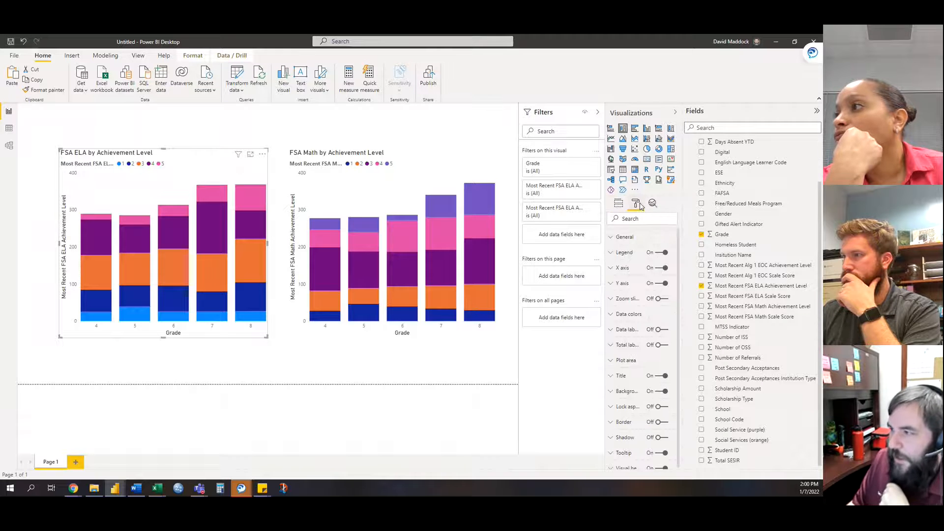
left_click(625, 314)
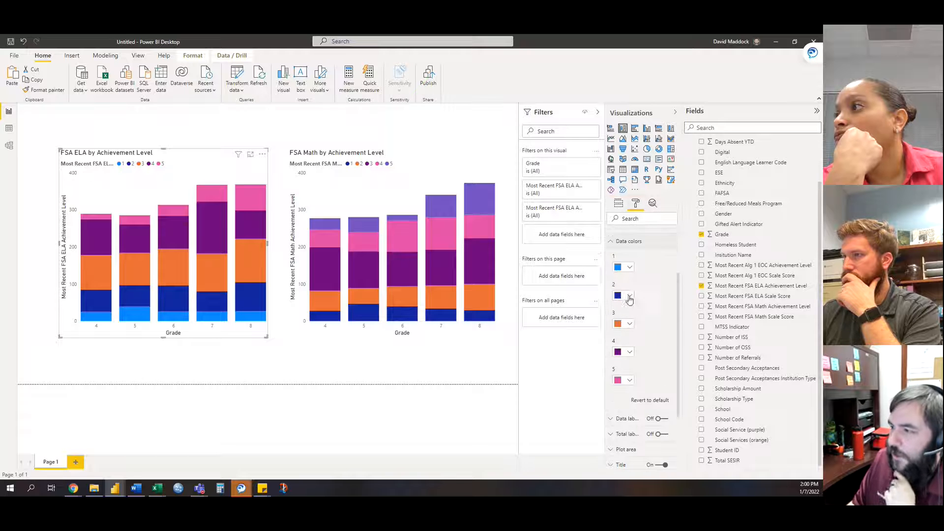
left_click(629, 267)
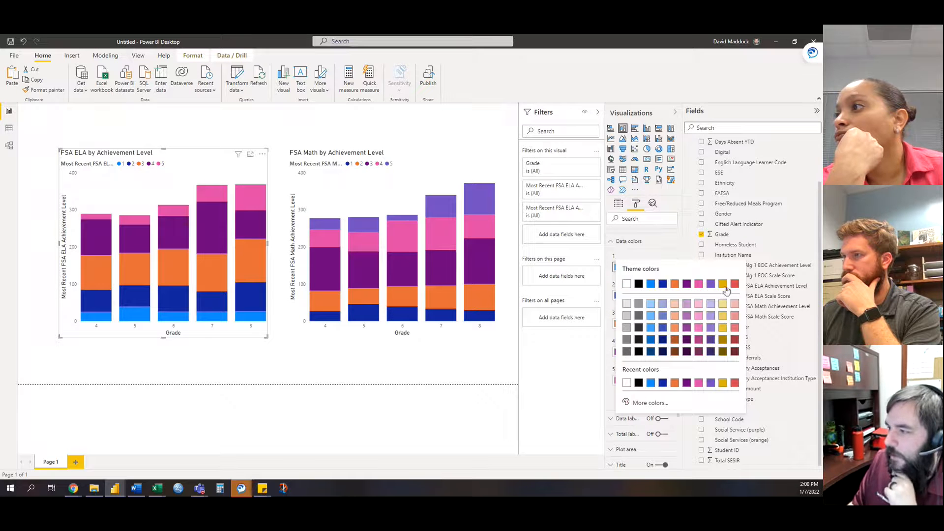
left_click(735, 283)
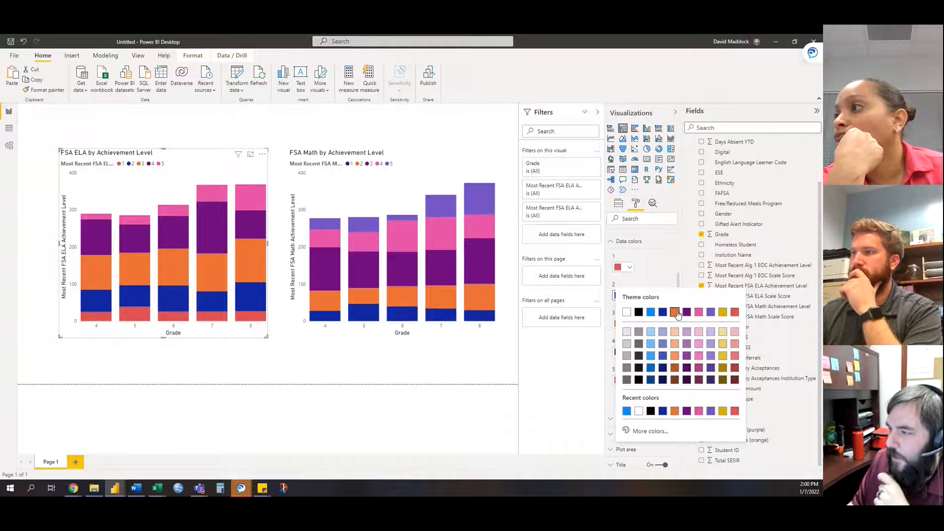
left_click(675, 312)
left_click(631, 324)
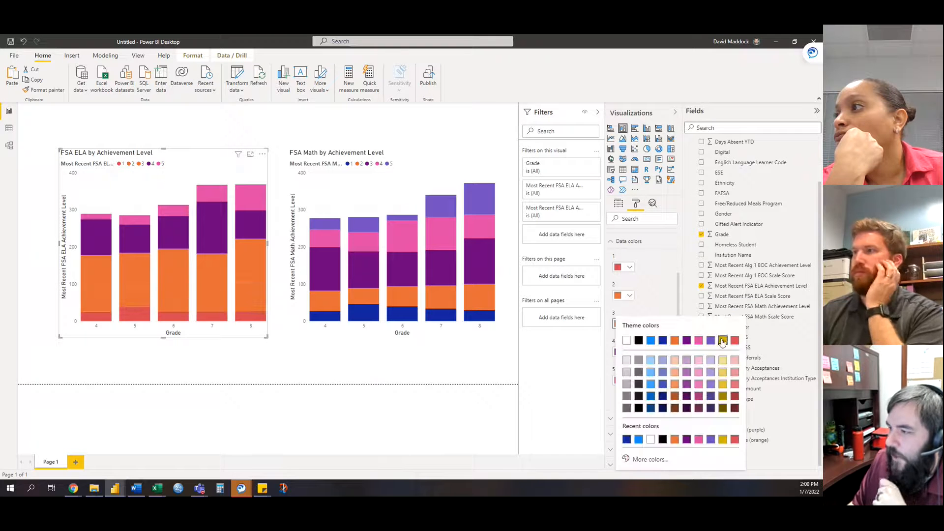
left_click(721, 340)
- Give ELA levels 4 and 5 custom green and light blue colours
left_click(630, 352)
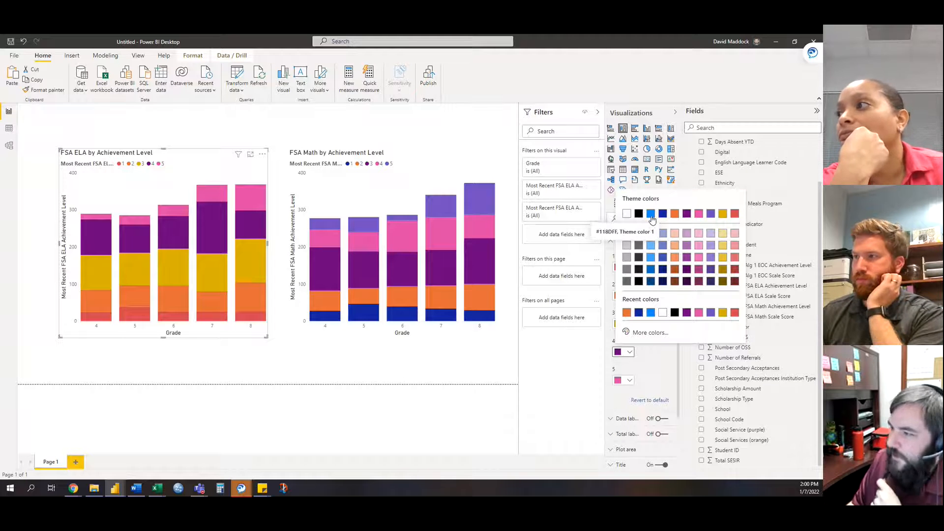
left_click(649, 332)
left_click(658, 300)
mouse_move(658, 301)
left_mouse_down()
mouse_move(678, 300)
mouse_move(669, 300)
left_mouse_up()
left_click_drag(734, 245, 741, 229)
left_click(629, 380)
left_click(630, 380)
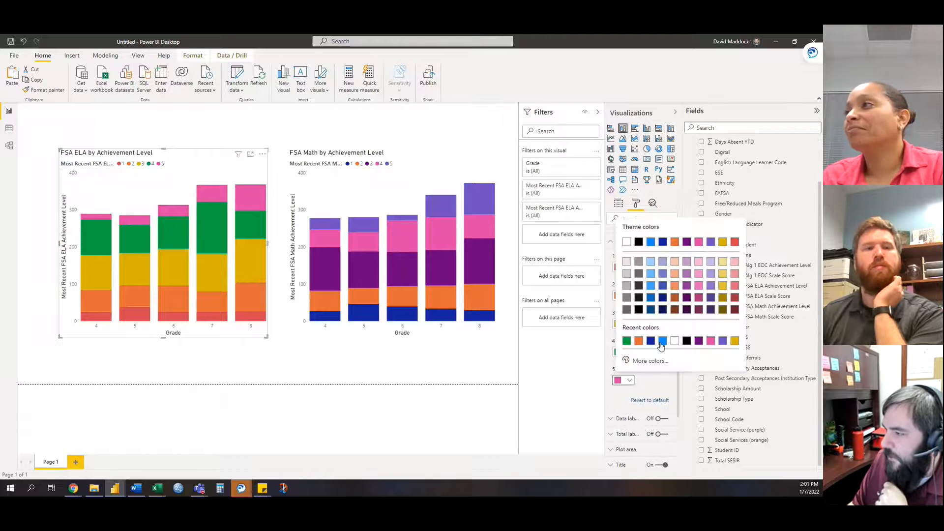
left_click(650, 360)
left_click(684, 328)
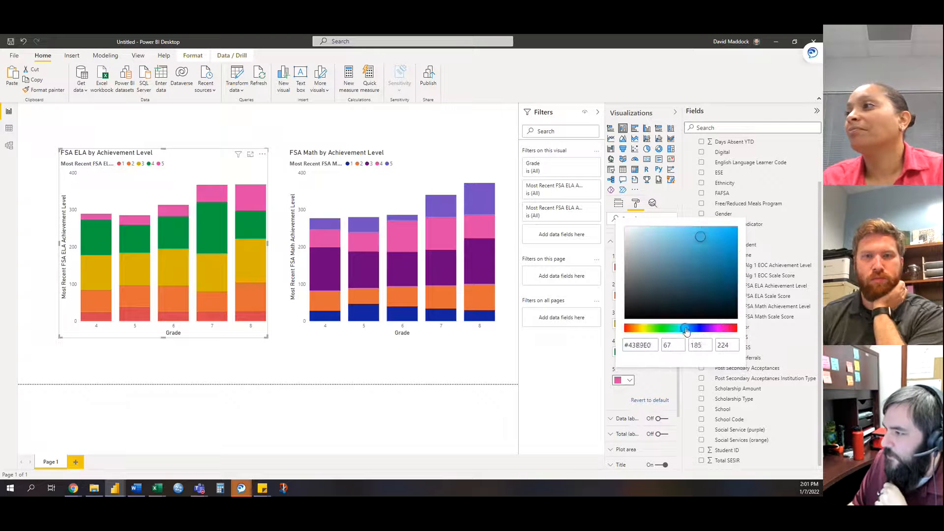
left_click_drag(710, 236, 700, 226)
left_click(656, 385)
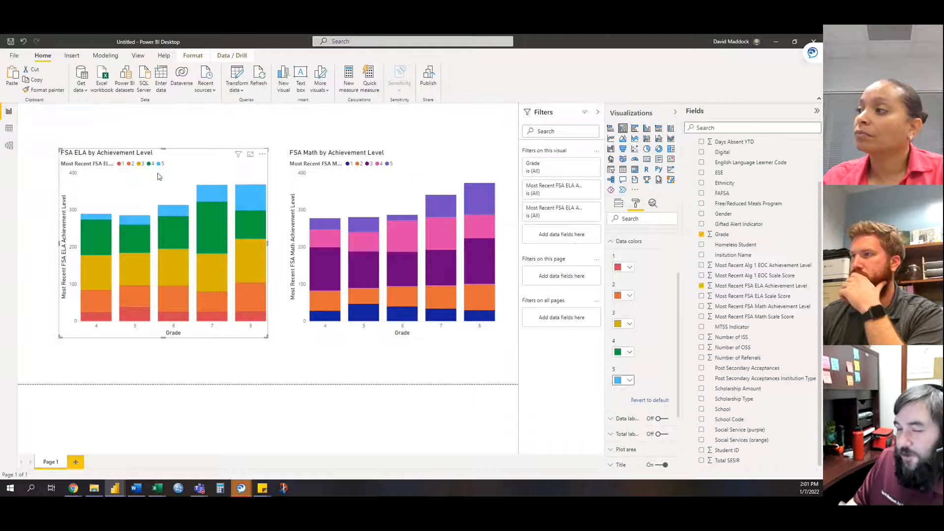
- Colour the Math chart's levels 1, 2 and 3 red, orange and yellow
left_click(410, 164)
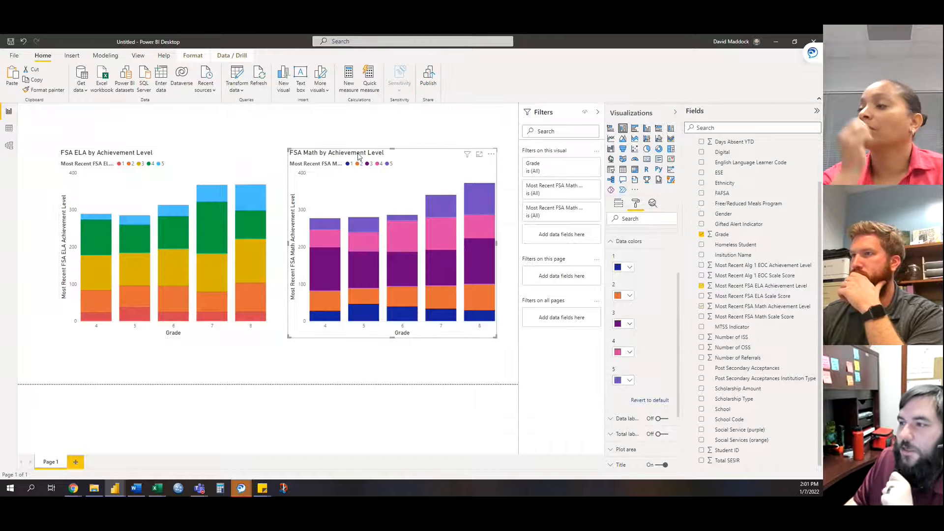
left_click(629, 267)
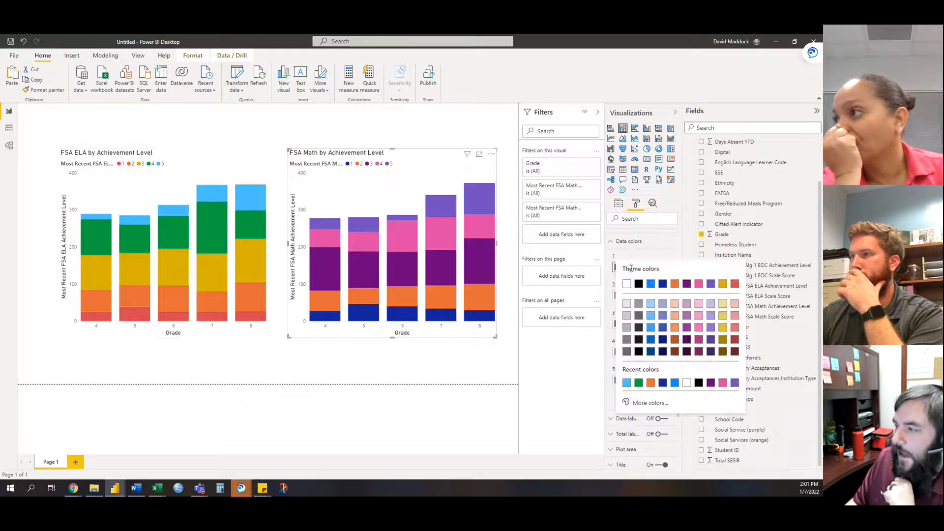
left_click(735, 283)
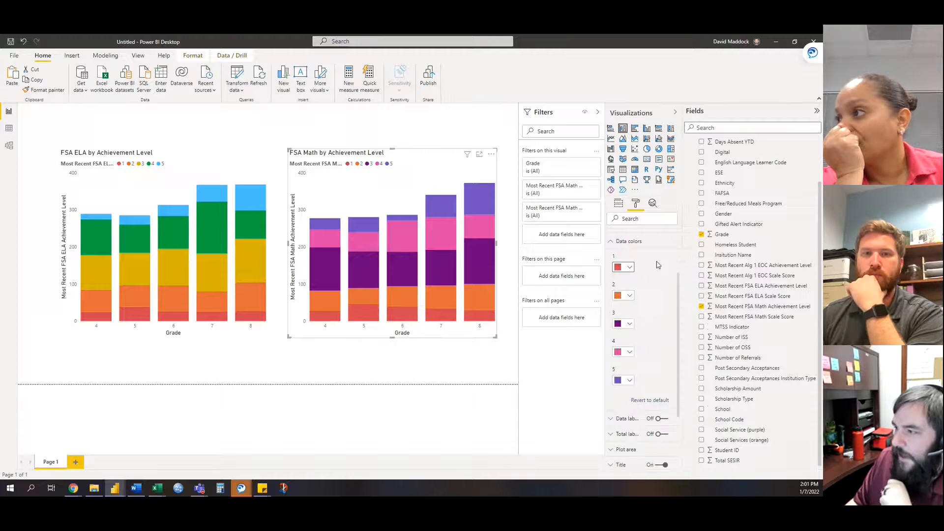
left_click(629, 295)
left_click(674, 313)
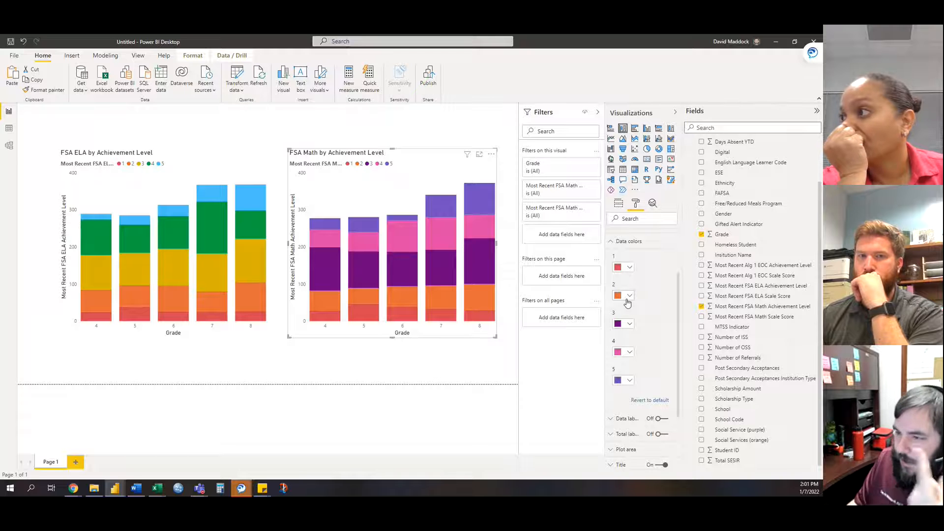
left_click(627, 323)
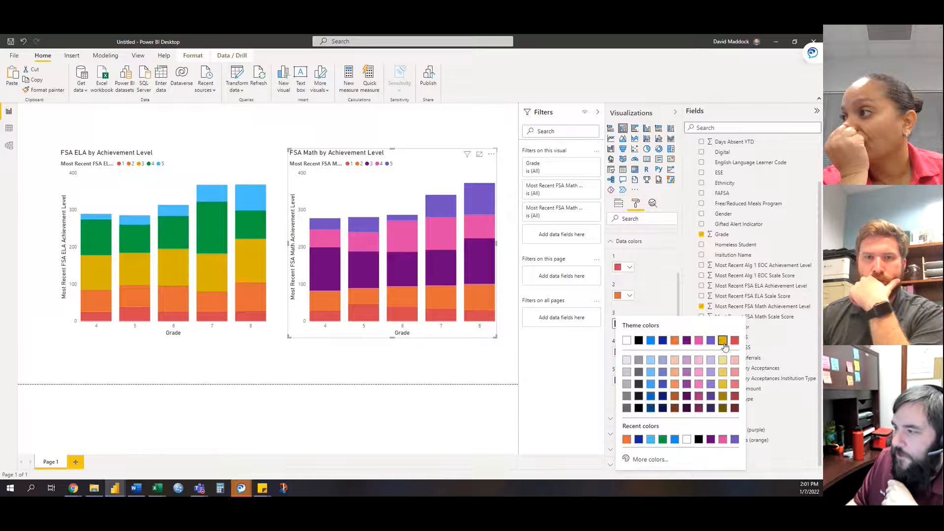
left_click(723, 340)
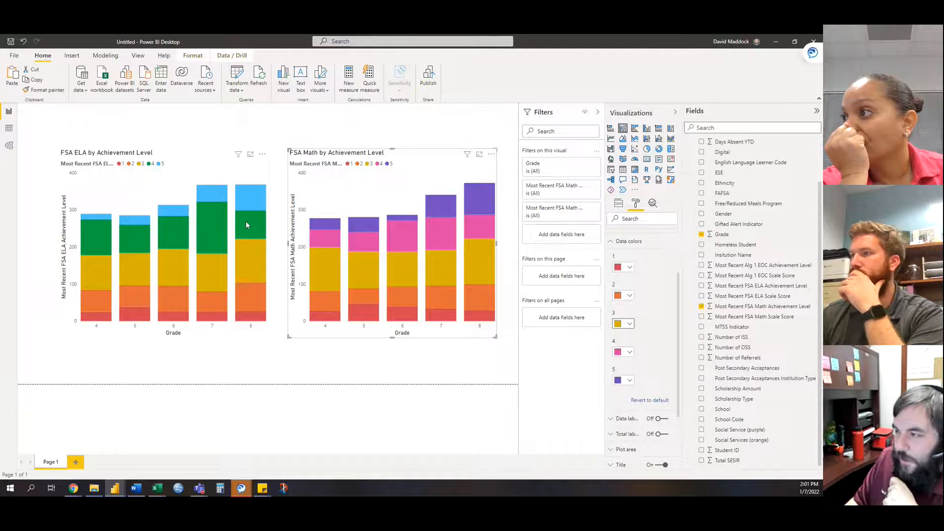
left_click(622, 355)
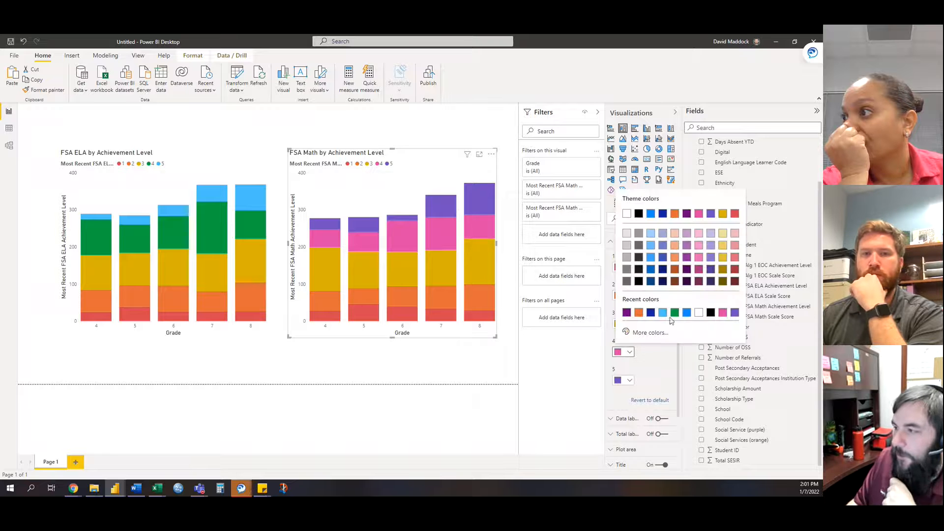
left_click(662, 355)
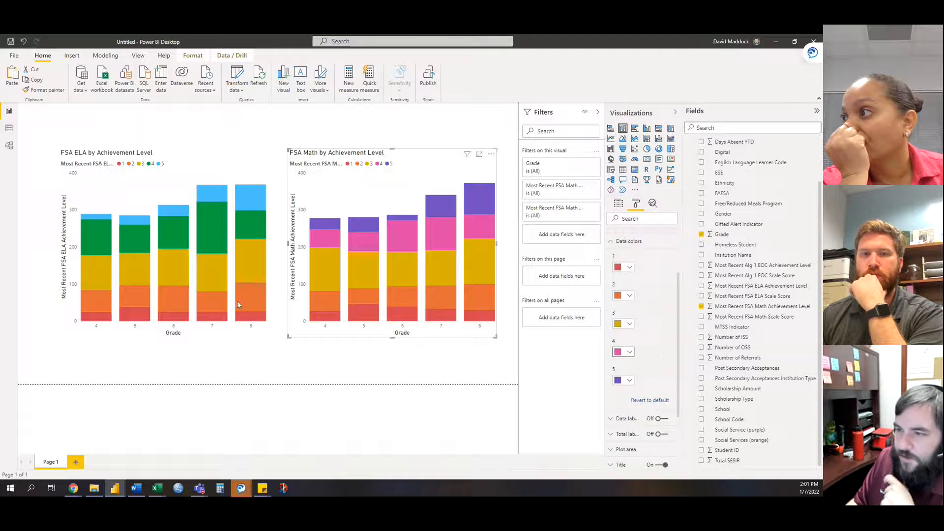
- Copy the ELA level 4 green and apply #00A53F to Math level 4
left_click(193, 158)
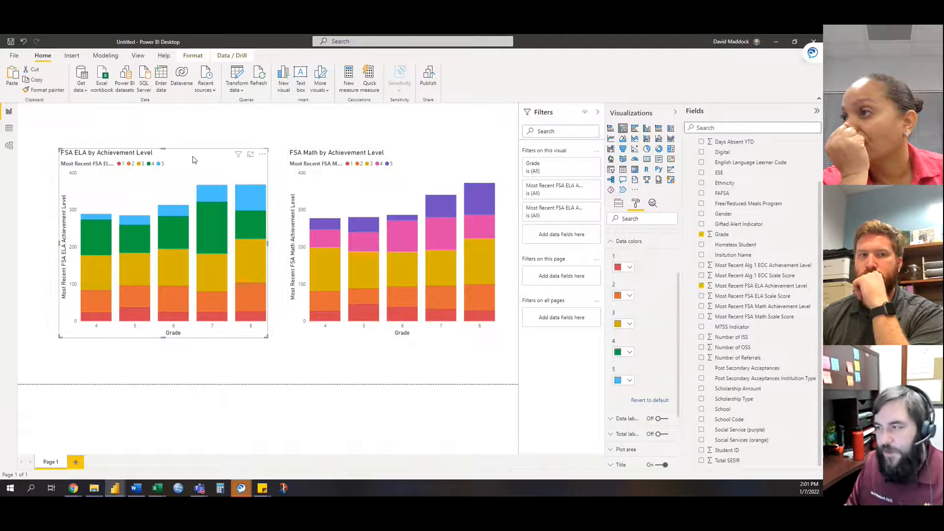
left_click(628, 352)
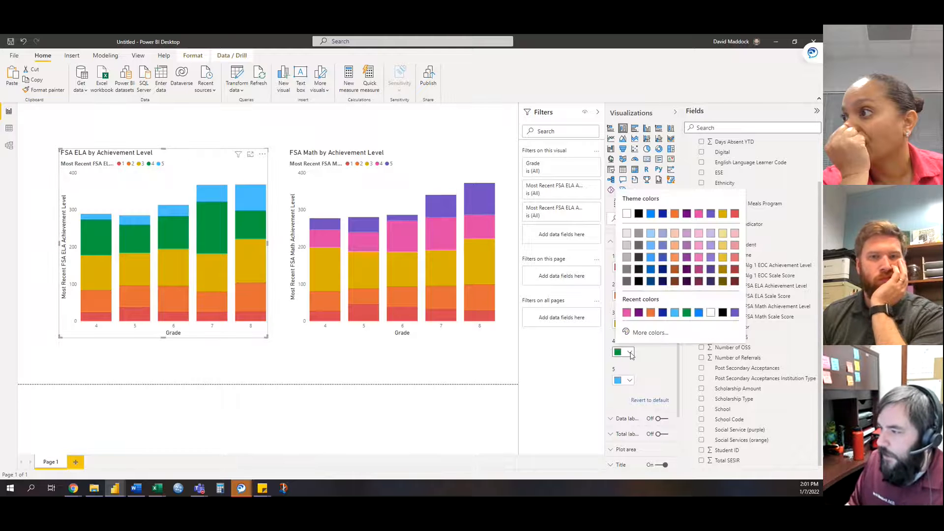
left_click(656, 333)
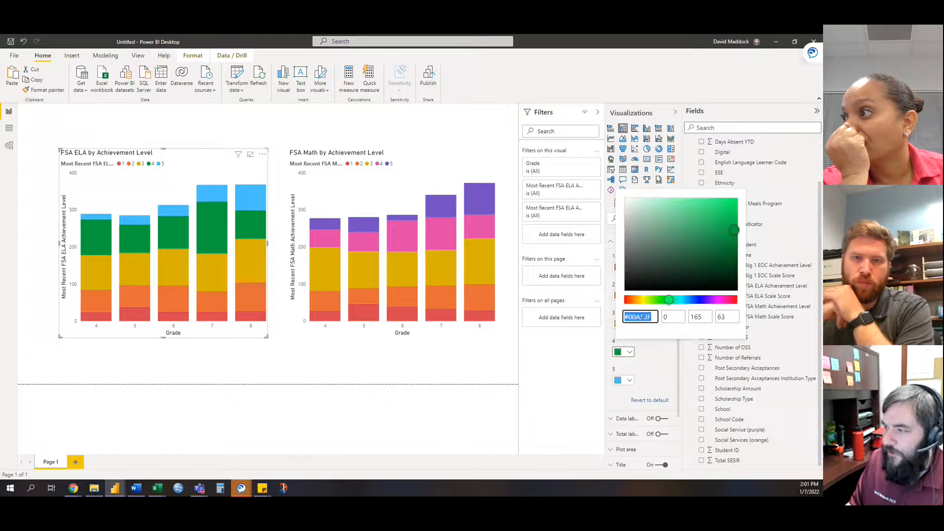
left_click_drag(653, 318, 619, 317)
key("ctrl+c")
left_click(655, 348)
left_click(491, 212)
left_click(629, 352)
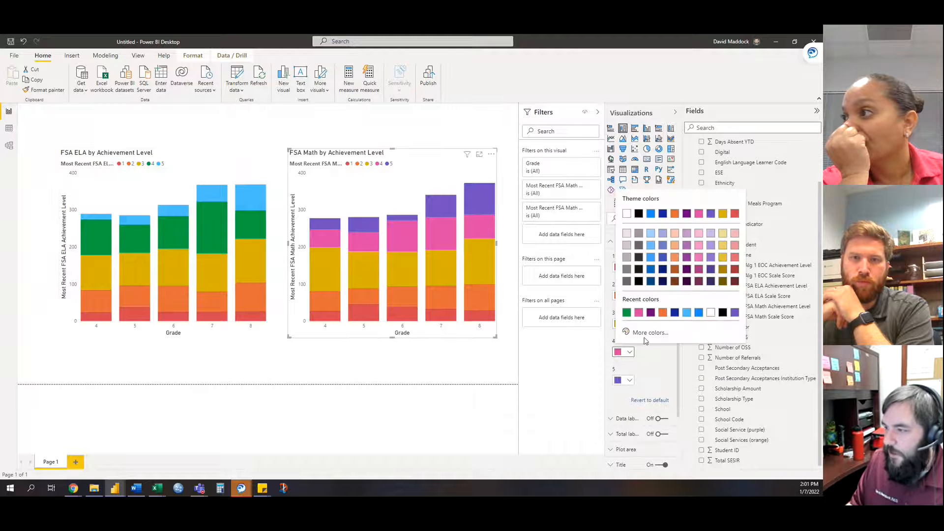
left_click(644, 333)
double_click(640, 318)
key("ctrl+v")
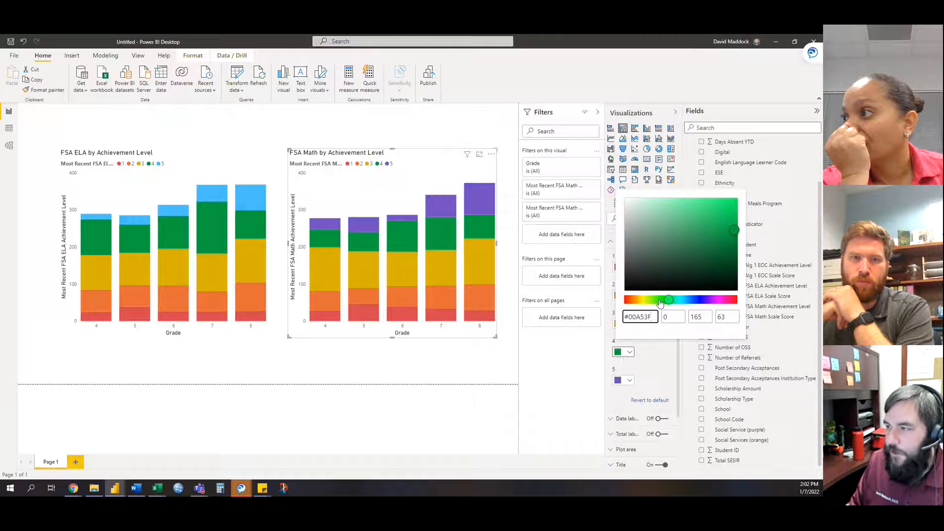
left_click(649, 354)
- Set Math level 5 to the ELA chart's light blue, #4BC1FC
left_click(219, 177)
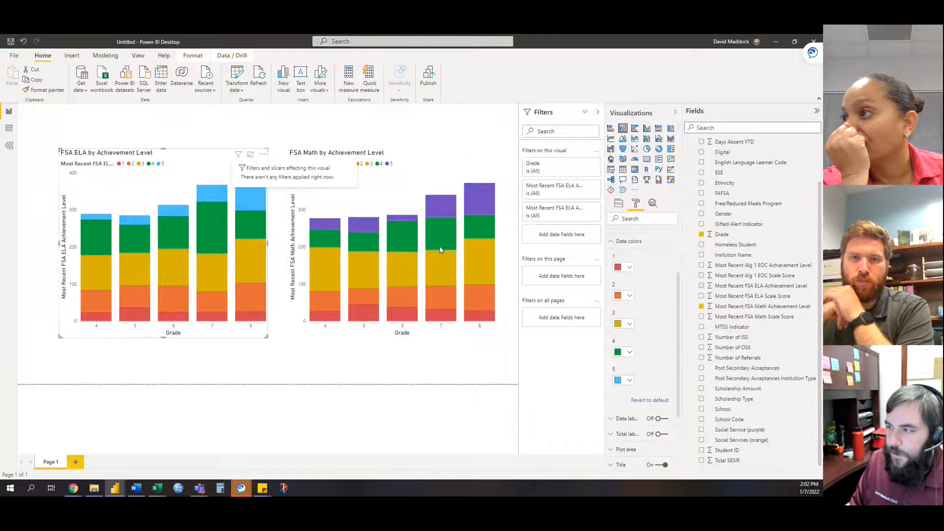
left_click(630, 380)
left_click(629, 361)
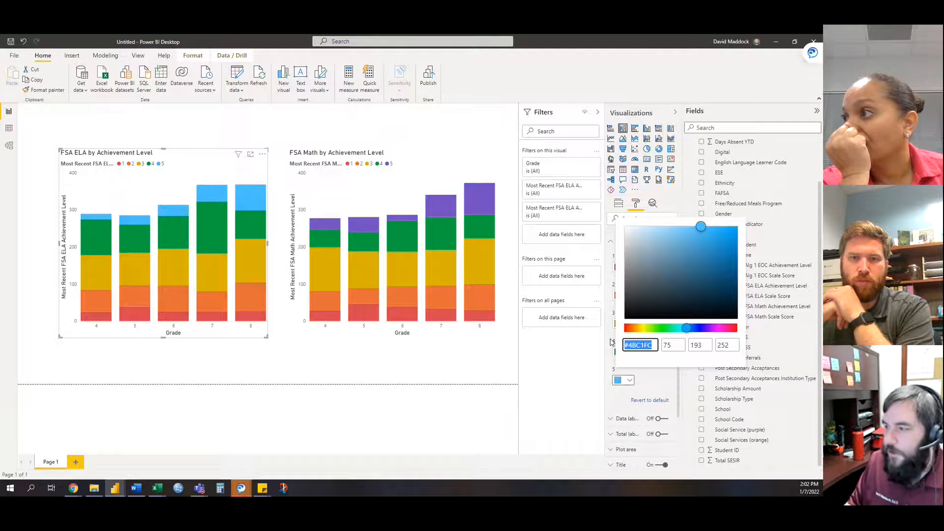
left_click(647, 372)
left_click(413, 163)
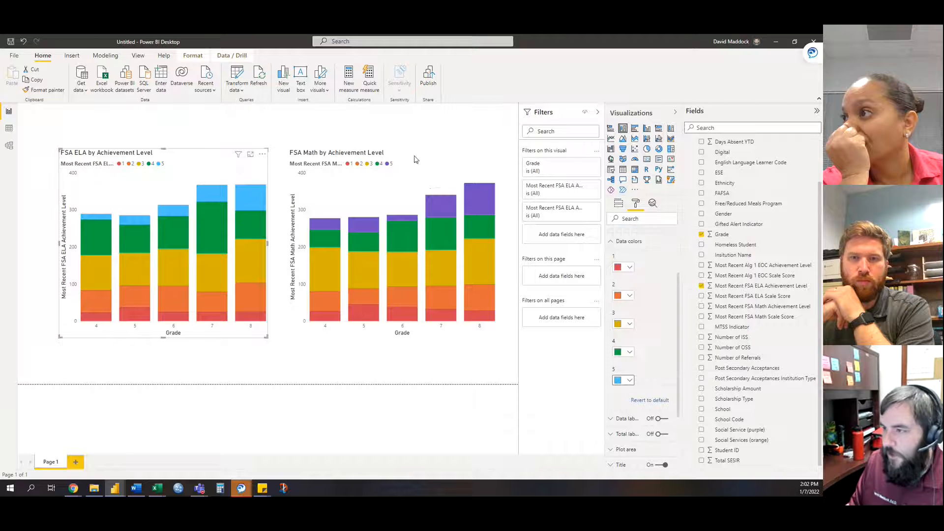
left_click(432, 156)
left_click(630, 381)
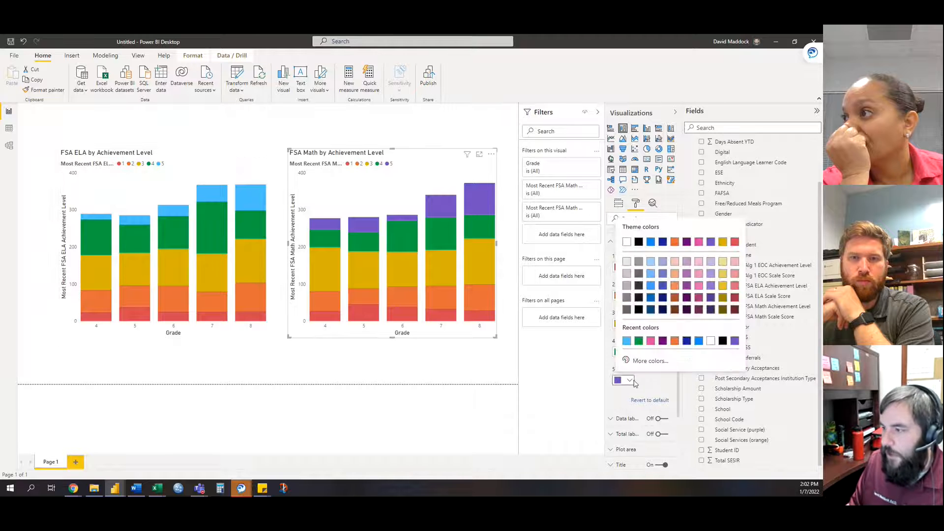
left_click(641, 359)
key("ctrl+a")
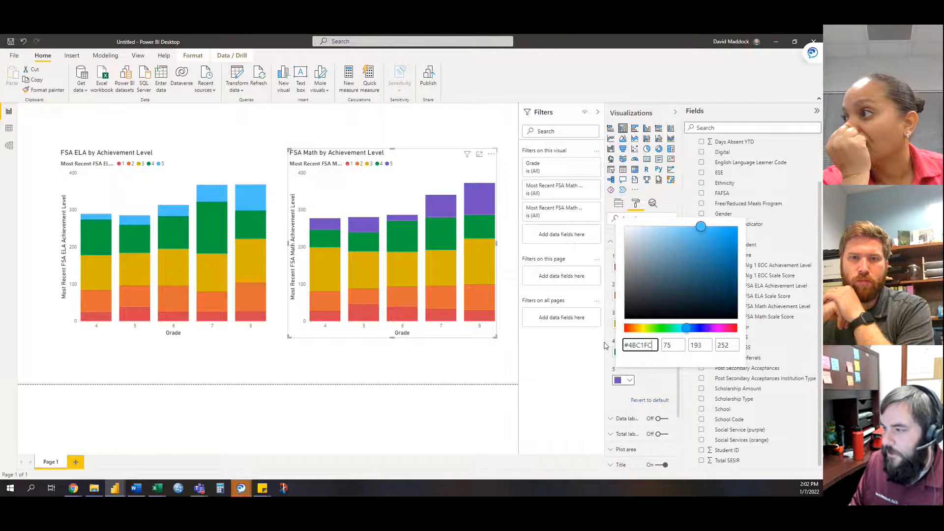
key("ctrl+v")
left_click(666, 381)
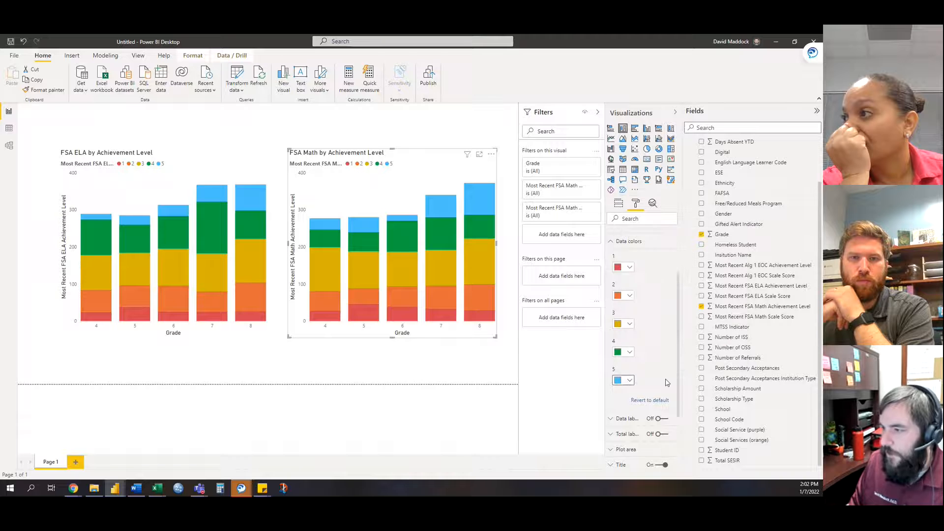
left_click(332, 369)
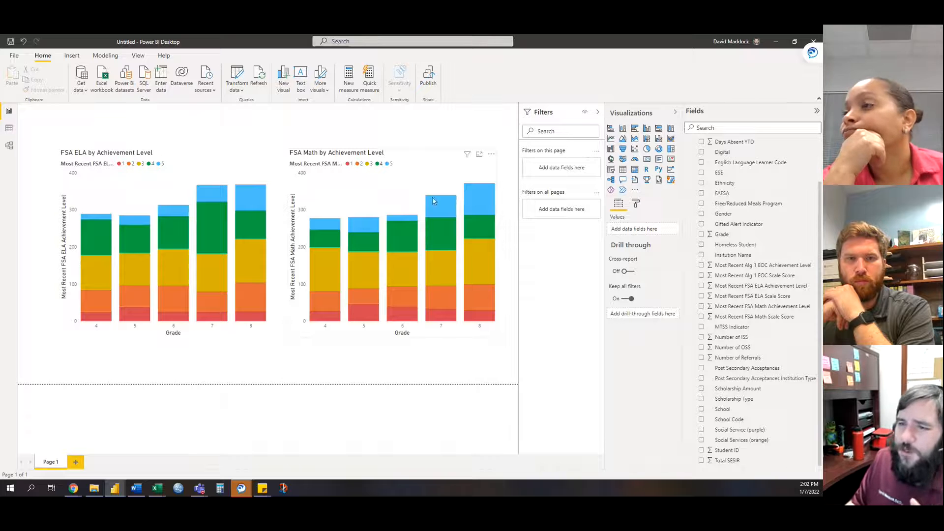
mouse_move(444, 195)
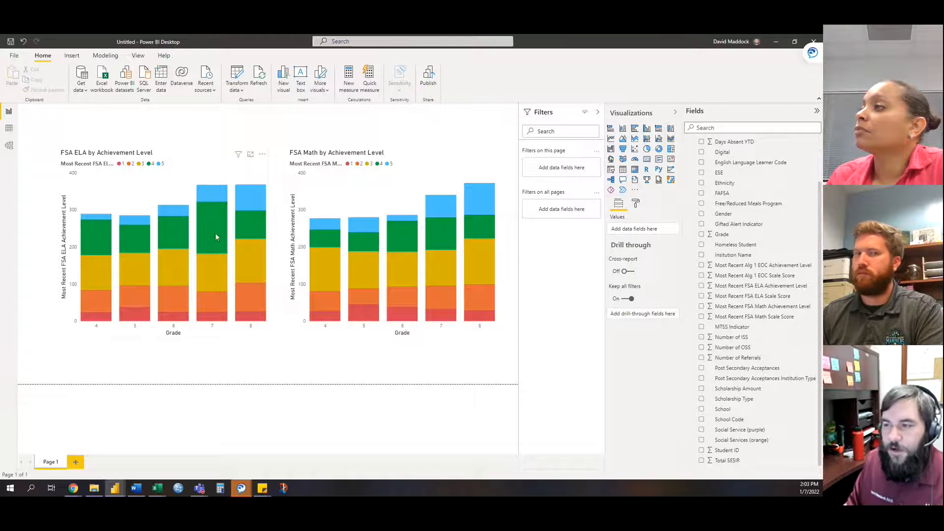
scroll(768, 209, "up", 2)
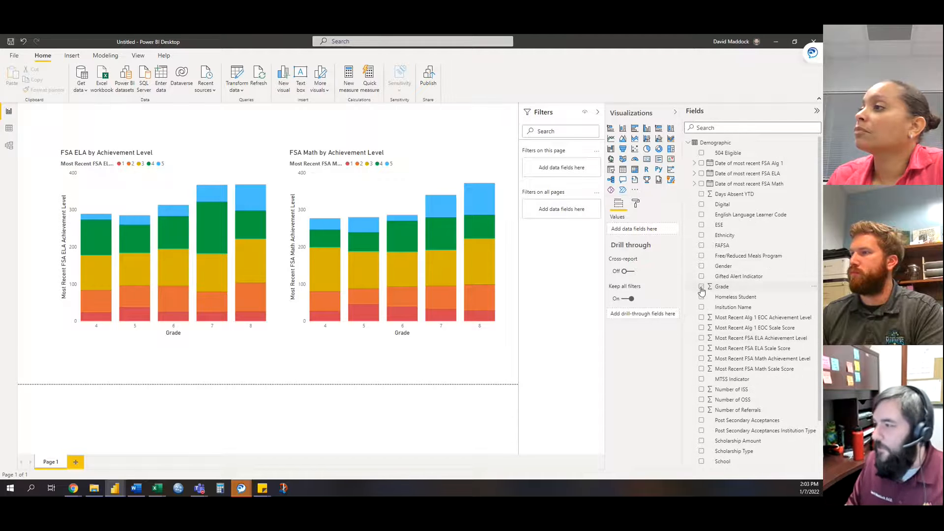
left_click(441, 154)
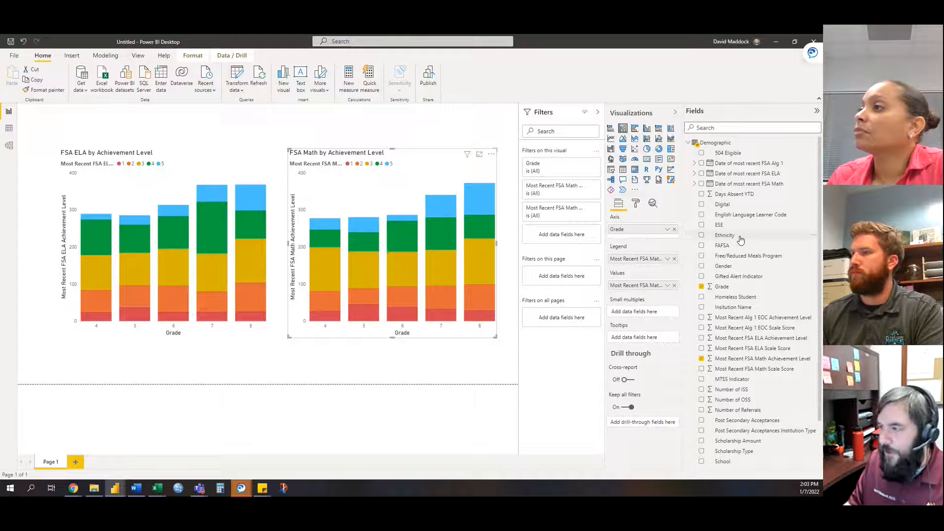
left_click_drag(740, 239, 642, 312)
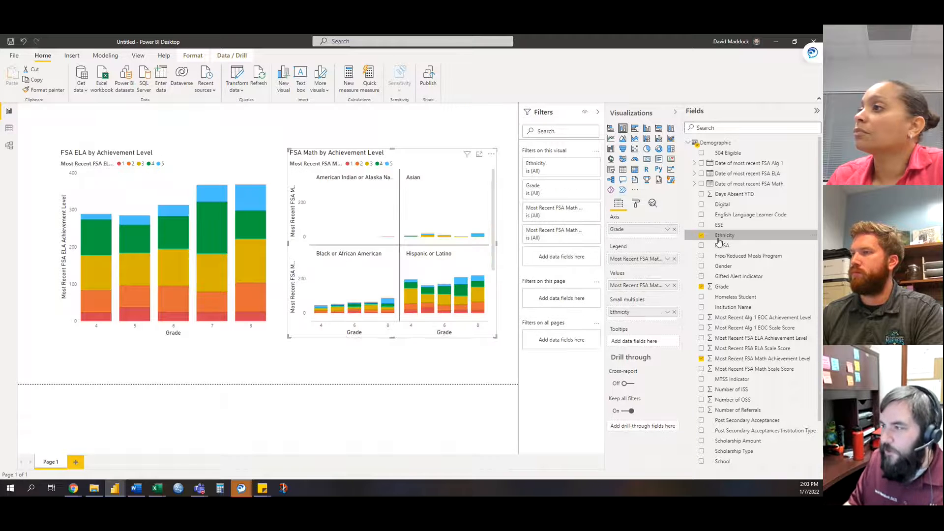
scroll(396, 208, "down", 3)
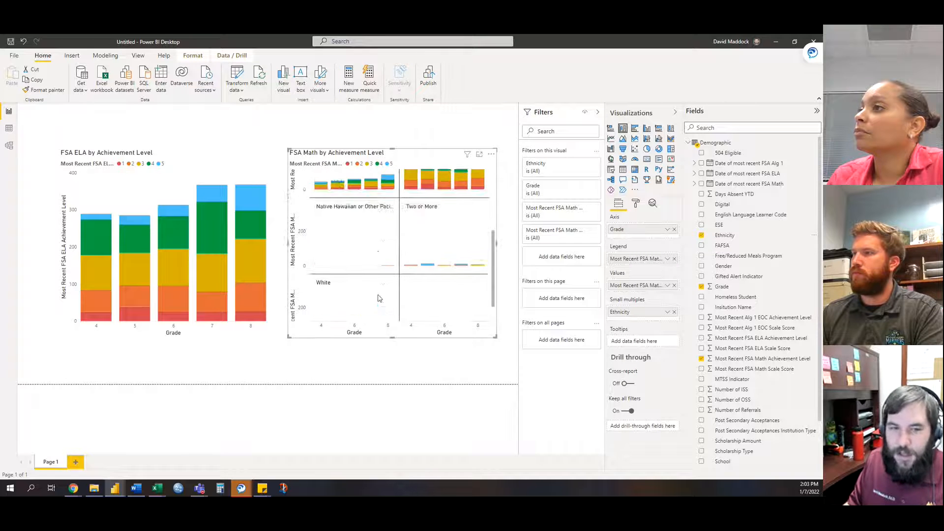
scroll(379, 298, "up", 3)
left_click_drag(622, 314, 639, 342)
mouse_move(430, 276)
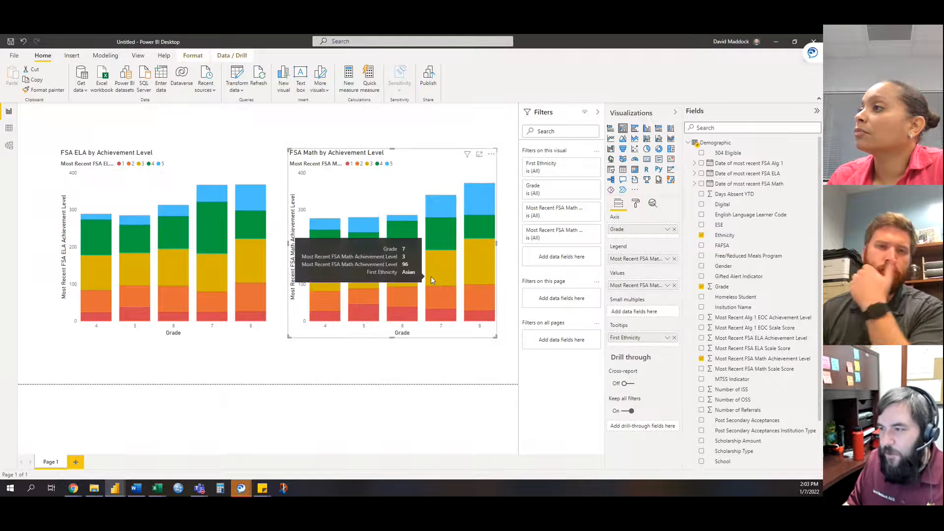
mouse_move(440, 234)
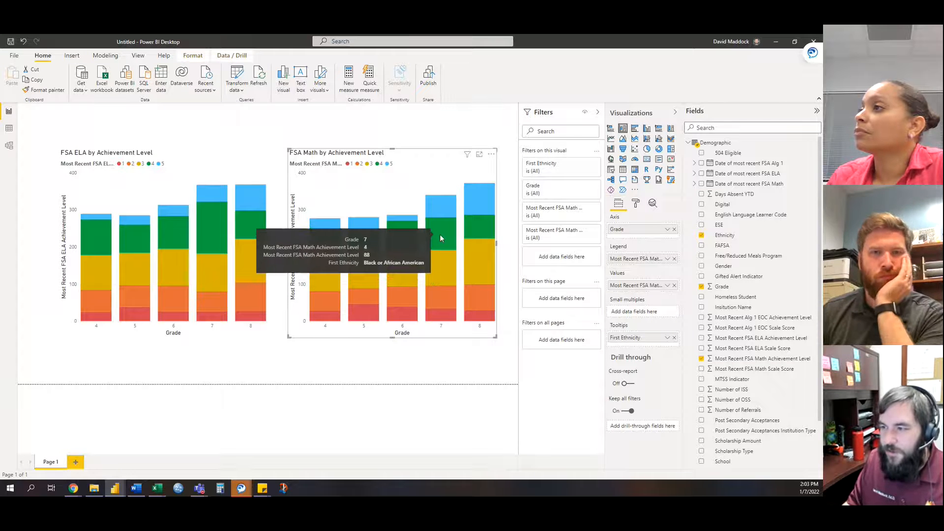
mouse_move(436, 213)
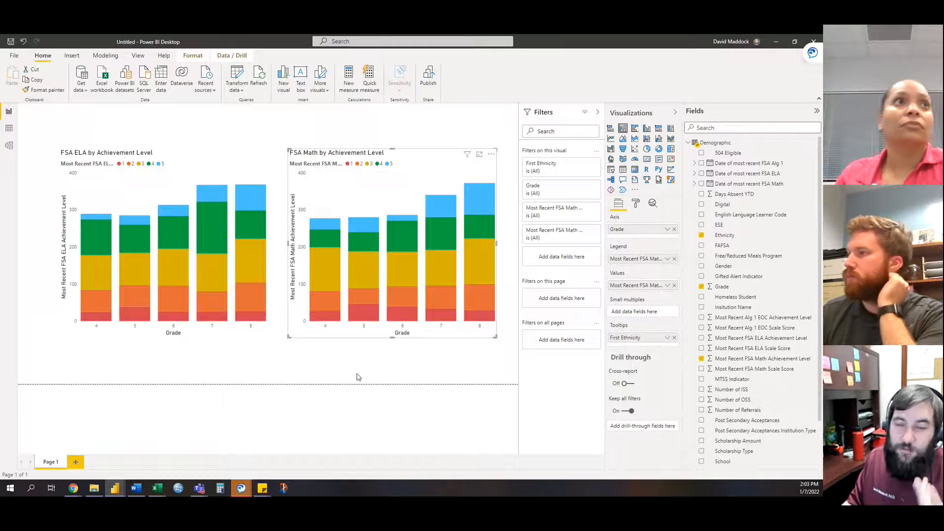
left_click(674, 338)
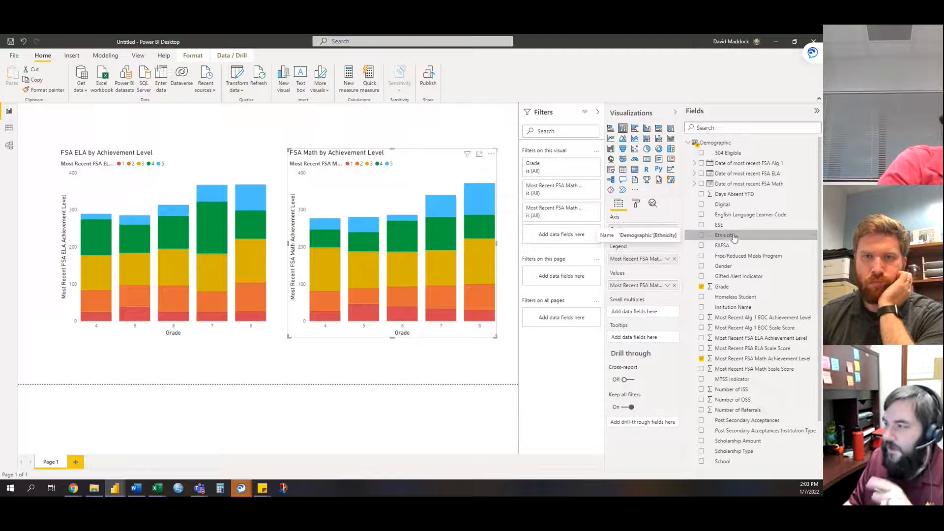
- Add Ethnicity as a page-level filter and try Black, Asian and Hispanic or Latino selections
left_click_drag(737, 238, 569, 276)
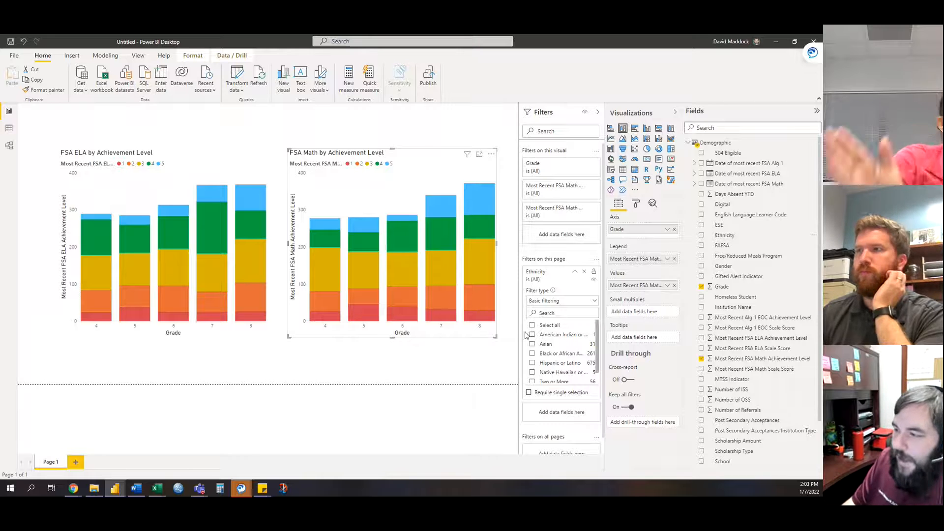
left_click(533, 354)
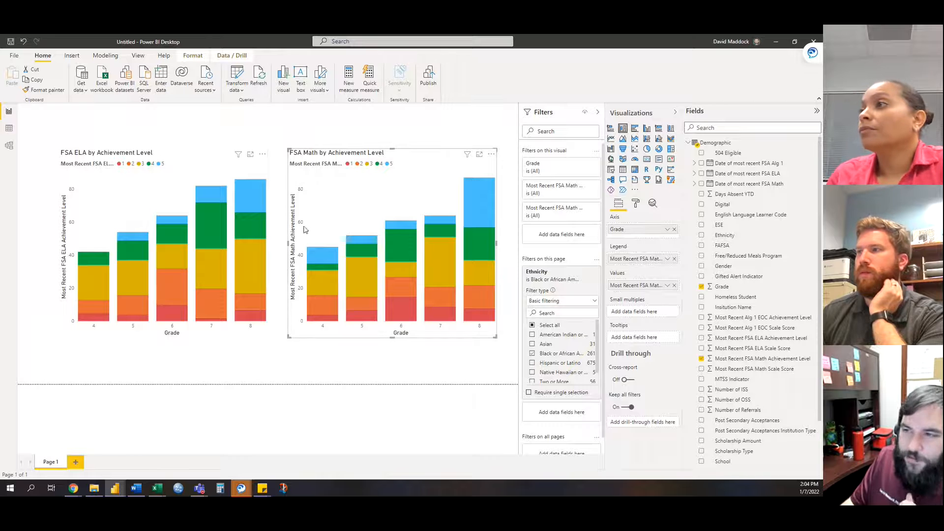
left_click(532, 344)
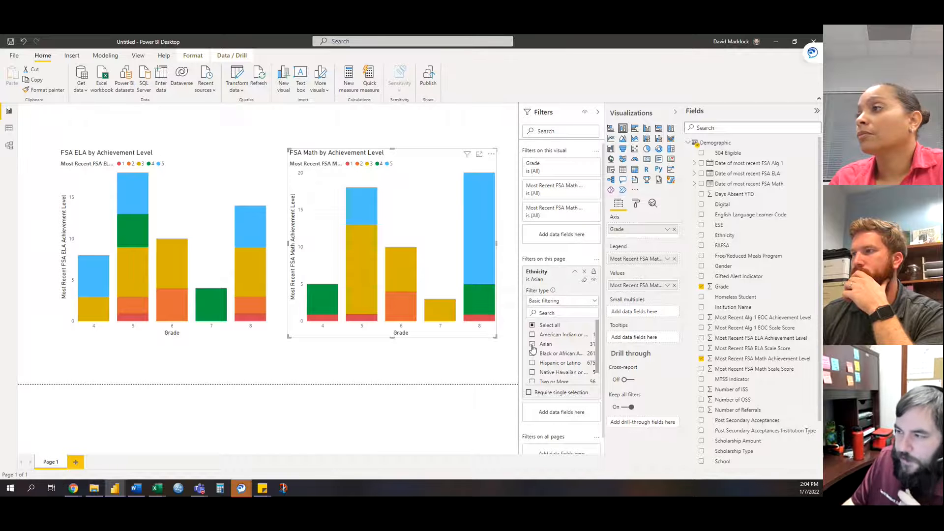
left_click(532, 344)
left_click(533, 365)
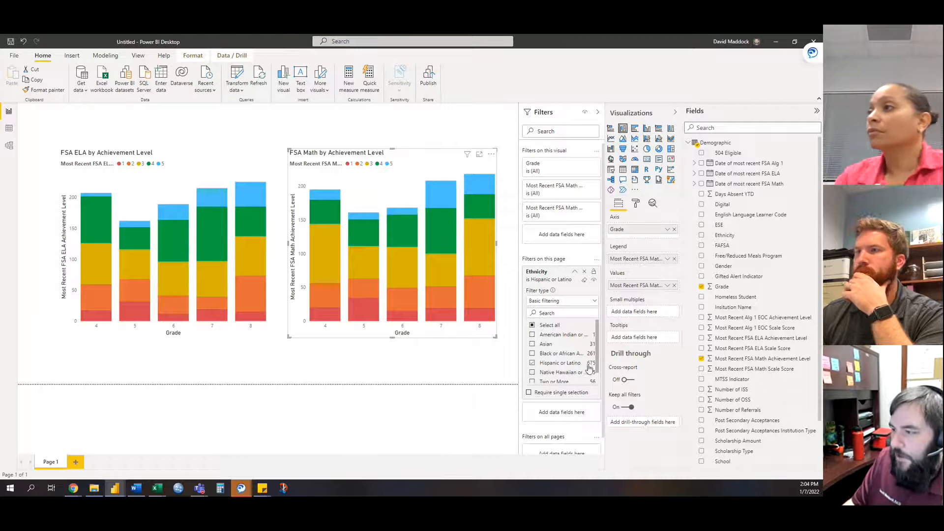
left_click(532, 363)
- Try White students, clear back to All, and collapse the Ethnicity filter card
scroll(533, 373, "down", 1)
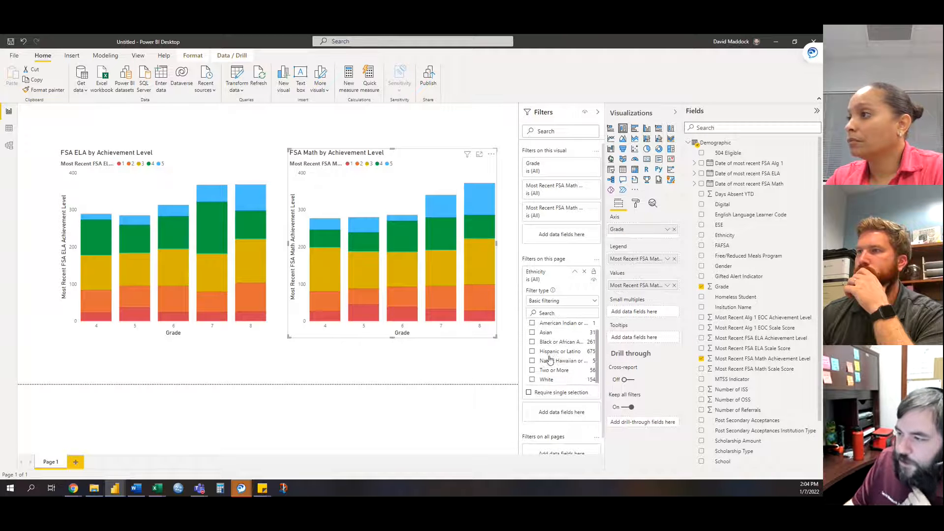
left_click(533, 380)
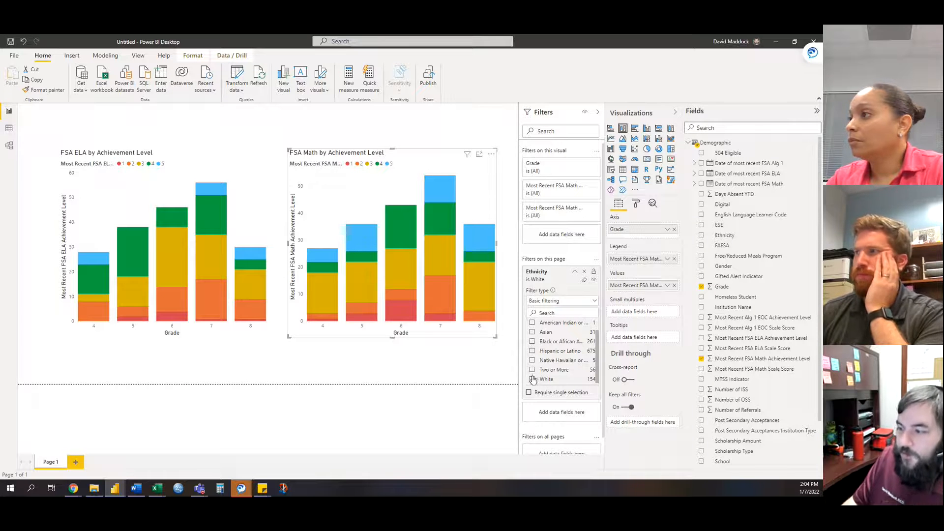
left_click(532, 380)
left_click(575, 272)
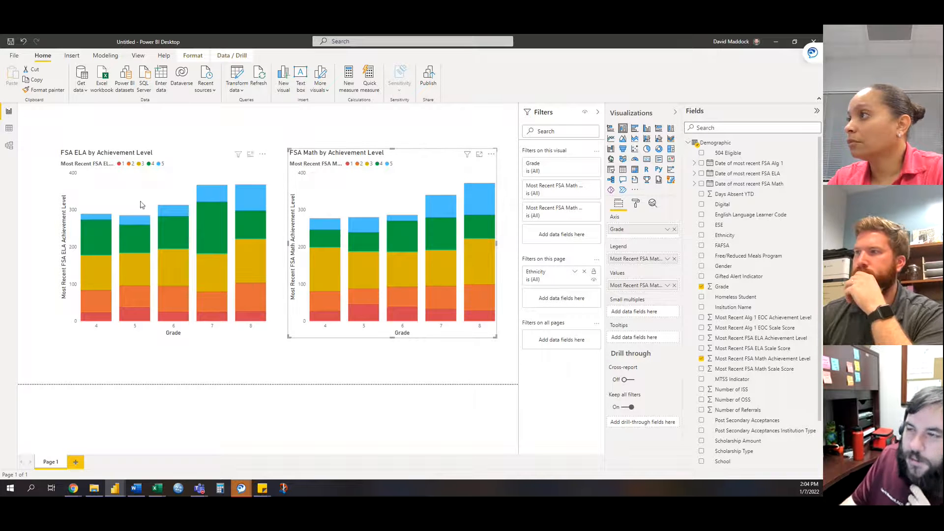
left_click(279, 375)
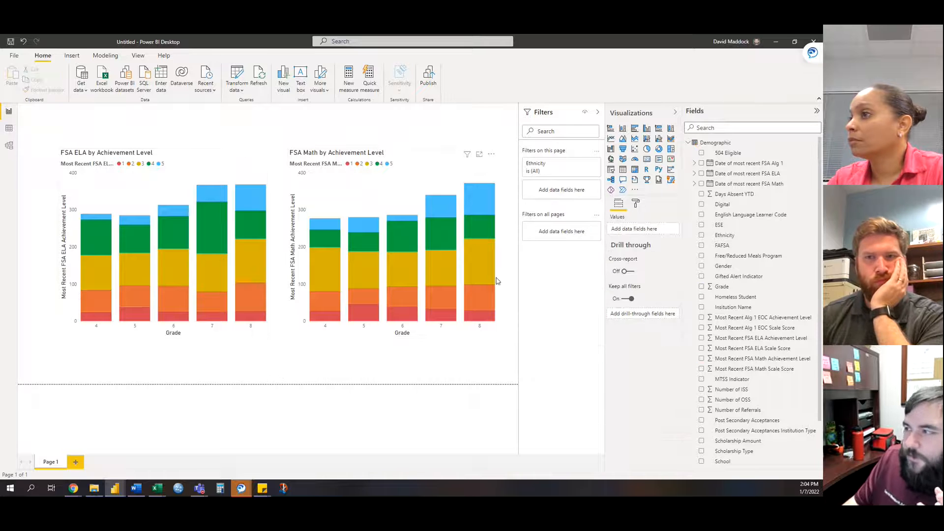
mouse_move(495, 275)
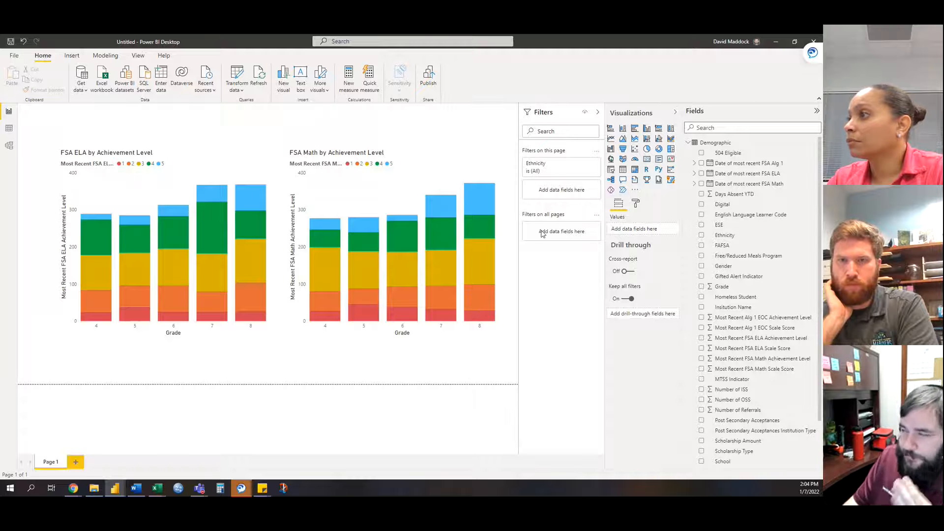
- Add an Ethnicity slicer at the page's top-left and move both FSA charts below it
left_click(598, 112)
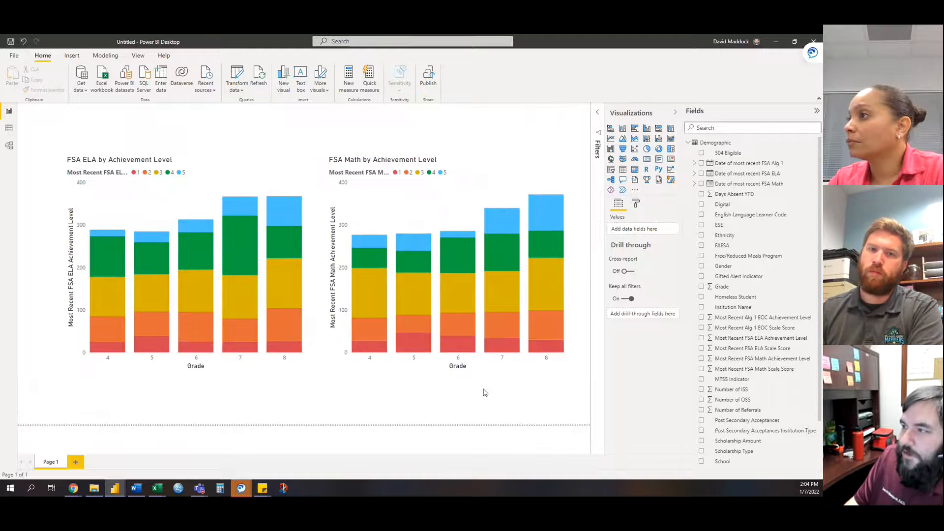
left_click(611, 171)
left_click_drag(155, 220, 209, 175)
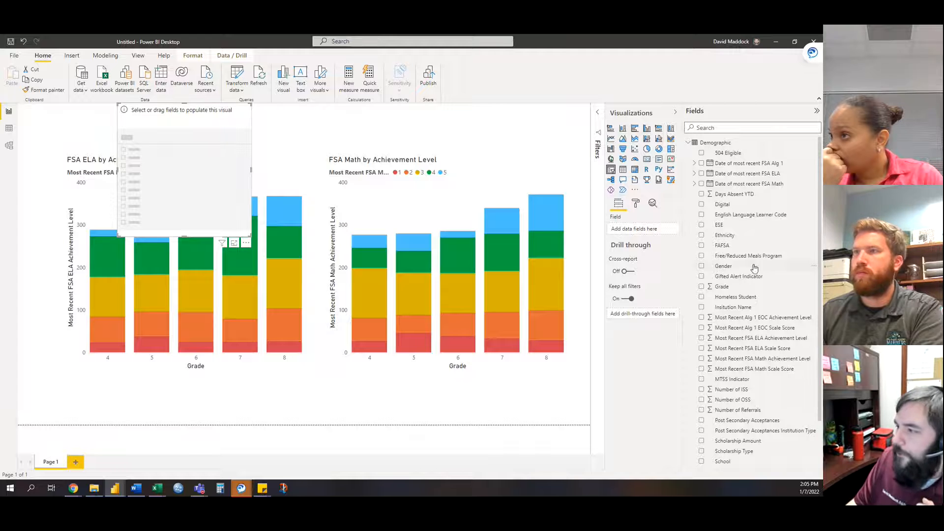
left_click_drag(740, 235, 648, 235)
left_click_drag(185, 236, 193, 176)
left_click_drag(180, 112, 80, 112)
left_click_drag(211, 169, 209, 203)
left_click_drag(466, 159, 466, 194)
- Filter the charts by Black, Hispanic, Native Hawaiian and Asian in turn, then clear all
left_click(46, 135)
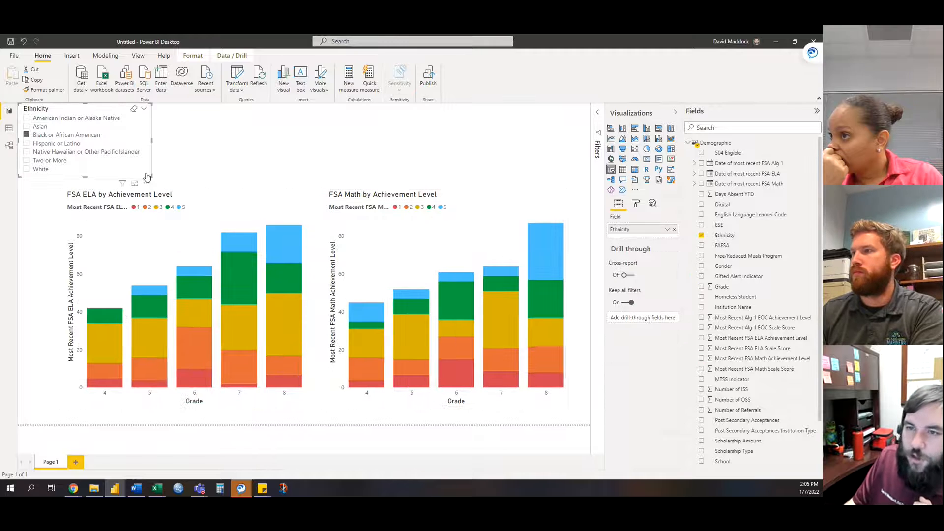
left_click(40, 142)
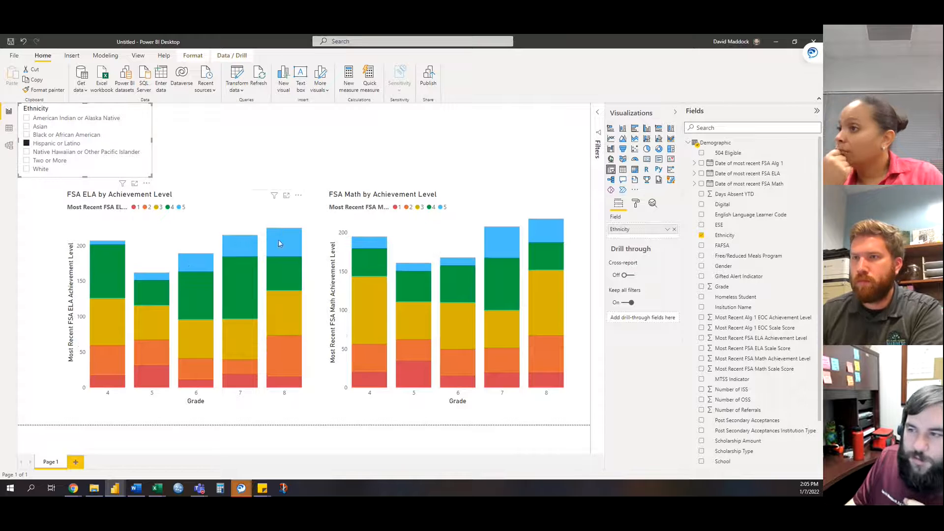
left_click(56, 152)
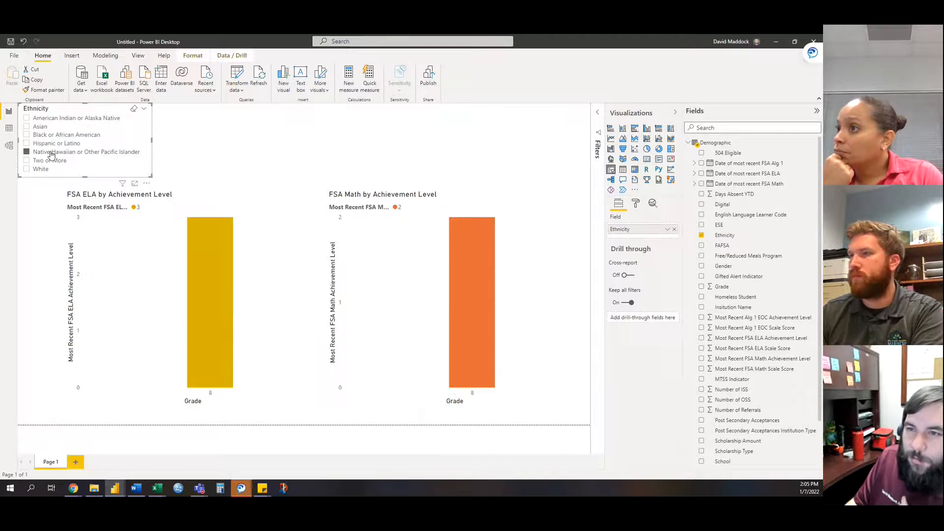
left_click(51, 154)
left_click(45, 128)
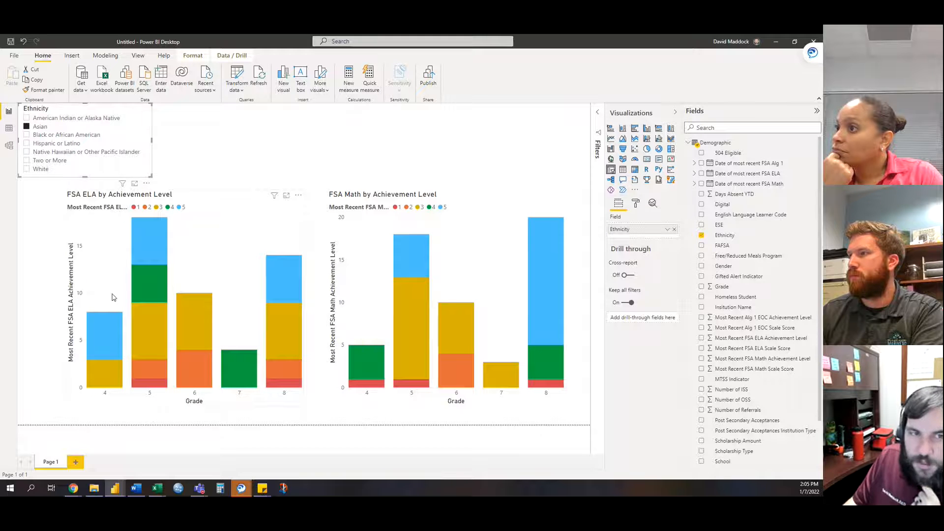
left_click(48, 128)
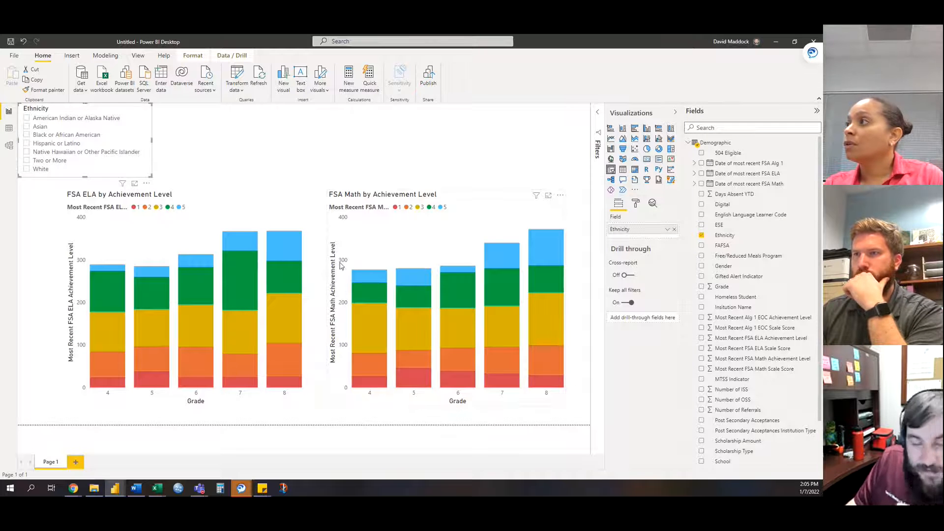
left_click(254, 154)
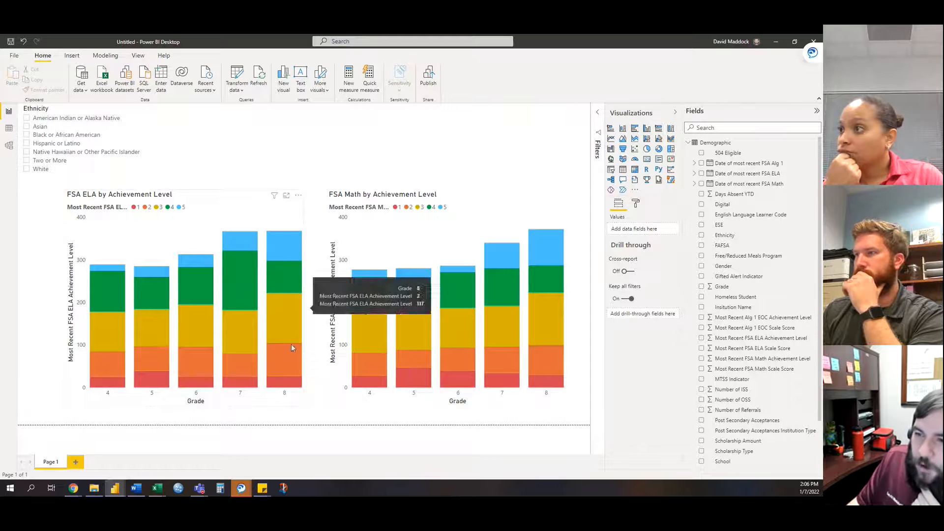
left_click(216, 207)
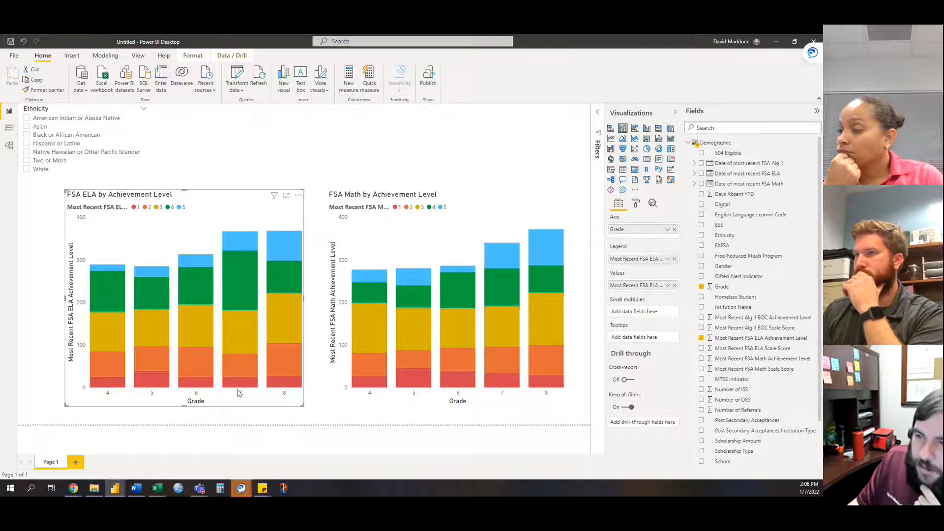
- Convert the ELA chart to a table, remove Grade, then make it a pie of achievement levels
left_click(622, 171)
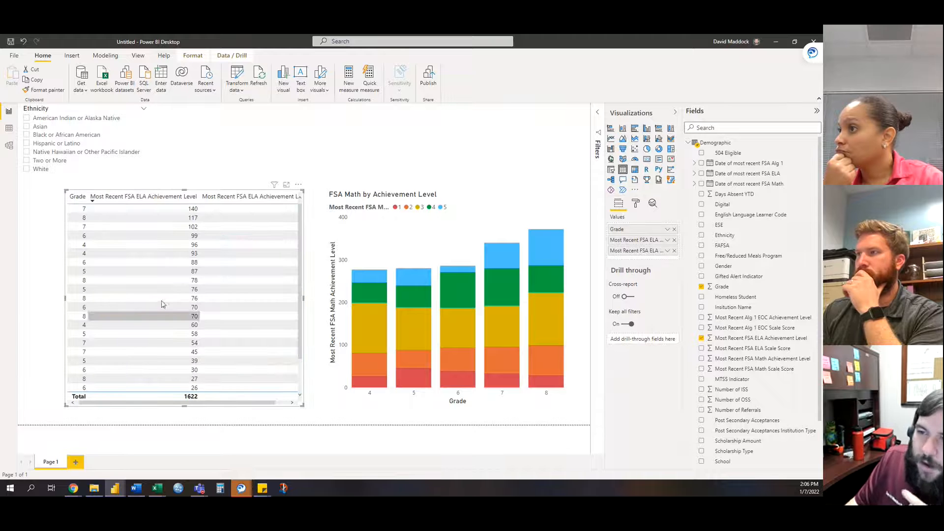
left_click_drag(150, 404, 94, 408)
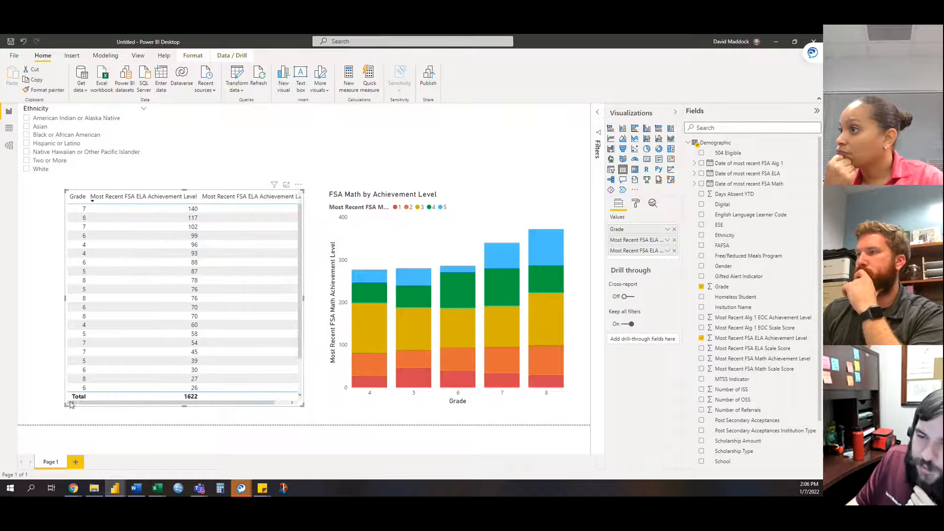
left_click(674, 230)
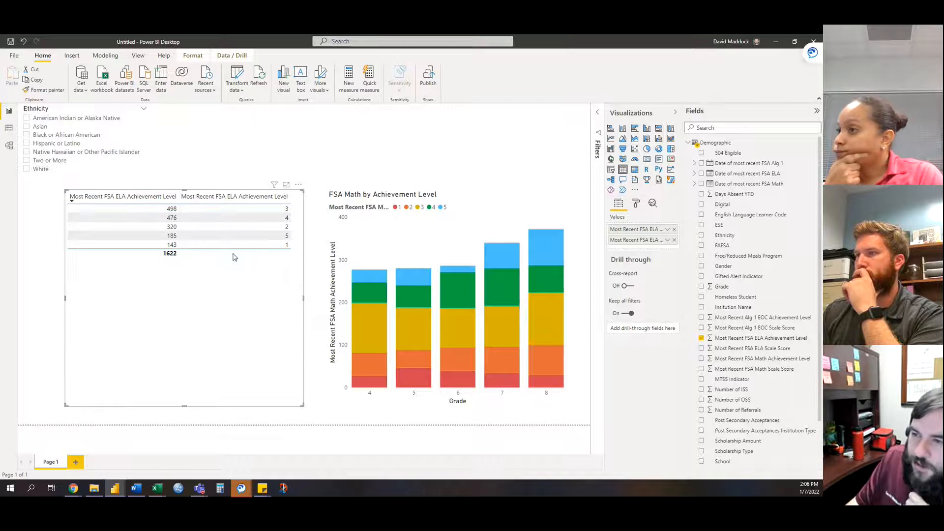
left_click(648, 149)
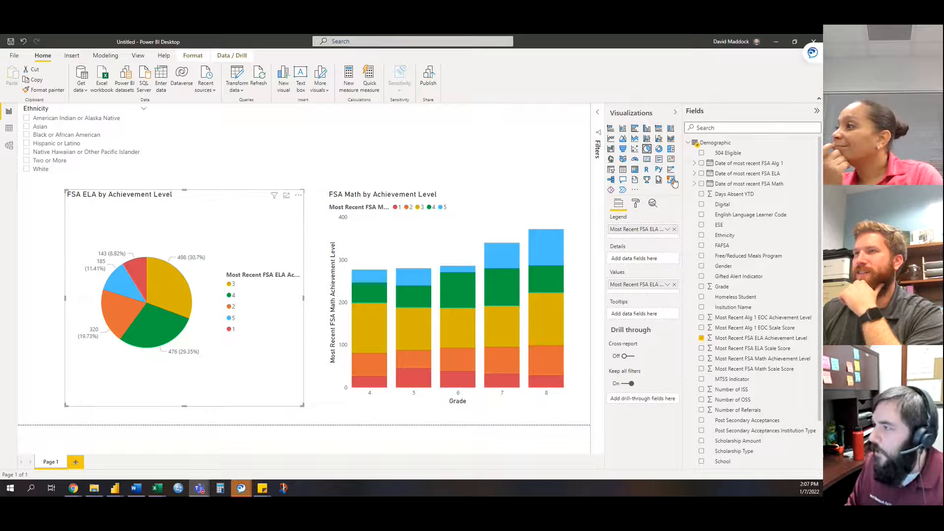
- Switch the ELA pie back to columns with Grade on the axis, then select the Ethnicity slicer
left_click(623, 128)
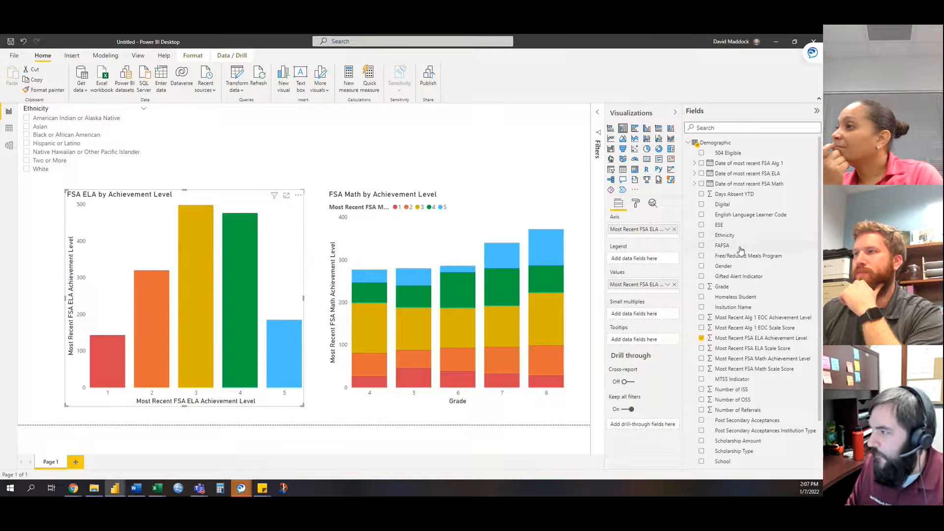
left_click_drag(738, 286, 645, 259)
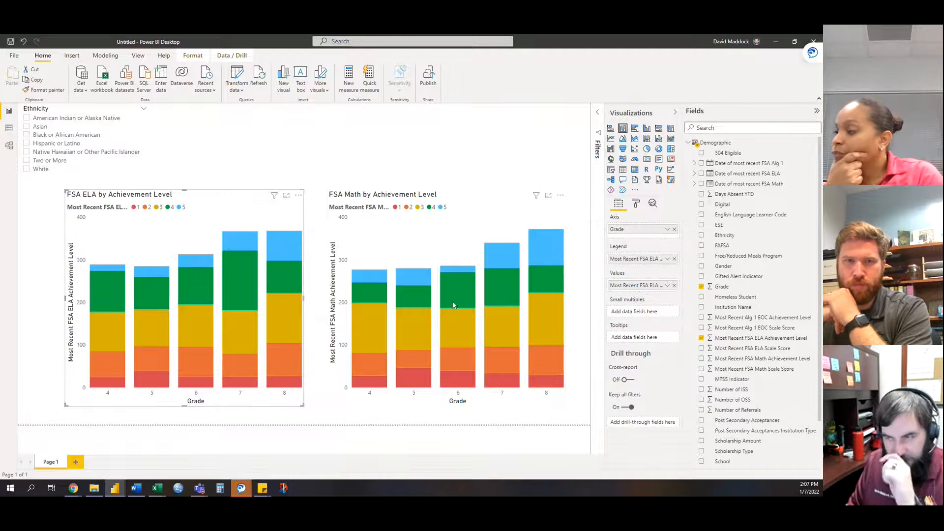
left_click(370, 155)
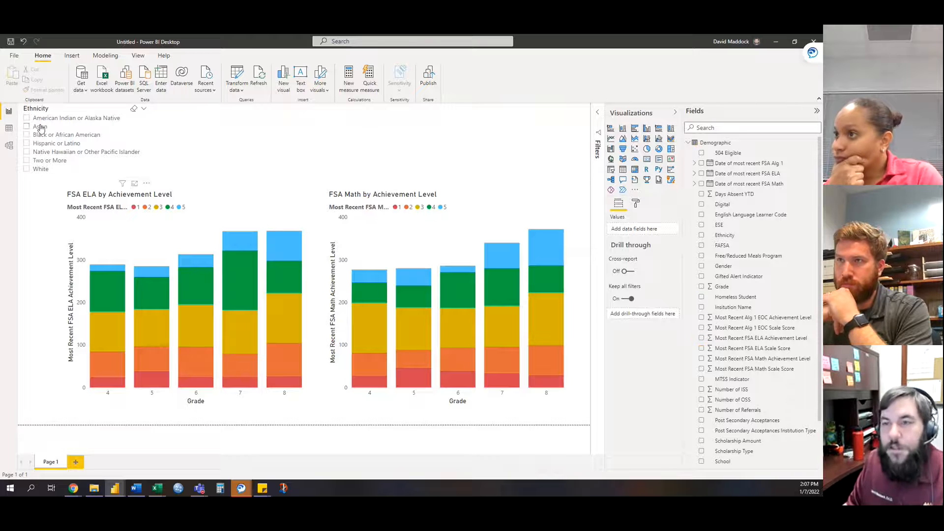
left_click(78, 114)
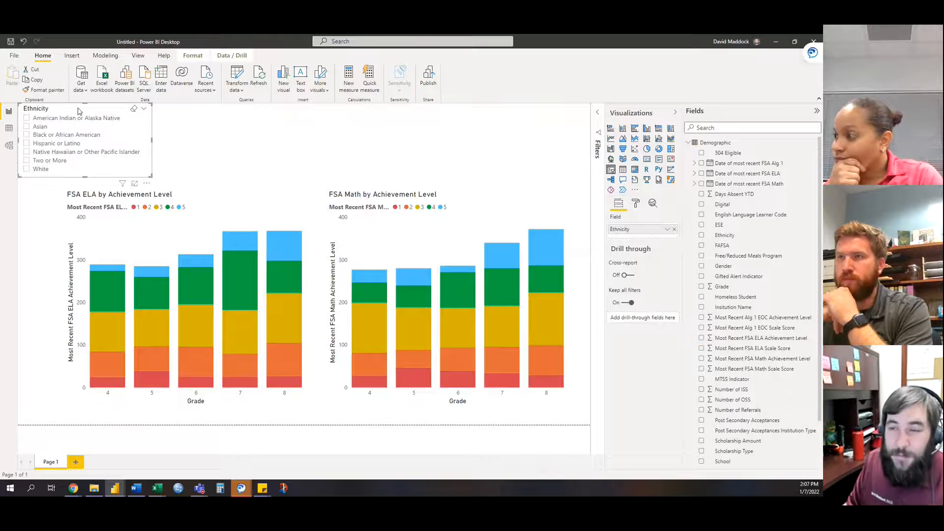
- Duplicate the Ethnicity slicer beside it and change its field to Free/Reduced Meals Program
key("ctrl+c")
left_click(220, 137)
key("ctrl+v")
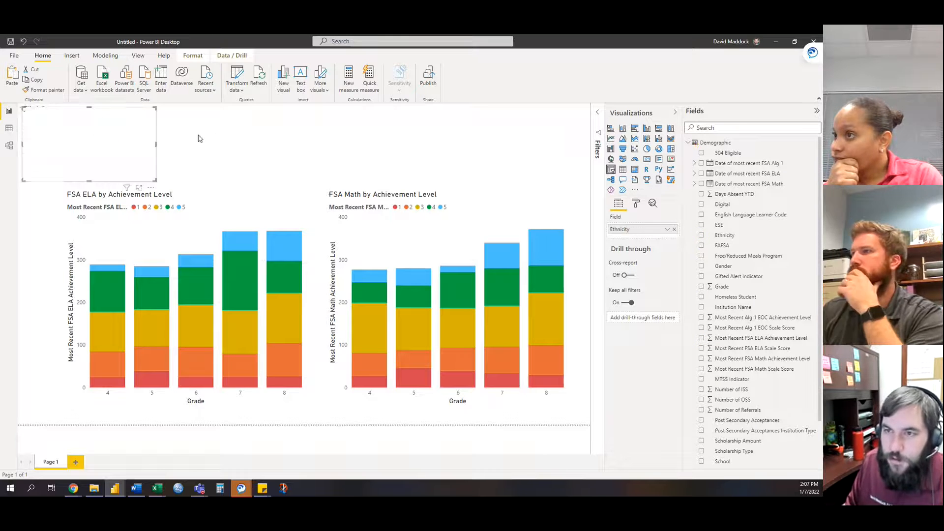
left_click_drag(64, 114, 196, 97)
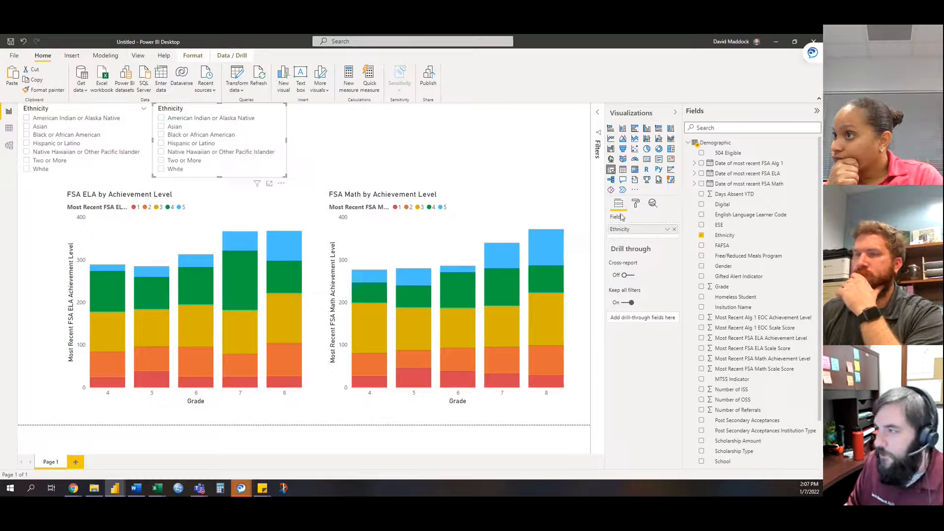
left_click(674, 229)
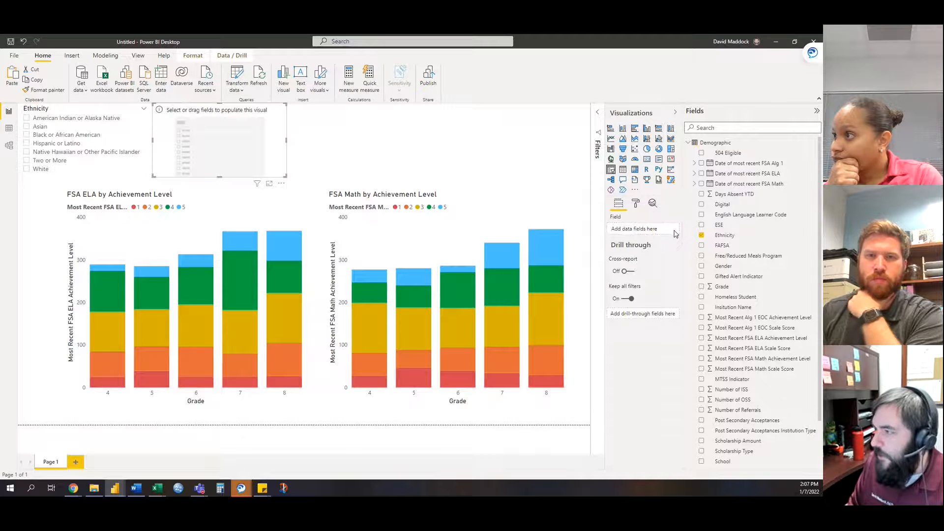
left_click(729, 224)
left_click_drag(737, 256, 632, 230)
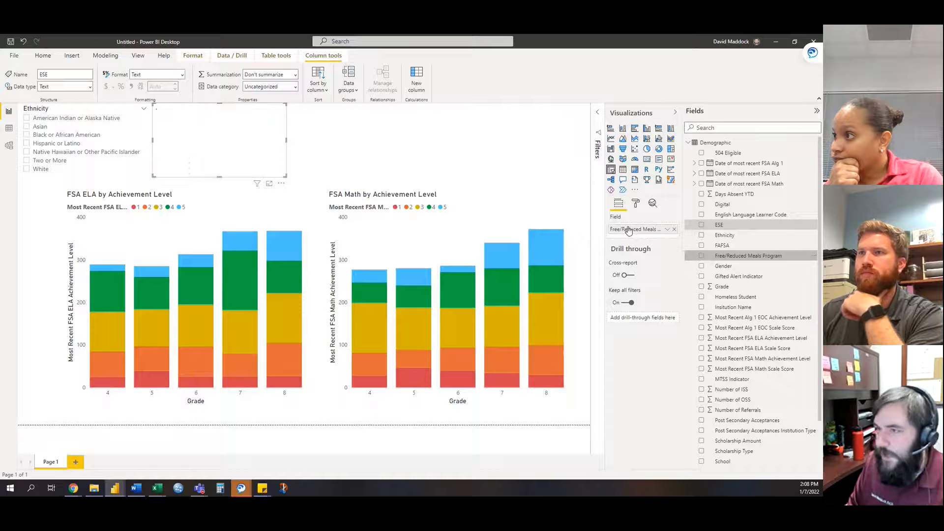
- Paste two more slicer copies further right, set to Gender and ESE
left_click(298, 151)
key("ctrl+v")
left_click_drag(222, 108, 341, 102)
left_click_drag(731, 270, 676, 238)
left_click(674, 240)
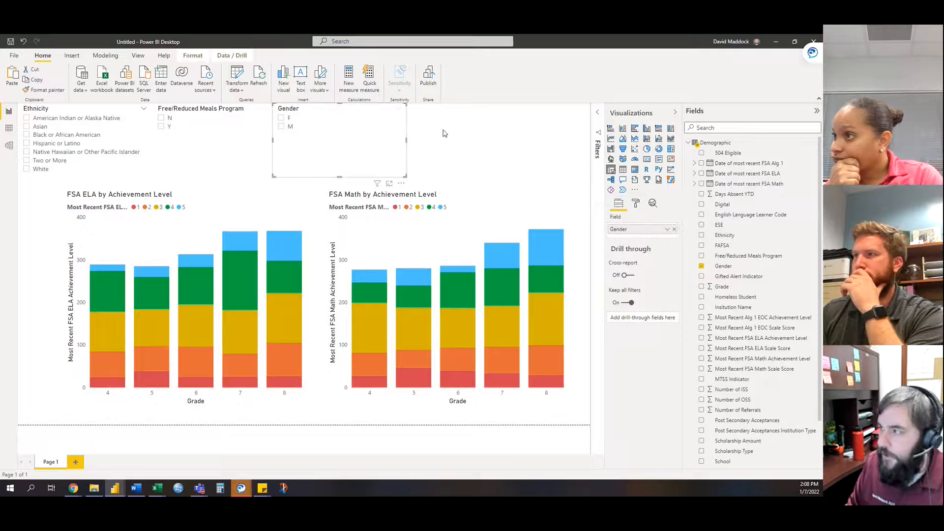
key("ctrl+c")
key("ctrl+v")
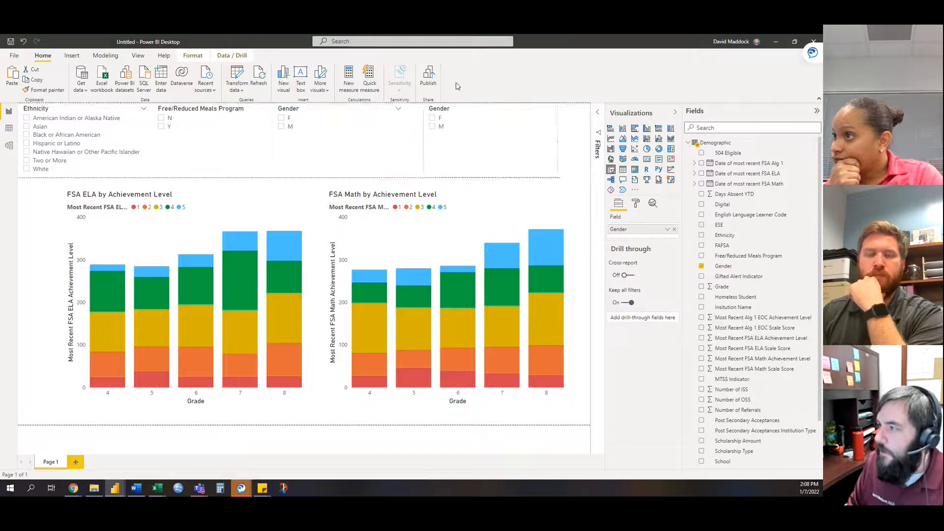
left_click_drag(719, 225, 648, 232)
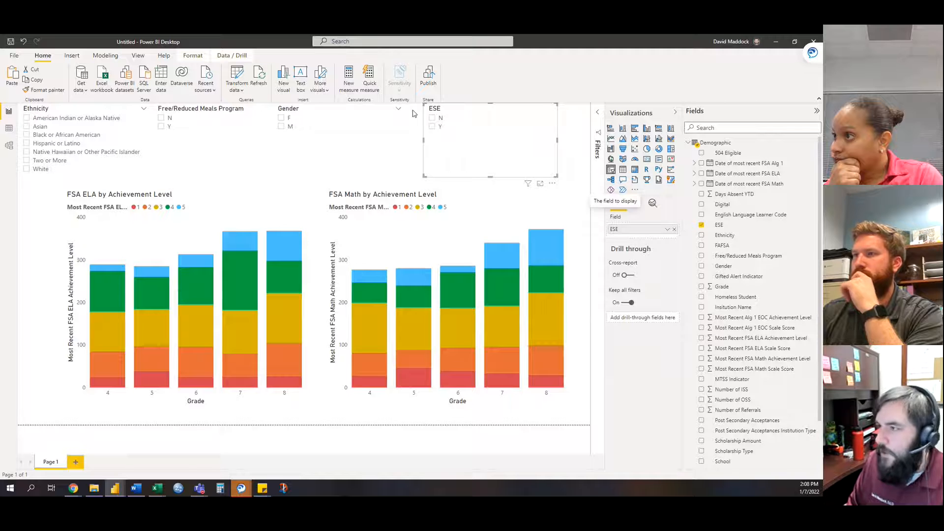
- Shrink the Free/Reduced Meals Program and Gender slicers to compact boxes in the top row
left_click(304, 186)
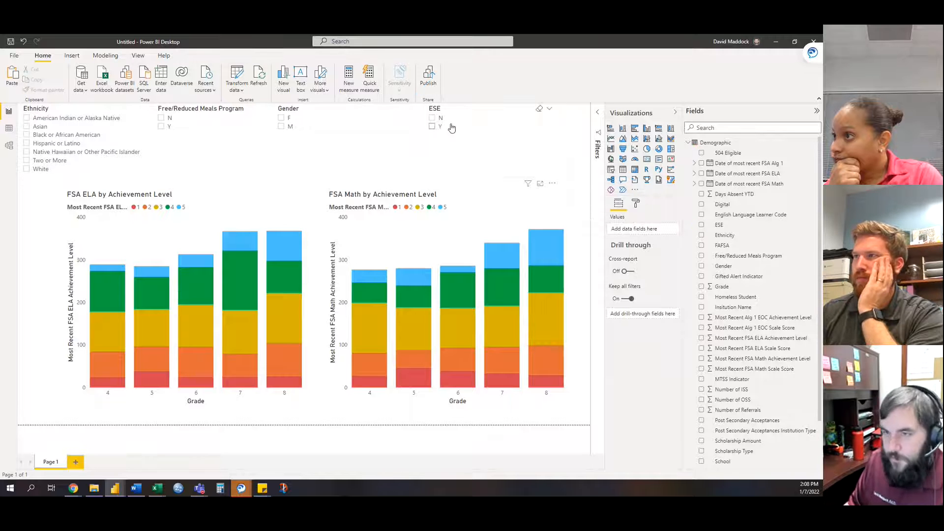
left_click(202, 143)
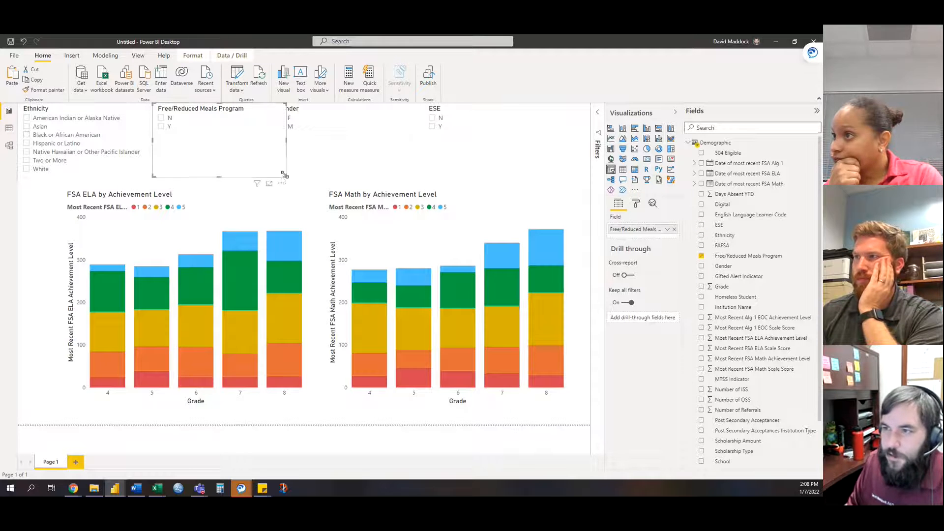
left_click_drag(250, 151, 263, 134)
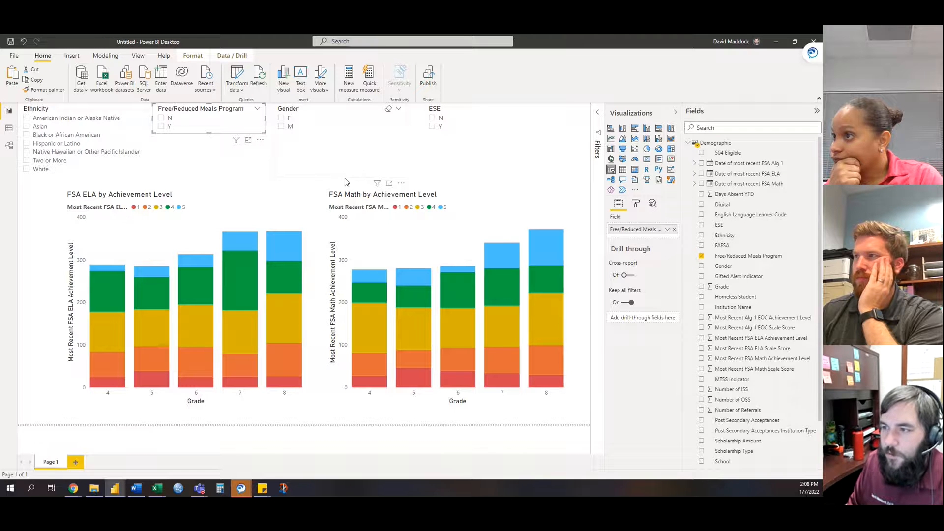
left_click(361, 173)
left_click_drag(403, 175, 319, 134)
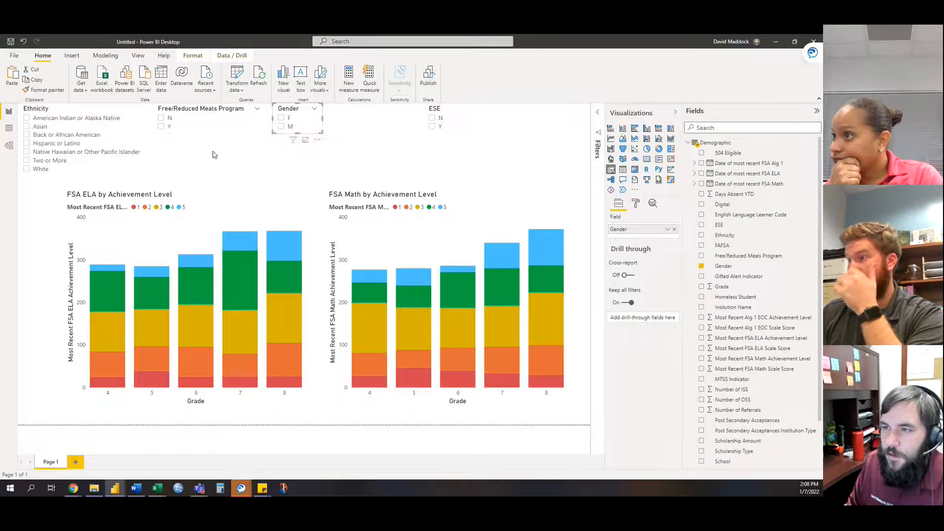
left_click(215, 155)
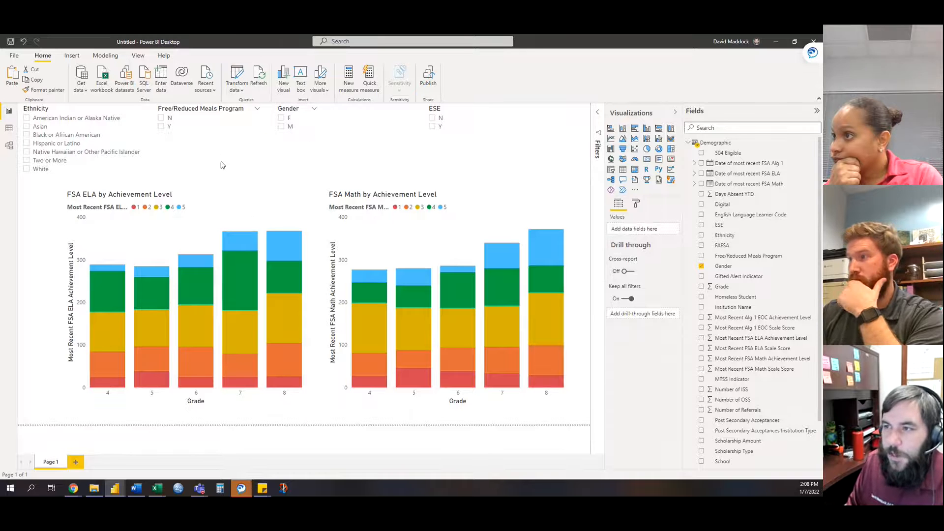
- Test the slicers by filtering to male, Hispanic or Latino, free/reduced meals, non-ESE students
left_click(281, 128)
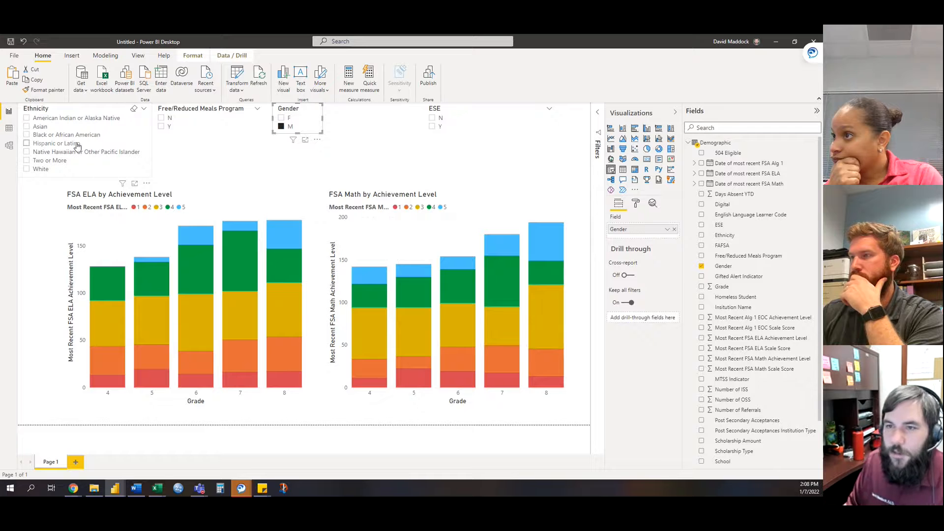
left_click(27, 143)
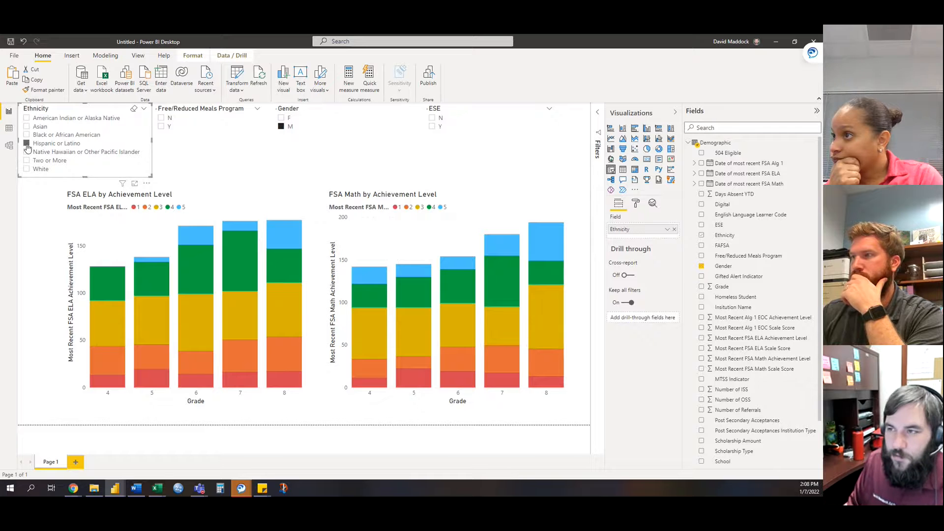
left_click(161, 127)
left_click(432, 119)
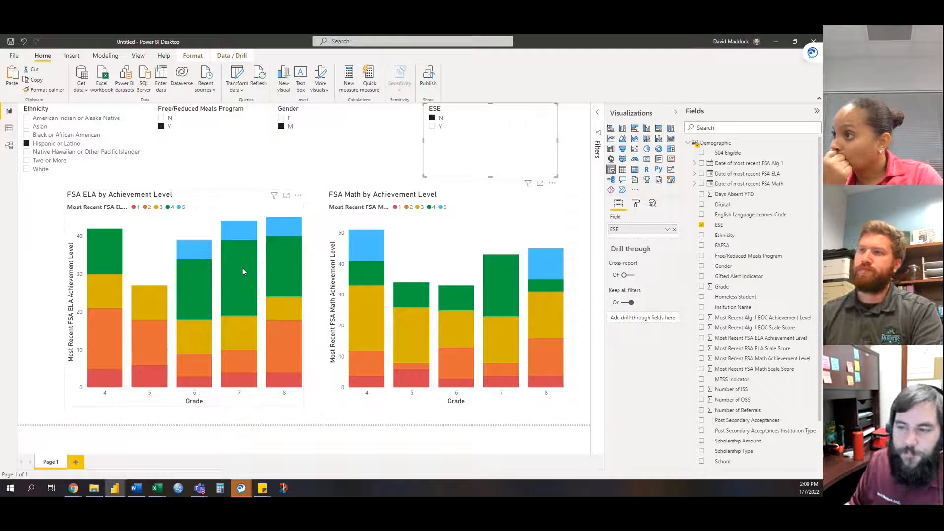
- Shrink the ESE slicer and move it next to the Gender slicer
mouse_move(242, 268)
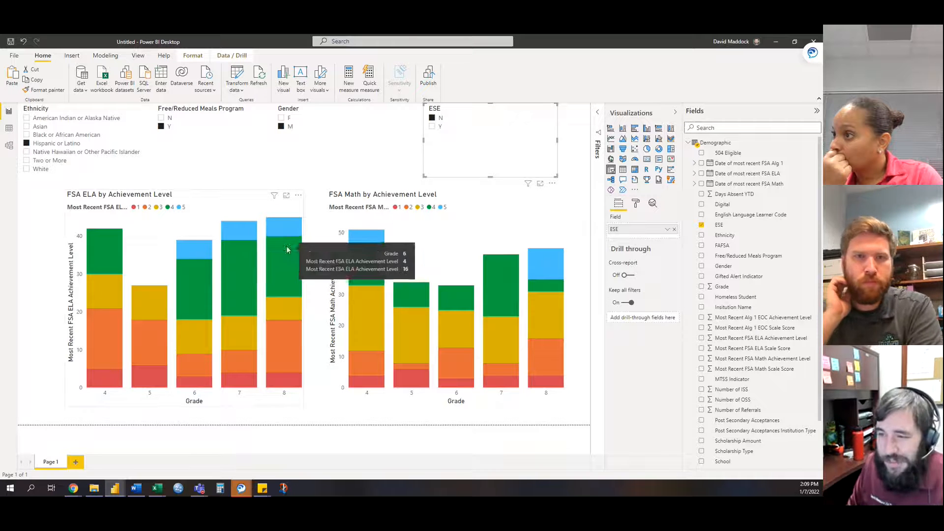
mouse_move(274, 265)
mouse_move(178, 300)
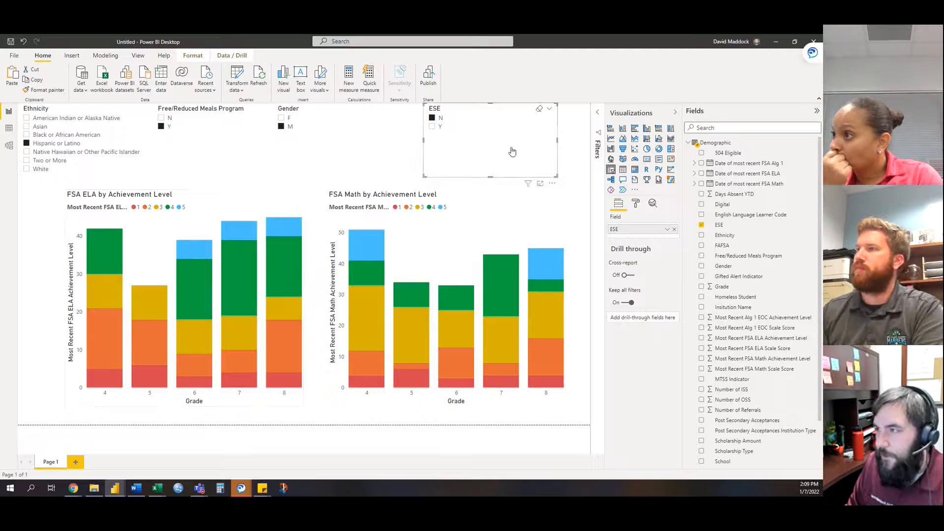
left_click_drag(481, 146, 471, 140)
left_click_drag(443, 109, 337, 109)
left_click(296, 165)
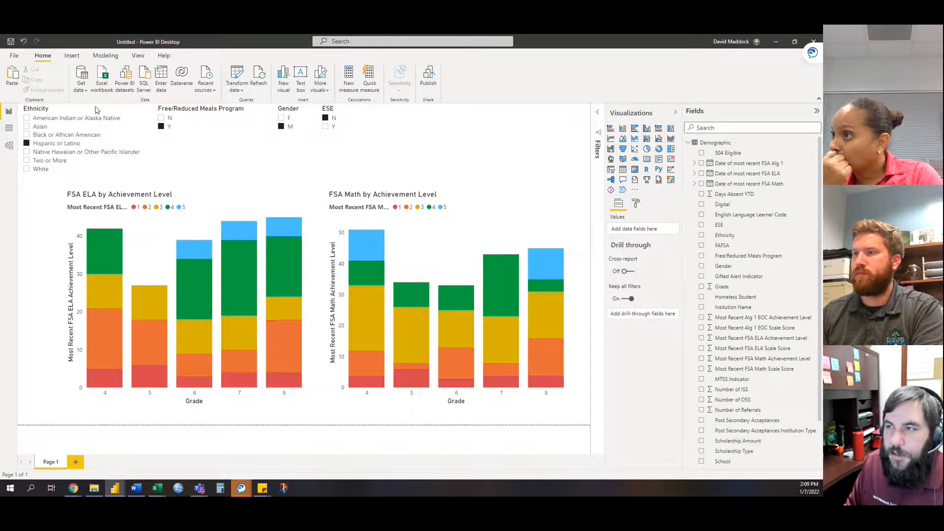
- Select the Ethnicity slicer and try its title and header toggles, keeping the header shown
left_click(71, 110)
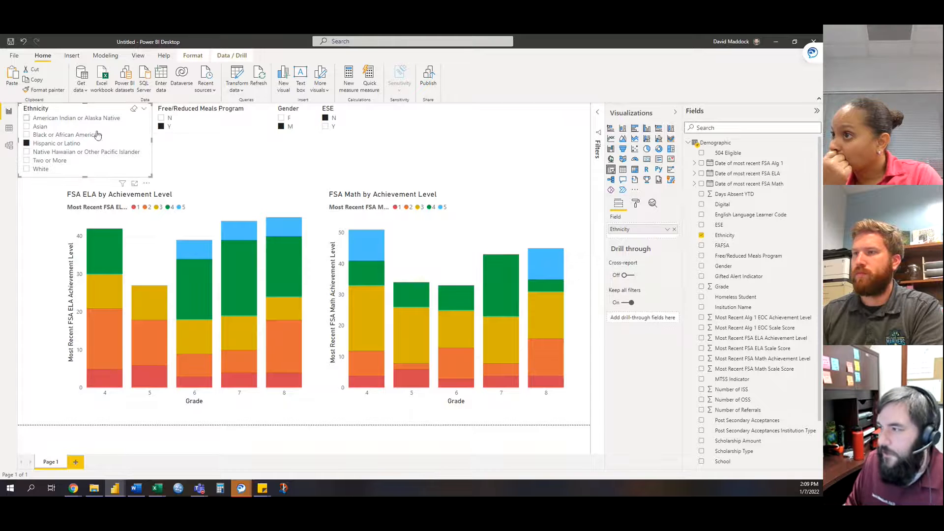
left_click(636, 204)
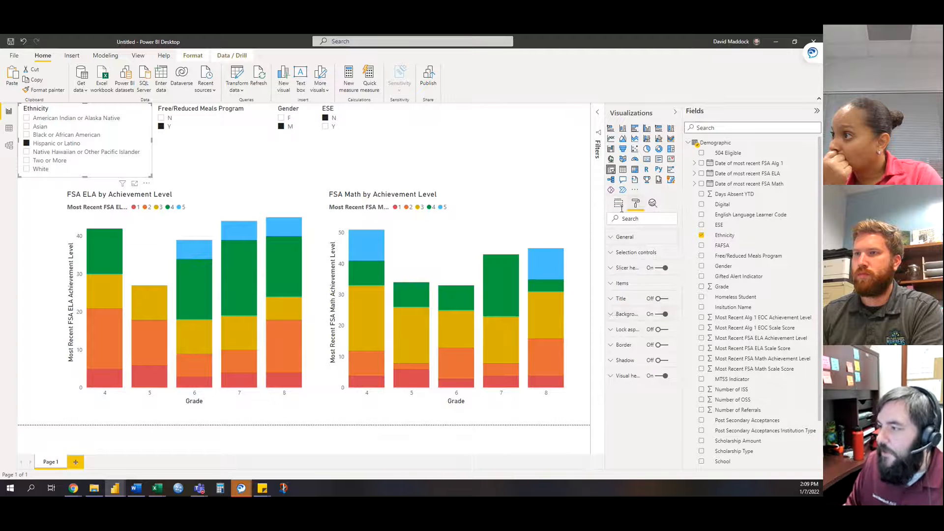
left_click(622, 299)
left_click(648, 301)
left_click(661, 299)
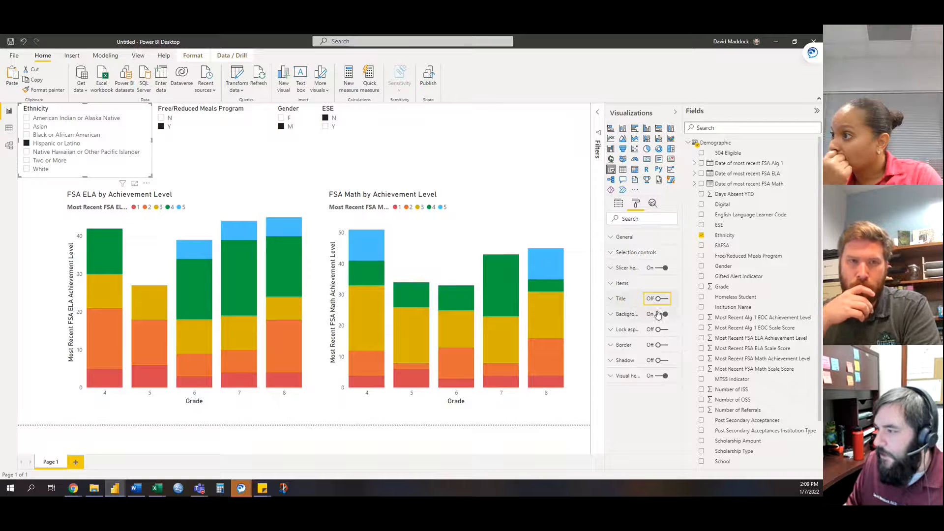
left_click(664, 268)
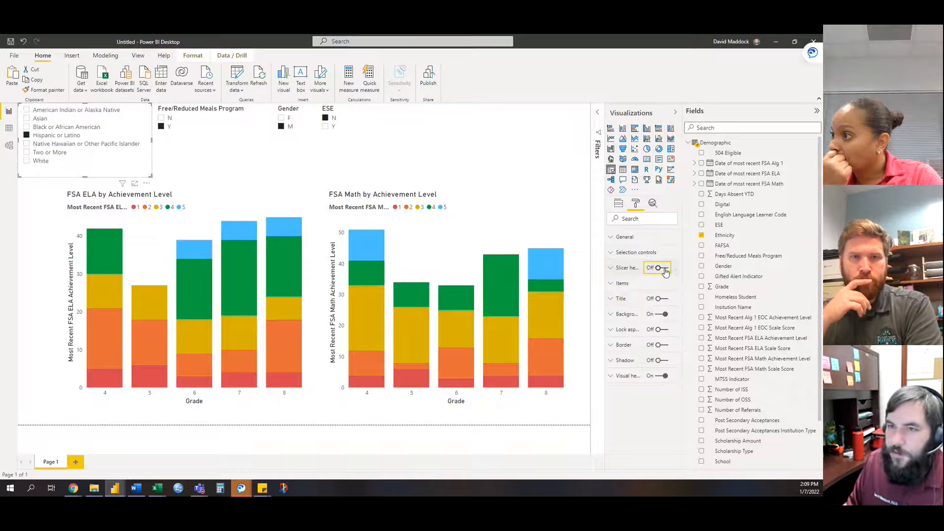
left_click(664, 269)
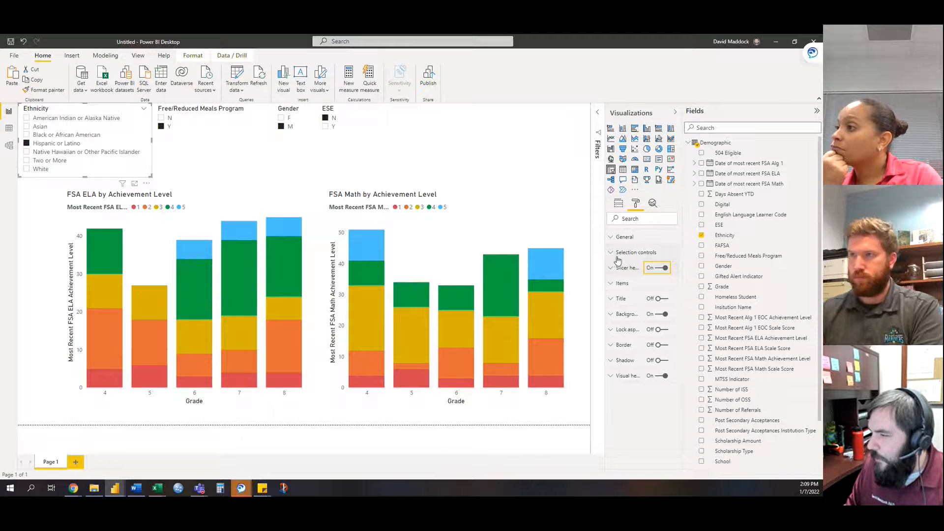
- Set the Ethnicity slicer's item and header text to 9 pt and shrink its box
left_click(618, 284)
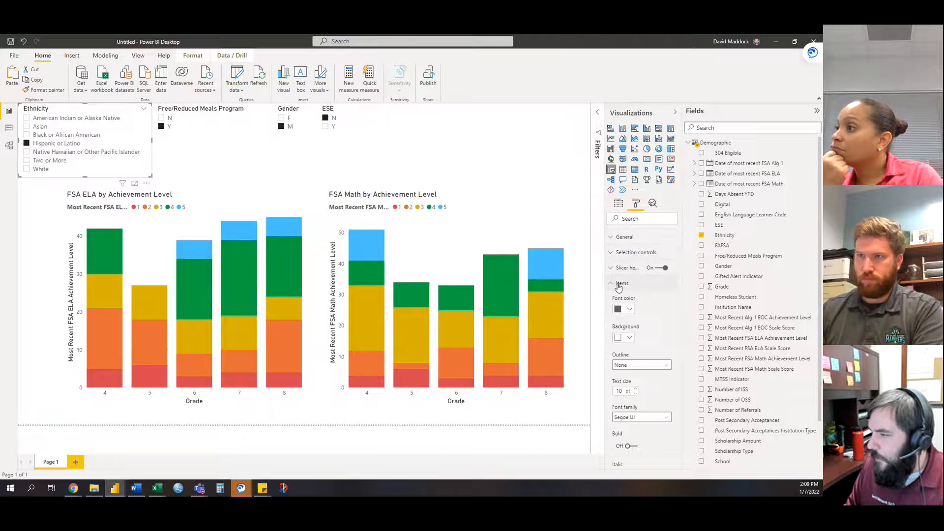
left_click(636, 394)
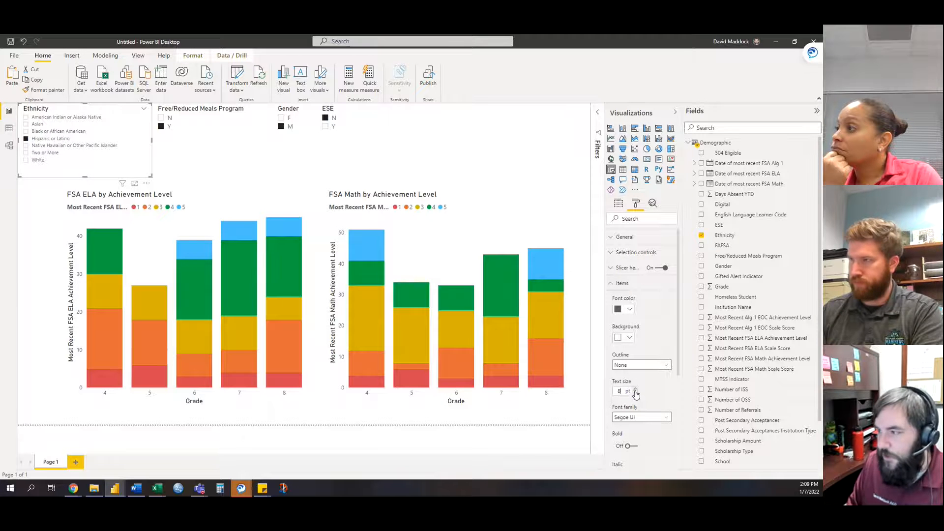
left_click(612, 268)
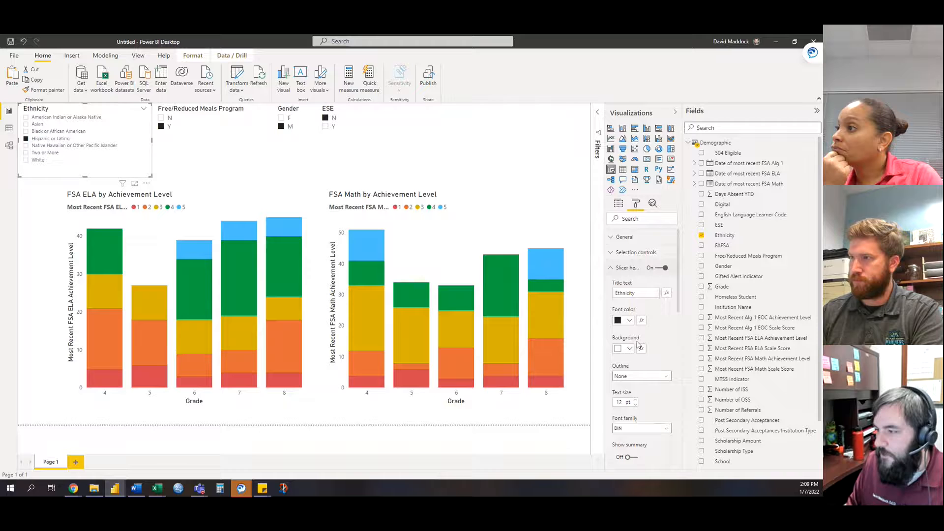
left_click(636, 404)
left_click(635, 404)
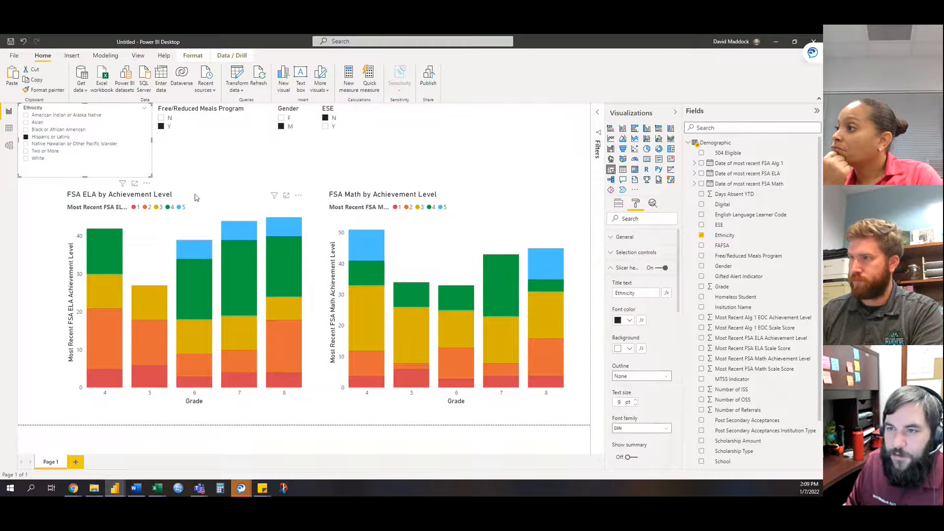
left_click_drag(150, 176, 125, 169)
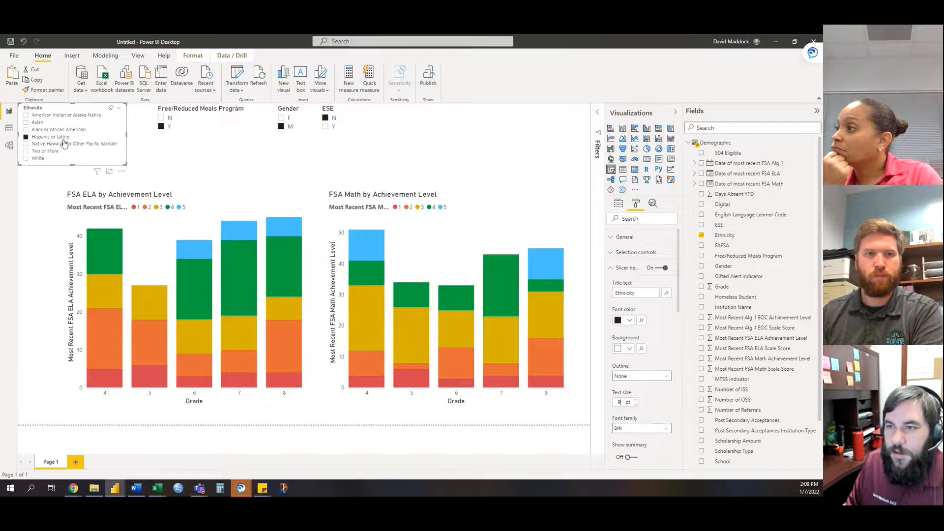
- Retitle the Free/Reduced Meals Program slicer header 'F/RL' and make that slicer narrower
left_click(199, 109)
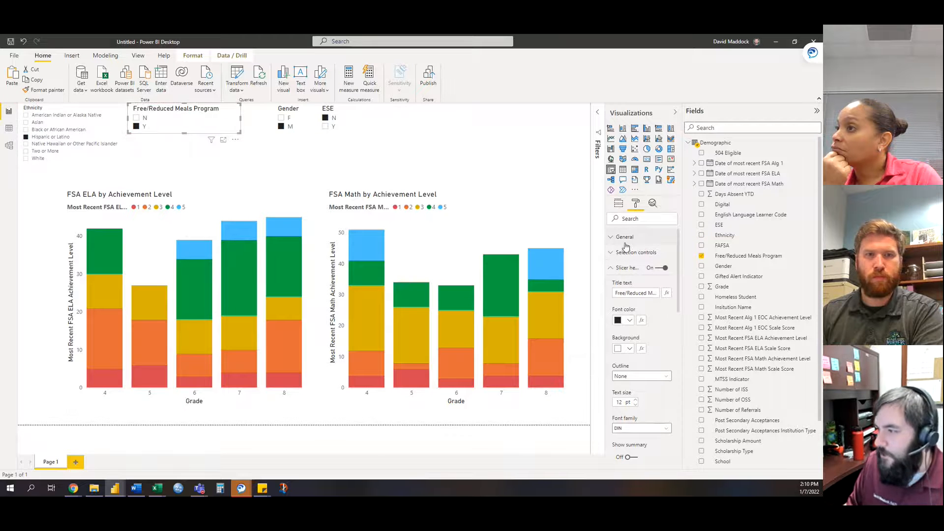
left_click(621, 292)
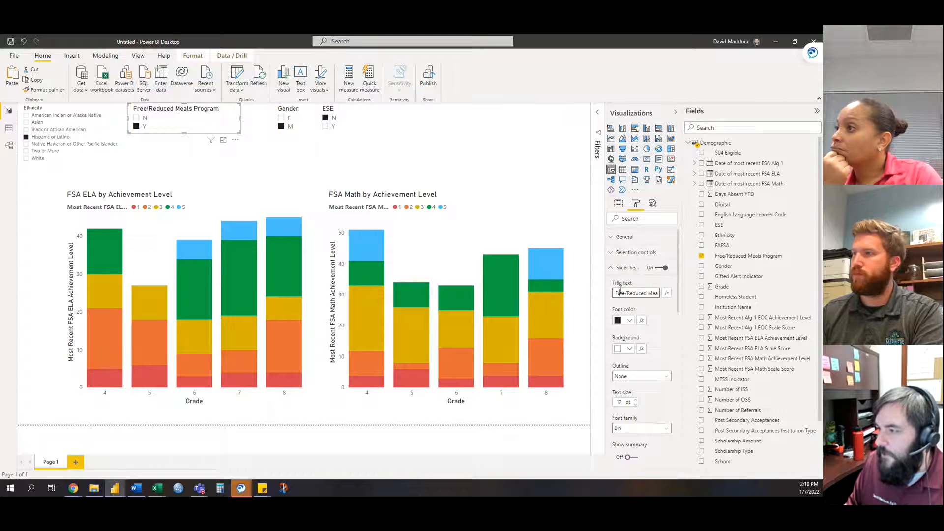
left_click_drag(644, 297, 665, 309)
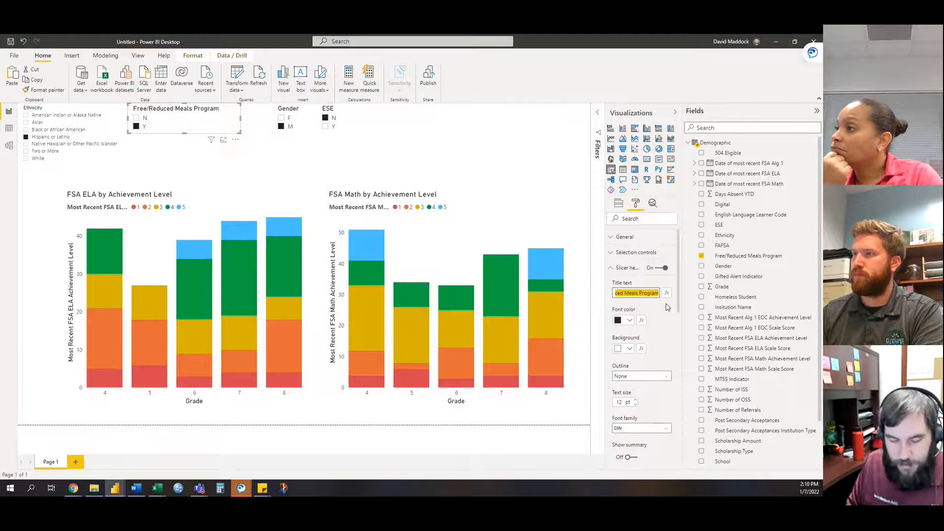
type("FR/L")
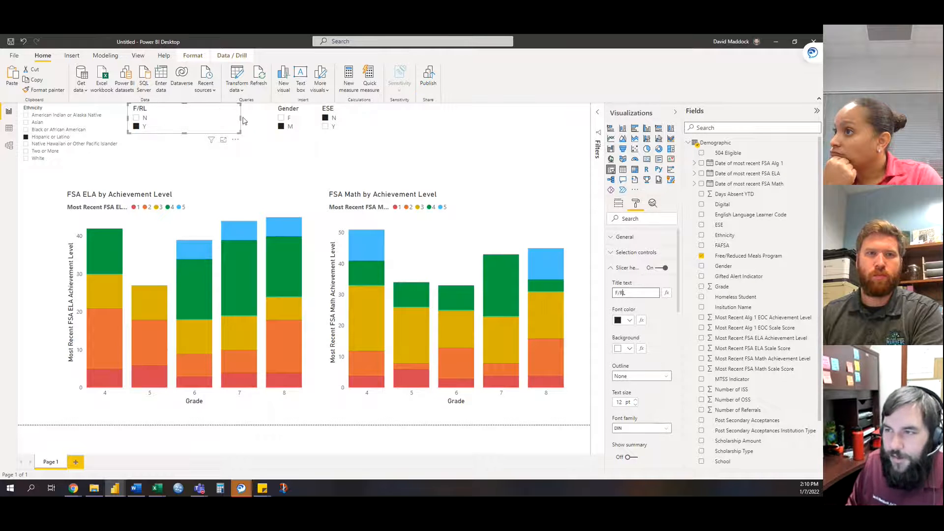
left_click_drag(233, 122, 168, 116)
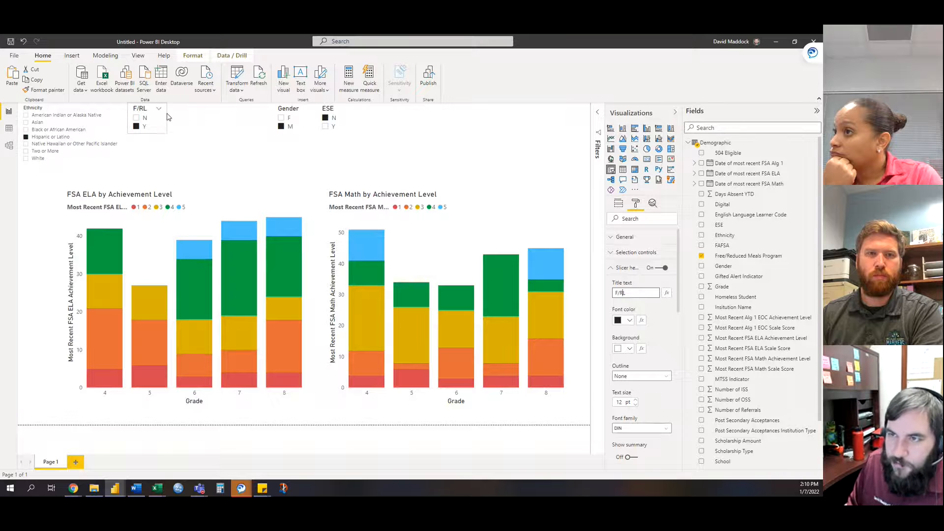
left_click(181, 155)
left_click(279, 110)
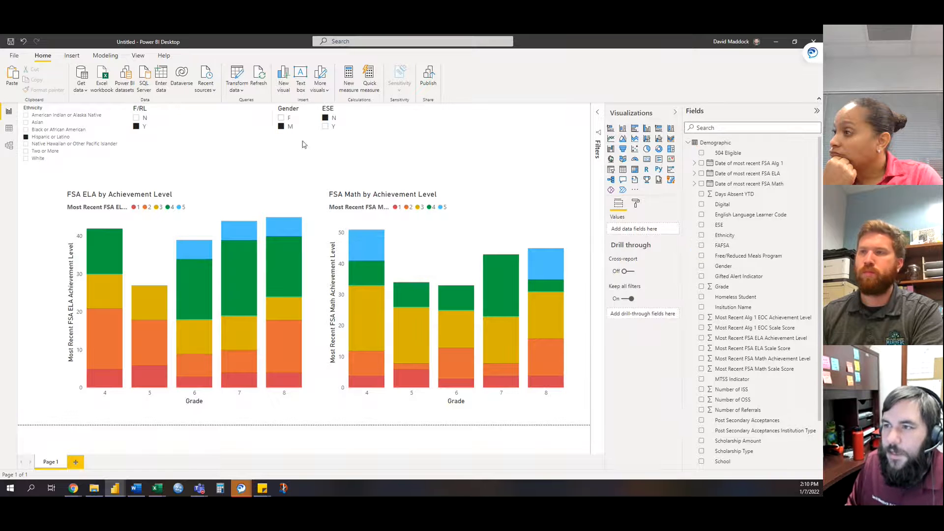
- Move Gender beside F/RL and ESE beside Gender, shortening the ESE box
left_click_drag(279, 110, 166, 110)
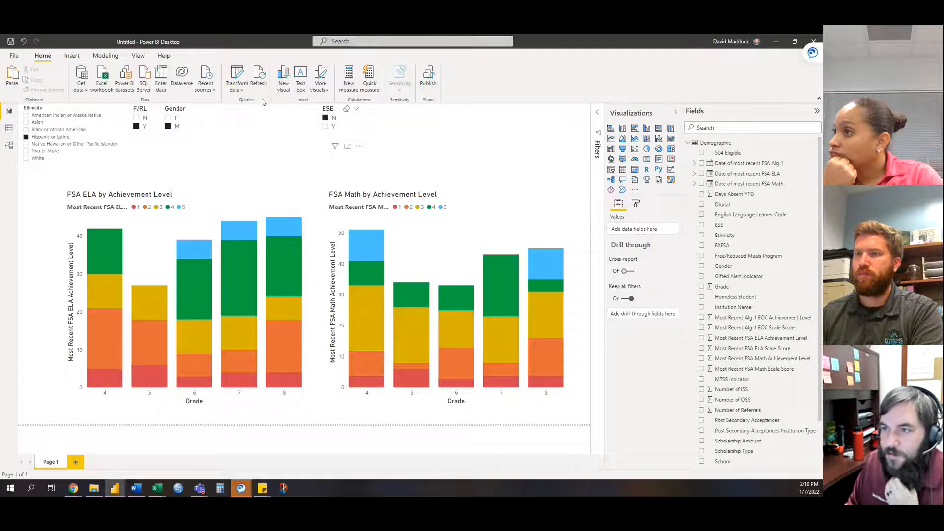
left_click_drag(328, 109, 197, 109)
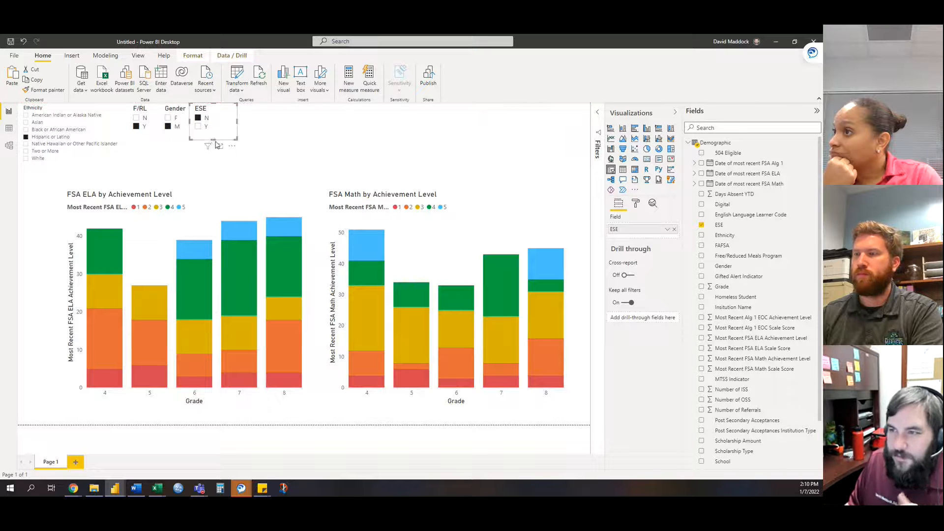
left_click_drag(213, 140, 214, 138)
left_click(299, 160)
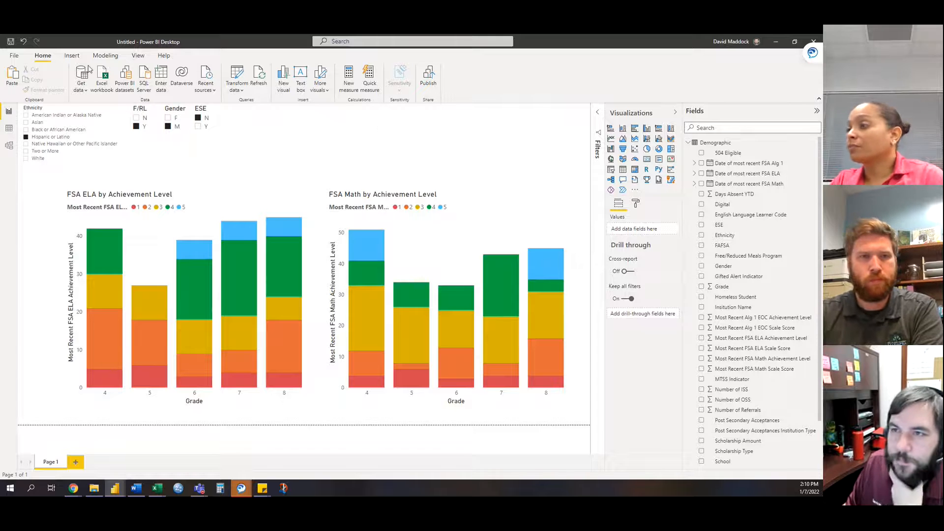
- Change the report's Page view scaling so the whole page shows, ending on Fit to width
left_click(138, 56)
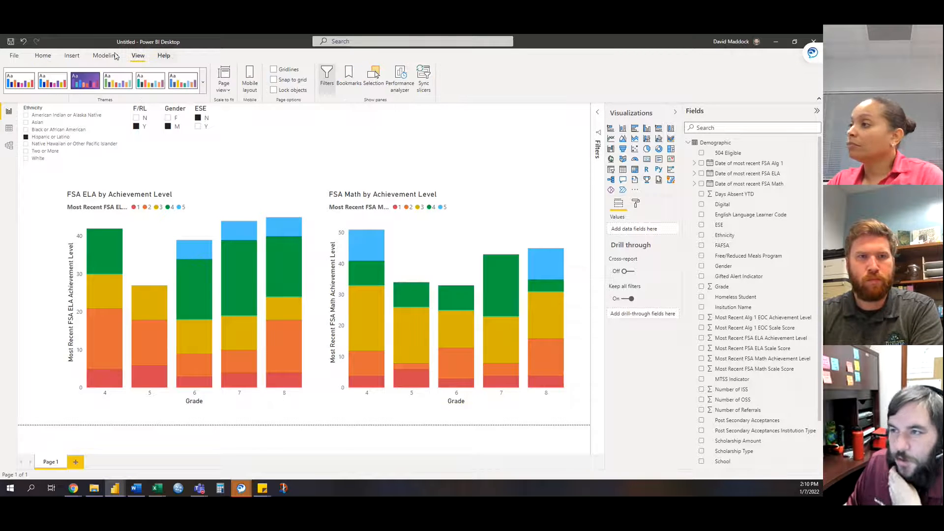
left_click(227, 91)
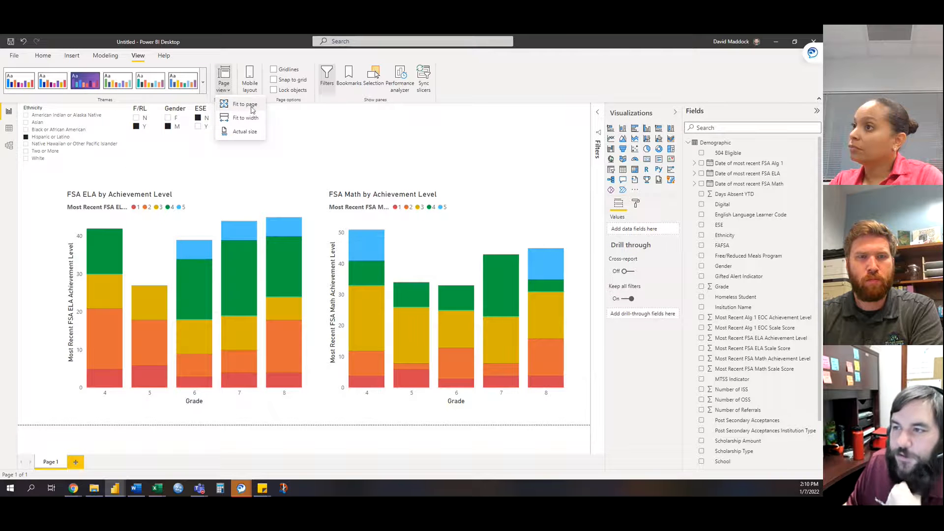
left_click(242, 131)
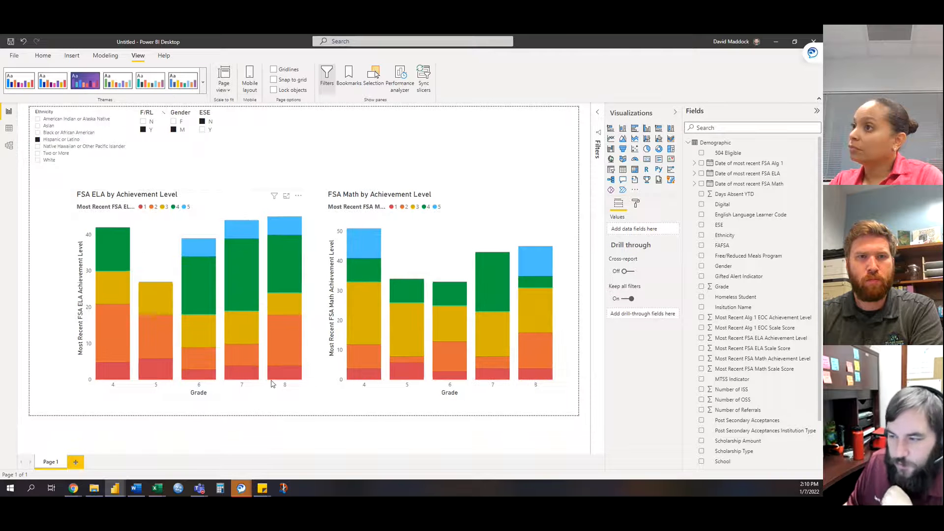
left_click(229, 87)
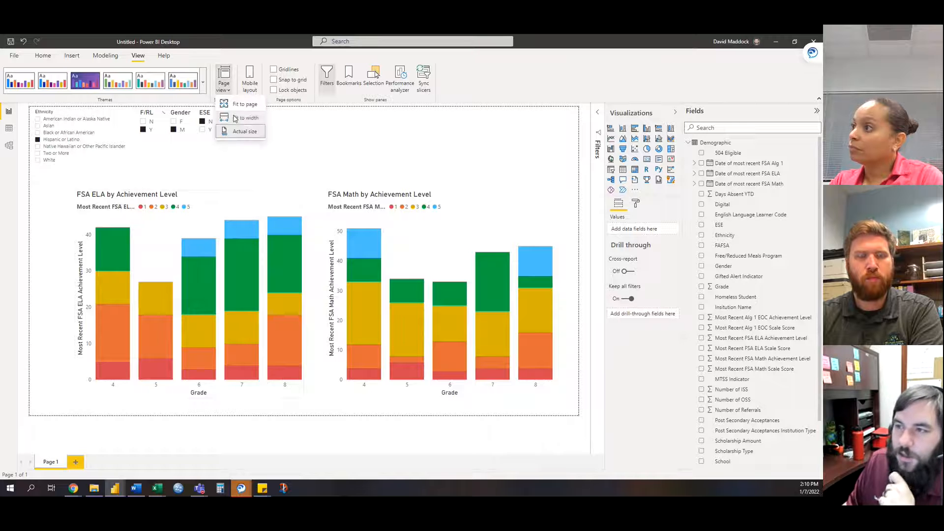
left_click(226, 118)
- Fit the page to width, then stack the widened FSA ELA and FSA Math charts on the phone layout
left_click(222, 91)
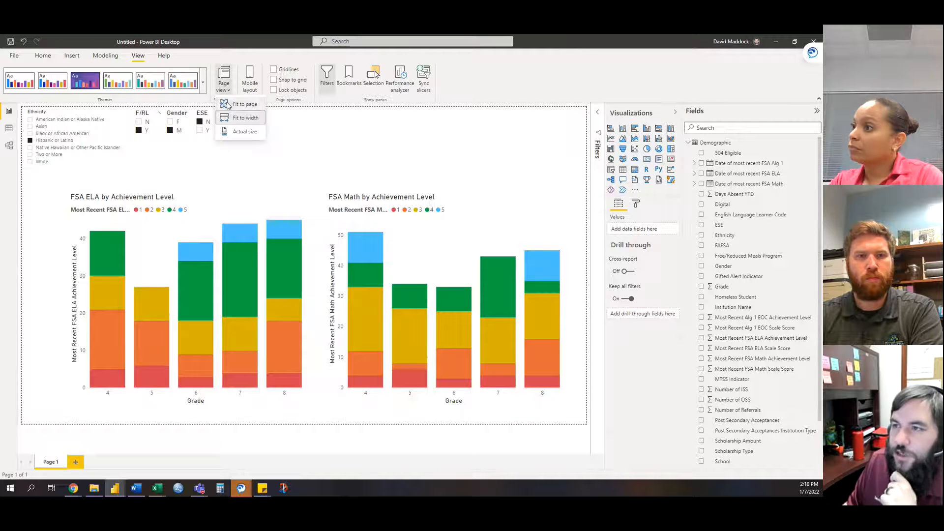
left_click(230, 105)
left_click(252, 78)
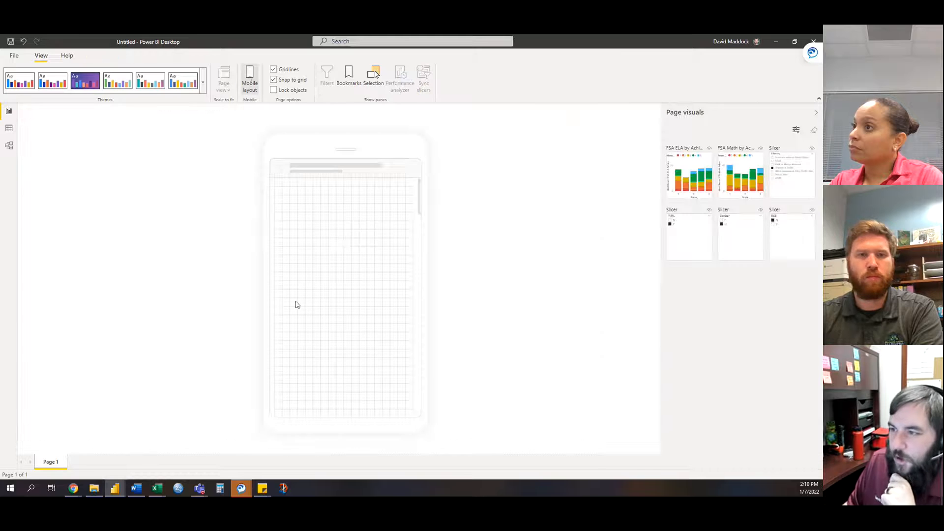
left_click_drag(696, 180, 438, 341)
left_click_drag(304, 289, 256, 282)
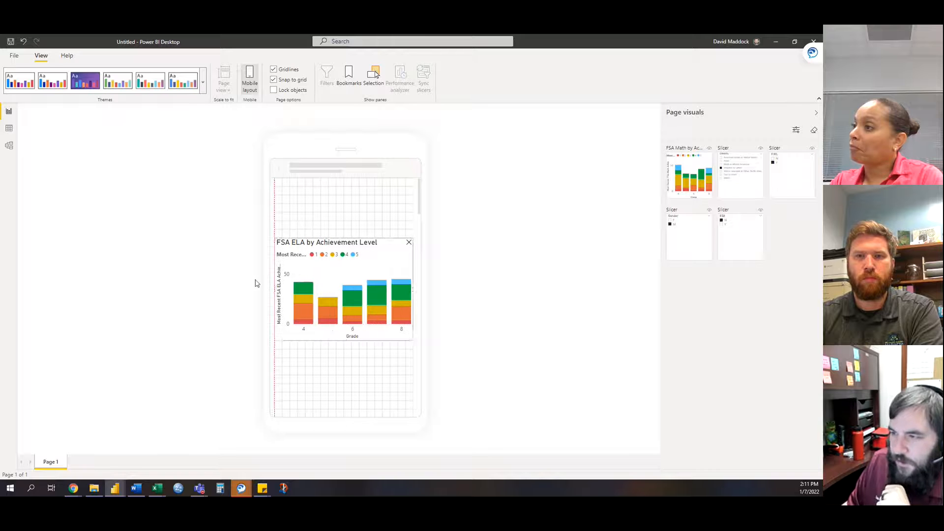
left_click_drag(701, 172, 481, 438)
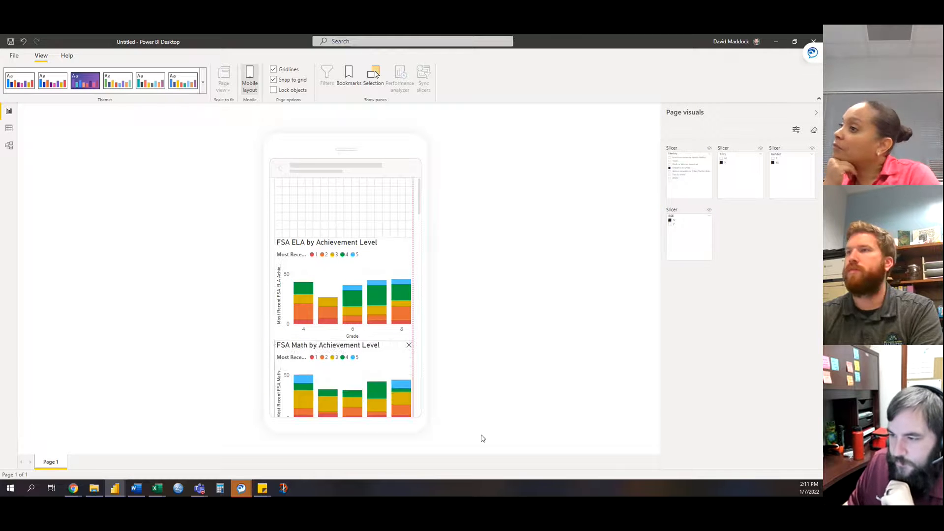
- Leave the phone layout and return to the desktop report page
scroll(376, 350, "down", 2)
scroll(376, 350, "up", 2)
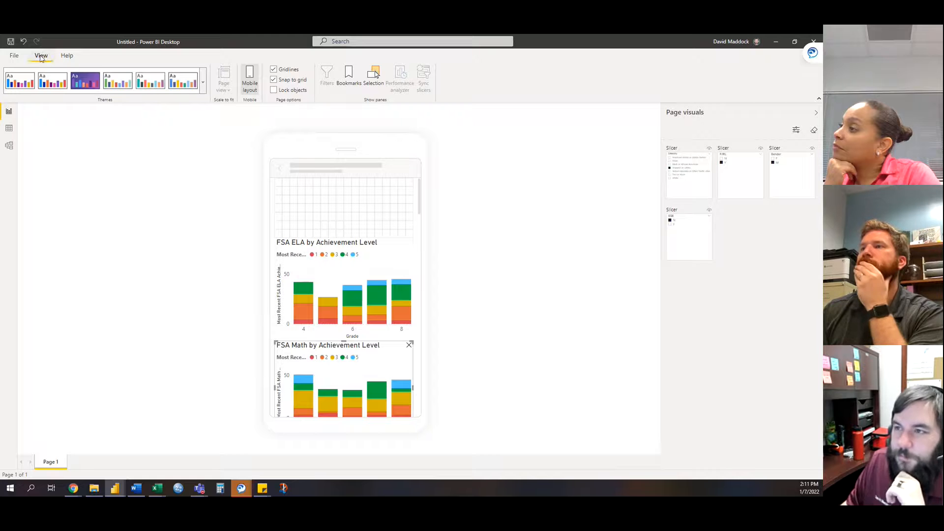
left_click(16, 57)
left_click(11, 43)
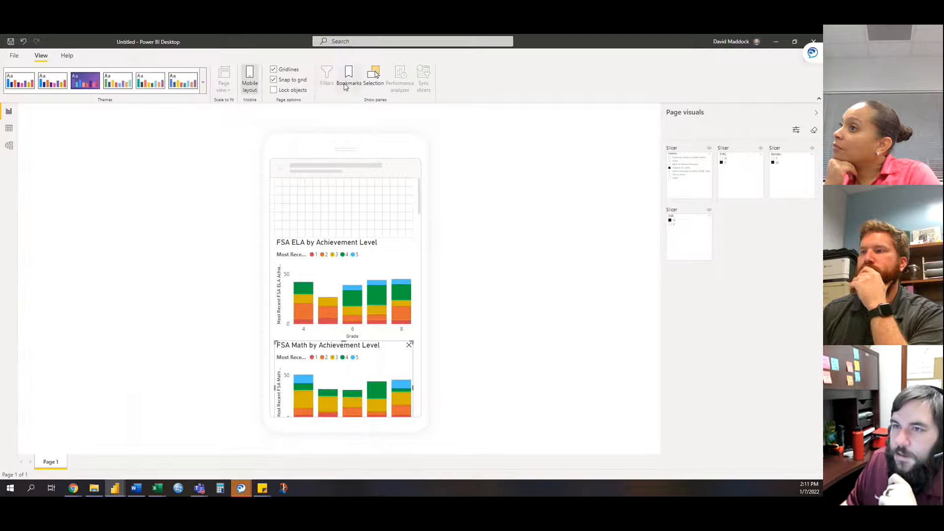
left_click(250, 79)
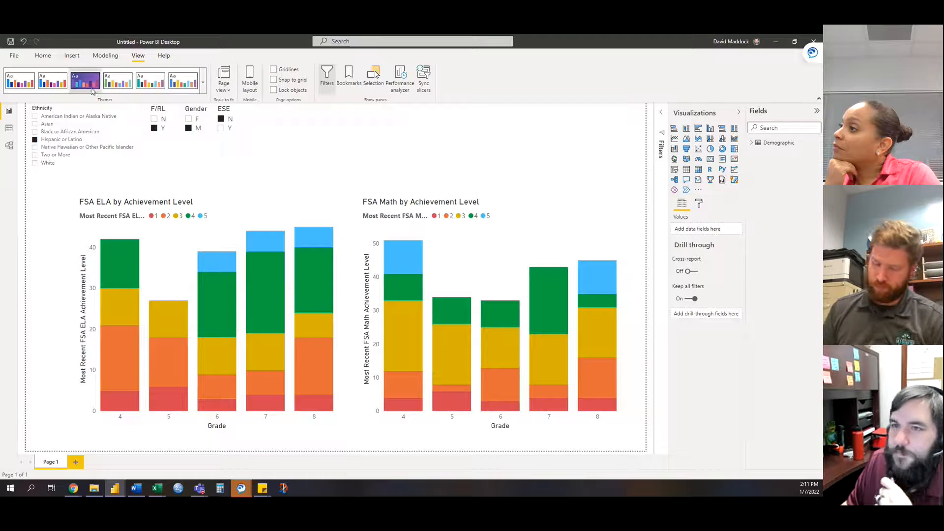
left_click(42, 55)
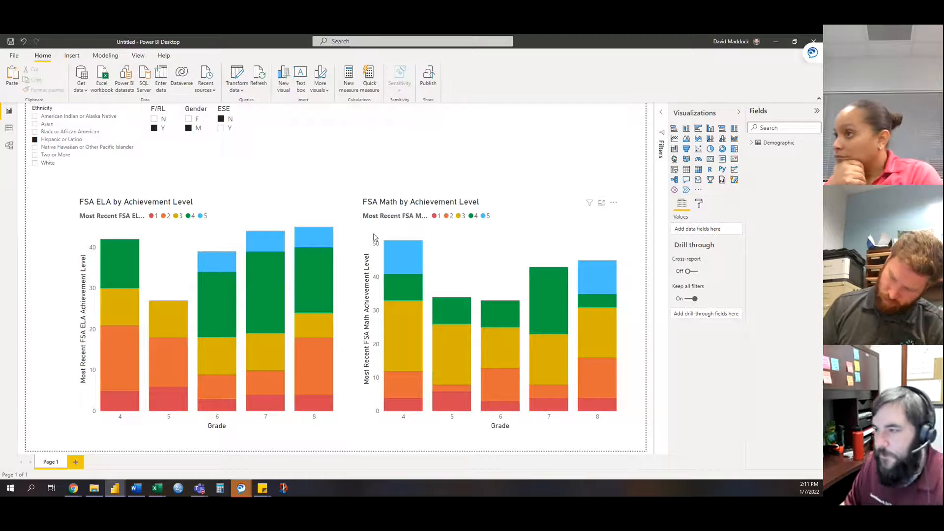
left_click(752, 142)
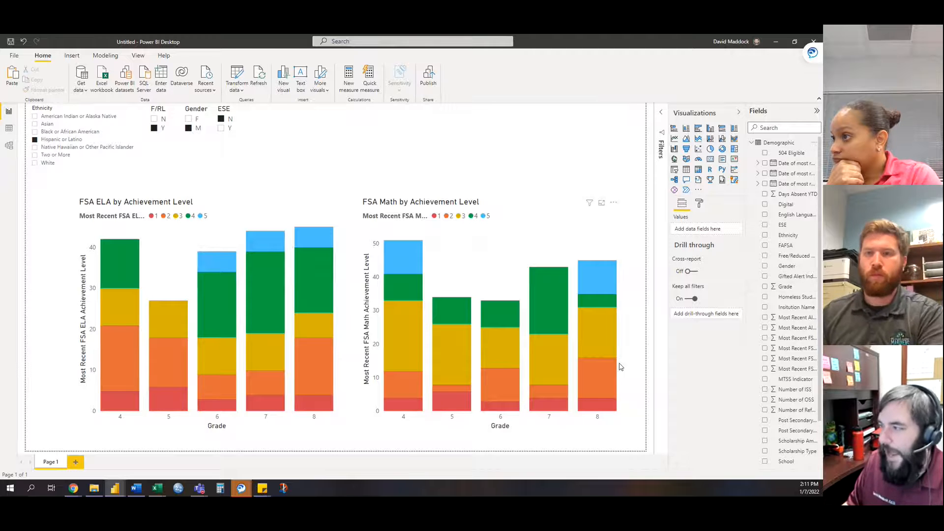
scroll(776, 289, "down", 2)
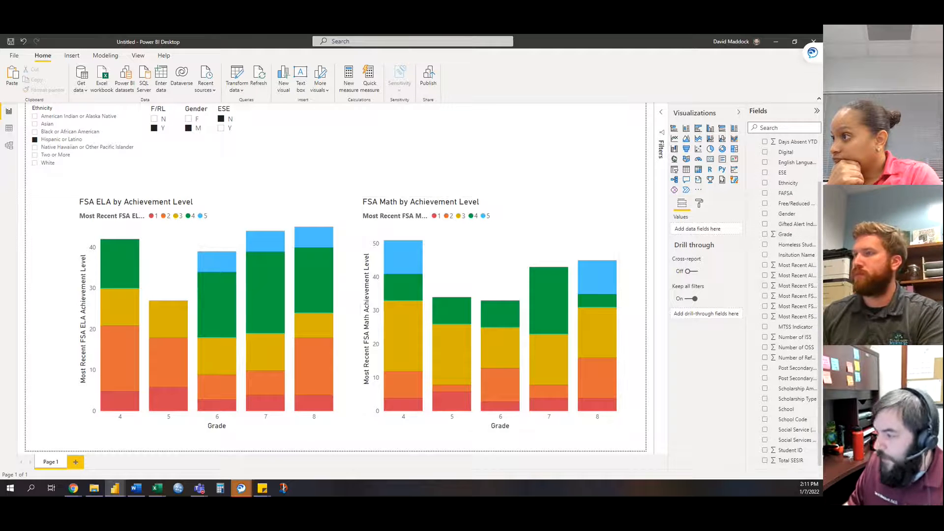
scroll(786, 410, "up", 2)
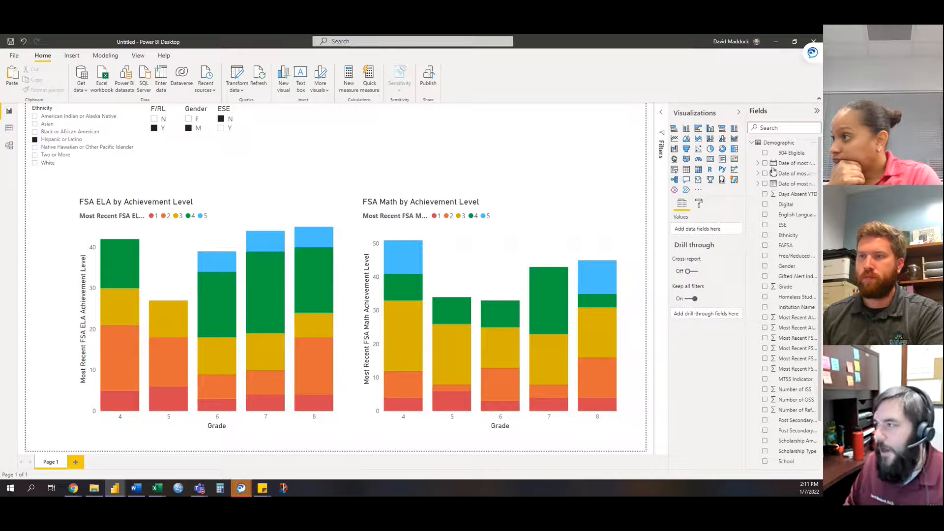
left_click(752, 143)
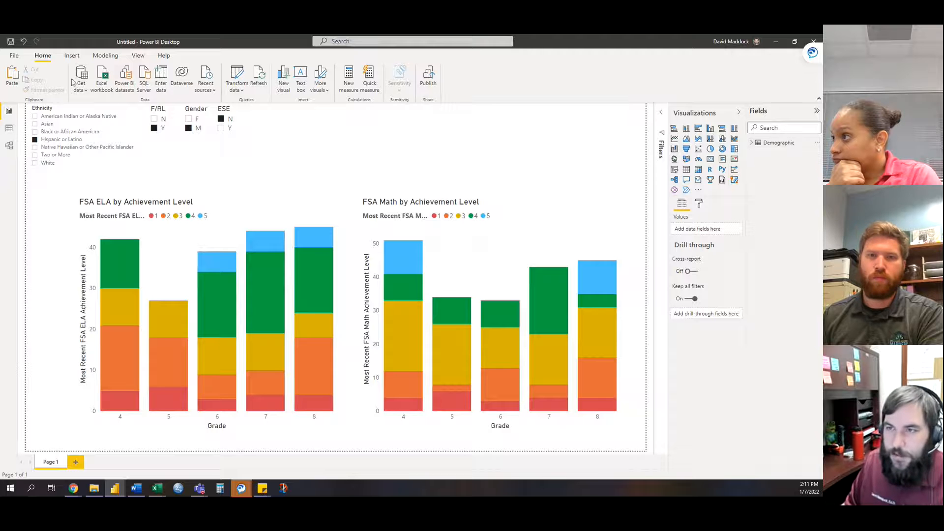
- Import Sheet1 from the BLK8 NWEA Excel workbook as a new table
left_click(102, 77)
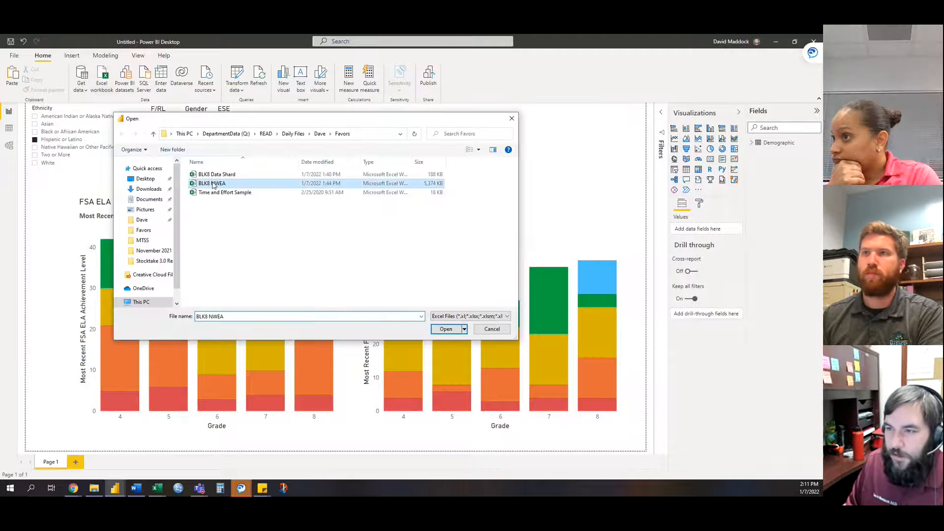
double_click(213, 184)
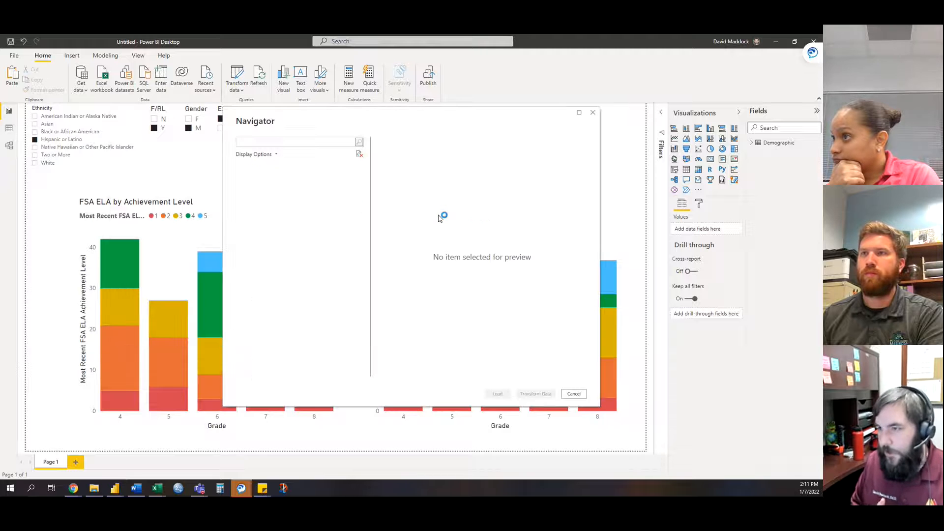
left_click(249, 178)
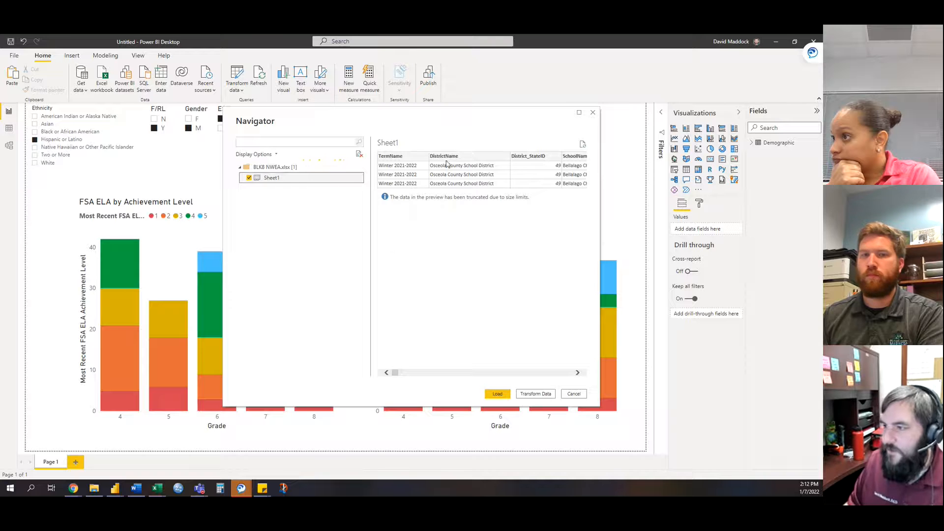
left_click(497, 393)
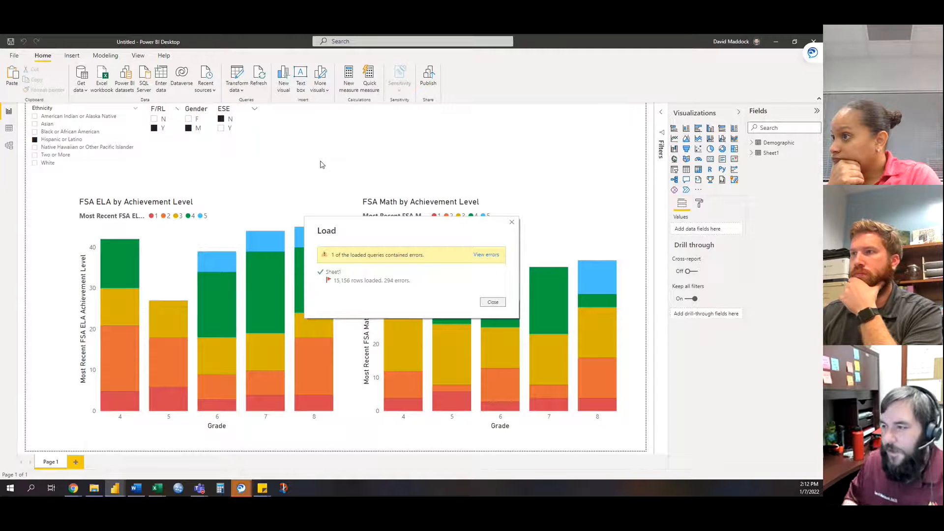
- Inspect the load errors in Power Query, tracing them to unconvertible NormsReferenceData values, then close the editor
left_click(485, 255)
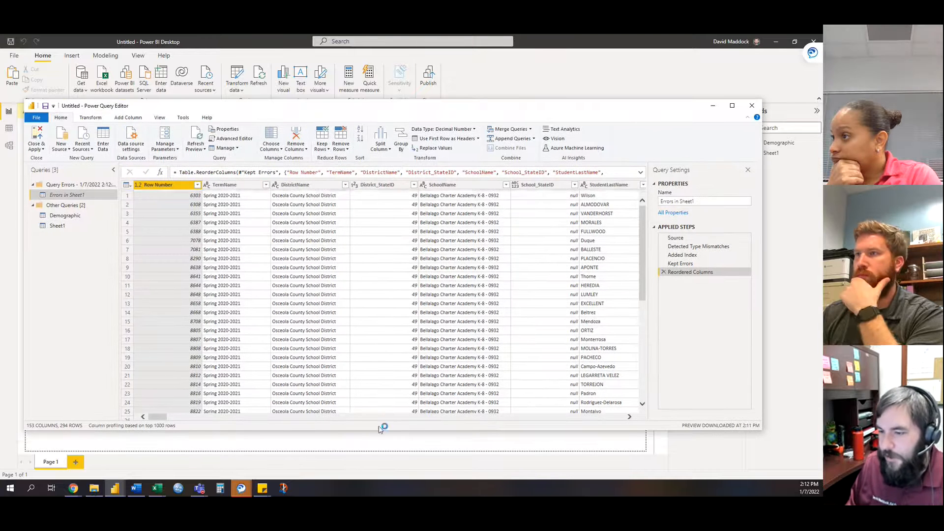
left_click_drag(163, 417, 204, 420)
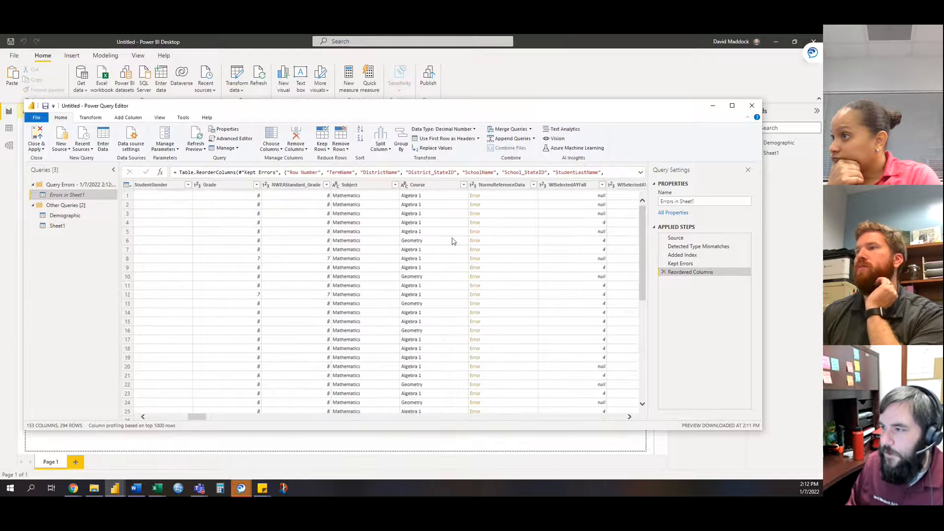
left_click(494, 185)
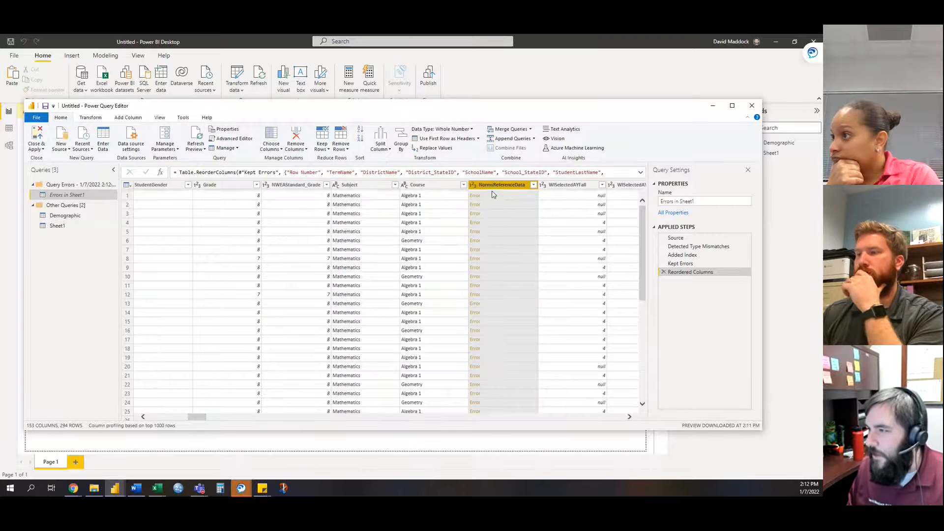
left_click(497, 204)
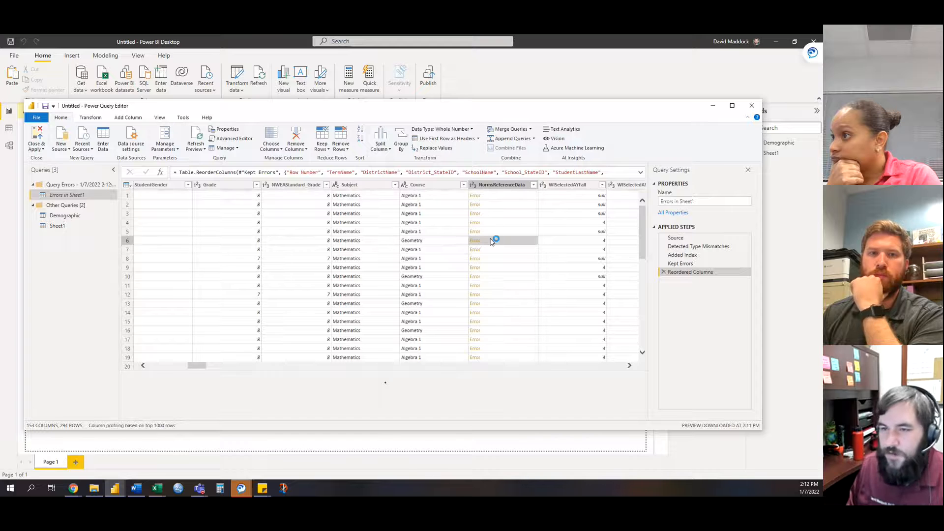
left_click(476, 196)
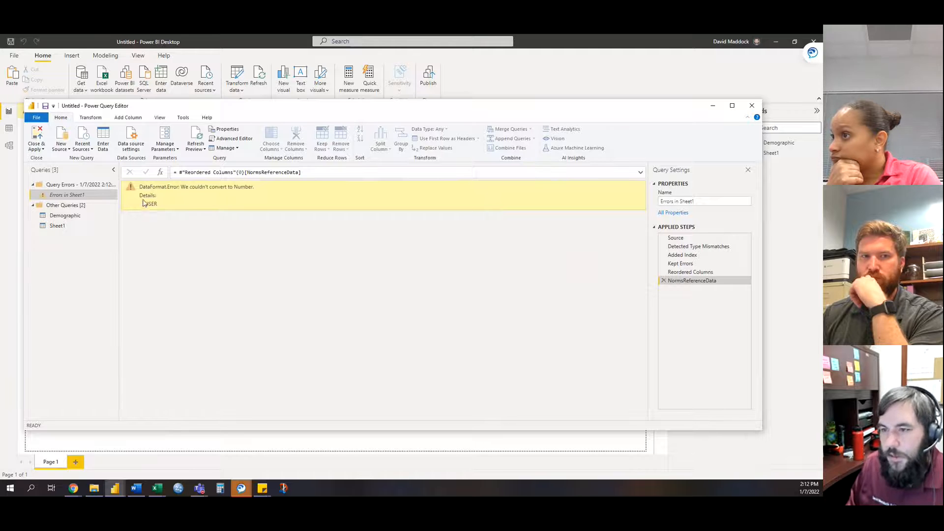
left_click(189, 236)
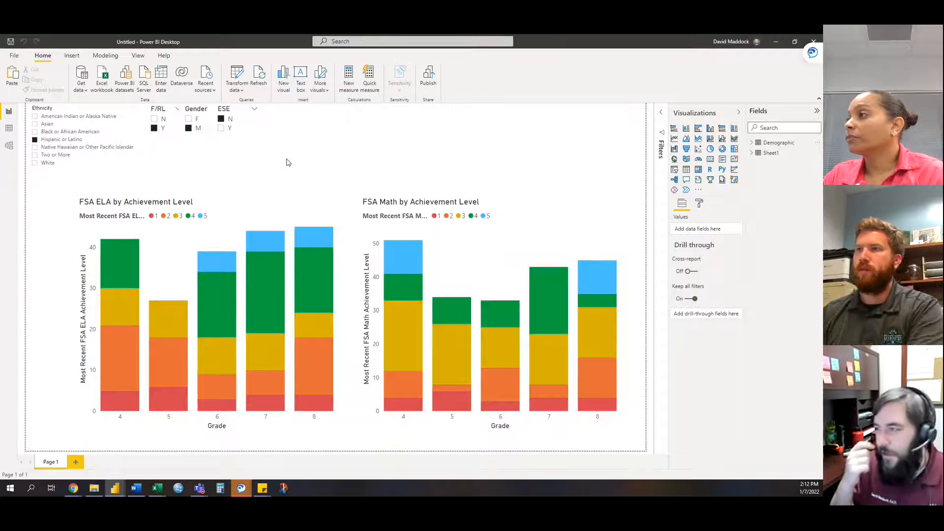
- Rename the Sheet1 table in the Fields pane to 'NWEA'
left_click(752, 153)
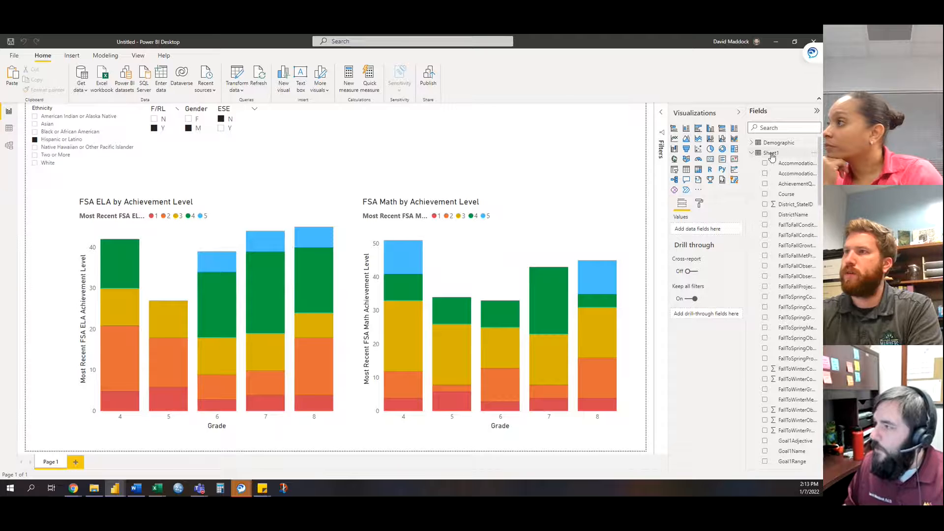
left_click(812, 152)
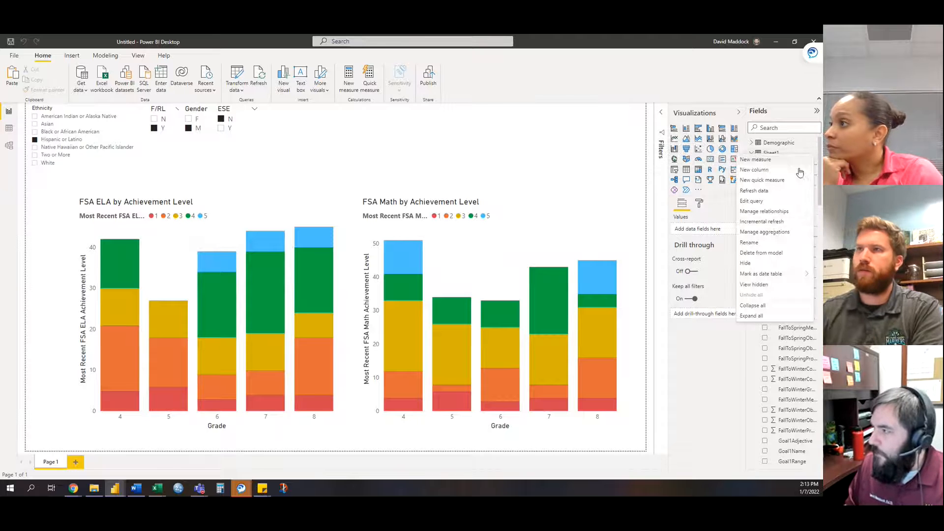
left_click(766, 243)
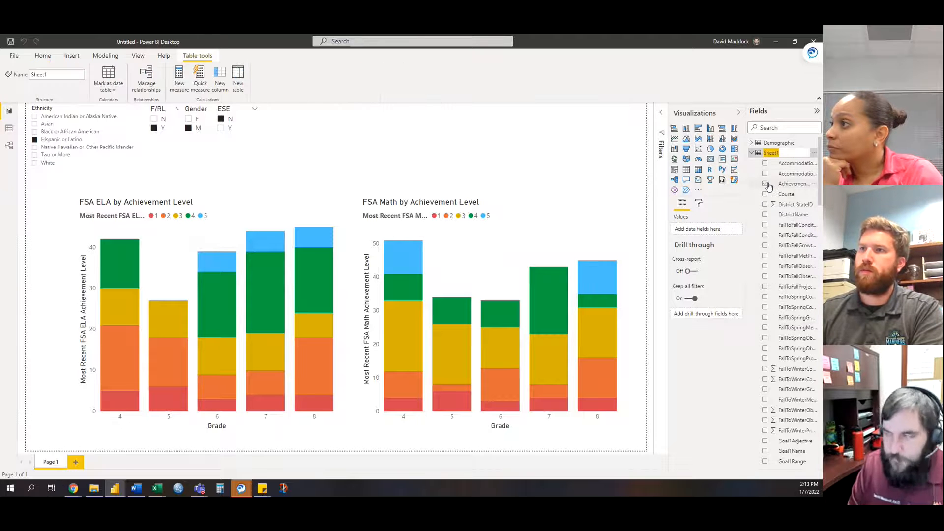
type("NWEA")
key("Return")
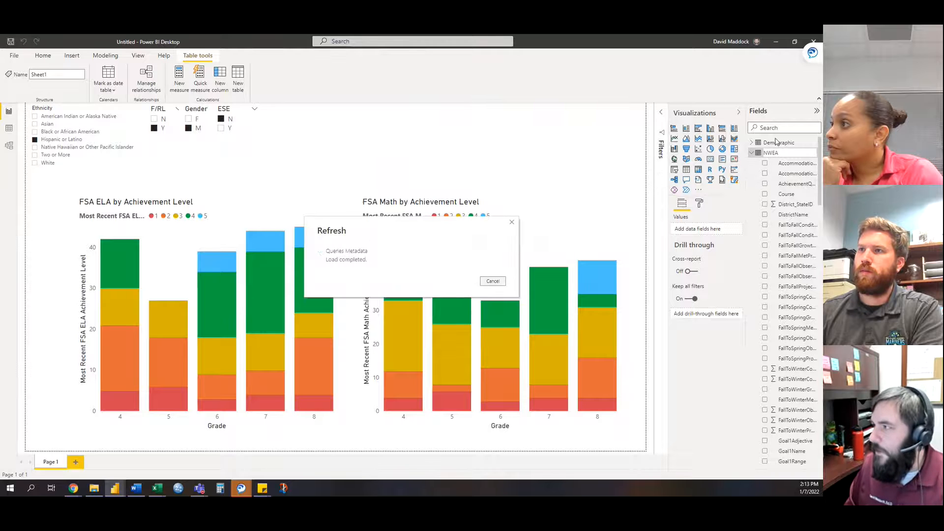
left_click(752, 153)
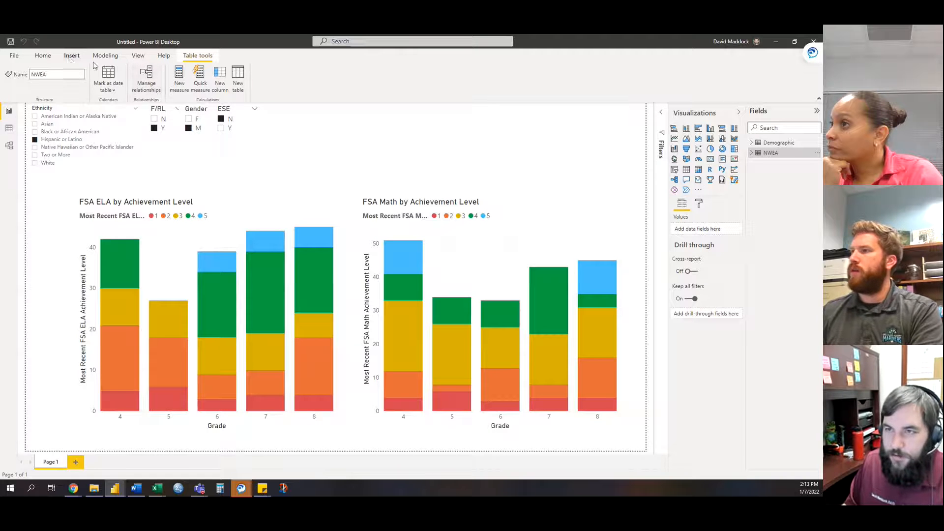
- Create a new one-to-many relationship pairing Demographic's Student ID with NWEA's StudentID
left_click(150, 86)
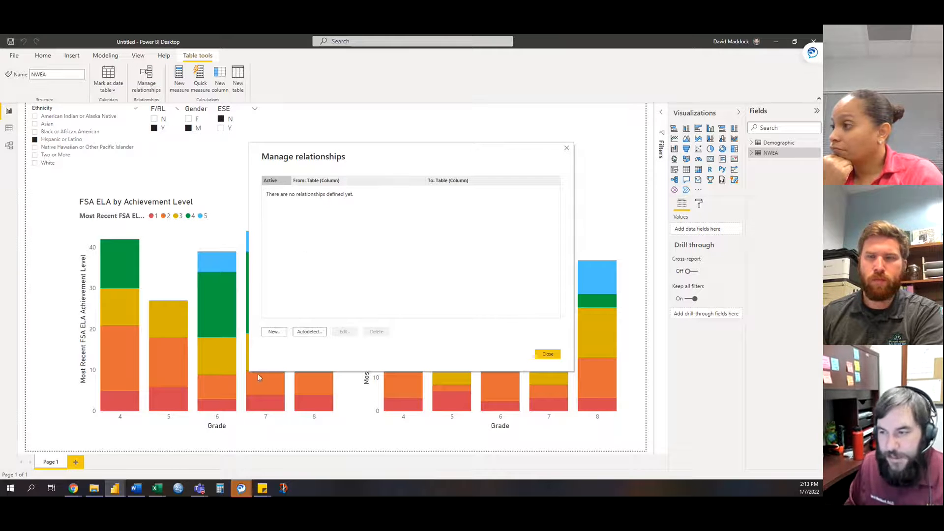
left_click(274, 332)
left_click(315, 180)
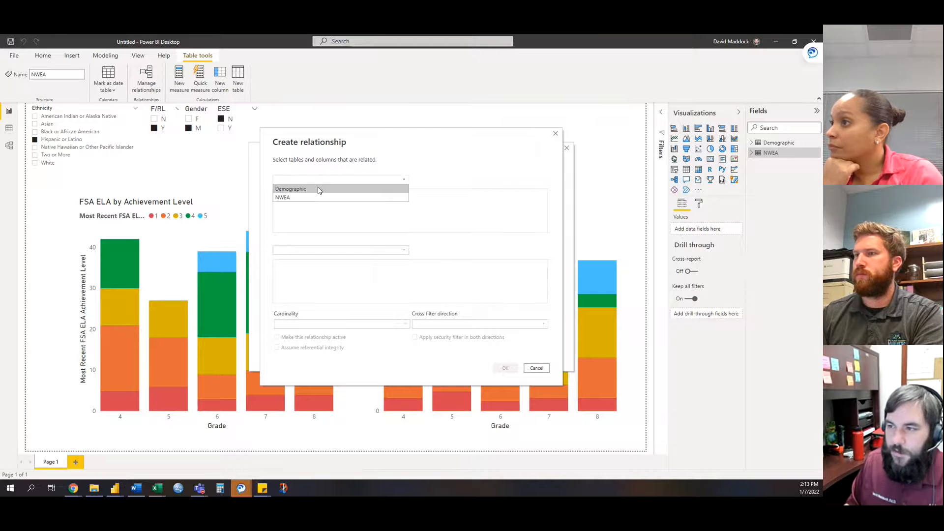
left_click(318, 190)
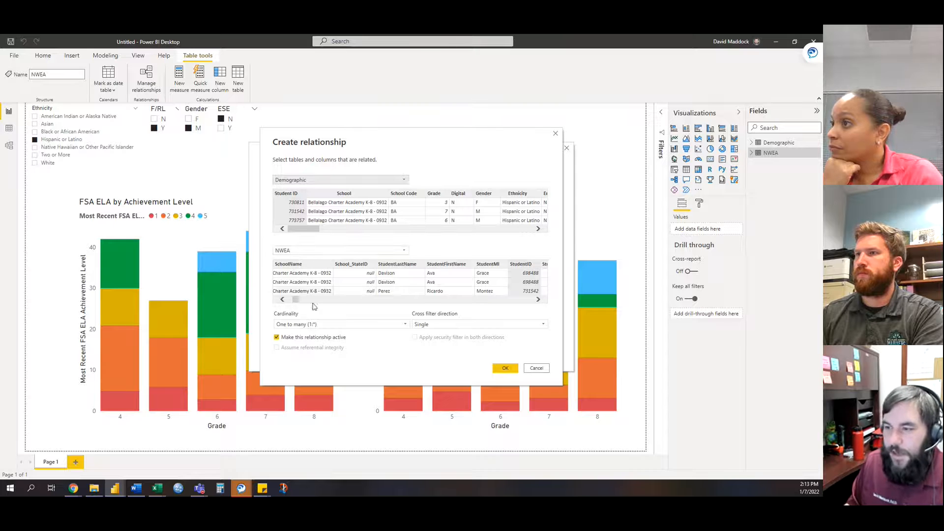
left_click(286, 197)
left_click(515, 265)
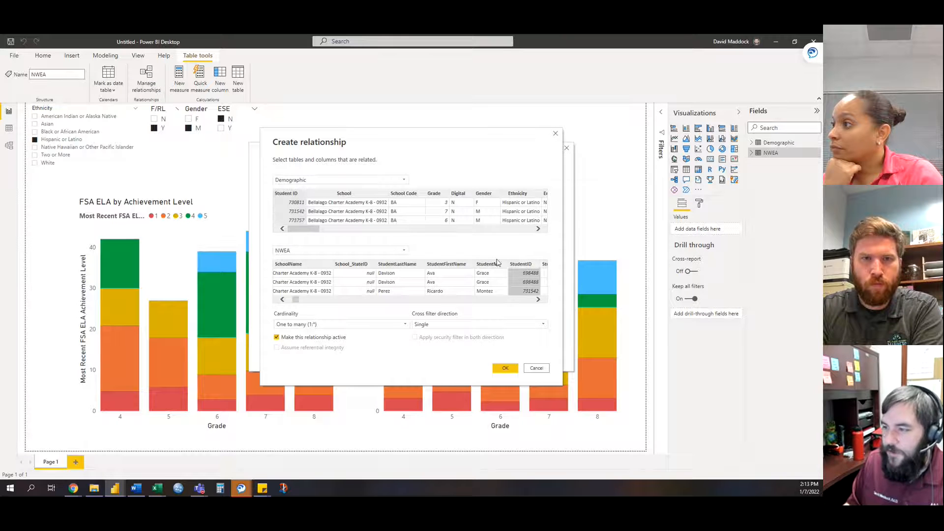
left_click(294, 193)
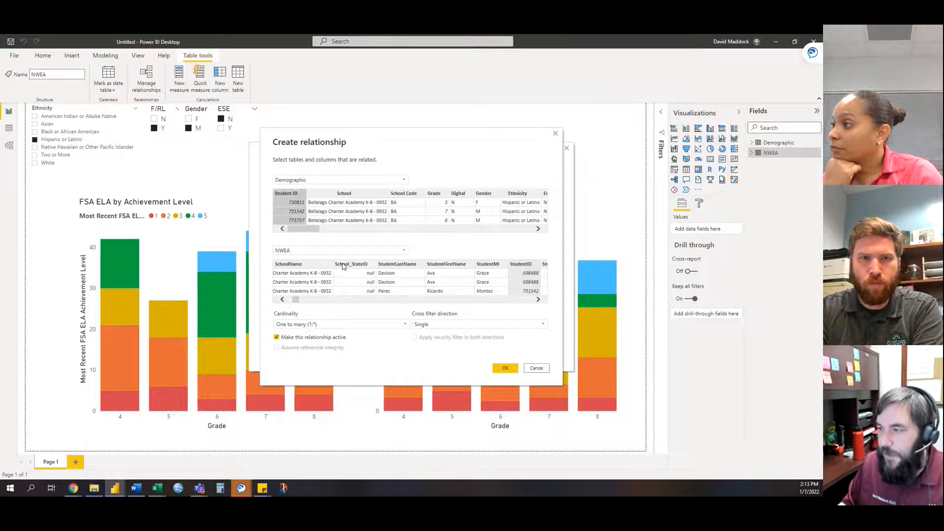
left_click(372, 326)
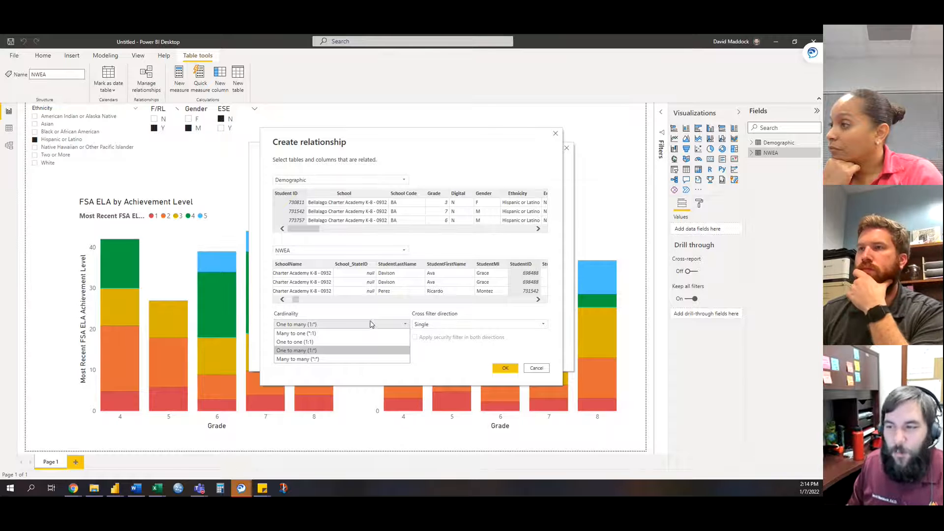
left_click(315, 350)
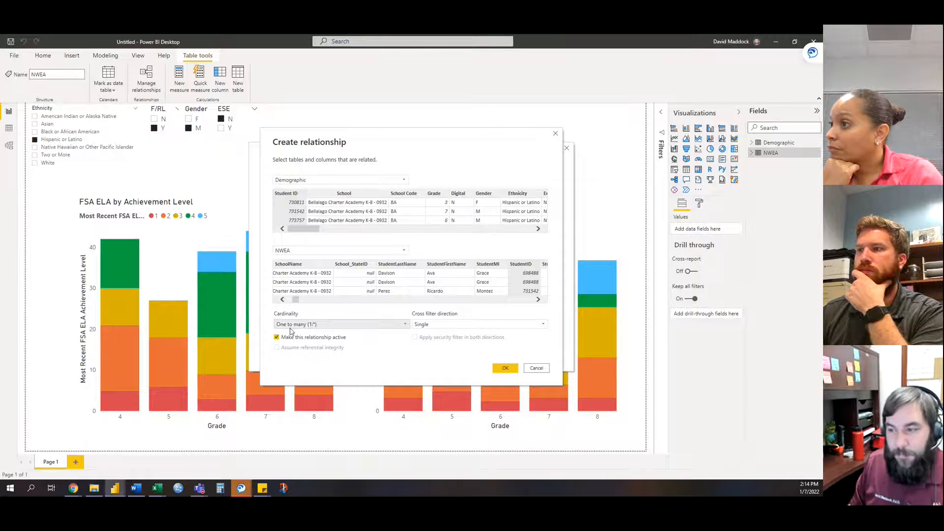
left_click(288, 195)
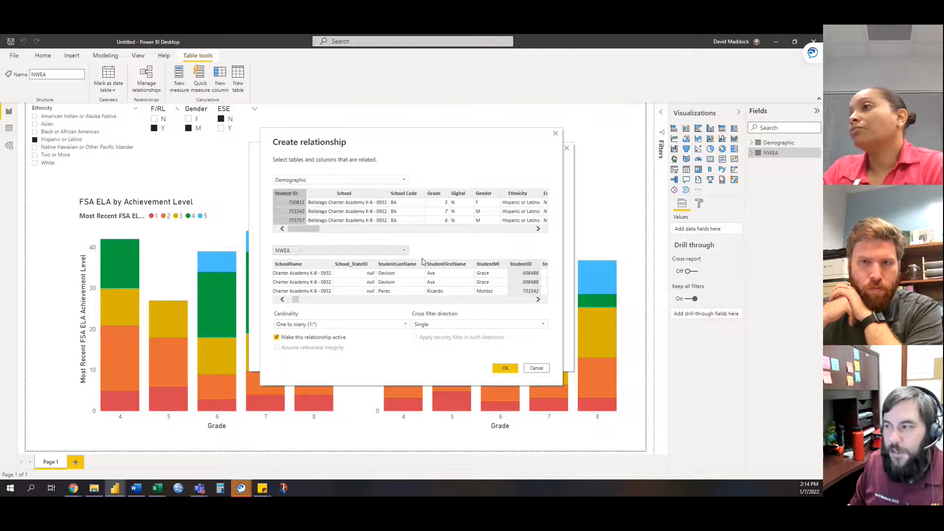
left_click(528, 264)
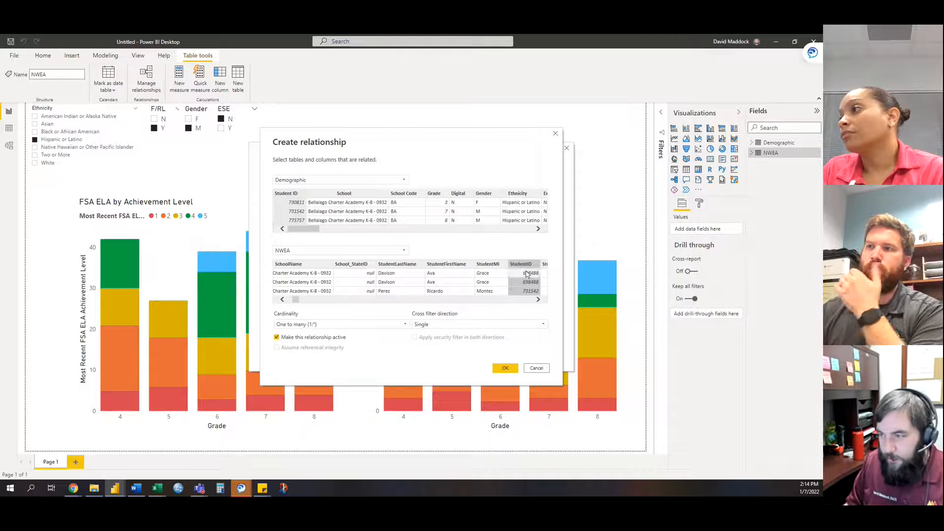
left_click(391, 326)
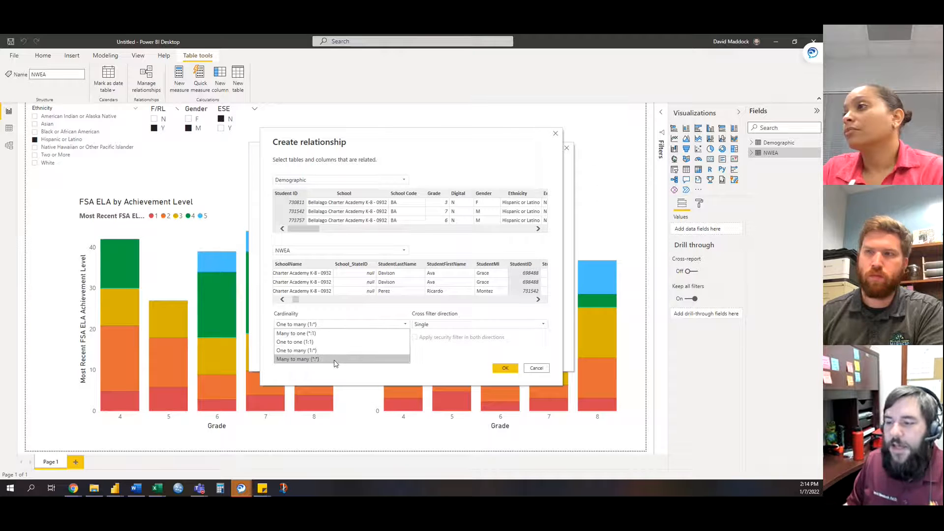
left_click(334, 250)
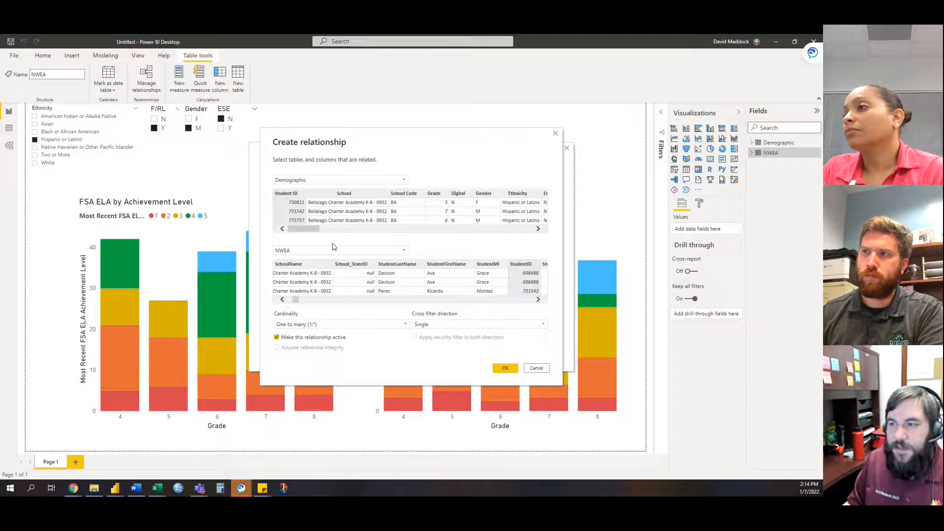
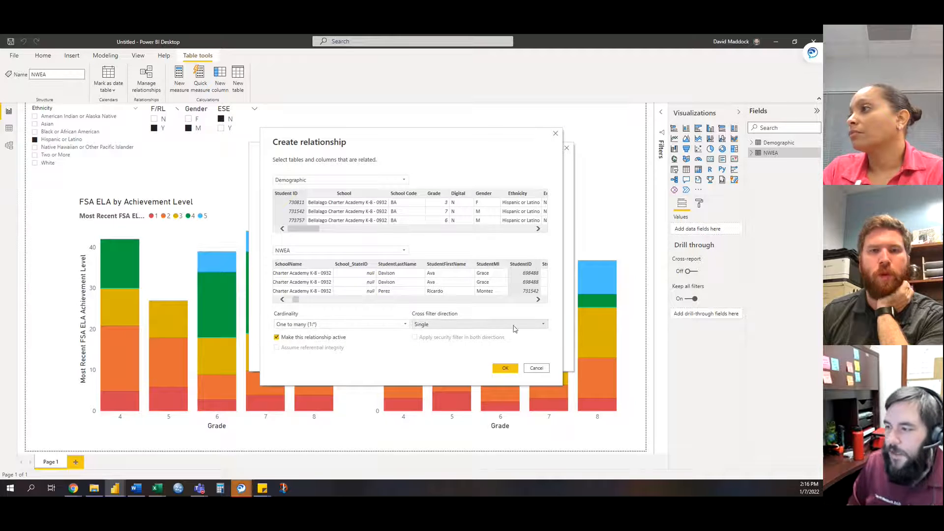
- Set cross filter direction to Both and create the Demographic Student ID to NWEA StudentID relationship
left_click(427, 324)
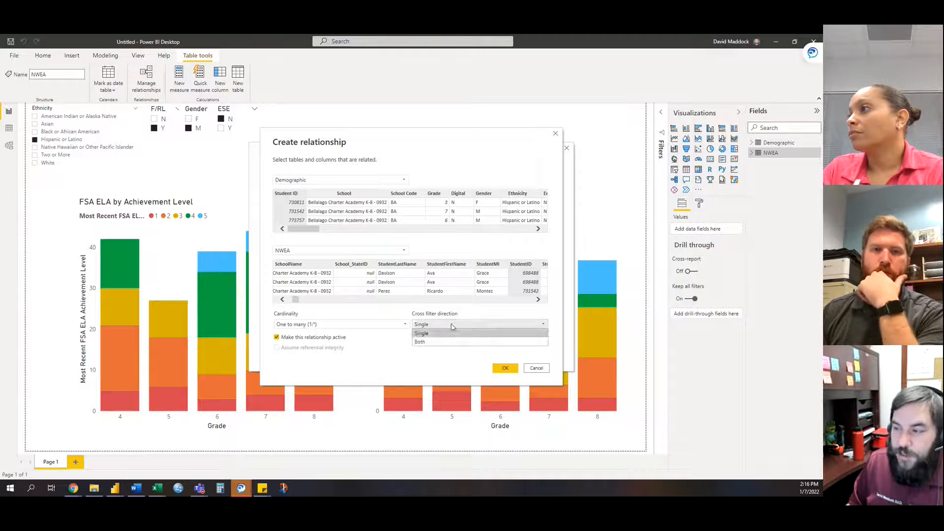
left_click(446, 343)
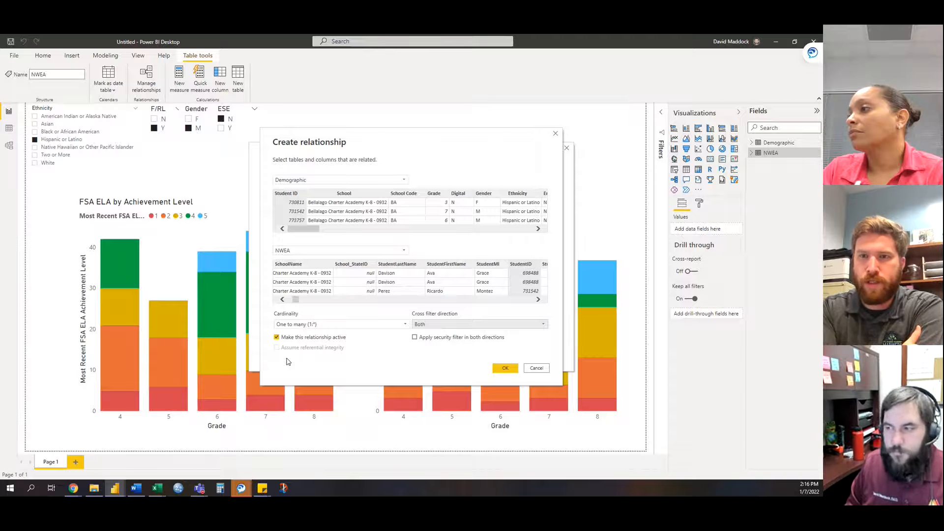
left_click(505, 368)
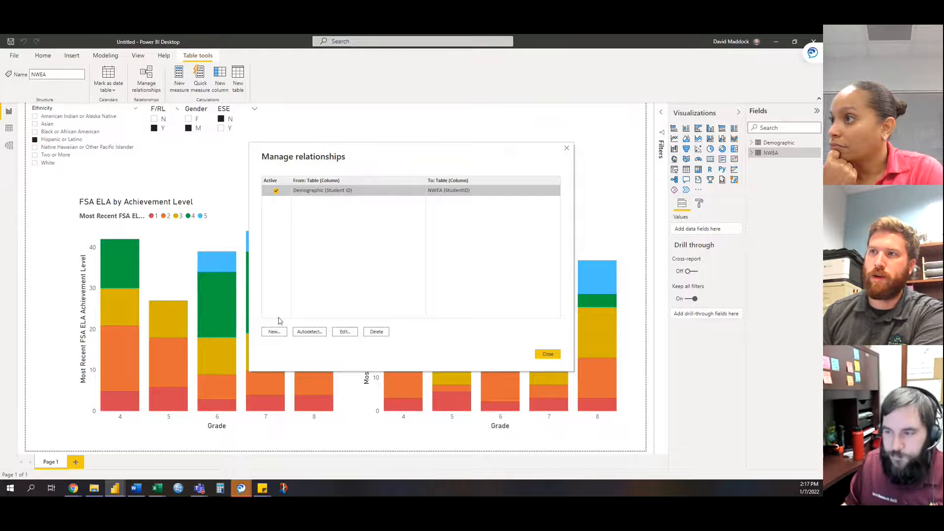
- Edit the existing relationship on Student ID and StudentID, switch cross filtering to Both, and save
left_click(344, 333)
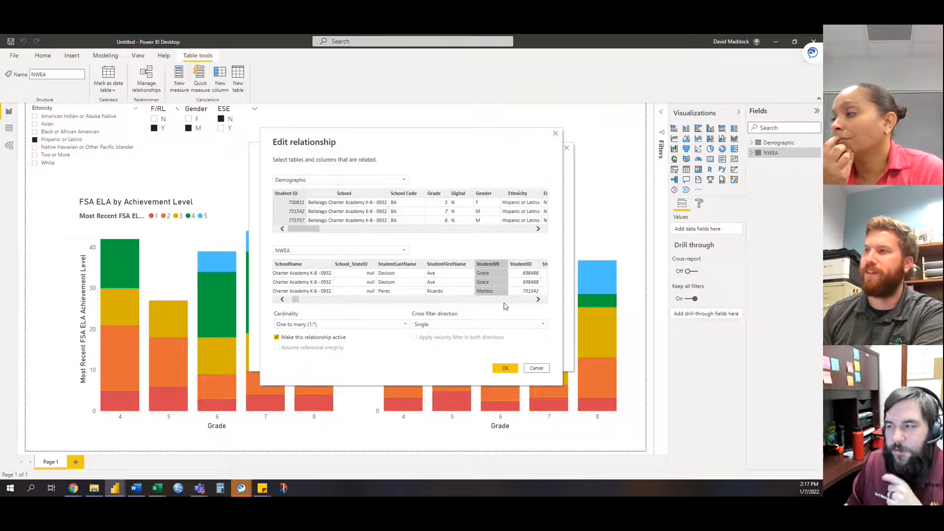
left_click(286, 192)
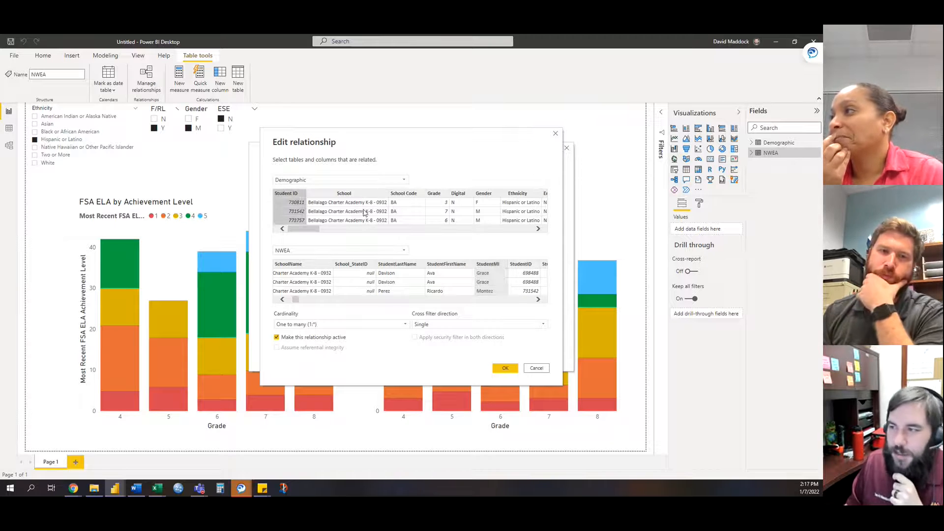
left_click(518, 265)
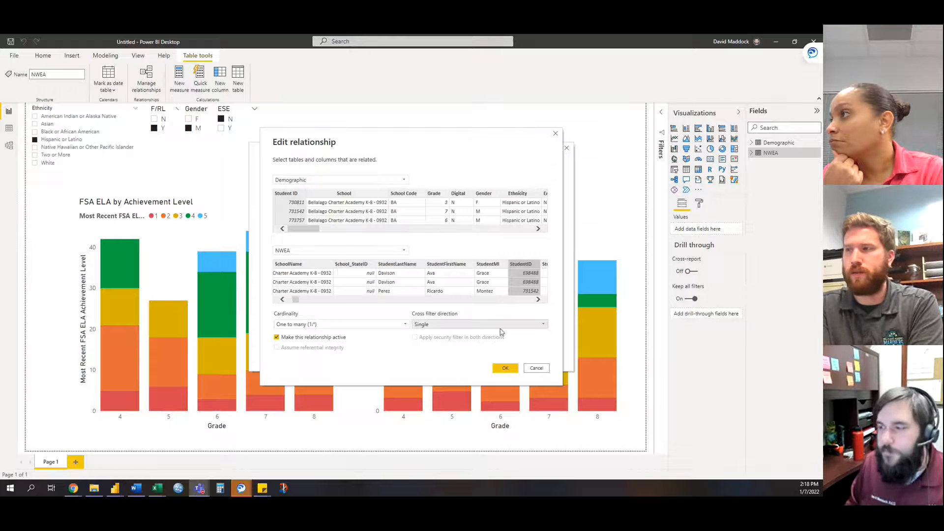
left_click(476, 325)
left_click(471, 342)
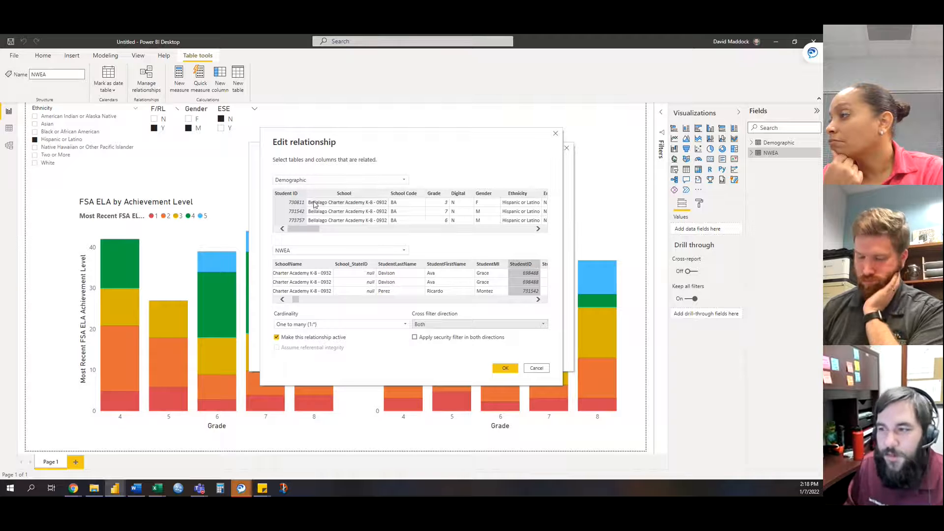
left_click(293, 194)
left_click(526, 264)
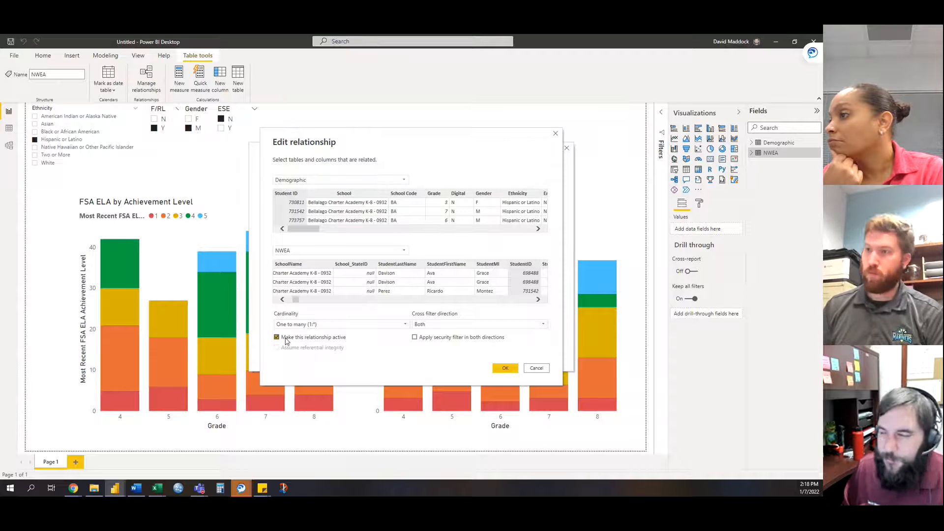
left_click(505, 368)
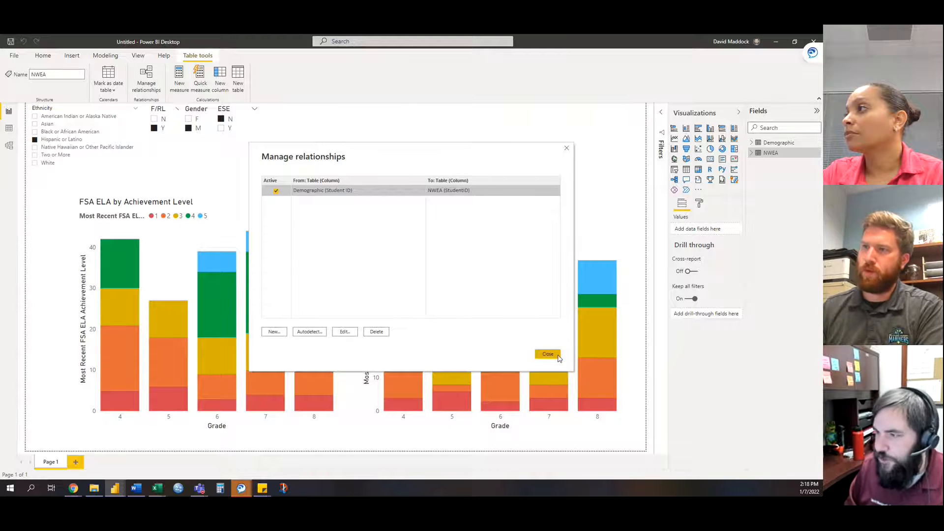
- Close Manage relationships, try Fit to page, Fit to width and Actual size, then show Data view
left_click(554, 355)
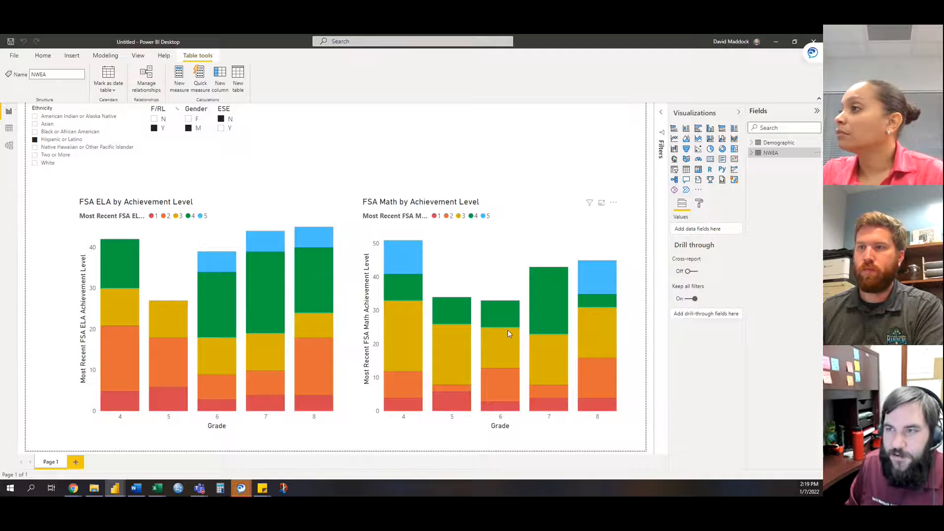
left_click(137, 55)
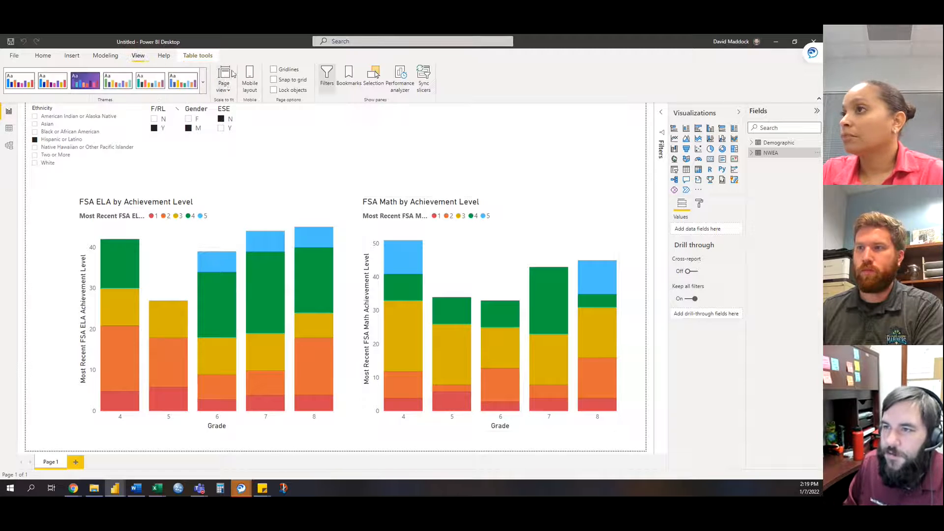
left_click(225, 84)
left_click(240, 106)
left_click(224, 87)
left_click(233, 118)
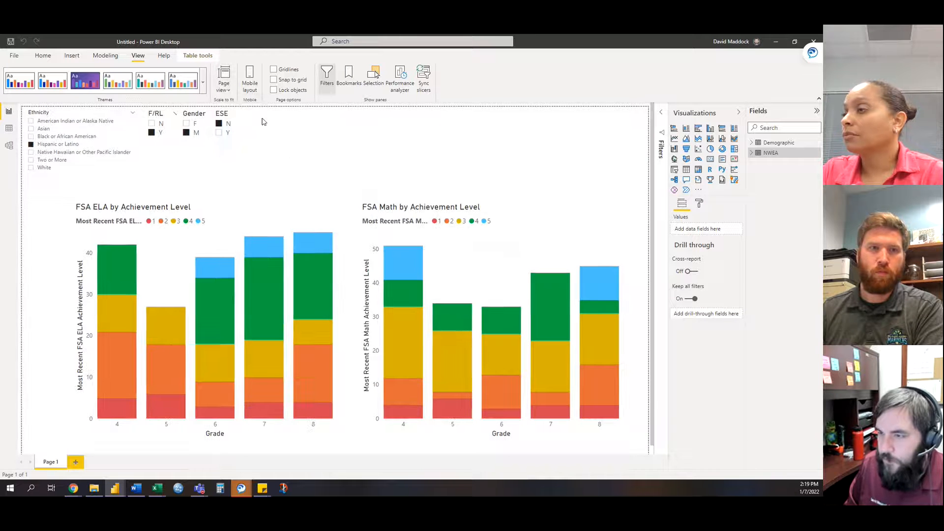
left_click(225, 88)
left_click(251, 130)
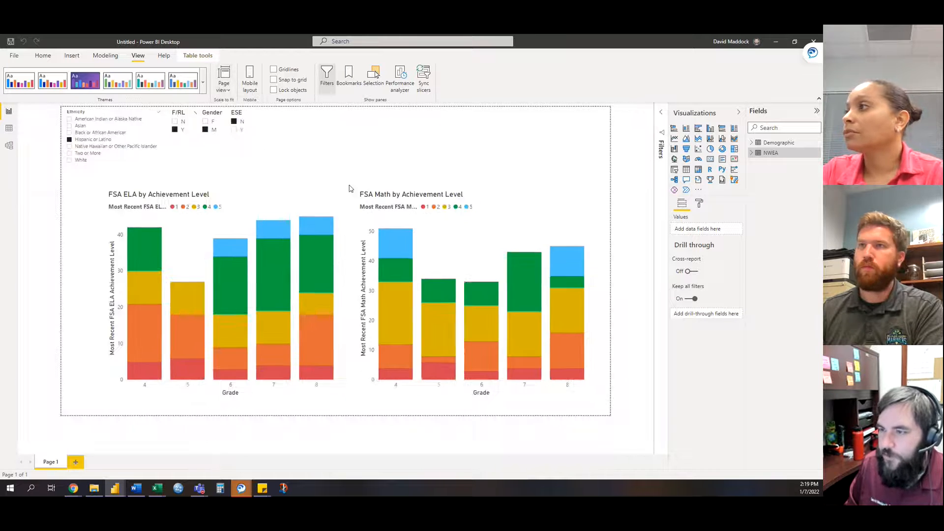
left_click(9, 130)
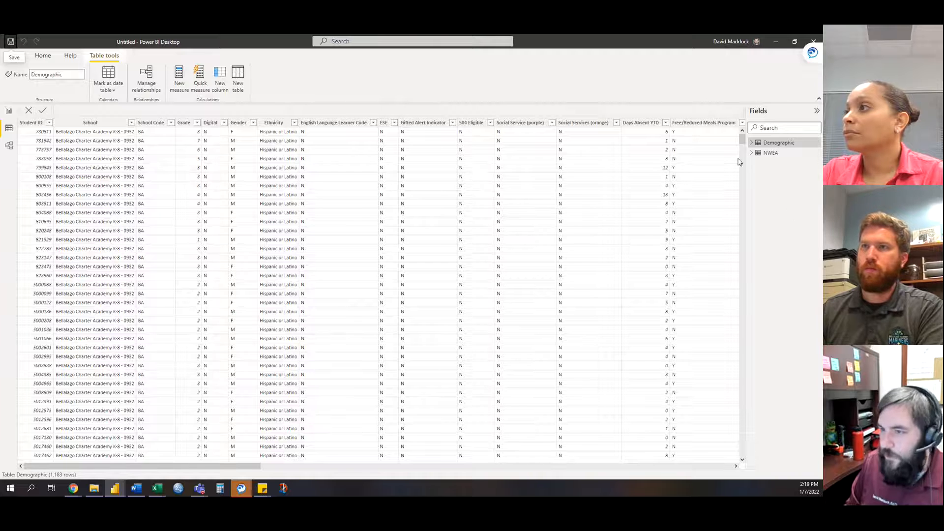
- Browse the NWEA and Demographic rows in Data view, then switch to Model view
left_click(772, 153)
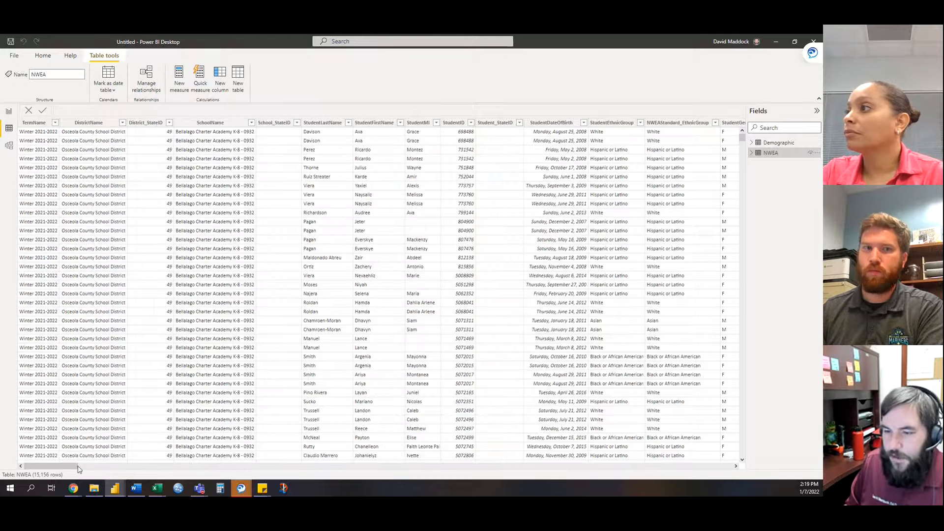
left_click_drag(69, 466, 552, 467)
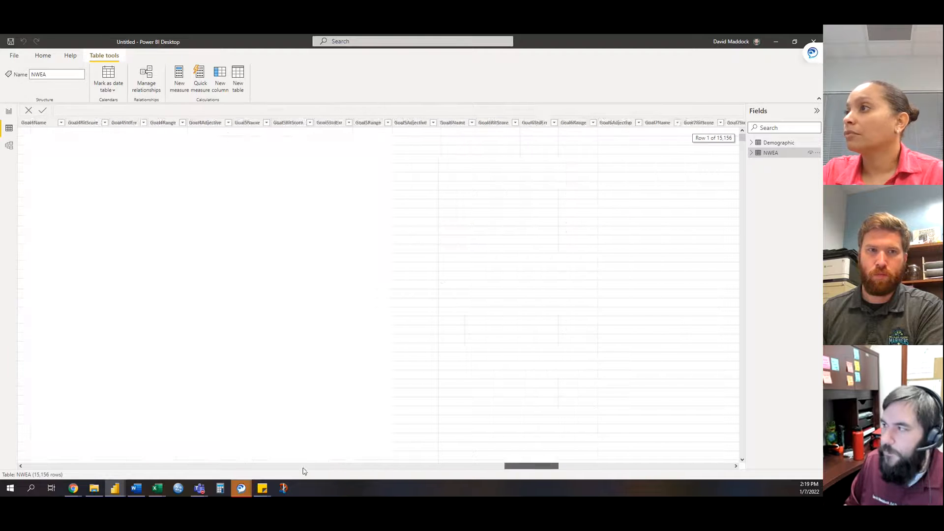
left_click(779, 143)
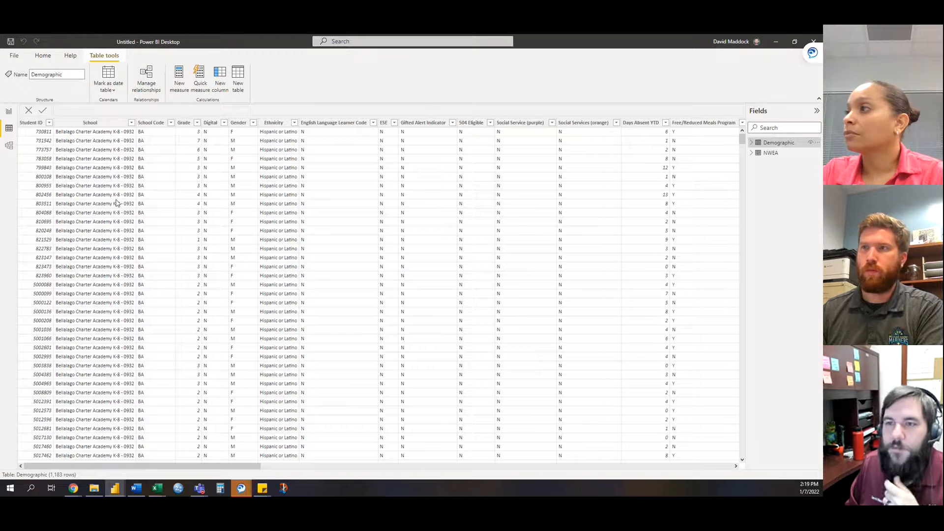
left_click(9, 145)
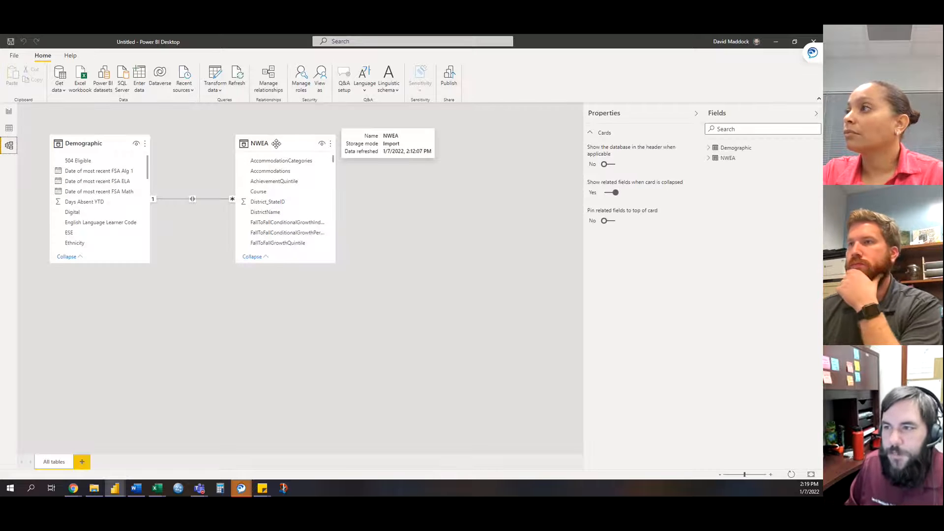
- Drag the NWEA and Demographic cards side by side near the center of the diagram
left_click_drag(278, 143, 375, 190)
left_click_drag(91, 143, 186, 191)
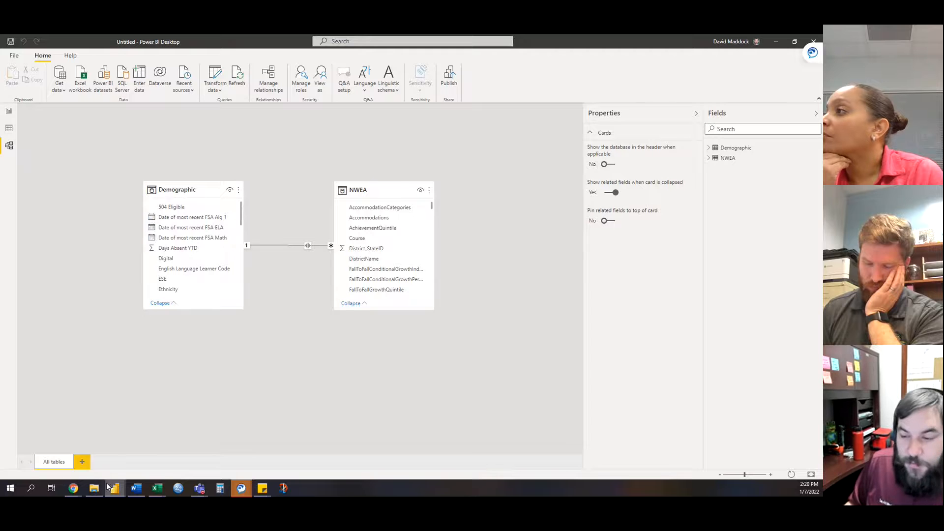
mouse_move(119, 486)
left_click(69, 453)
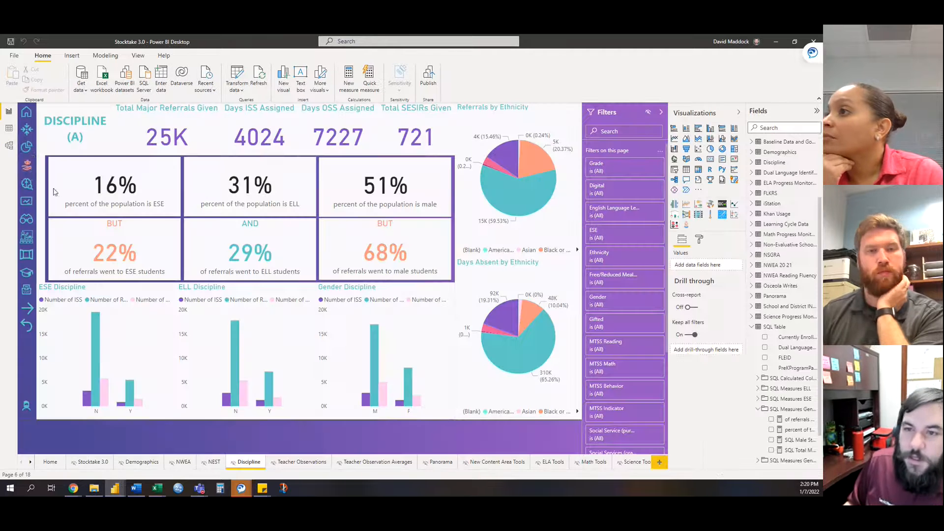
left_click(10, 147)
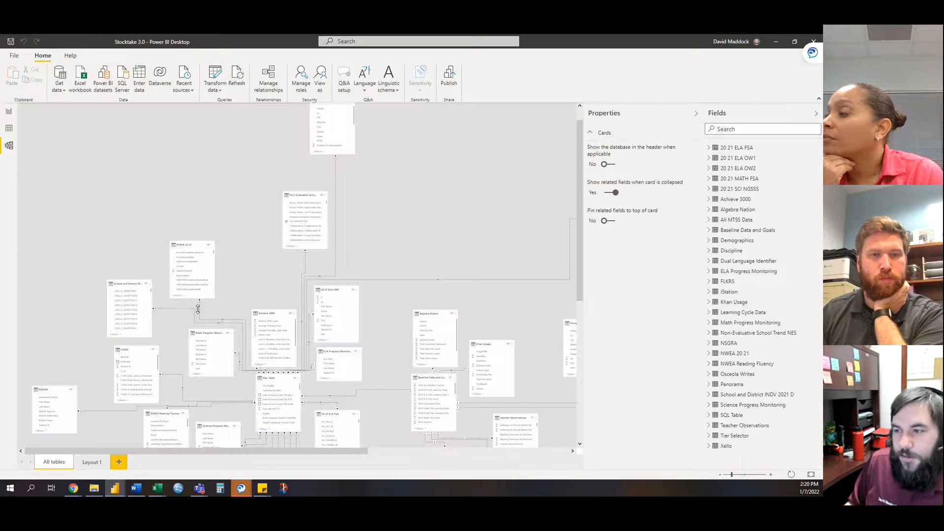
scroll(426, 256, "down", 5)
scroll(423, 280, "up", 3)
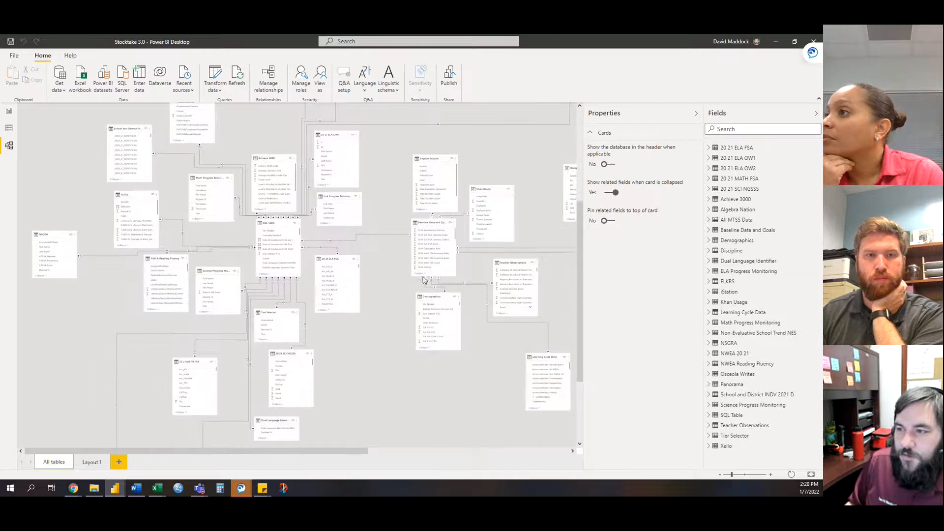
scroll(254, 457, "right", 2)
scroll(253, 458, "right", 3)
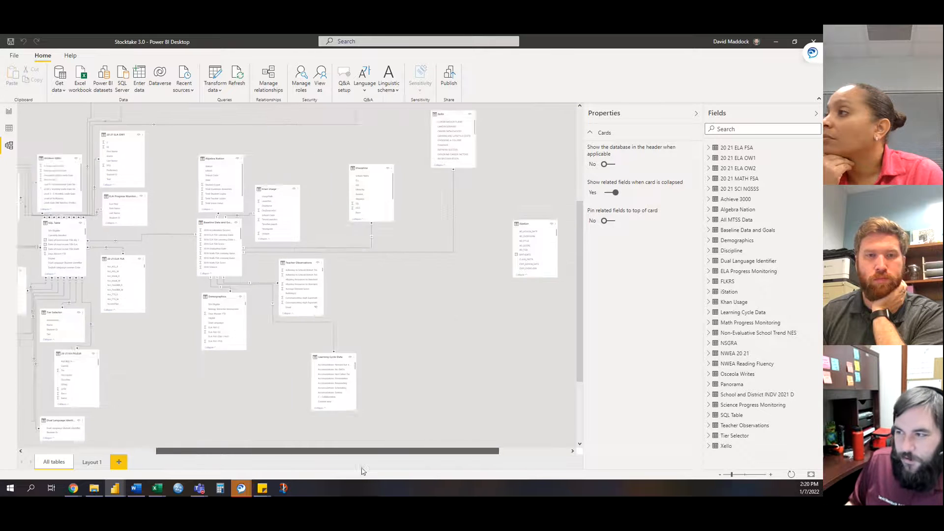
scroll(270, 463, "left", 5)
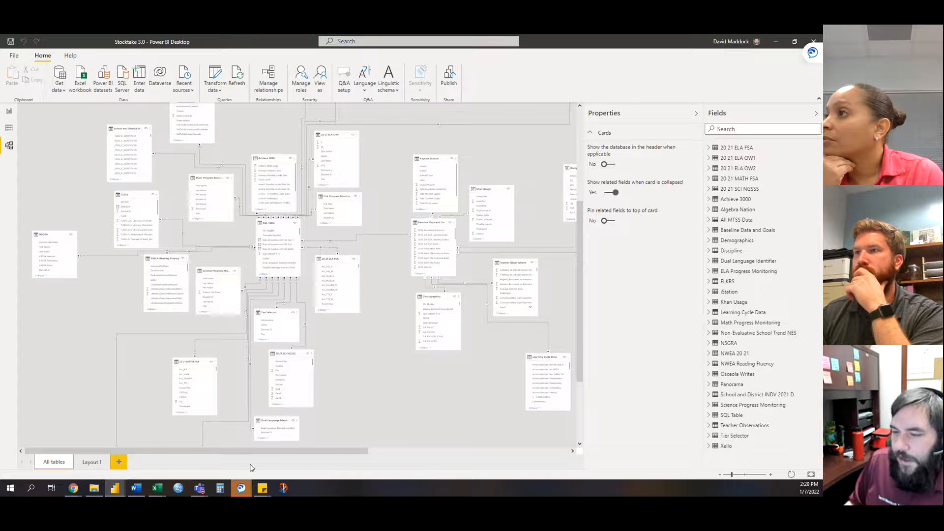
left_click_drag(252, 453, 200, 455)
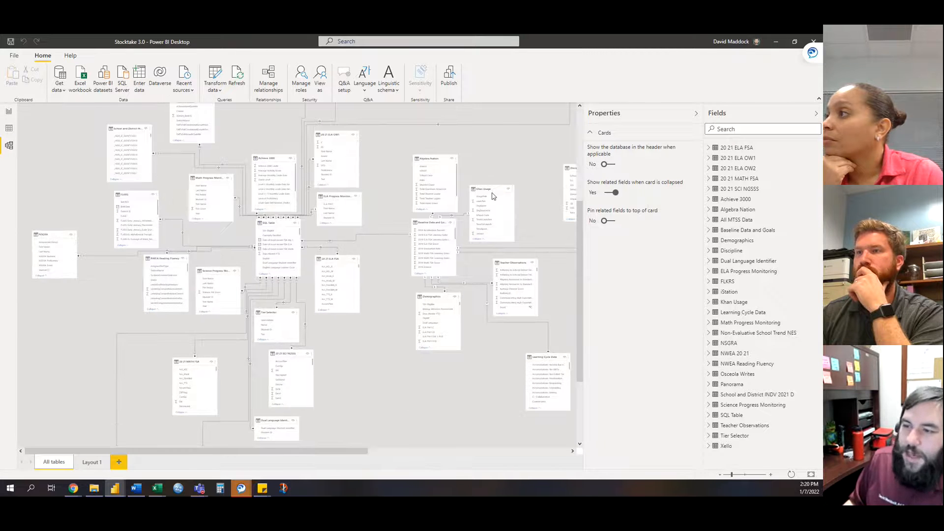
scroll(392, 295, "up", 5)
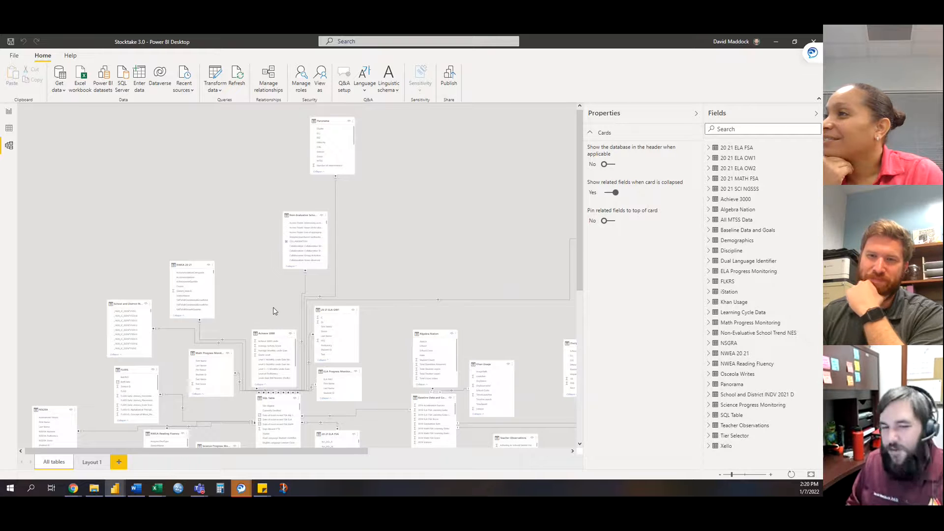
left_click(776, 42)
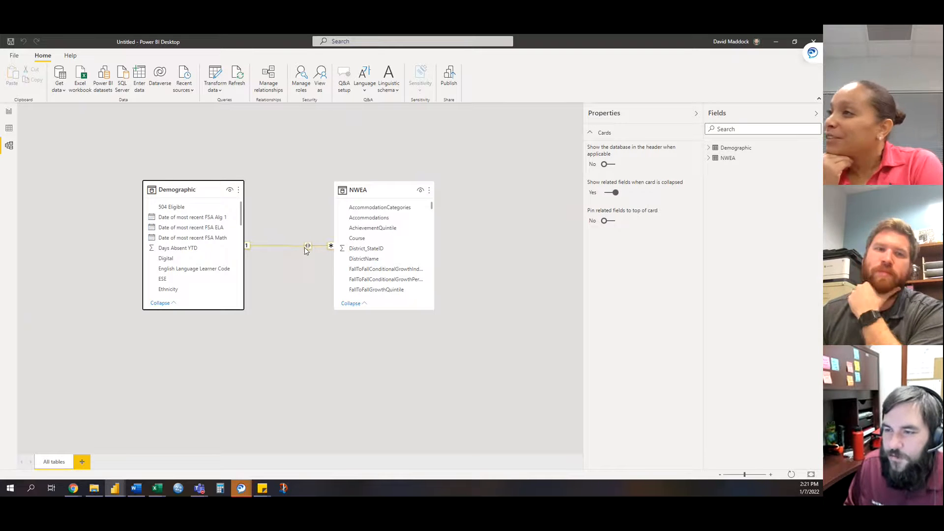
- Scroll the Fields pane and expand the NWEA table to list its columns
scroll(223, 254, "down", 5)
scroll(221, 256, "down", 5)
scroll(221, 256, "down", 3)
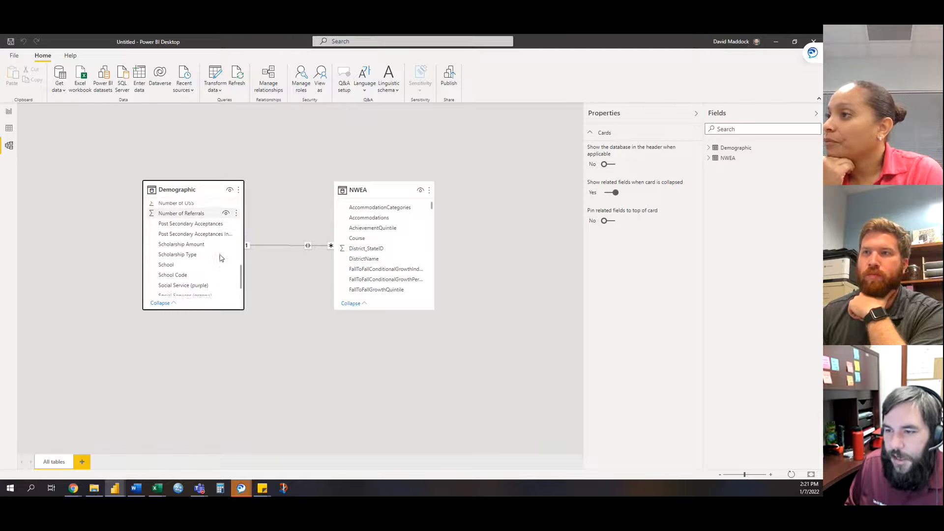
scroll(221, 257, "down", 2)
scroll(369, 248, "down", 5)
scroll(366, 249, "down", 10)
scroll(366, 249, "down", 5)
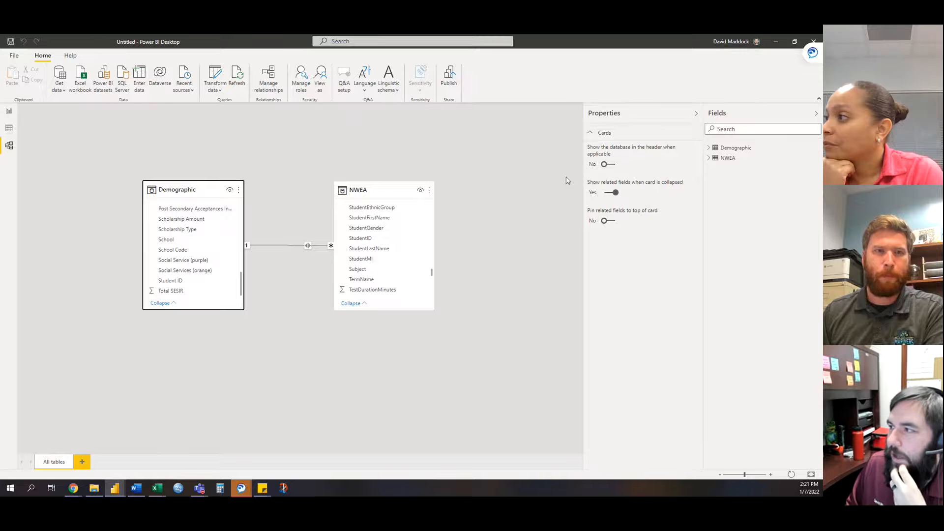
left_click(709, 158)
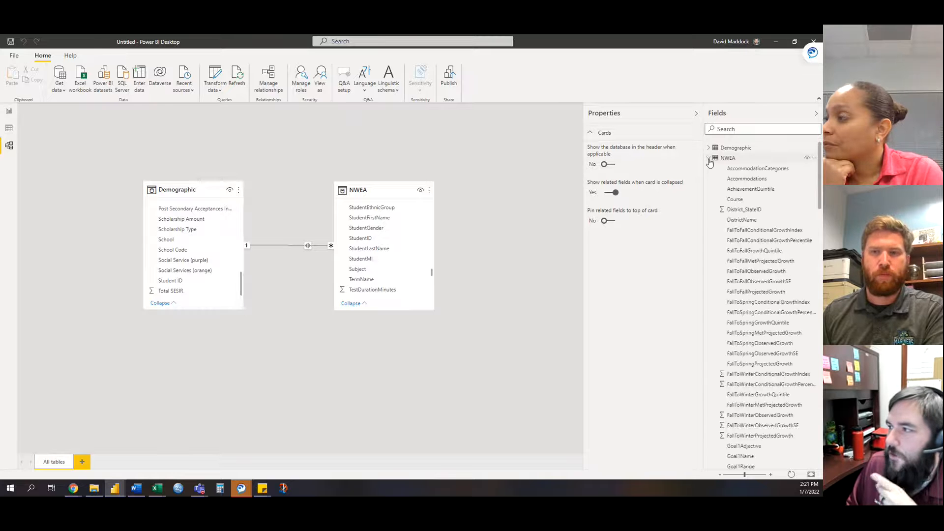
- Show the NWEA table's properties, including advanced settings, then deselect the table
left_click(808, 159)
key("Escape")
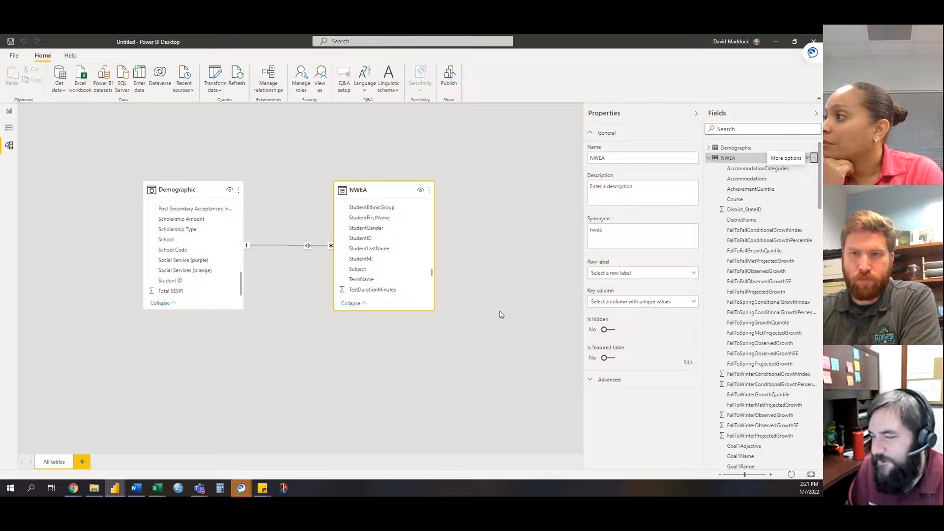
left_click(591, 380)
left_click(534, 228)
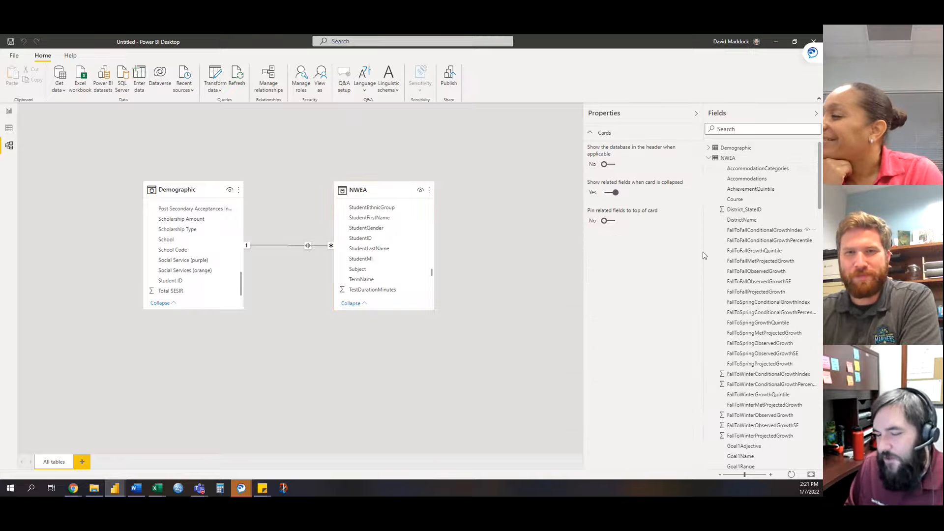
mouse_move(115, 488)
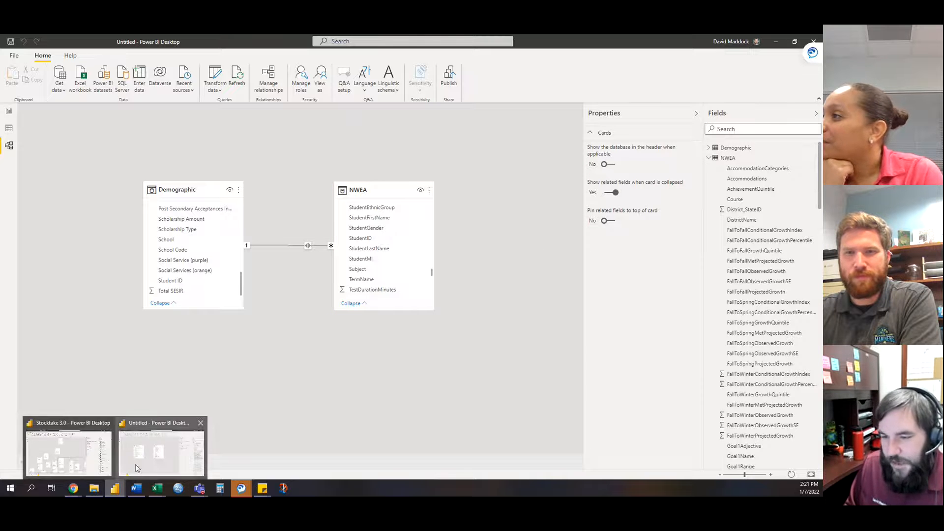
left_click(98, 455)
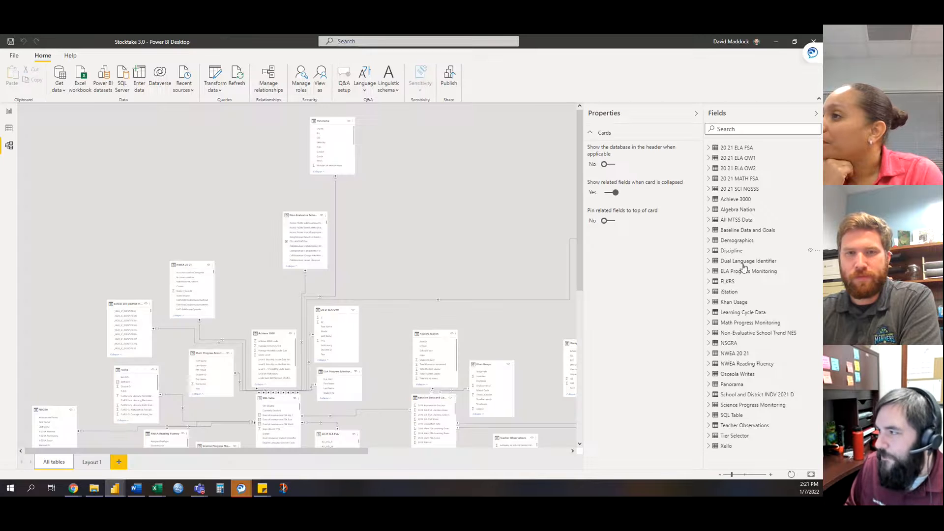
left_click(713, 252)
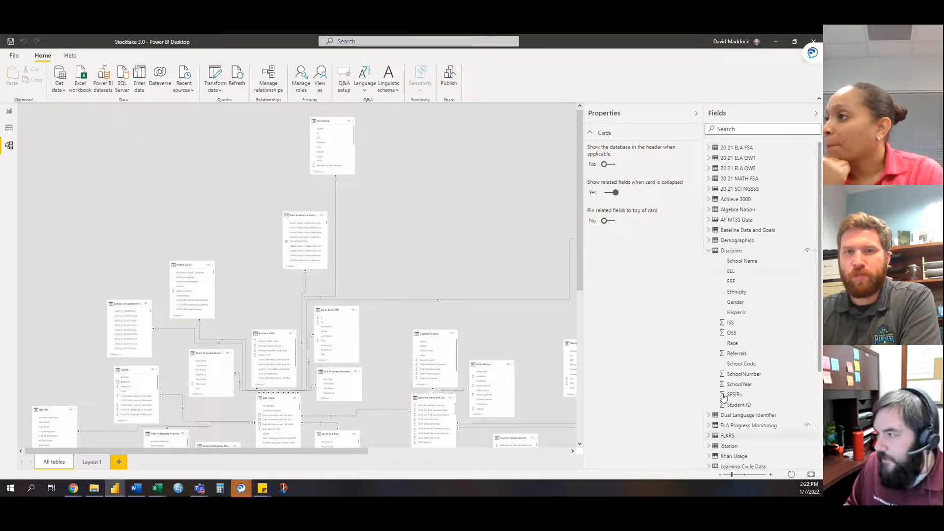
left_click(713, 252)
left_click(709, 415)
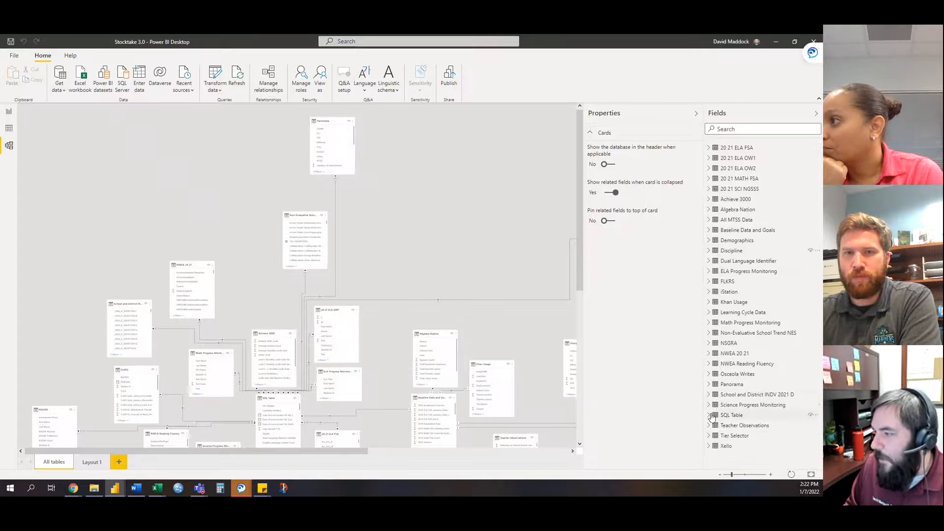
scroll(757, 295, "down", 3)
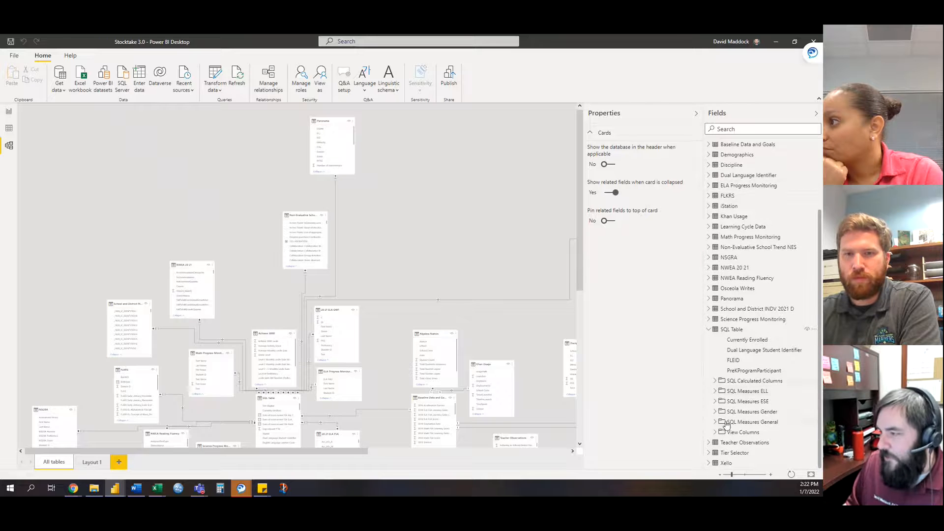
left_click(715, 433)
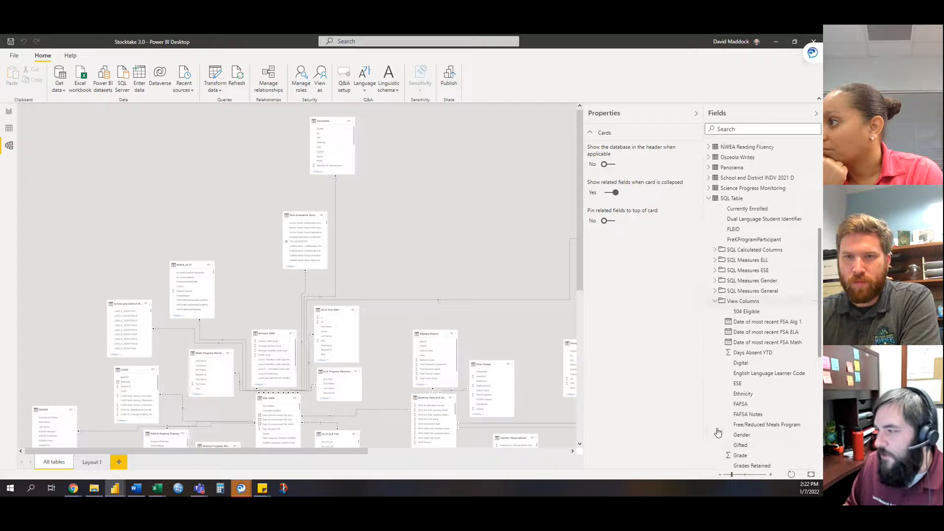
left_click(716, 286)
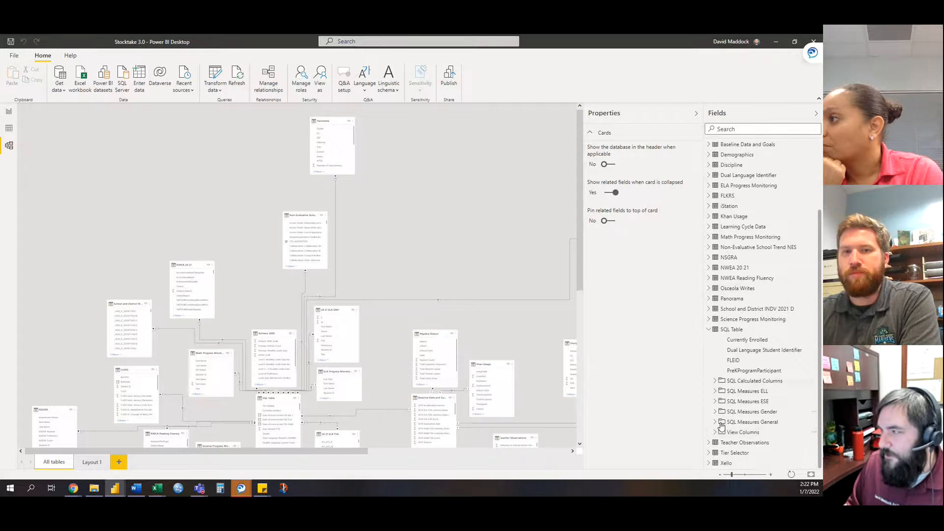
scroll(767, 263, "up", 3)
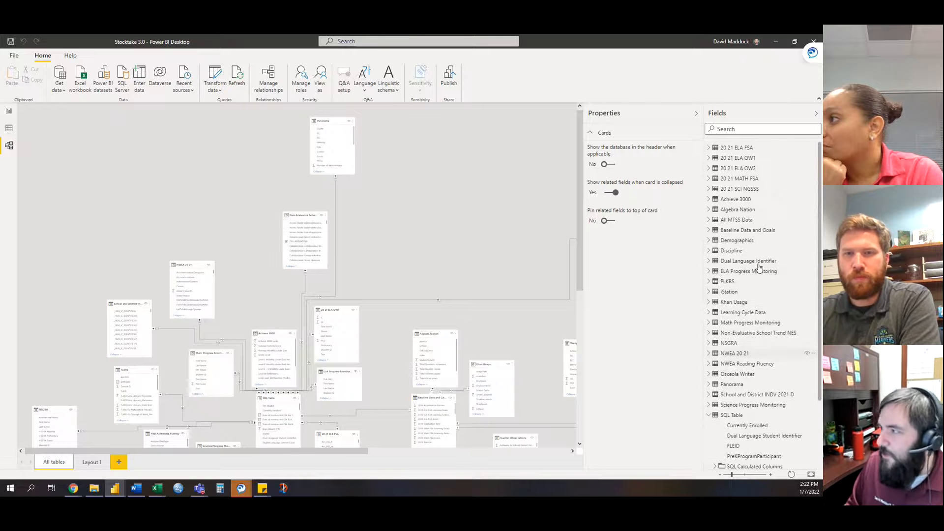
left_click(710, 354)
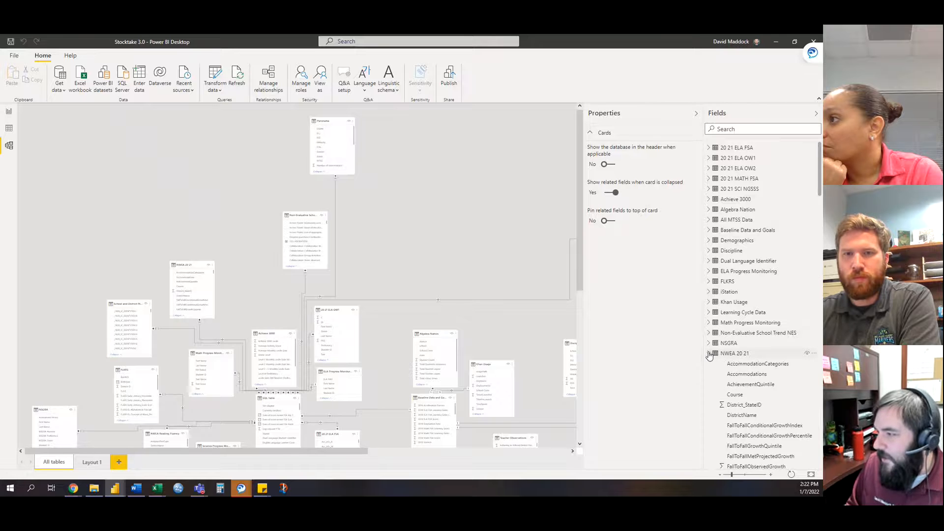
scroll(757, 221, "down", 10)
scroll(757, 221, "down", 10)
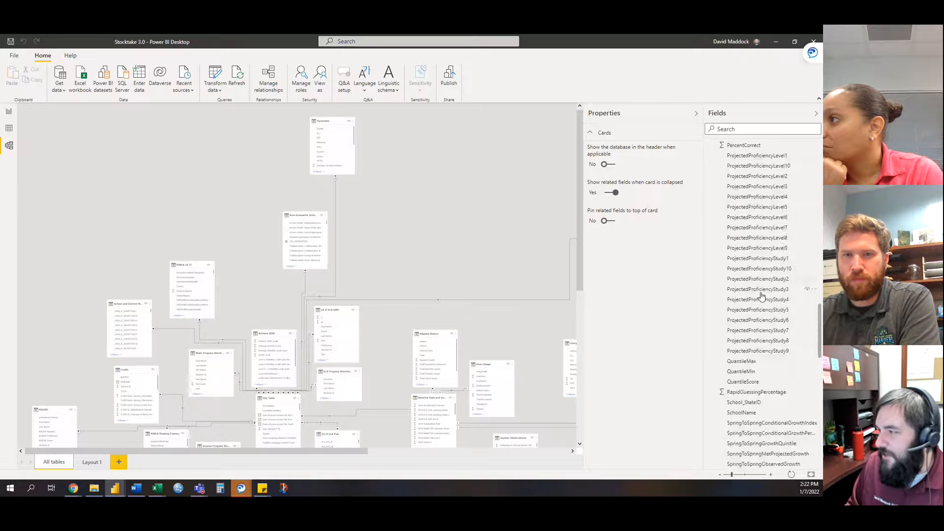
scroll(762, 257, "up", 3)
scroll(762, 257, "up", 3)
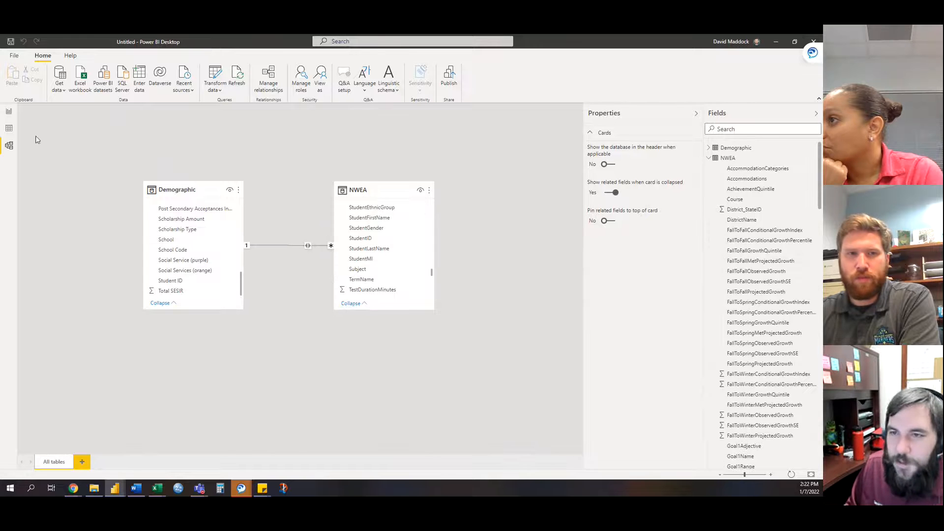
- Return to Report view with the FSA charts and add a new blank page
left_click(9, 113)
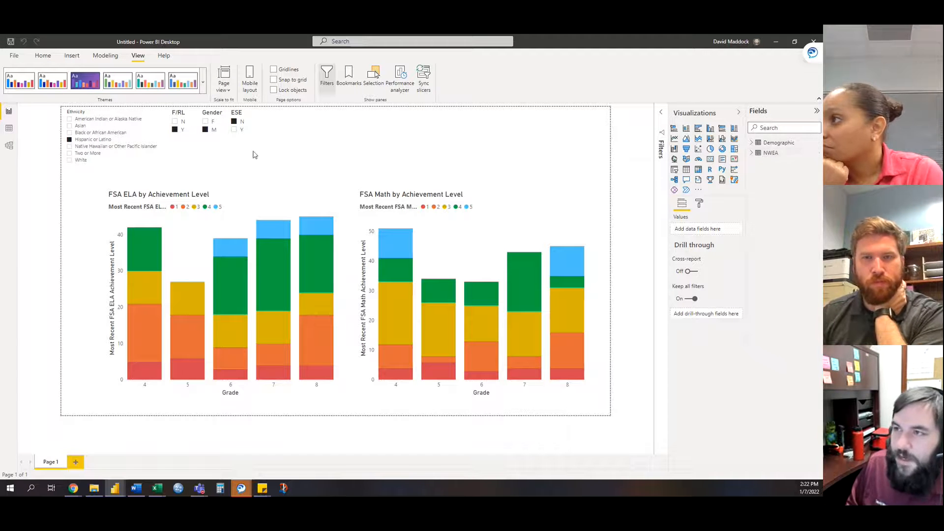
left_click(43, 55)
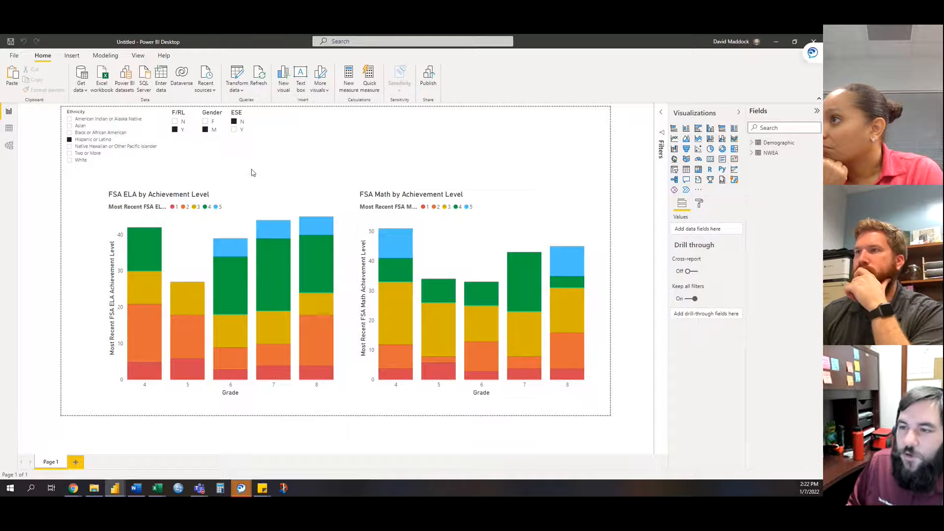
left_click(76, 463)
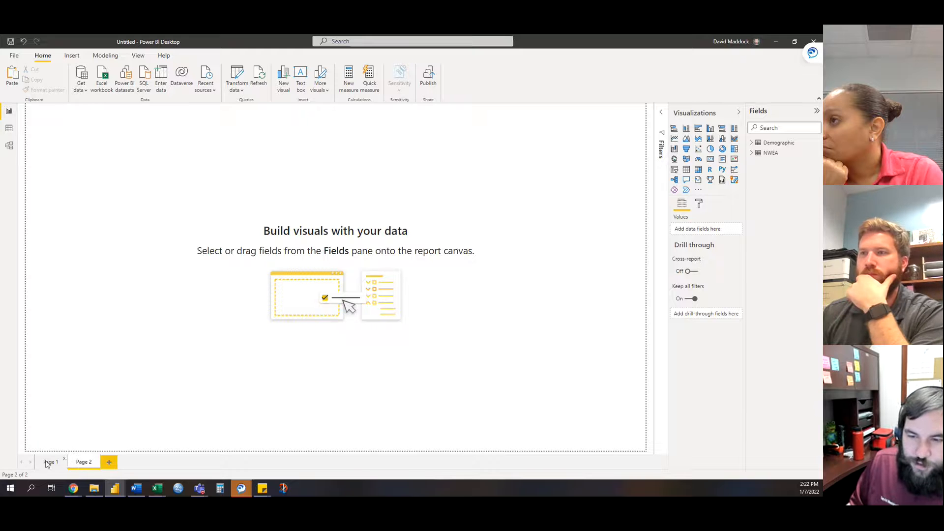
- Rename Page 1 to 'FSA'
left_click(51, 464)
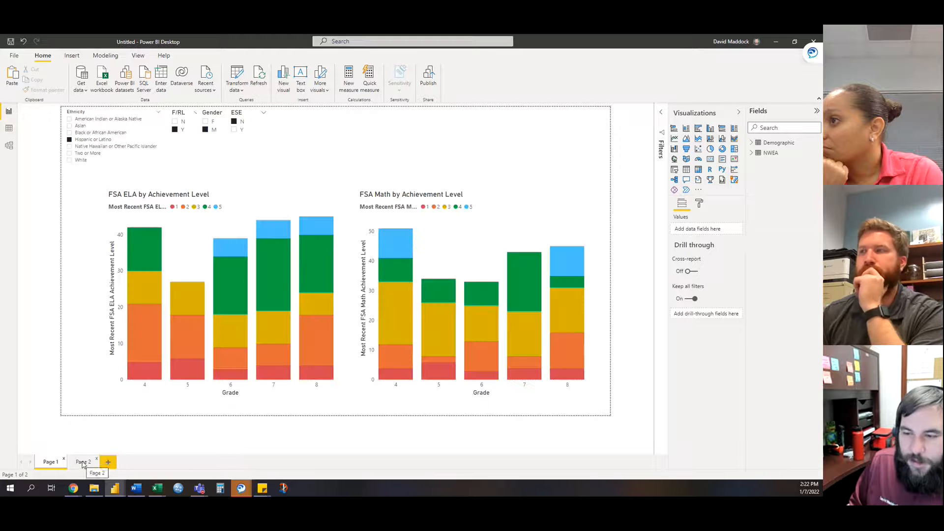
left_click(83, 464)
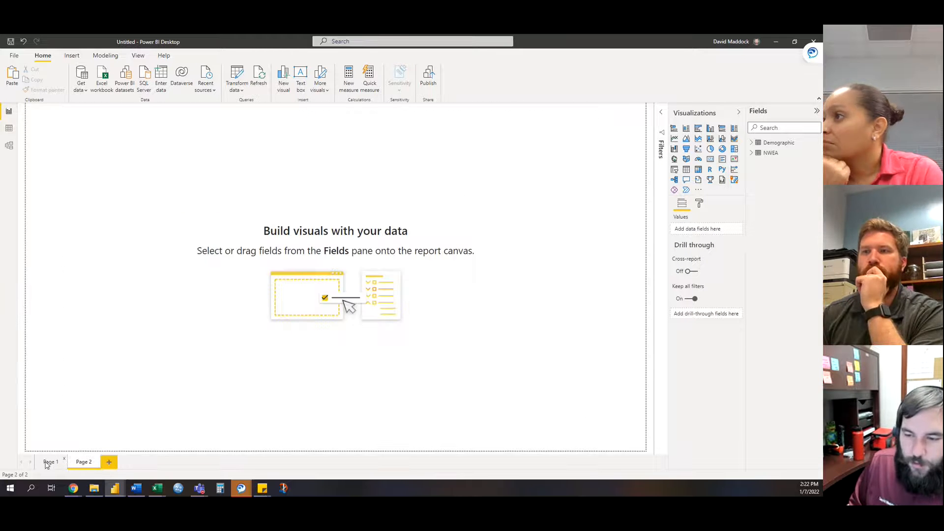
left_click(51, 463)
type("FSA")
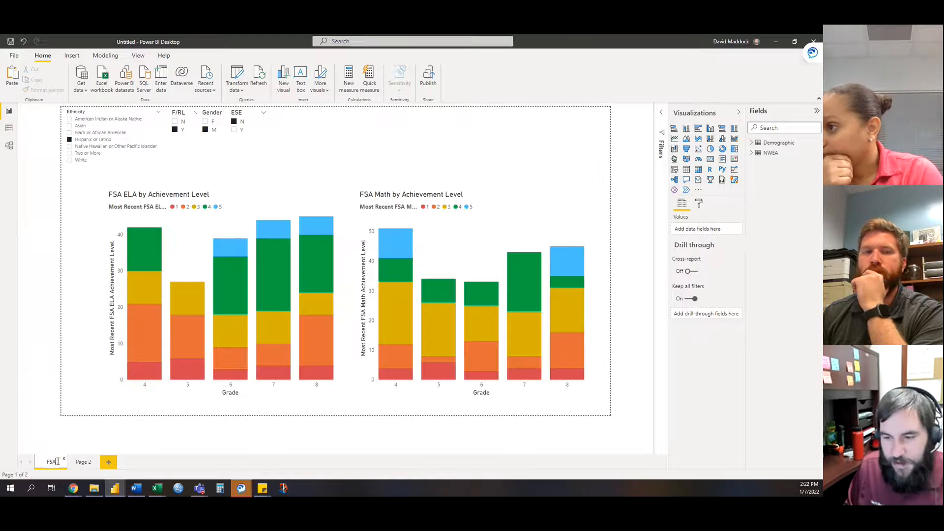
key("Return")
- Rename Page 2 to 'NWEA' and open that empty page
left_click(84, 462)
double_click(84, 462)
type("NWEA")
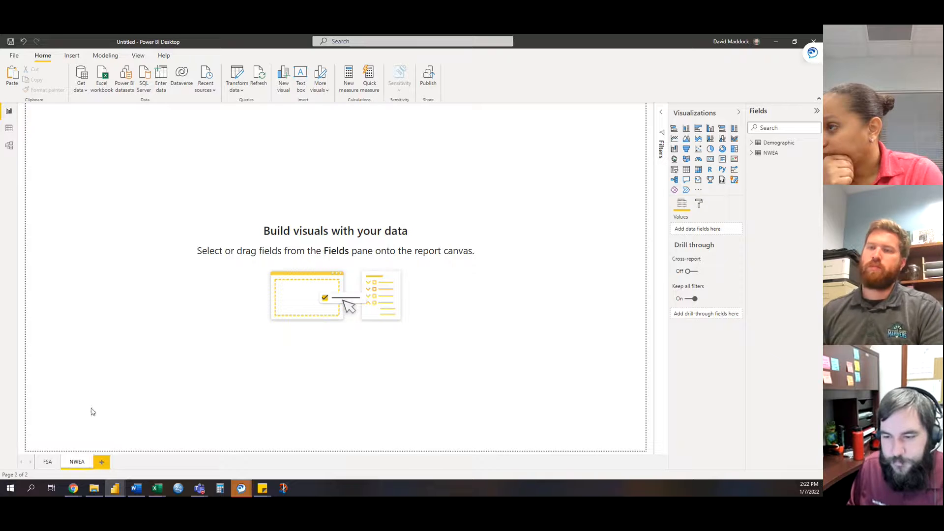
left_click(45, 461)
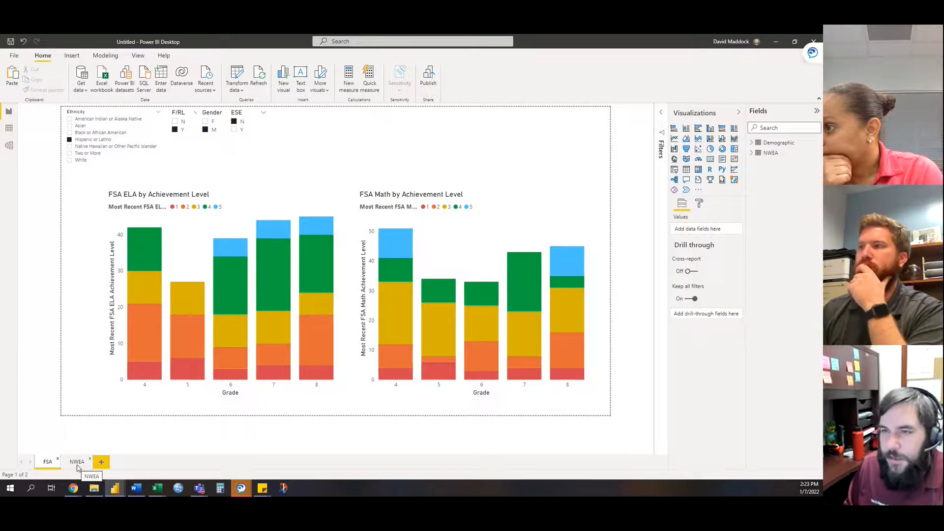
left_click(77, 464)
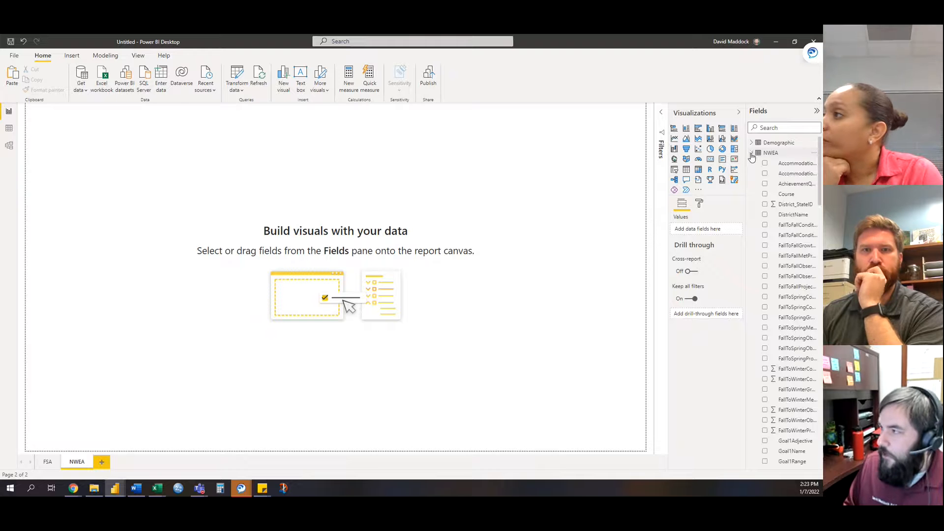
left_click(751, 155)
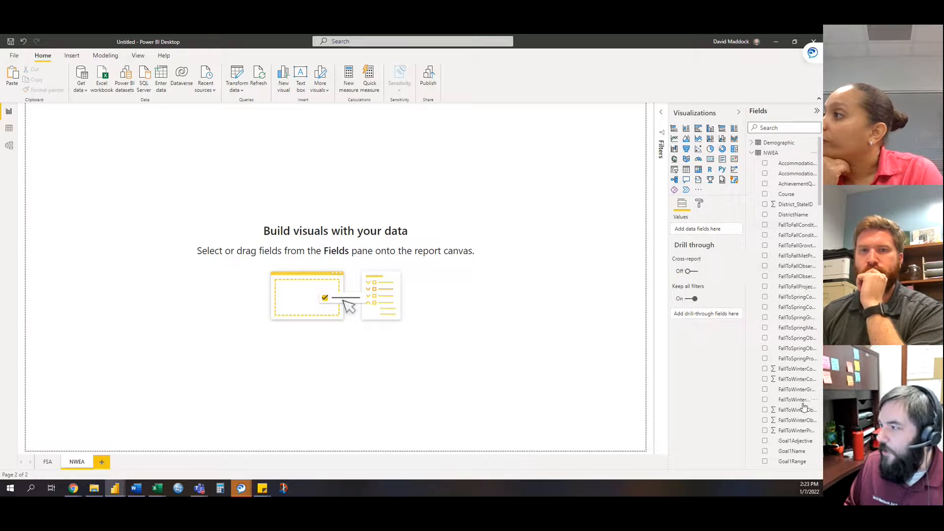
scroll(797, 393, "down", 8)
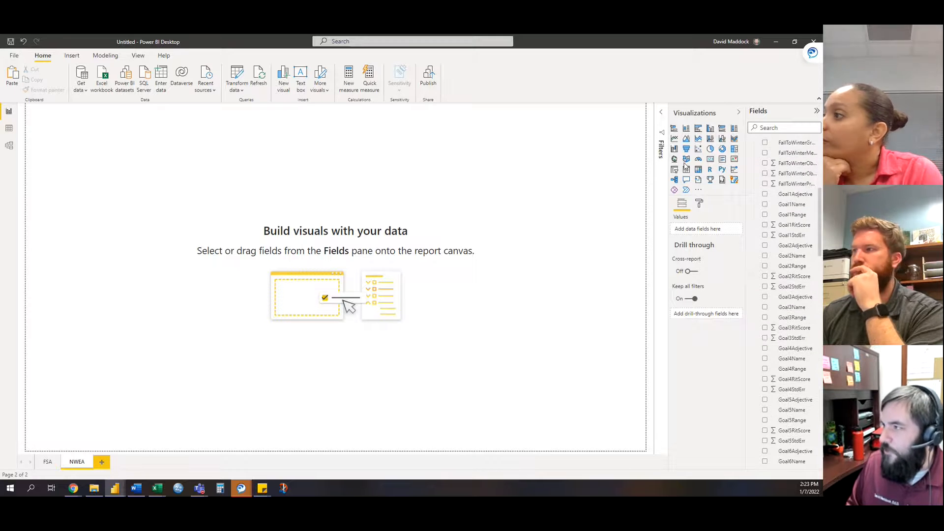
left_click(674, 128)
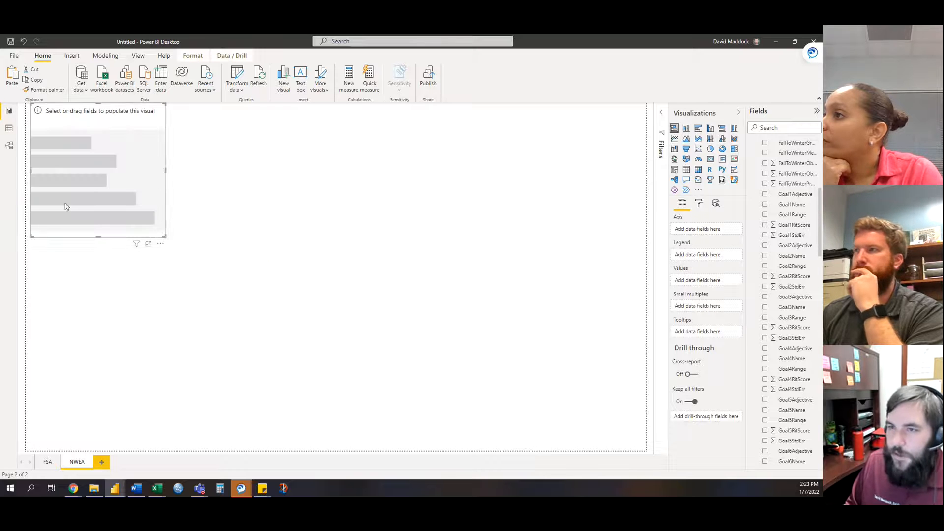
left_click_drag(66, 206, 232, 304)
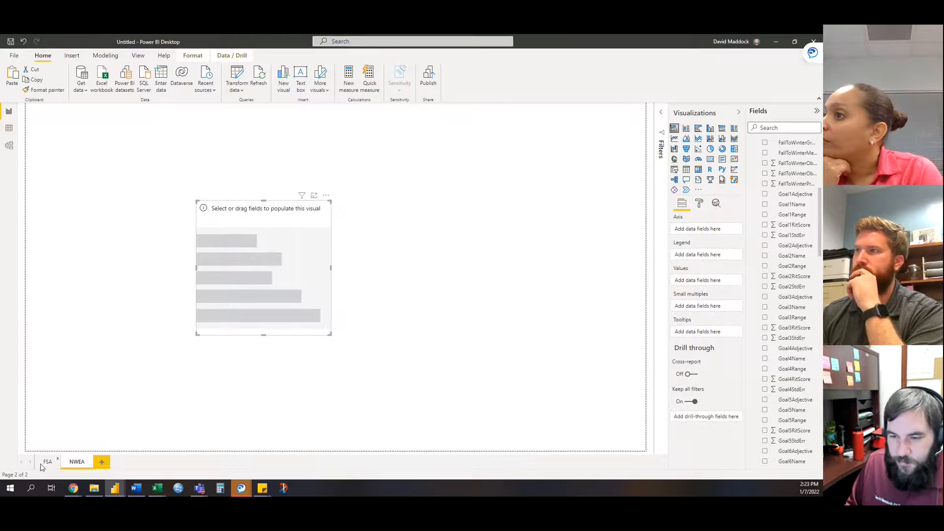
left_click(44, 464)
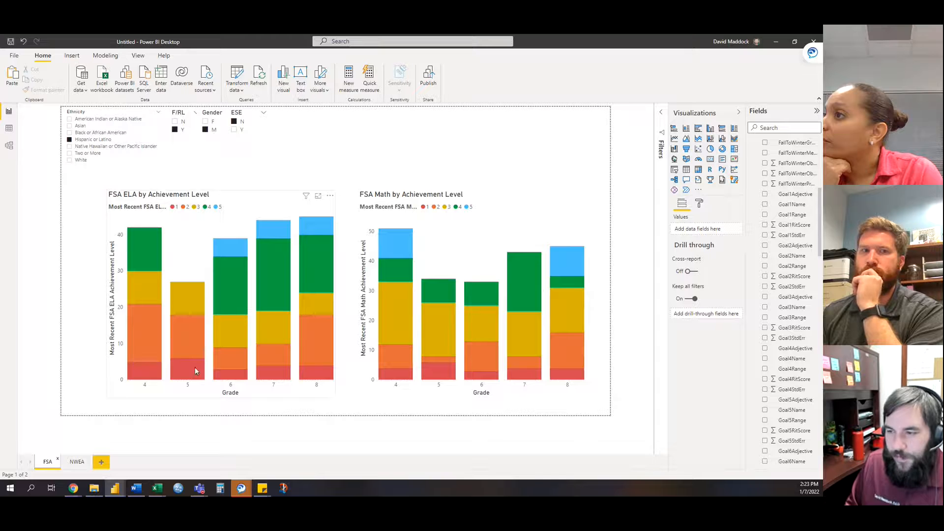
left_click(77, 462)
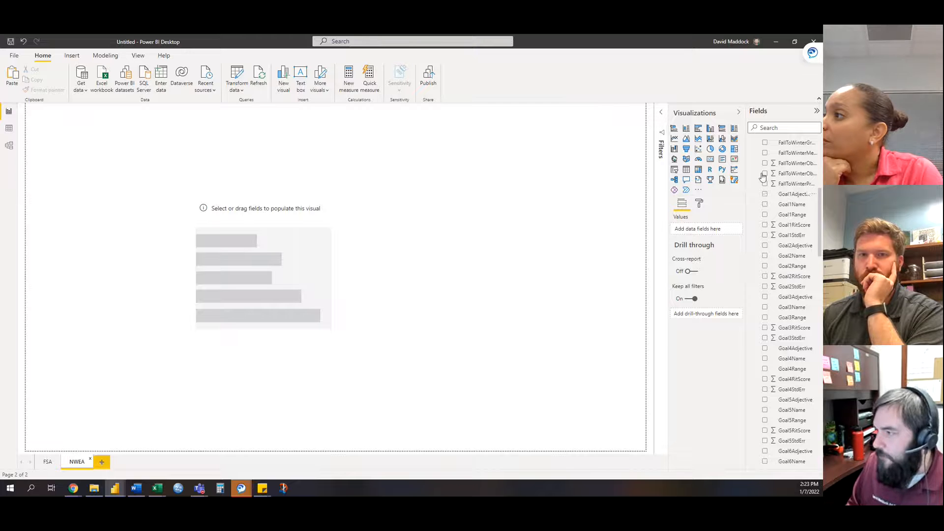
mouse_move(158, 489)
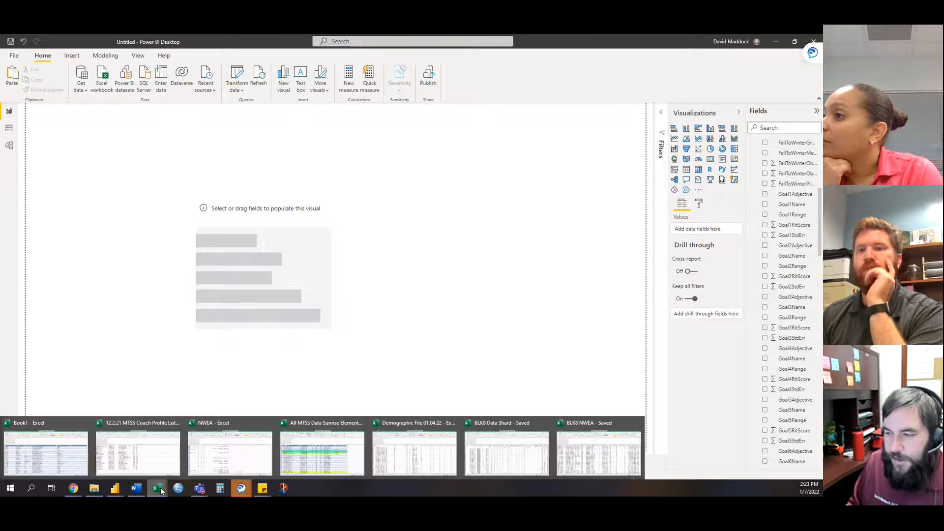
- In the BLK8 NWEA workbook, inspect the assessment and column EF proficiency level values
left_click(585, 444)
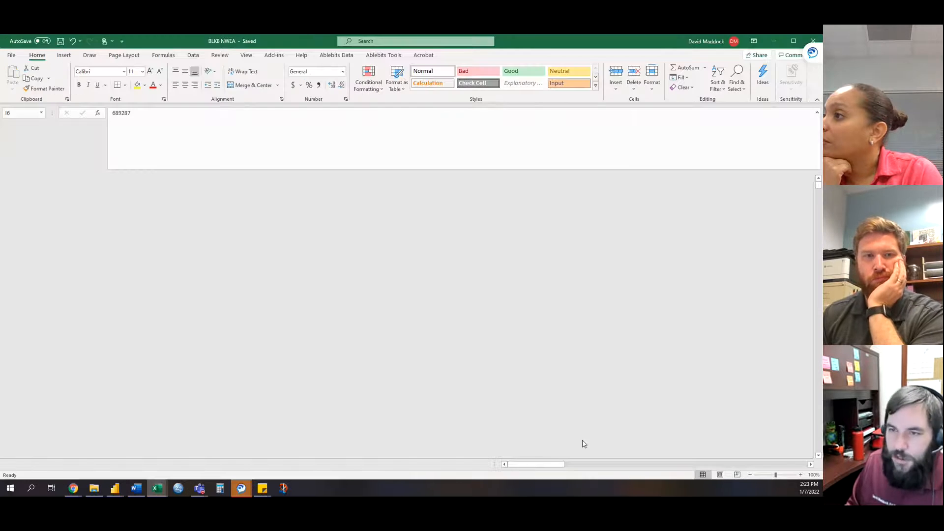
left_click_drag(535, 465, 767, 472)
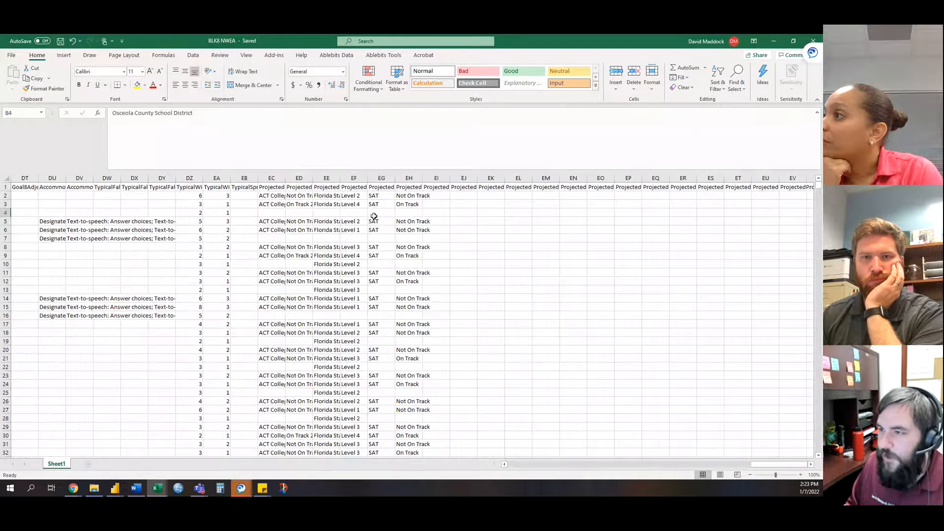
left_click(329, 195)
left_click(329, 256)
left_click(349, 245)
left_click(349, 222)
left_click(353, 187)
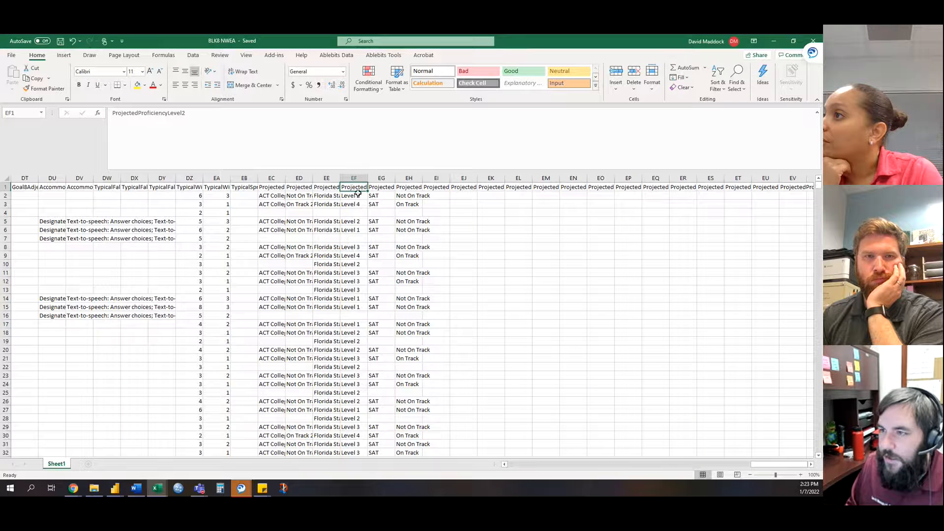
- Read the ProjectedProficiencyLevel2 header name in the formula bar, then minimize Excel
double_click(118, 113)
left_click(136, 114)
left_click_drag(115, 113, 246, 118)
left_click(387, 116)
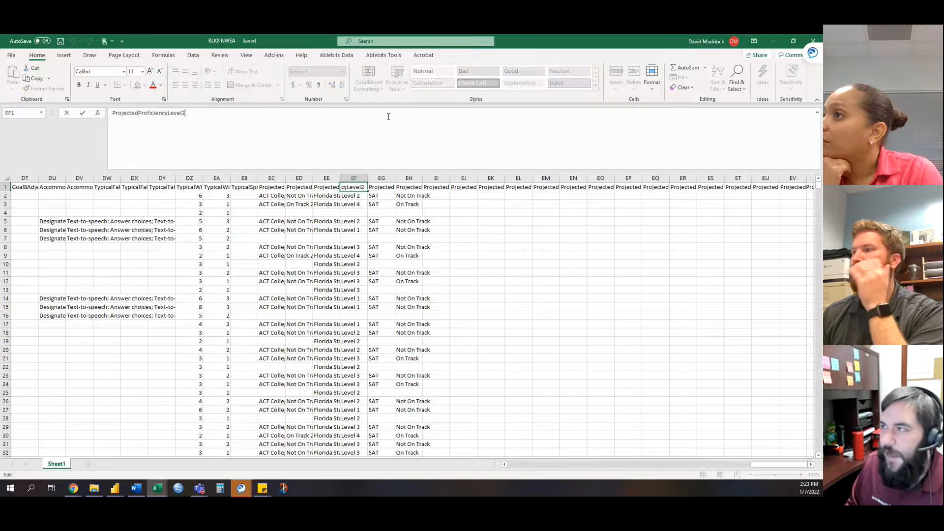
left_click(775, 43)
scroll(787, 344, "down", 5)
- Delete the stray table visual accidentally created from ProjectedProficiencyLevel2
scroll(785, 344, "down", 3)
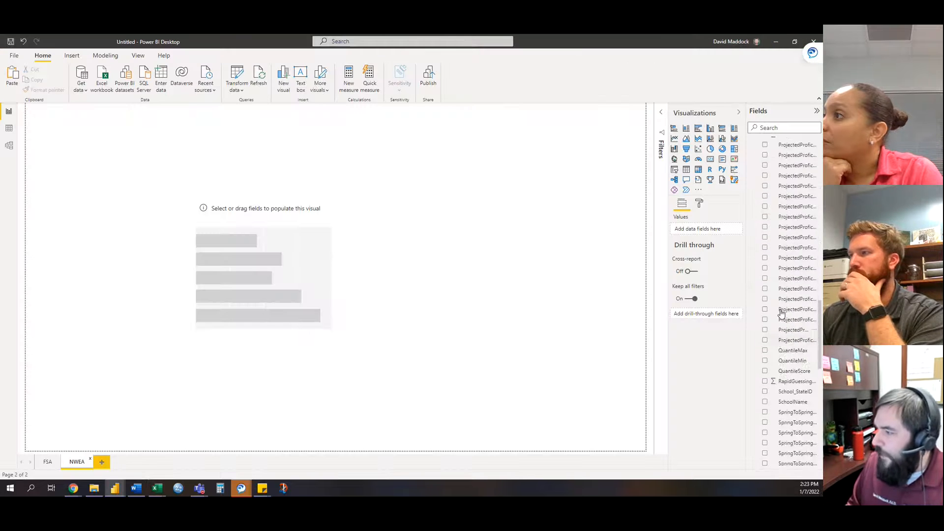
scroll(795, 216, "up", 3)
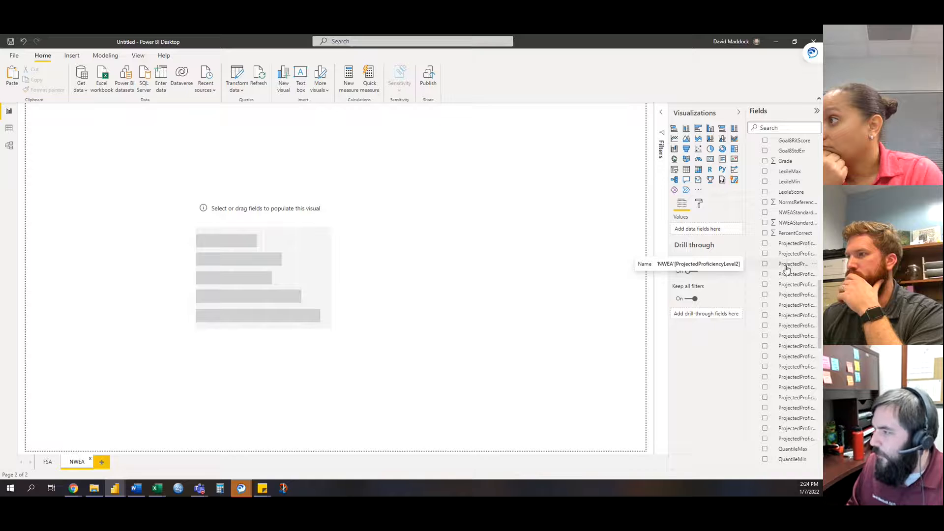
left_click_drag(786, 266, 710, 233)
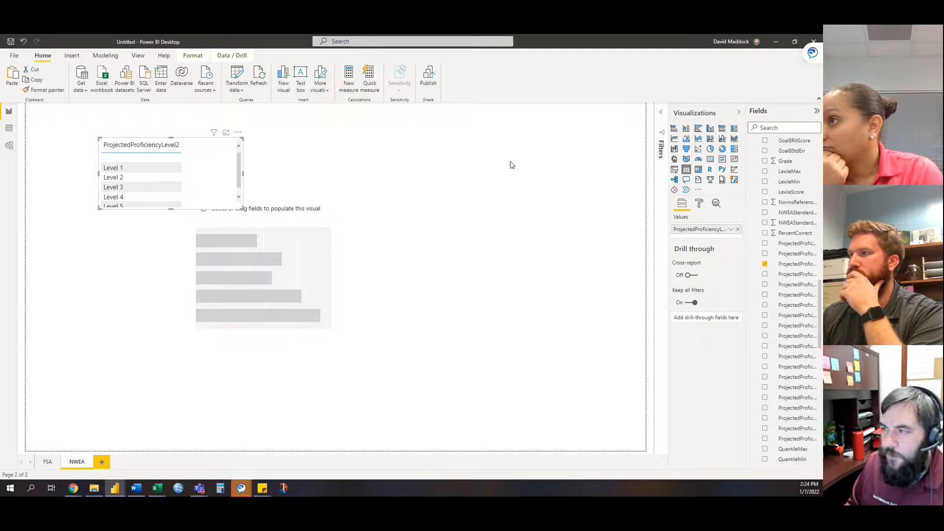
left_click(739, 231)
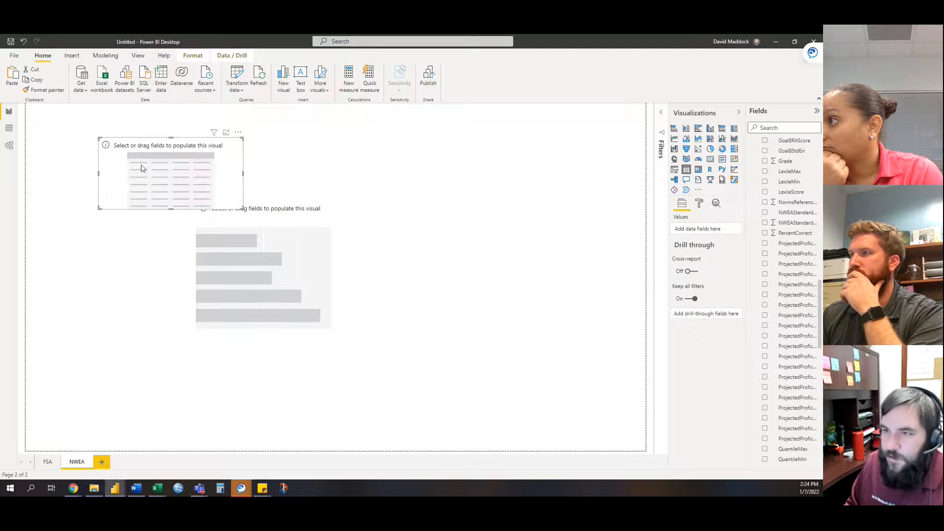
key("Delete")
- Put ProjectedProficiencyLevel2 on the bar chart's axis and as its counted value
left_click(270, 226)
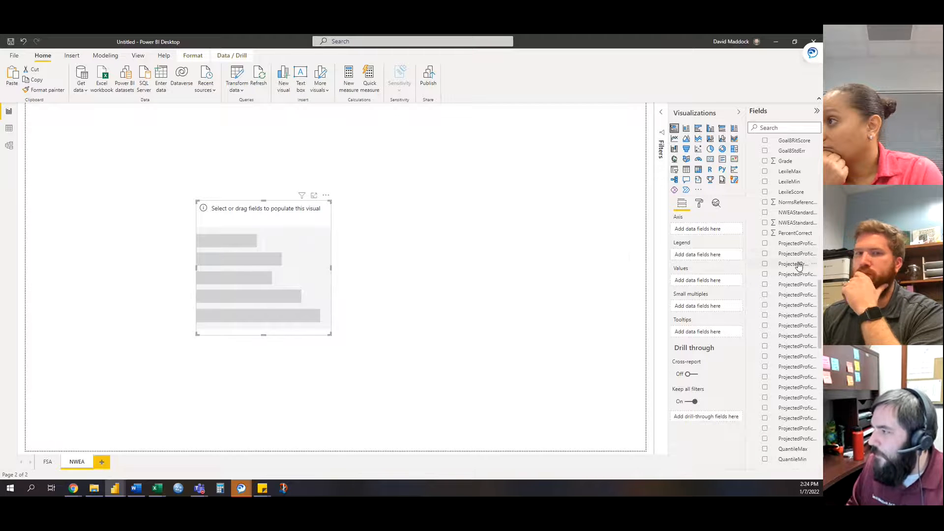
left_click_drag(799, 265, 713, 280)
left_click_drag(782, 266, 712, 229)
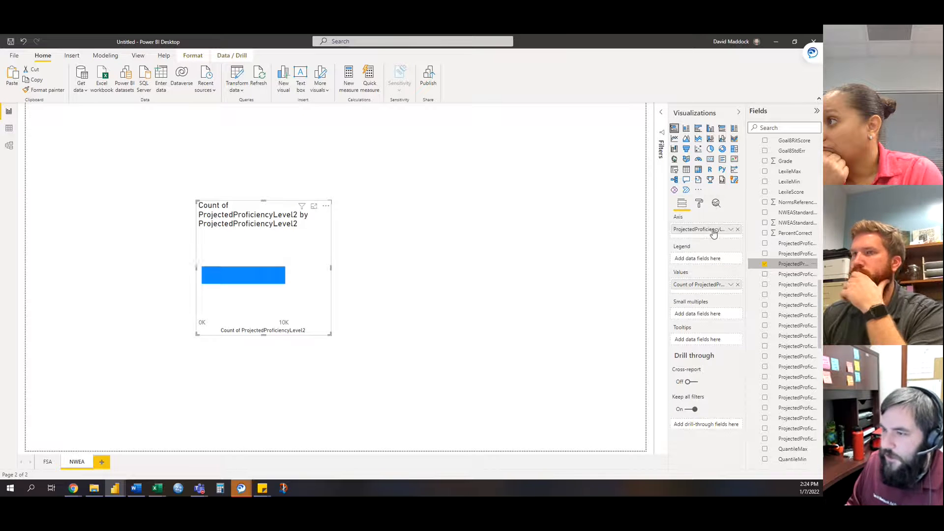
left_click(732, 286)
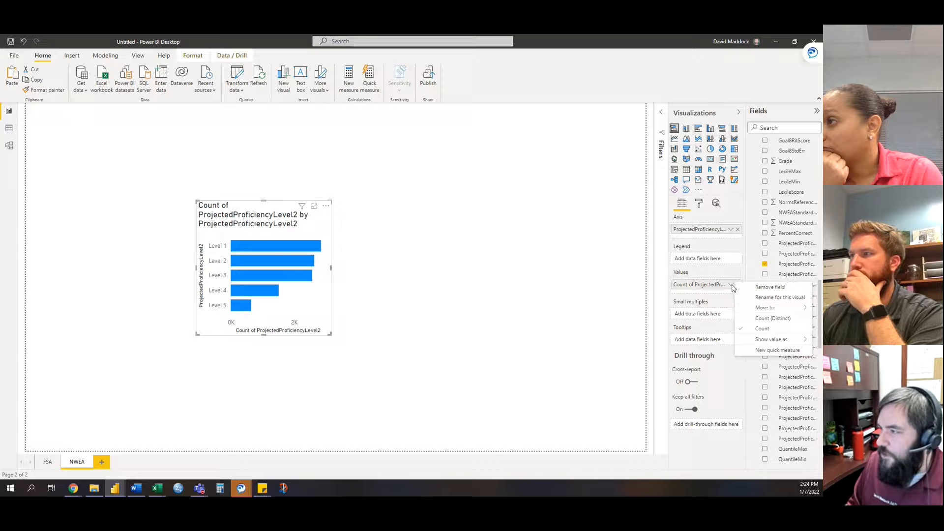
left_click(760, 329)
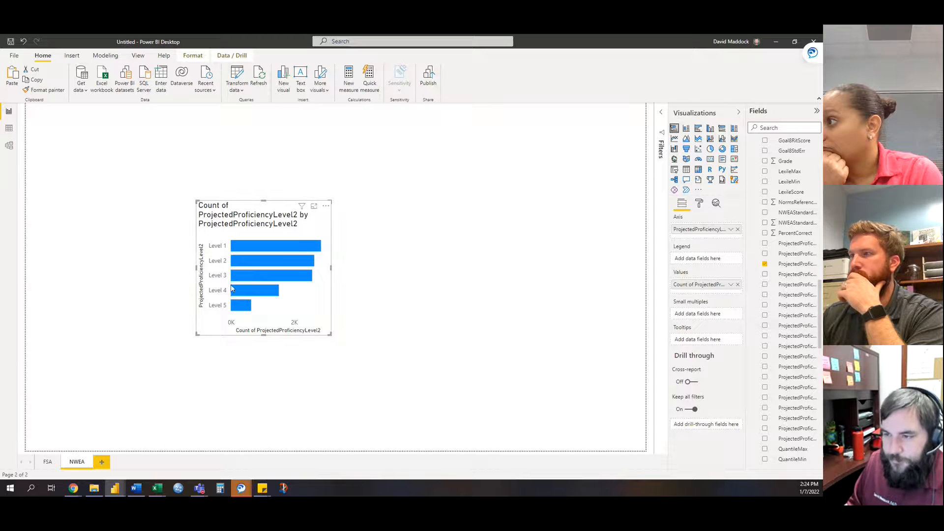
- Change the visual to a clustered column chart, then recheck level values in the BLK8 NWEA workbook
mouse_move(276, 255)
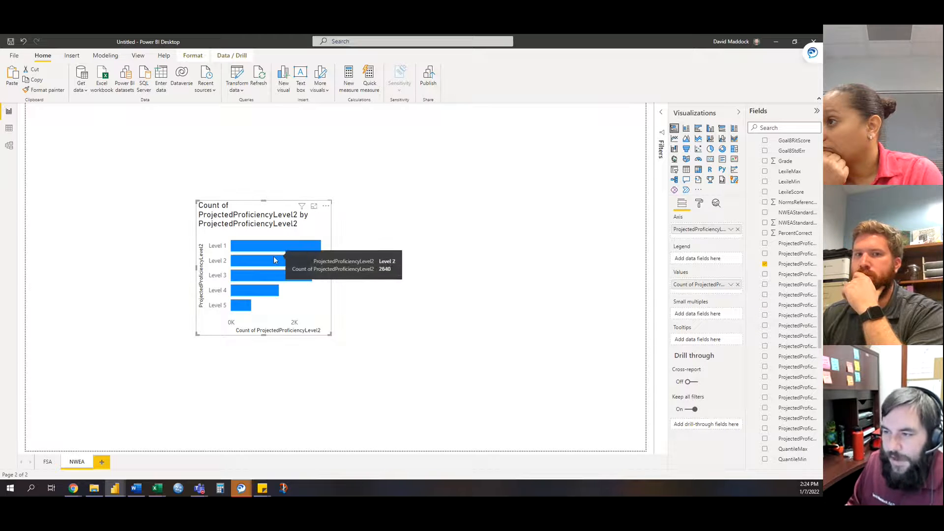
mouse_move(241, 309)
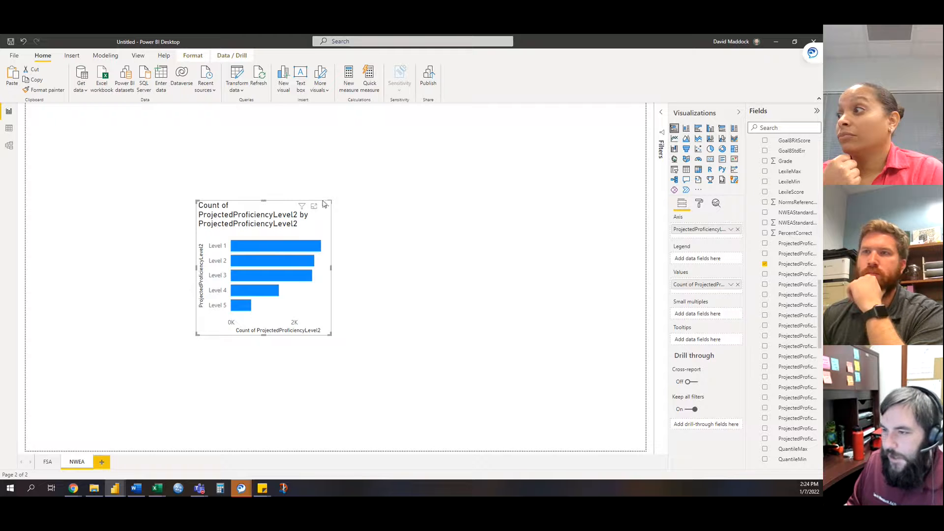
left_click(687, 128)
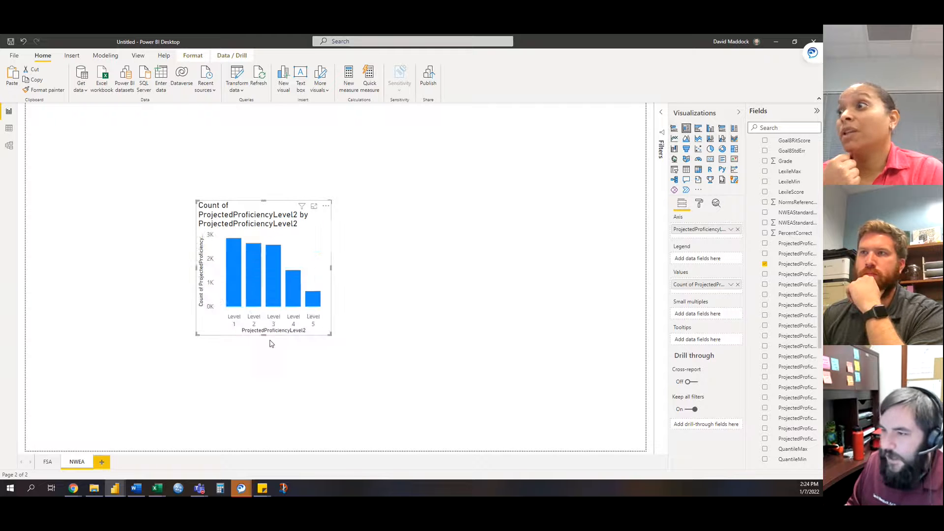
mouse_move(265, 283)
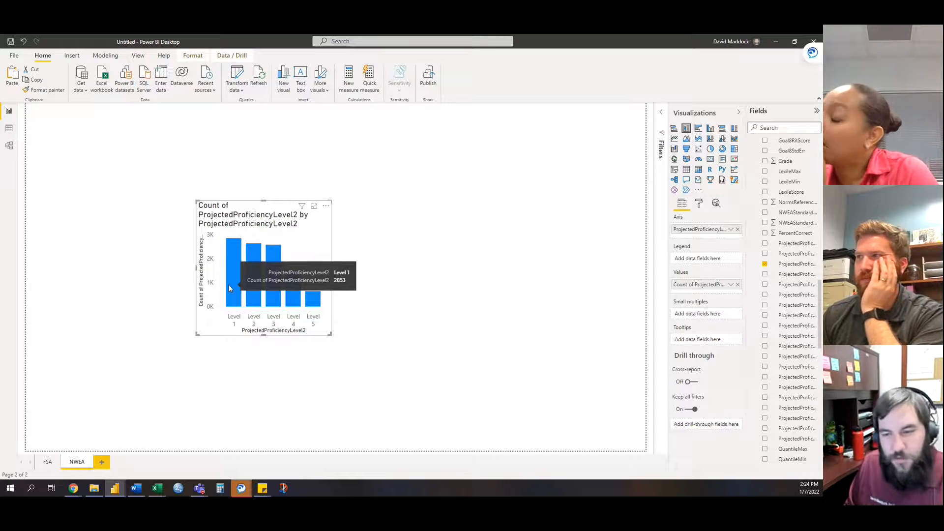
mouse_move(157, 488)
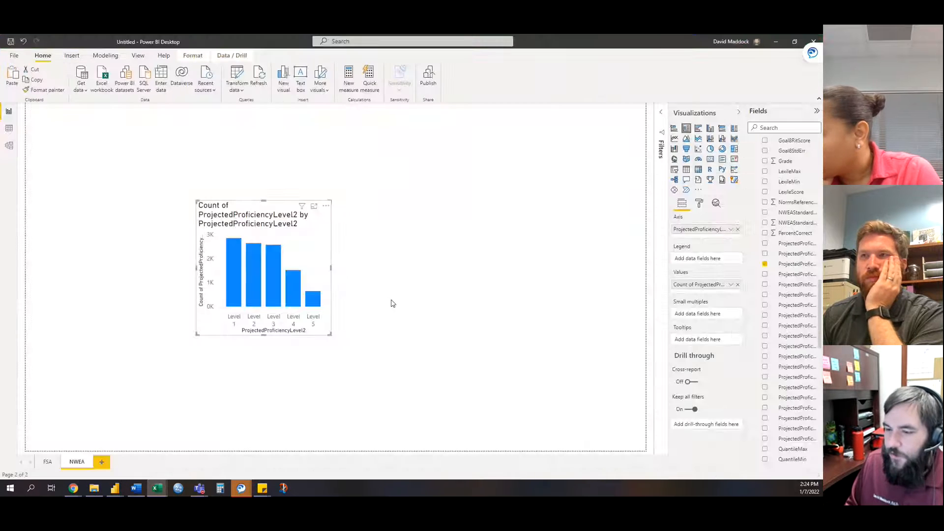
left_click(251, 433)
left_click(347, 247)
- Filter the Excel ProjectedProficiencyLevel2 column to Level 1 only, leaving 2853 of 15156 records
left_click(361, 187)
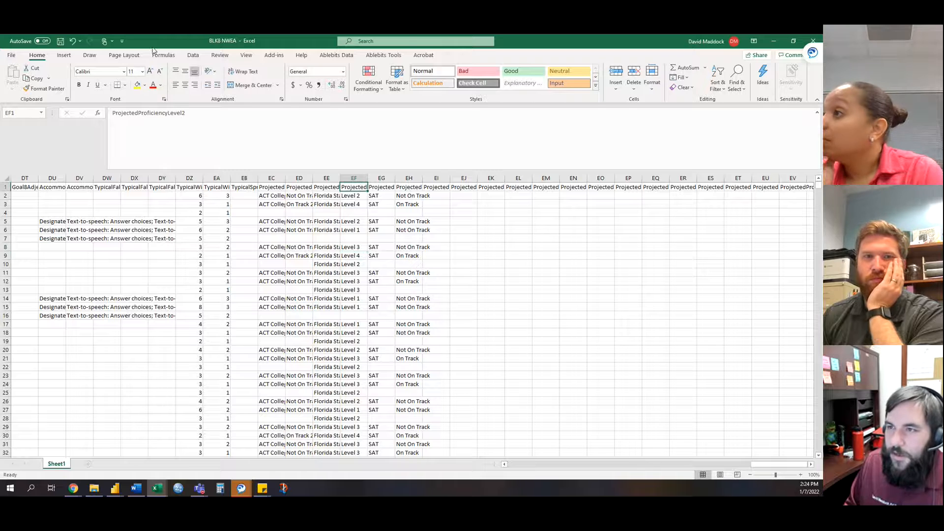
left_click(193, 56)
left_click(366, 76)
left_click(376, 299)
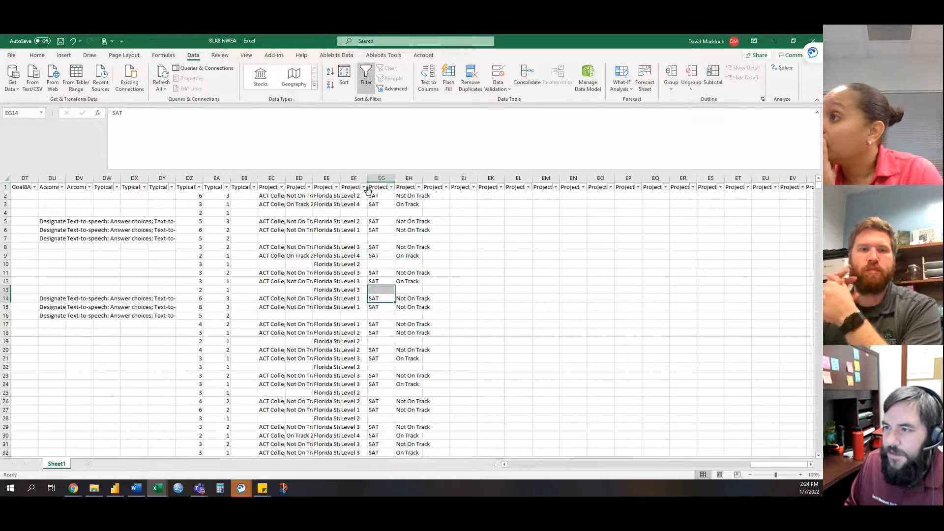
left_click(363, 188)
left_click(294, 288)
left_click(290, 296)
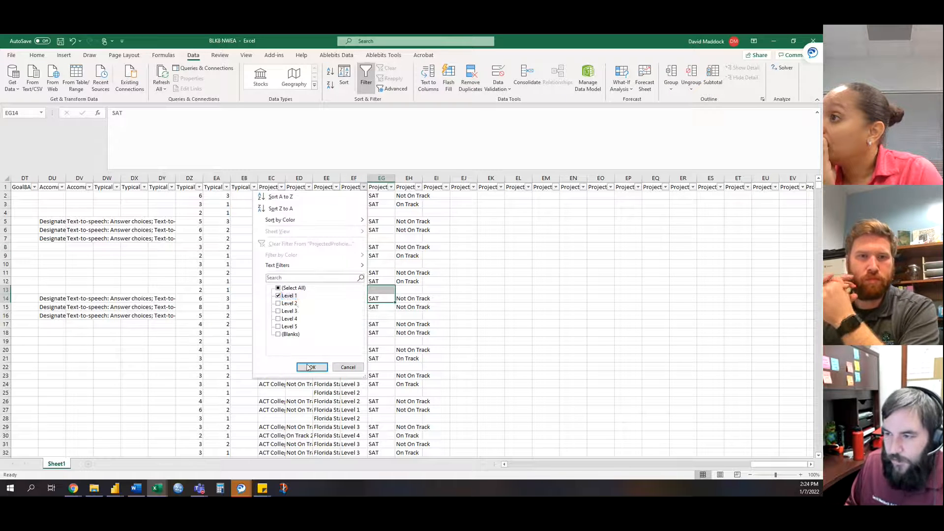
left_click(312, 368)
left_click(353, 180)
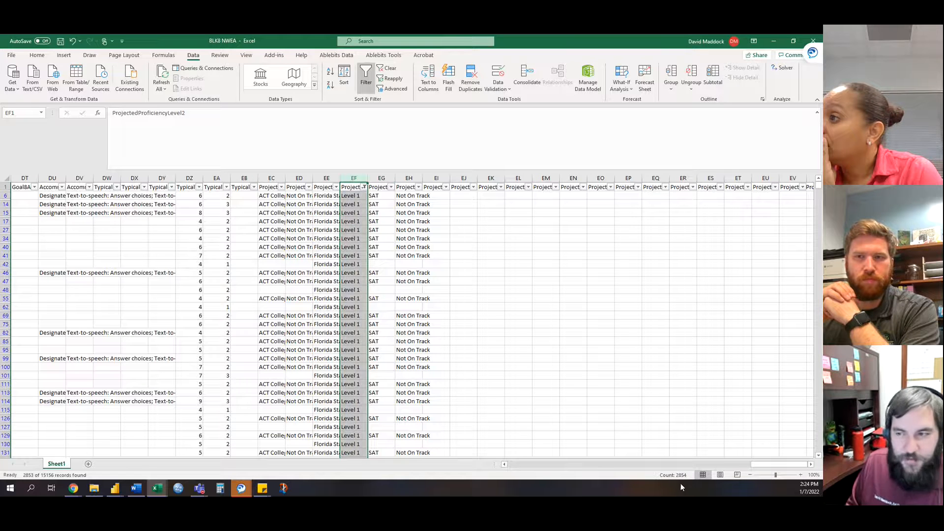
left_click(381, 375)
- Check the Subject and TermName filter lists without changing them, then minimize Excel
left_click_drag(751, 465, 505, 468)
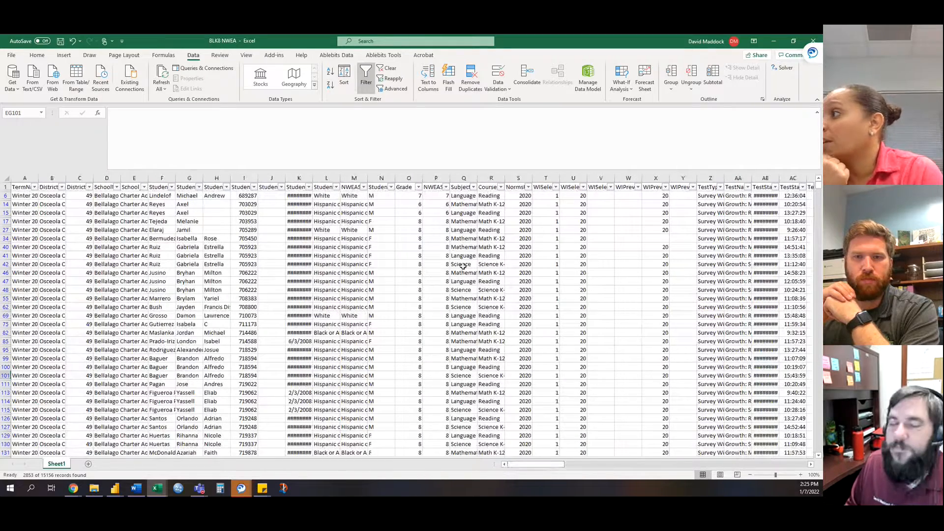
left_click(469, 187)
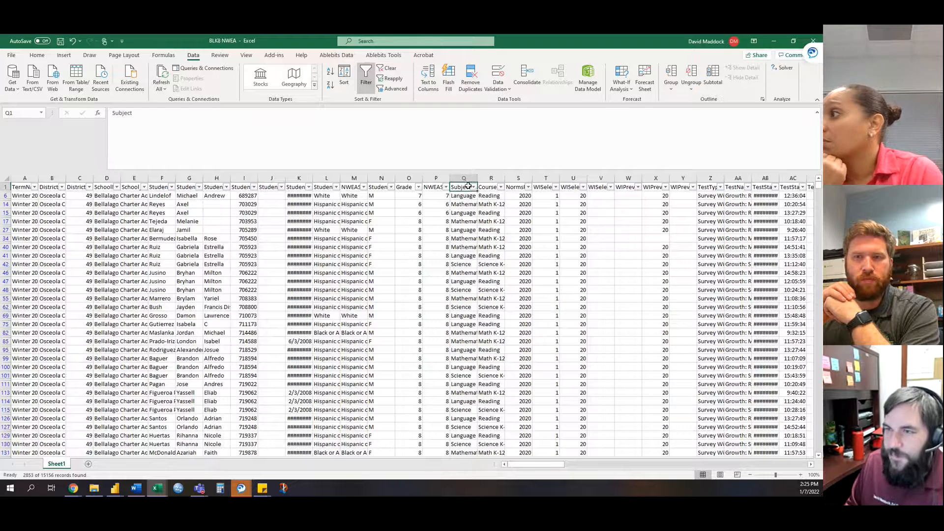
left_click(474, 187)
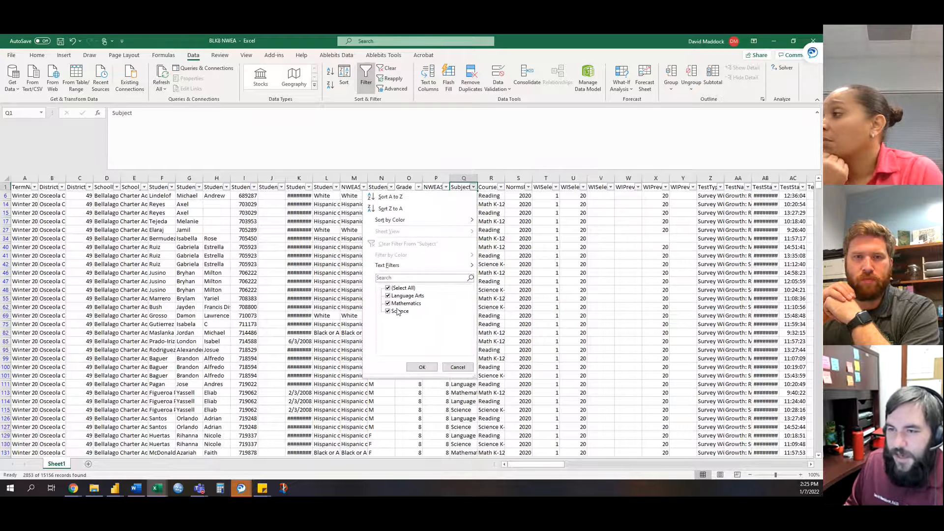
left_click(55, 229)
left_click(33, 186)
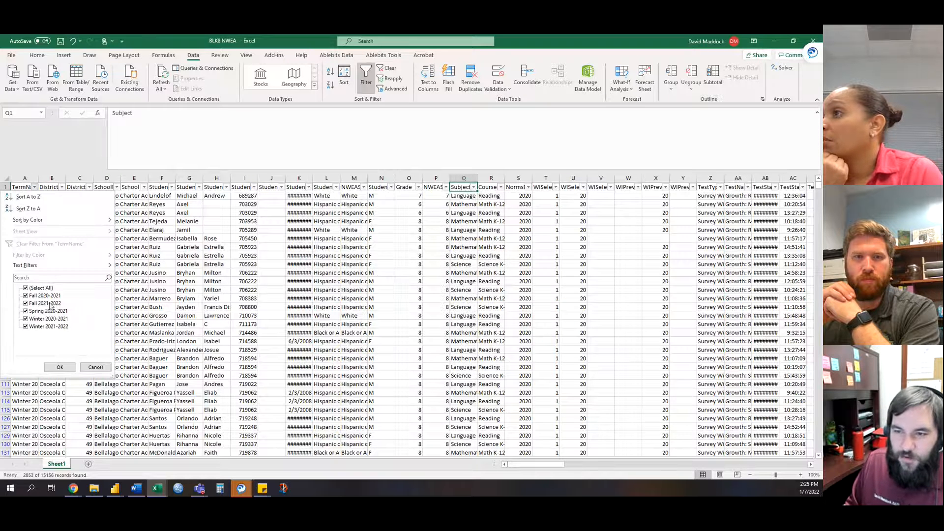
left_click(59, 367)
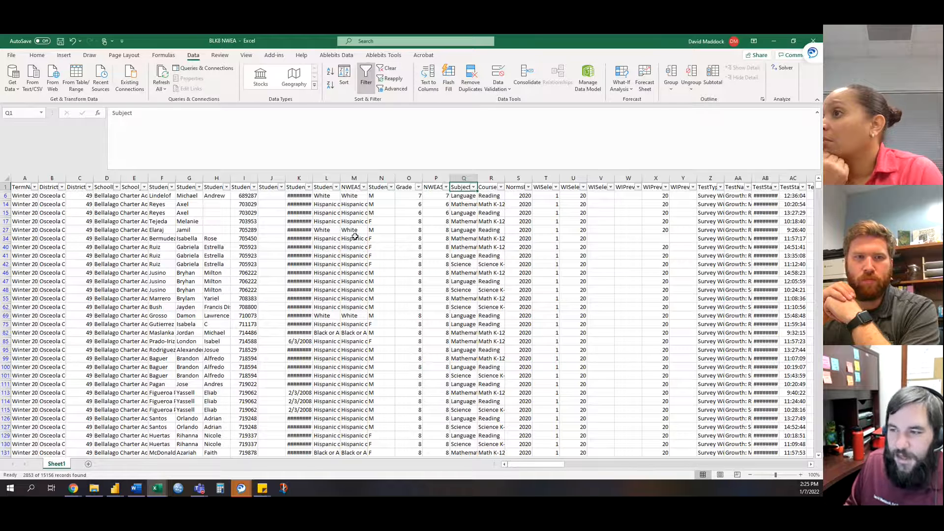
left_click(774, 41)
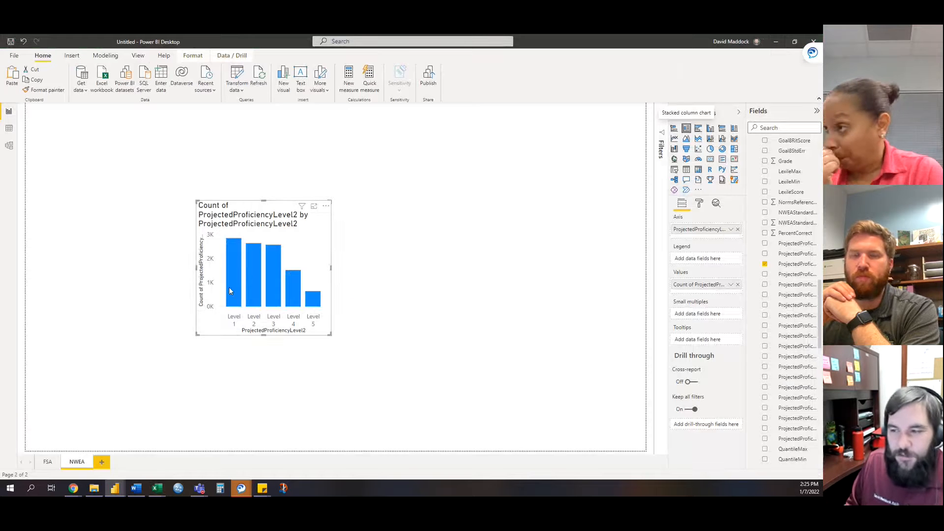
- Expand the Filters pane and confirm in Excel that Language Arts is a Subject value
mouse_move(231, 288)
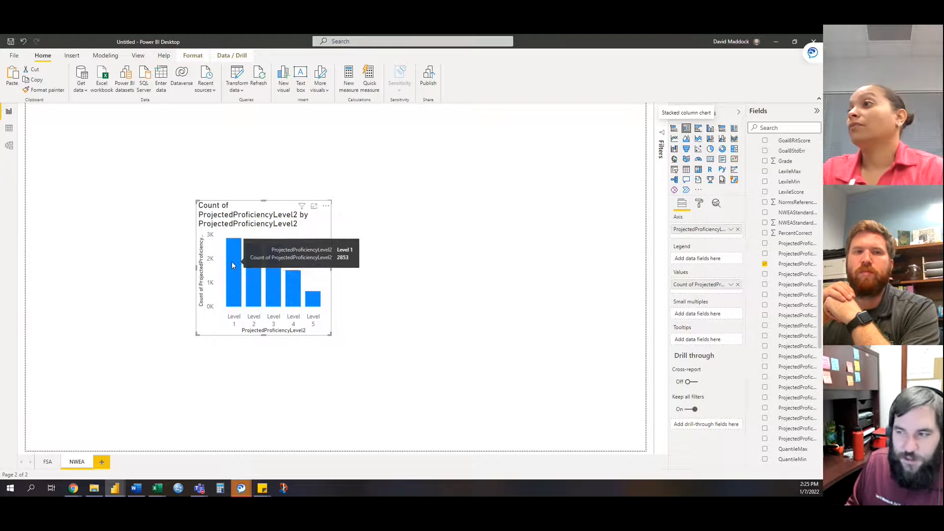
left_click(660, 133)
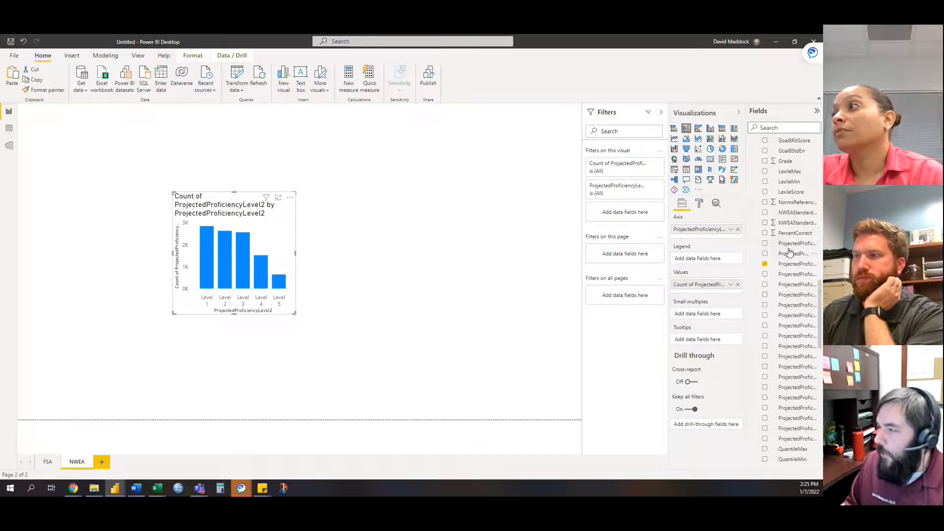
scroll(789, 252, "down", 3)
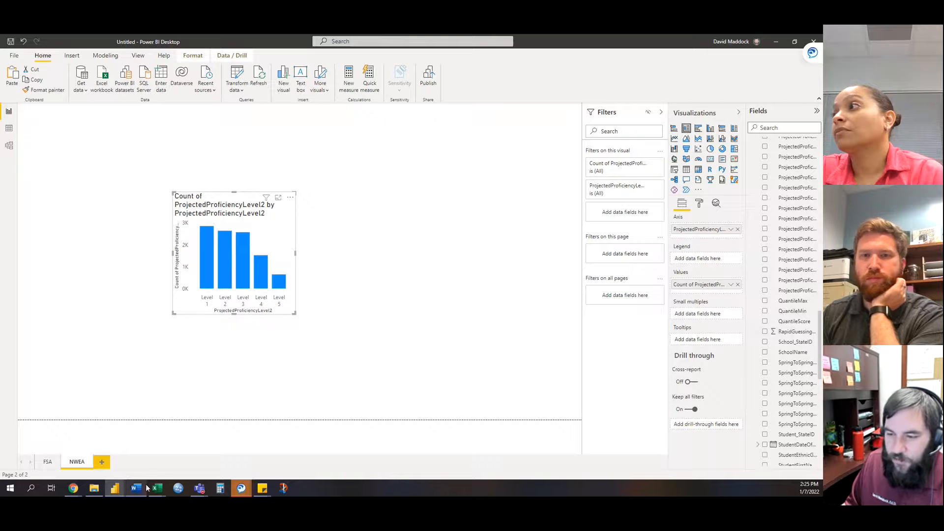
mouse_move(157, 489)
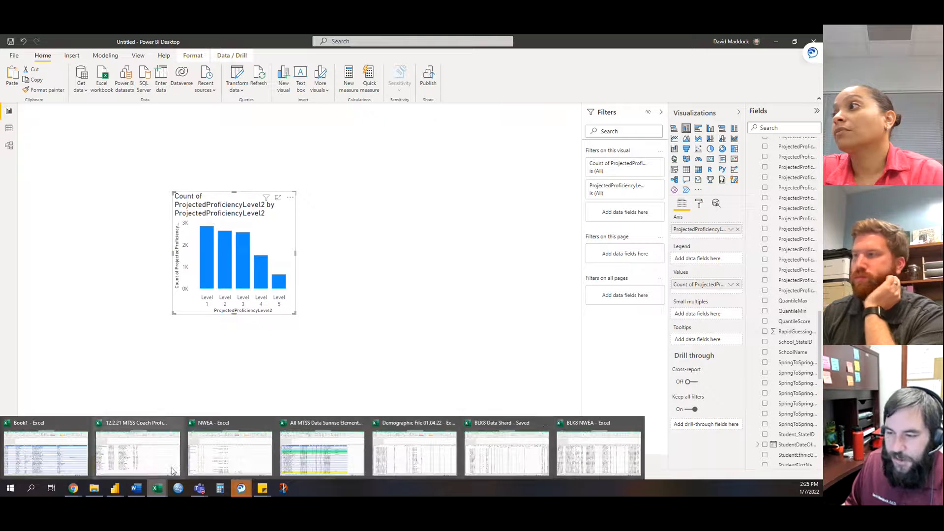
left_click(598, 454)
left_click(460, 187)
left_click(459, 223)
left_click(458, 264)
left_click(460, 204)
left_click(462, 196)
left_click(464, 189)
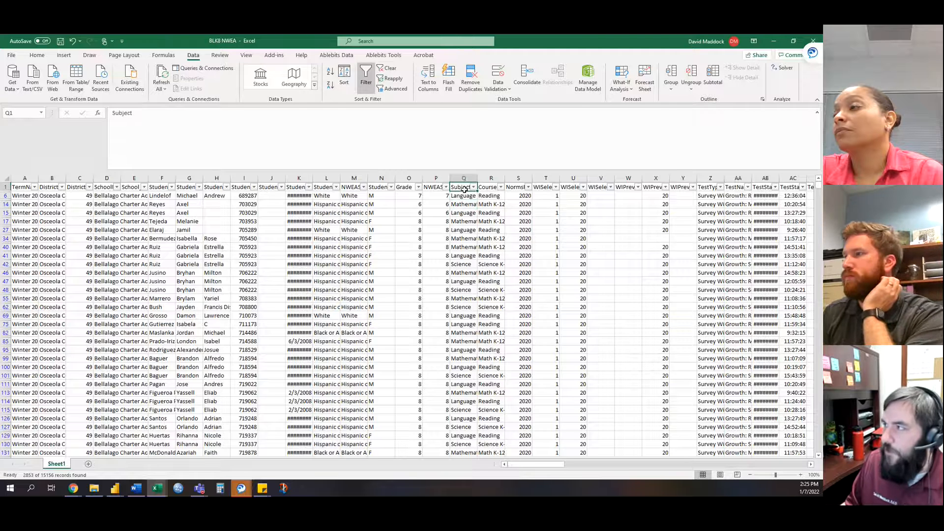
left_click(773, 41)
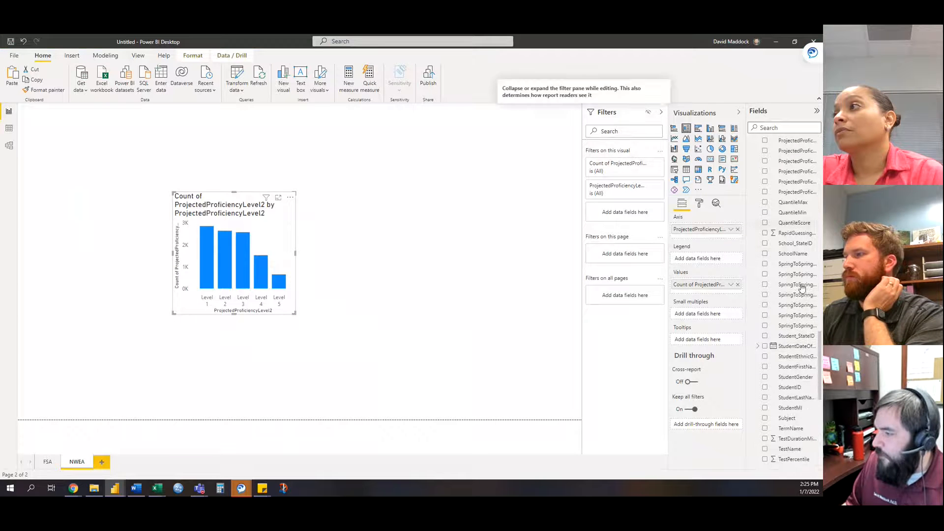
- Add a Subject filter to the chart set to Language Arts only
left_click_drag(795, 423, 629, 212)
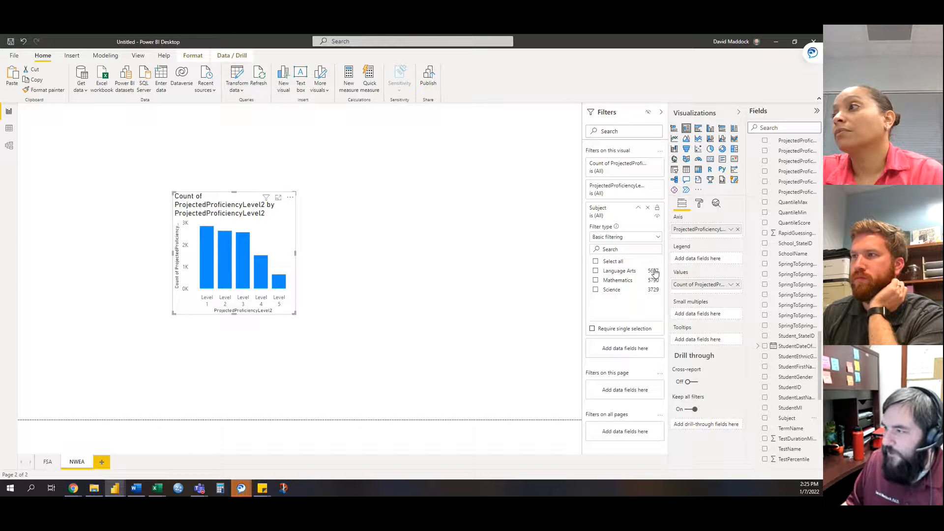
left_click(595, 270)
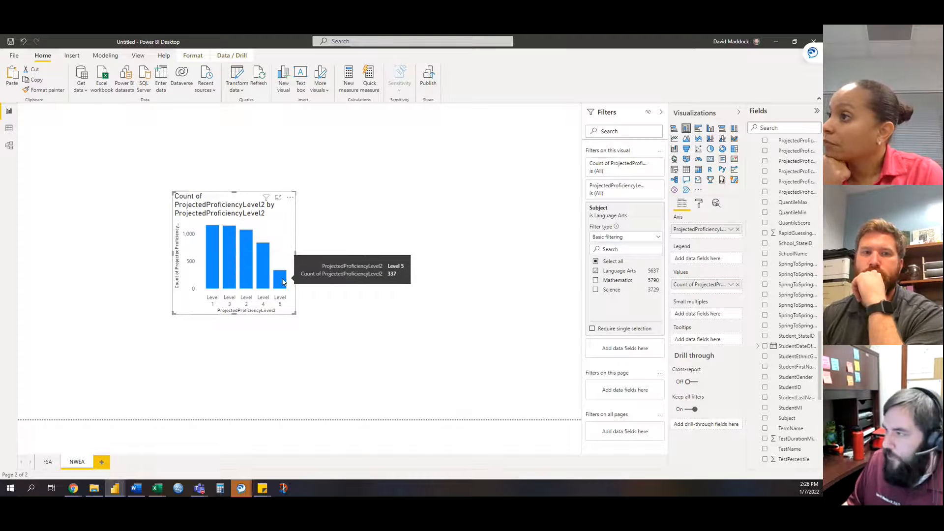
mouse_move(113, 492)
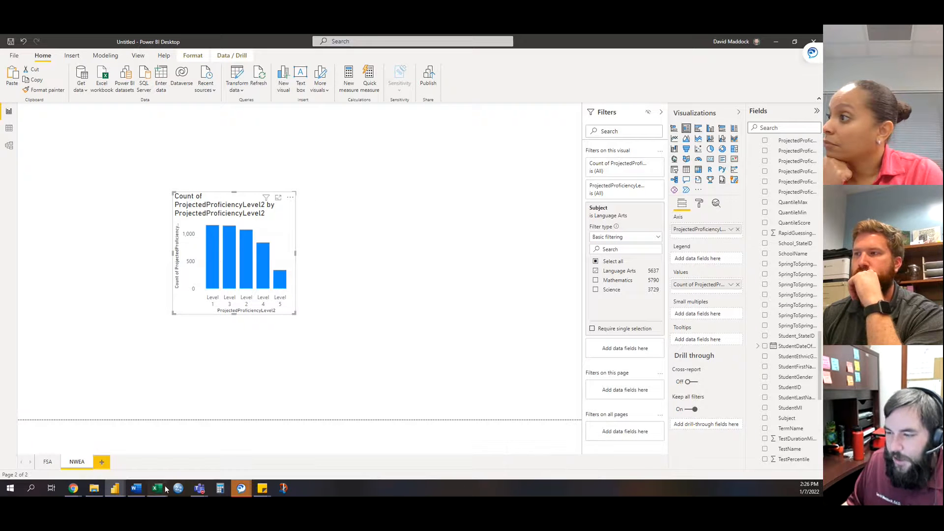
- Review the TermName values in column A of the BLK8 NWEA workbook, then minimize Excel
mouse_move(157, 489)
left_click(607, 440)
left_click(20, 187)
left_click(26, 247)
left_click(27, 297)
left_click(27, 339)
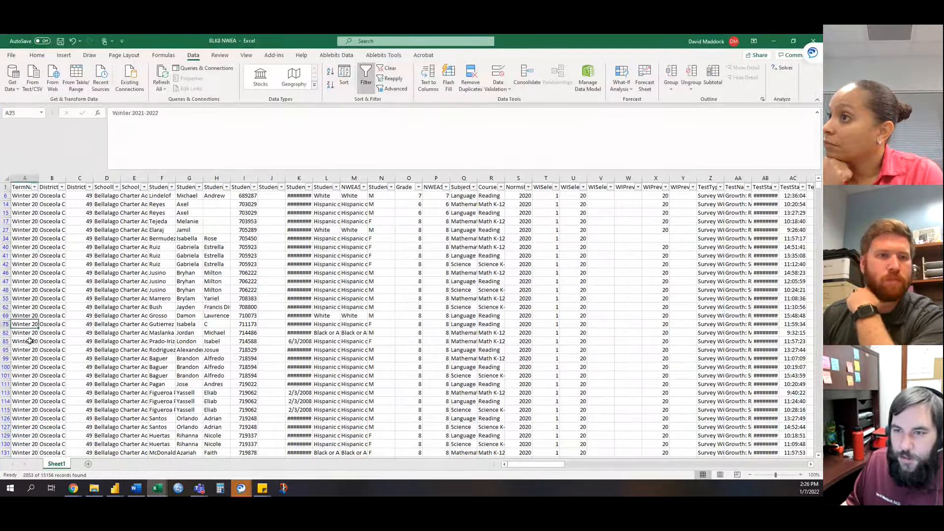
left_click(20, 187)
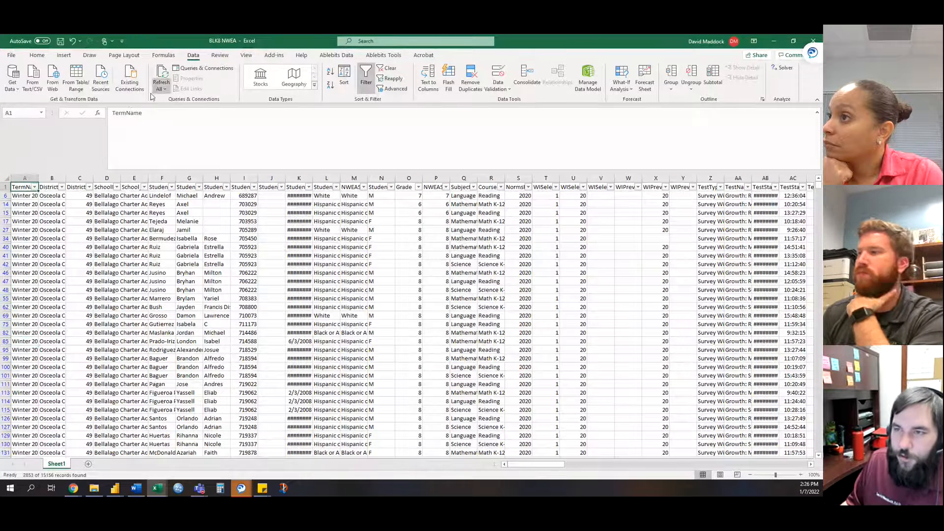
left_click_drag(118, 113, 149, 116)
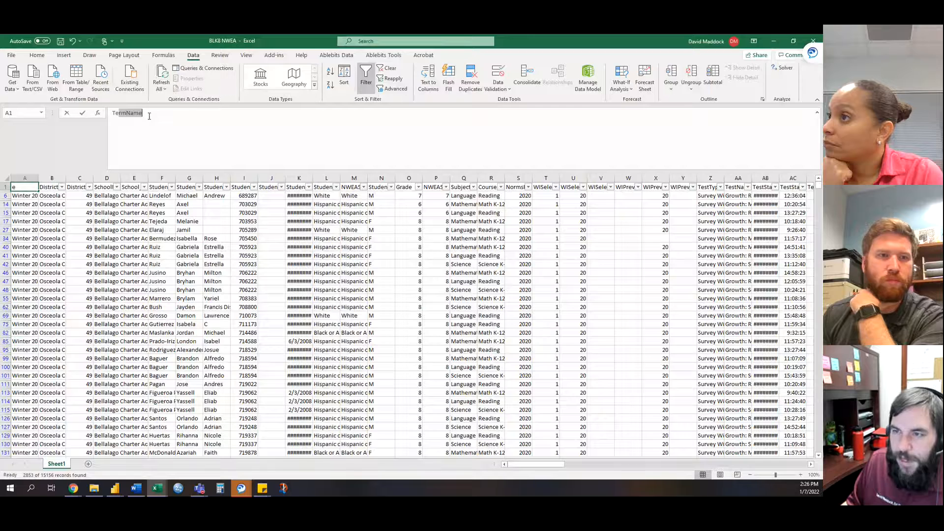
left_click(80, 196)
left_click(778, 41)
- Add a TermName filter to the NWEA chart, leaving all six terms selected
scroll(794, 356, "down", 2)
left_click_drag(790, 379, 607, 345)
scroll(622, 438, "down", 1)
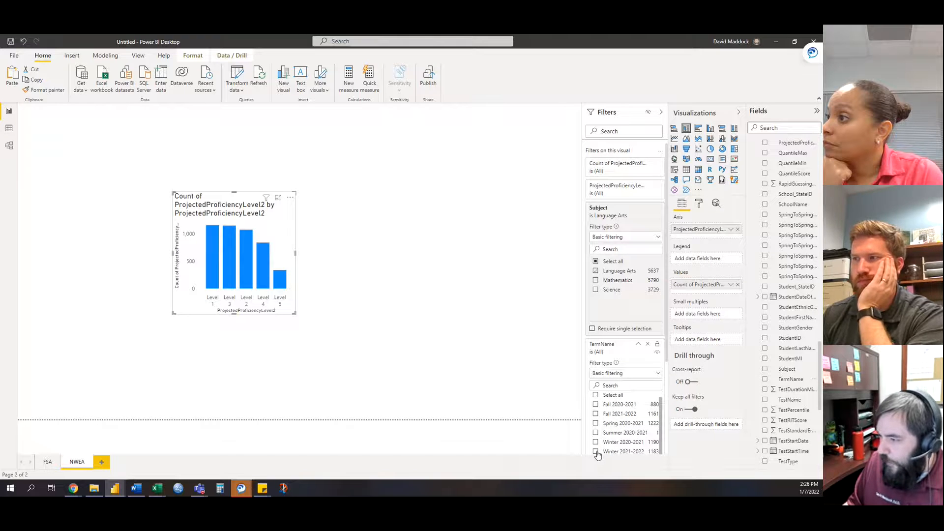
- Set the TermName filter to Winter 2021-2022, collapse the card, and glance at the FSA page
left_click(596, 452)
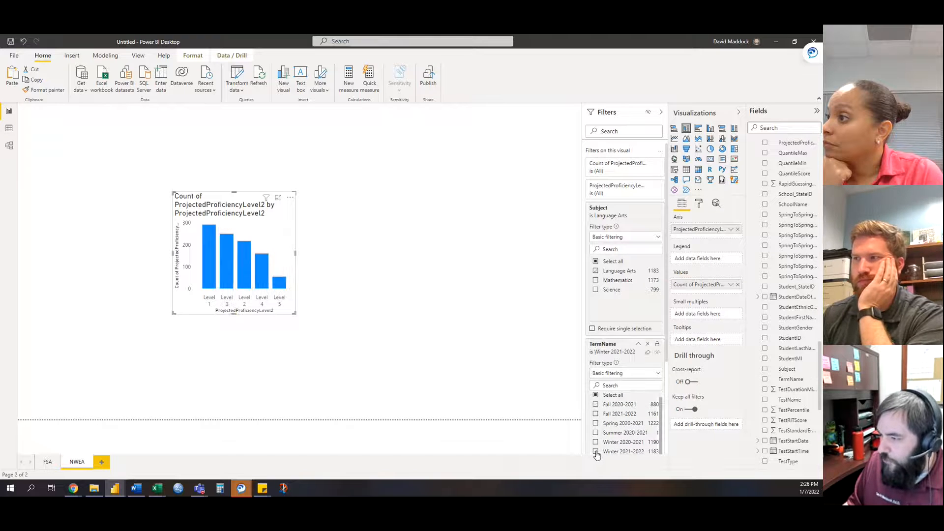
left_click(638, 346)
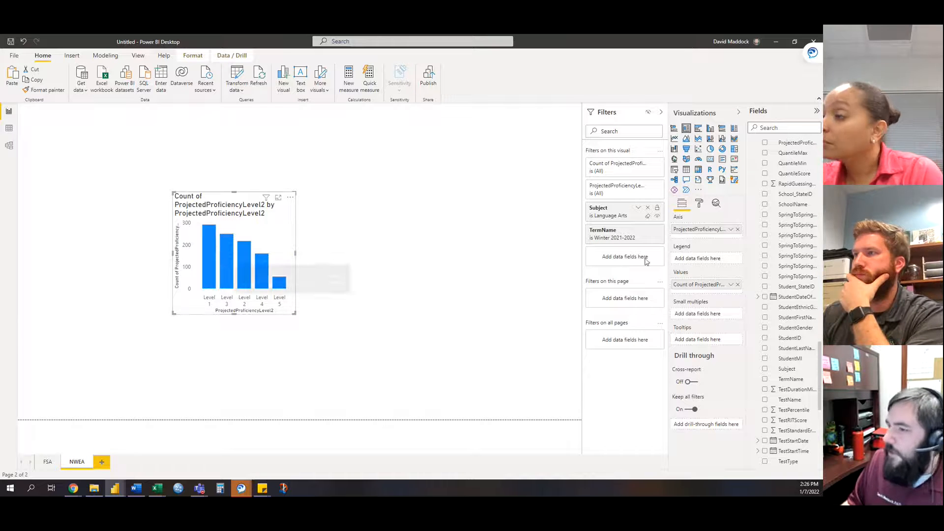
left_click(48, 462)
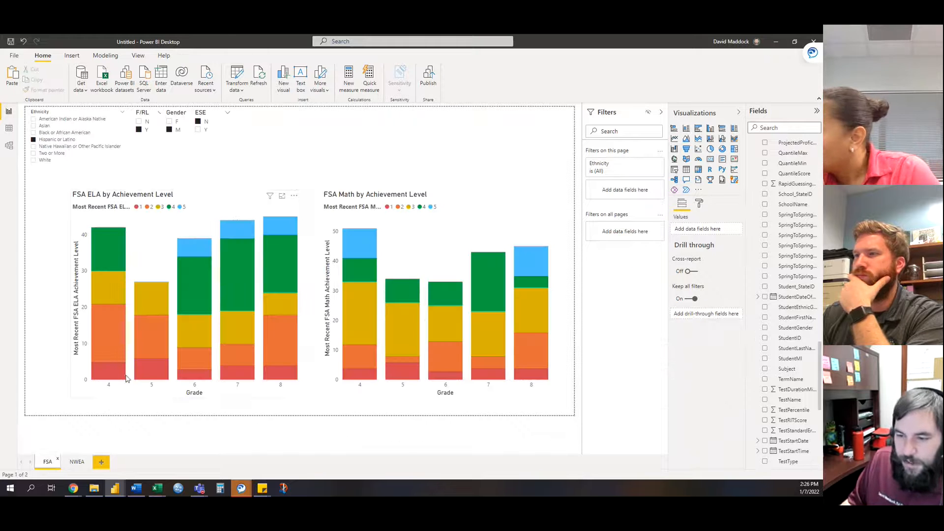
left_click(77, 462)
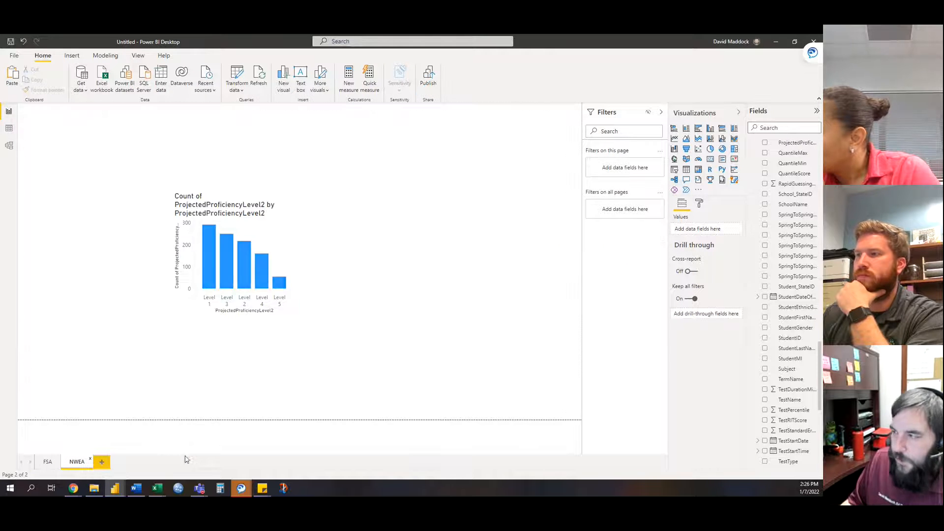
left_click(266, 197)
- Move ProjectedProficiencyLevel2 to the Legend and put Demographic Grade on the Axis
left_click_drag(701, 230, 699, 258)
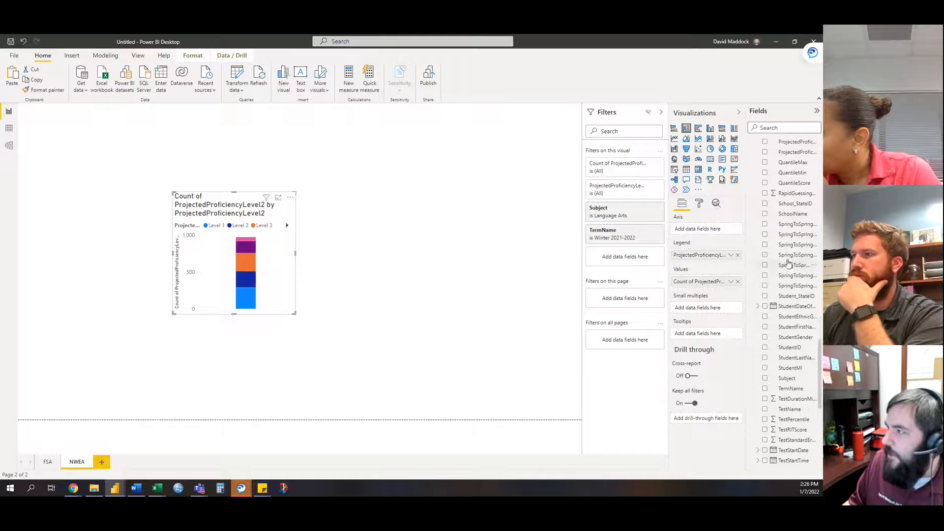
scroll(788, 264, "up", 5)
scroll(788, 266, "up", 15)
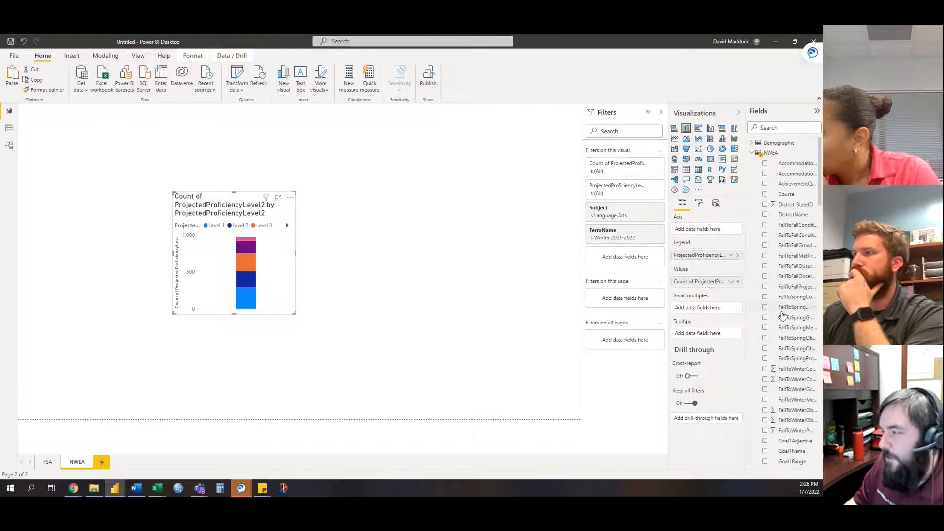
left_click(753, 153)
left_click(751, 143)
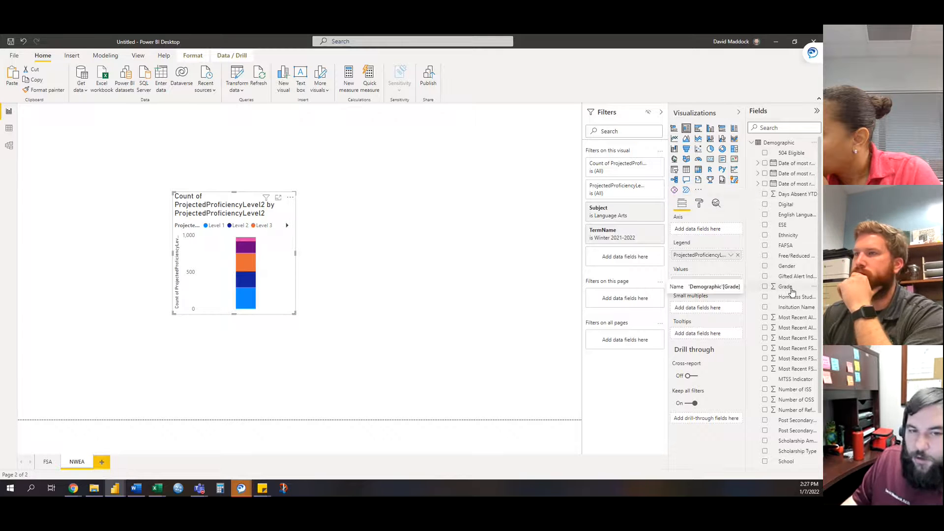
left_click_drag(793, 290, 716, 230)
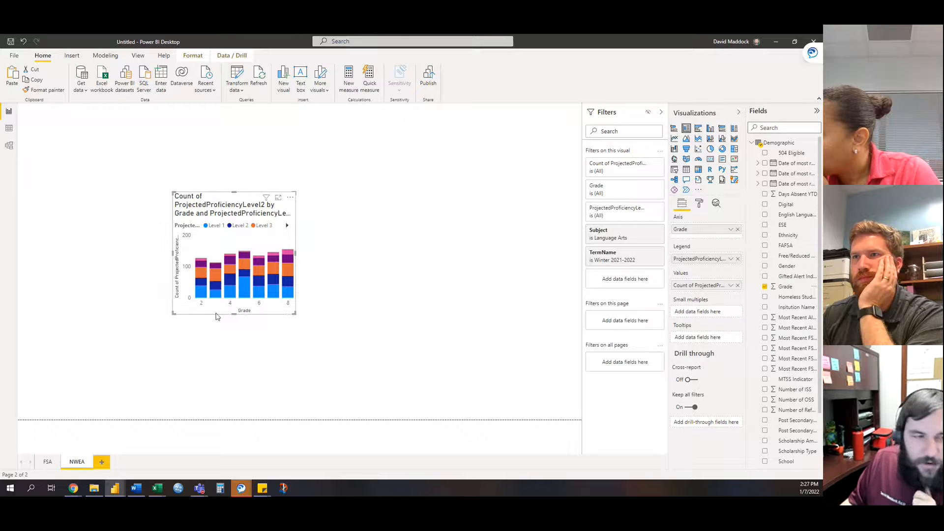
- Enlarge the chart so its full title and legend are visible
mouse_move(205, 294)
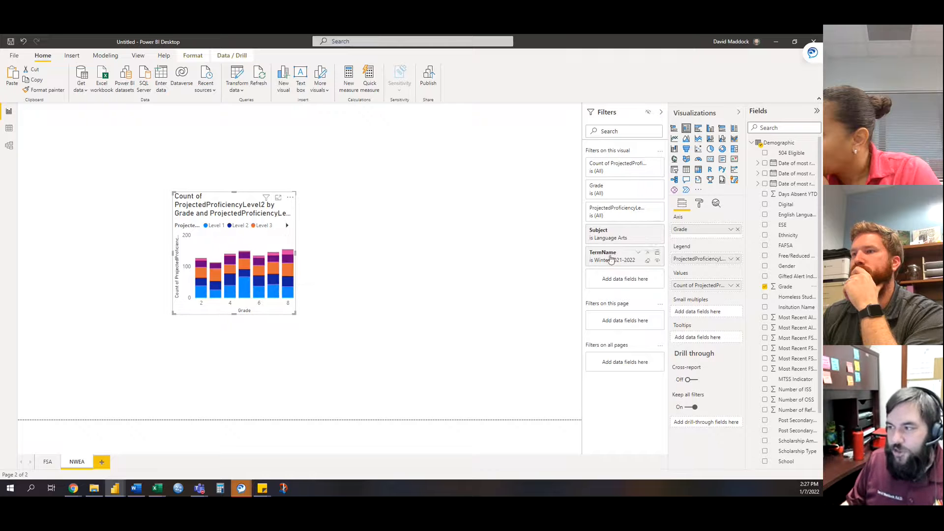
left_click_drag(294, 314, 501, 384)
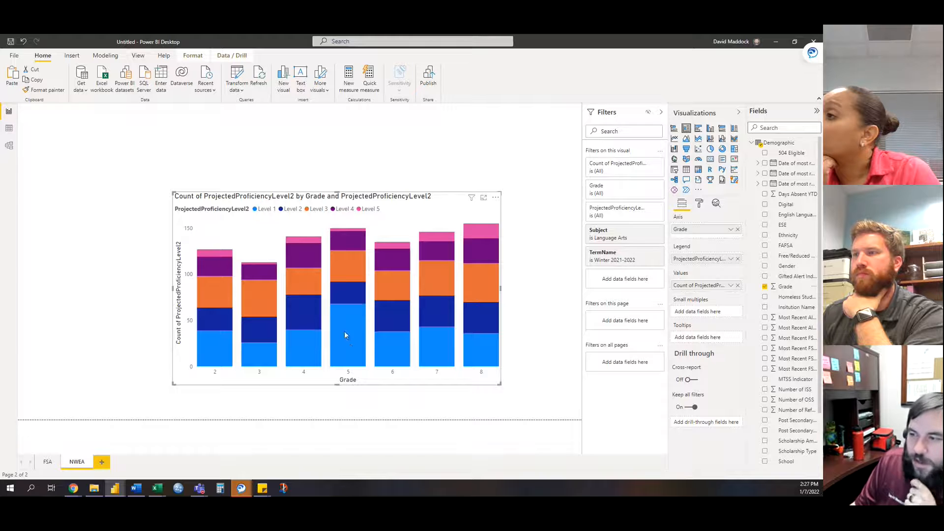
mouse_move(352, 343)
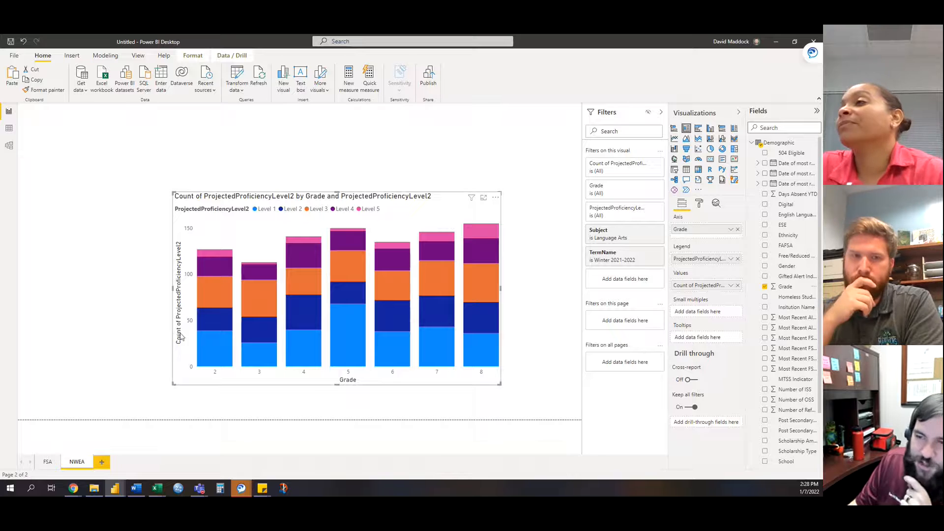
- Switch off the Y axis title in the chart's Format settings, keeping the axis values
left_click(699, 204)
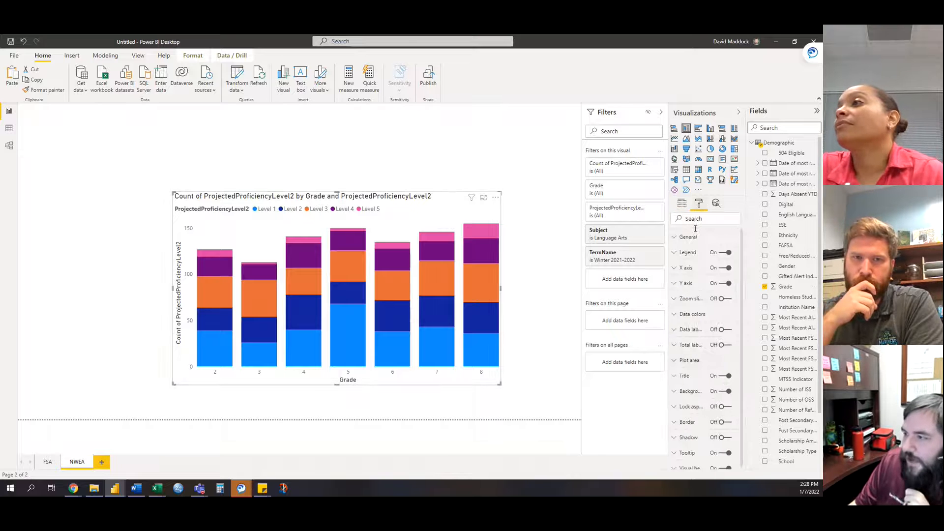
left_click(724, 283)
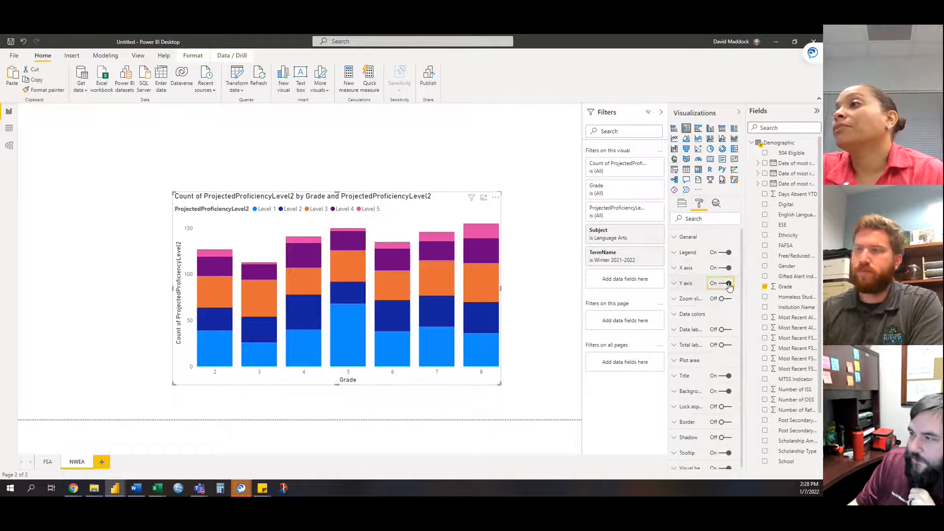
left_click(723, 283)
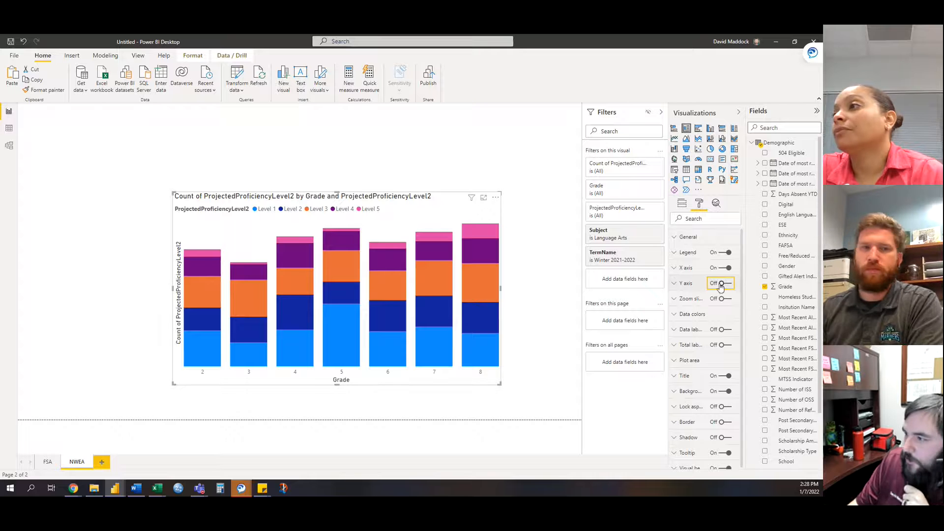
left_click(680, 285)
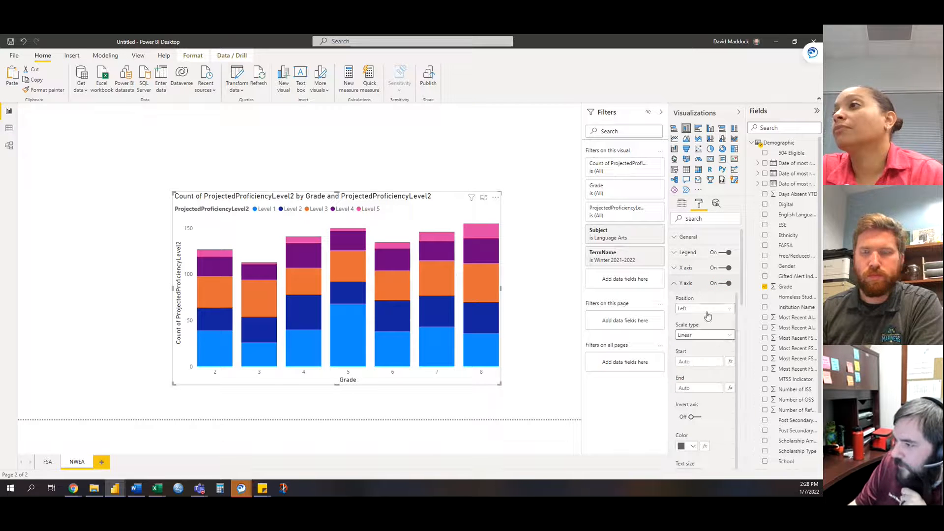
scroll(703, 413, "down", 5)
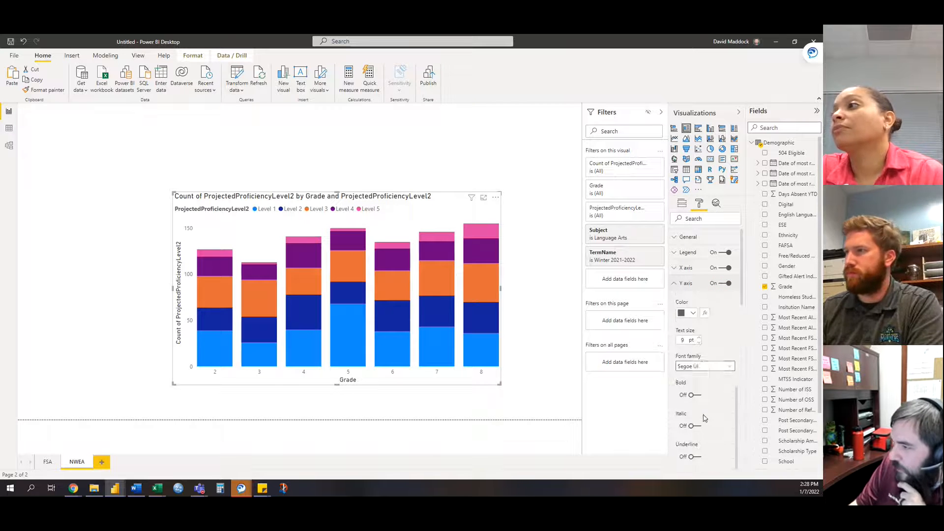
scroll(710, 370, "down", 3)
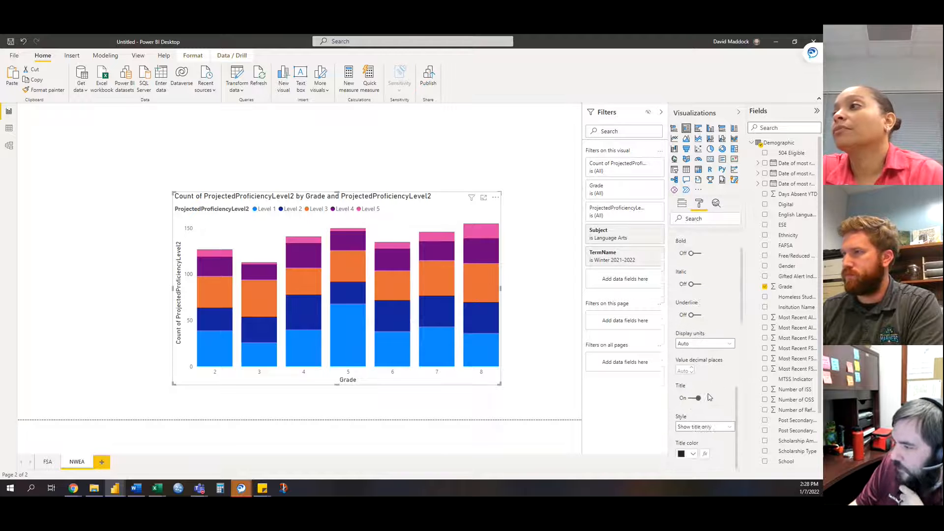
left_click(698, 386)
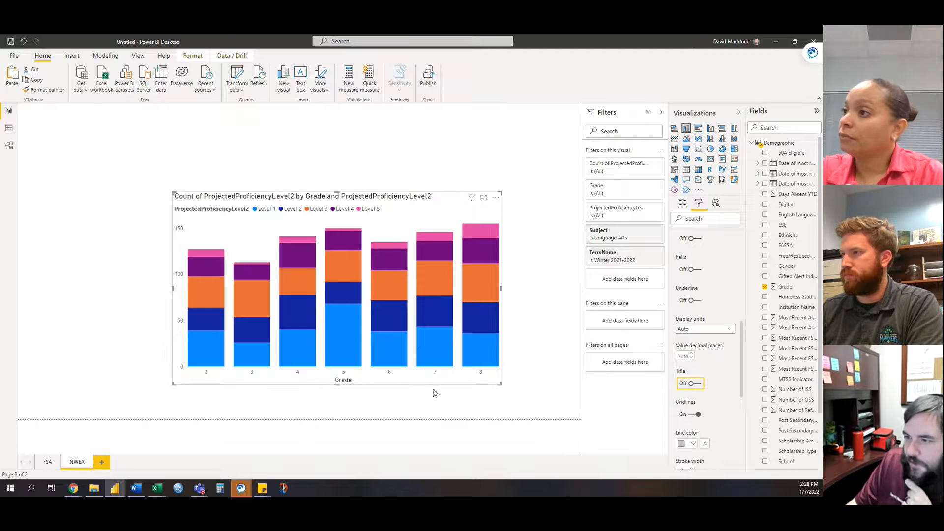
scroll(691, 320, "up", 5)
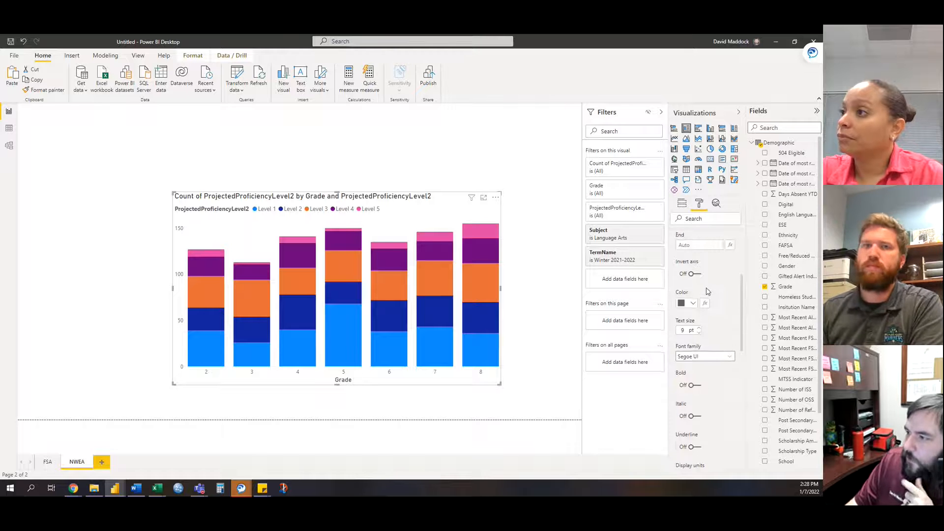
- Colour Levels 1–5 red, orange, gold, green and light blue in Data colors
left_click(685, 283)
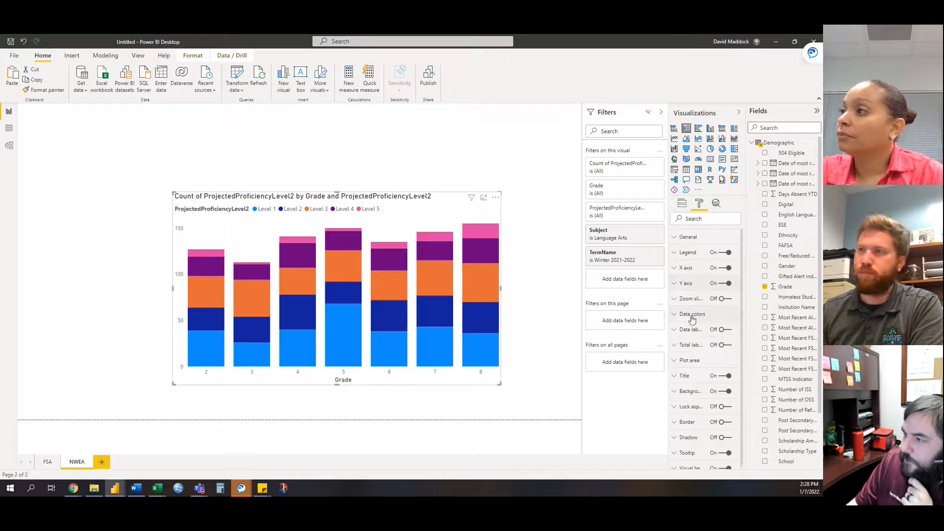
left_click(684, 315)
left_click(693, 340)
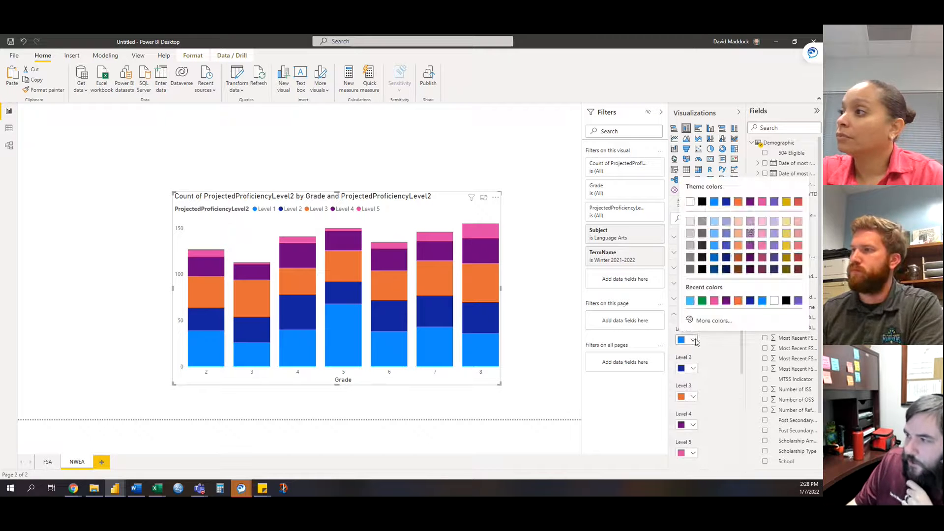
left_click(798, 201)
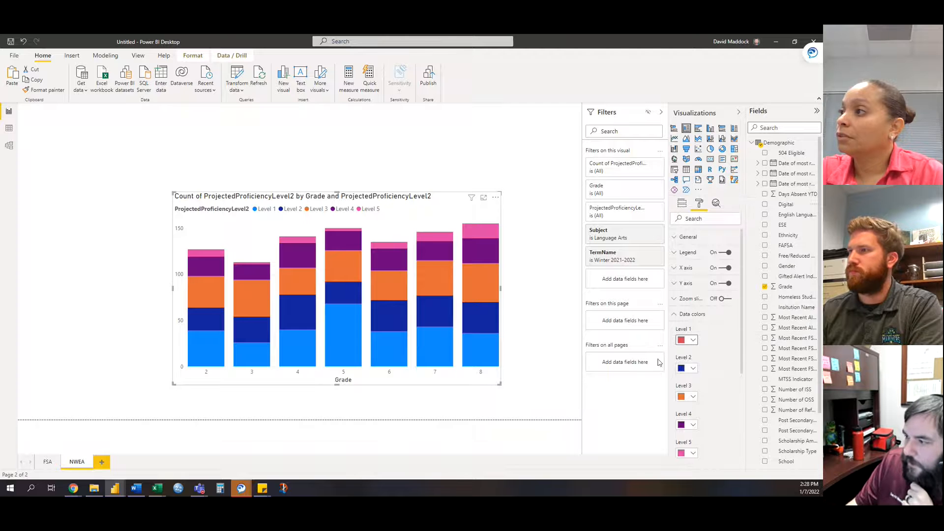
left_click(693, 339)
left_click(739, 230)
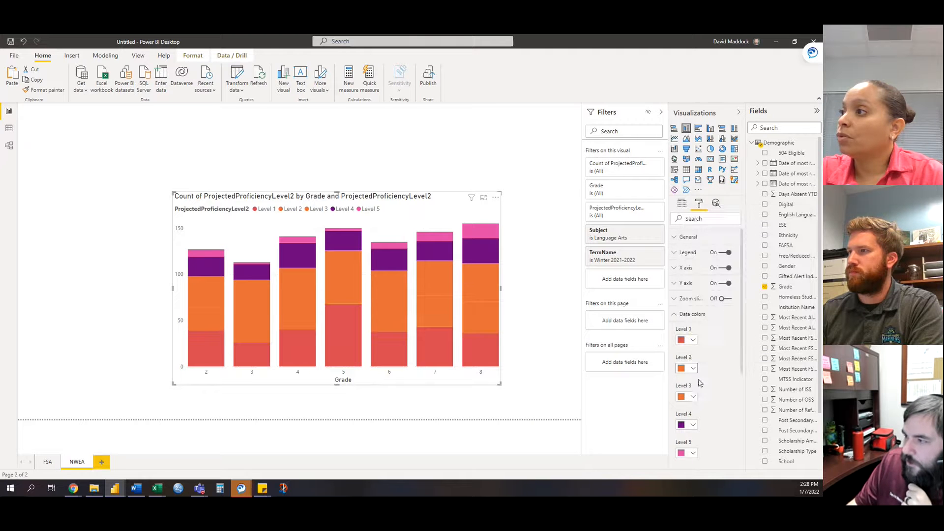
left_click(693, 396)
left_click(786, 258)
scroll(704, 345, "down", 1)
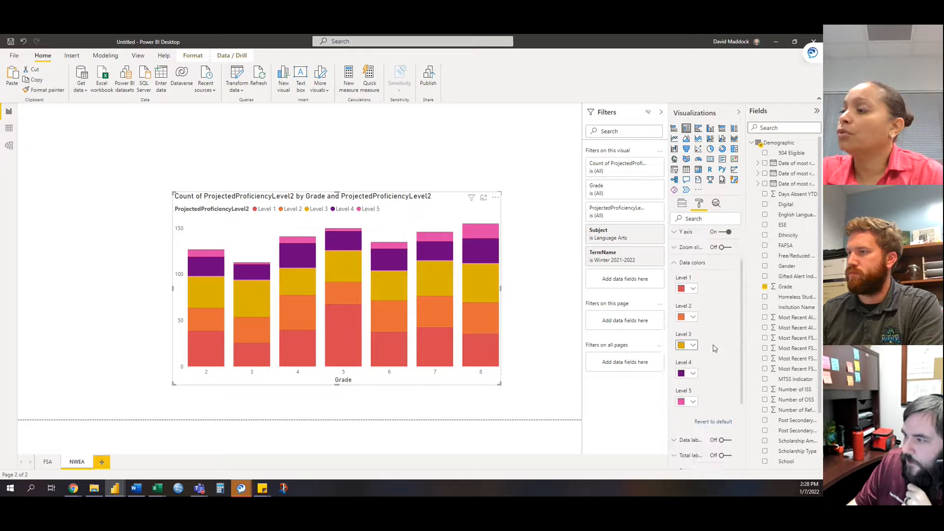
left_click(693, 373)
left_click(738, 334)
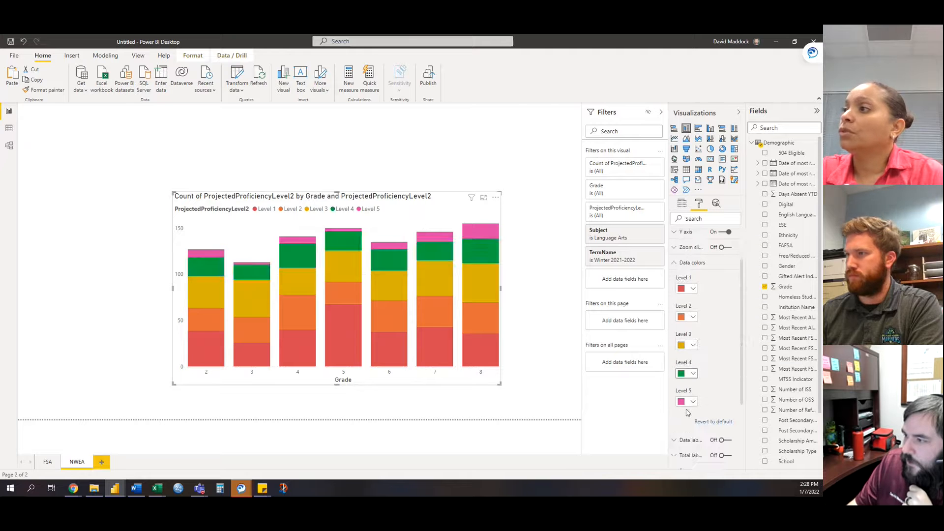
left_click(693, 401)
left_click(738, 363)
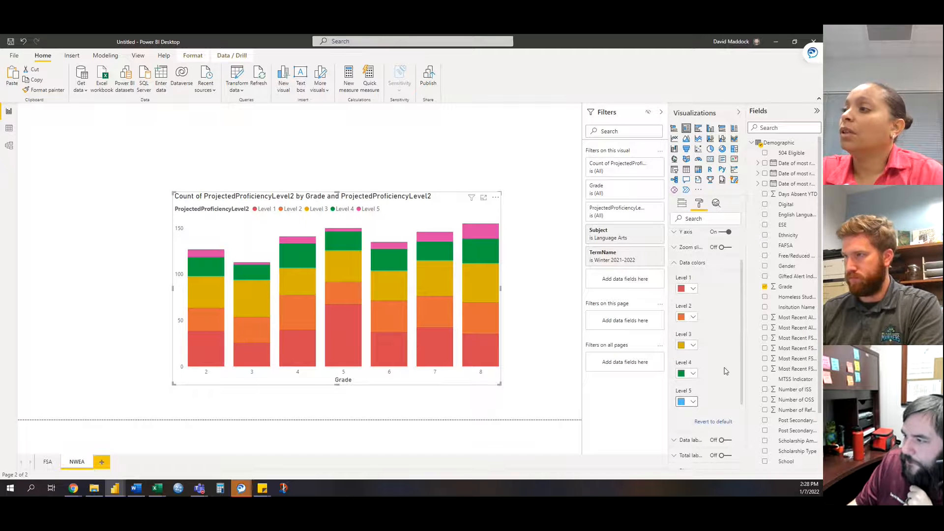
- Compare the new colours against the FSA page, then reselect the NWEA chart
left_click(551, 364)
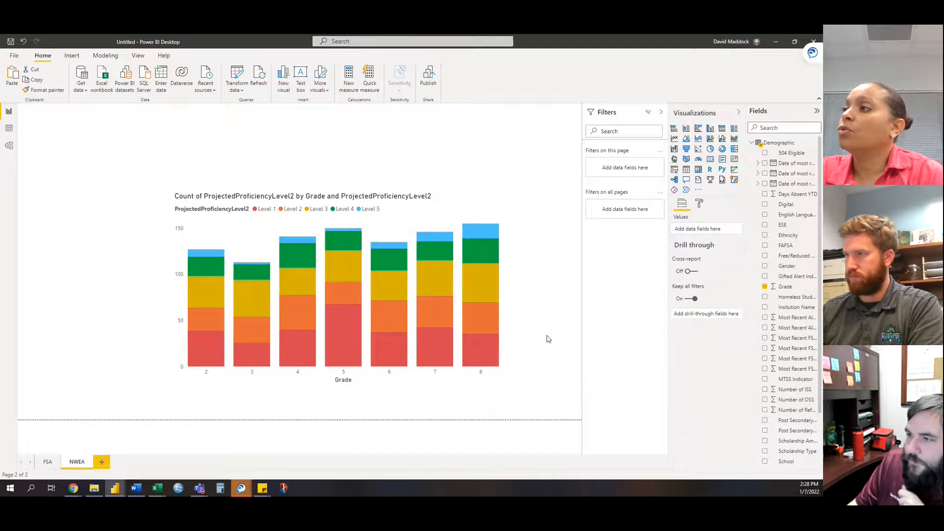
left_click(46, 463)
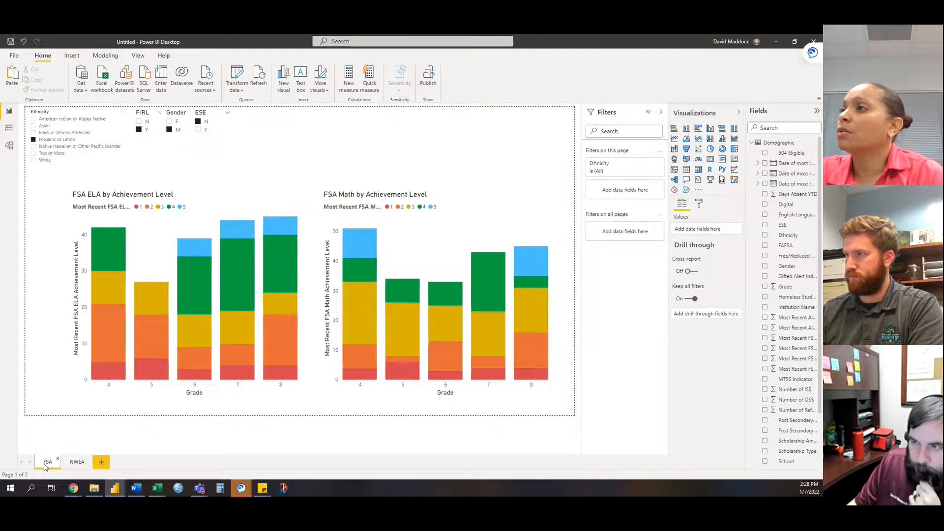
left_click(75, 465)
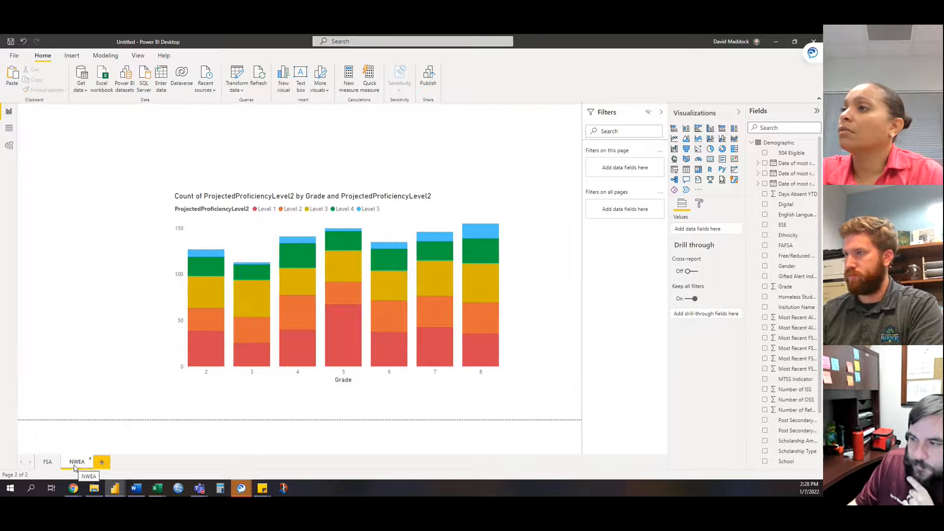
left_click(46, 464)
left_click(77, 464)
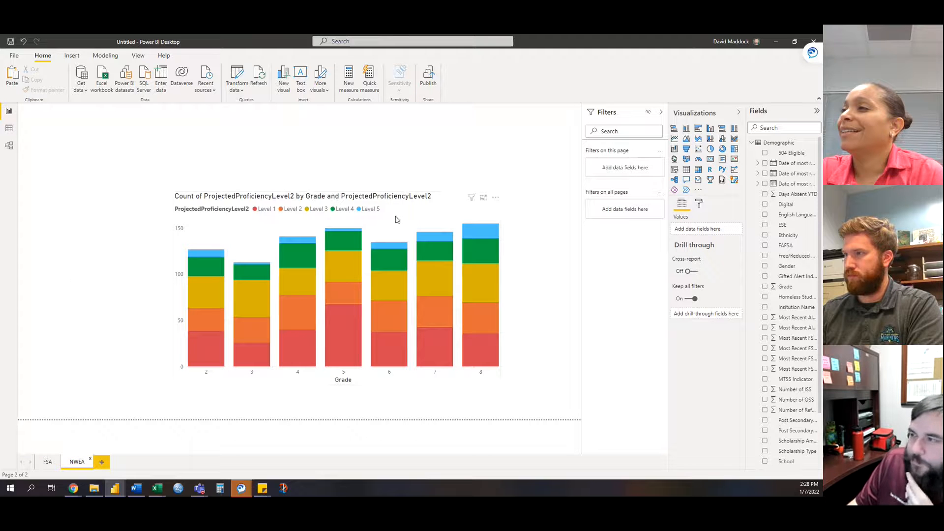
left_click(699, 203)
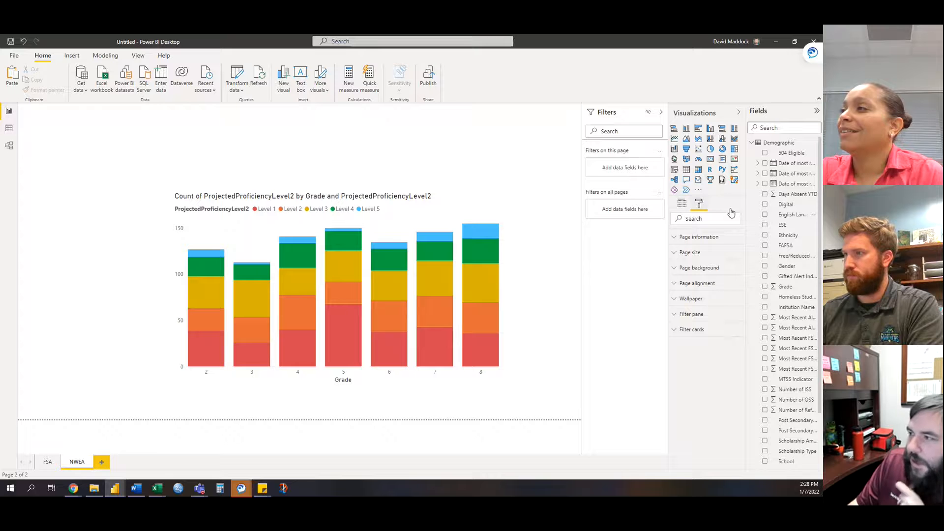
left_click(441, 199)
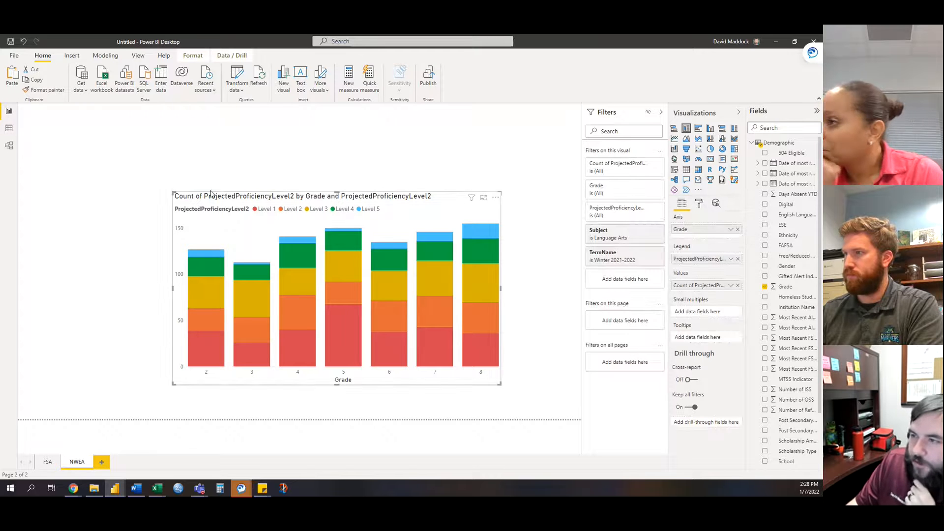
- Retitle the chart 'NWEA FSA Predictions'
left_click(700, 204)
left_click(706, 376)
left_click(696, 401)
type("NWEA")
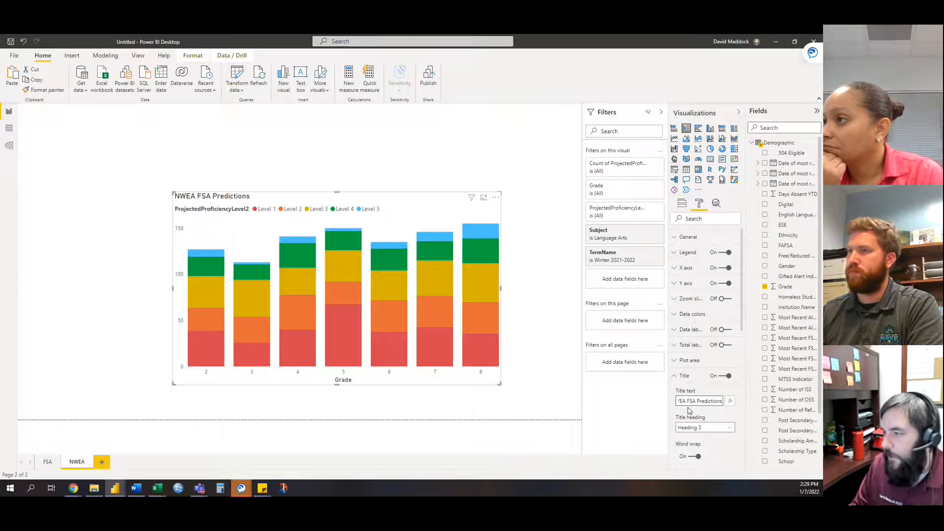
scroll(702, 412, "down", 4)
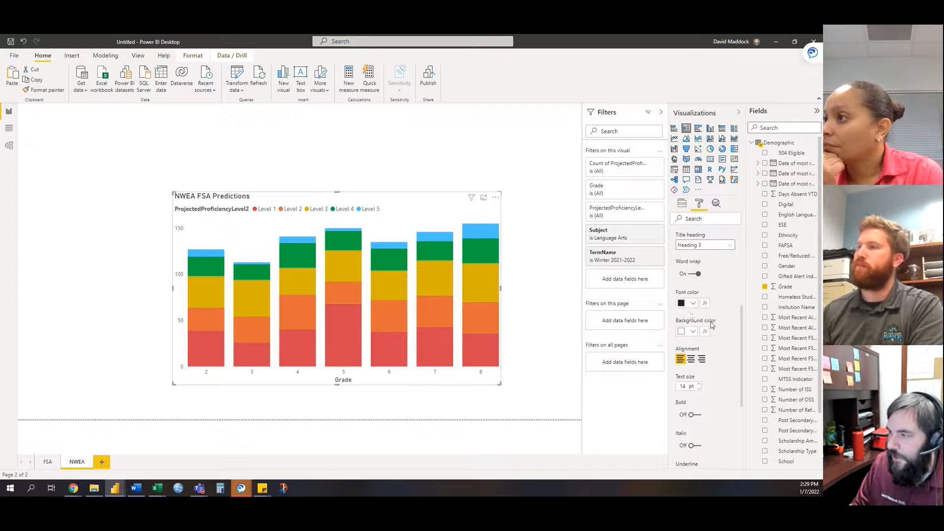
- Make the chart title dark blue and centre-aligned
left_click(693, 303)
left_click(801, 319)
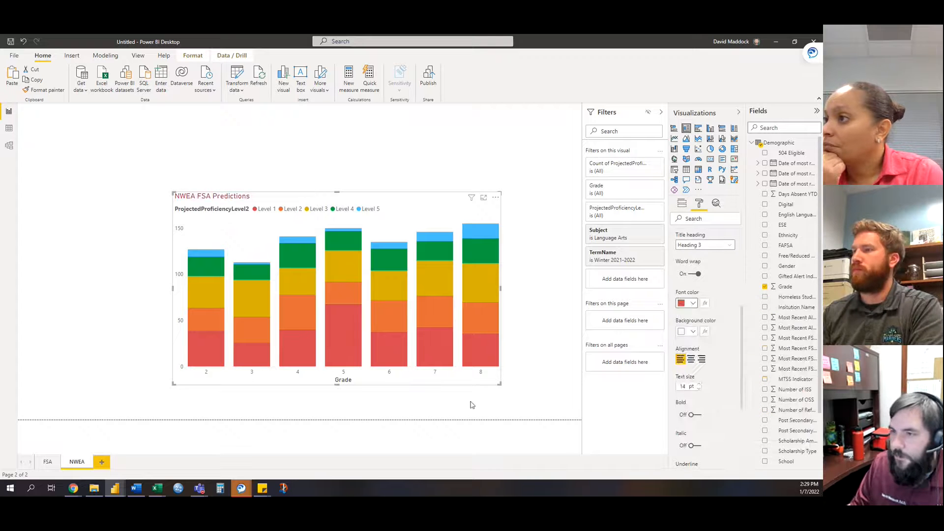
left_click(693, 303)
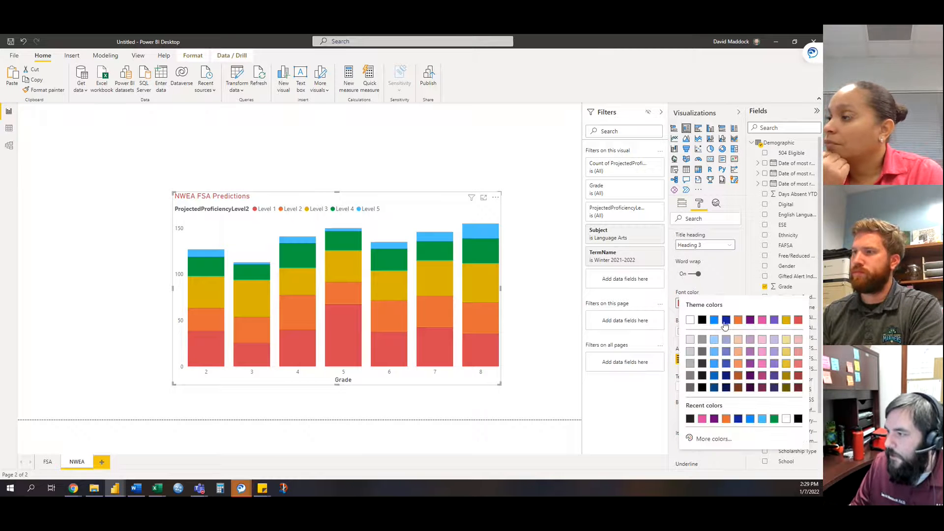
left_click(726, 320)
left_click(691, 359)
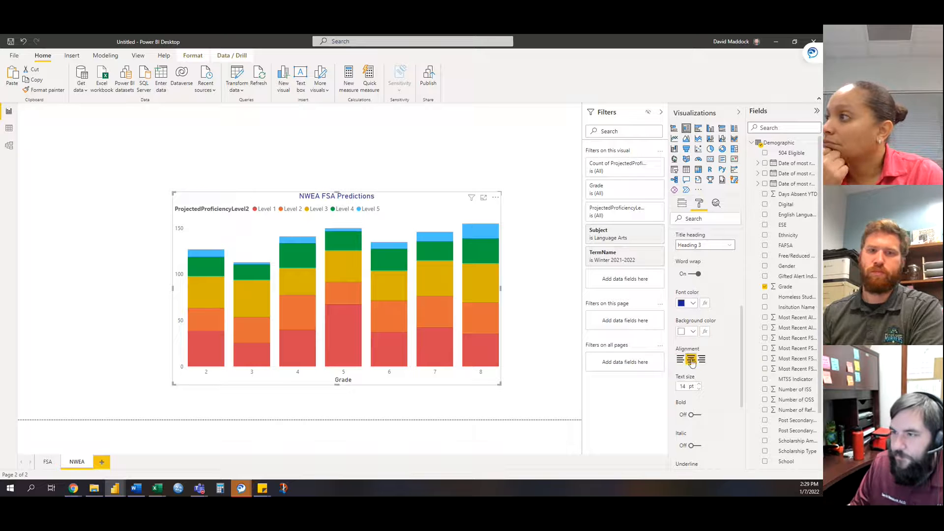
left_click(681, 360)
left_click(702, 359)
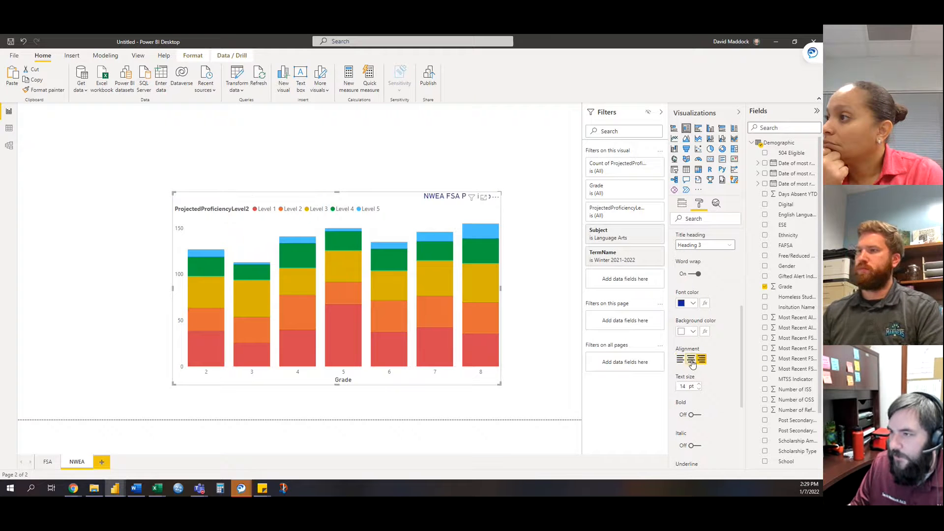
left_click(691, 359)
- Set the title text to 24 pt, bold and underlined
left_click(699, 384)
left_click(699, 384)
left_click(698, 384)
left_click(698, 384)
left_click(698, 384)
left_click(699, 384)
left_click(699, 384)
left_click(698, 384)
left_click(699, 384)
left_click(698, 384)
left_click(692, 414)
left_click(693, 446)
left_click(692, 446)
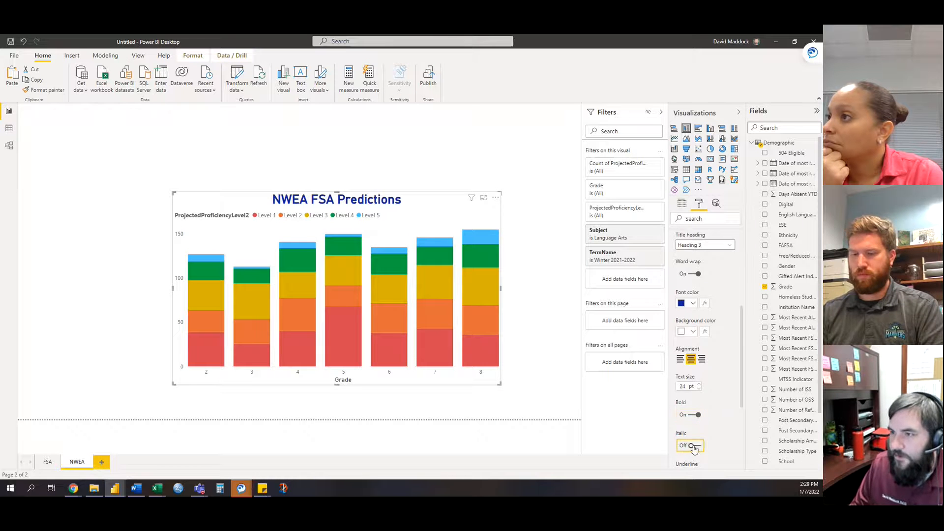
scroll(698, 433, "down", 2)
left_click(695, 404)
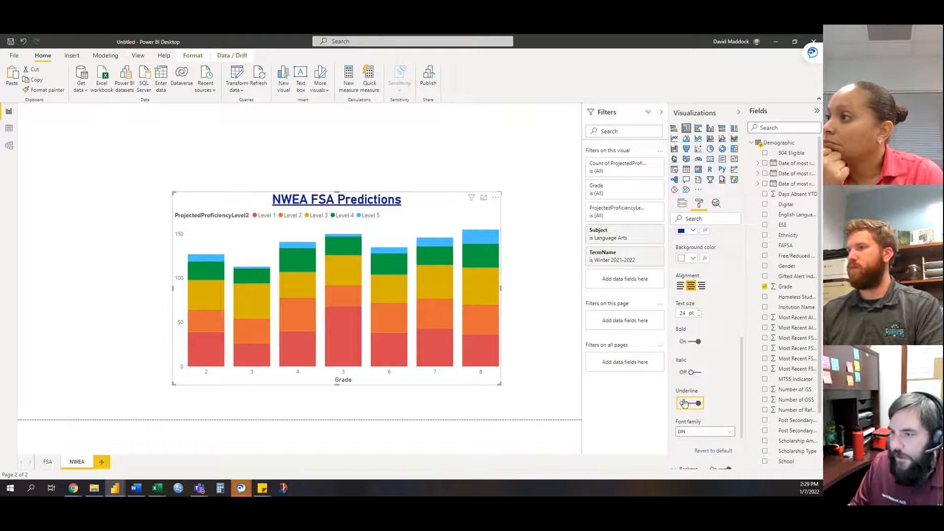
- Enlarge the chart up and to the left and collapse the title settings
left_click_drag(172, 193, 165, 158)
scroll(679, 309, "up", 6)
left_click(676, 305)
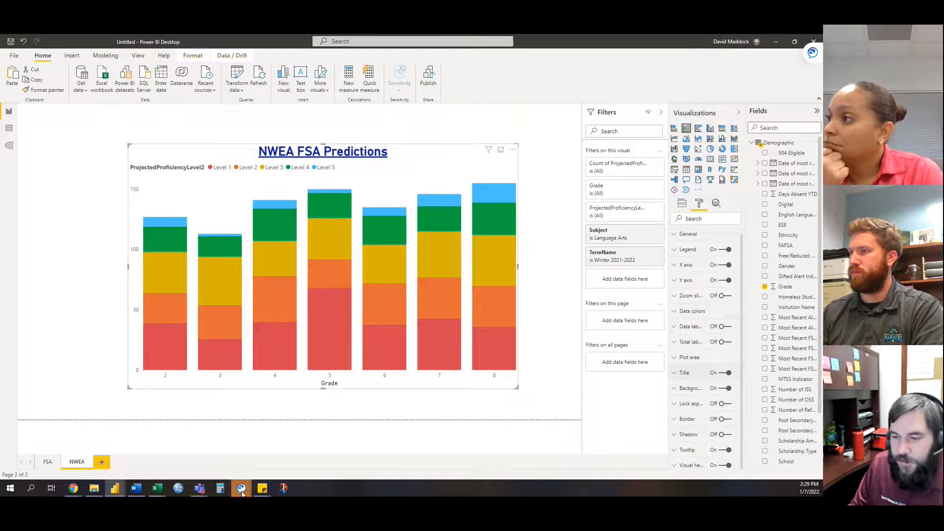
mouse_move(132, 491)
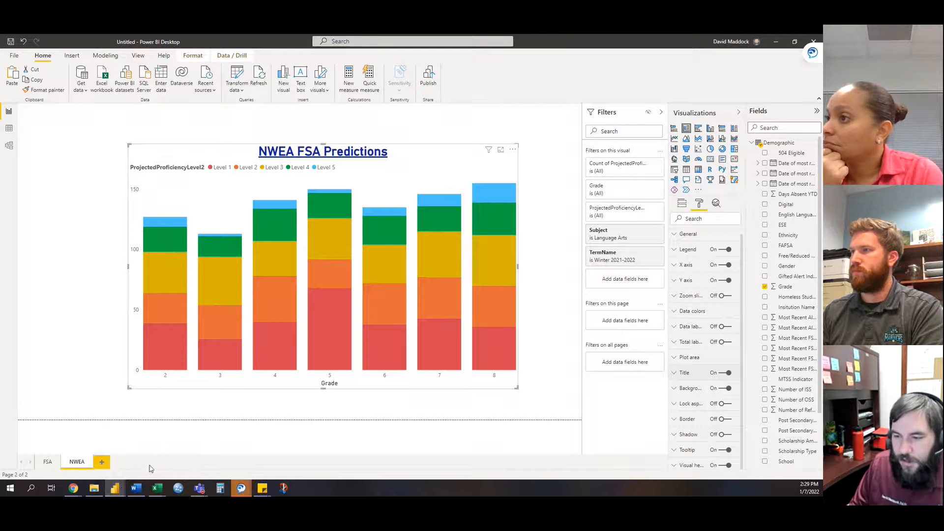
- Bring the Stocktake 3.0 window forward and show its Discipline report page
left_click(69, 452)
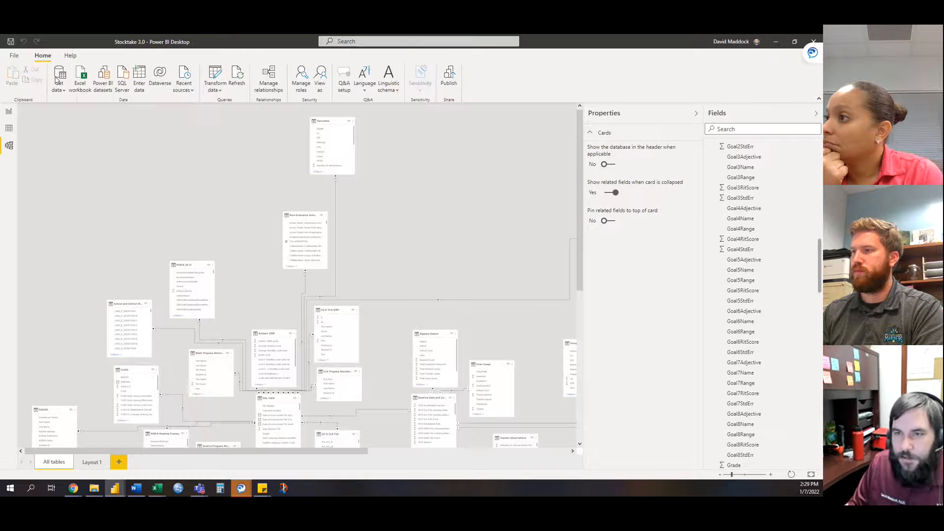
left_click(10, 113)
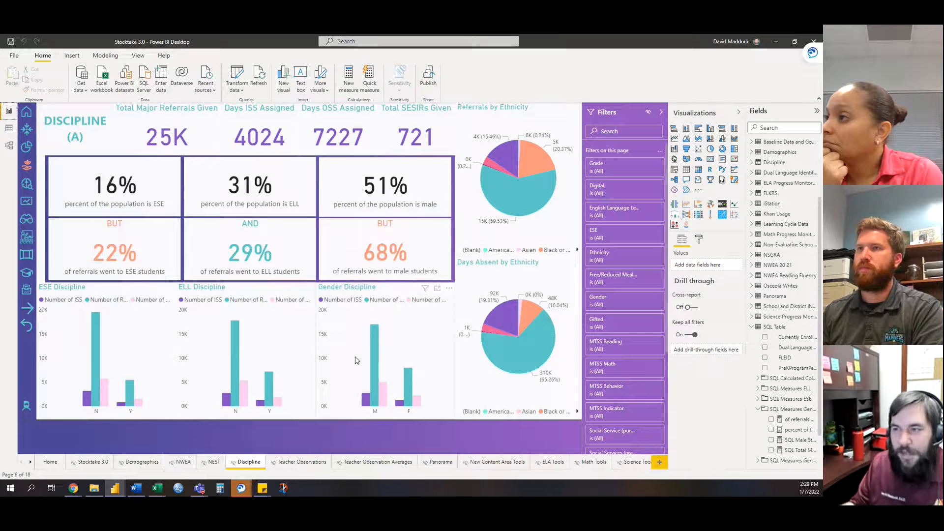
- Back in the new report, rename the chart's legend name to 'Level'
left_click(779, 44)
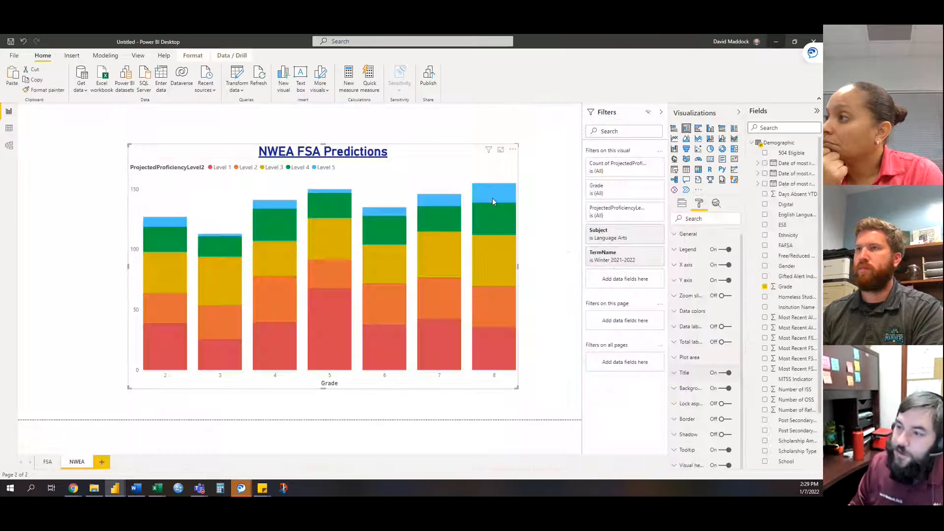
mouse_move(228, 244)
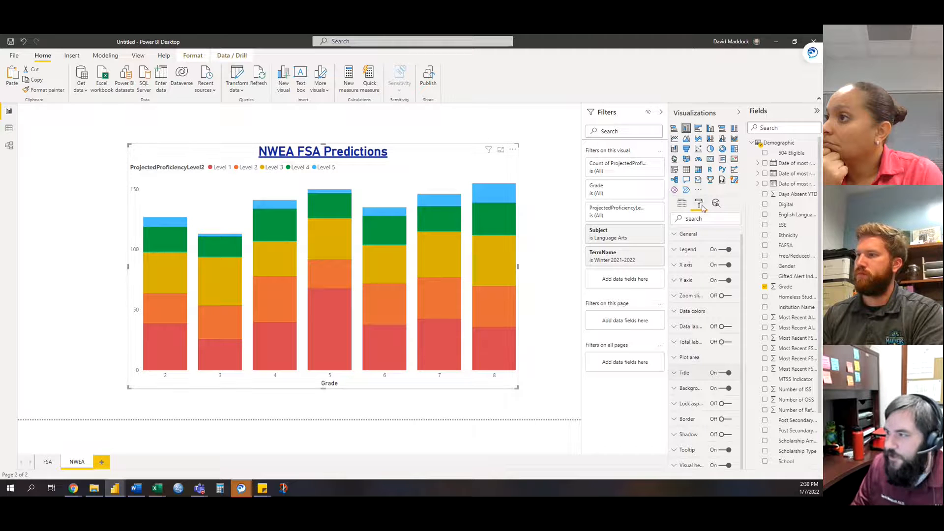
left_click(674, 251)
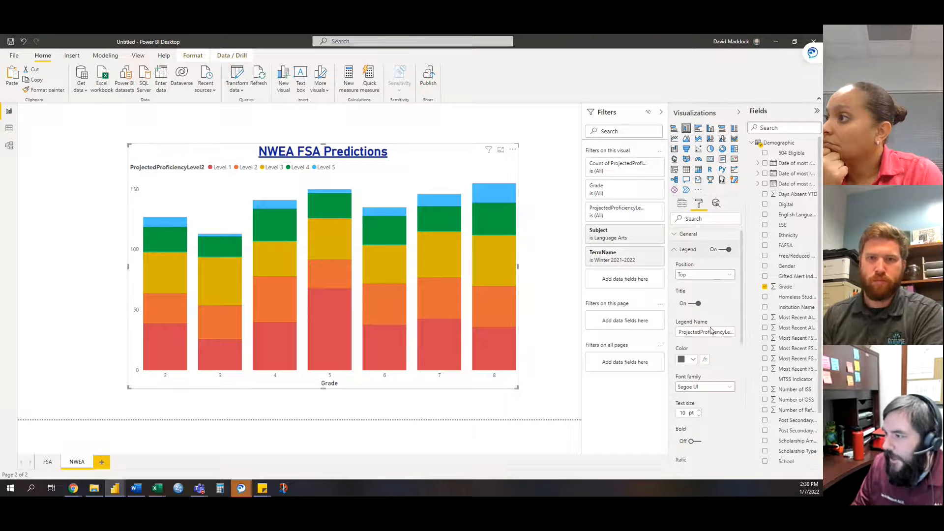
scroll(697, 373, "down", 3)
scroll(692, 411, "up", 3)
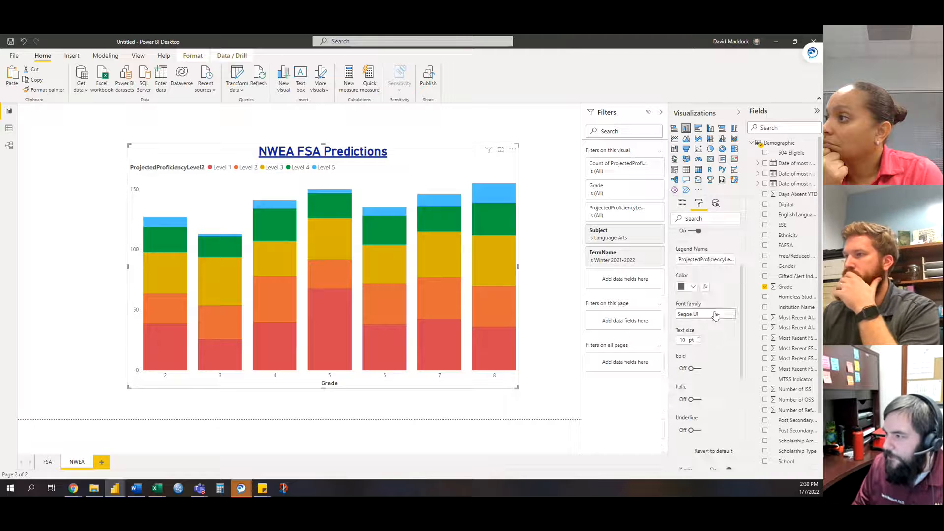
left_click(688, 335)
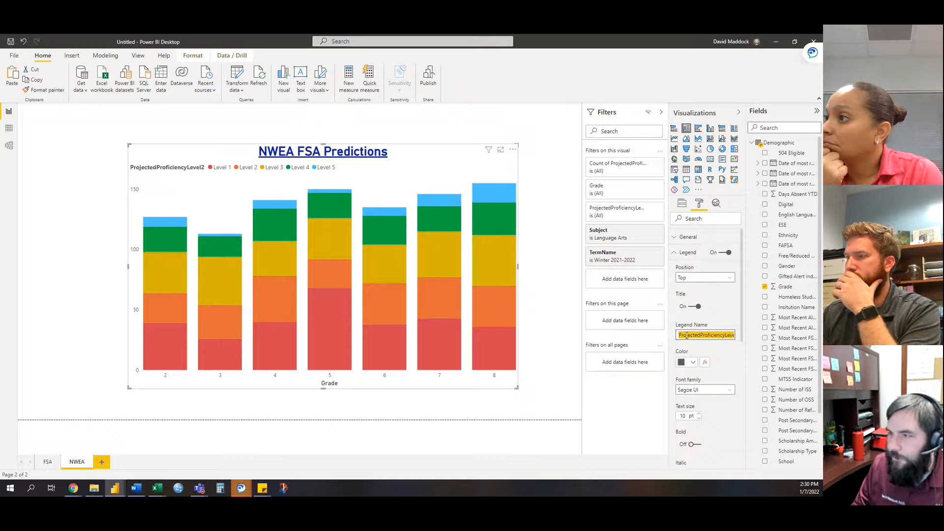
type("Level")
key("Return")
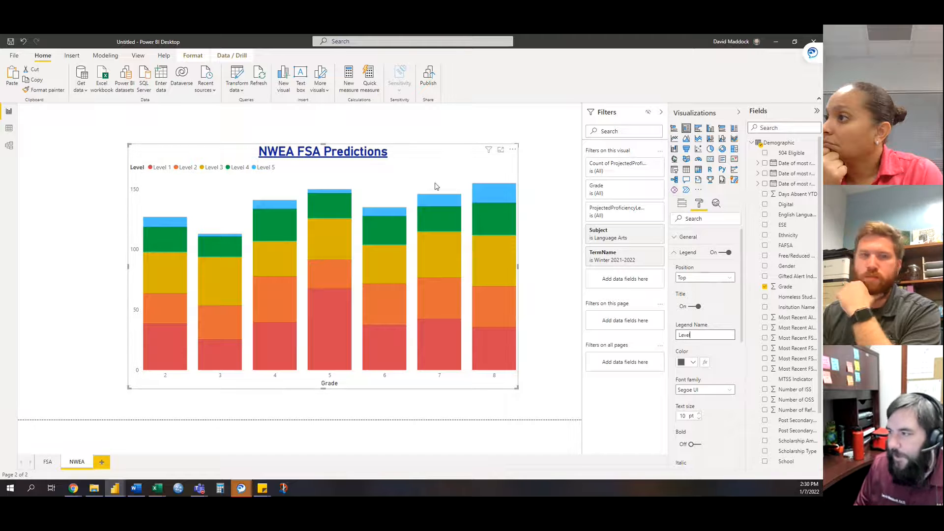
- Turn the legend title off, keeping the legend text at 10 pt
left_click(699, 308)
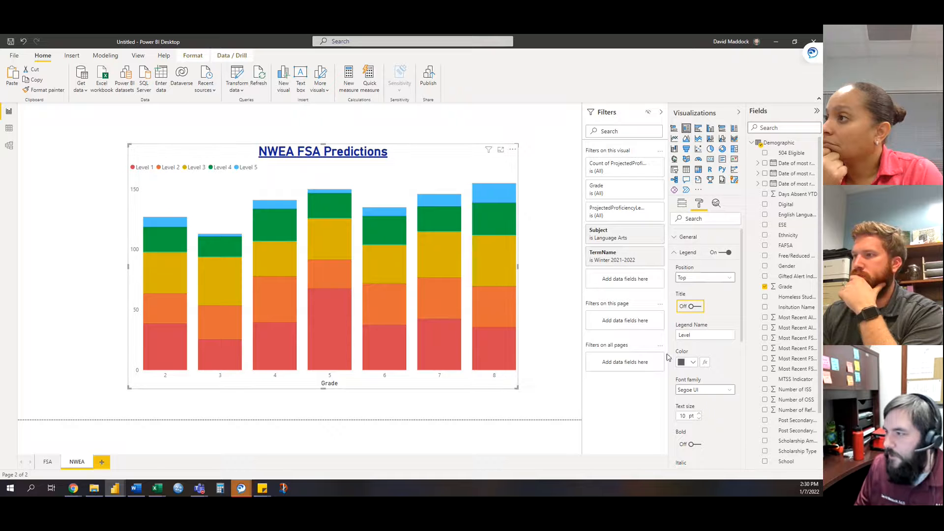
scroll(706, 345, "down", 2)
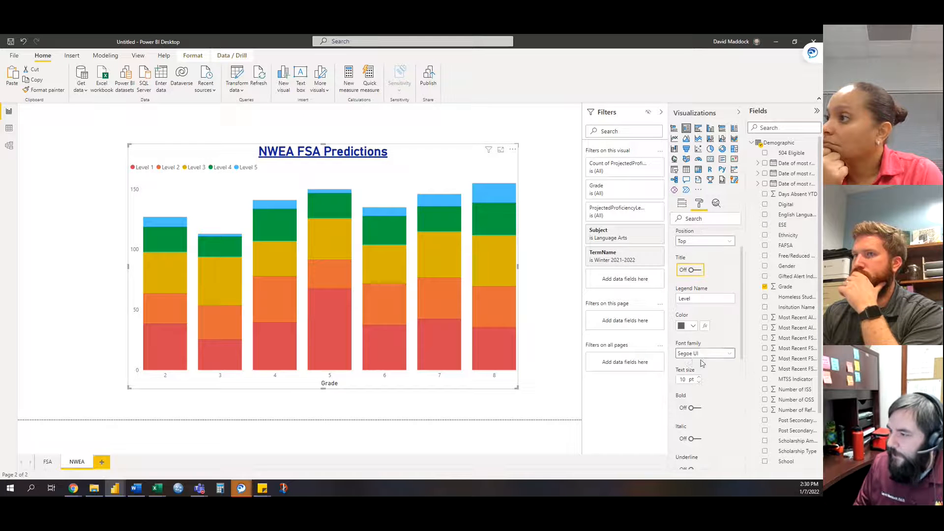
left_click(698, 378)
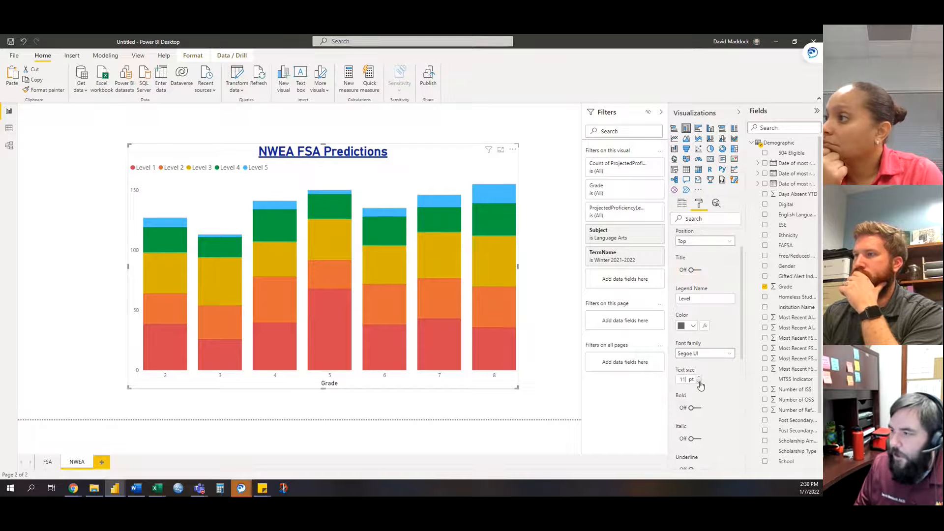
left_click(699, 382)
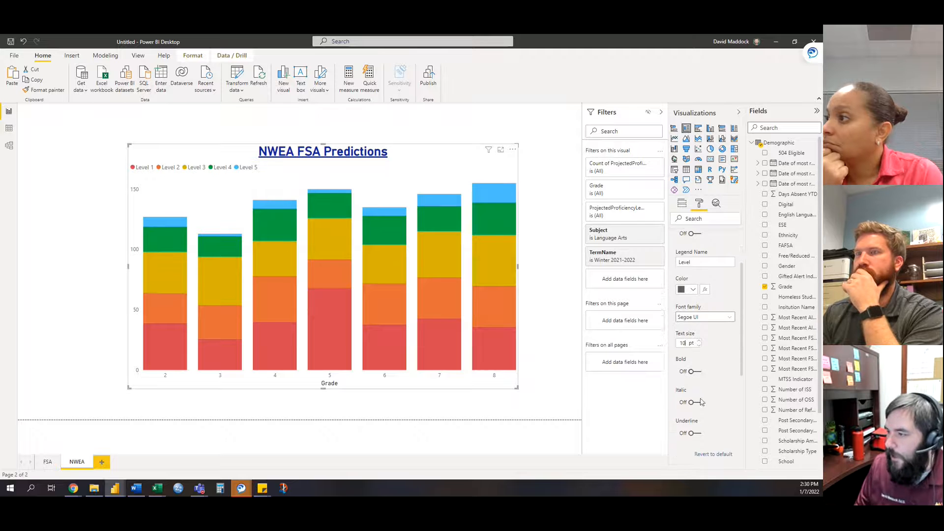
scroll(688, 319, "up", 2)
left_click(684, 252)
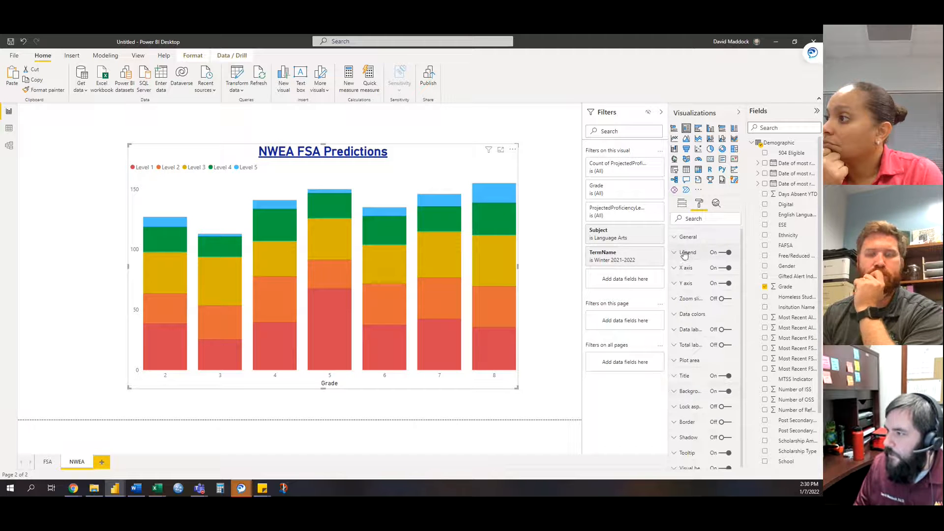
- Expand and collapse the chart's General layout settings in the Format pane
left_click(688, 238)
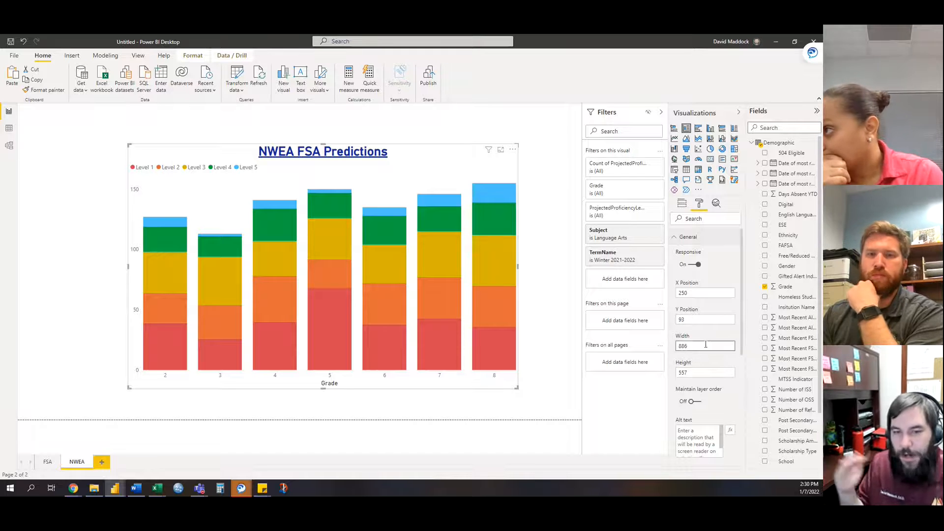
scroll(705, 344, "down", 3)
scroll(705, 344, "up", 3)
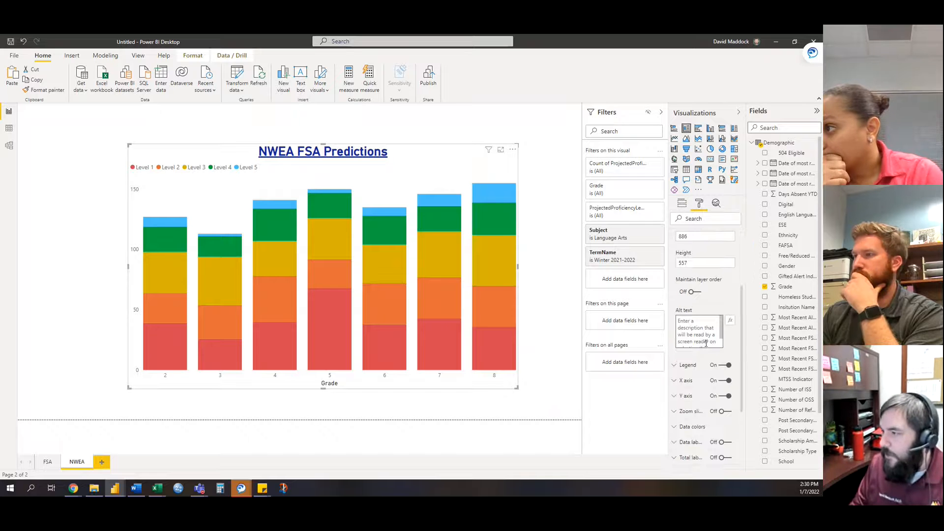
left_click(677, 237)
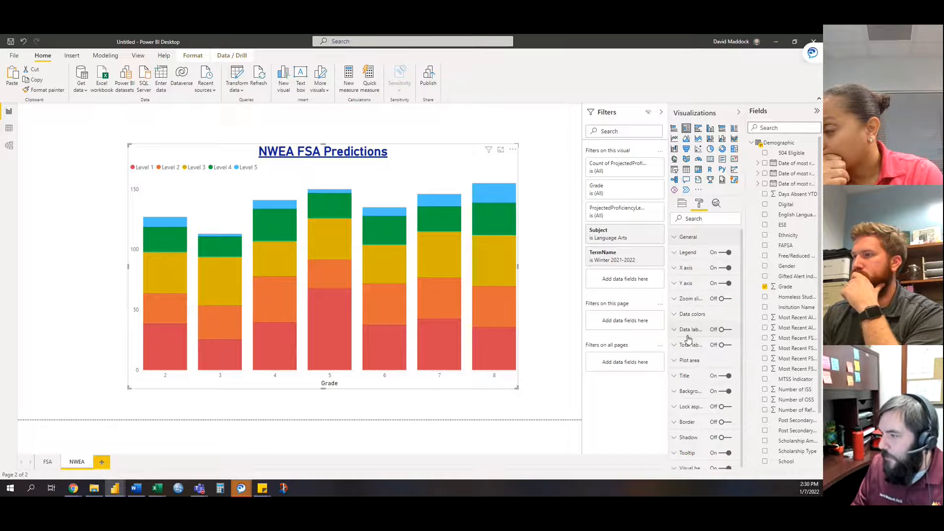
- Expand Visual header and view the chart's Subject and TermName filters
scroll(675, 465, "down", 1)
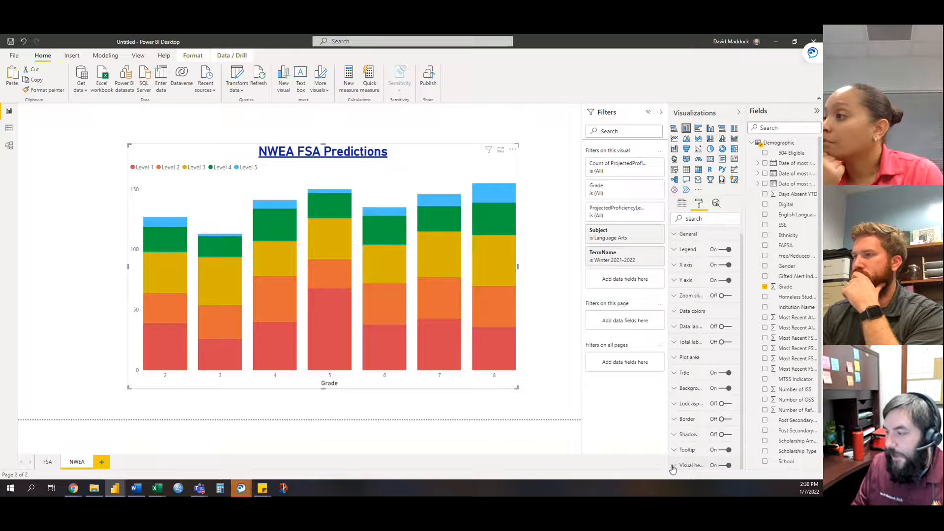
left_click(688, 465)
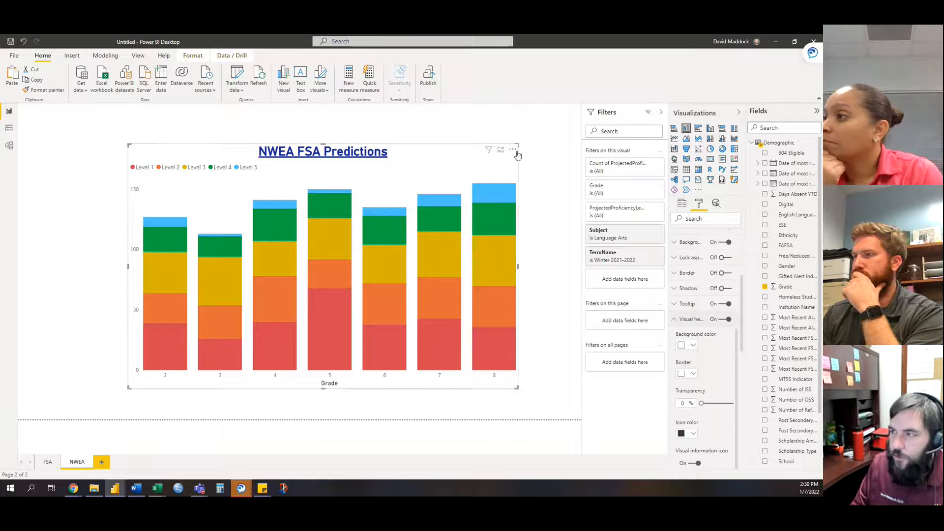
mouse_move(489, 154)
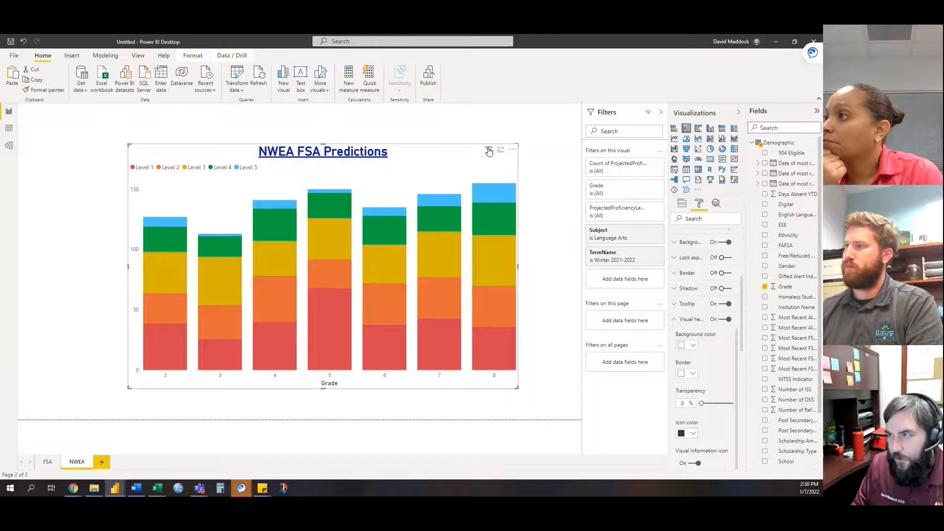
mouse_move(489, 151)
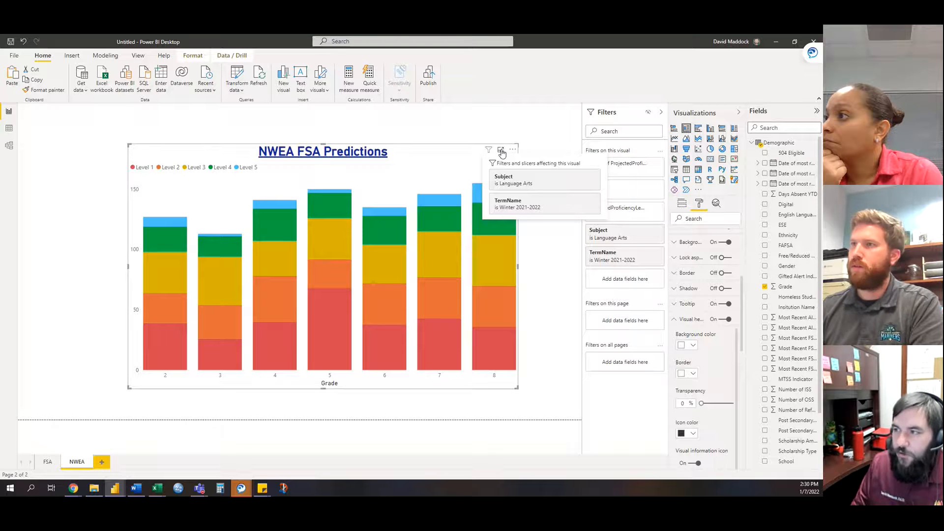
- Preview the chart in Focus mode, then toggle its visual header off and back on
left_click(501, 151)
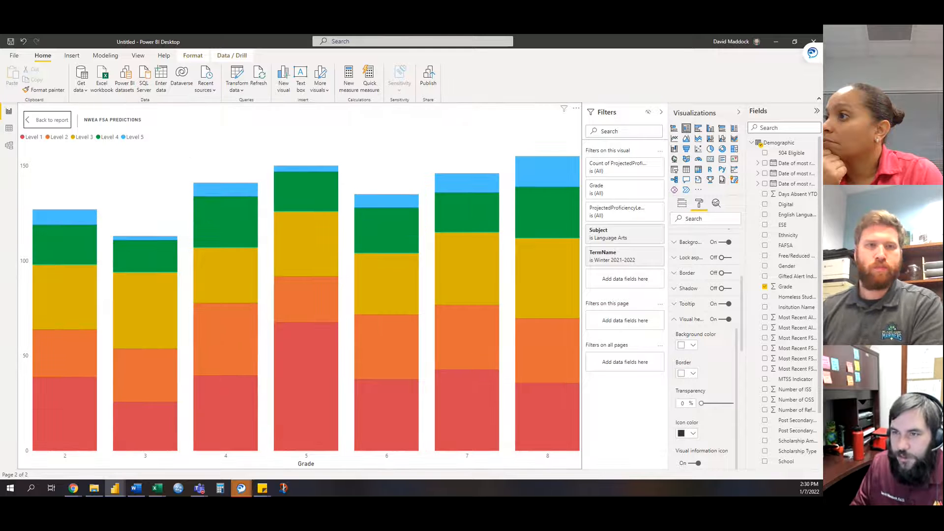
left_click(48, 121)
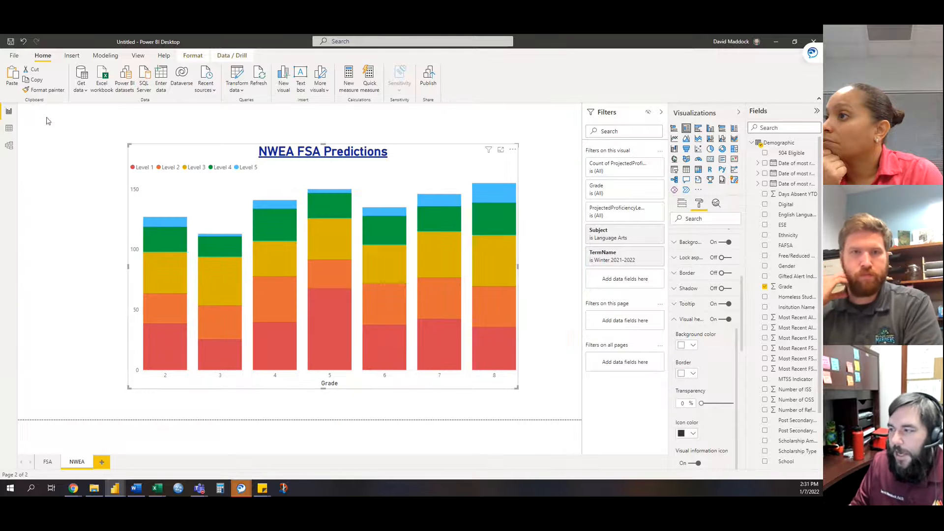
left_click(727, 319)
mouse_move(489, 149)
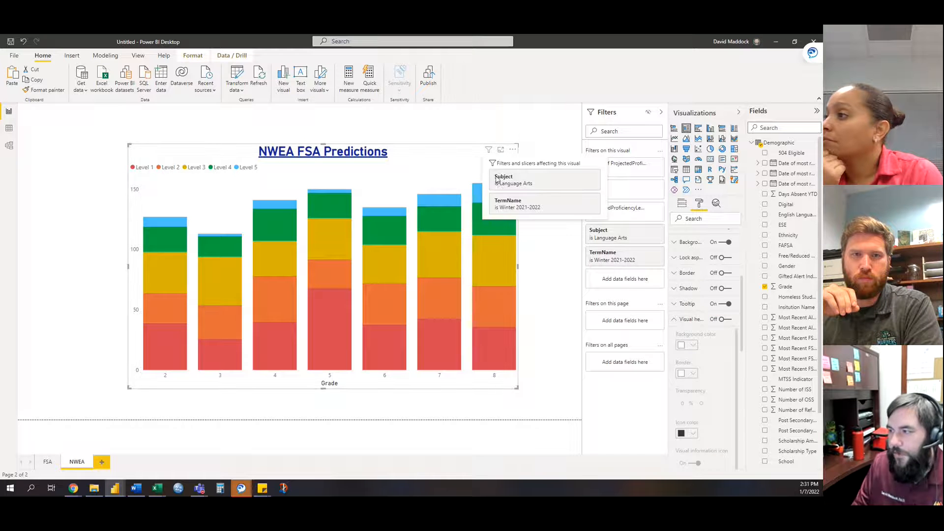
left_click(727, 319)
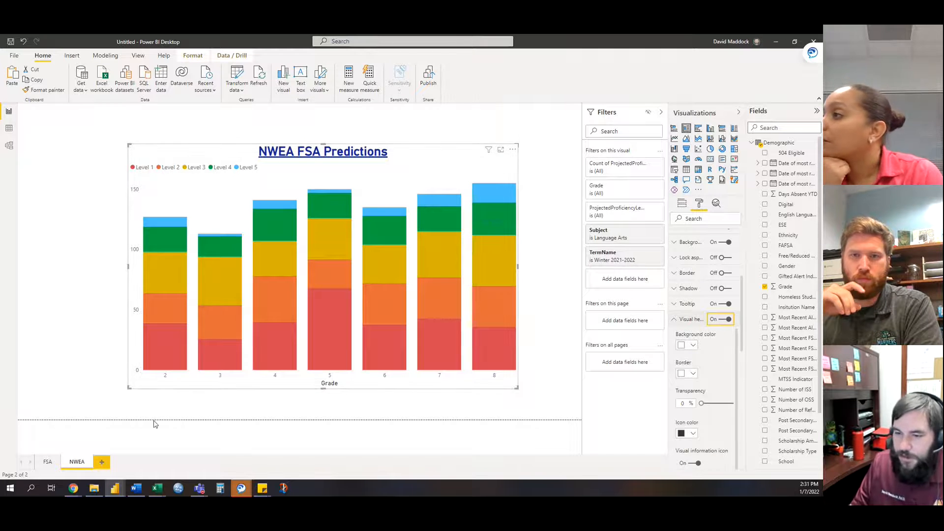
- Switch to the Stocktake 3.0 report in the Chrome browser
mouse_move(115, 488)
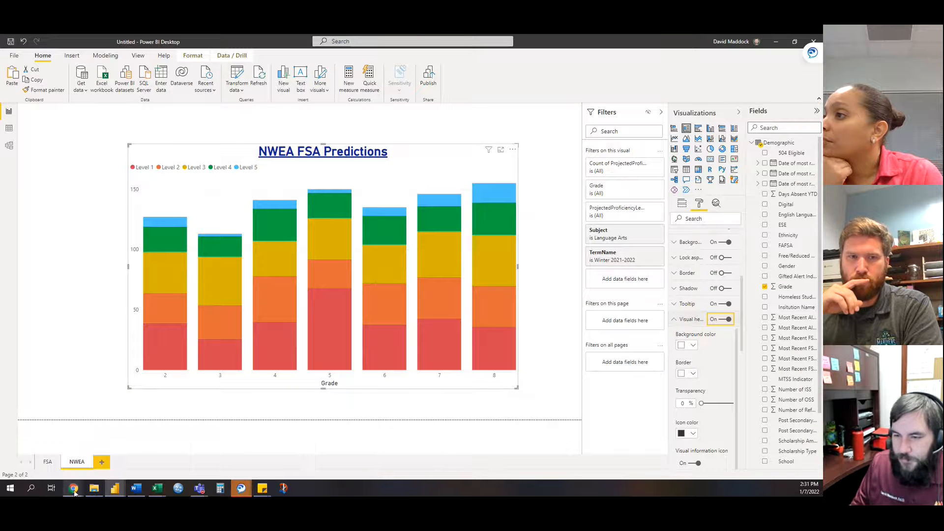
mouse_move(74, 489)
left_click(318, 450)
- Close the Download menu, then enlarge the Ethnicity donut chart and return to the report
left_click(804, 197)
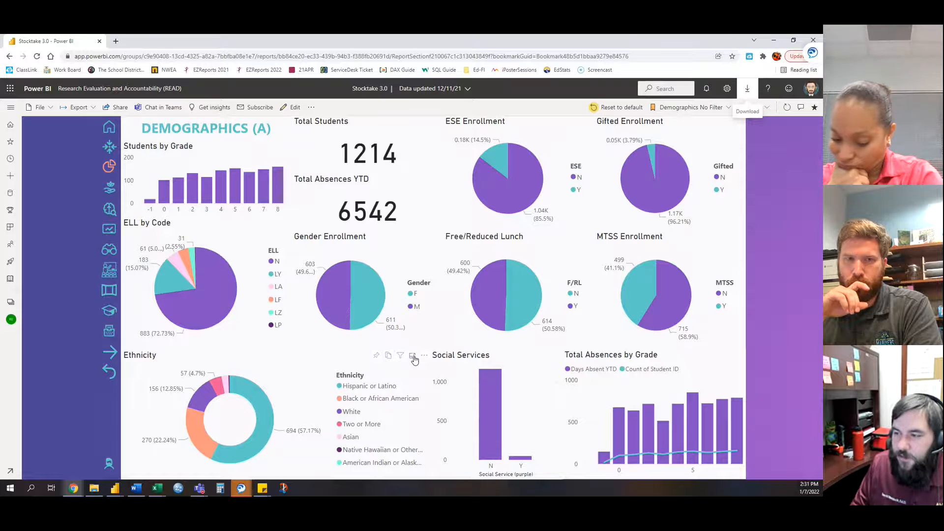
left_click(412, 355)
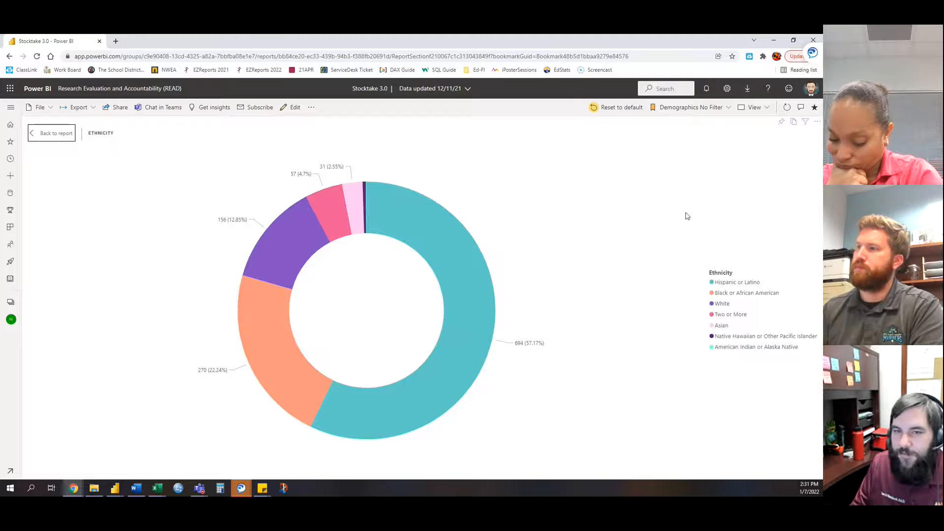
left_click(56, 134)
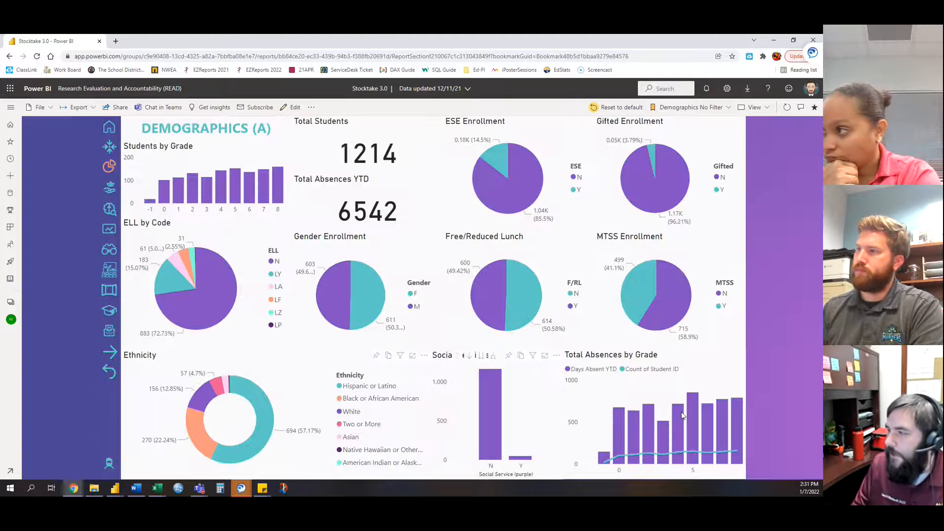
left_click(775, 40)
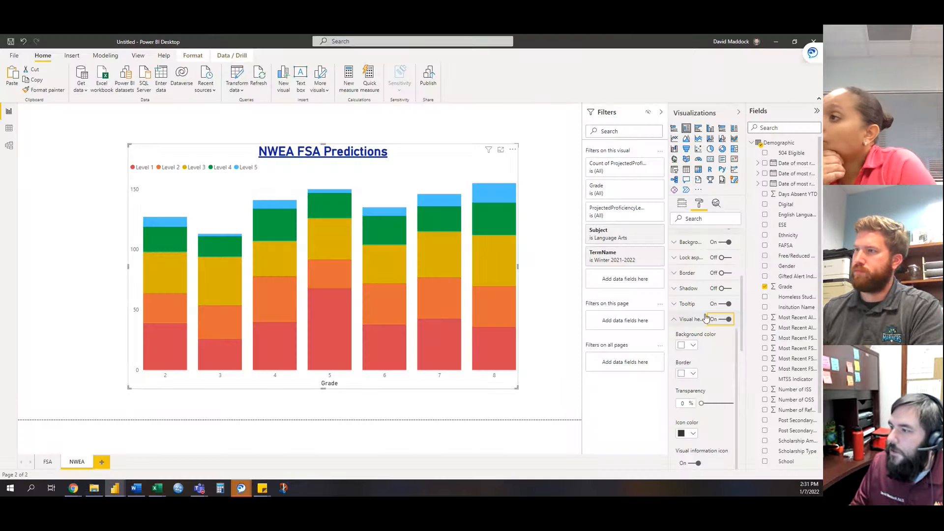
left_click(676, 321)
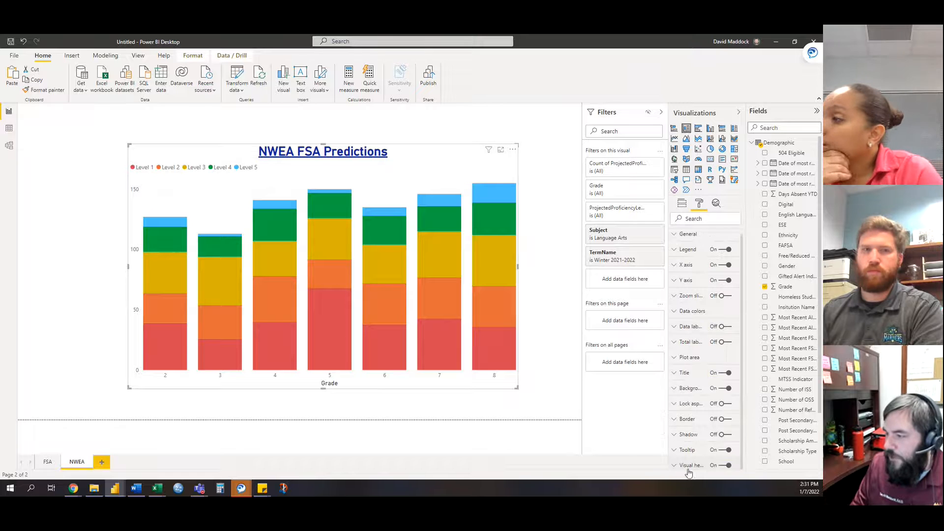
left_click(676, 451)
scroll(702, 383, "down", 4)
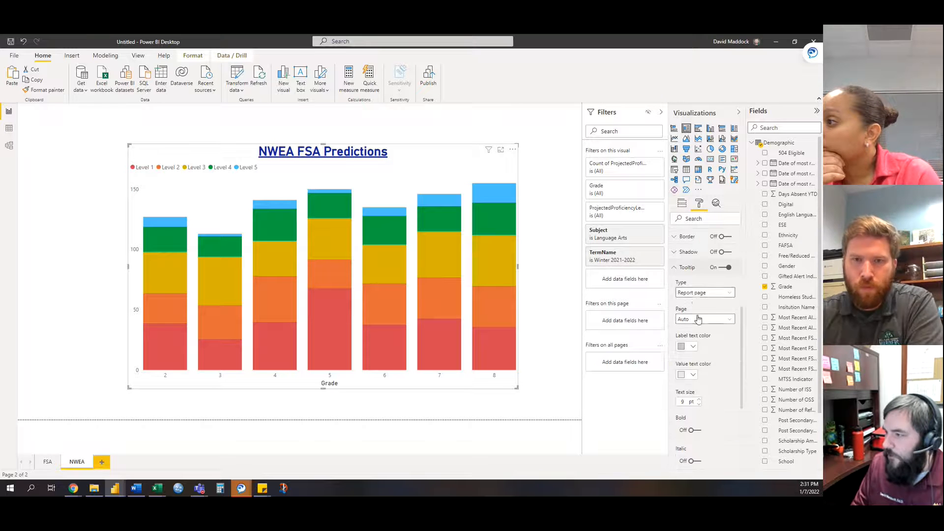
scroll(700, 307, "down", 5)
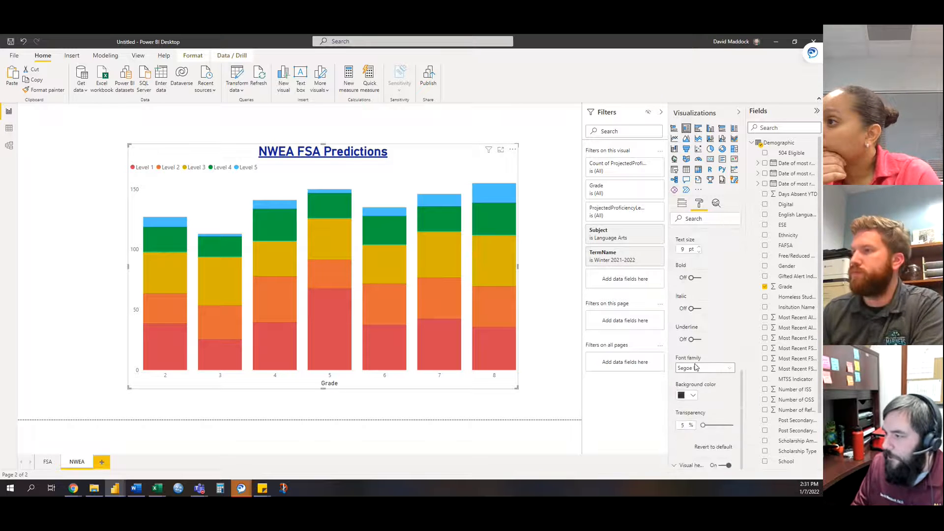
scroll(689, 380, "up", 5)
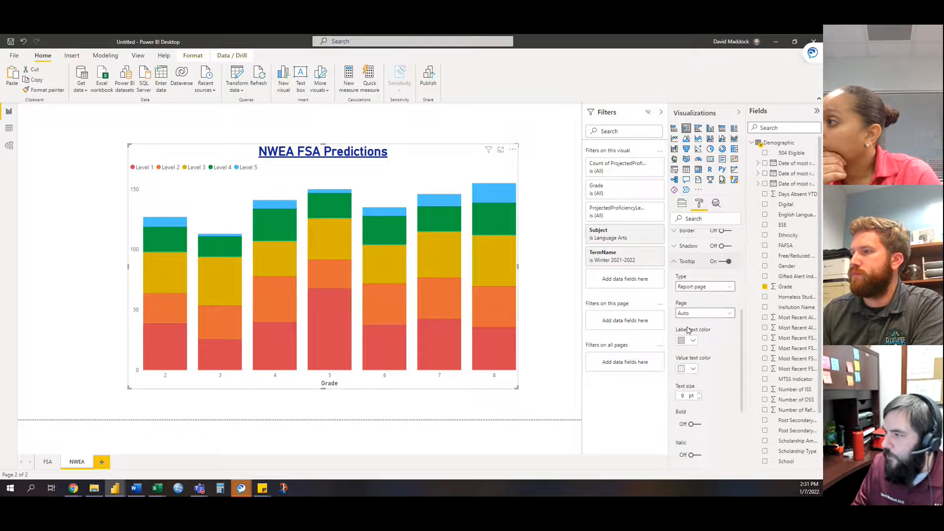
left_click(712, 288)
left_click(713, 292)
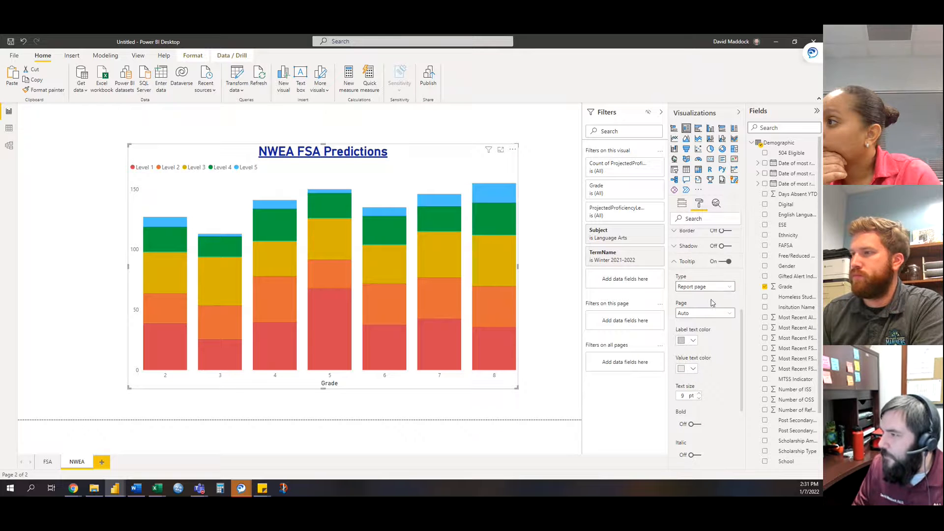
scroll(713, 300, "down", 4)
scroll(714, 306, "up", 4)
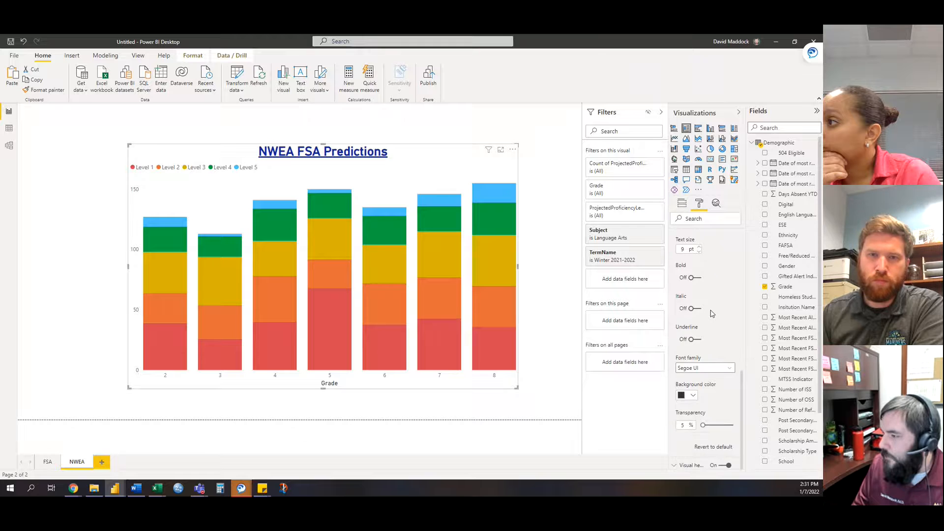
left_click(676, 263)
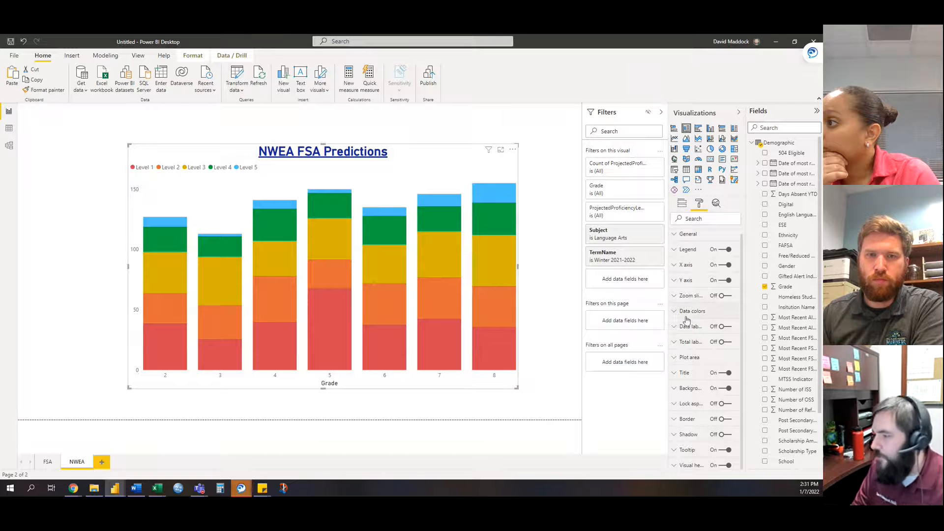
left_click(676, 451)
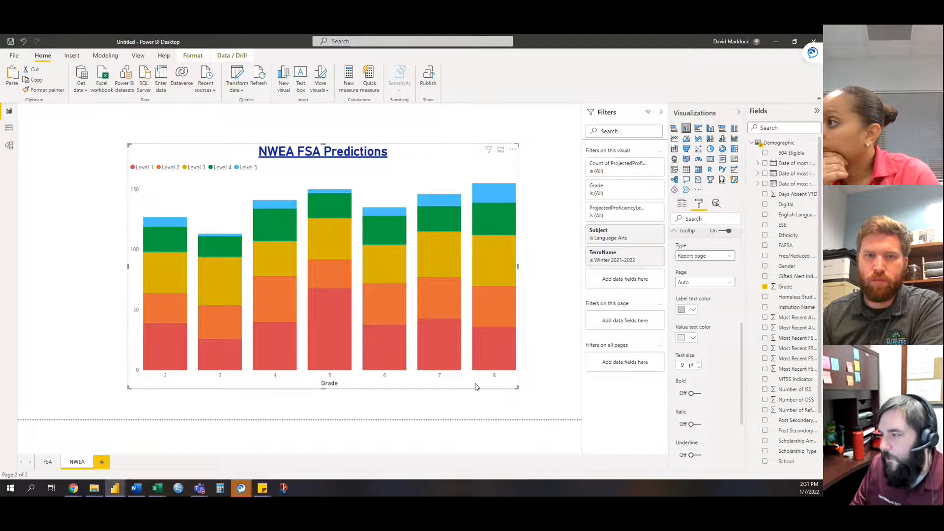
left_click(722, 281)
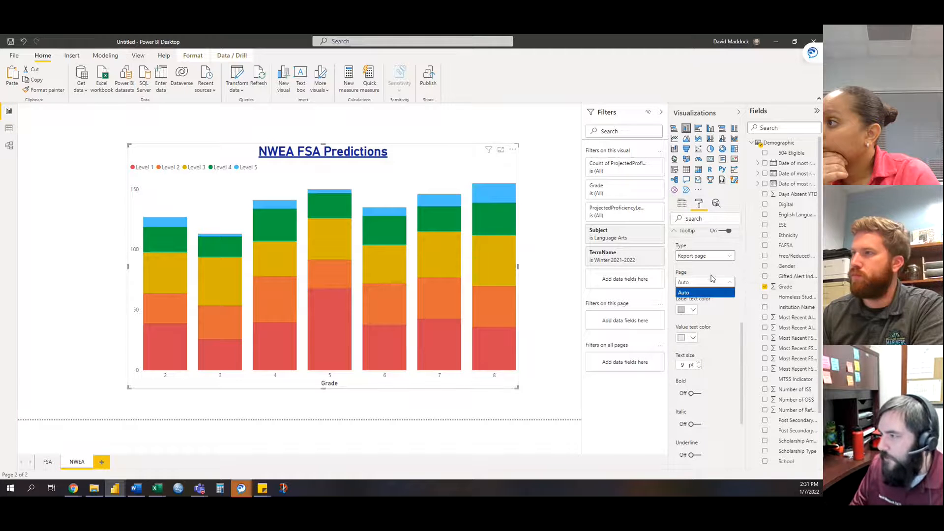
scroll(713, 268, "up", 3)
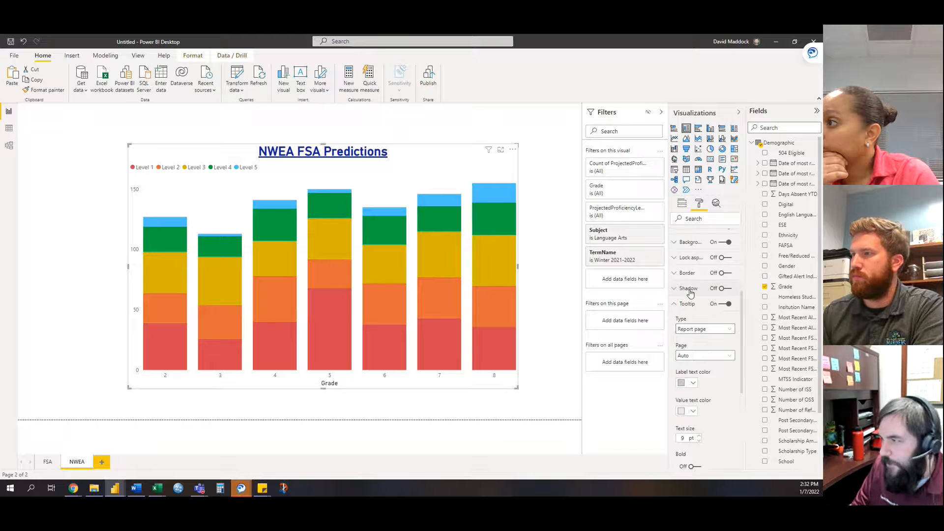
scroll(690, 300, "up", 3)
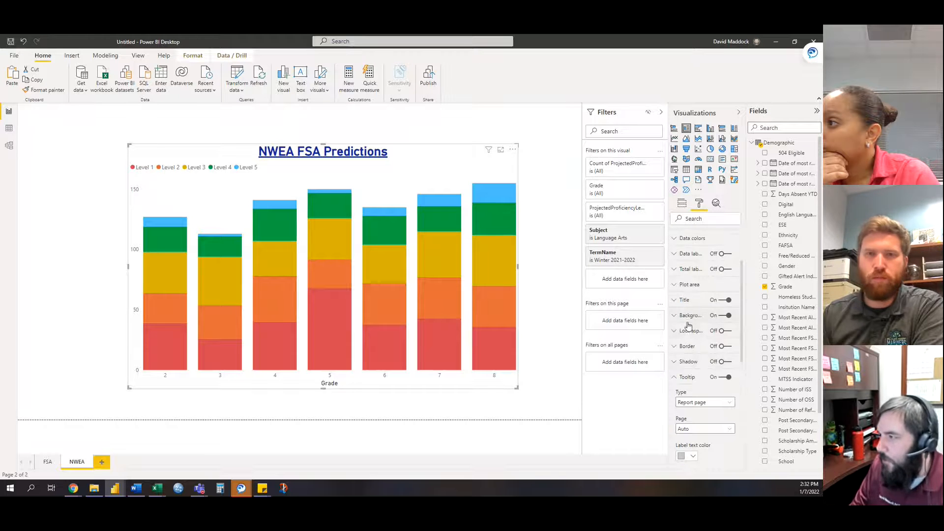
scroll(688, 332, "up", 3)
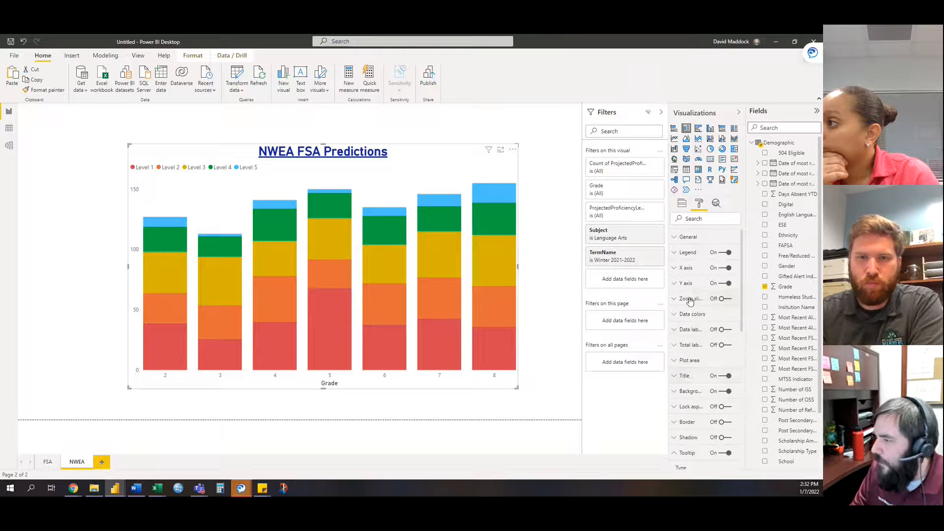
scroll(693, 406, "down", 2)
left_click(686, 417)
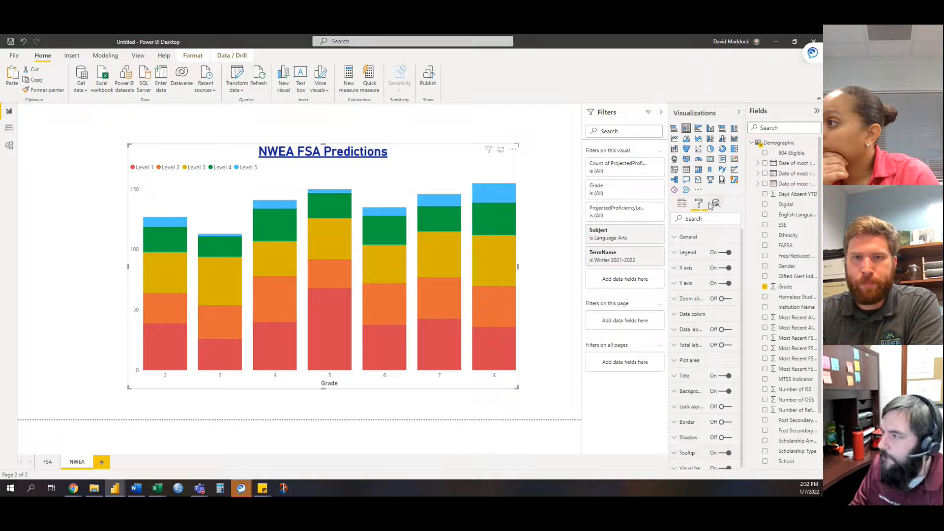
- Review the chart's X-Axis Constant Line analytics options, then bring the Stocktake 3.0 browser window forward
left_click(684, 204)
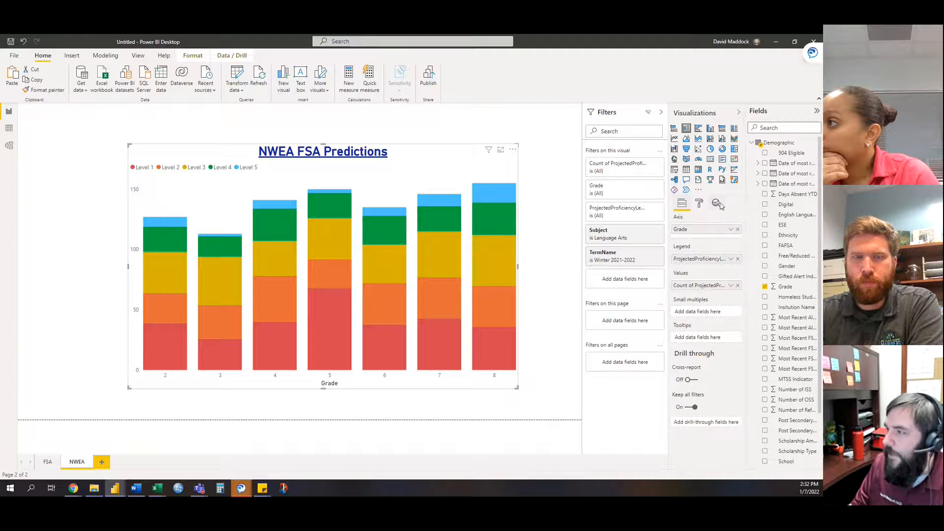
left_click(717, 204)
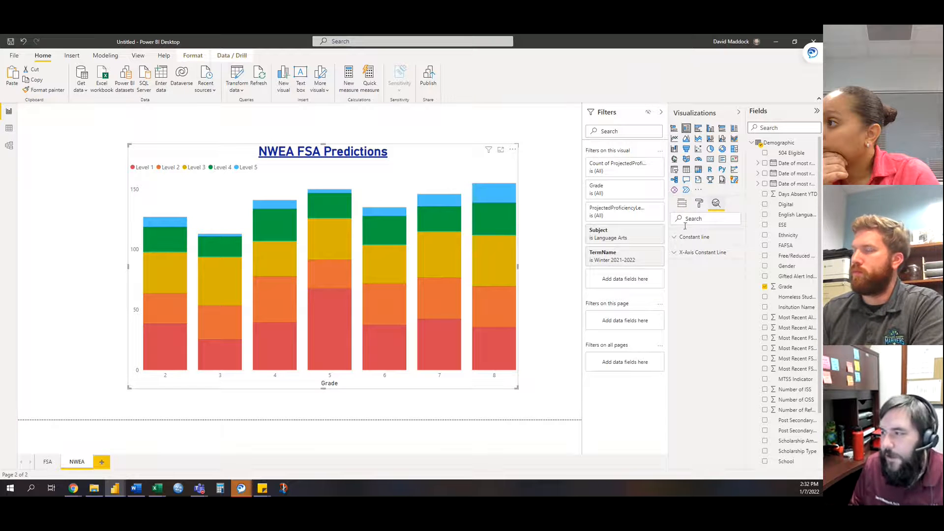
left_click(676, 255)
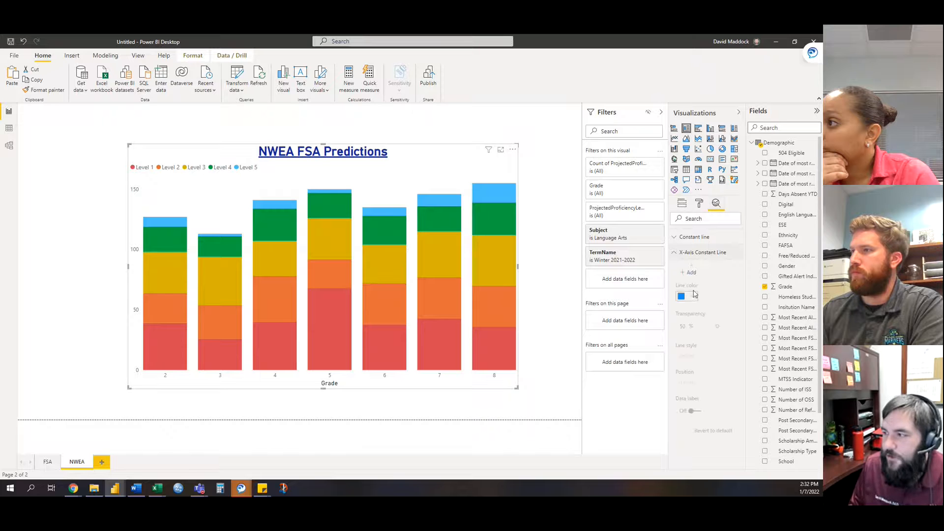
left_click(674, 252)
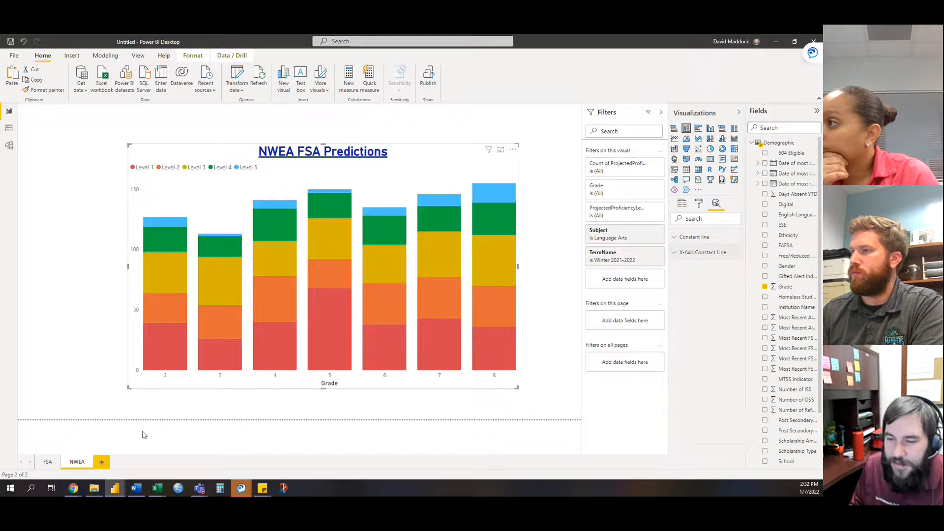
mouse_move(77, 489)
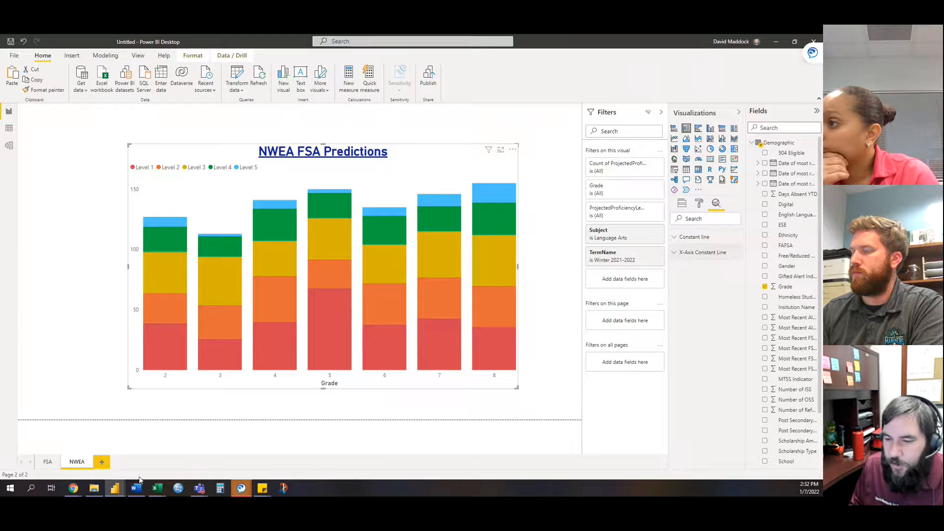
left_click(290, 460)
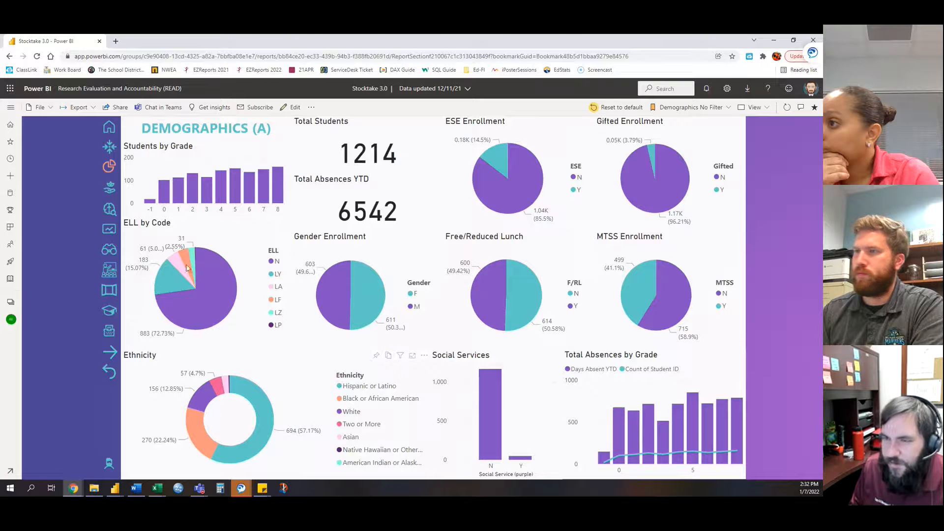
- Enlarge the NWEA ELA chart on the Stocktake 3.0 page, then return to Power BI Desktop
left_click(109, 147)
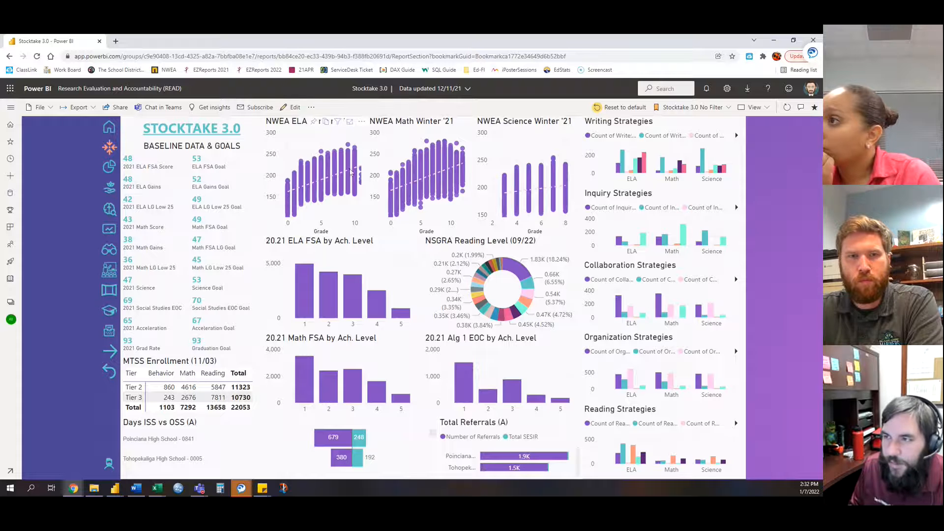
left_click(349, 122)
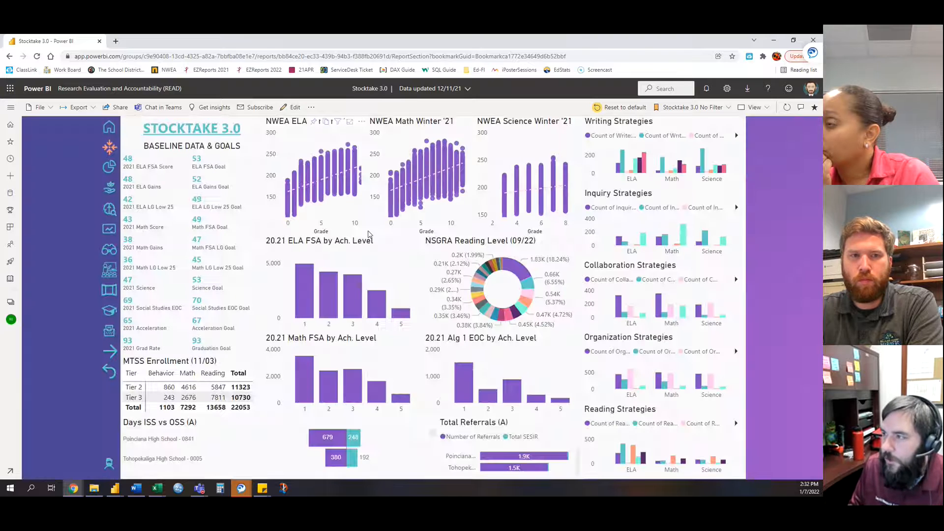
left_click(773, 41)
left_click(536, 369)
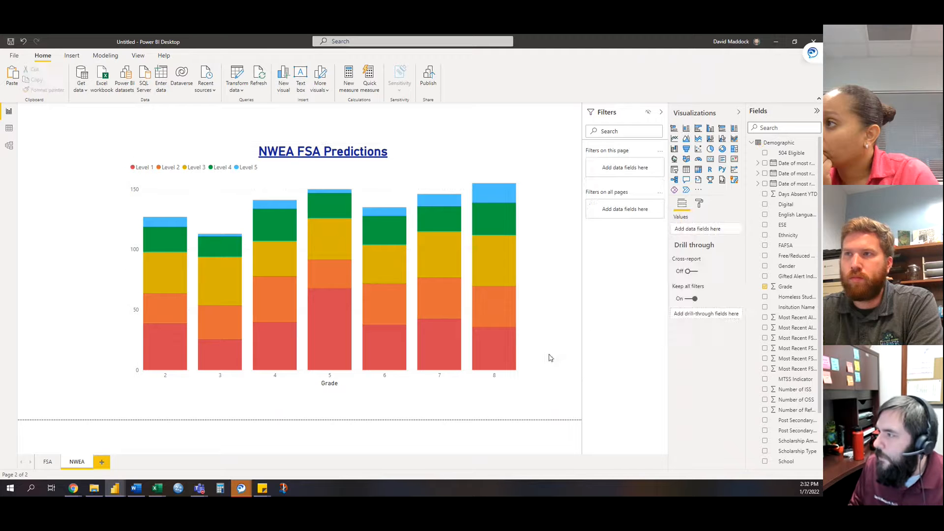
- Add a new report page holding a blank clustered column chart, enlarged and centred
left_click(751, 143)
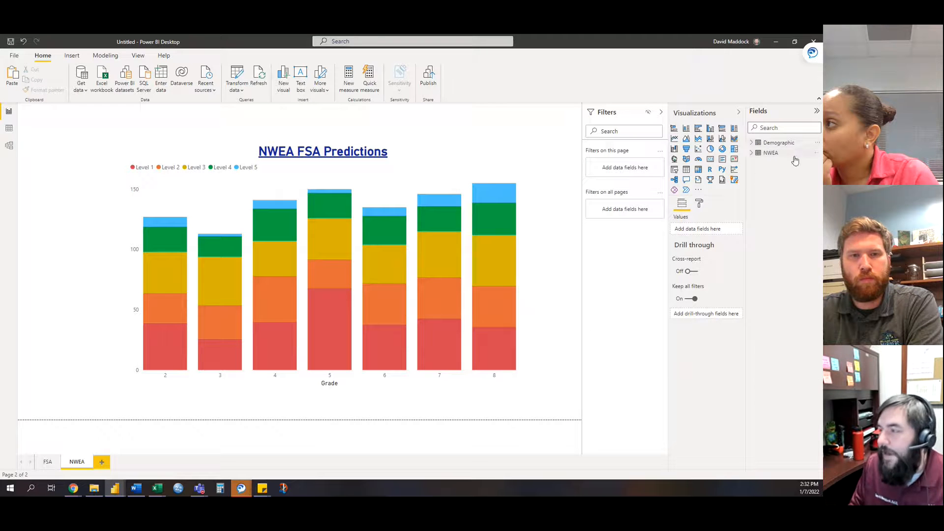
left_click(751, 143)
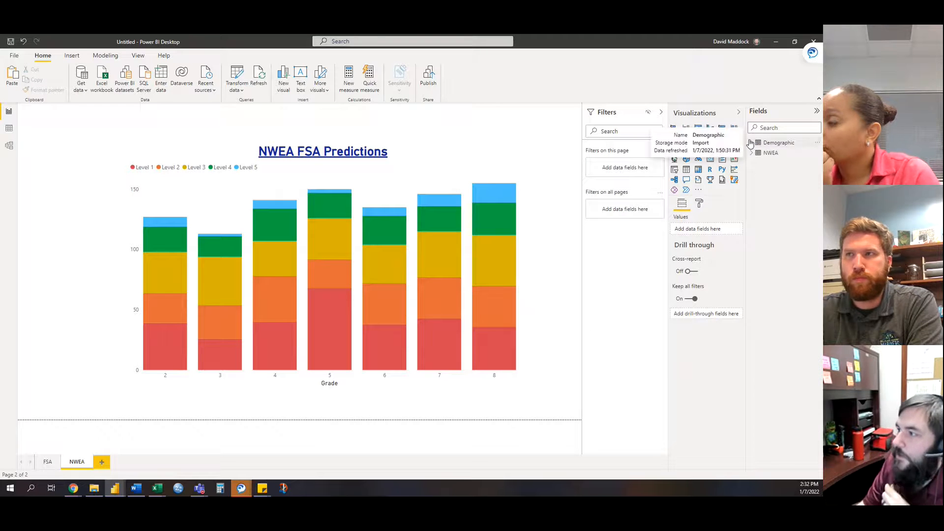
left_click(751, 143)
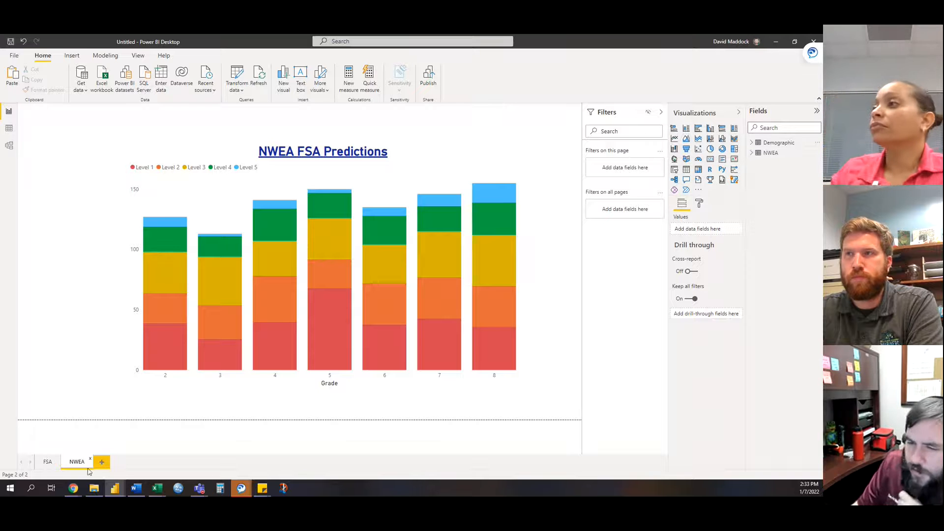
left_click(102, 463)
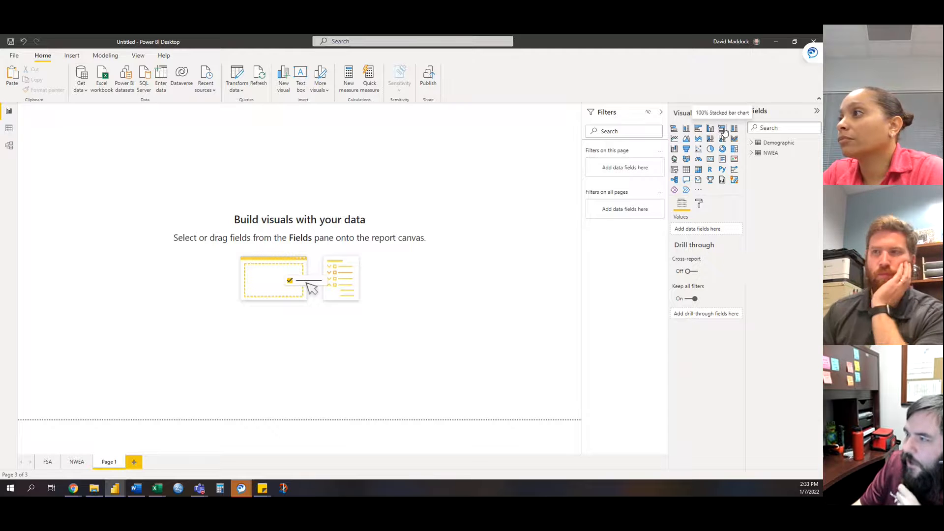
left_click(710, 131)
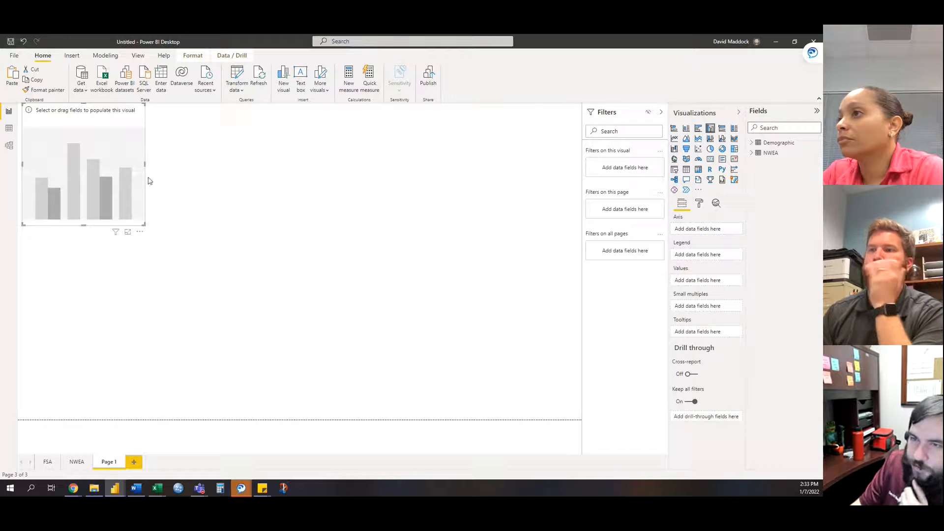
left_click_drag(141, 224, 280, 331)
left_click_drag(195, 238, 406, 298)
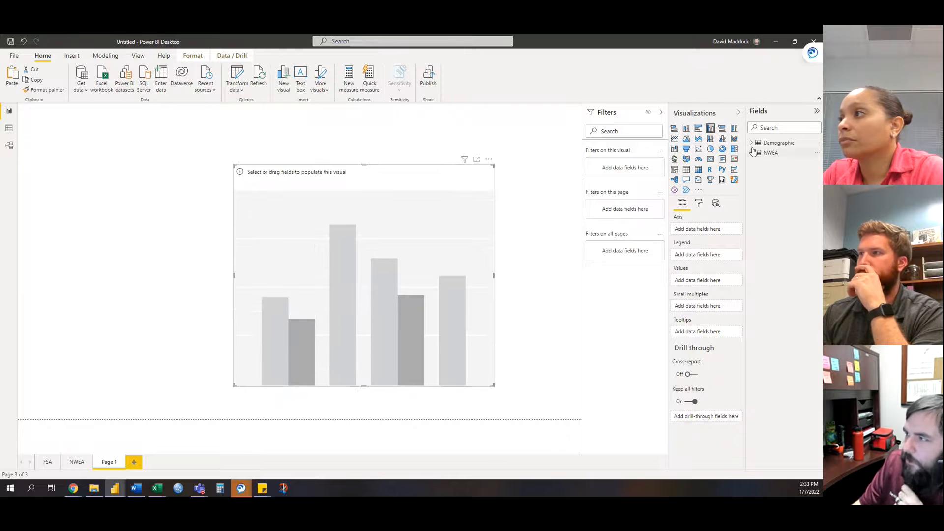
- Chart the count of Most Recent FSA ELA Achievement Level by Grade, split by achievement level
left_click(752, 143)
scroll(795, 274, "down", 3)
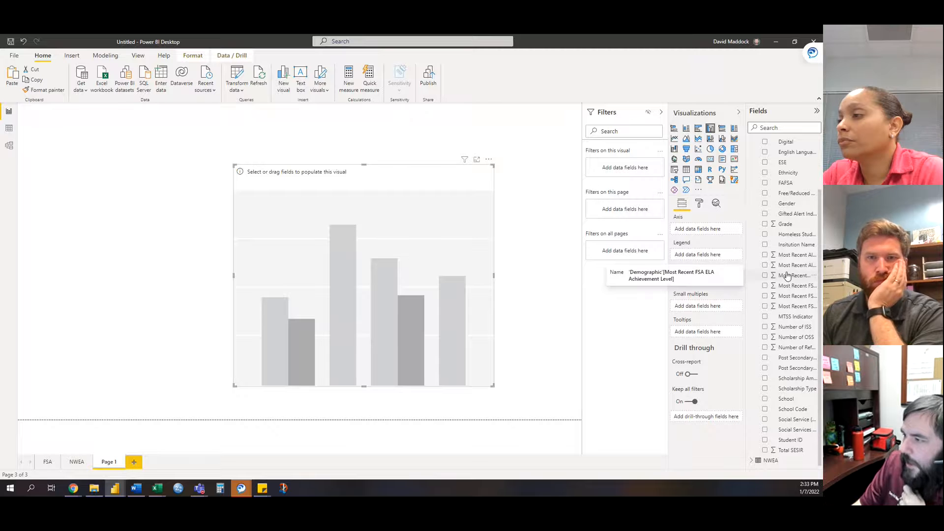
left_click(765, 276)
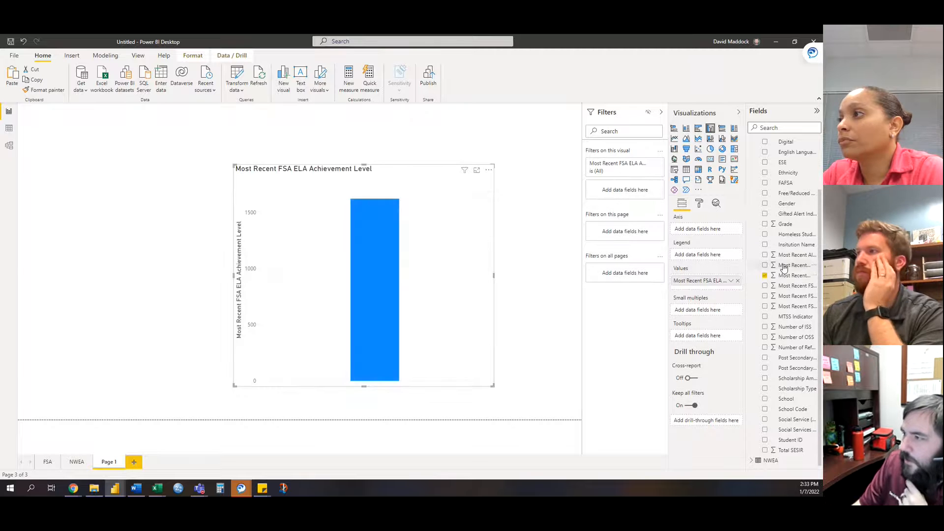
scroll(792, 173, "up", 3)
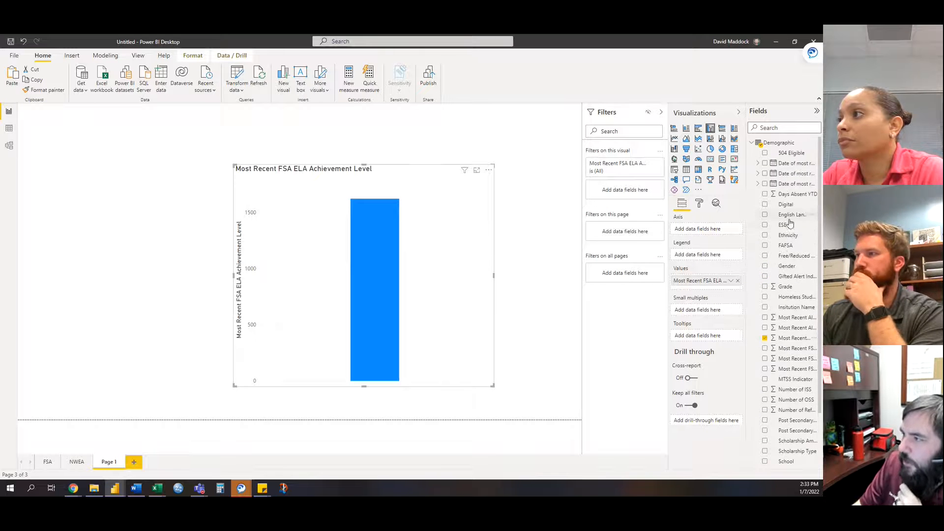
left_click_drag(790, 288, 714, 228)
left_click_drag(787, 337, 714, 258)
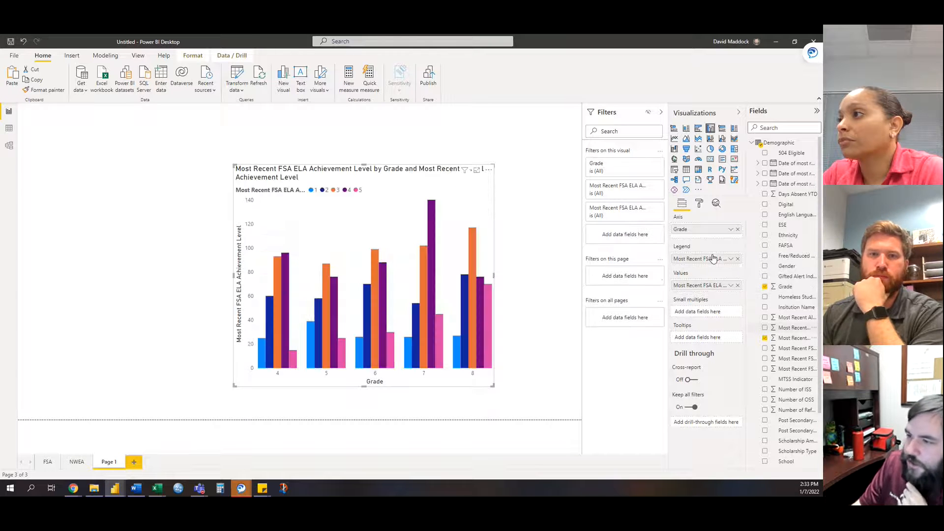
left_click(732, 285)
left_click(763, 371)
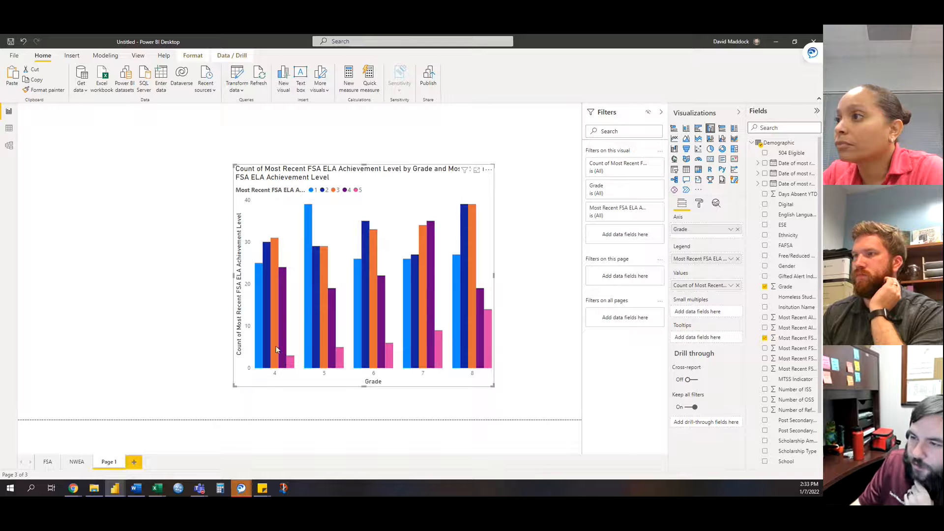
- Cross-highlight the grade 4 level 5 bar, clear it, and glance at the FSA page
mouse_move(268, 270)
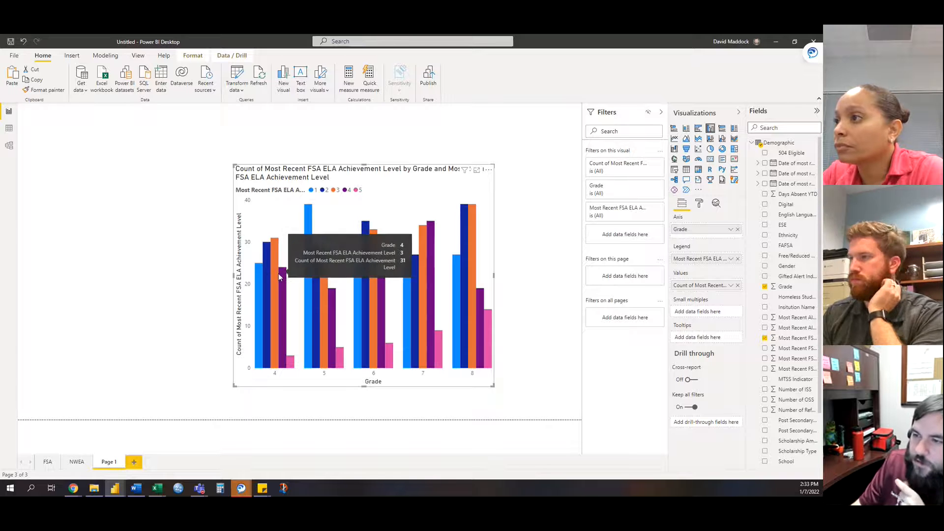
left_click(294, 367)
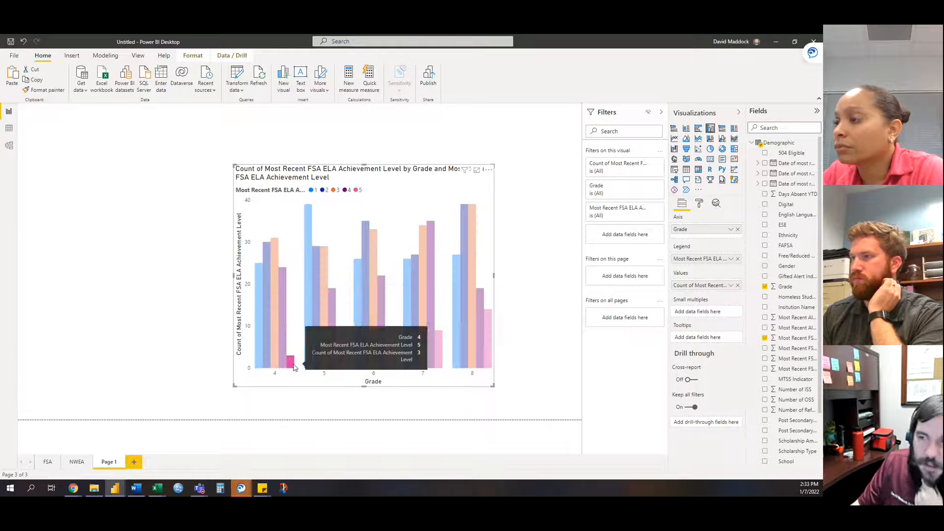
left_click(290, 369)
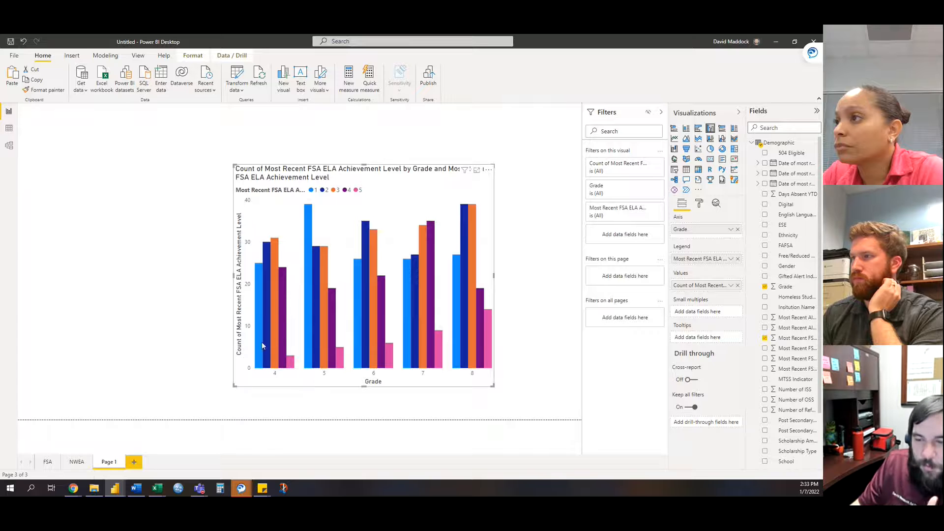
left_click(46, 465)
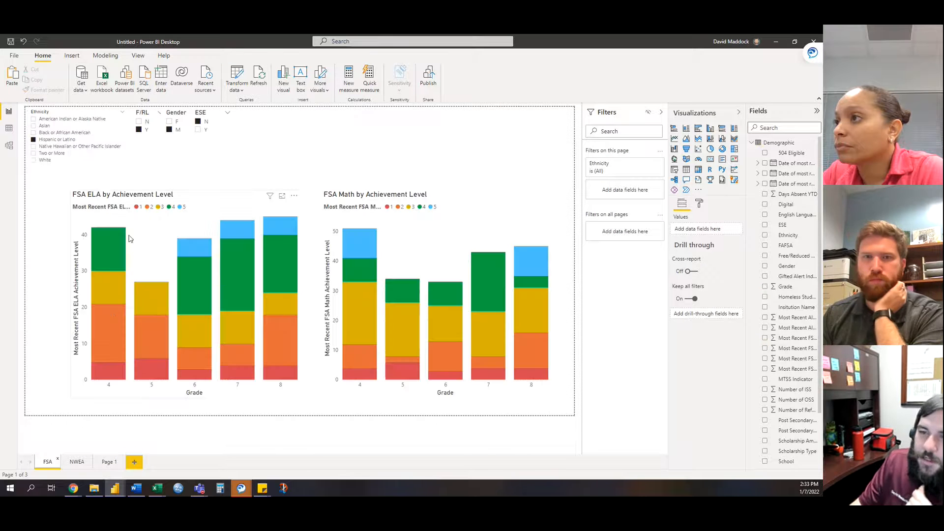
left_click(107, 463)
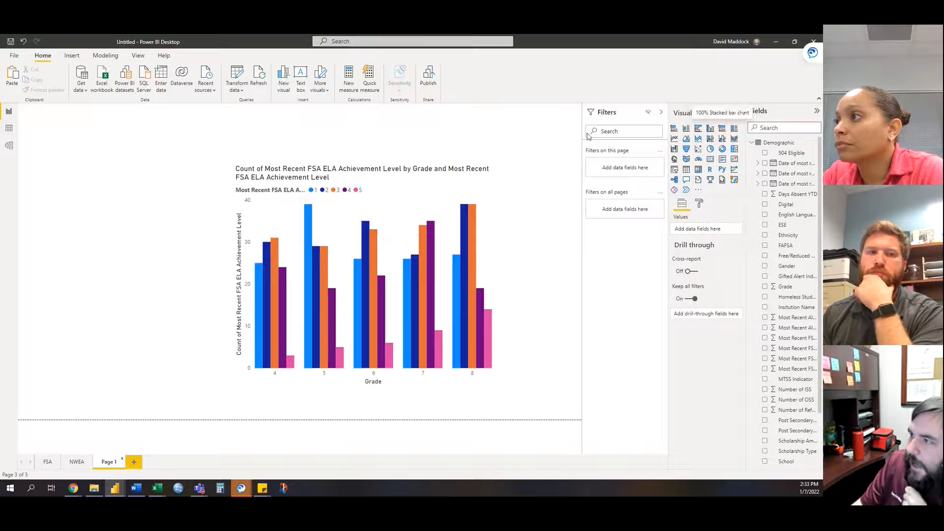
left_click(674, 139)
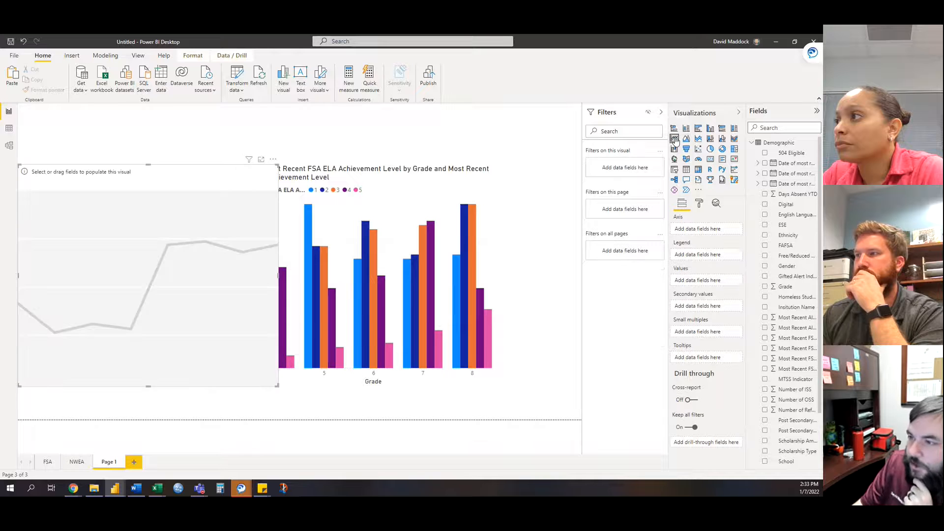
left_click_drag(152, 293, 295, 277)
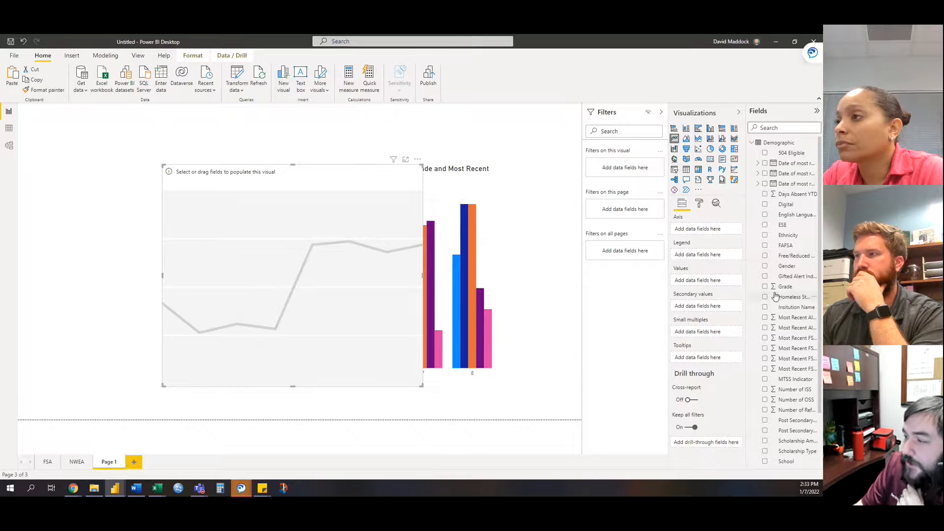
scroll(780, 337, "down", 2)
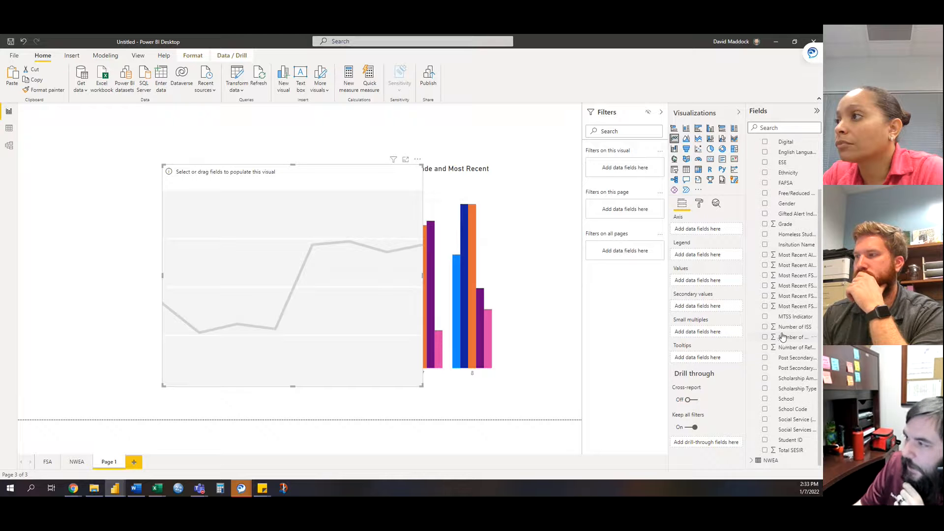
scroll(791, 236, "up", 2)
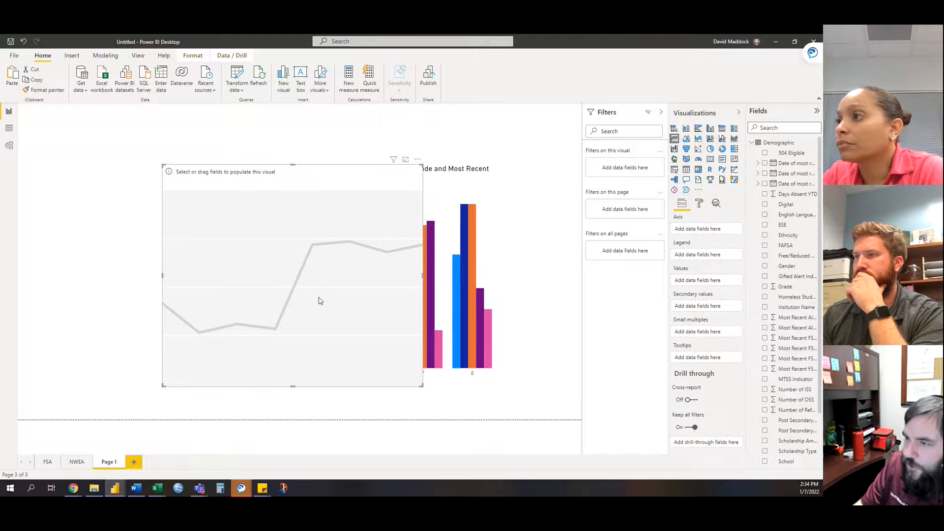
key("Delete")
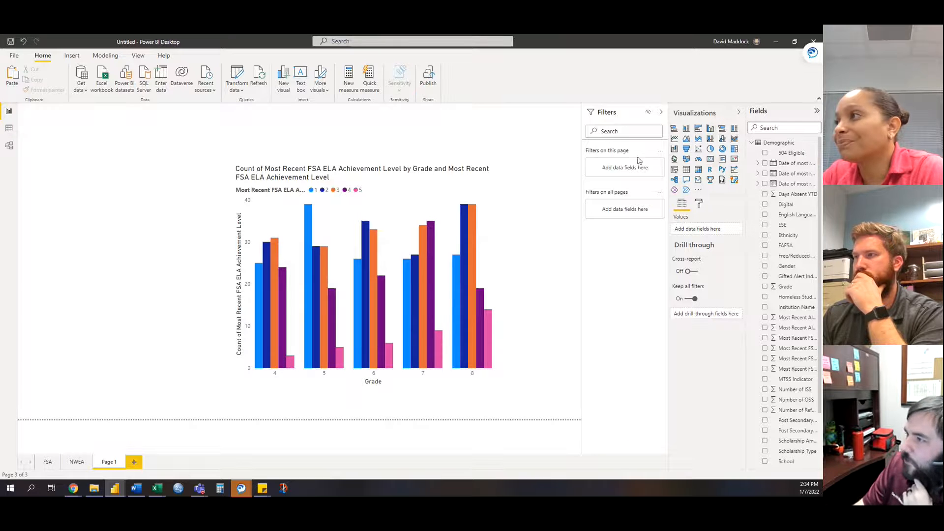
left_click(687, 152)
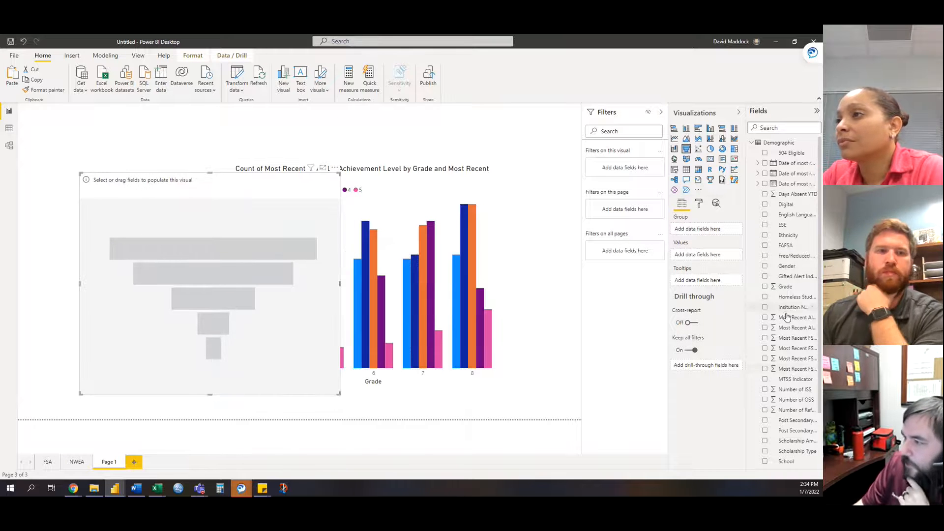
left_click(765, 400)
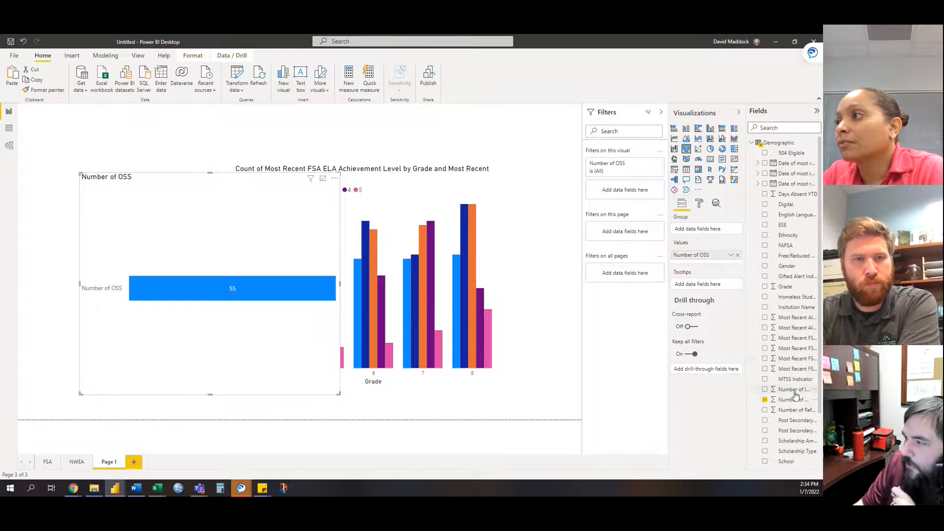
left_click_drag(793, 391, 705, 270)
left_click_drag(793, 409, 701, 254)
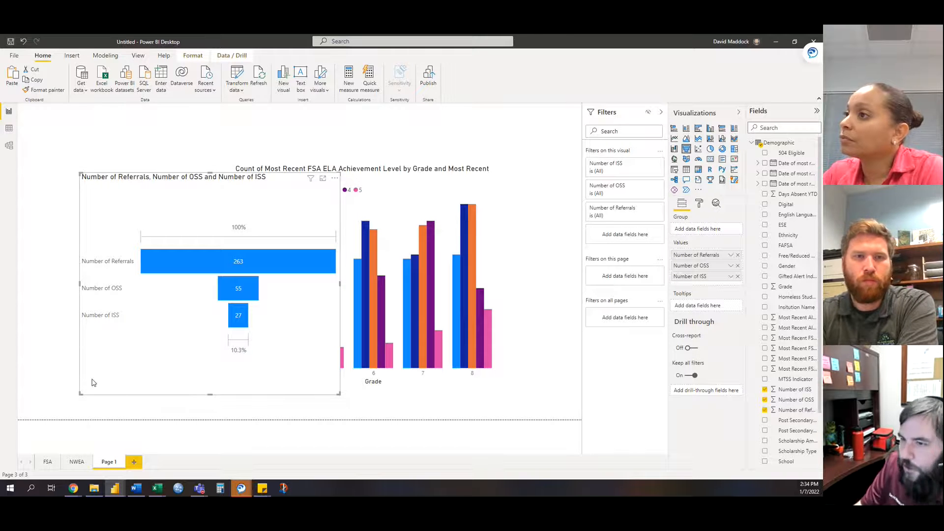
key("Delete")
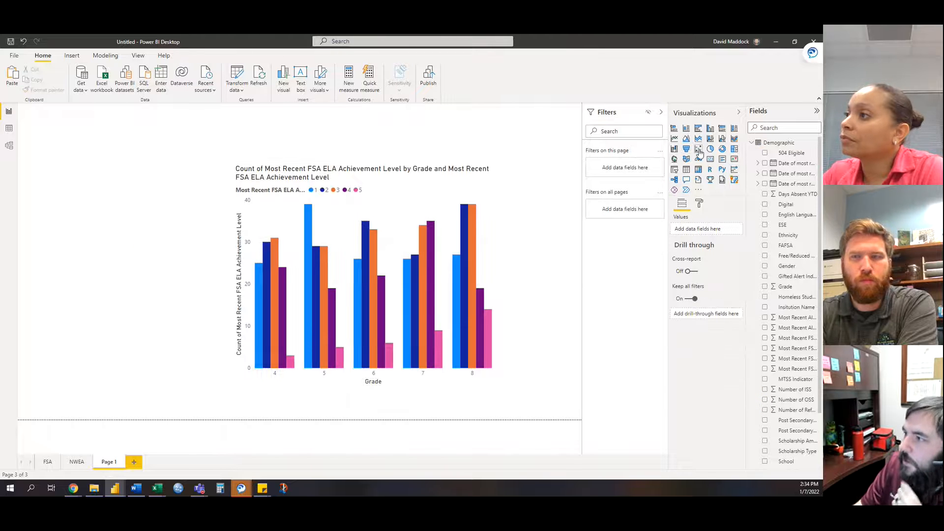
- Insert a scatter chart of FSA ELA Scale Score versus Math Scale Score per Student ID
left_click(710, 150)
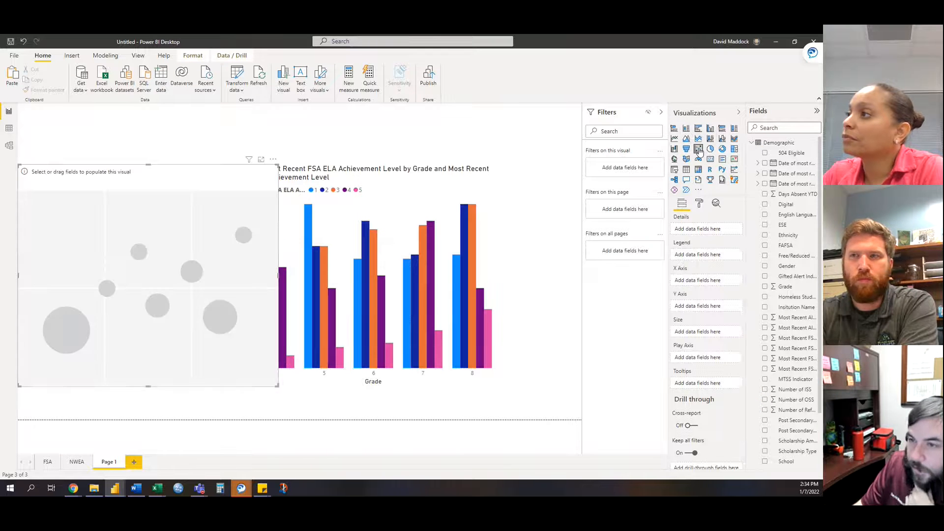
left_click_drag(177, 266, 231, 260)
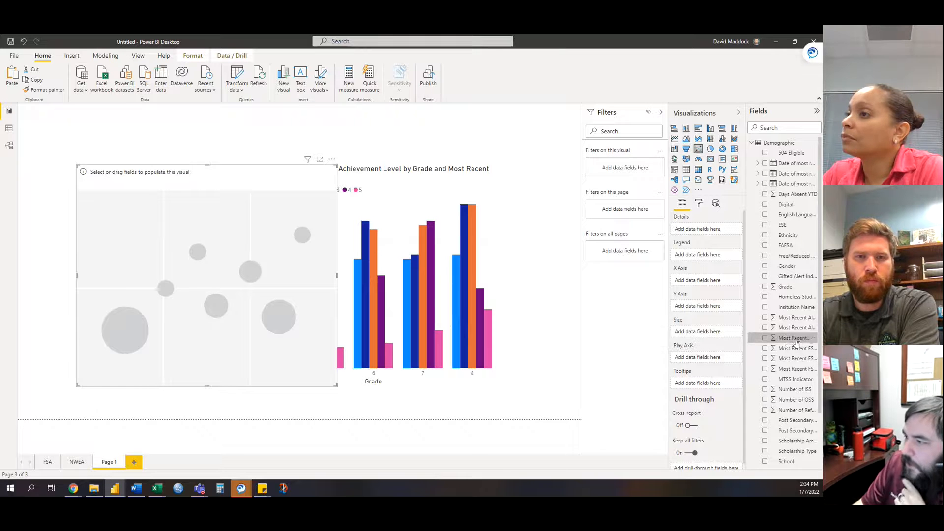
left_click_drag(790, 351, 711, 285)
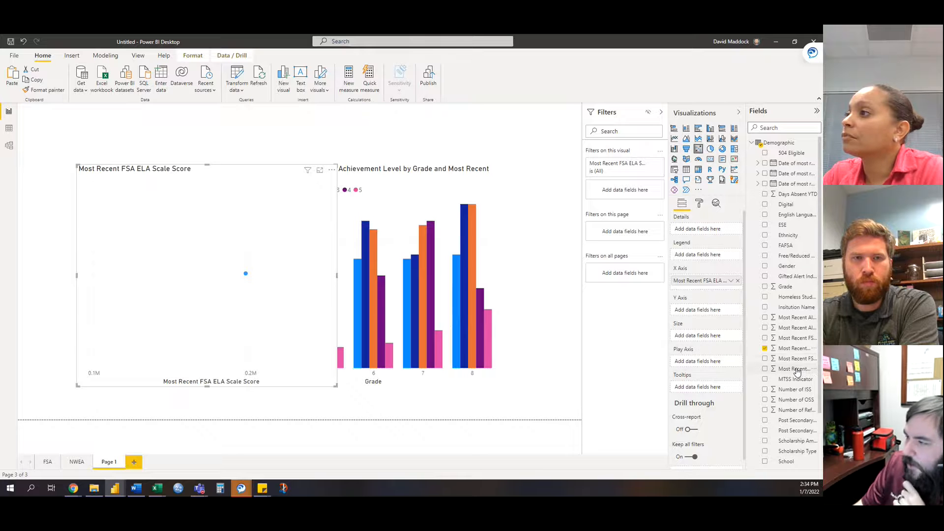
left_click_drag(797, 372, 713, 315)
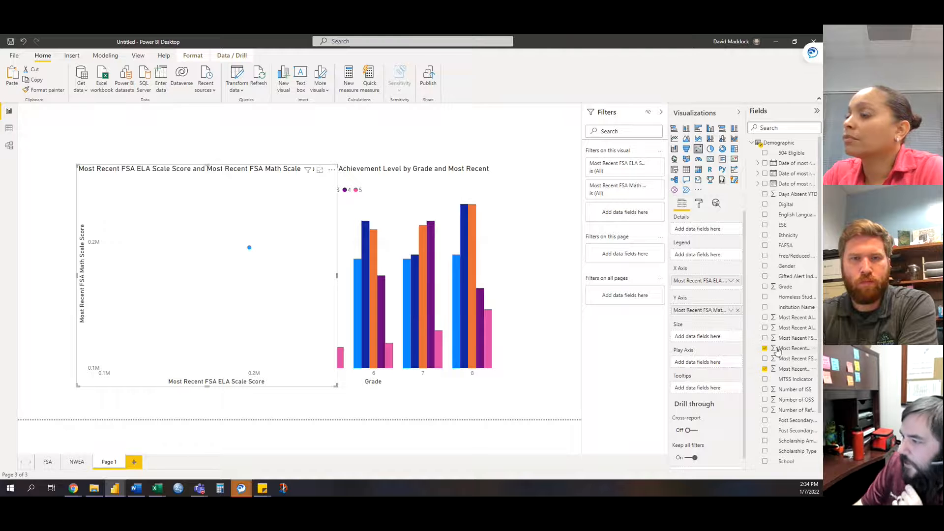
scroll(782, 374, "down", 3)
left_click_drag(789, 443, 713, 231)
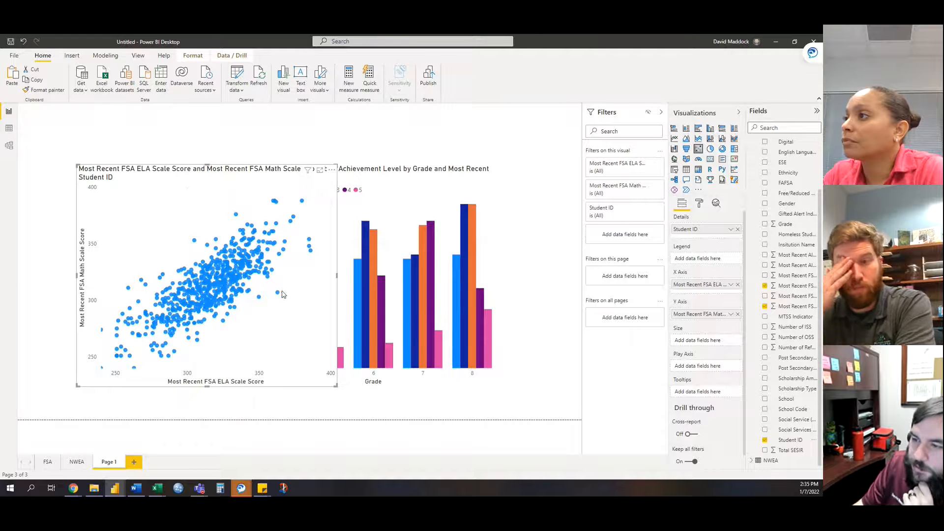
- Add a trend line to the scatter chart from the Analytics pane
mouse_move(277, 294)
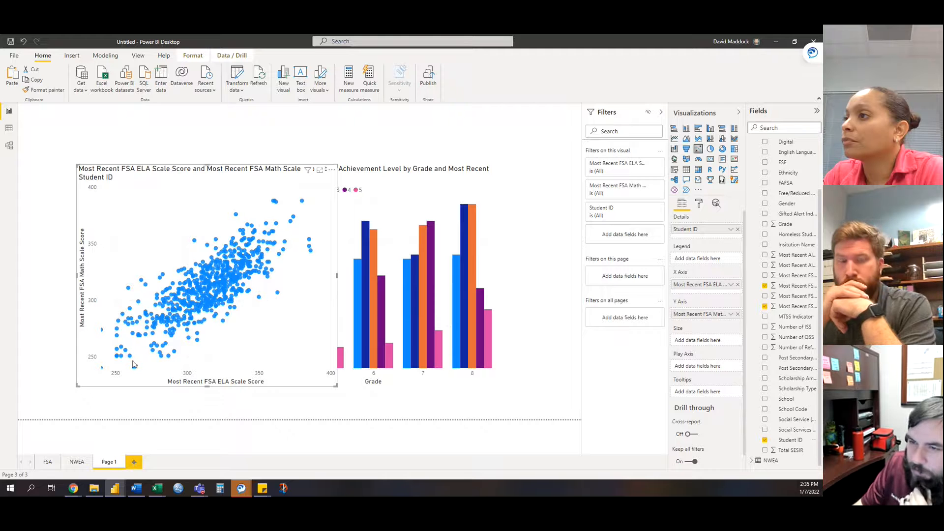
mouse_move(128, 290)
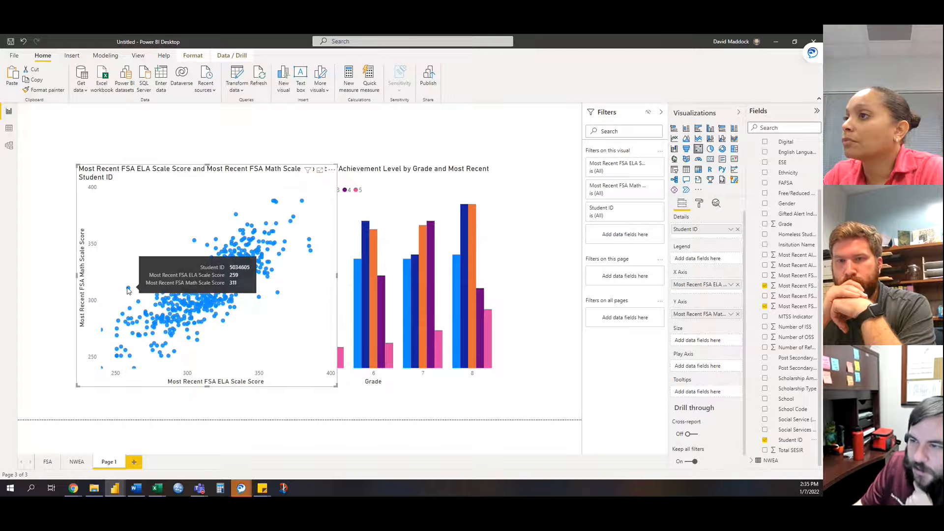
left_click(716, 203)
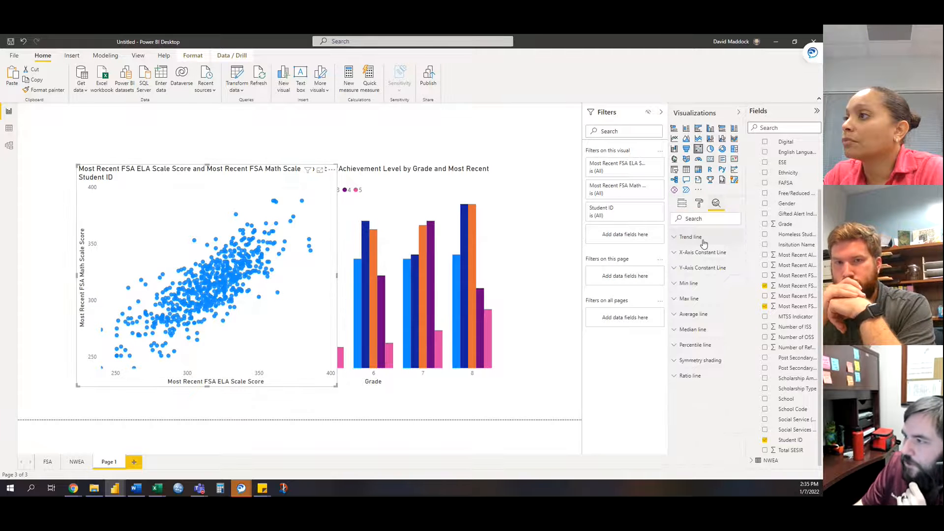
left_click(691, 237)
left_click(689, 258)
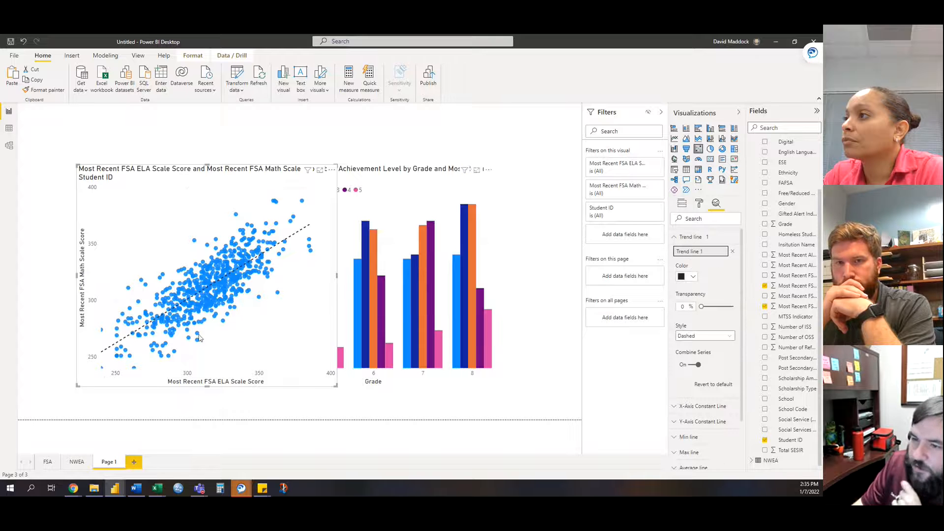
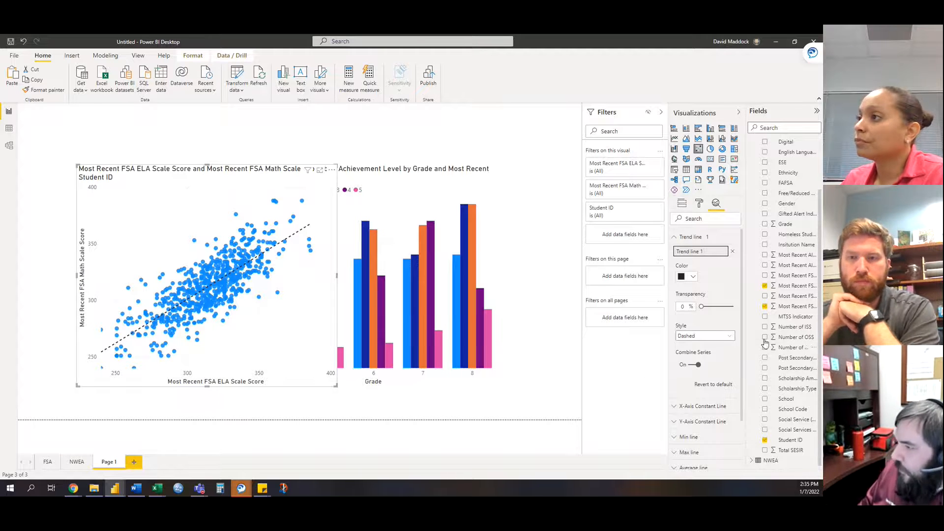
- Delete the scatter plot from Page 1 and collapse the Demographic fields
left_click_drag(210, 181, 180, 186)
key("Delete")
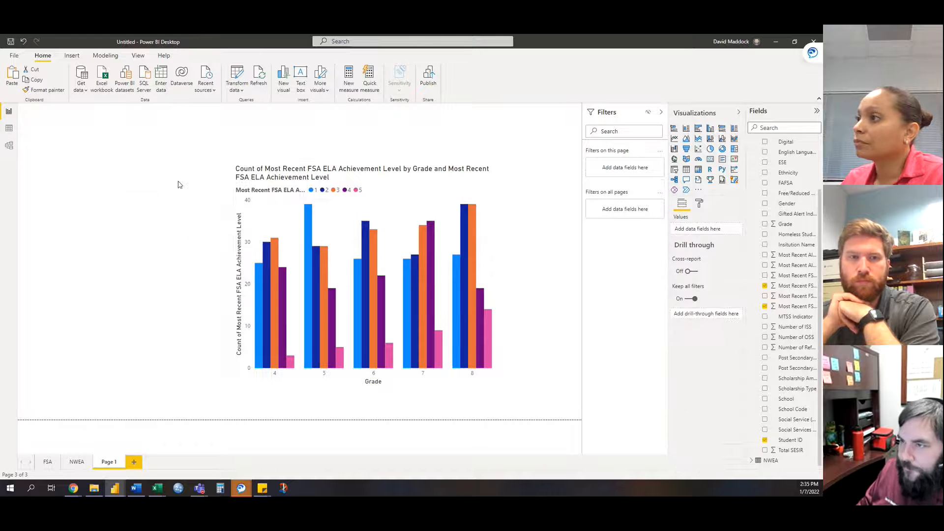
scroll(779, 277, "up", 5)
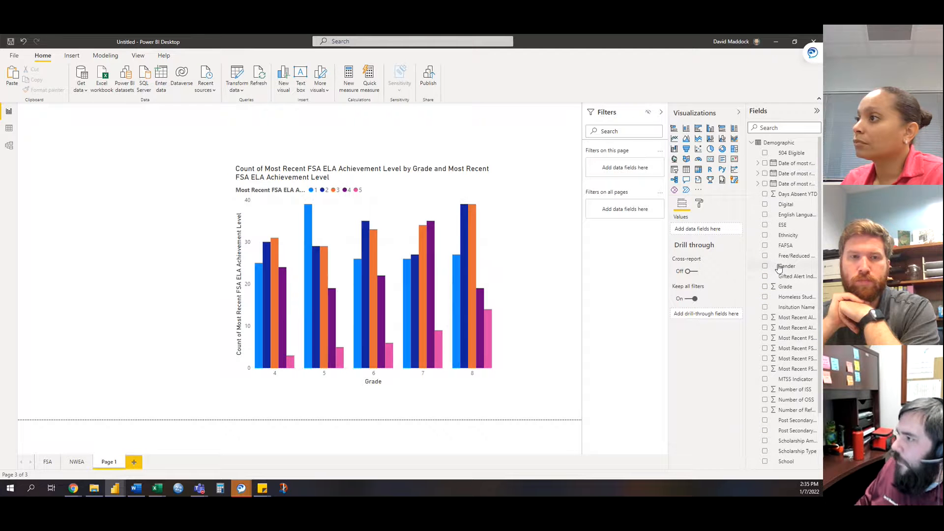
left_click(752, 143)
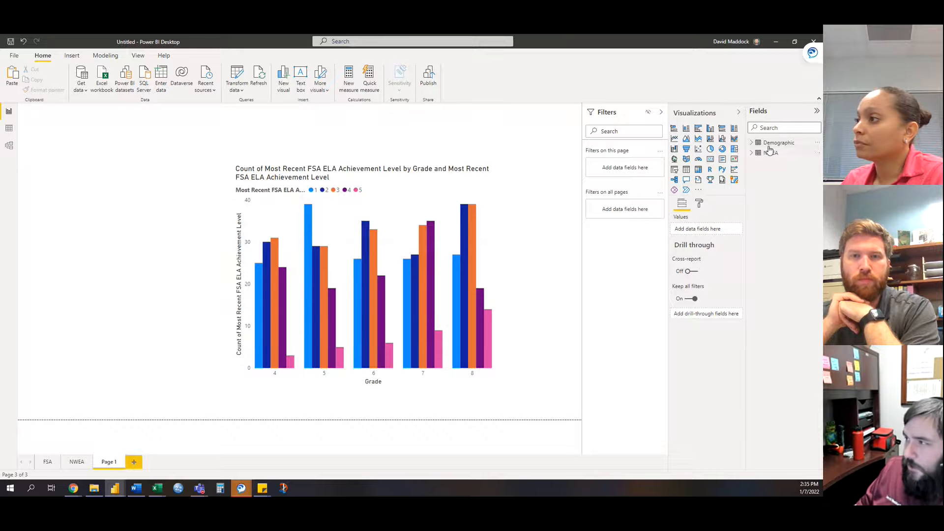
- Go back to the FSA report page and expand the Demographic table's fields
left_click_drag(277, 186, 114, 183)
left_click(77, 461)
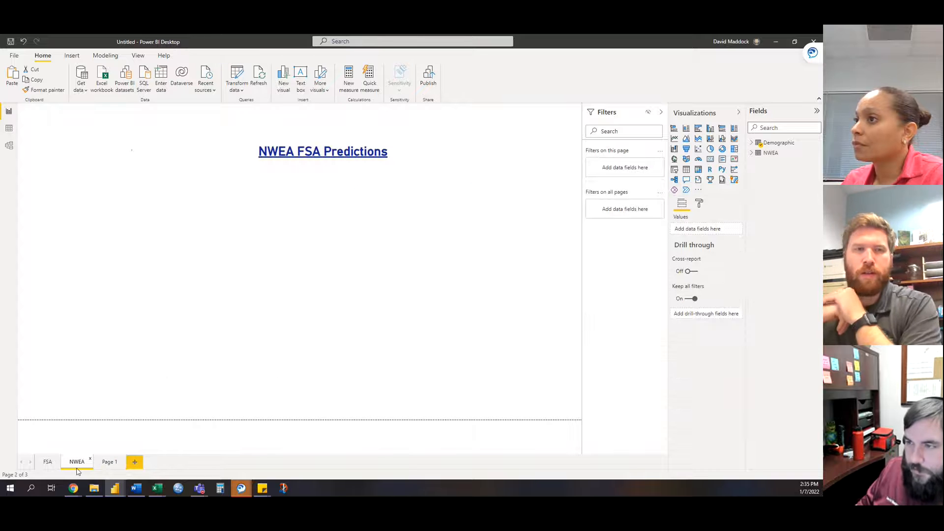
left_click(50, 462)
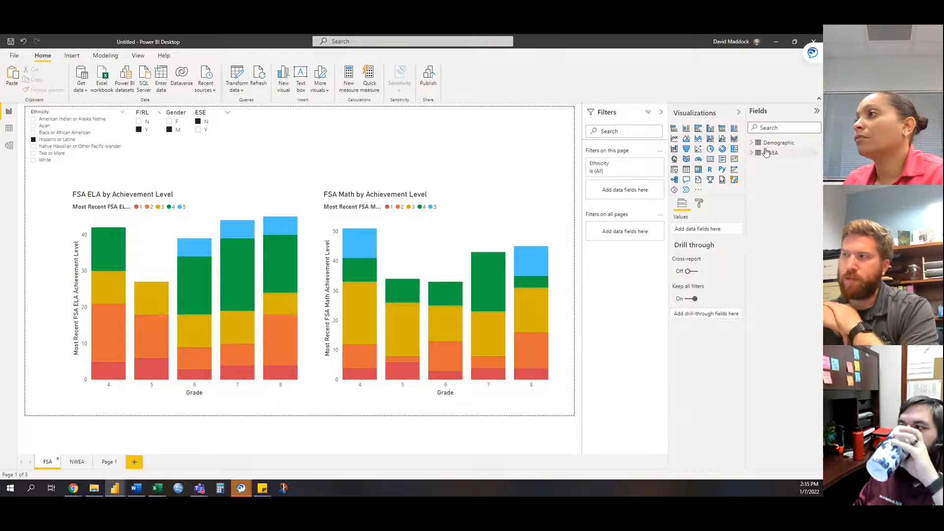
left_click(751, 143)
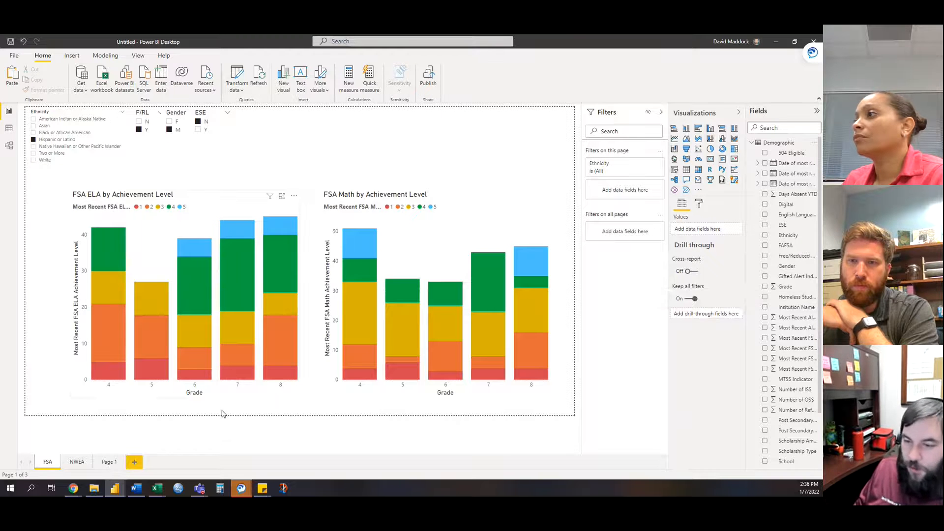
left_click(92, 492)
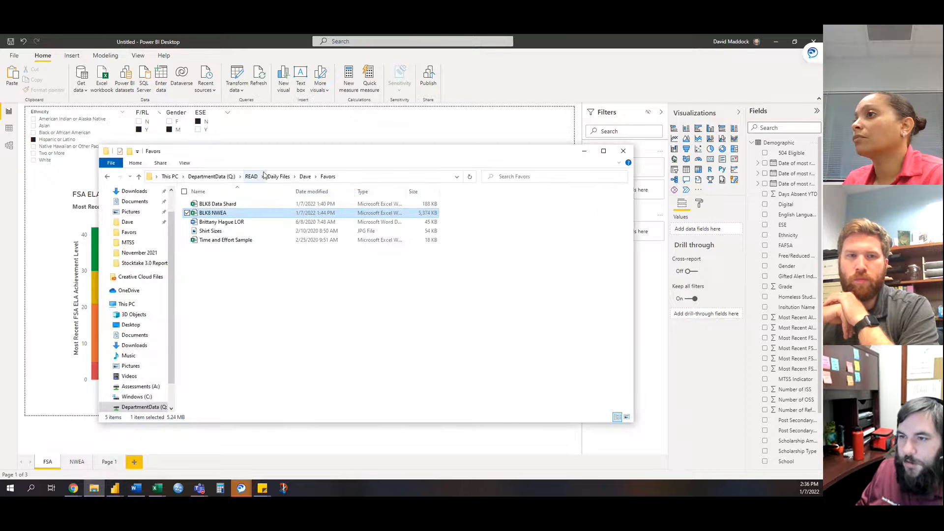
scroll(172, 205, "up", 1)
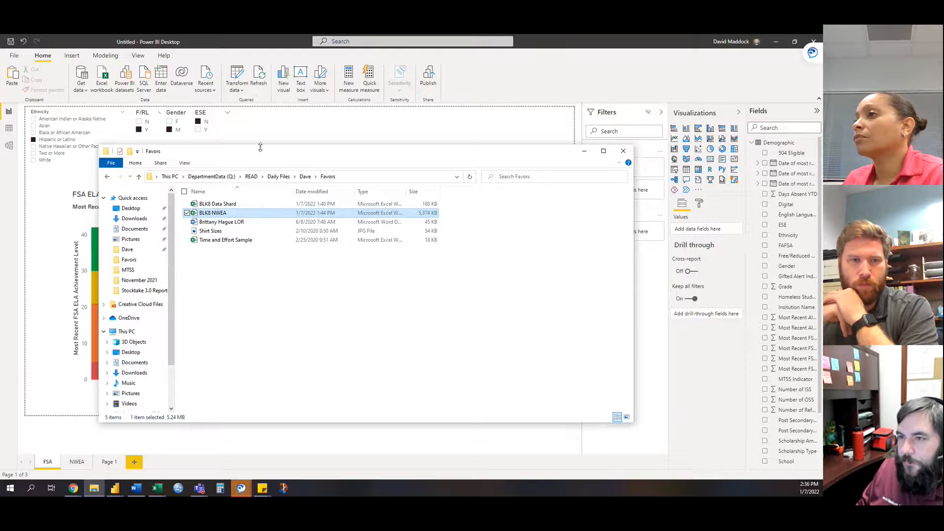
left_click(269, 133)
left_click_drag(0, 134, 0, 133)
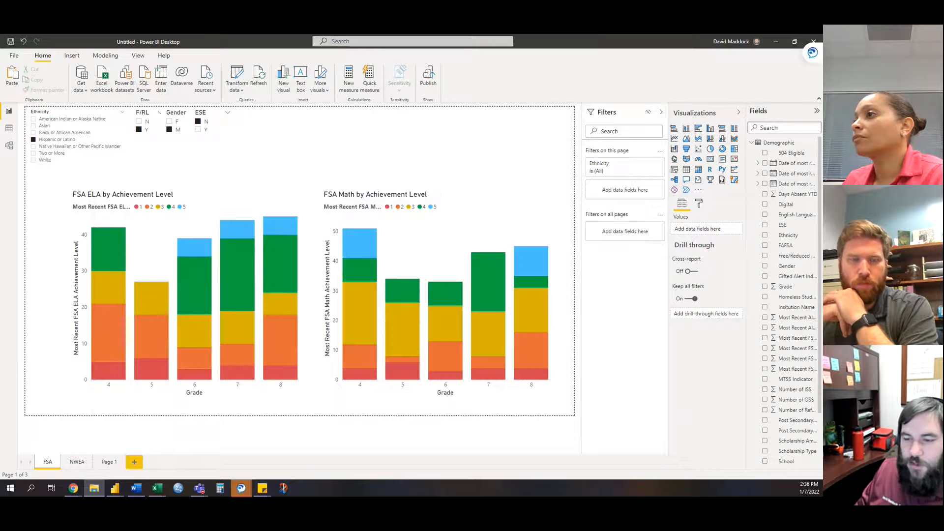
mouse_move(73, 488)
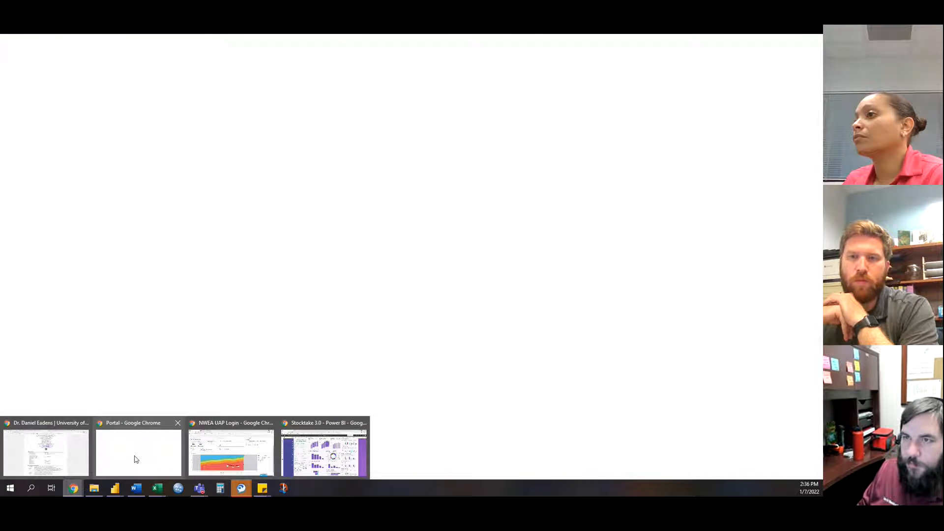
- Log back into the school portal with the account username and password
left_click(133, 456)
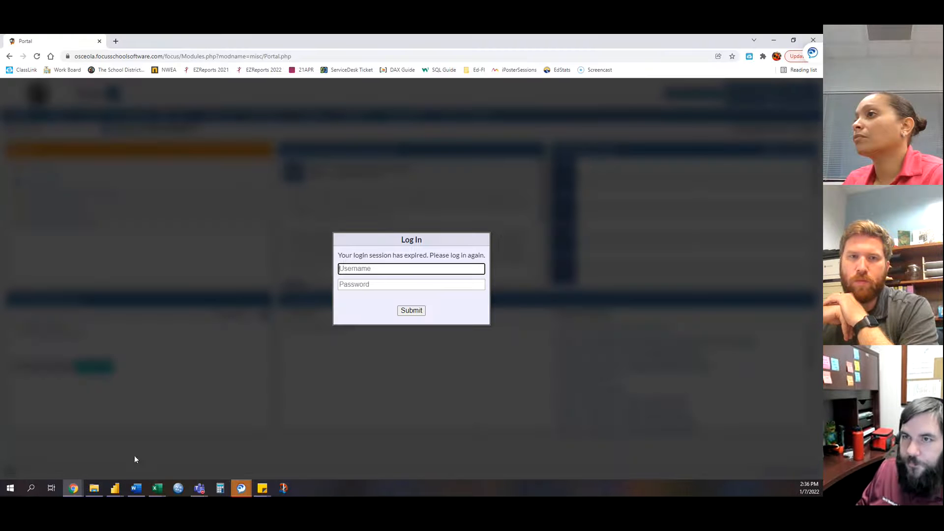
left_click(375, 266)
type("maddockd")
key("Tab")
type("•")
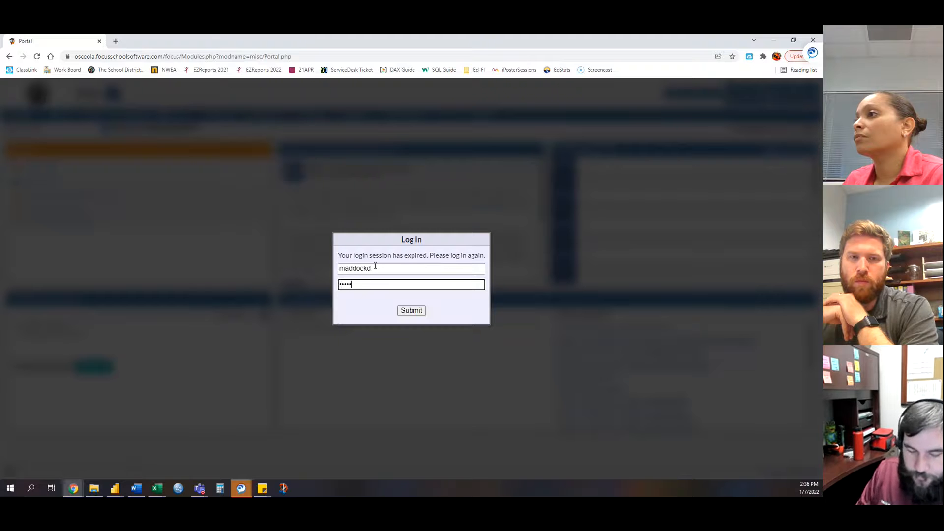
key("Return")
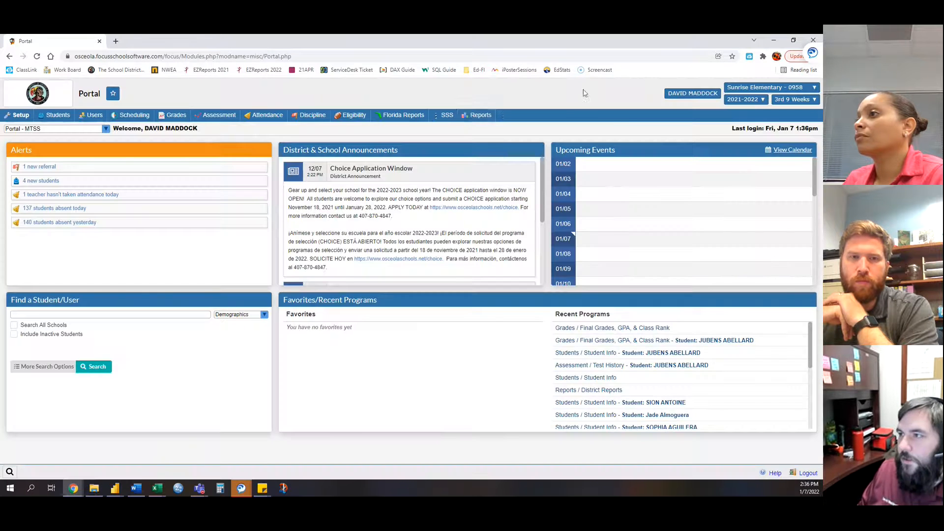
- Open District Reports' Test Coordinator folder with Bellalago Charter Academy K-8 selected as the school
left_click(475, 115)
left_click(480, 146)
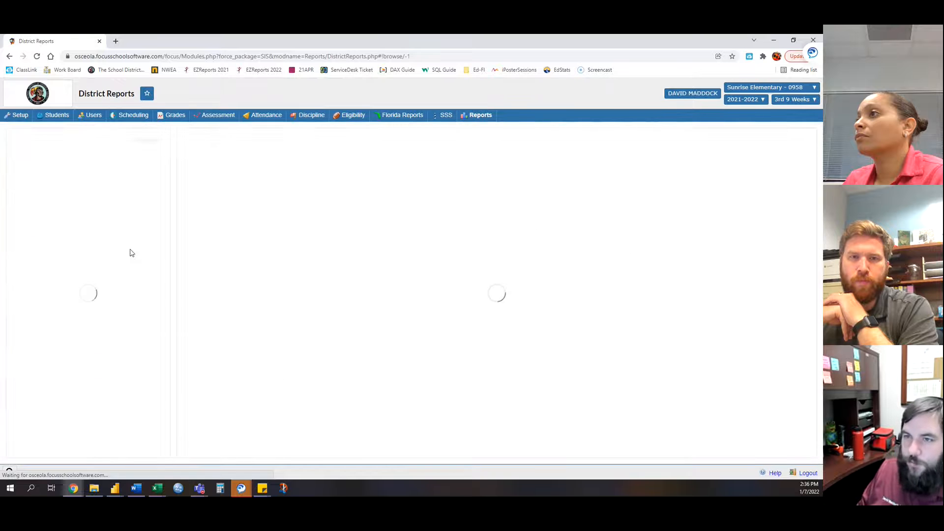
left_click(38, 200)
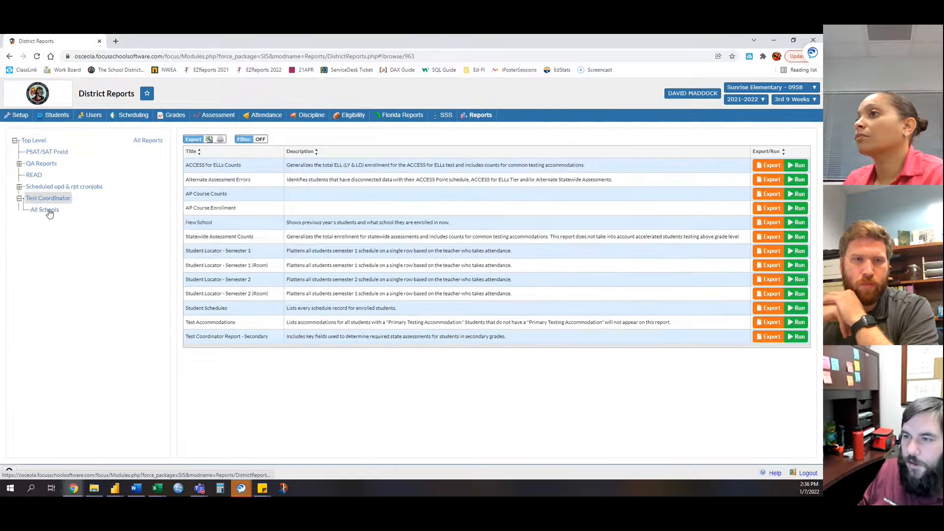
left_click(740, 87)
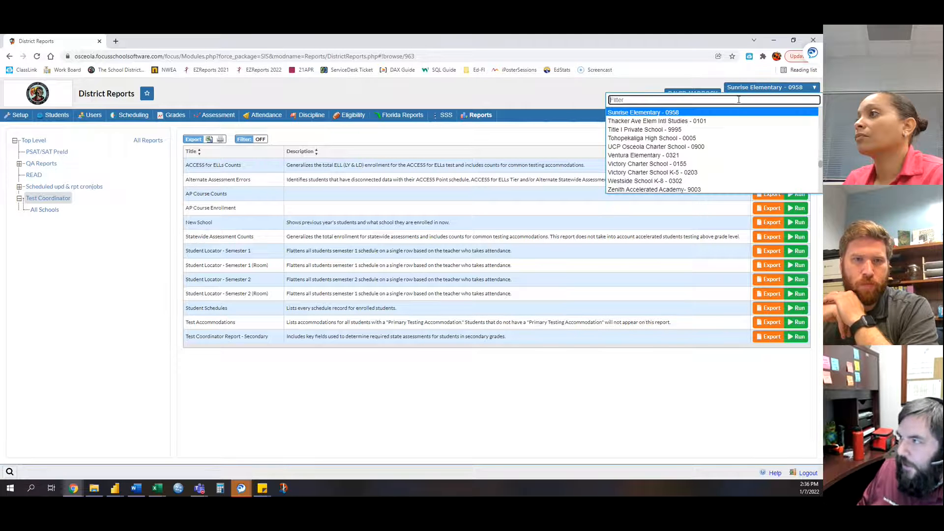
type("bel")
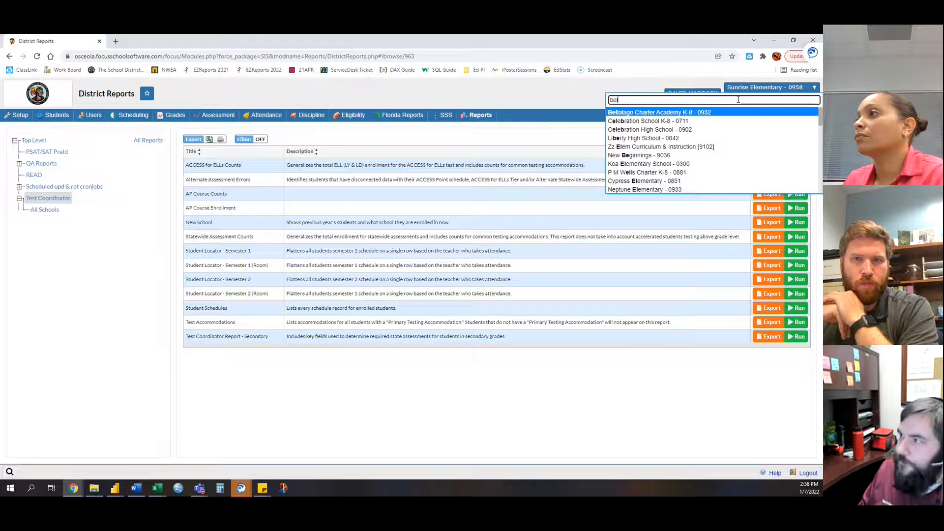
left_click(684, 113)
left_click(47, 198)
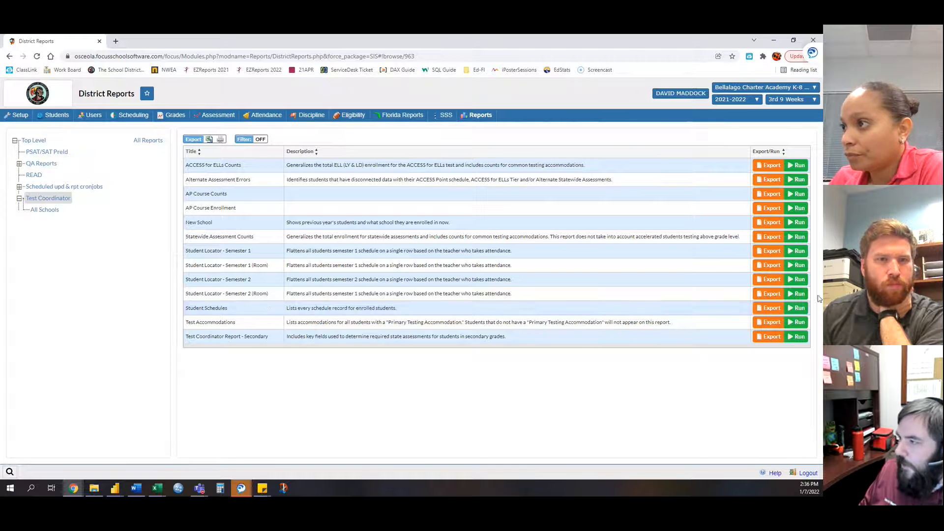
- Export the Student Schedules report and open the downloaded file in Excel
left_click(771, 309)
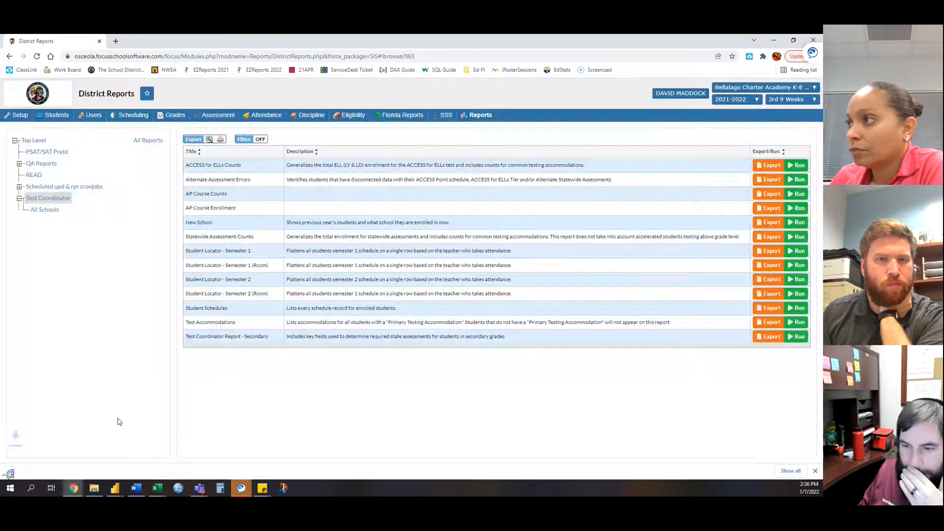
left_click(63, 471)
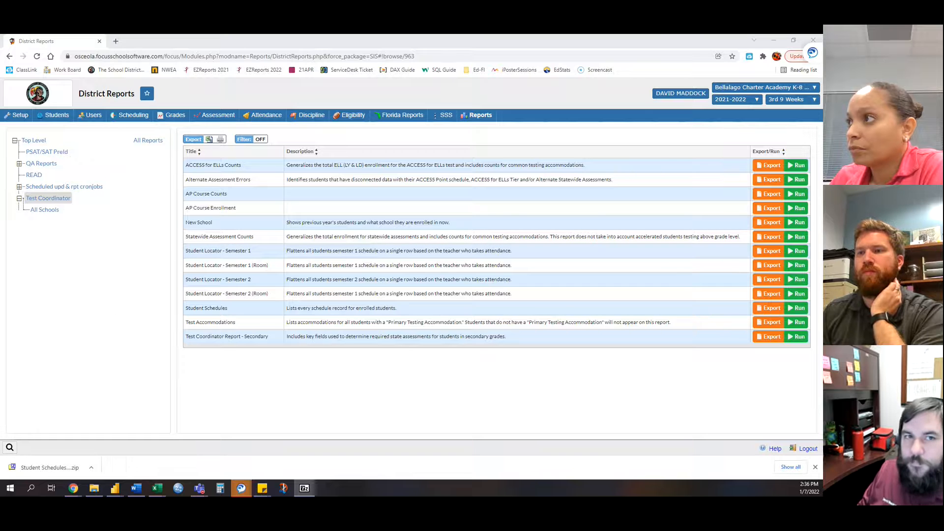
left_click(60, 466)
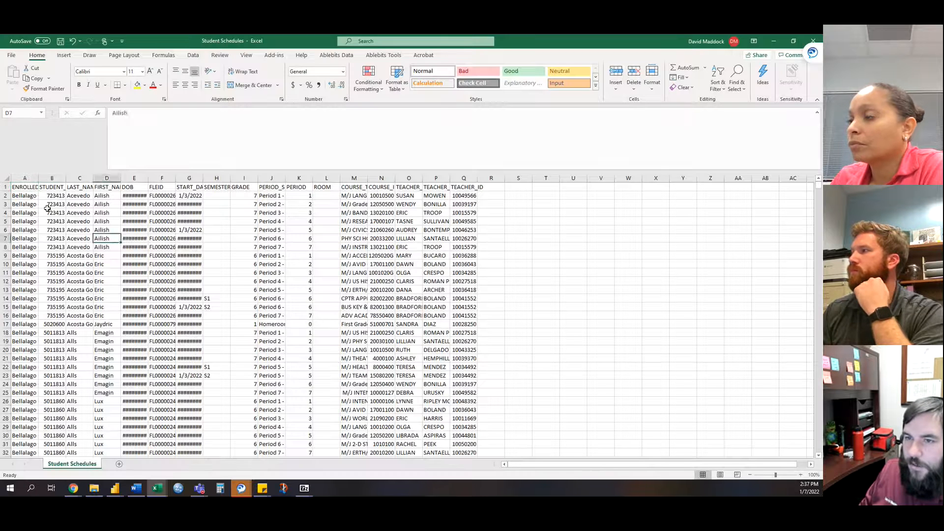
left_click(51, 231)
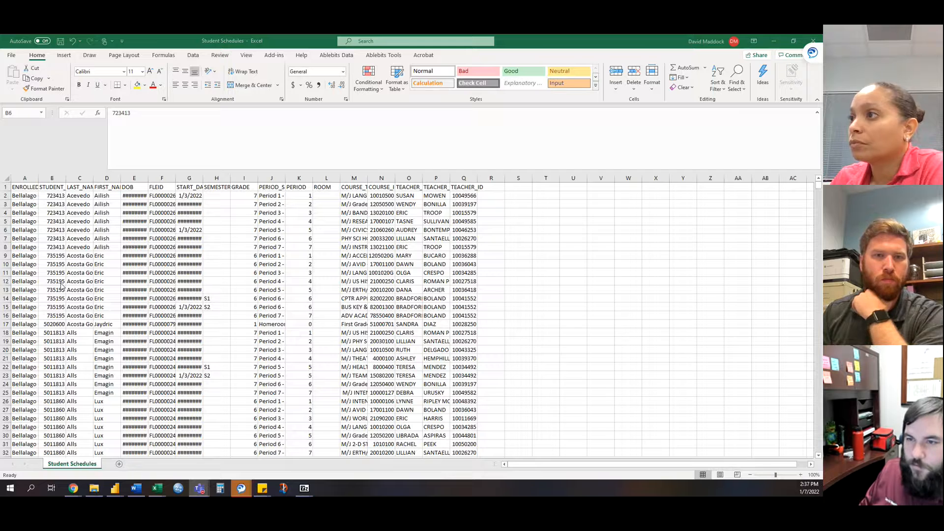
- Review the student IDs in column B and the teacher names in columns O and P
left_click(50, 220)
left_click_drag(49, 218, 72, 335)
left_click_drag(409, 204, 430, 373)
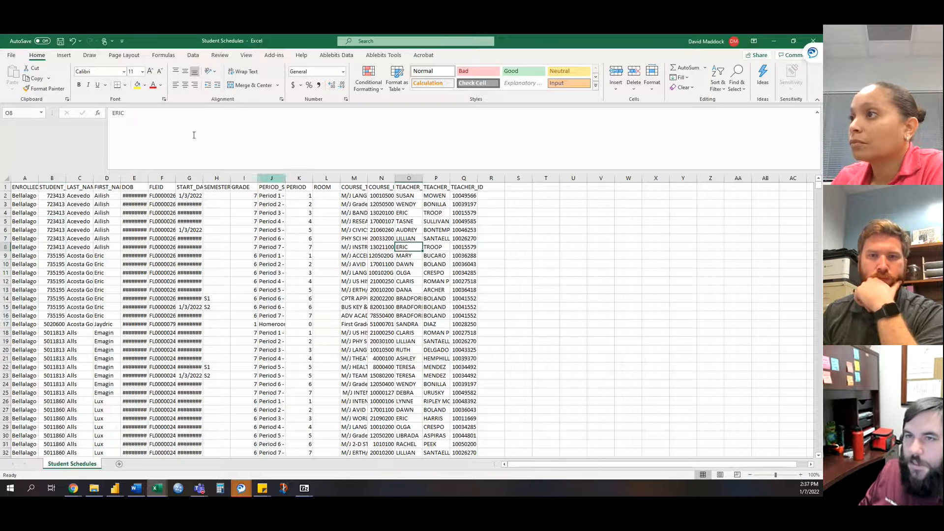
- Save the file as Excel Workbook 'BLK8 Schedules' in the Favors folder
left_click(12, 55)
left_click(27, 169)
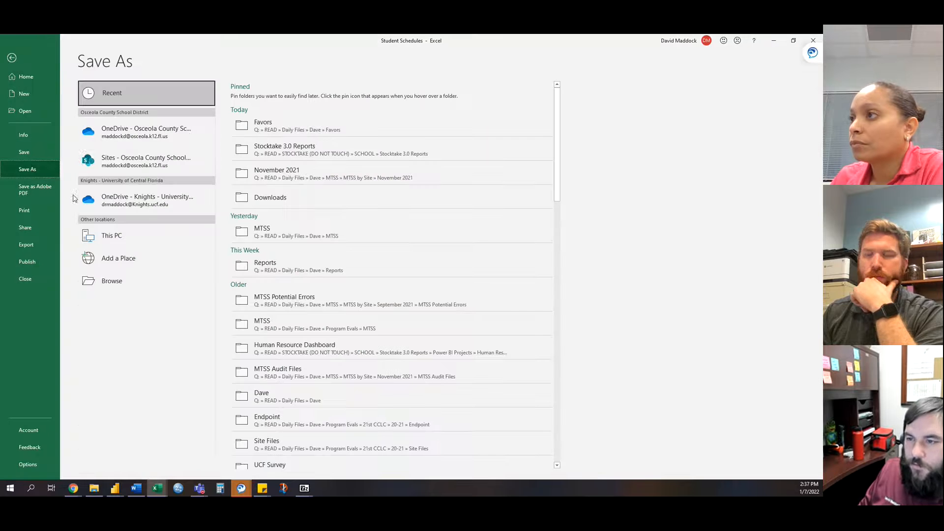
left_click(151, 281)
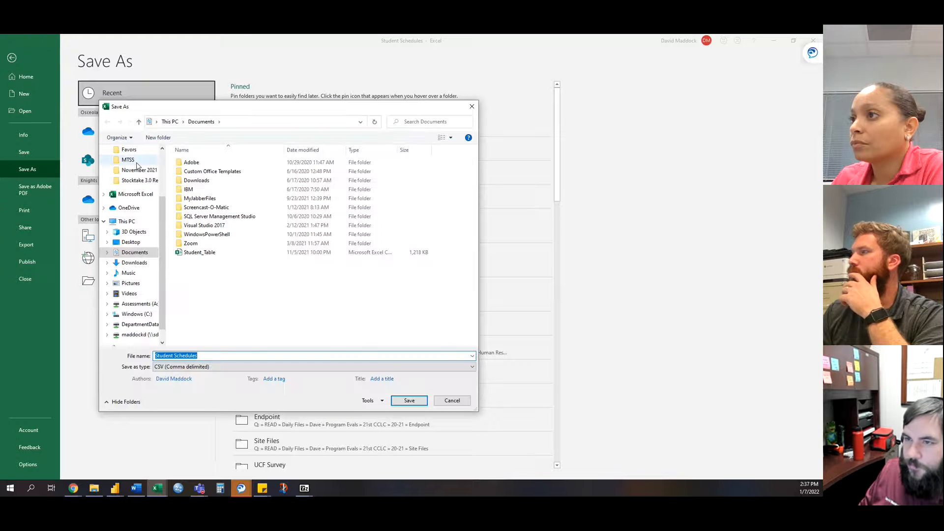
left_click(133, 156)
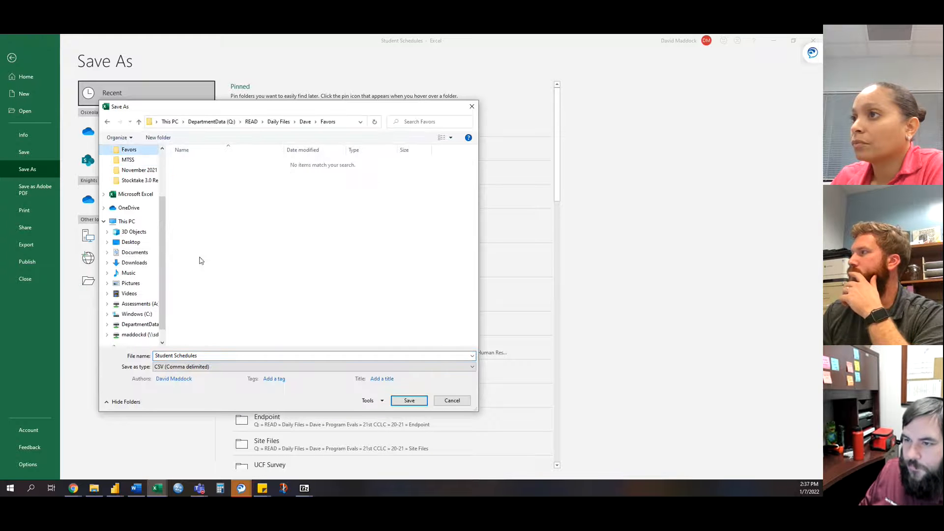
left_click(205, 367)
left_click(211, 181)
left_click(196, 354)
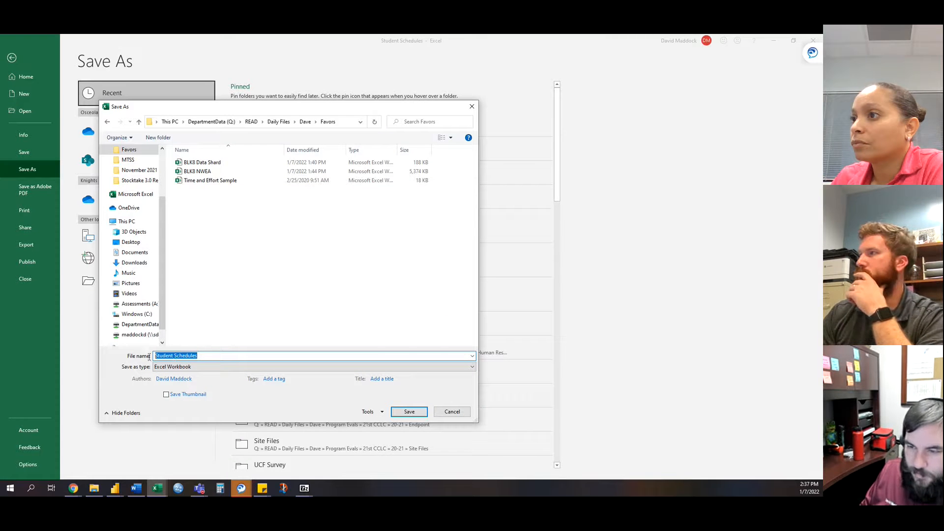
type("BLK8 Sch")
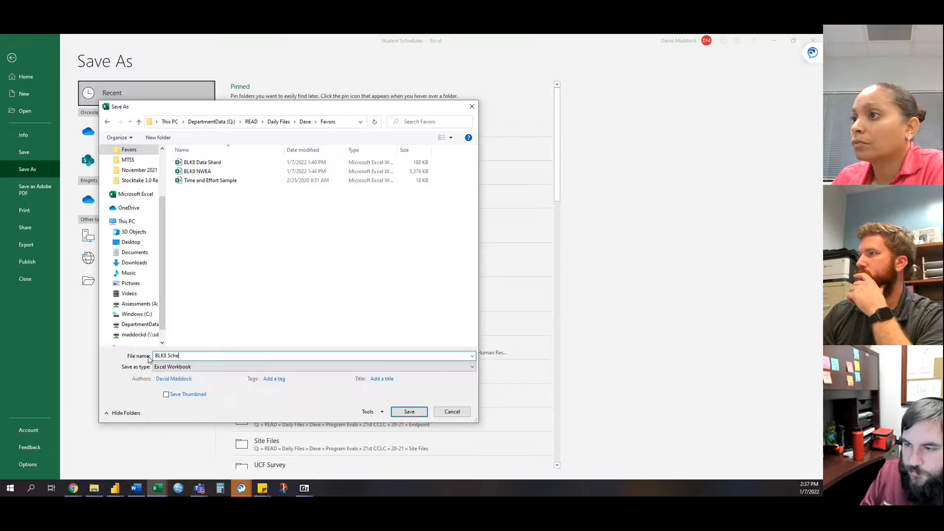
key("Return")
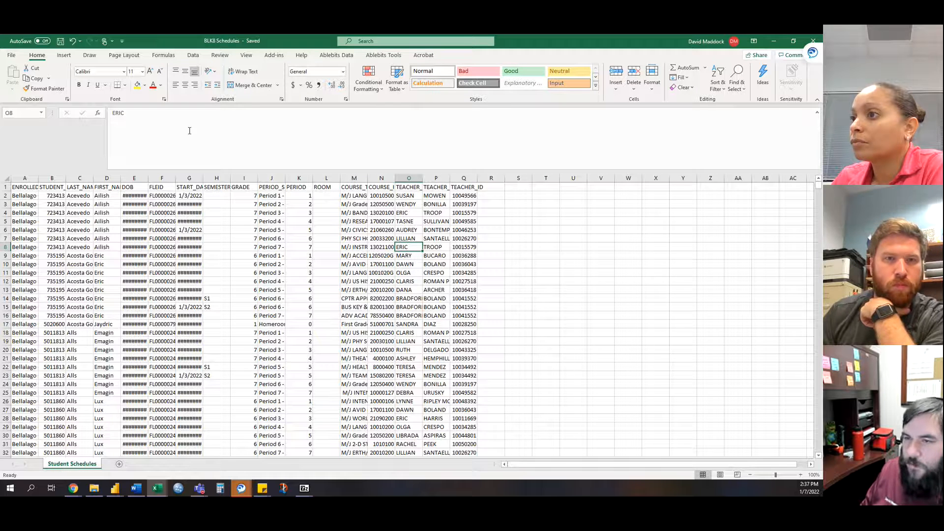
- Check the FLEID values in column F, then close the BLK8 Schedules workbook
left_click(312, 318)
left_click(168, 264)
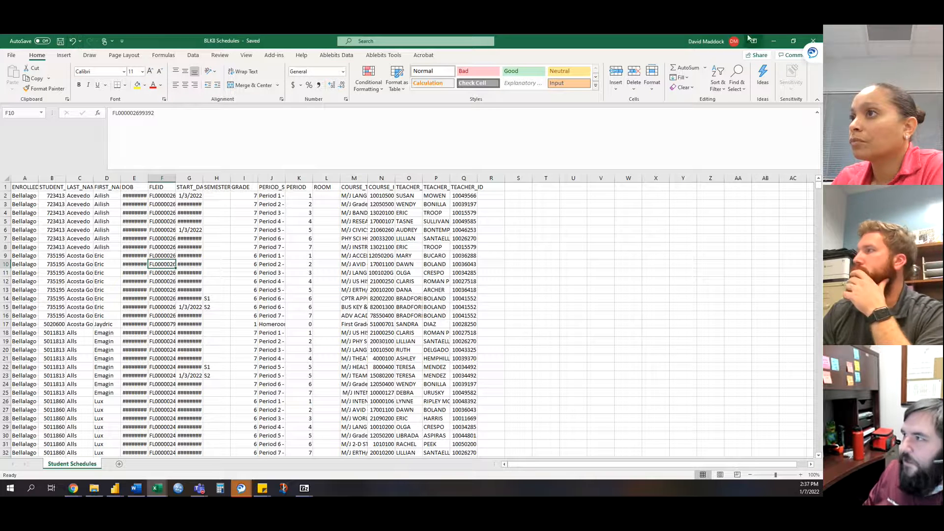
left_click(813, 41)
- Load the Student Schedules sheet from BLK8 Schedules.xlsx into the Power BI report (3,630 rows)
left_click(781, 44)
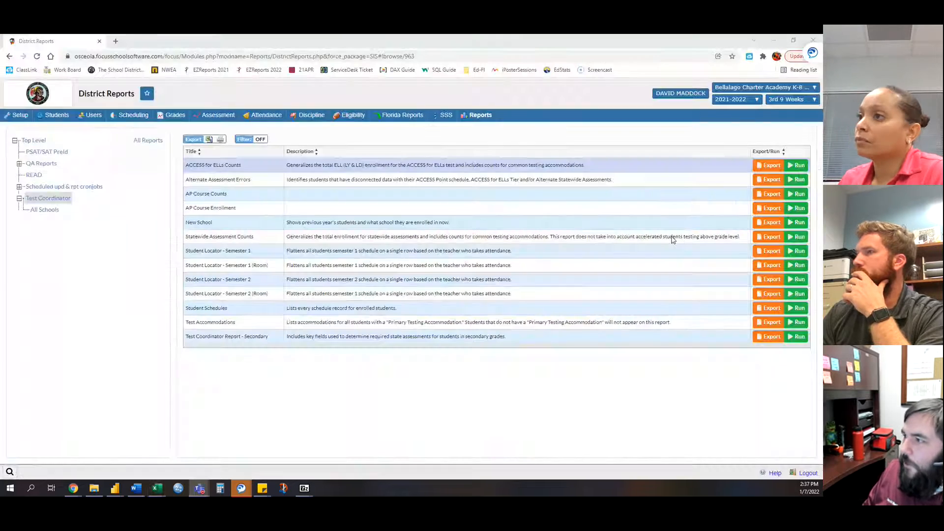
mouse_move(112, 489)
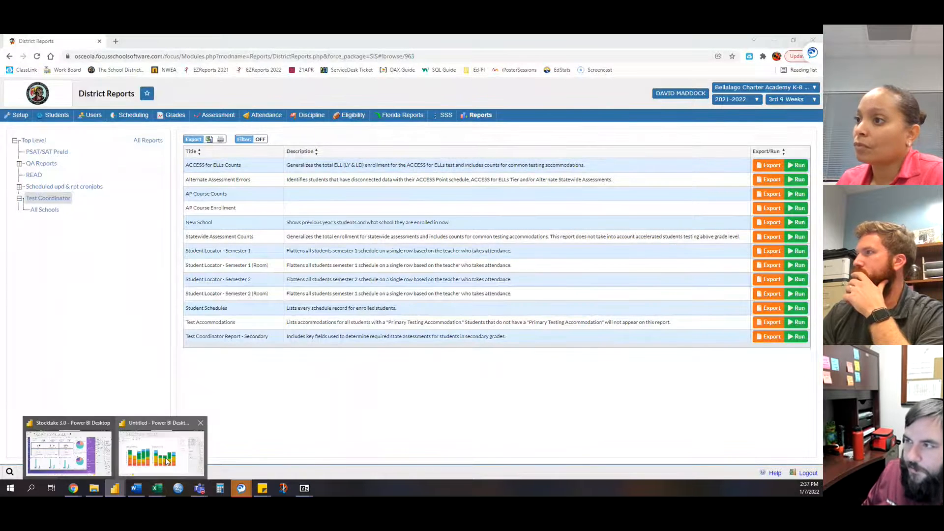
left_click(165, 459)
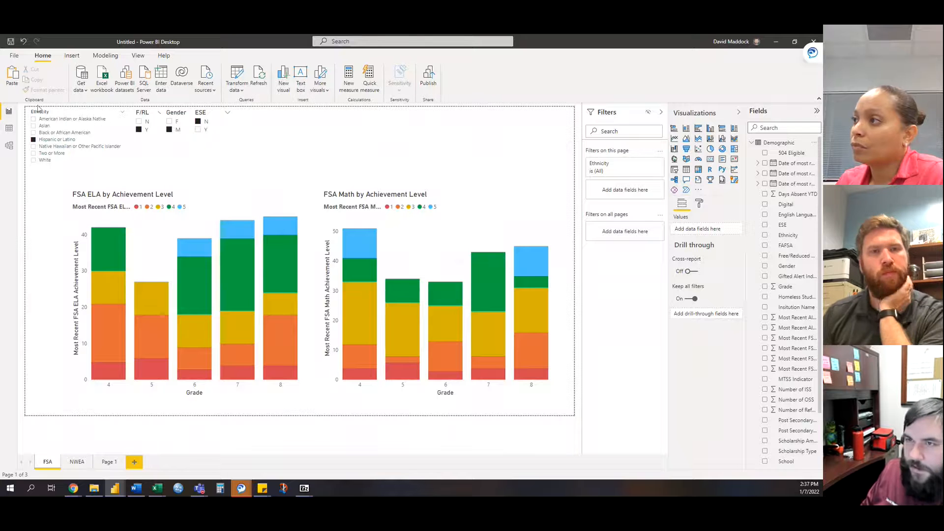
left_click(100, 79)
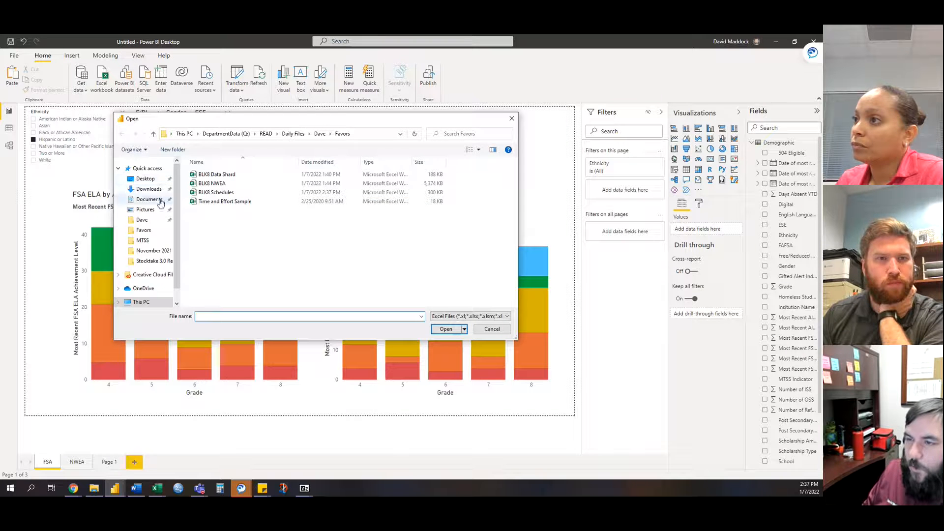
left_click(215, 193)
double_click(213, 194)
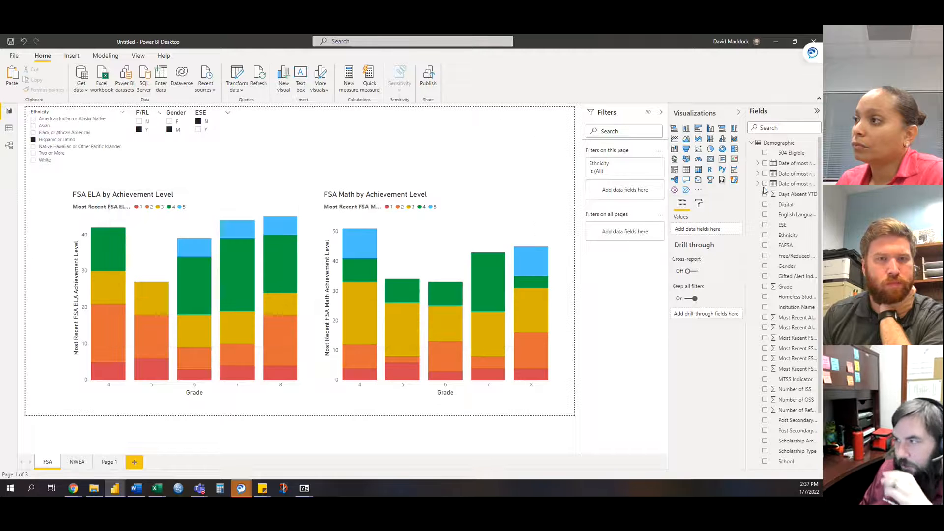
left_click(250, 178)
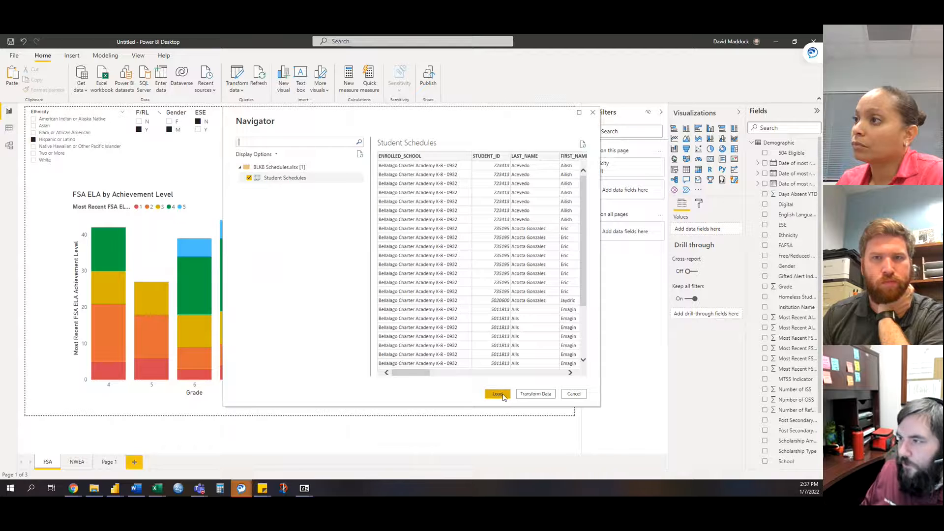
left_click(498, 394)
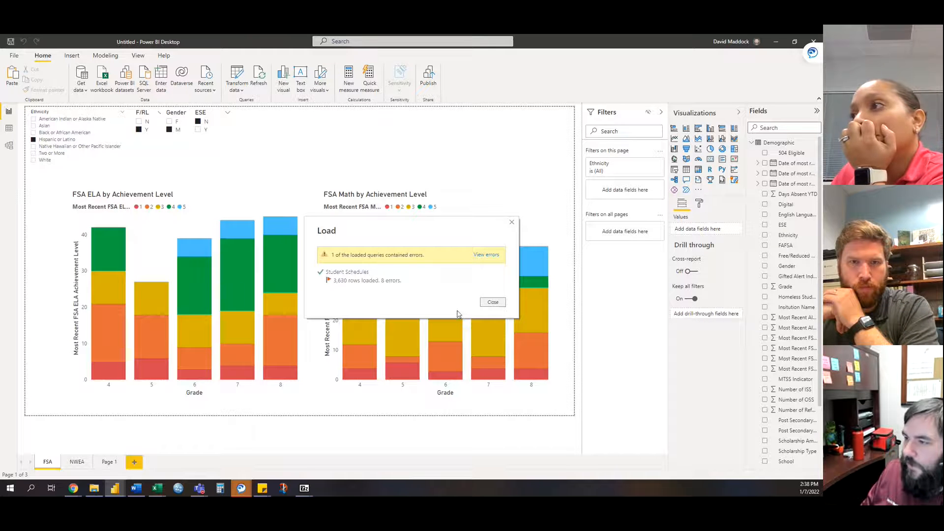
left_click(493, 302)
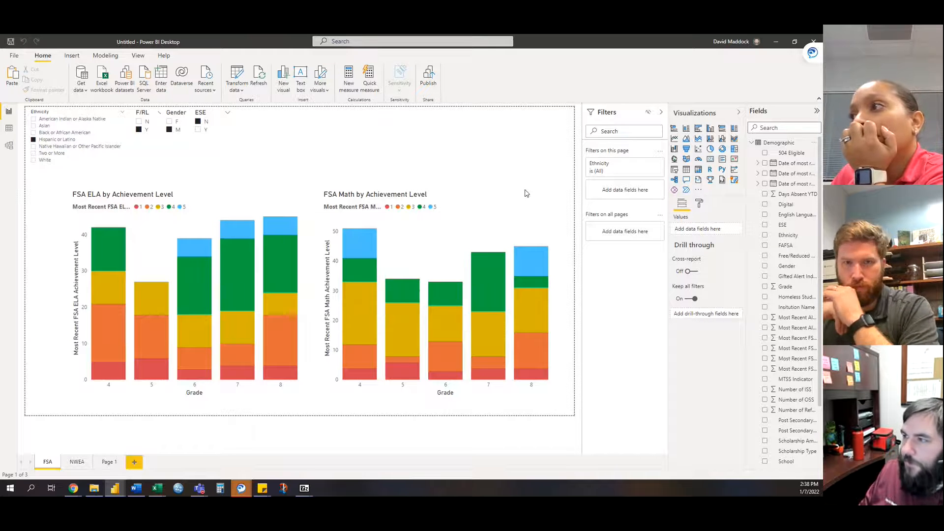
- Add Student Schedules' TEACHER_LAST as a page filter and test it with teacher GONZALEZ
left_click(752, 142)
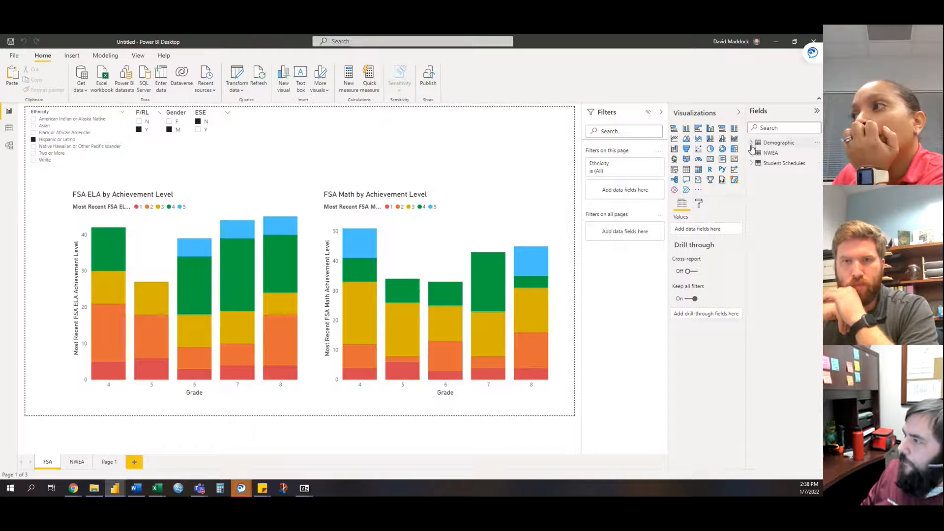
left_click(752, 163)
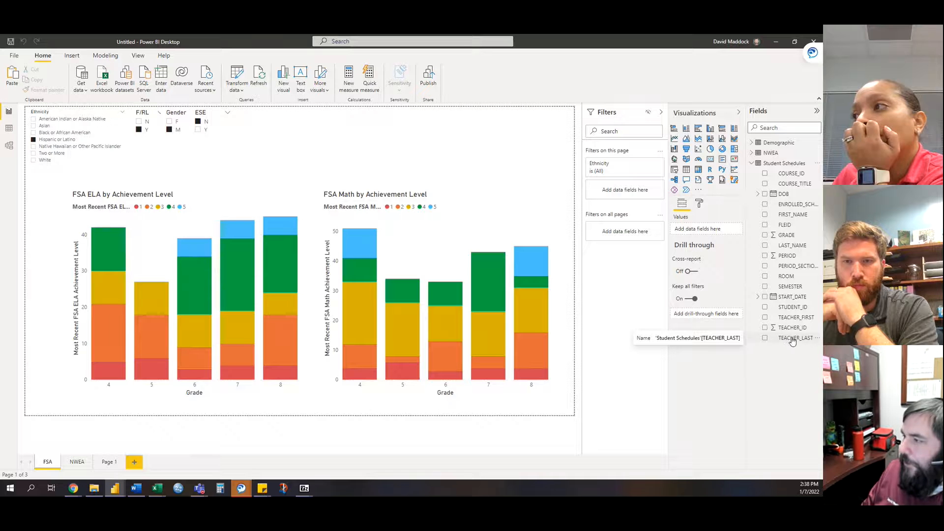
left_click_drag(794, 341, 640, 194)
scroll(640, 272, "down", 5)
scroll(607, 279, "down", 1)
left_click(596, 266)
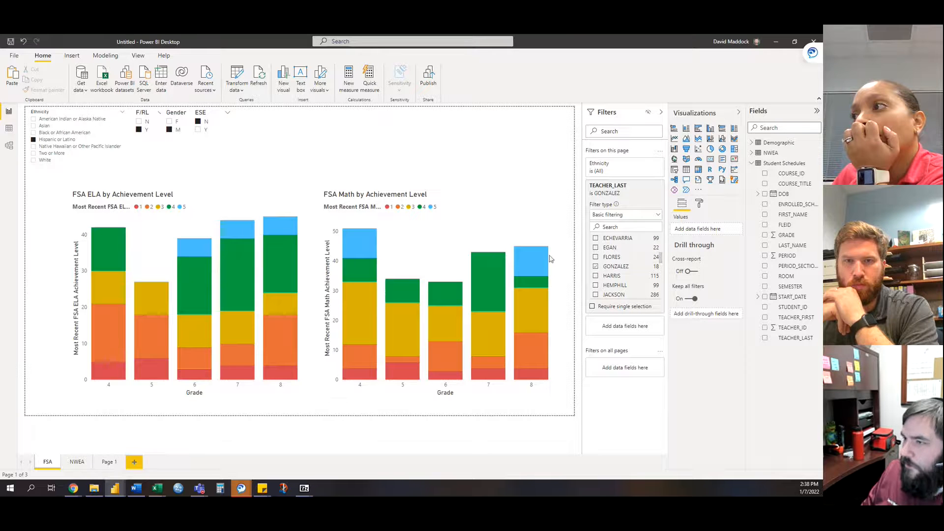
- Remove the TEACHER_LAST filter and open Manage relationships on the Modeling tab
left_click(596, 267)
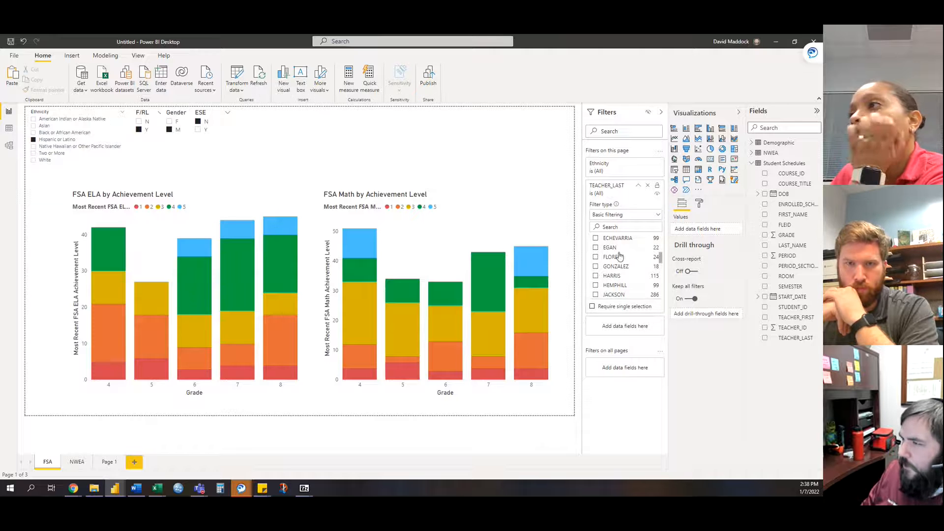
left_click(648, 186)
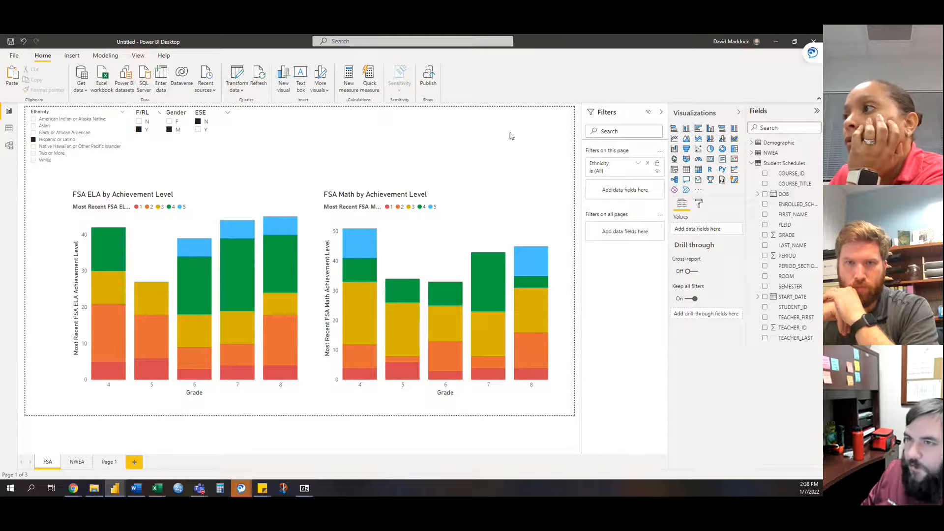
left_click(105, 57)
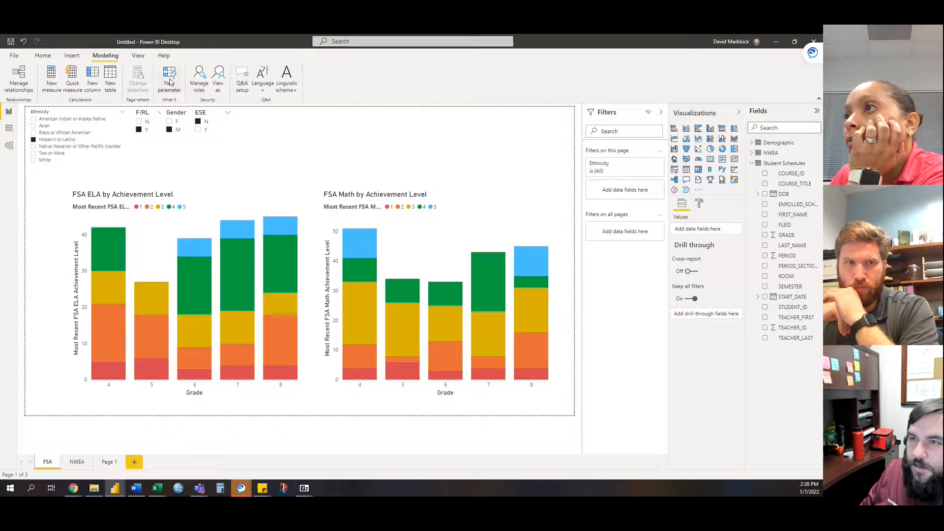
left_click(19, 83)
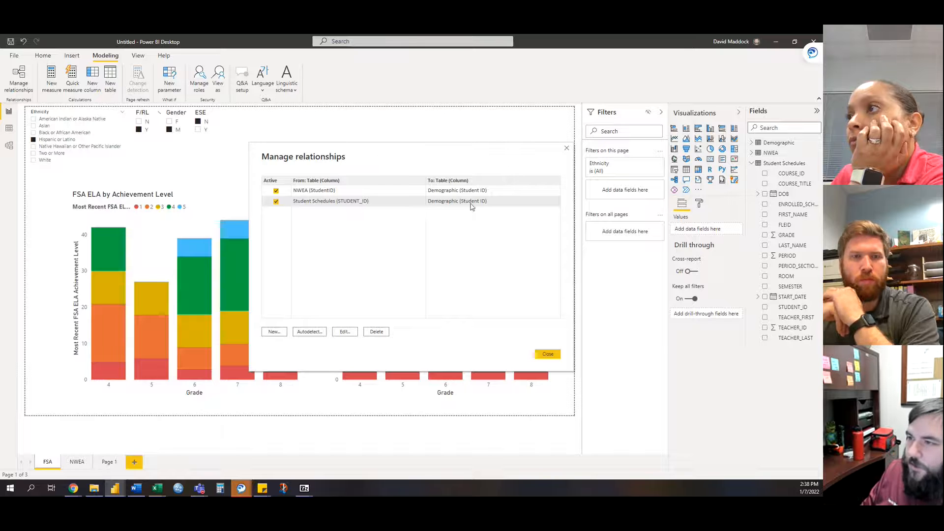
- Change the Student Schedules–Demographic student ID relationship's cross filter direction to Both
left_click(346, 333)
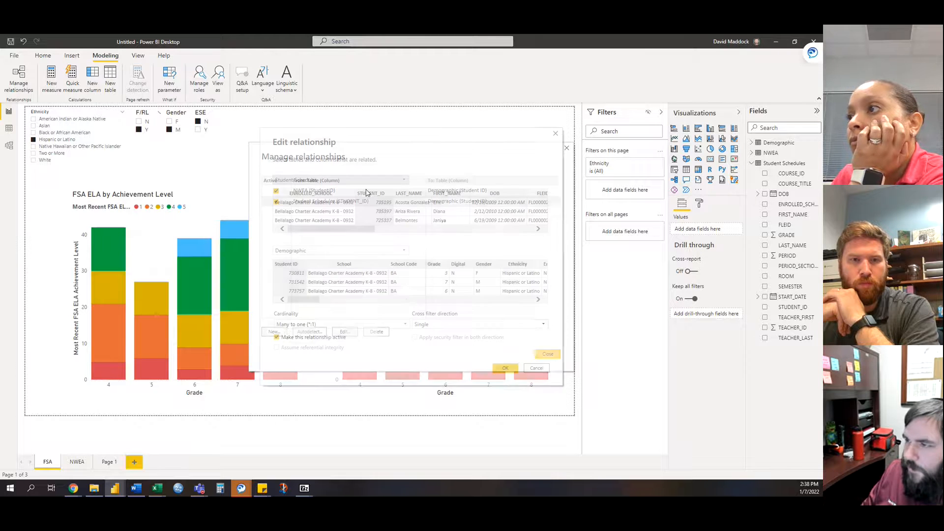
left_click(422, 324)
left_click(433, 342)
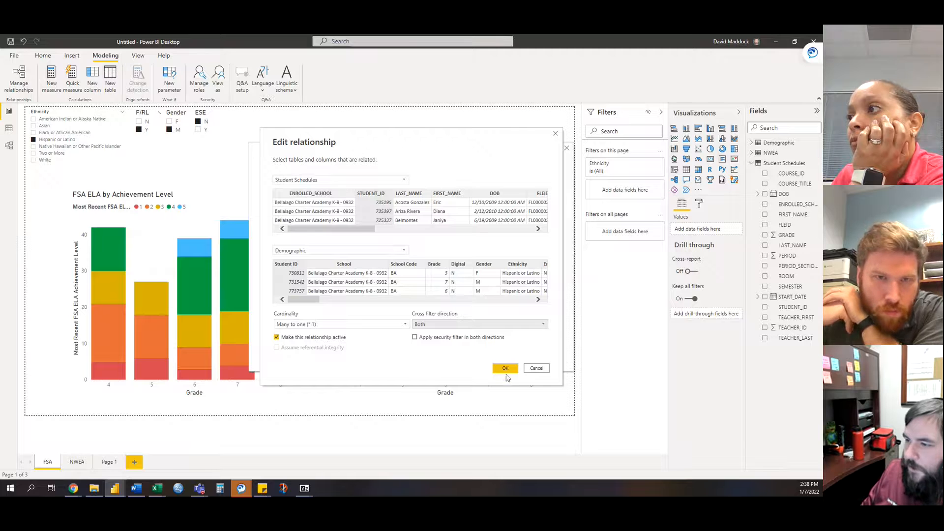
left_click(505, 369)
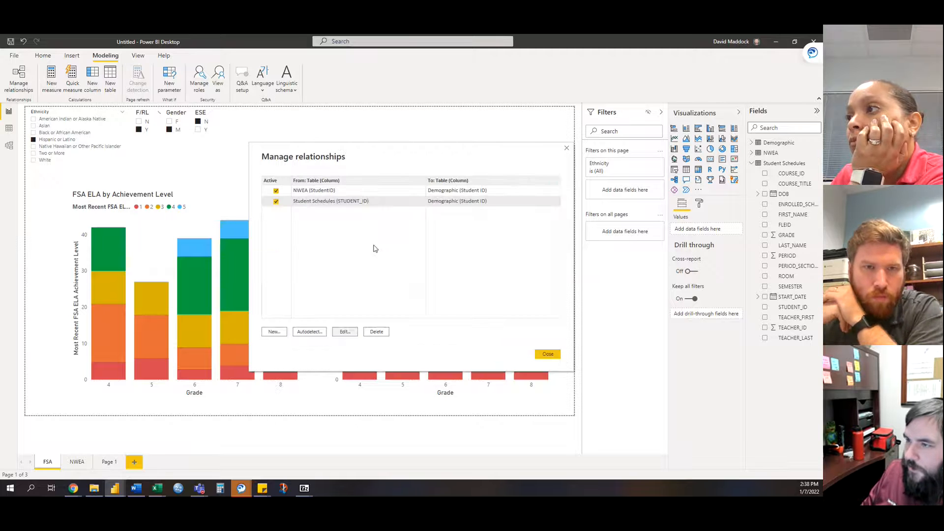
left_click(548, 355)
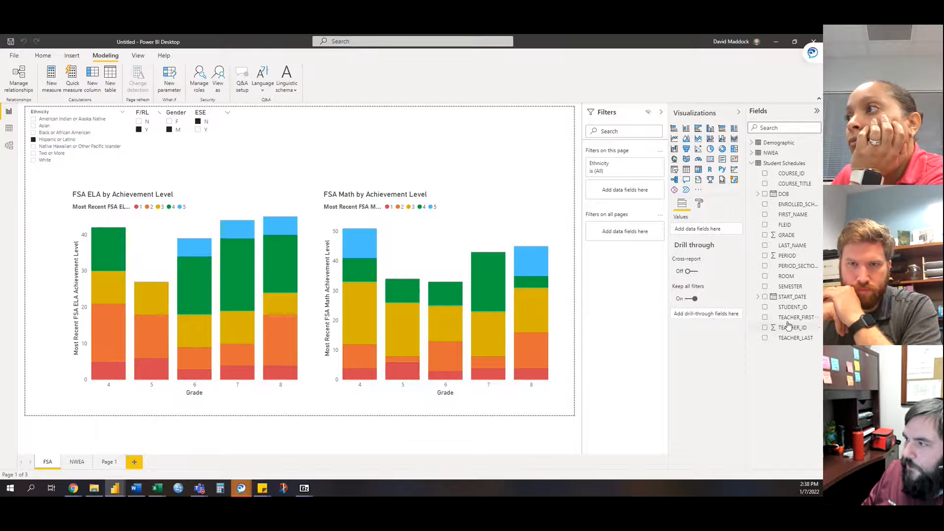
- Add TEACHER_LAST as a page filter, test teacher BARTILOMO, then clear it back to All
left_click_drag(792, 339, 627, 192)
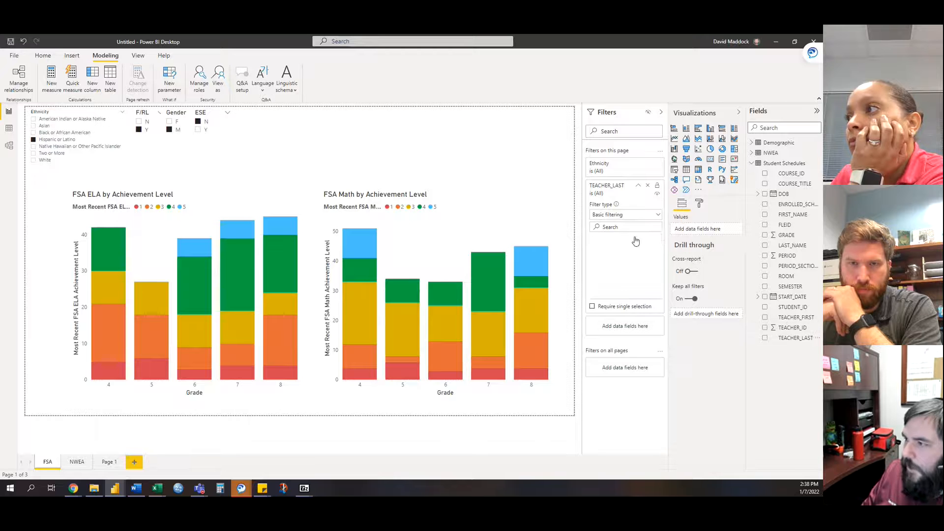
left_click(596, 267)
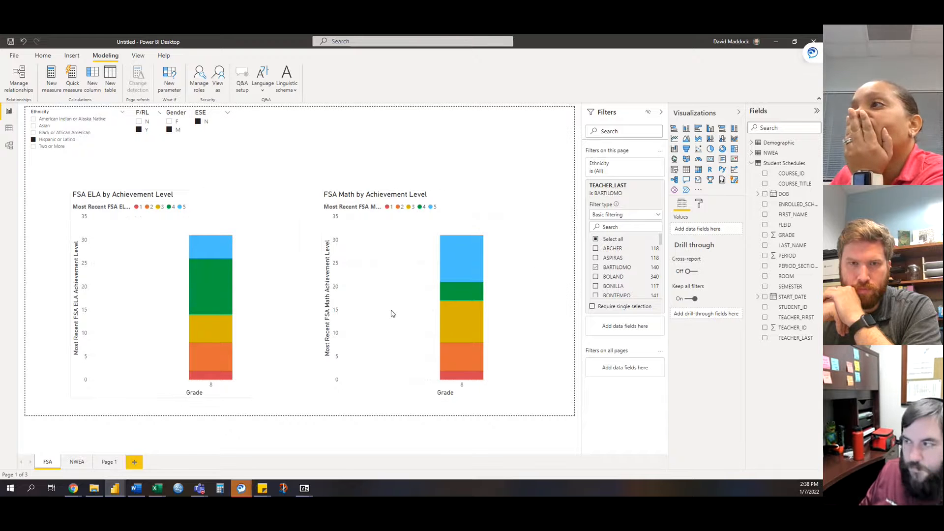
left_click(596, 267)
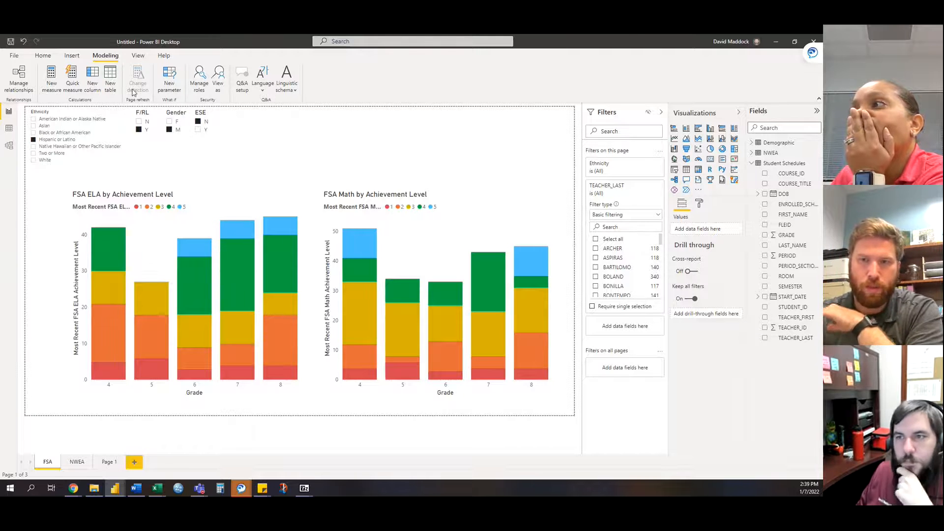
- In Model view, arrange Student Schedules, Demographic and NWEA in a row and review the relationships
left_click(9, 146)
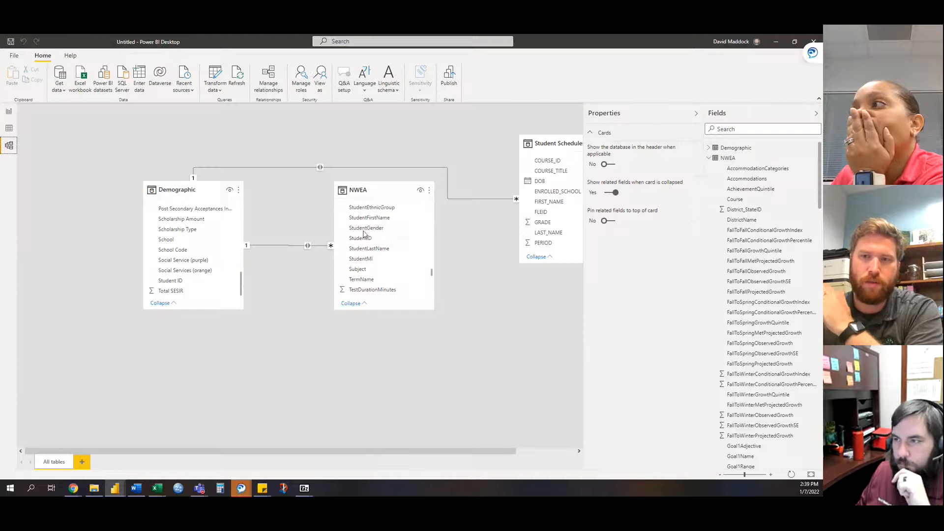
left_click_drag(375, 189, 425, 268)
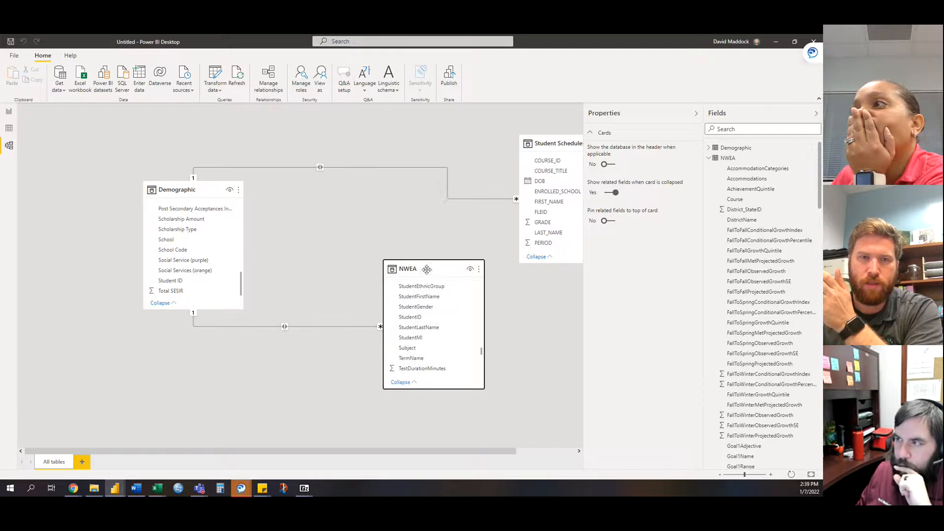
left_click_drag(541, 143, 101, 185)
left_click_drag(192, 189, 298, 187)
left_click_drag(439, 260, 483, 186)
left_click(281, 129)
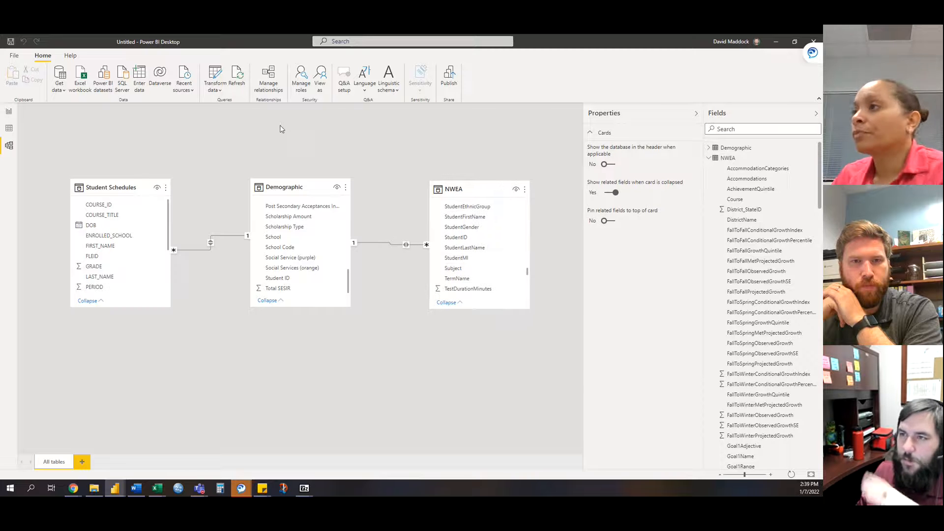
left_click(268, 81)
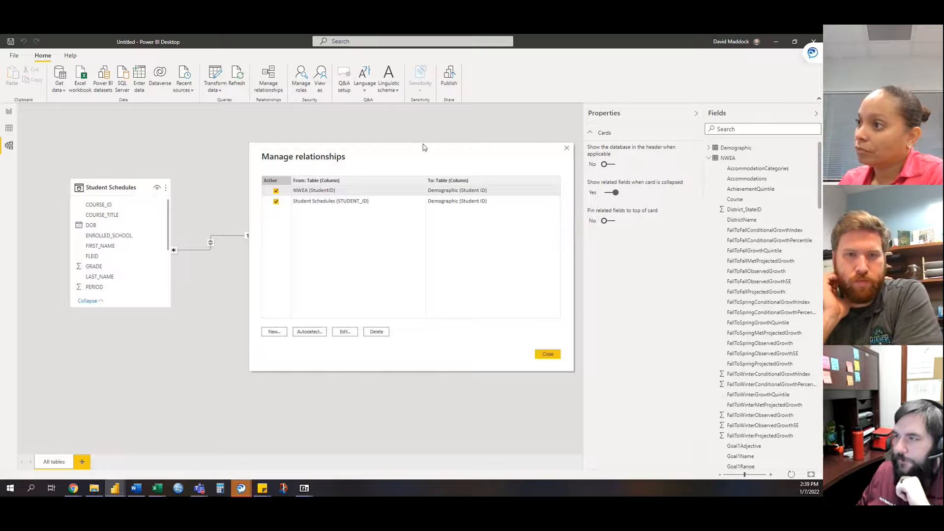
left_click(567, 147)
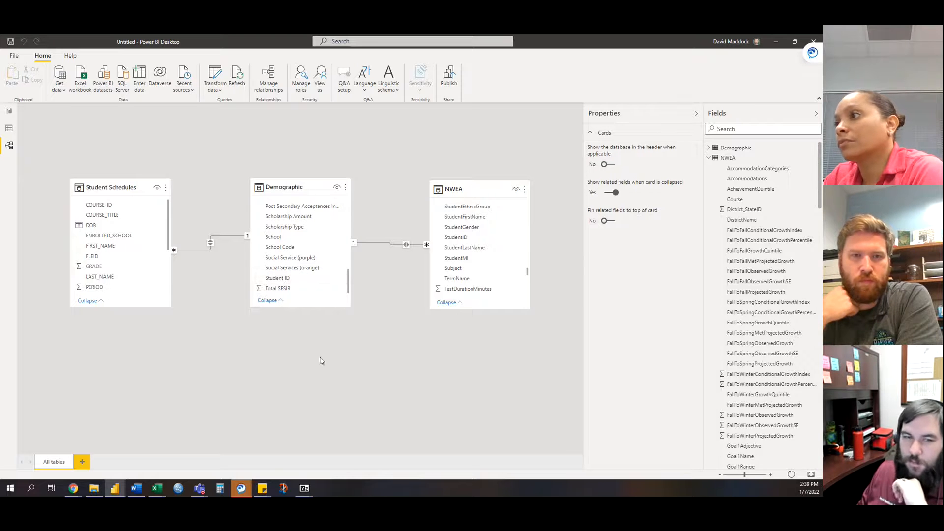
- Load Table1 from the Bellalago MTSS data workbook in the November 2021 folder (2,243 rows, 83 errors)
left_click(710, 158)
left_click(82, 78)
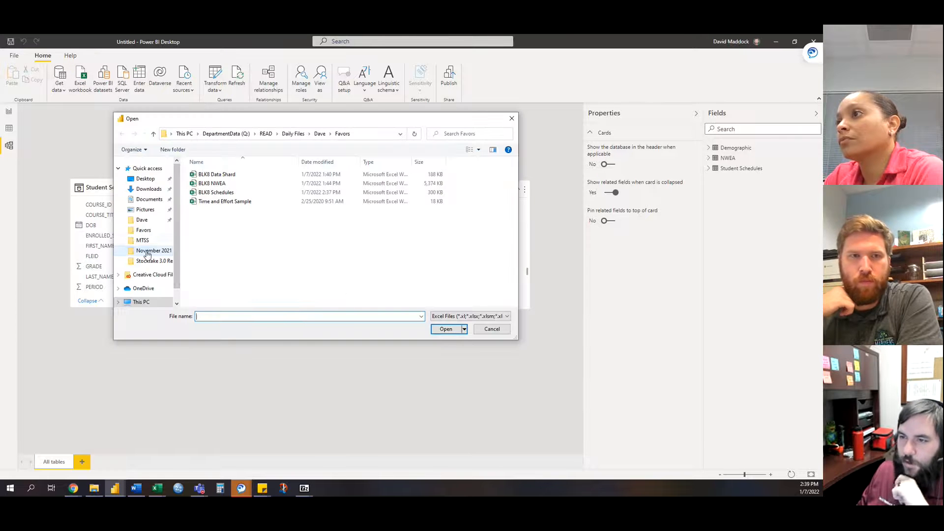
left_click(147, 252)
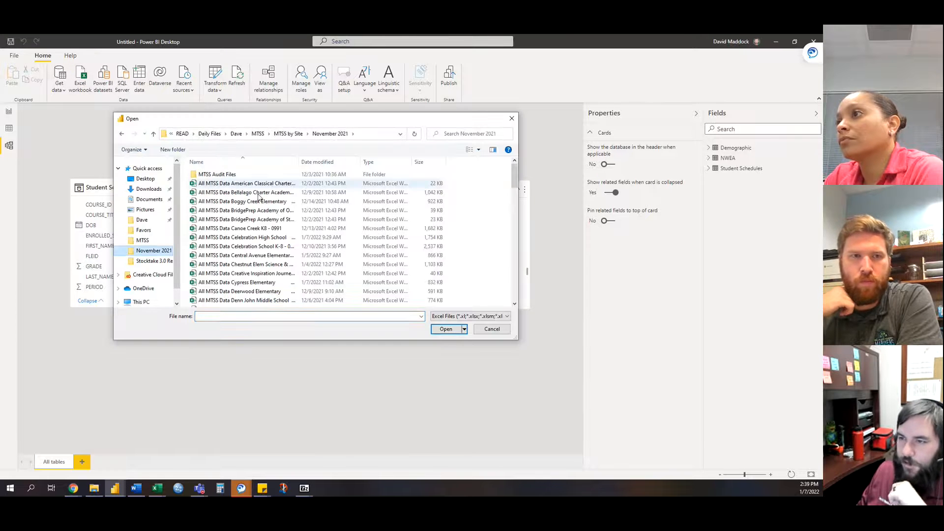
double_click(274, 193)
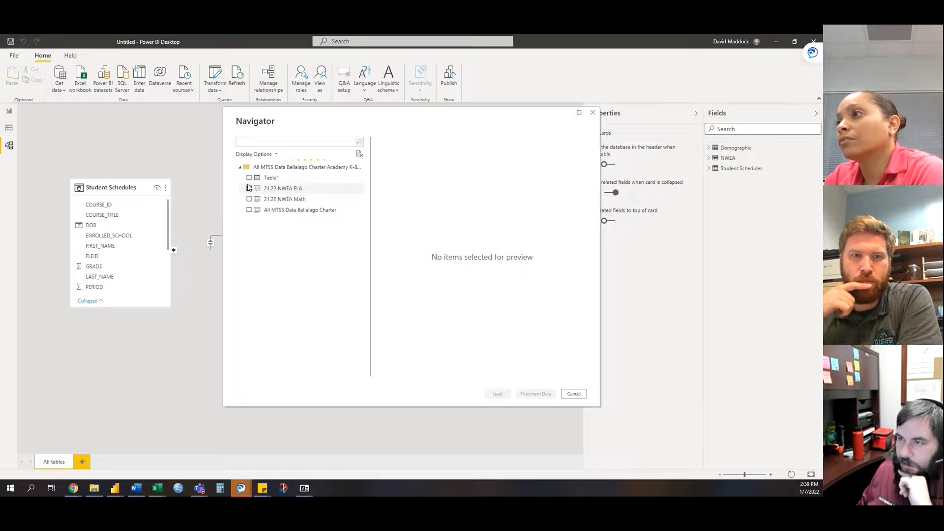
left_click(249, 178)
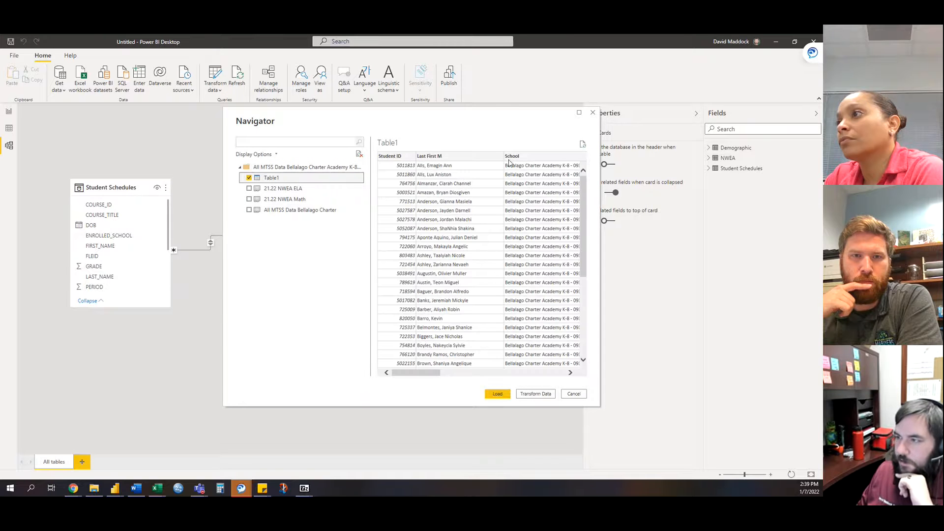
left_click_drag(414, 375, 462, 383)
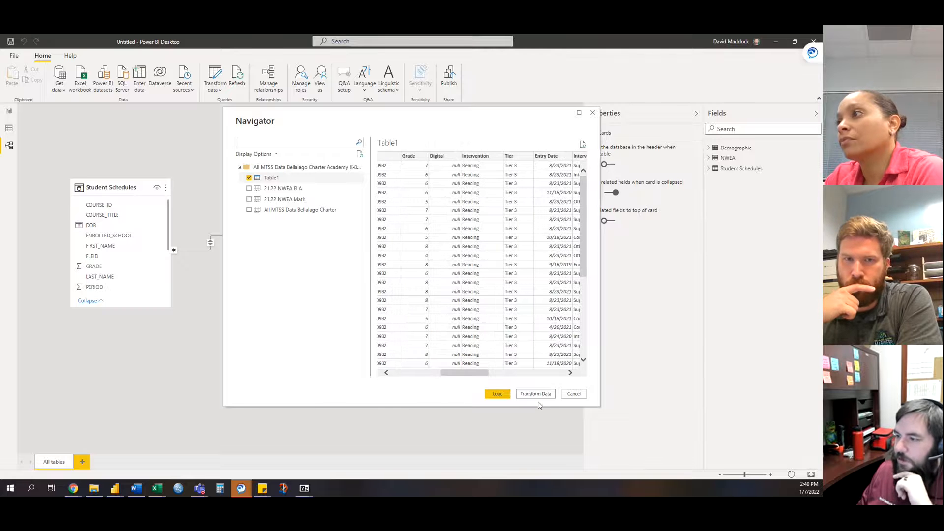
left_click(509, 396)
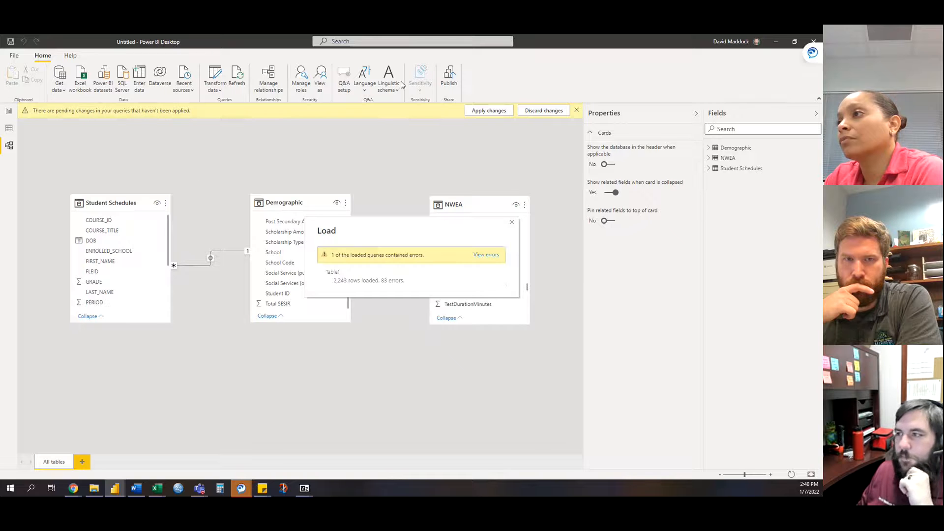
left_click(492, 302)
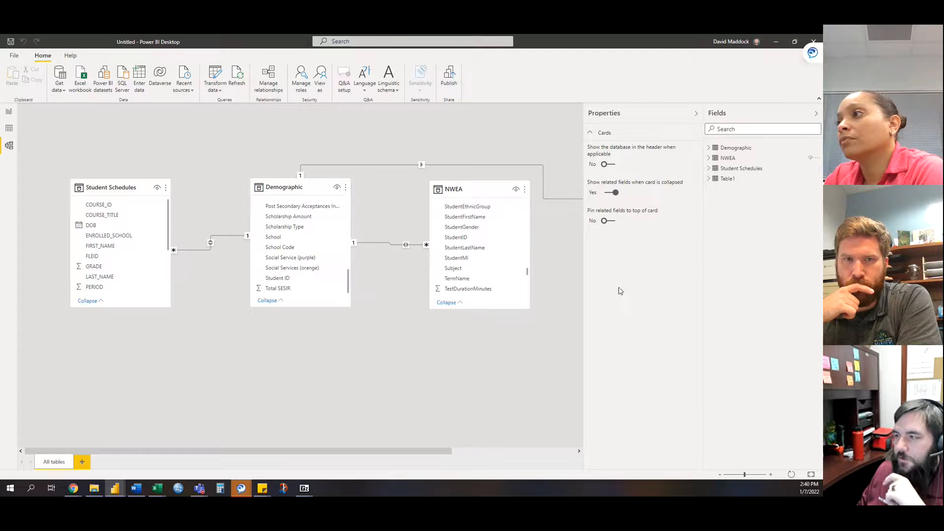
- Rename Table1 to MTSS
left_click(723, 179)
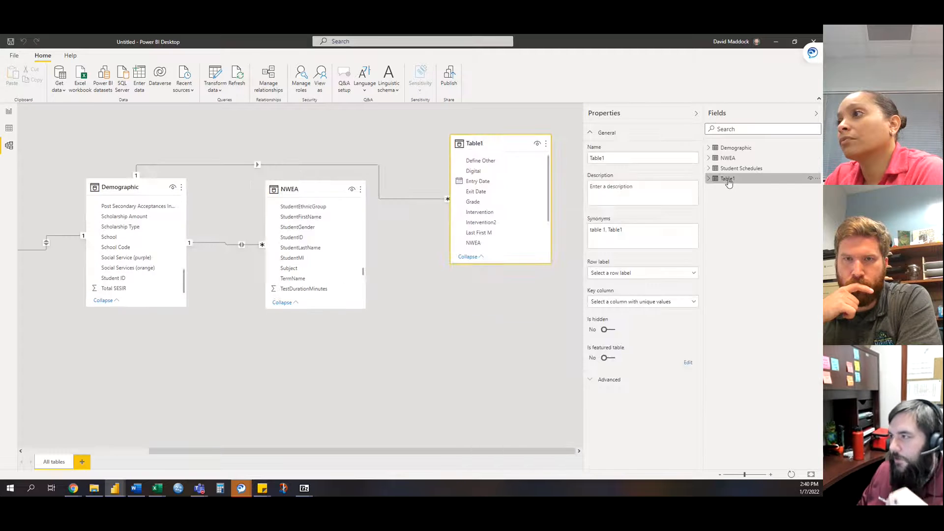
left_click(815, 180)
left_click(765, 270)
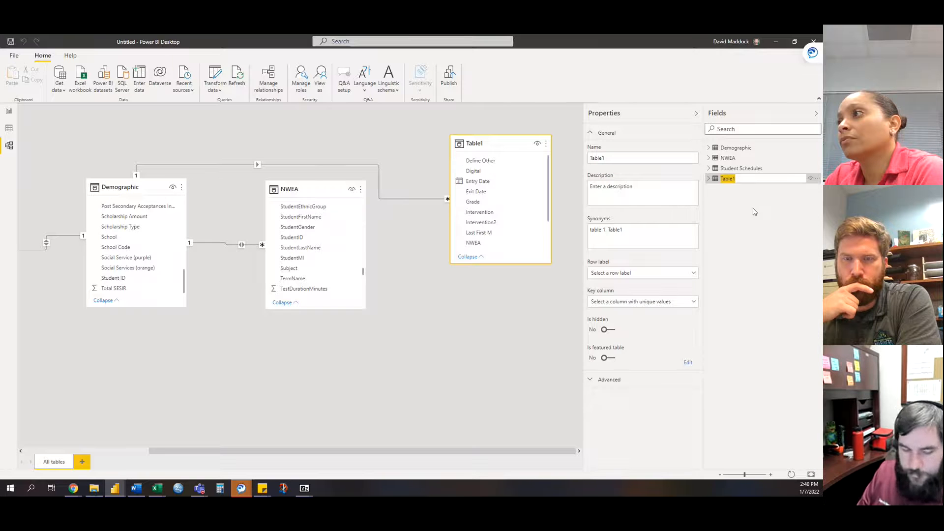
type("MTSS")
key("Return")
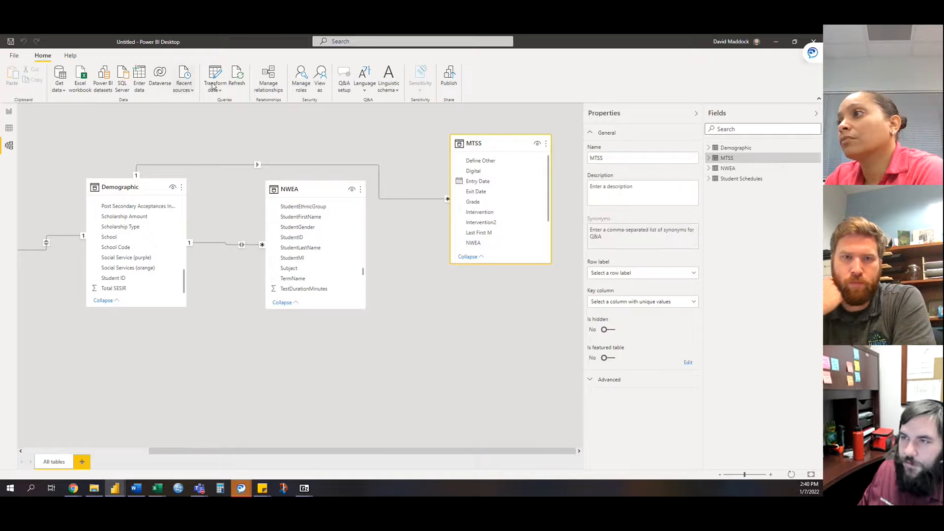
- Set the MTSS–Demographic relationship's cross filter direction to Both
left_click(268, 84)
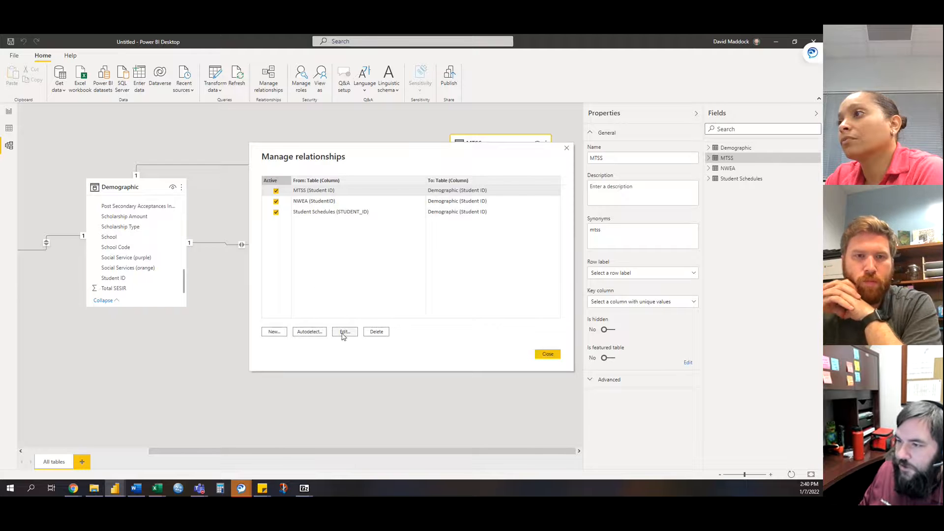
left_click(446, 325)
left_click(446, 341)
left_click(504, 368)
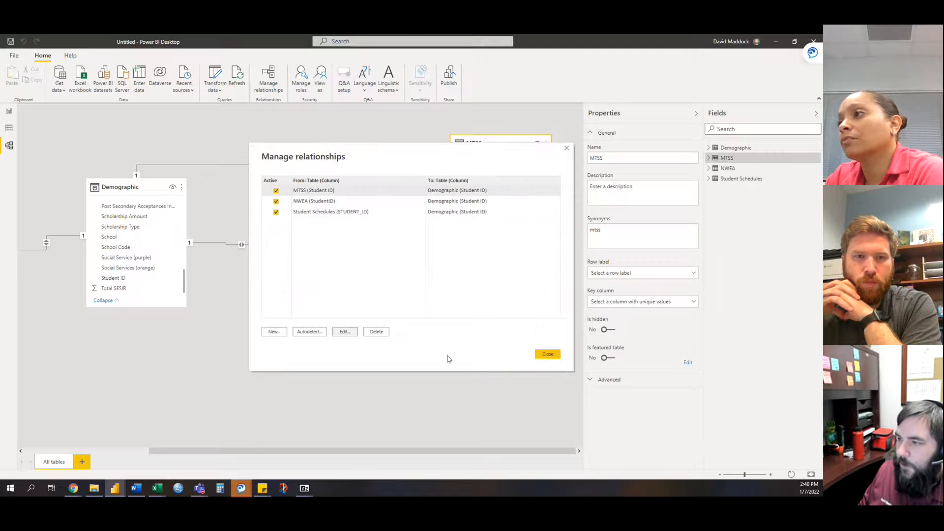
left_click(540, 356)
- Move the MTSS table card below Demographic in the model diagram
left_click_drag(334, 451, 323, 458)
left_click_drag(502, 143, 260, 120)
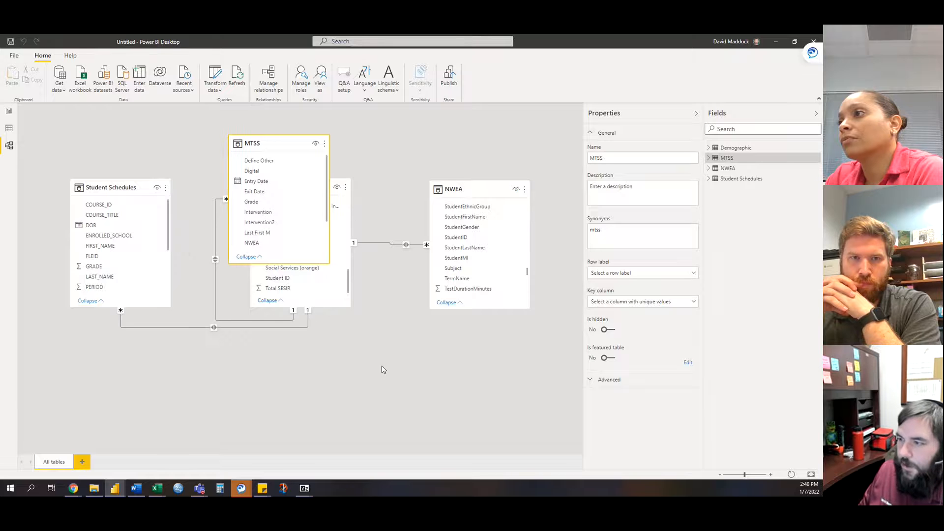
scroll(380, 353, "down", 1)
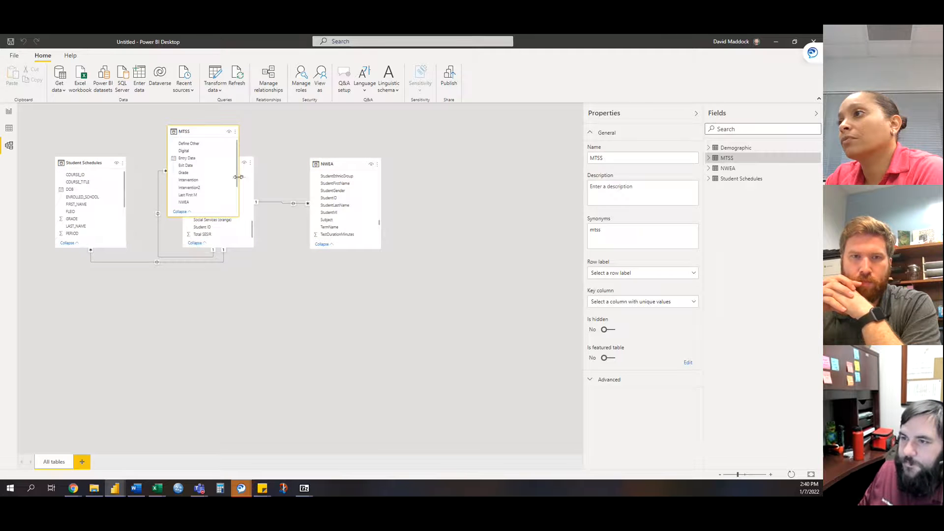
left_click_drag(206, 131, 222, 297)
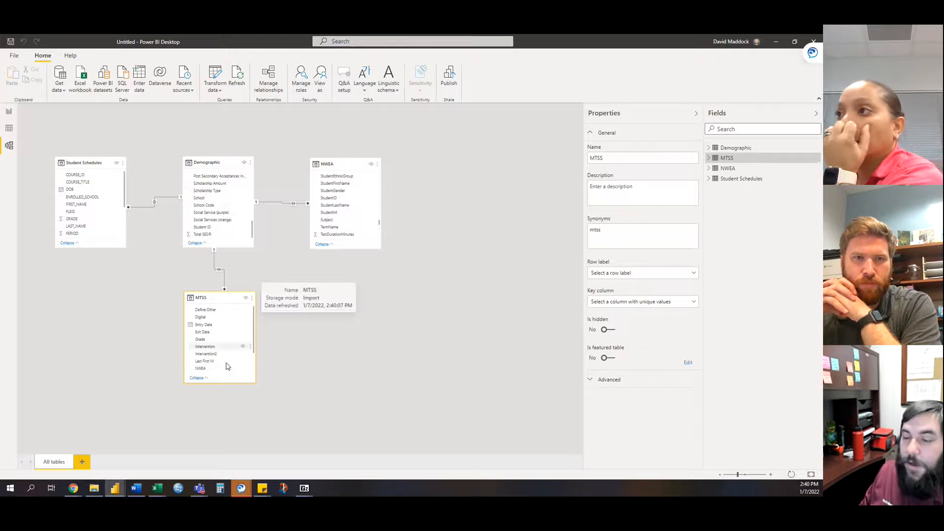
scroll(209, 342, "down", 1)
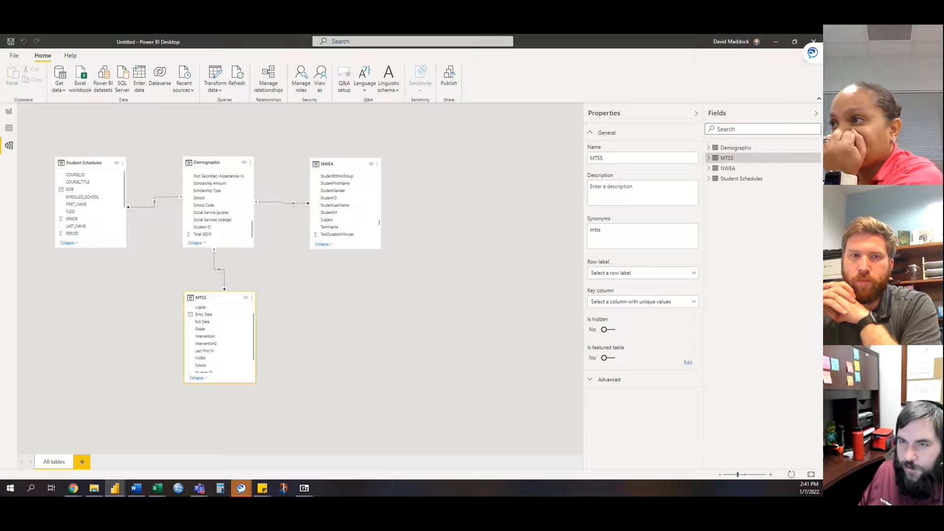
- On Page 1, delete the ELA achievement chart and place an enlarged blank matrix in its spot
left_click(9, 112)
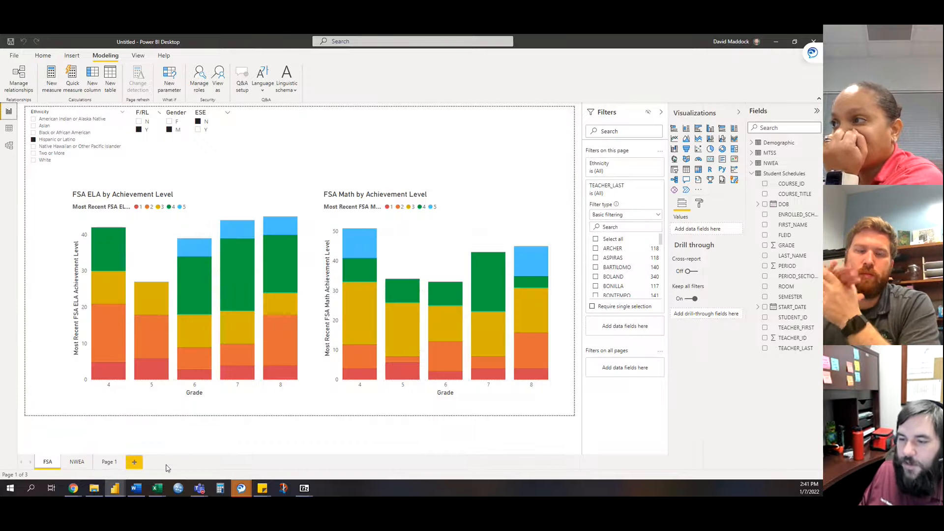
left_click(109, 462)
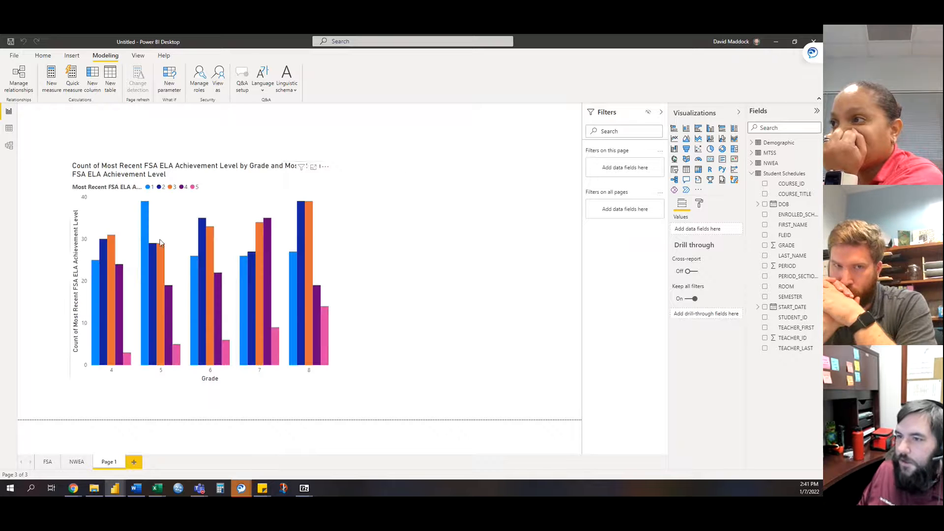
left_click(217, 172)
key("Delete")
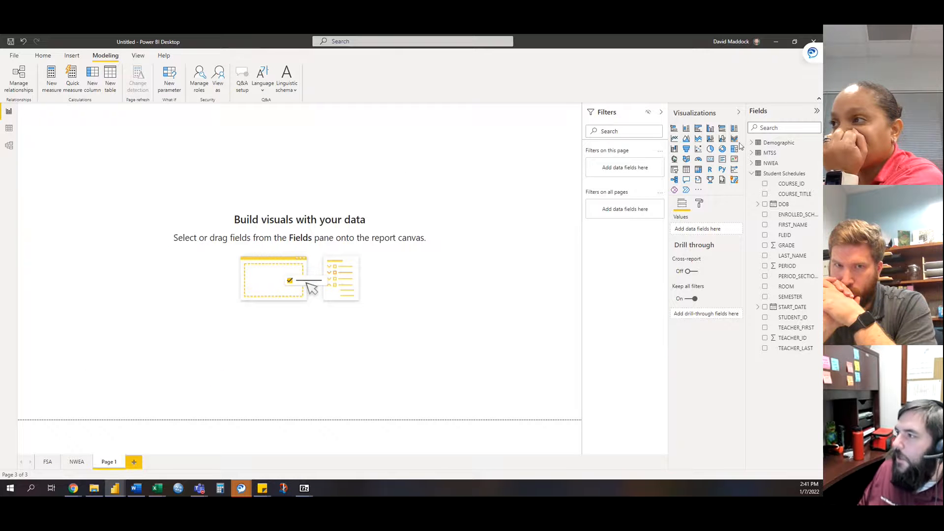
left_click(698, 171)
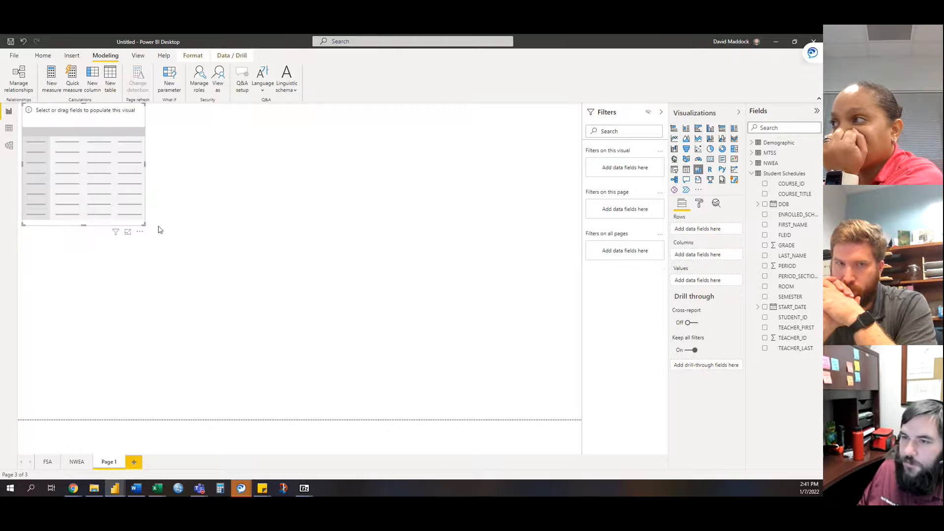
left_click_drag(144, 225, 410, 415)
left_click_drag(182, 253, 295, 257)
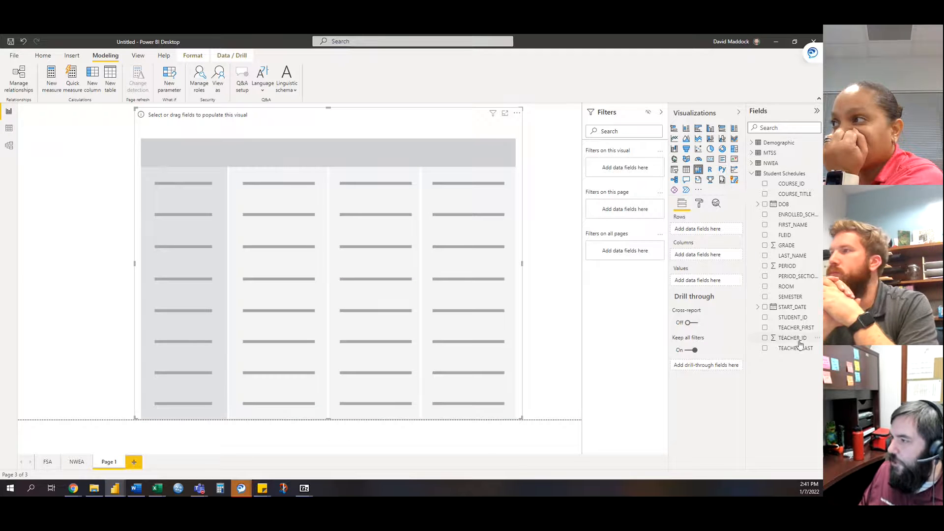
- Put TEACHER_ID in the matrix rows and remove the stray TEACHER_ID page filter
left_click_drag(797, 339, 639, 212)
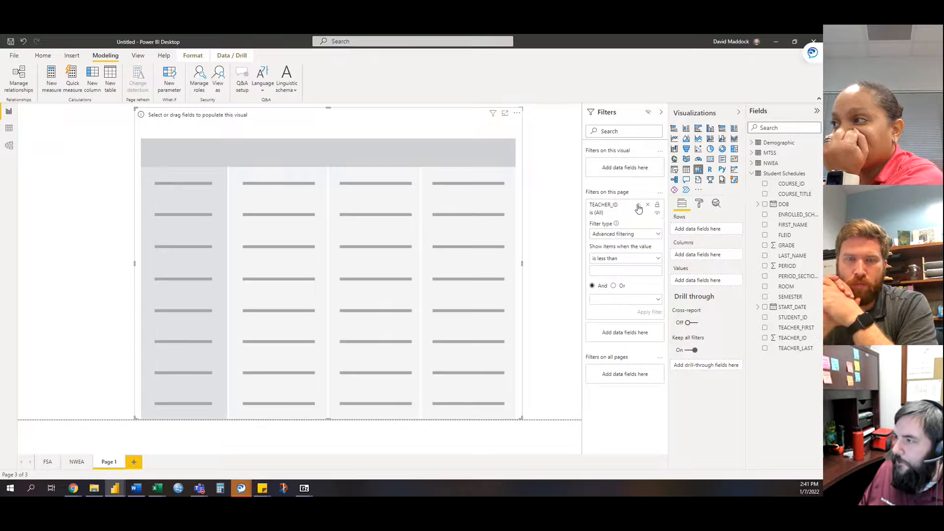
left_click(639, 206)
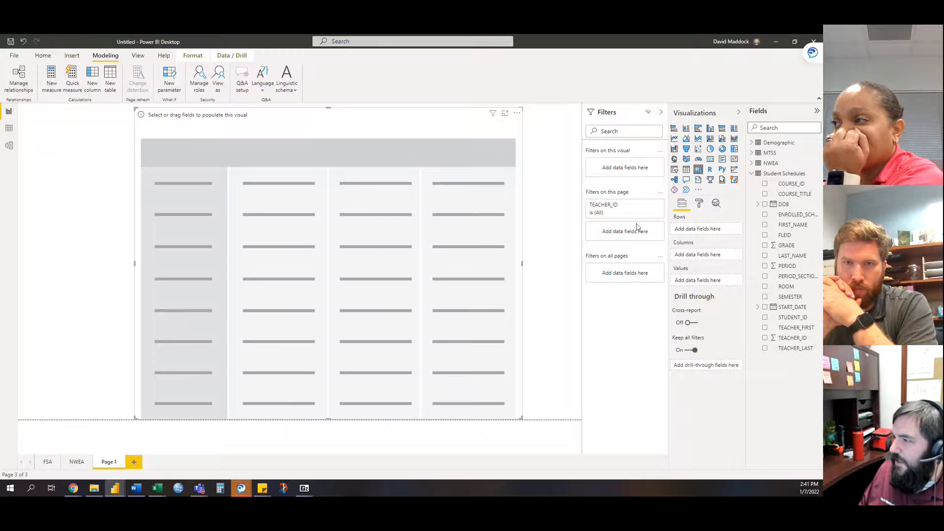
left_click_drag(793, 339, 712, 235)
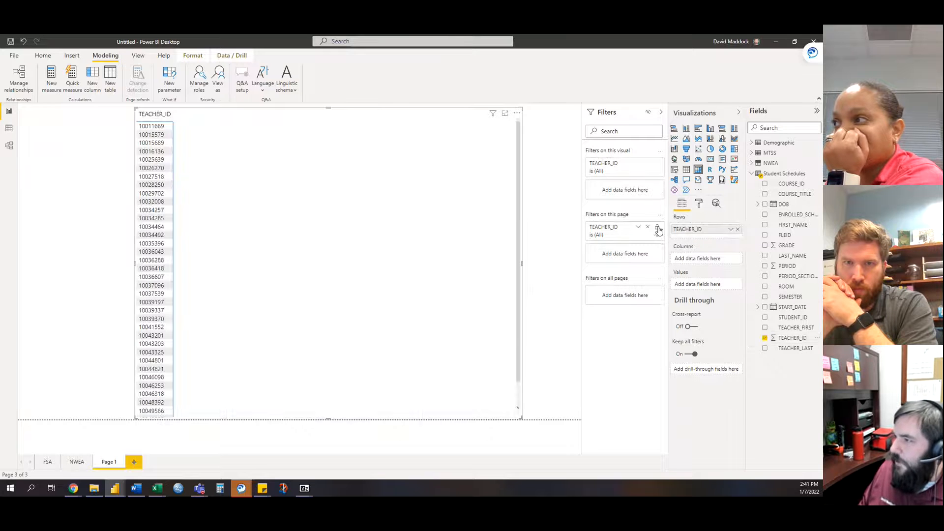
left_click(657, 227)
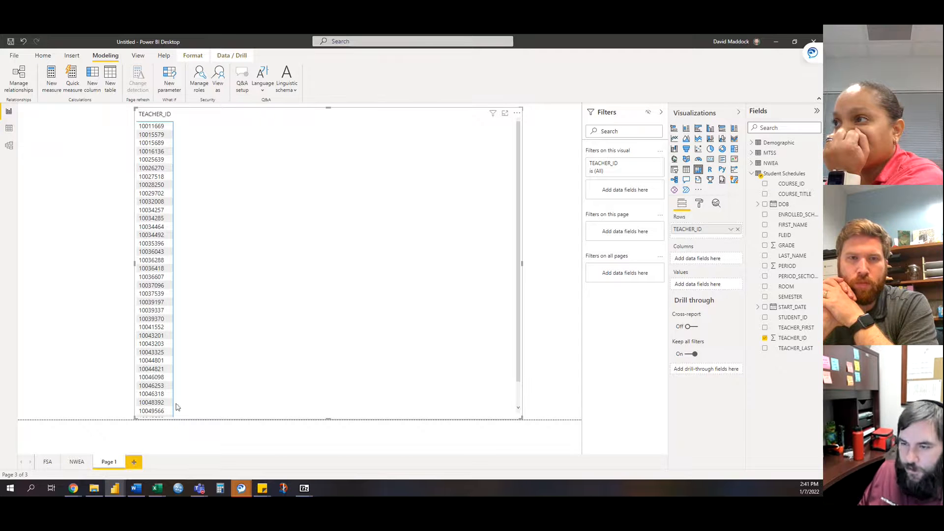
- Add NWEA's FallToWinterObservedGrowth as the matrix value, summarised as Average
left_click(753, 174)
left_click(752, 163)
scroll(783, 276, "down", 5)
scroll(783, 275, "up", 5)
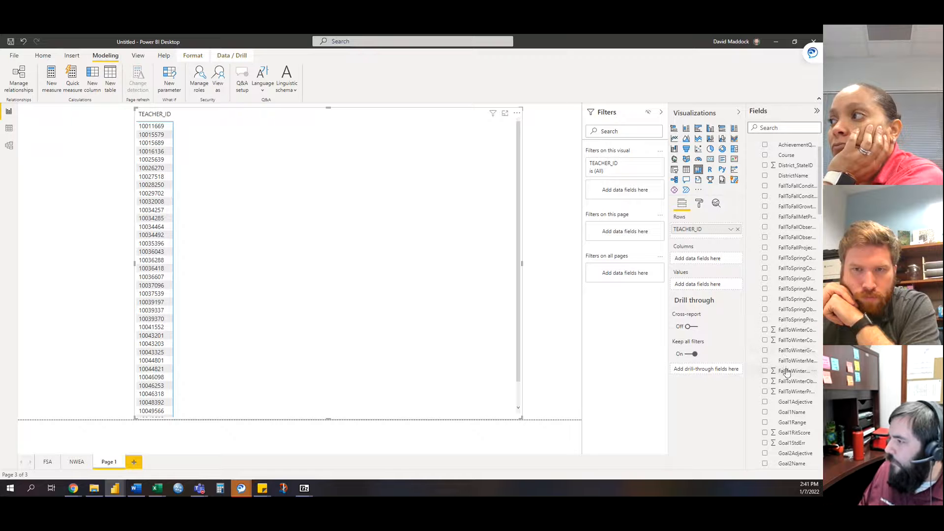
left_click_drag(793, 373, 719, 283)
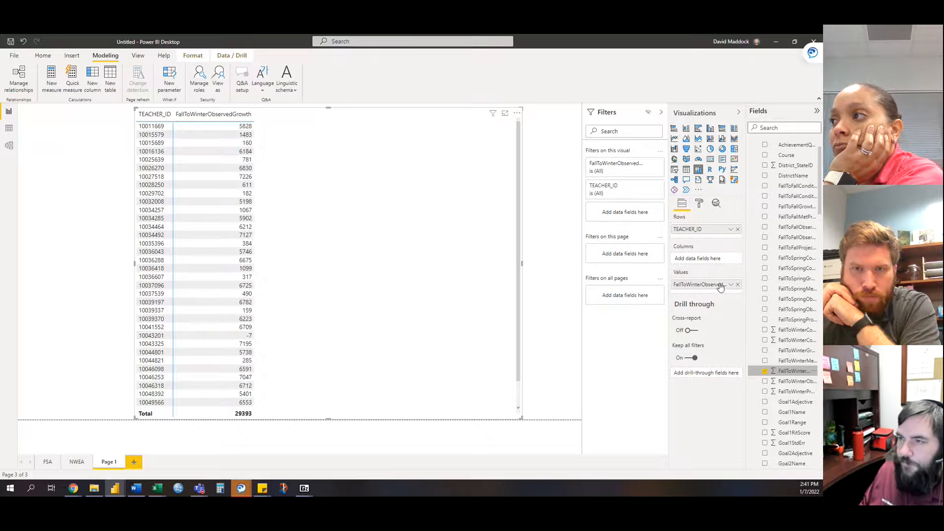
left_click(730, 284)
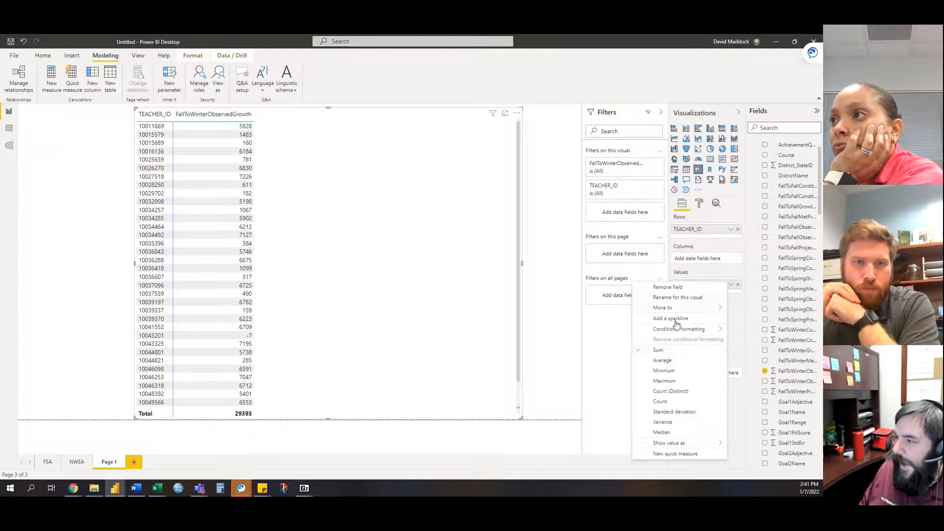
left_click(666, 362)
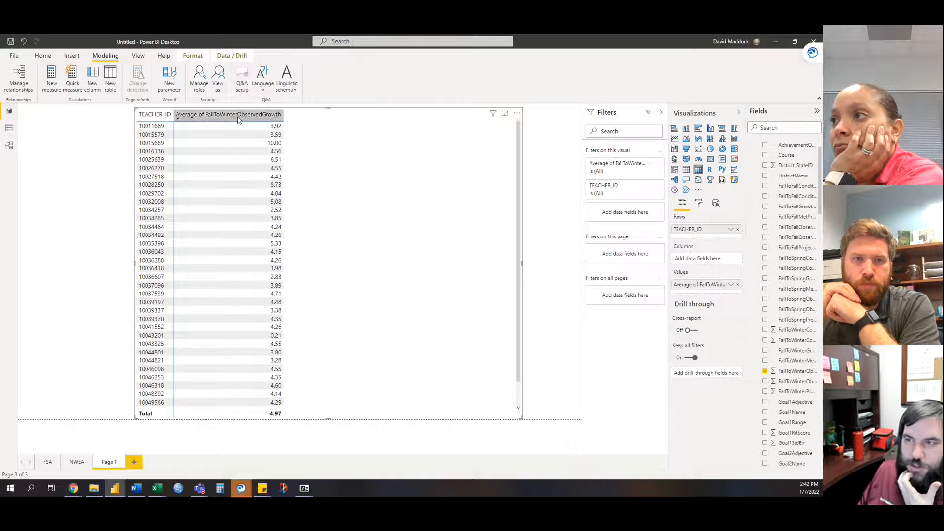
scroll(770, 238, "up", 2)
left_click(752, 164)
left_click(752, 153)
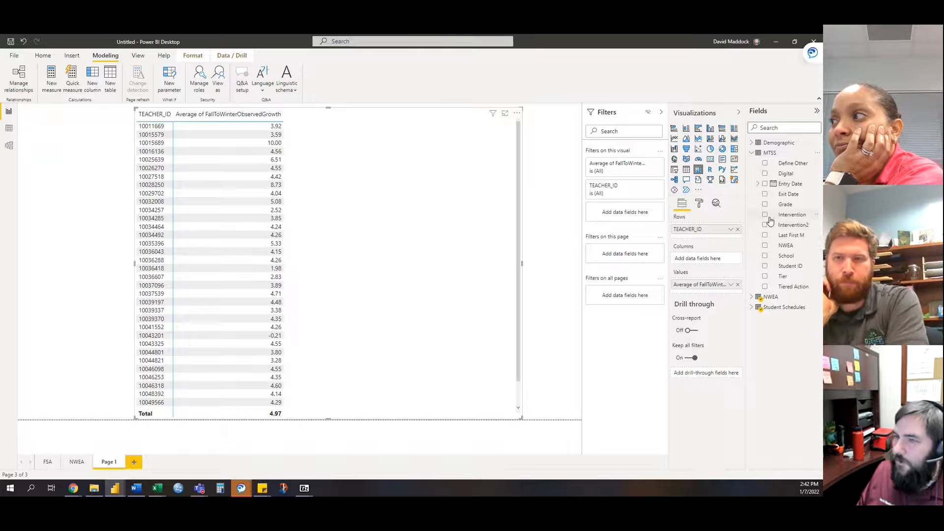
- Drag MTSS Grade into the matrix Columns, splitting teacher averages into grades 1–8 and KG
left_click_drag(785, 211, 703, 258)
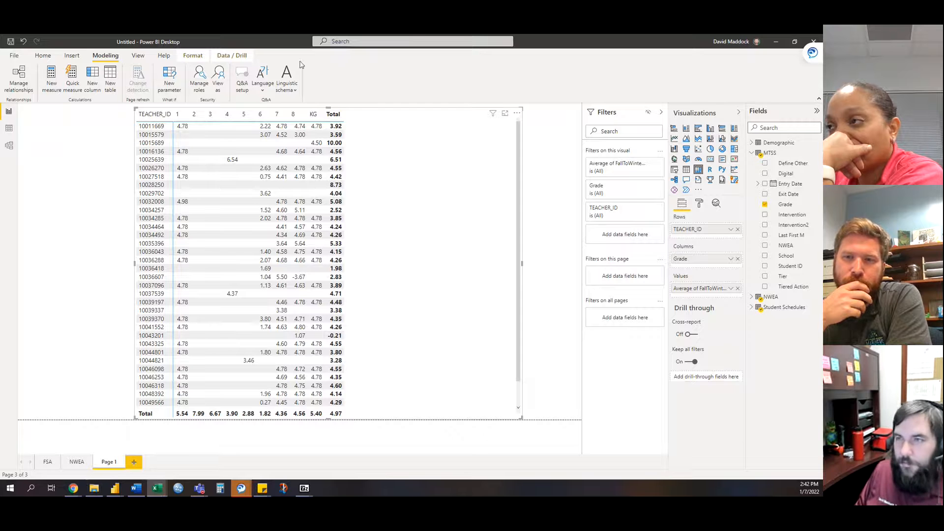
- Check teacher names in the BLK8 NWEA and Schedules sheets, then minimize both Excel workbooks
left_click(157, 488)
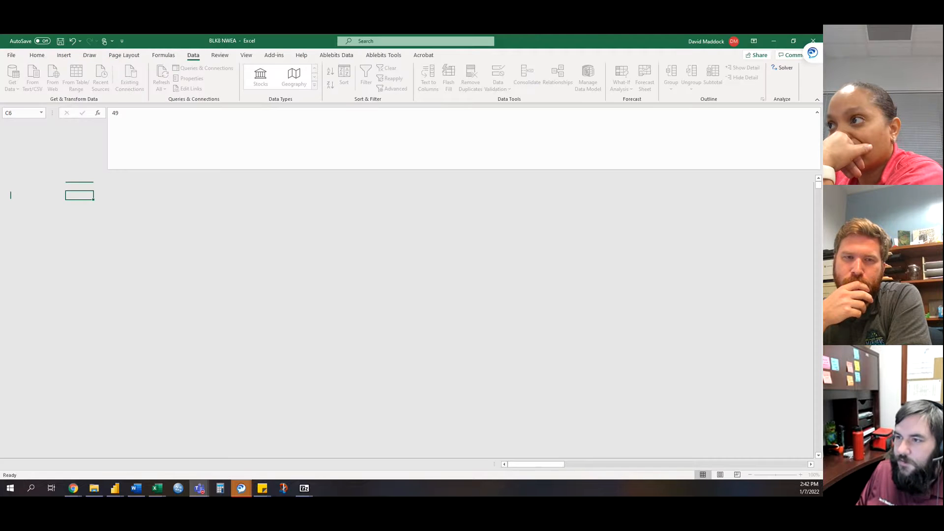
left_click(402, 212)
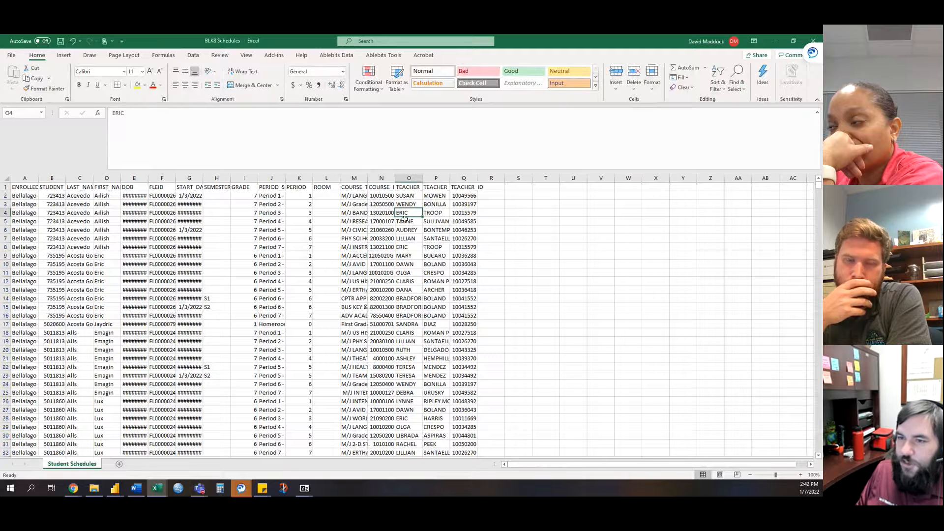
left_click_drag(76, 196, 80, 325)
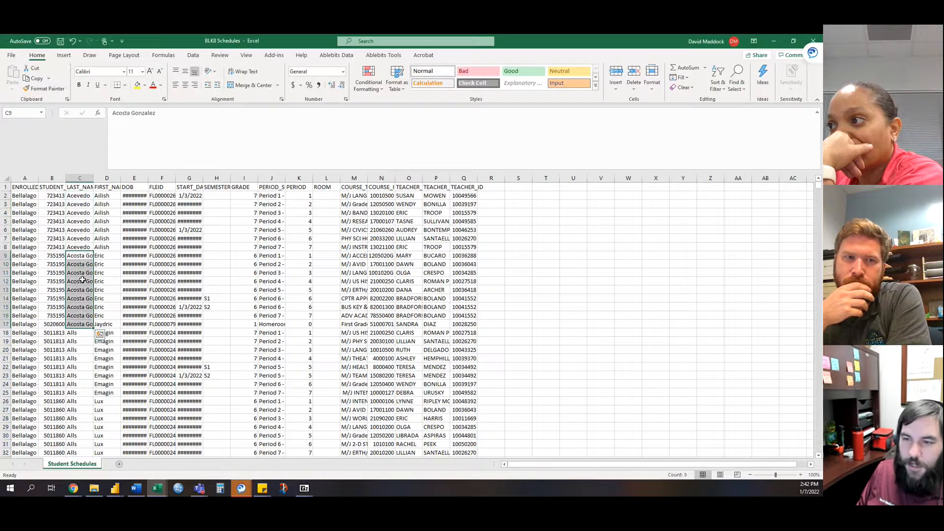
left_click(408, 273)
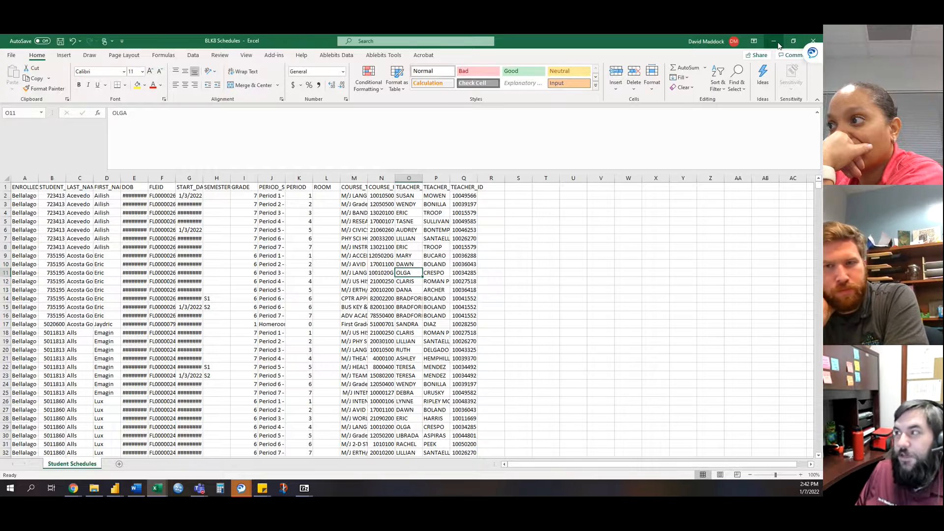
left_click(776, 44)
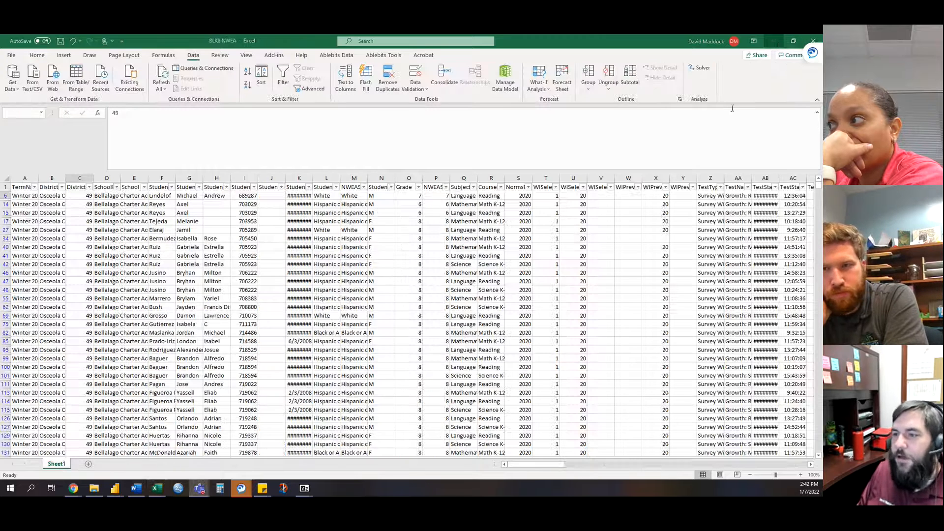
left_click(781, 41)
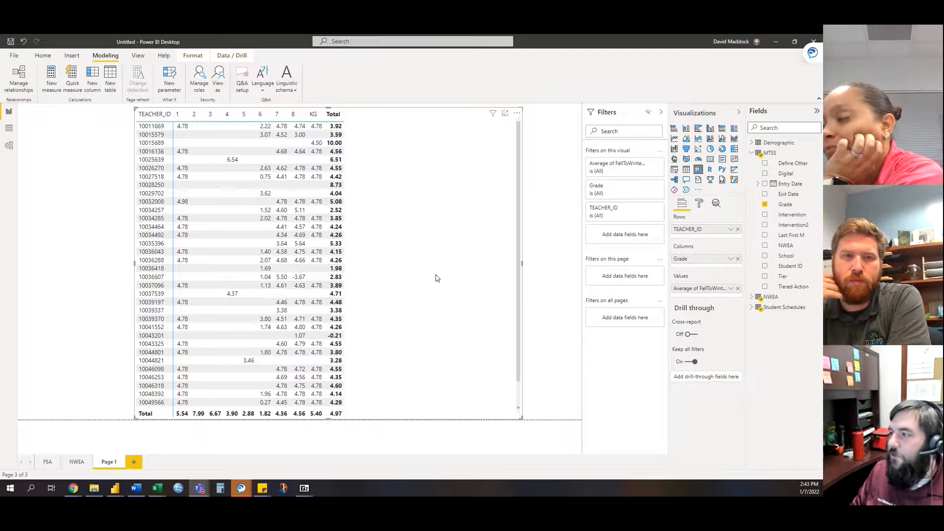
- Expand the Student Schedules fields and check the COURSE_TITLE column in the schedules workbook
left_click(757, 310)
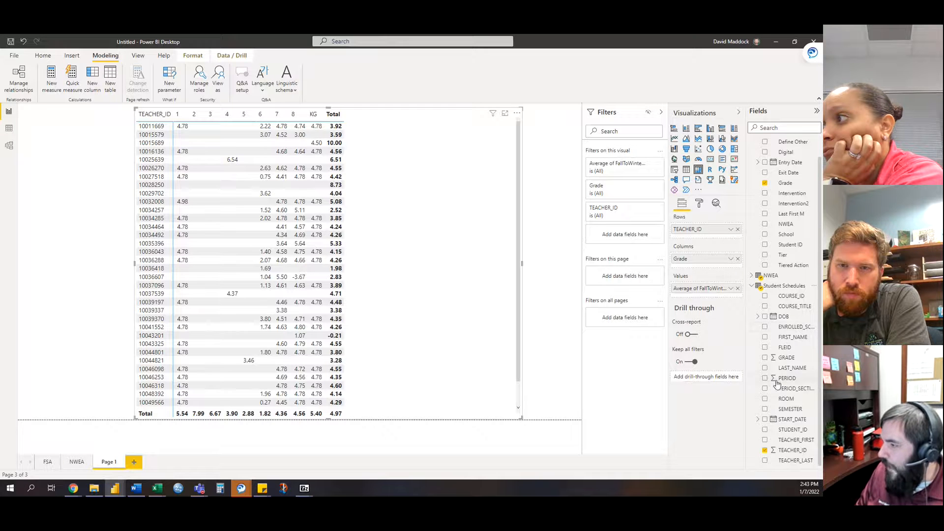
left_click_drag(746, 407, 707, 407)
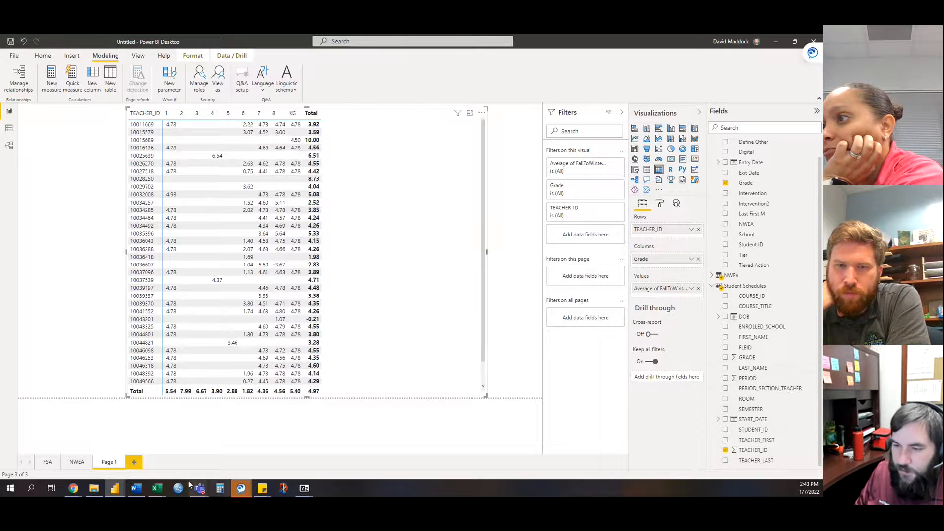
left_click(157, 488)
left_click(716, 453)
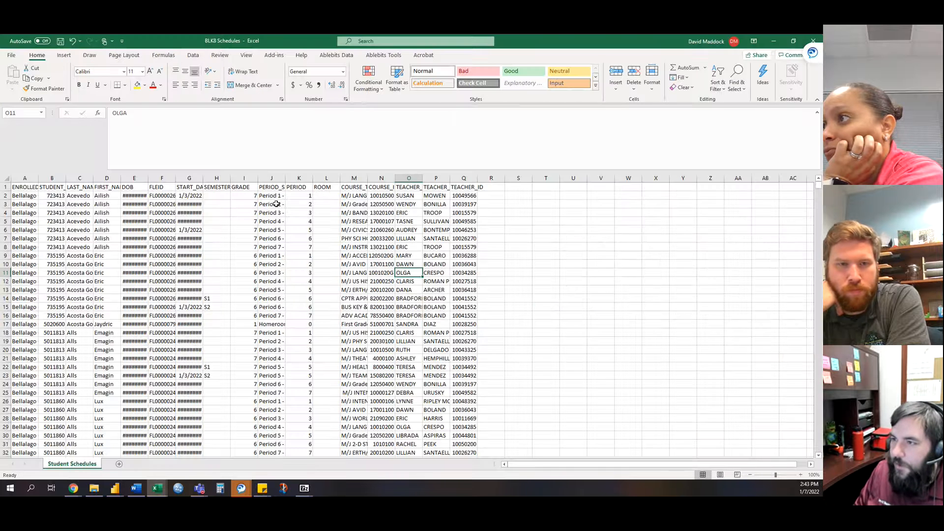
left_click(353, 187)
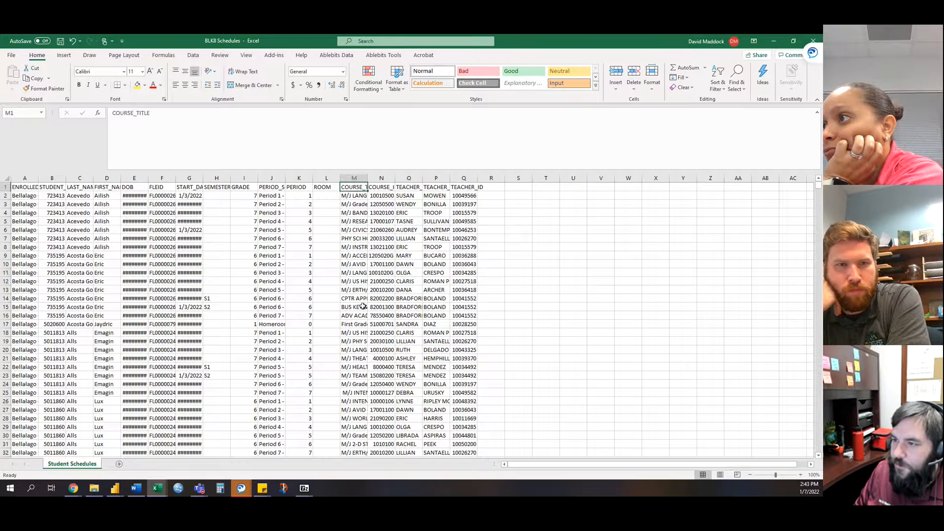
left_click(774, 41)
- Add COURSE_TITLE as a visual filter, search 'grade', and toggle M/J Grade 6 Math on then off
left_click_drag(761, 305, 585, 238)
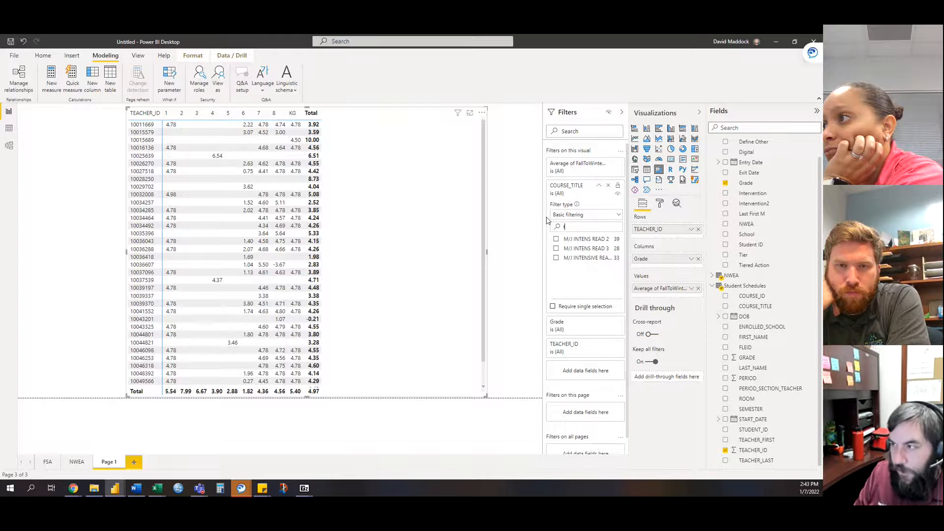
key("BackSpace")
key("BackSpace")
key("BackSpace")
key("BackSpace")
type("grade")
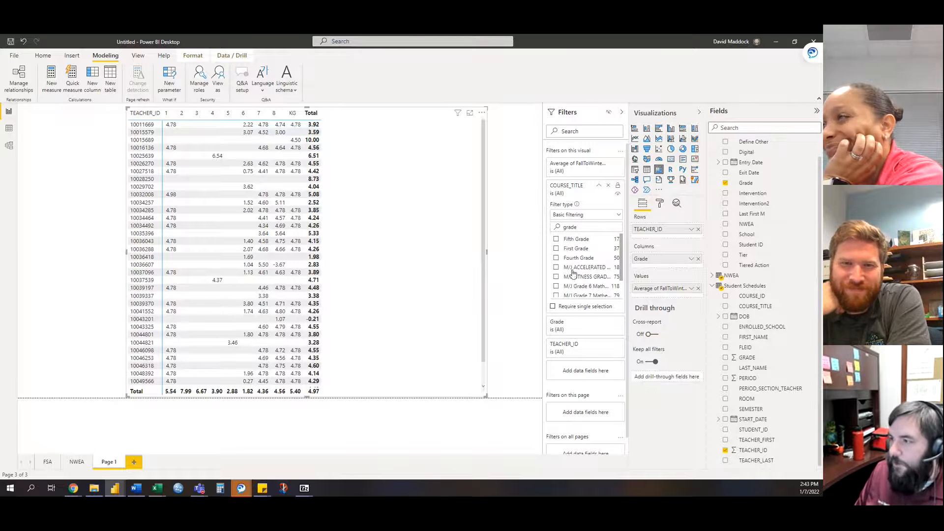
scroll(578, 276, "down", 1)
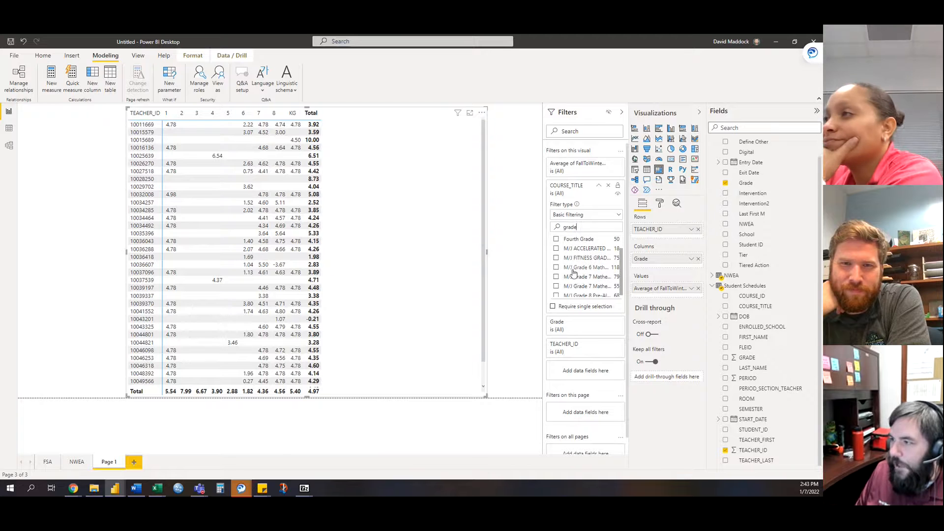
left_click(574, 270)
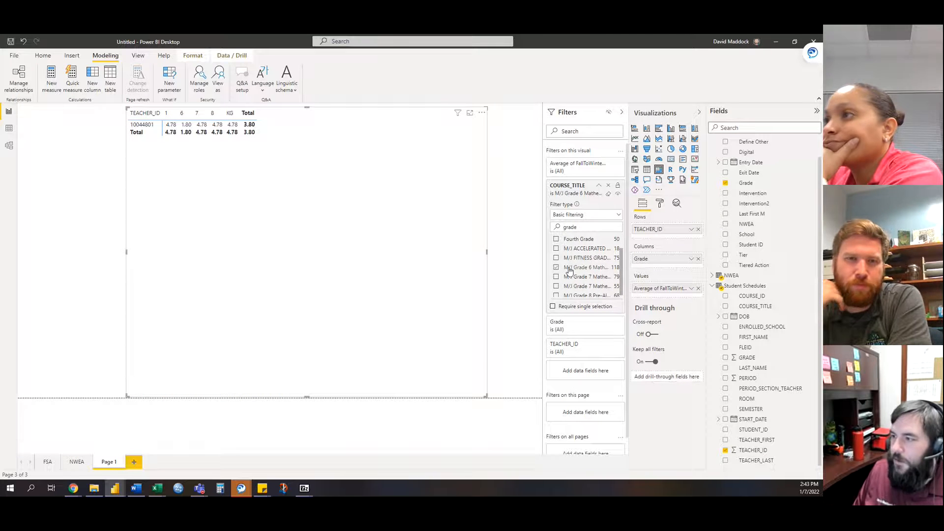
left_click(574, 268)
left_click_drag(623, 270, 624, 251)
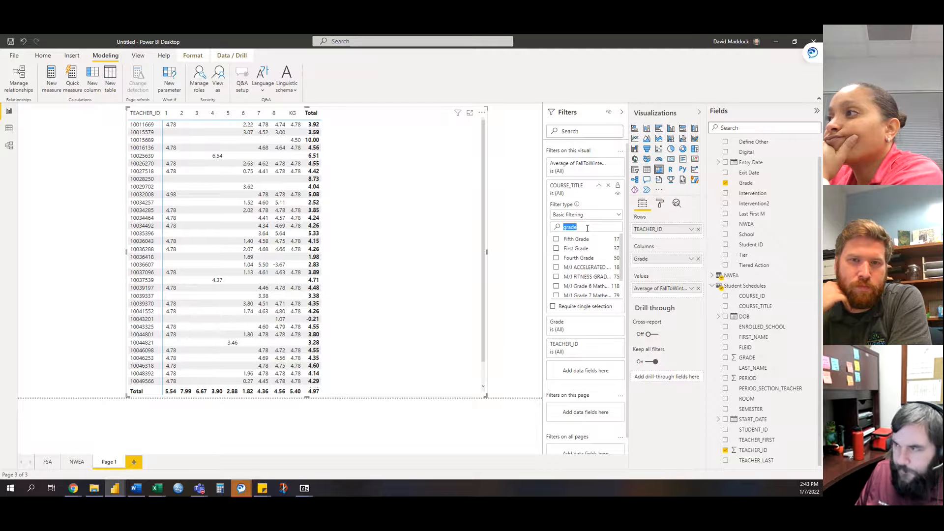
left_click(157, 488)
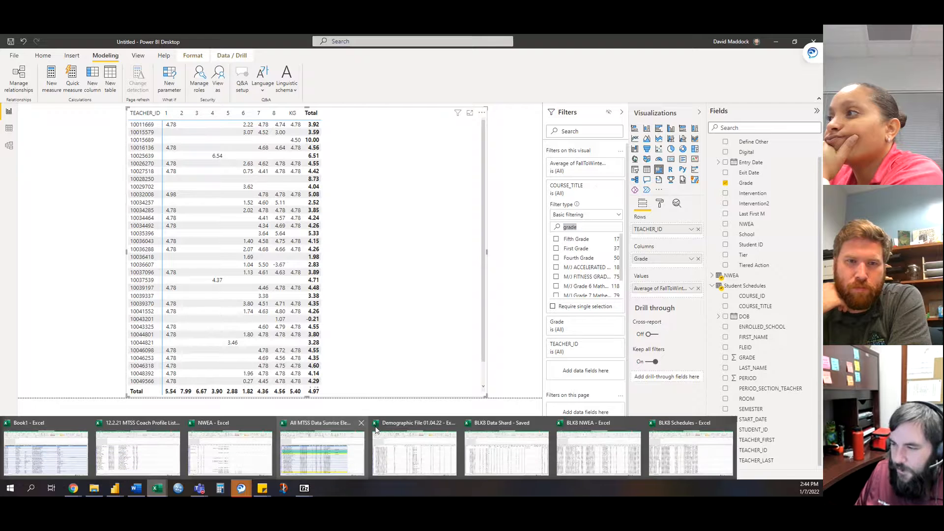
- Turn on column filters in BLK8 Schedules, review COURSE_TITLE values, then search 'lang' in Power BI's filter
left_click(676, 448)
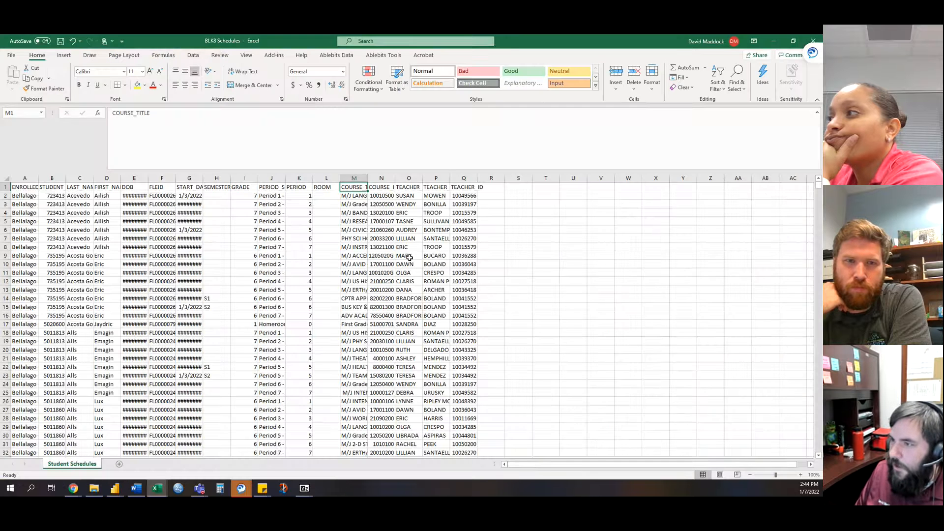
left_click(192, 55)
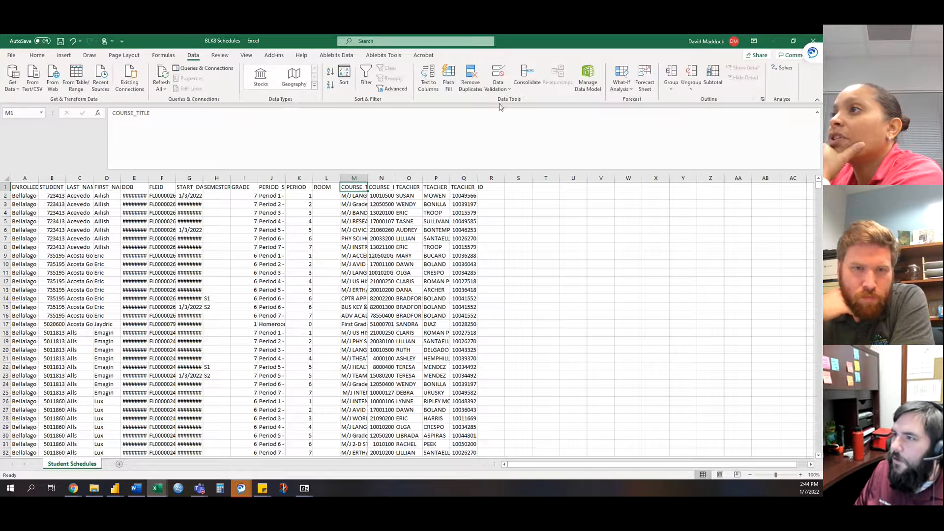
left_click(364, 75)
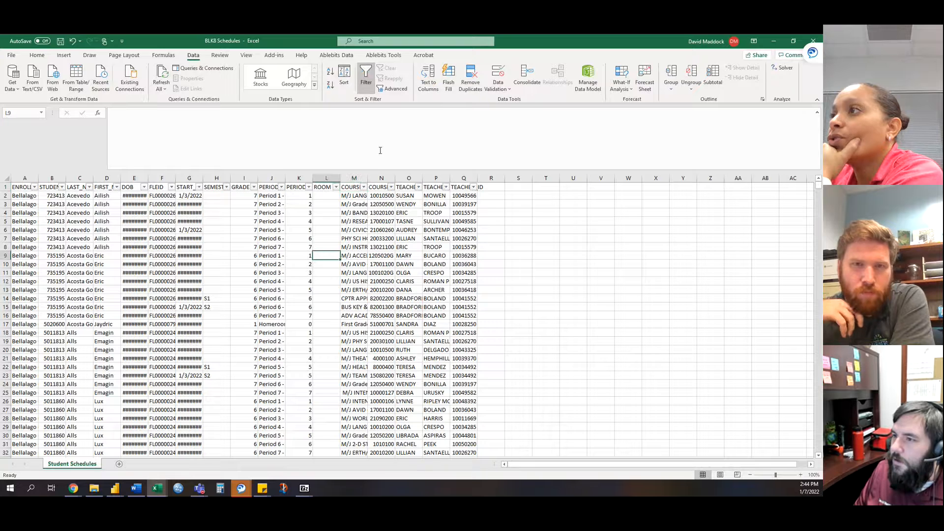
left_click(363, 186)
mouse_move(358, 297)
left_mouse_down()
mouse_move(357, 338)
mouse_move(354, 297)
left_mouse_up()
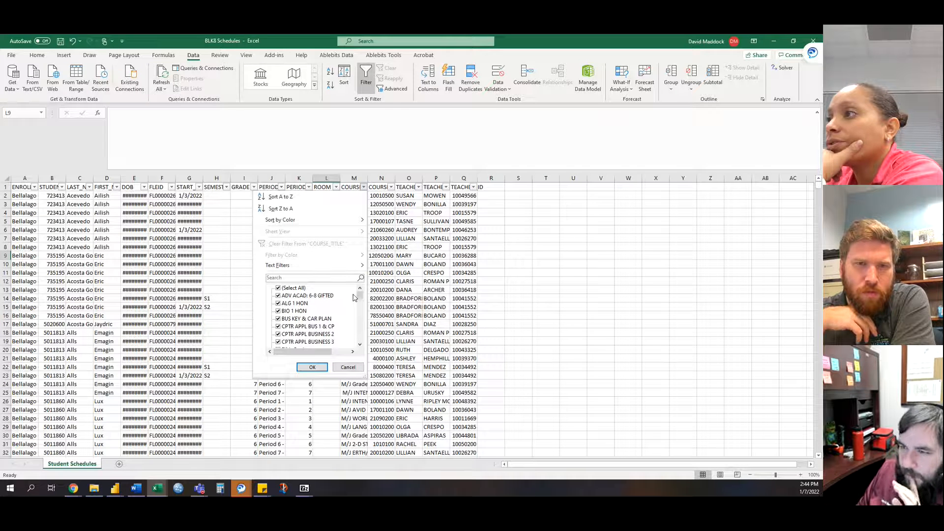
left_click_drag(360, 295, 366, 302)
left_click(786, 37)
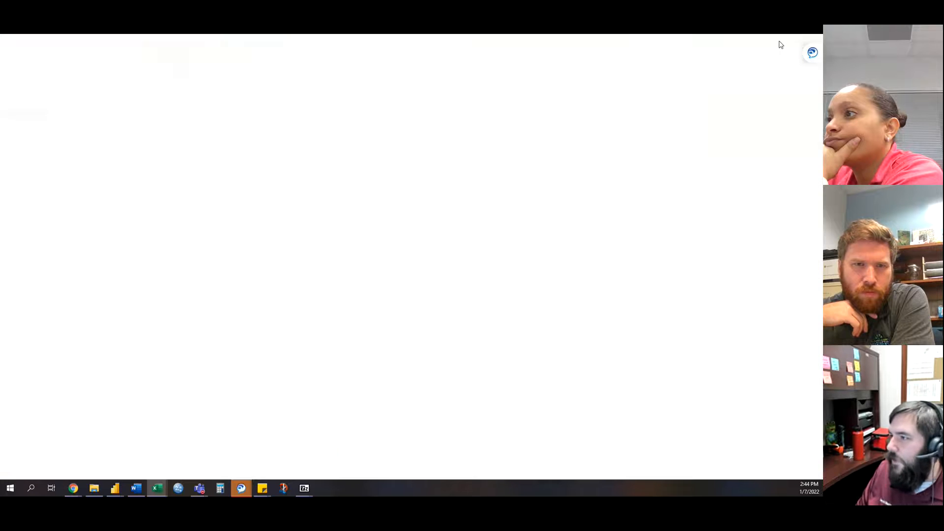
type("lang")
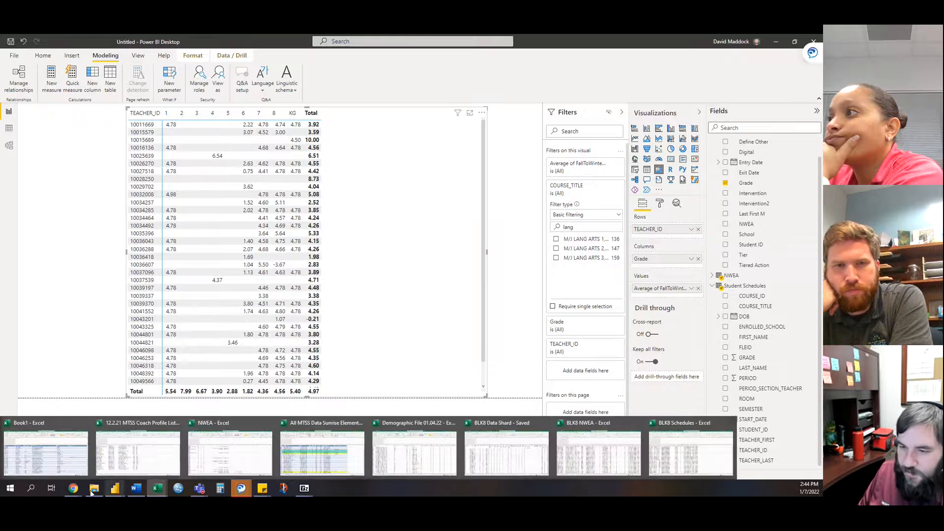
mouse_move(74, 487)
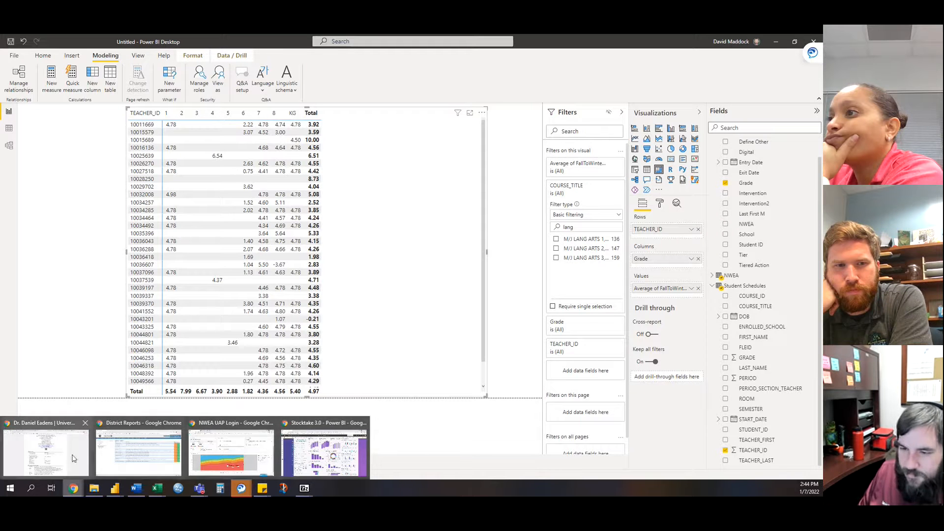
left_click(169, 454)
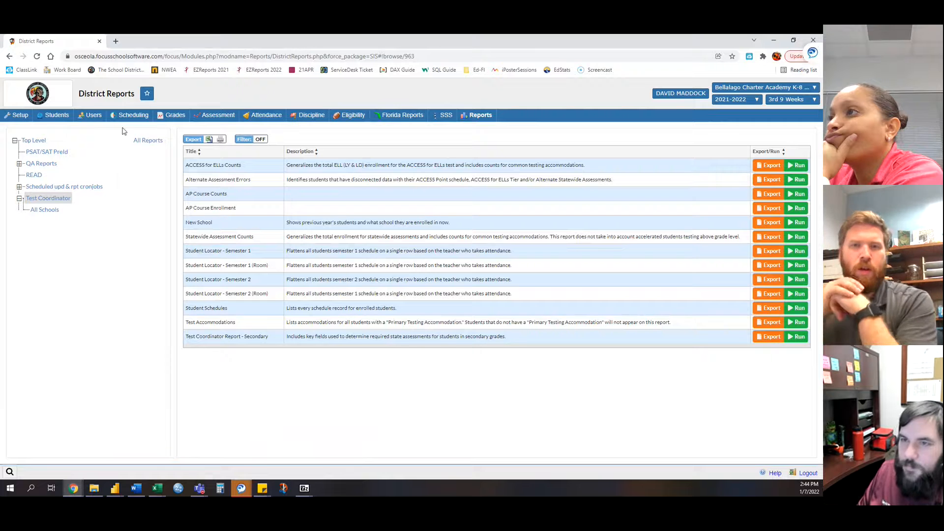
left_click(57, 116)
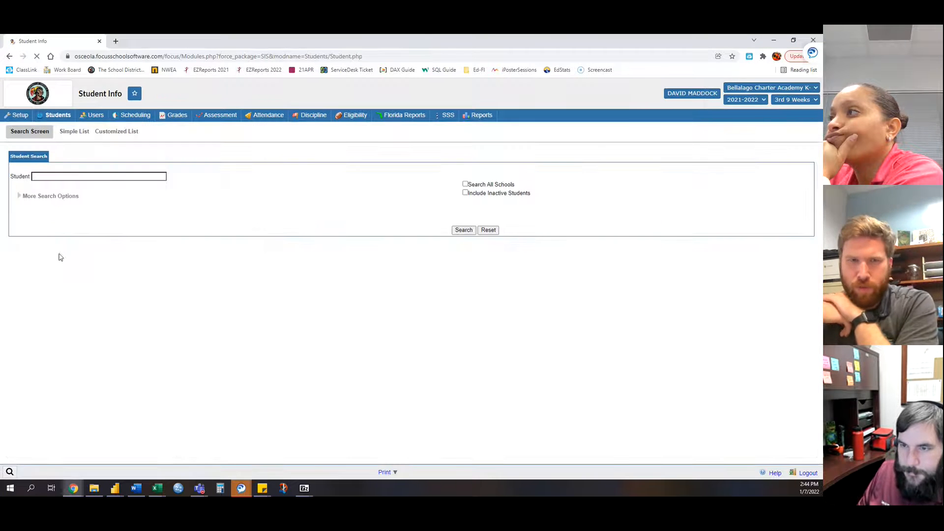
left_click(458, 229)
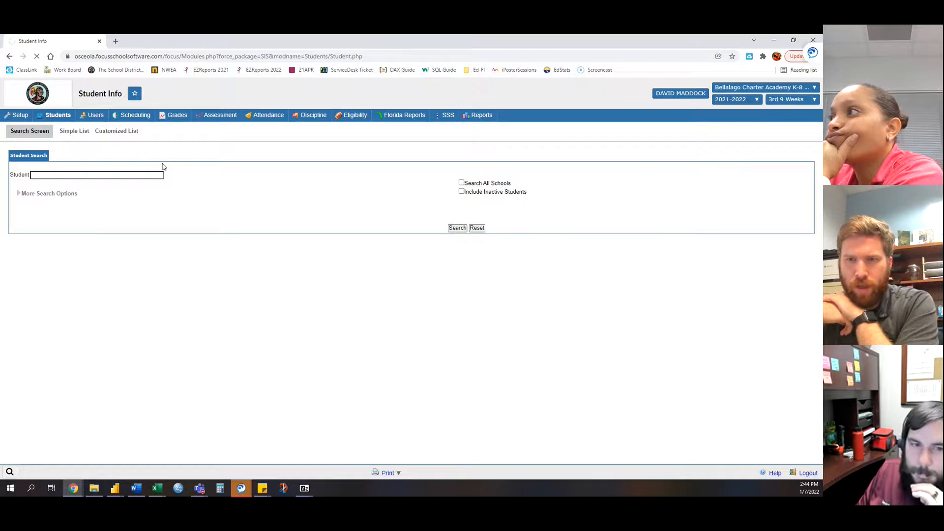
left_click_drag(68, 41, 0, 72)
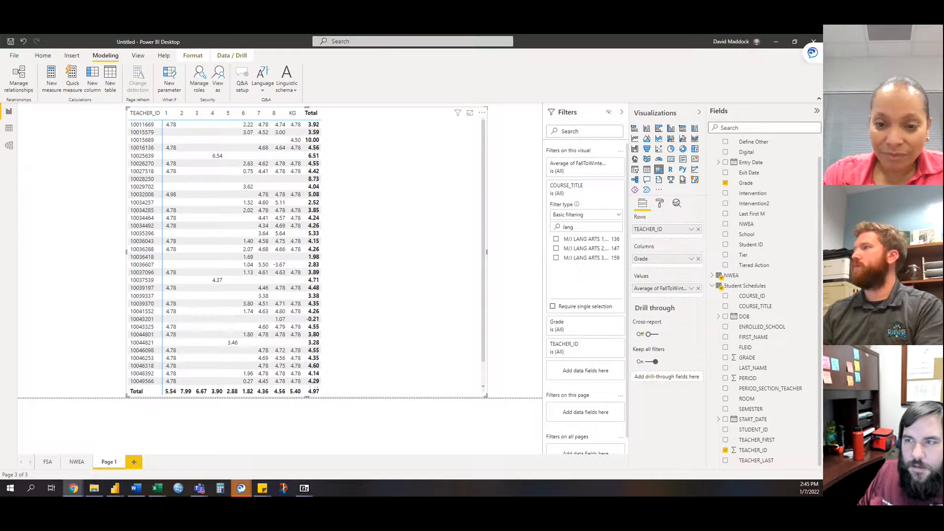
- Select the Power BI course search text, then filter the BLK8 Schedules GRADE column to 4
left_click(599, 225)
double_click(587, 226)
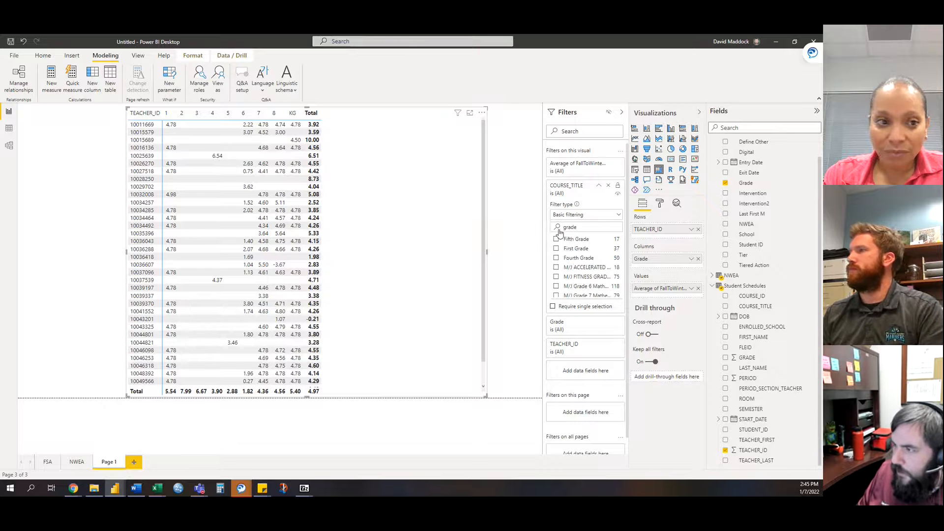
left_click_drag(622, 260, 629, 242)
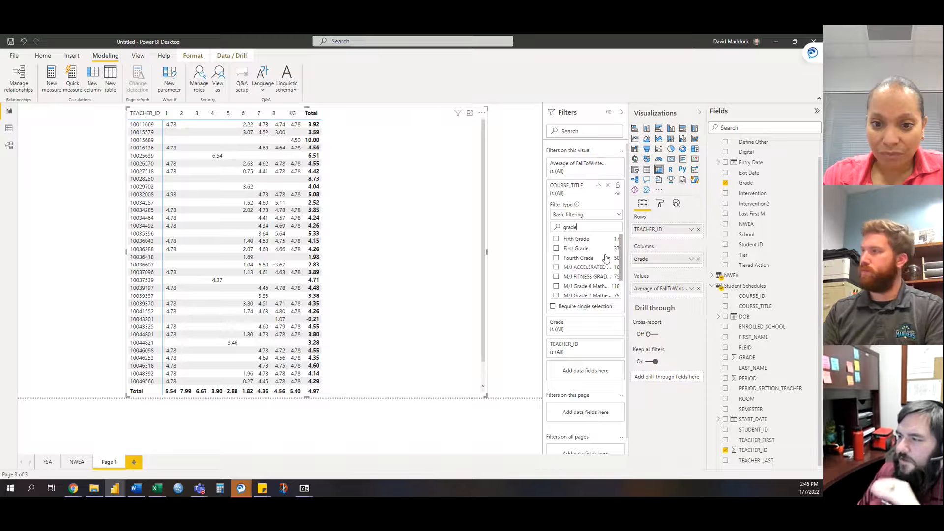
left_click(159, 490)
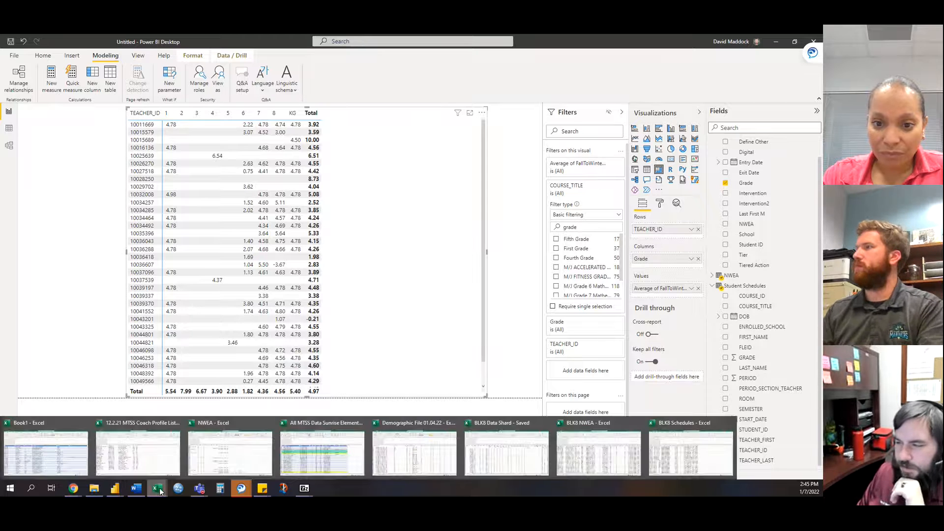
key("alt+Tab")
left_click(364, 246)
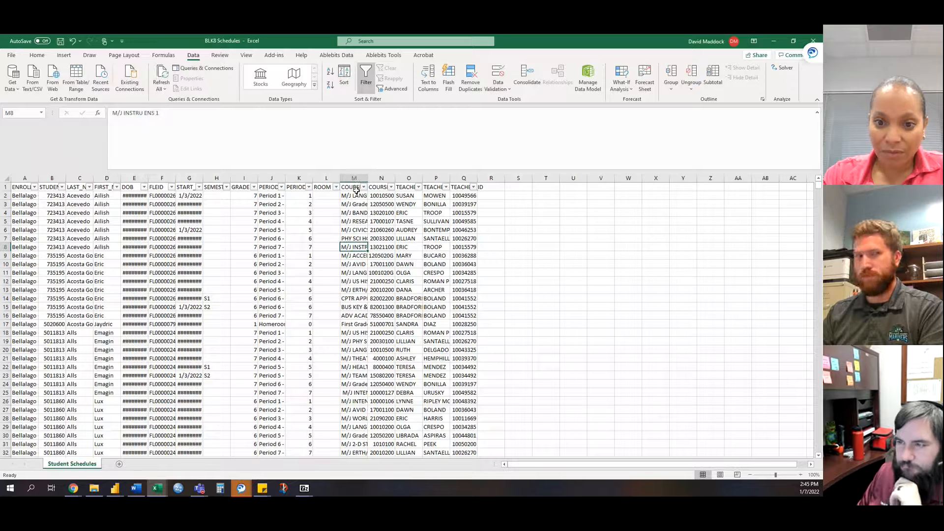
left_click(254, 187)
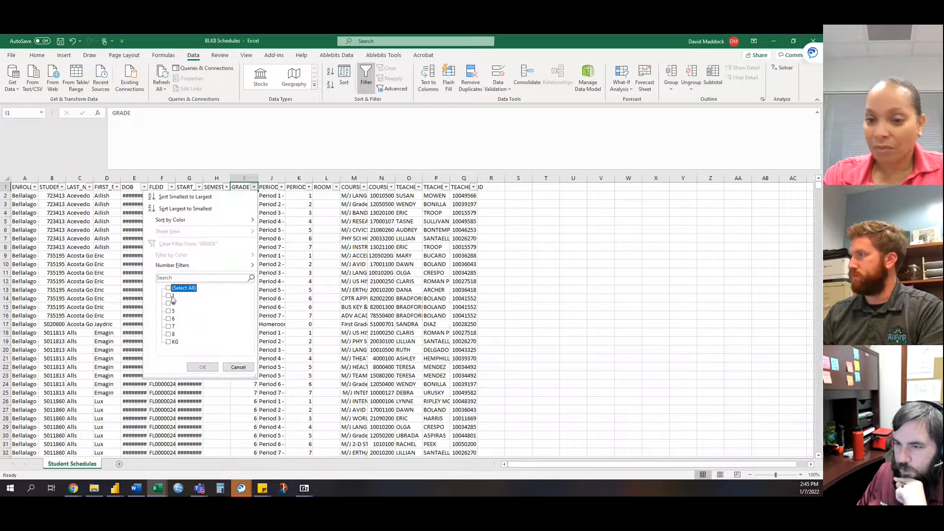
left_click(172, 303)
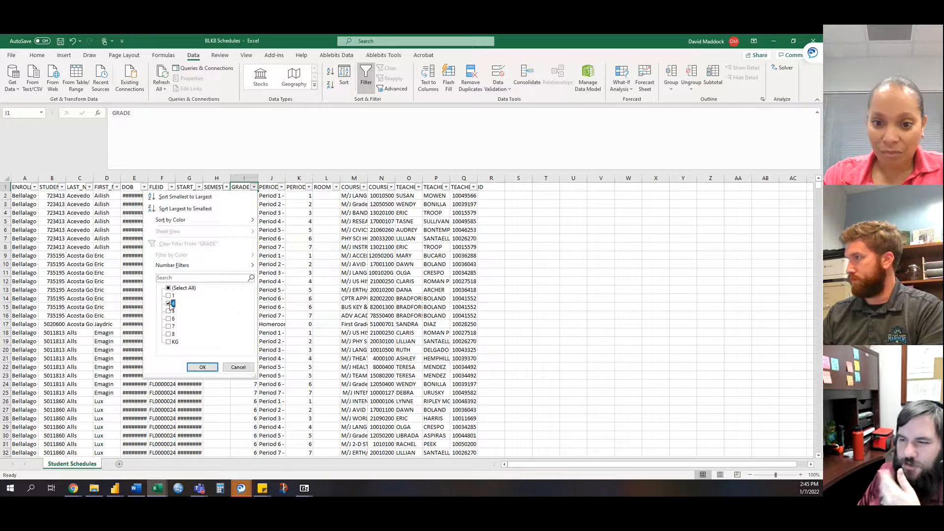
left_click(202, 367)
left_click(353, 290)
- Inspect the course titles of the 50 grade 4 schedule rows
left_click(357, 230)
left_click(355, 298)
left_click(364, 246)
left_click(357, 281)
left_click(357, 316)
left_click(357, 359)
left_click(362, 401)
scroll(370, 359, "down", 5)
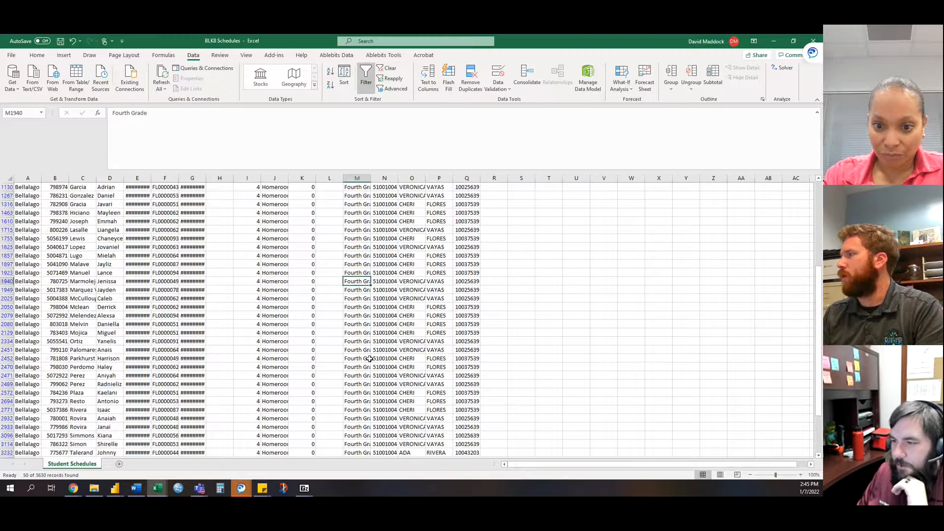
scroll(369, 360, "down", 7)
scroll(371, 351, "up", 11)
scroll(374, 346, "up", 1)
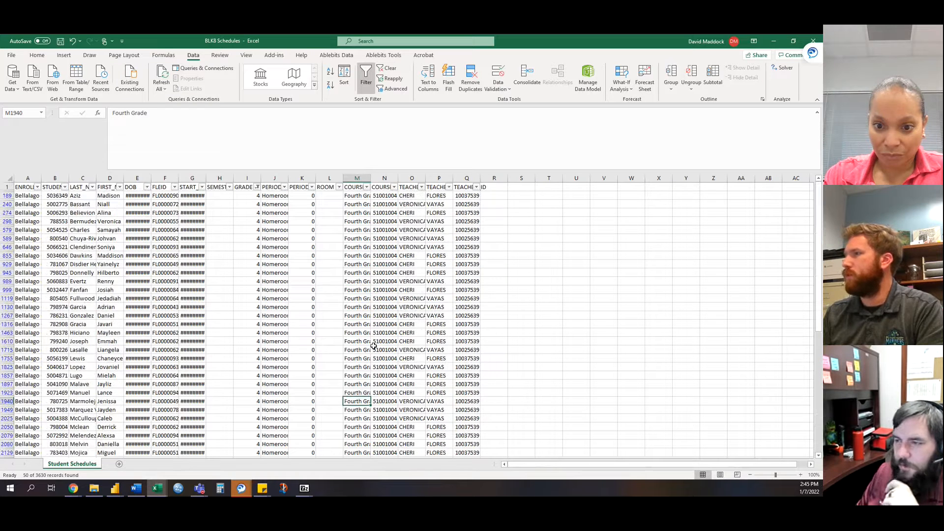
- Clear the GRADE filter to show all rows and minimize the Excel window
left_click(257, 187)
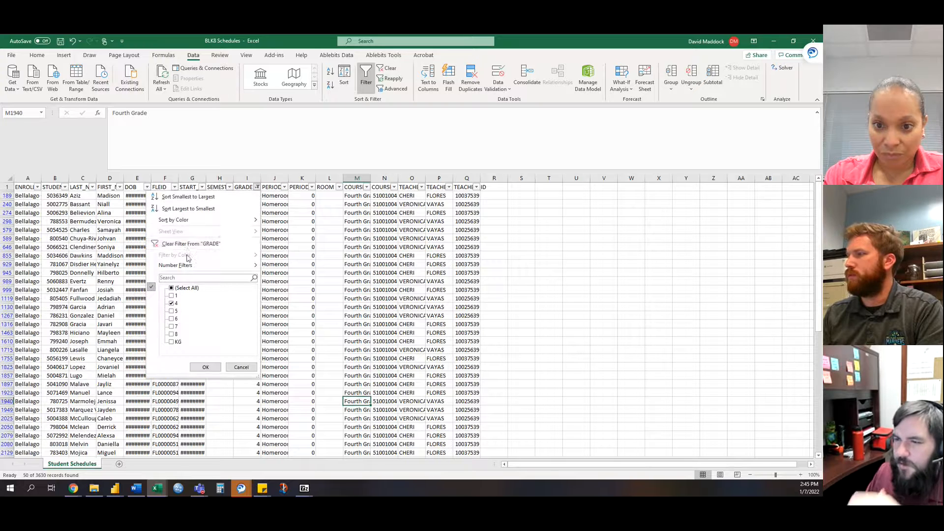
left_click(190, 243)
left_click(407, 281)
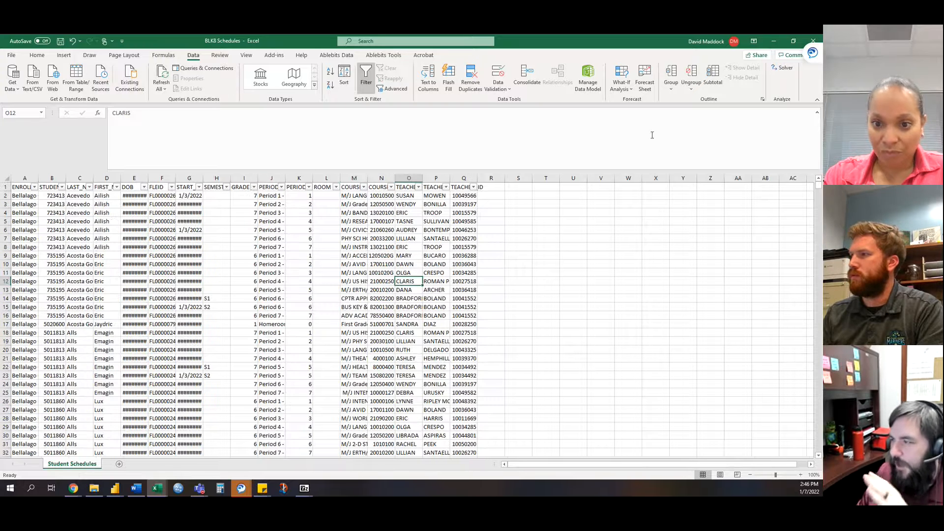
left_click(772, 43)
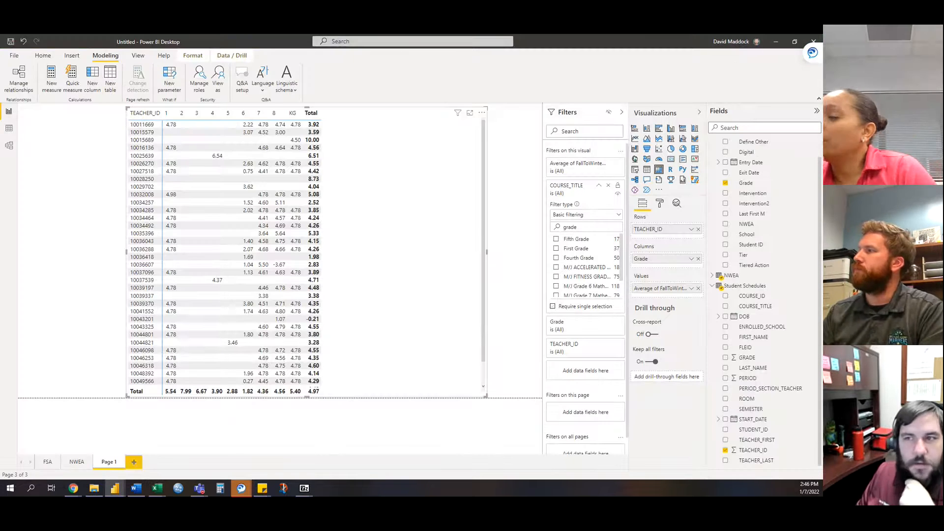
- Bring the Focus browser forward and open the full District Reports list
mouse_move(73, 489)
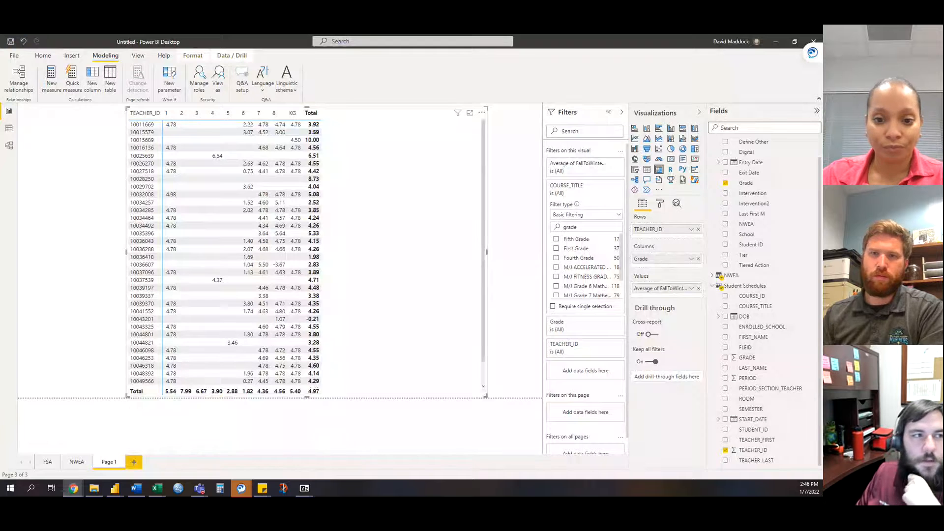
left_click_drag(115, 132, 187, 35)
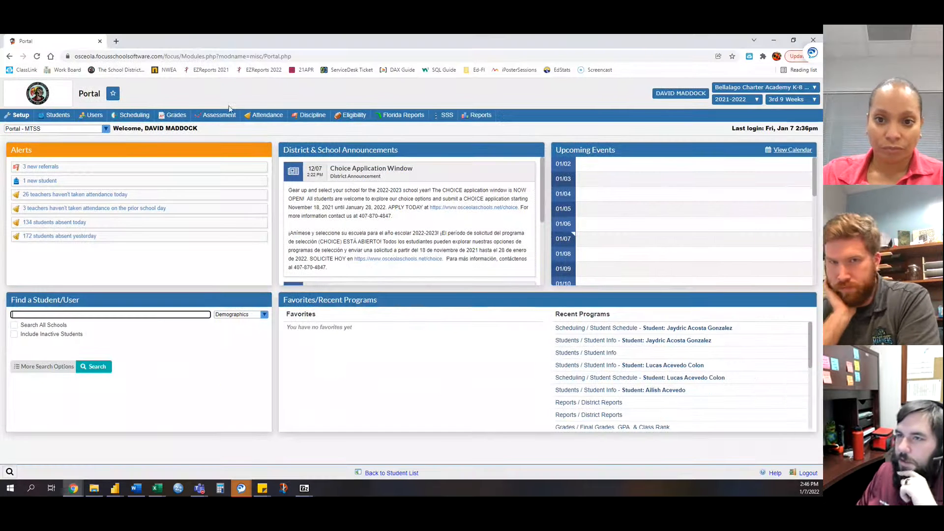
left_click(466, 119)
left_click(488, 148)
left_click(42, 199)
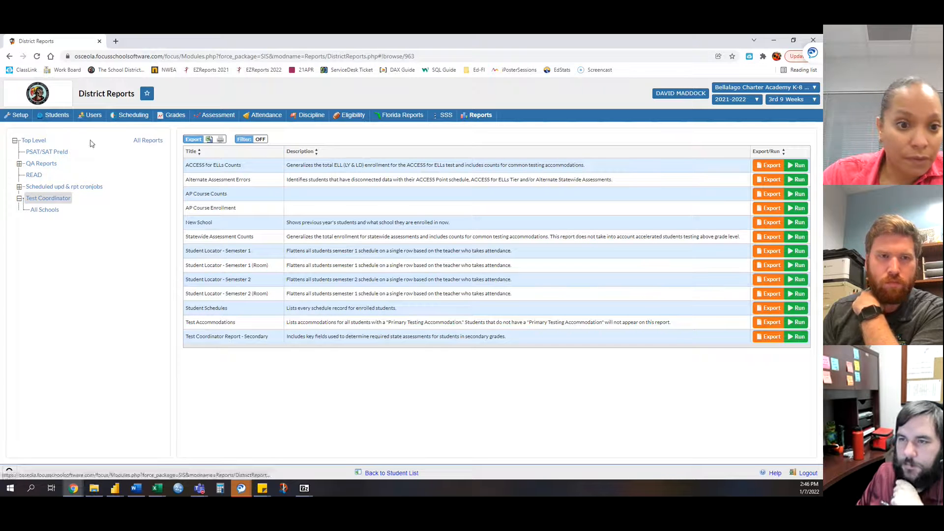
left_click(157, 142)
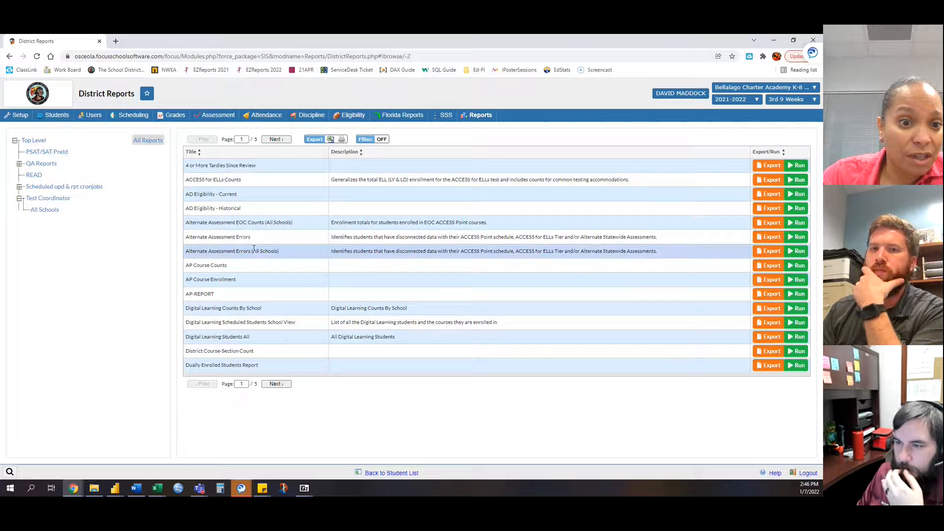
- Page to 4 of 5, export the Student Schedules report and open the downloaded zip
left_click(276, 384)
left_click(278, 385)
left_click(279, 387)
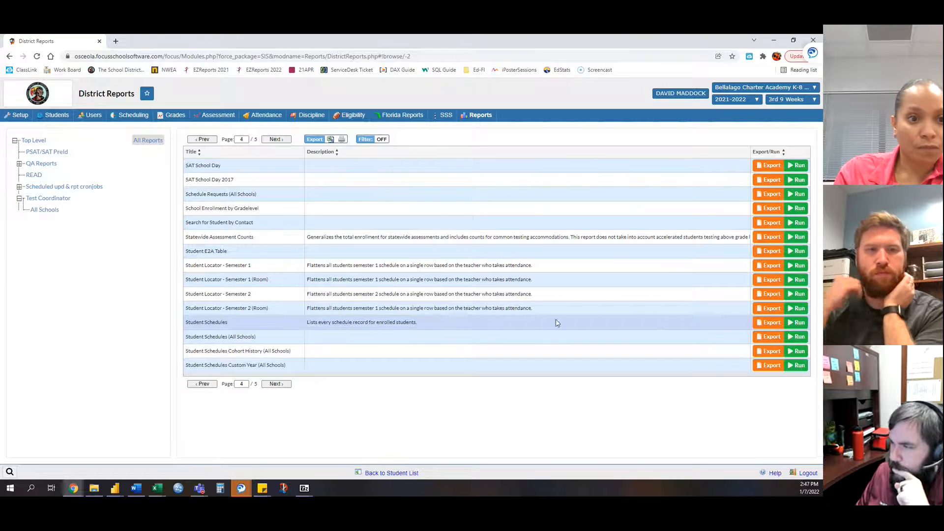
left_click(765, 322)
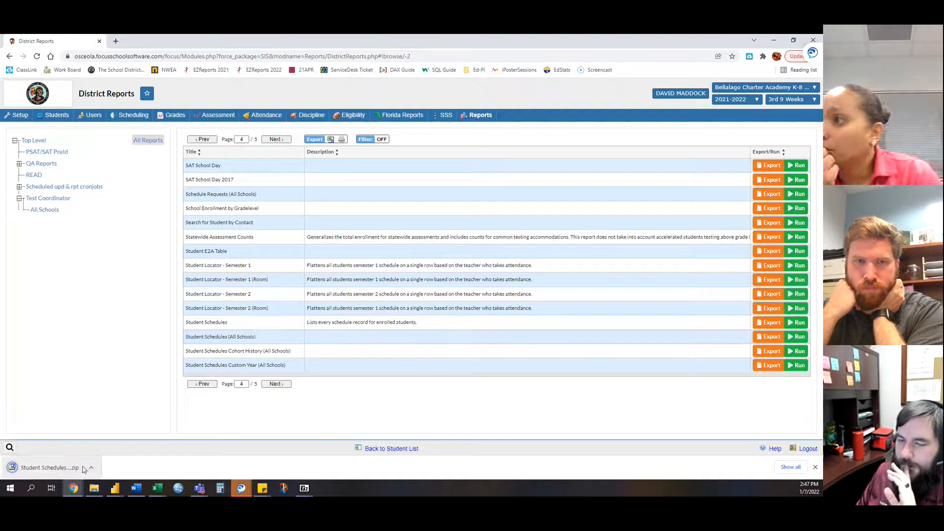
left_click(49, 467)
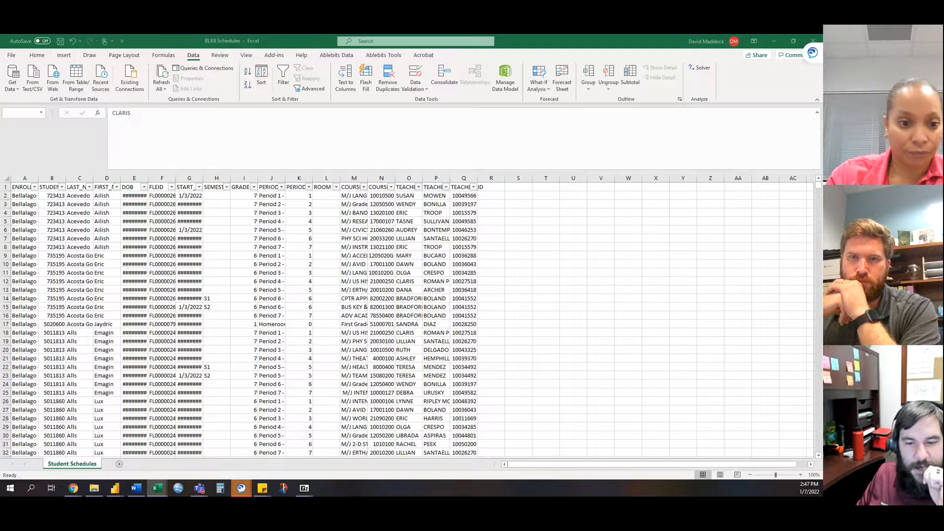
- Check a course title in column M, then minimize the BLK8 Schedules workbook
left_click(354, 247)
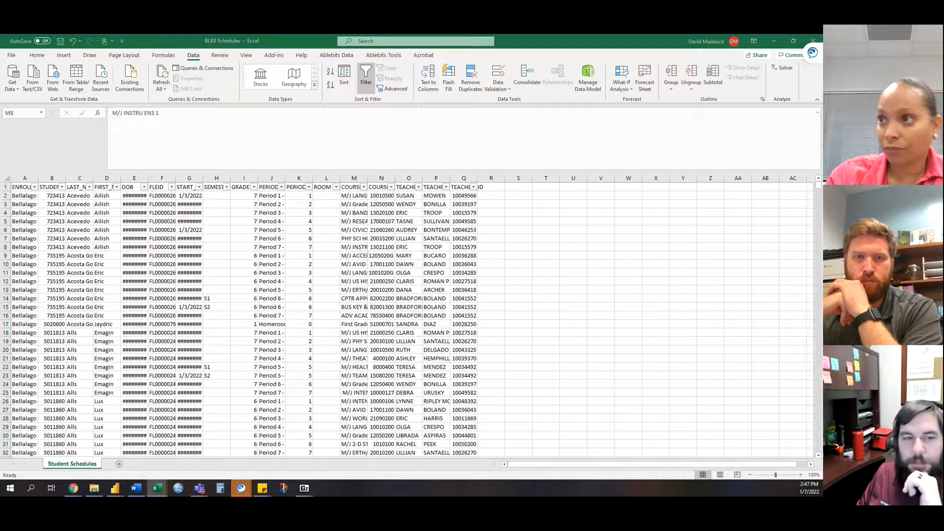
left_click(776, 45)
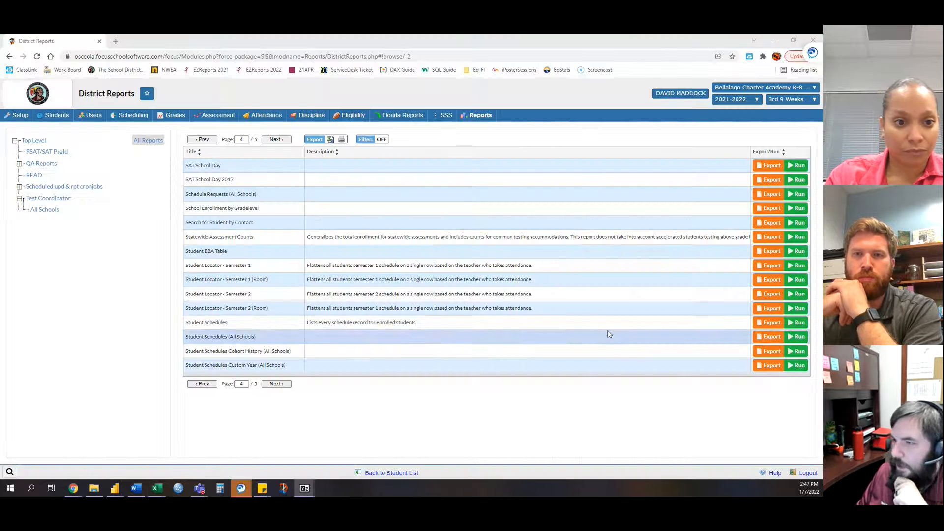
- Minimize Chrome to bring the Power BI teacher-by-grade matrix back into view
left_click(772, 43)
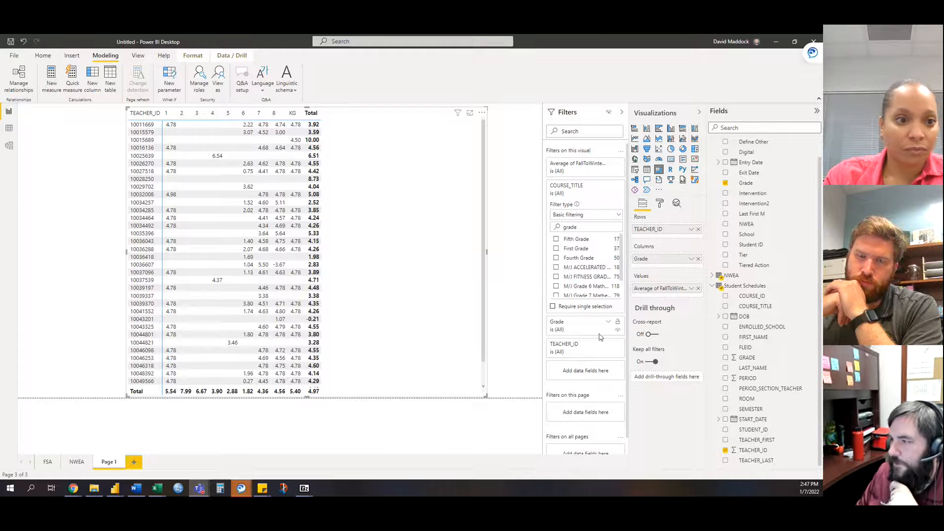
- Collapse the COURSE_TITLE card and field lists, then remove TEACHER_ID, Grade and the growth average
left_click(598, 186)
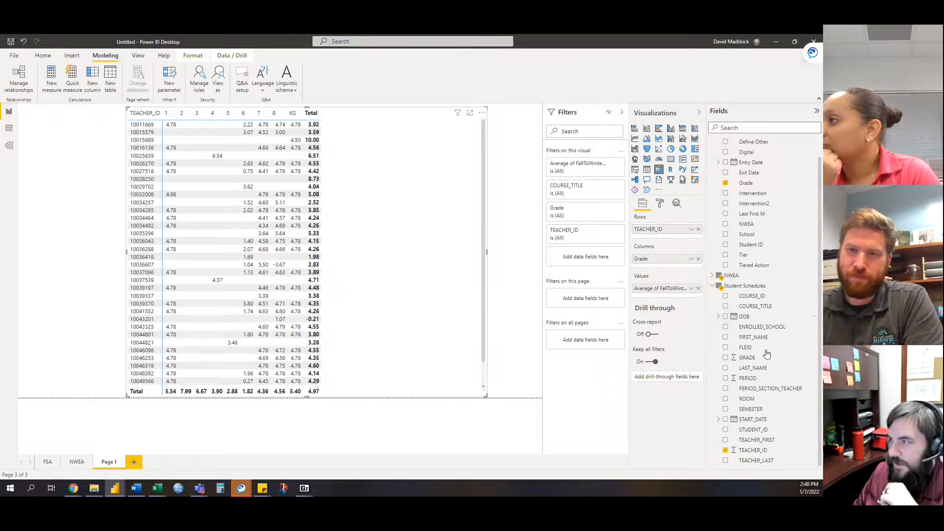
left_click(712, 286)
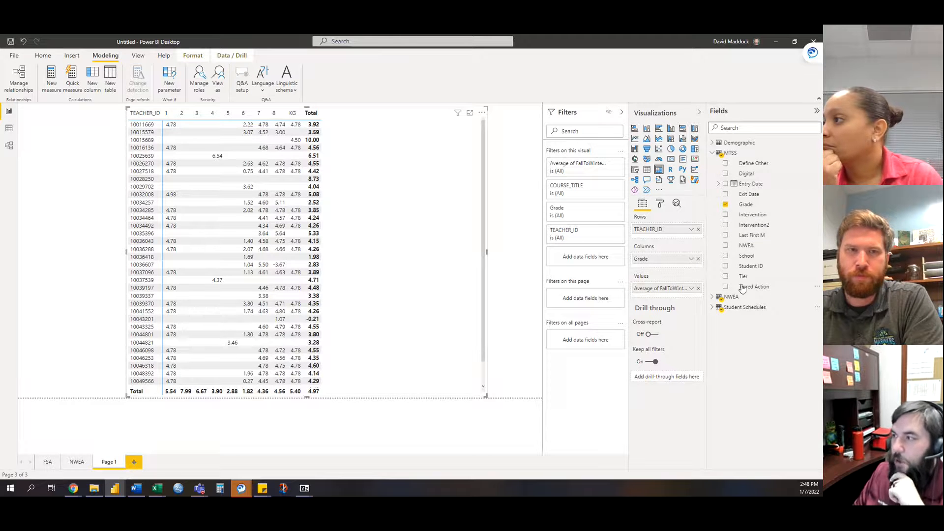
left_click(712, 153)
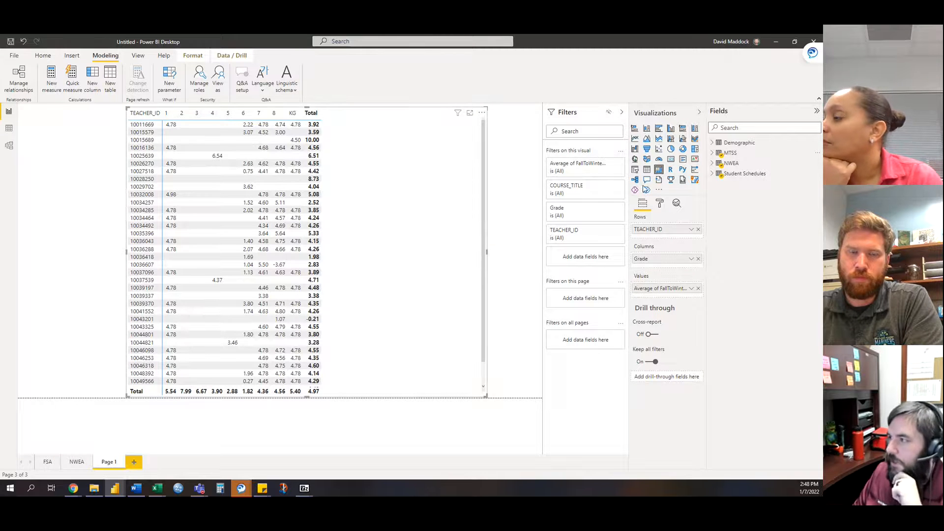
left_click(699, 231)
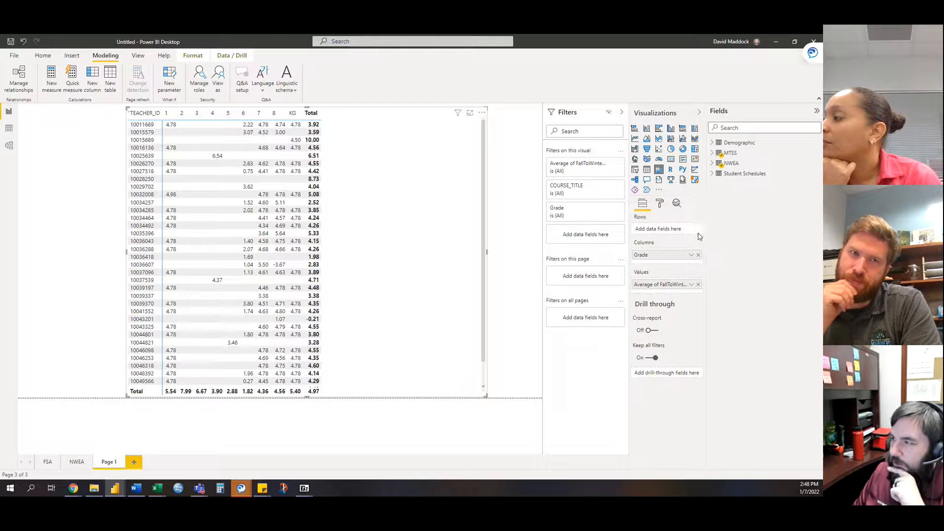
left_click(698, 255)
left_click(699, 280)
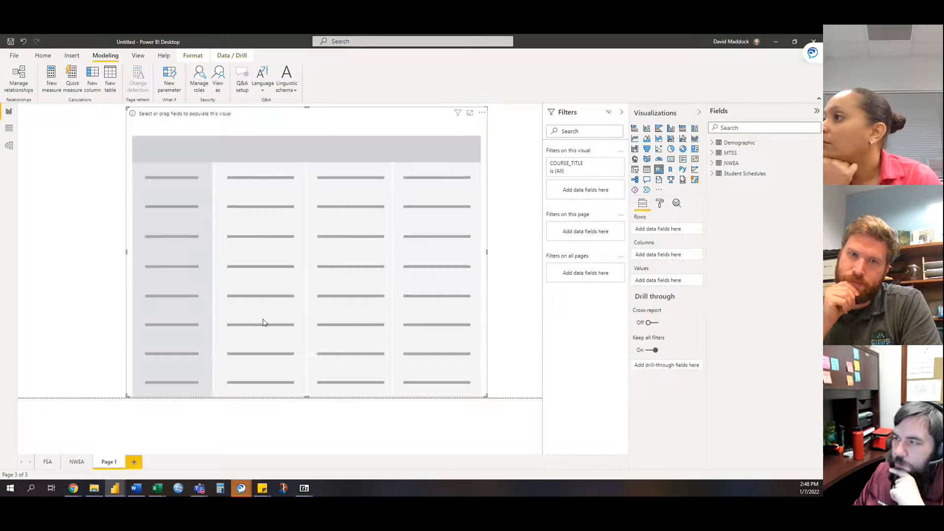
left_click(713, 174)
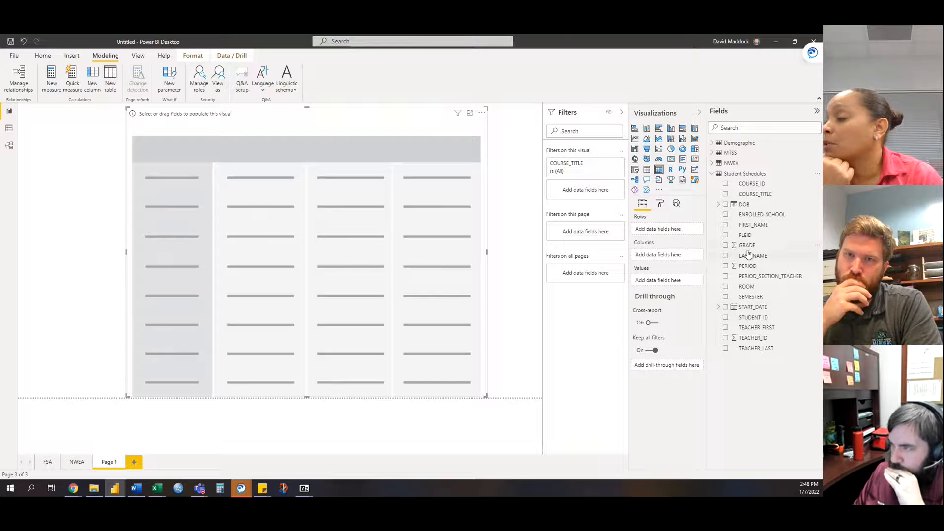
left_click(713, 142)
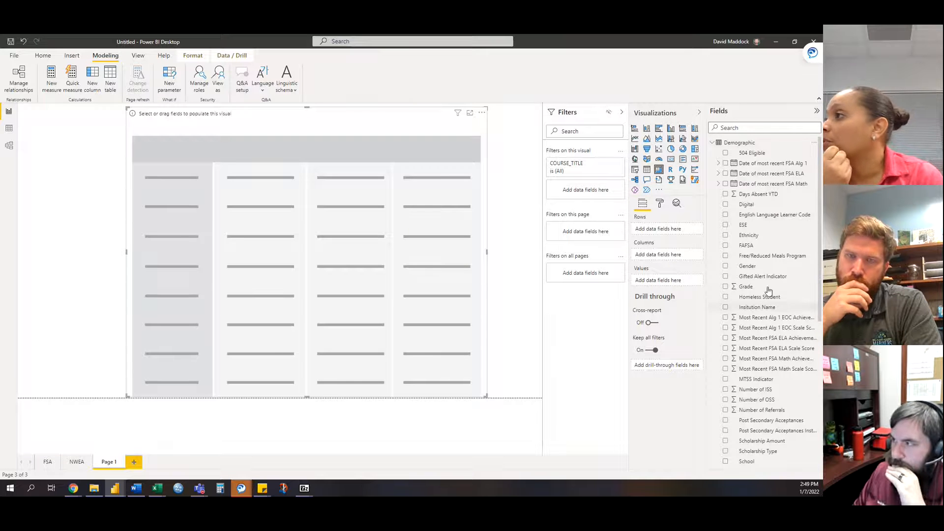
scroll(761, 256, "down", 3)
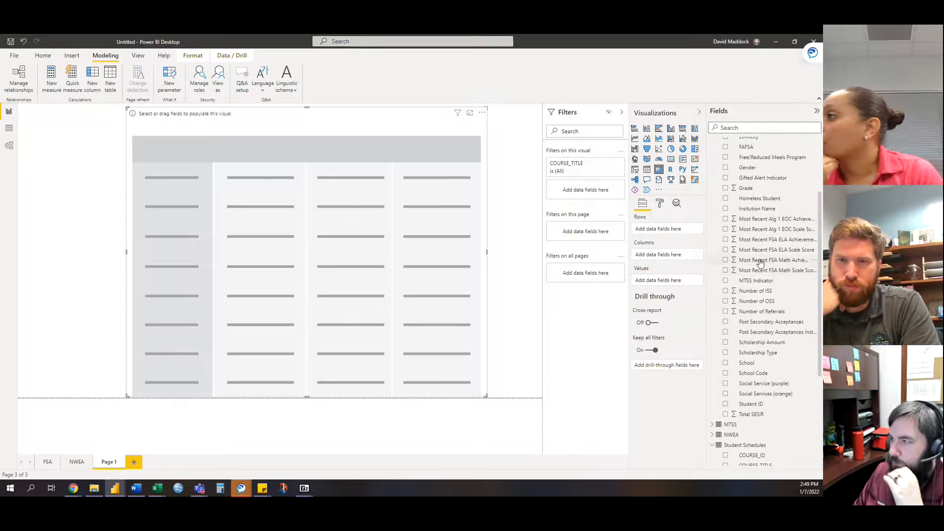
scroll(761, 264, "up", 3)
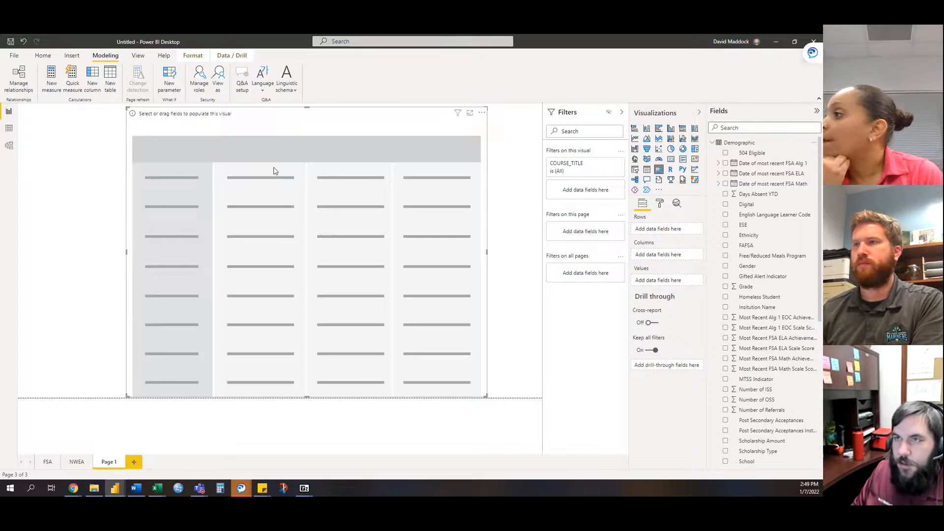
left_click(714, 144)
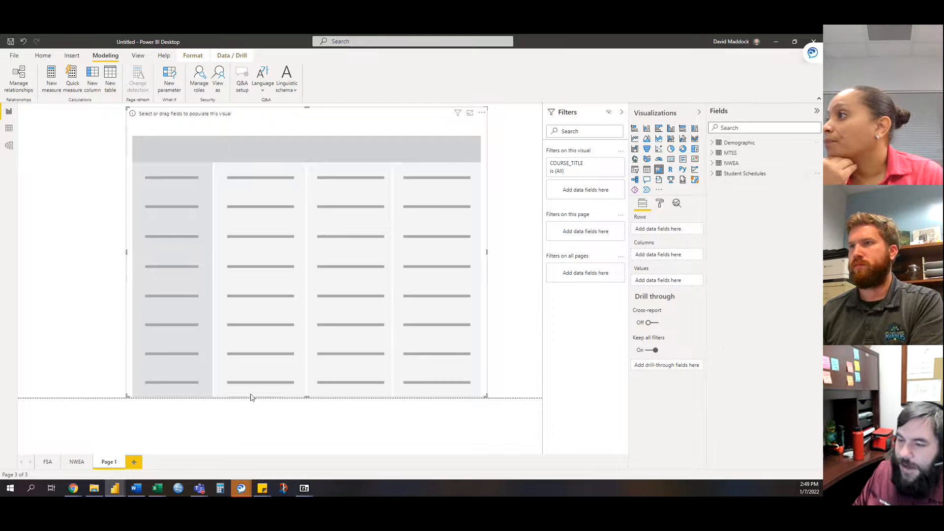
left_click(73, 488)
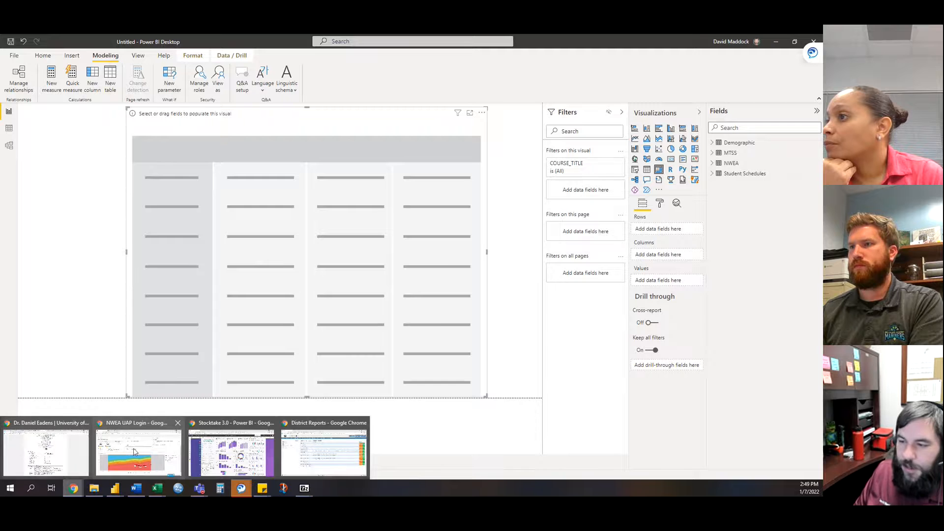
- Open the Advanced Report builder from the Students menu in Focus SIS
left_click(310, 454)
left_click(55, 115)
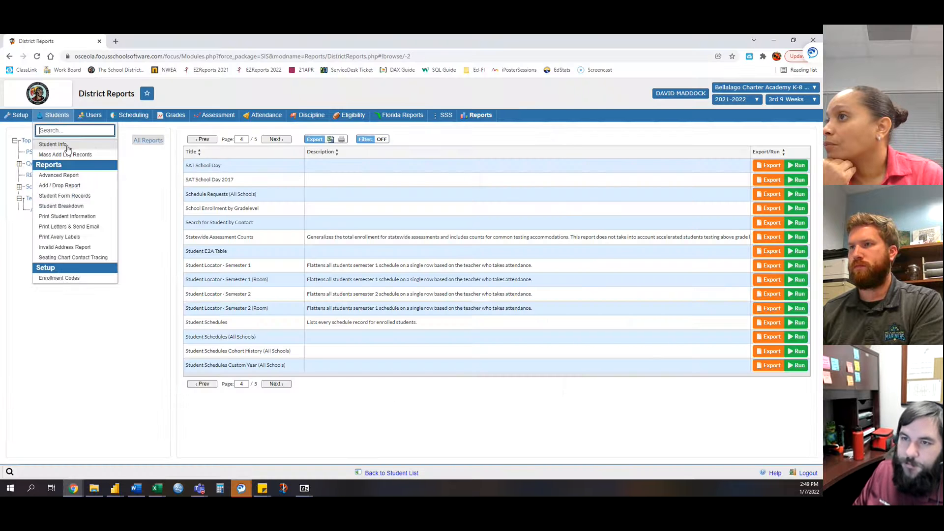
left_click(65, 145)
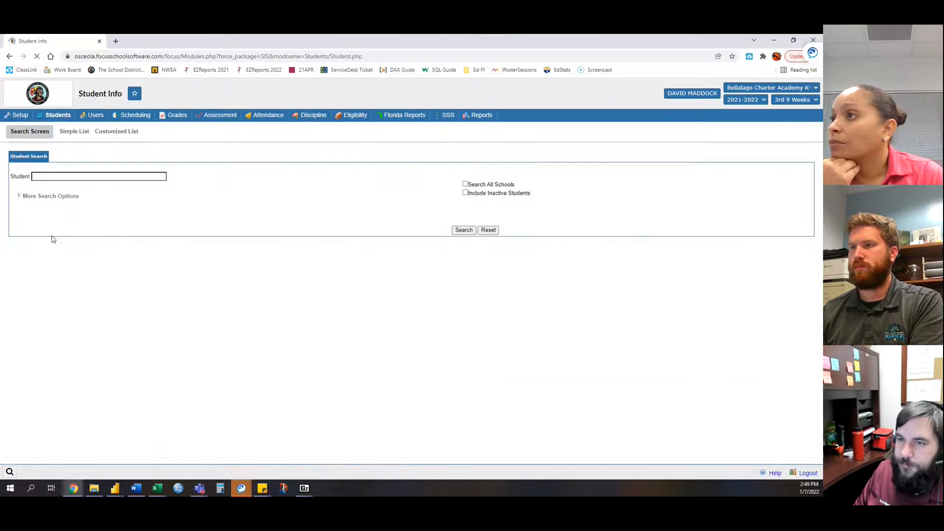
left_click(55, 115)
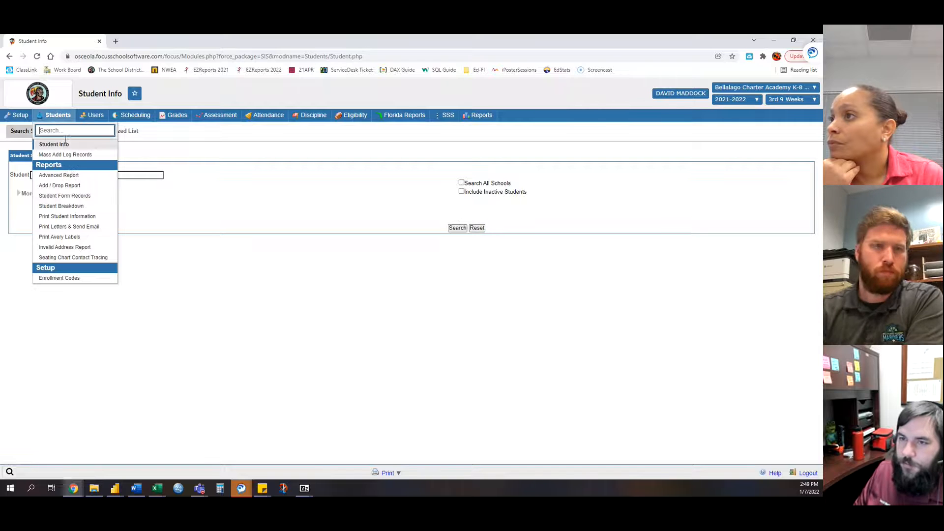
left_click(67, 177)
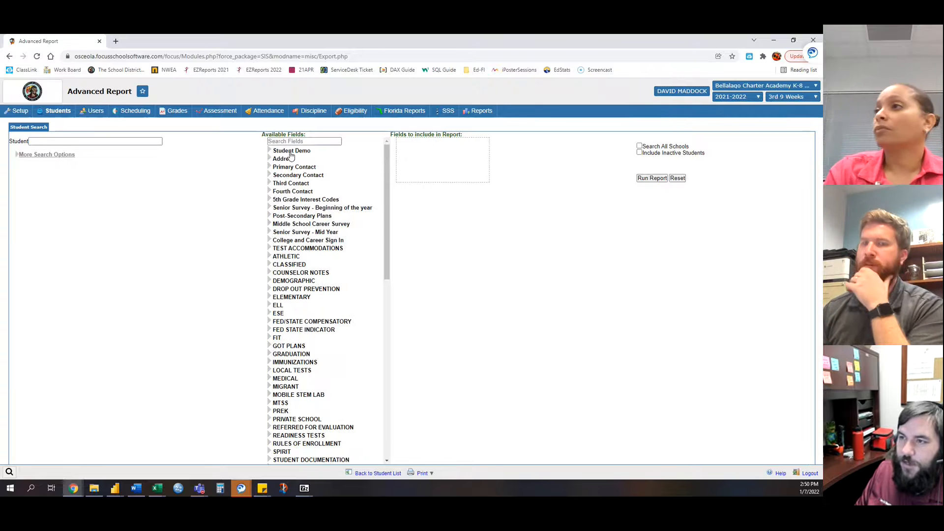
- Add Student ID from the Student Demo category to the report fields
left_click(290, 153)
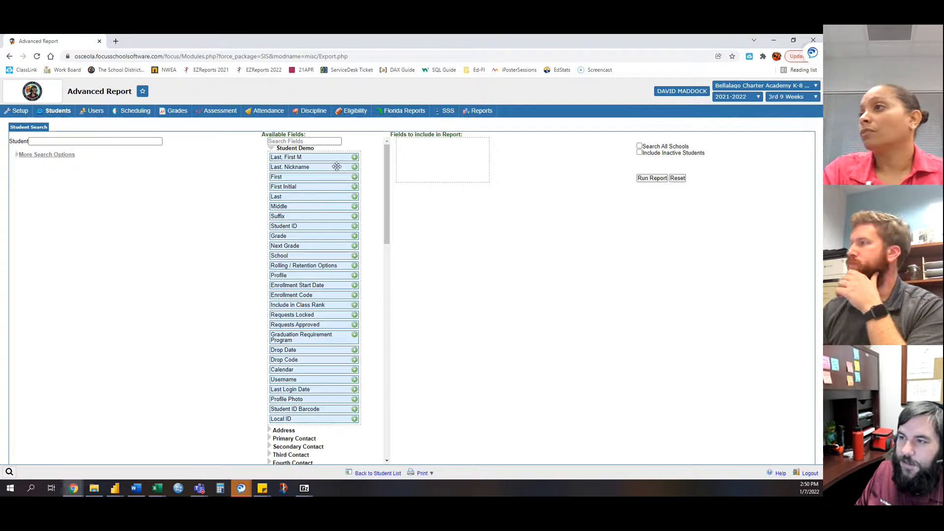
left_click(354, 226)
left_click(311, 141)
type("d")
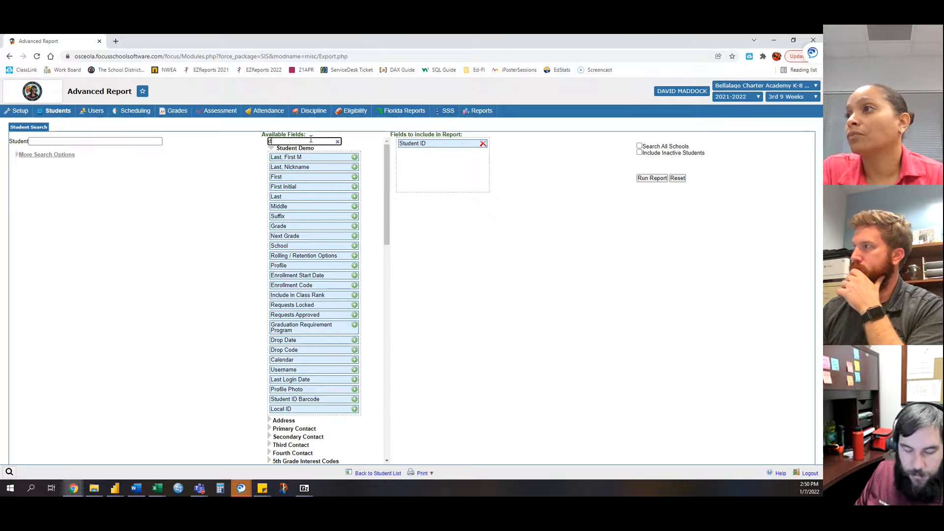
type("eu")
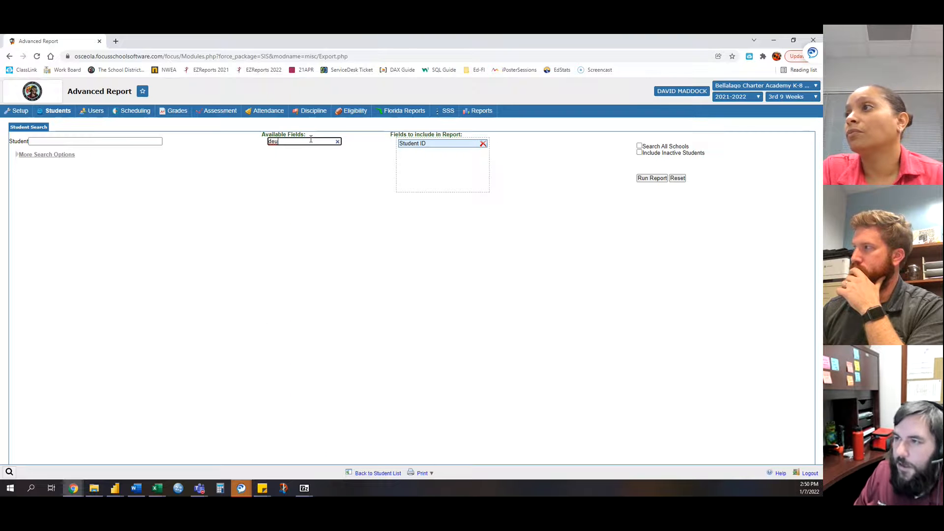
type("ate e")
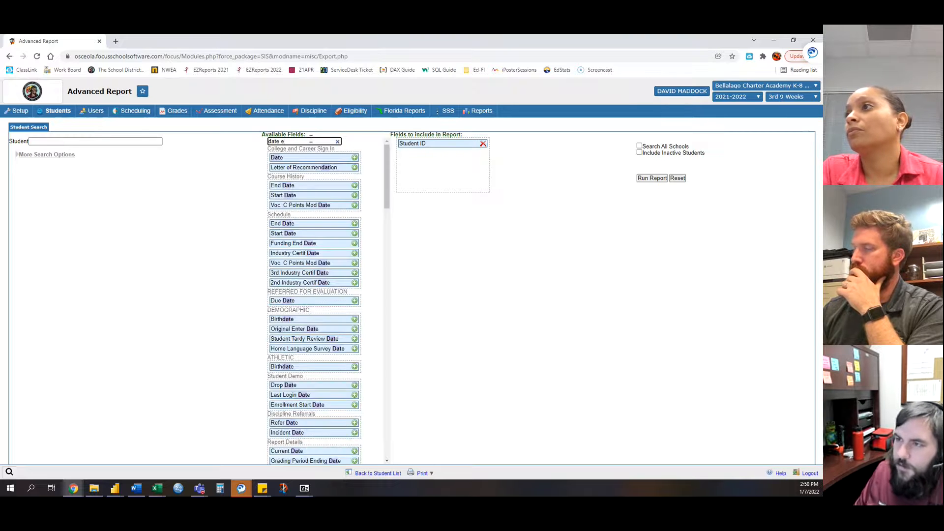
left_click(338, 142)
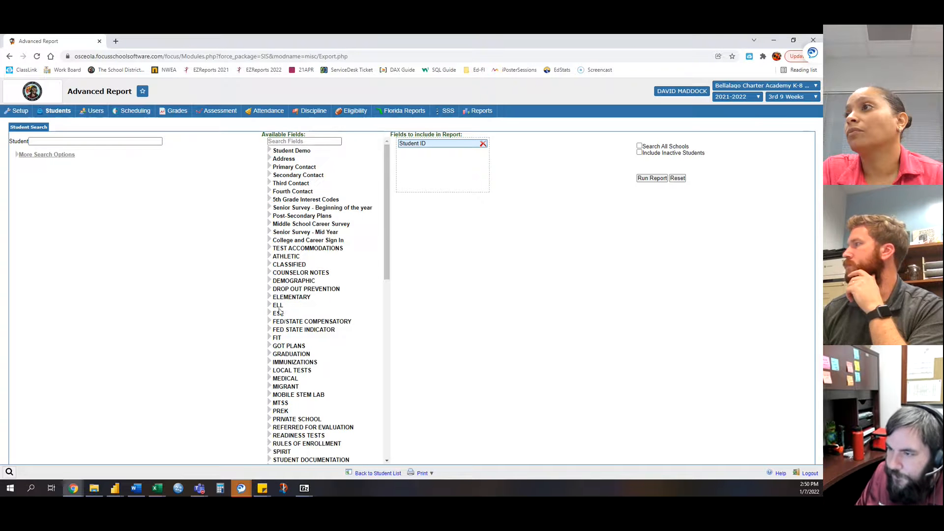
- Add First Entered US School from the ELL category and run the report
left_click(278, 305)
scroll(336, 210, "down", 3)
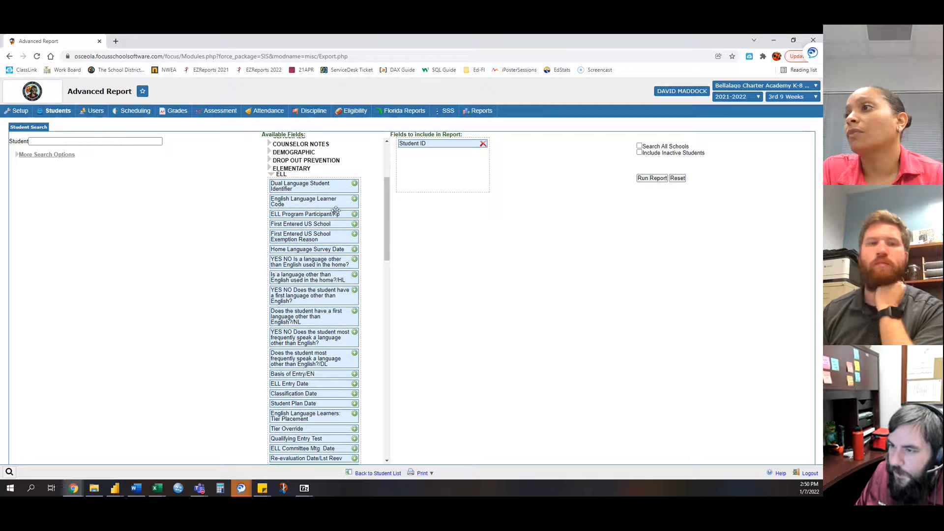
scroll(306, 266, "down", 3)
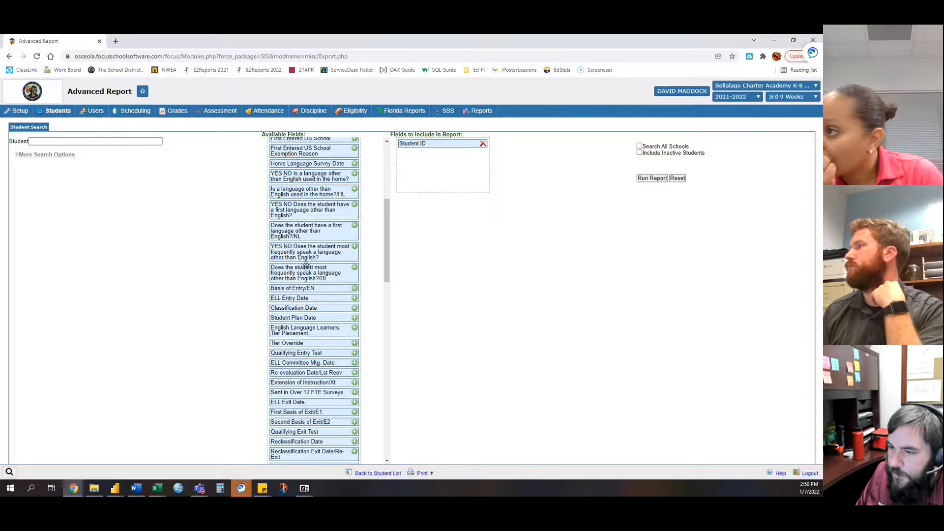
scroll(305, 265, "down", 4)
scroll(302, 289, "down", 2)
scroll(300, 281, "up", 3)
scroll(299, 275, "up", 5)
scroll(298, 272, "up", 1)
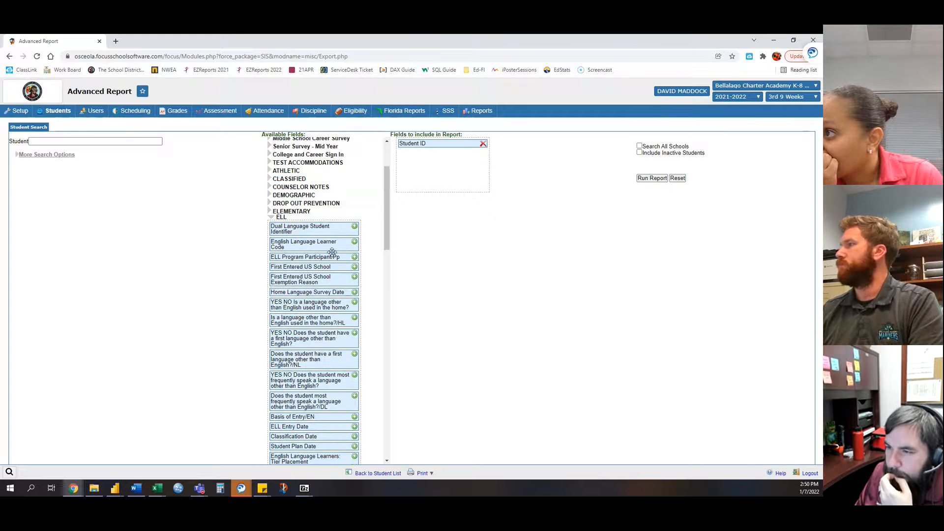
left_click(354, 266)
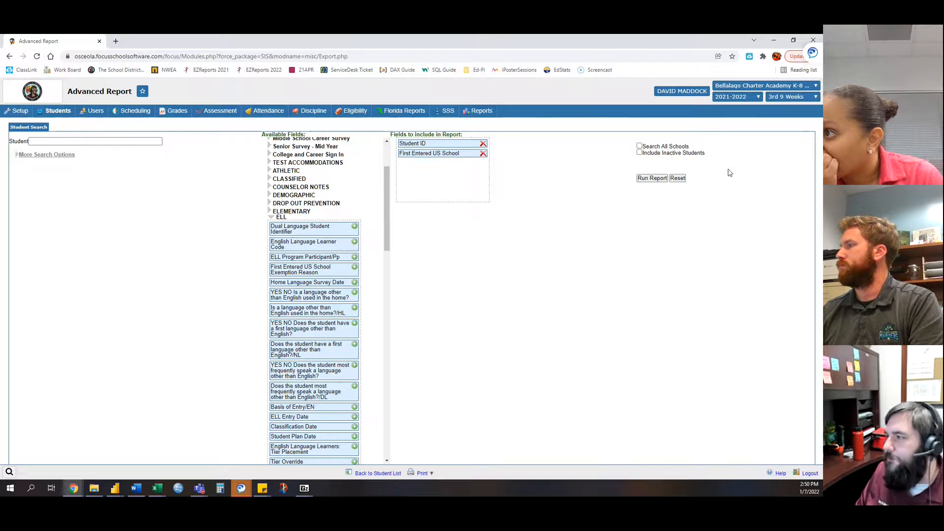
left_click(651, 178)
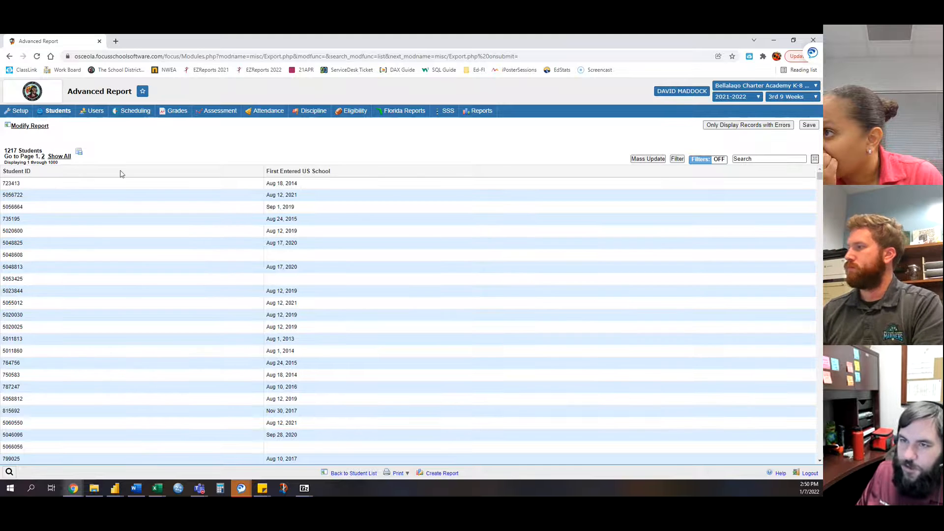
- Export the Advanced Report as a spreadsheet and show the download in its folder
left_click(78, 152)
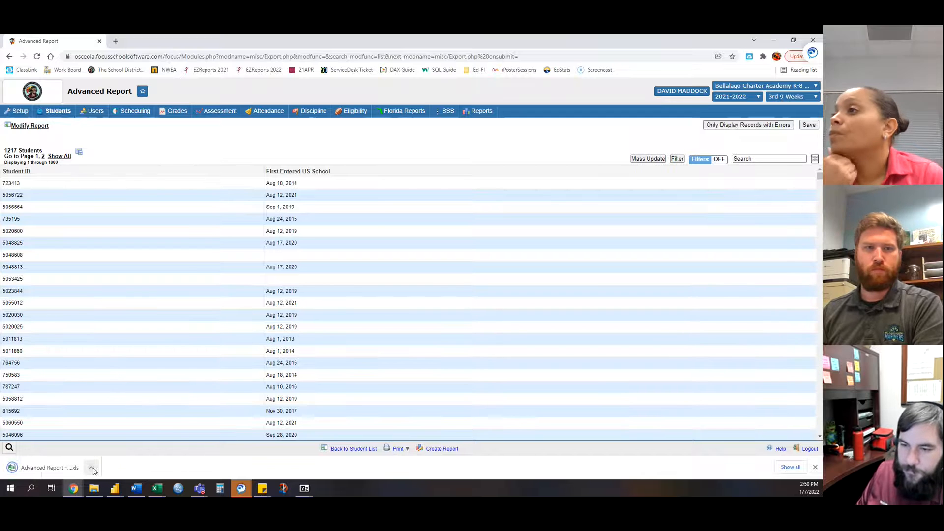
left_click(91, 467)
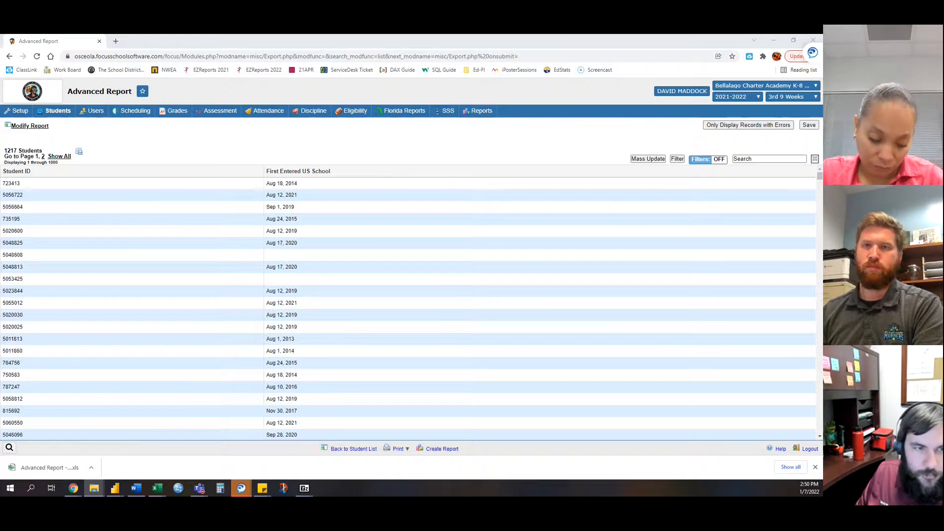
left_click(94, 488)
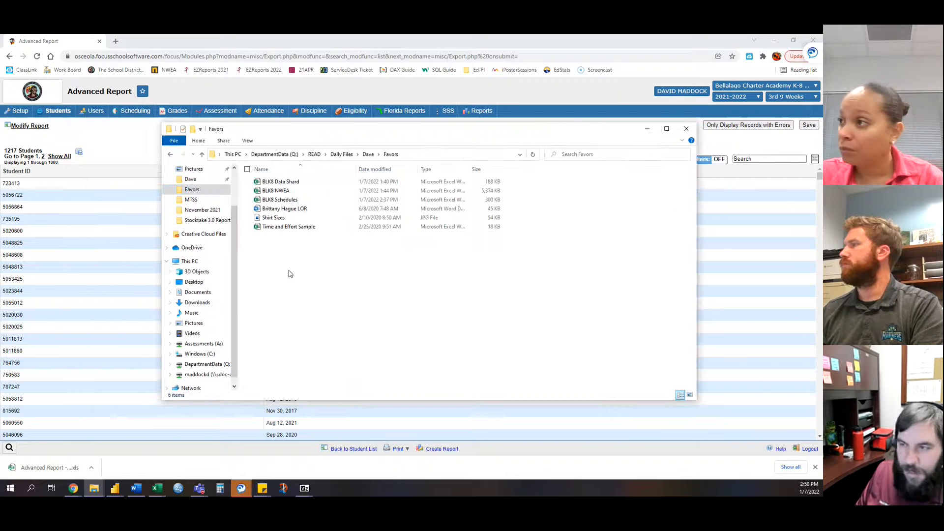
key("ctrl+v")
- Rename the downloaded file to BLK8 DEUSS and return to Power BI Desktop
left_click(283, 238)
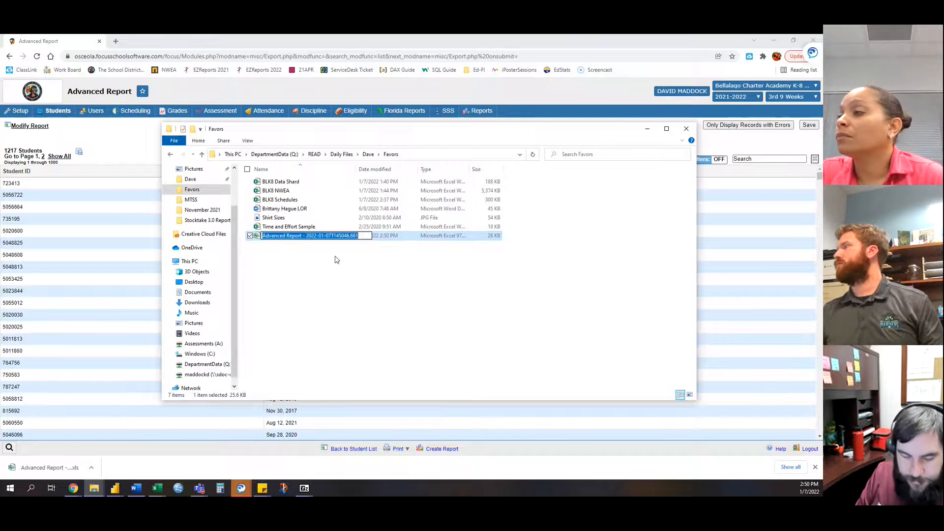
type("BLK8 DEUSS")
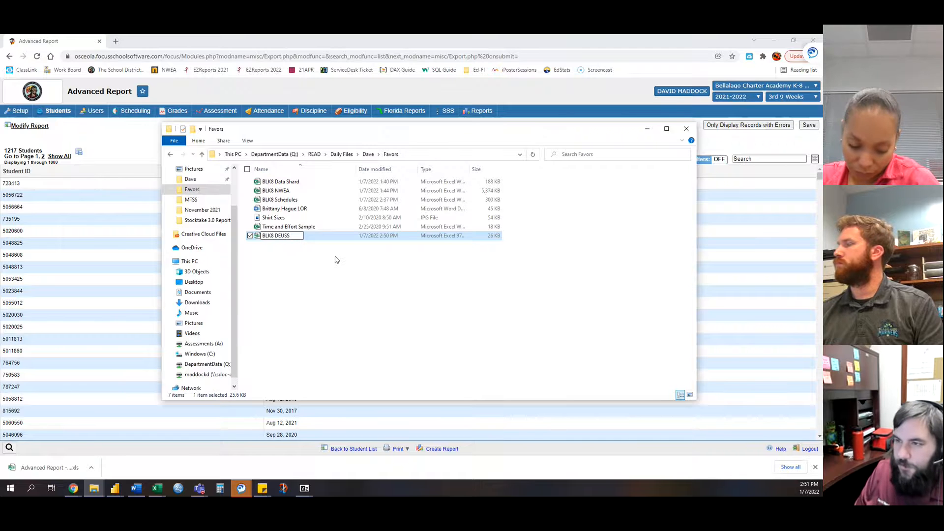
key("Return")
left_click_drag(346, 131, 0, 114)
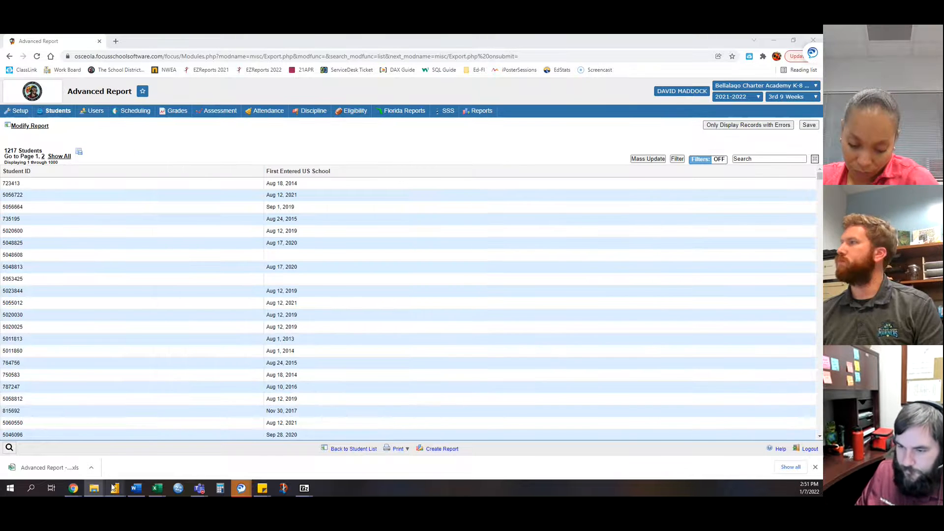
mouse_move(115, 488)
left_click(188, 455)
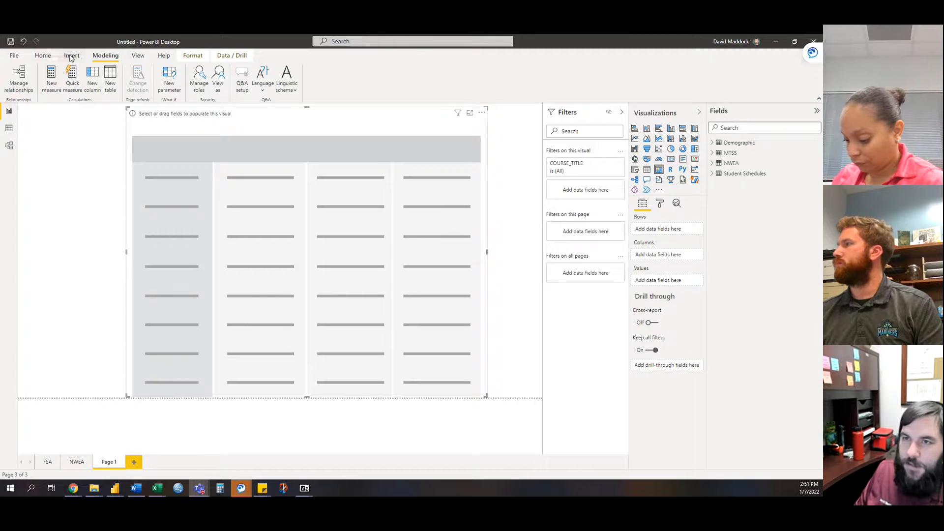
left_click(43, 56)
left_click(104, 84)
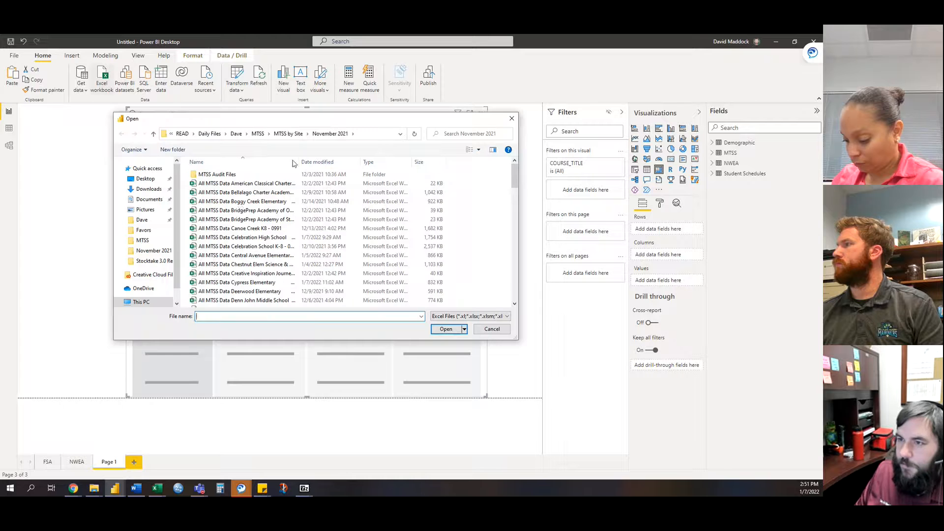
left_click(144, 231)
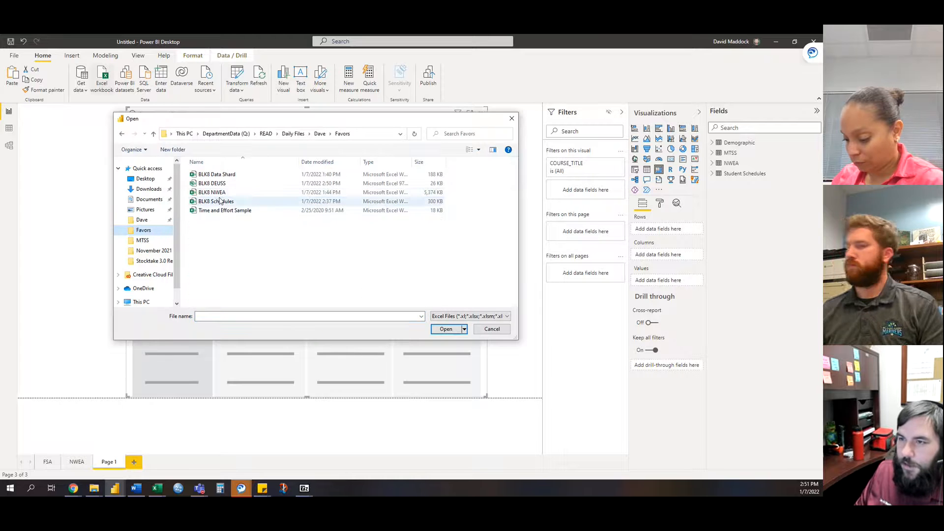
left_click(218, 184)
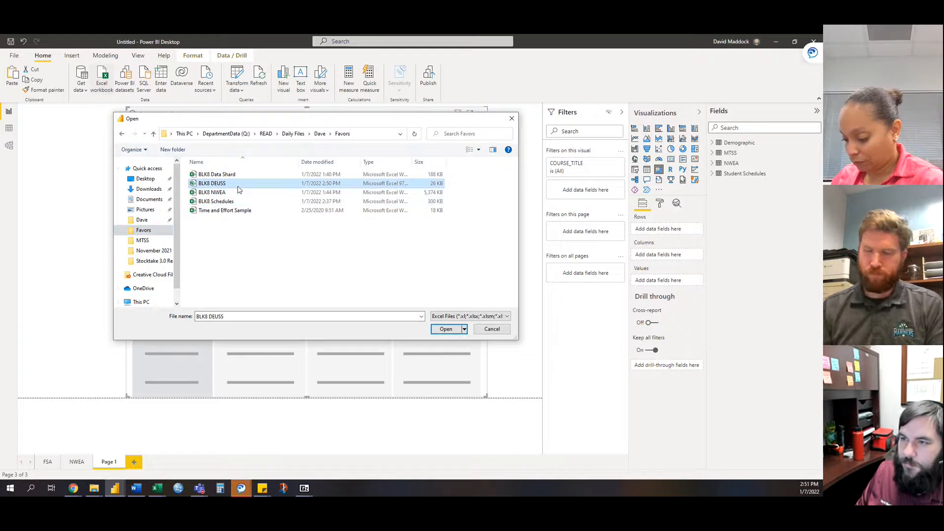
double_click(240, 187)
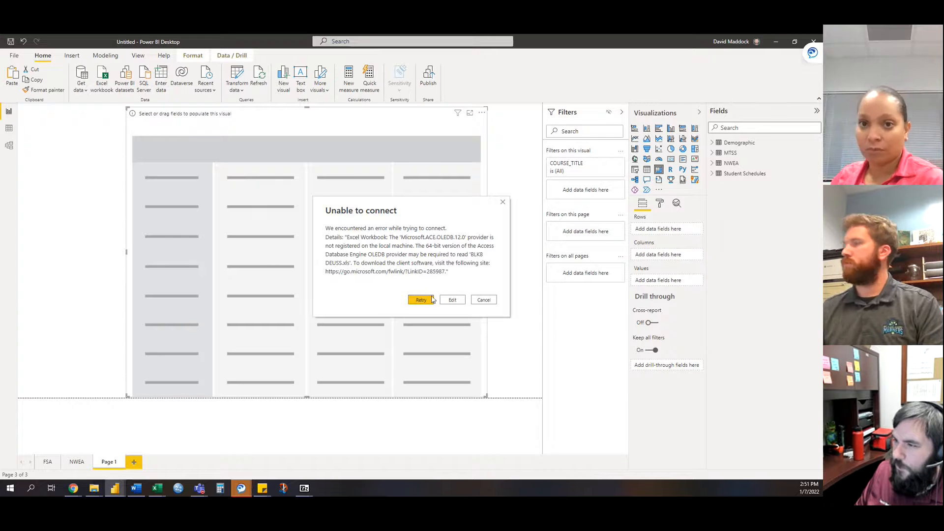
left_click(428, 301)
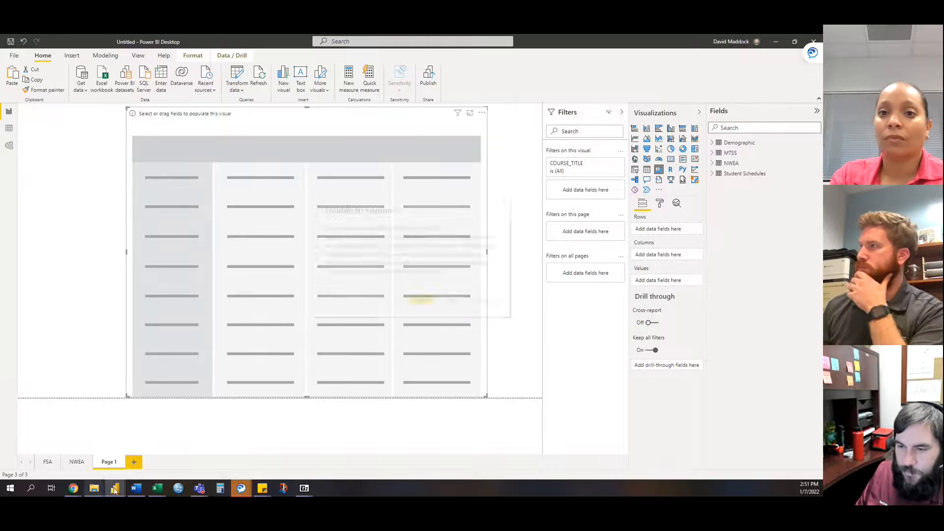
left_click(484, 299)
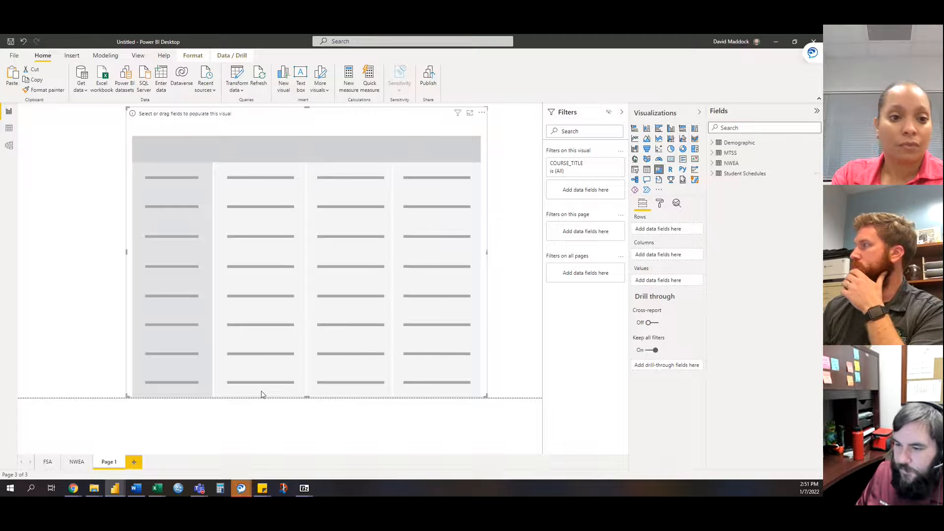
left_click(157, 488)
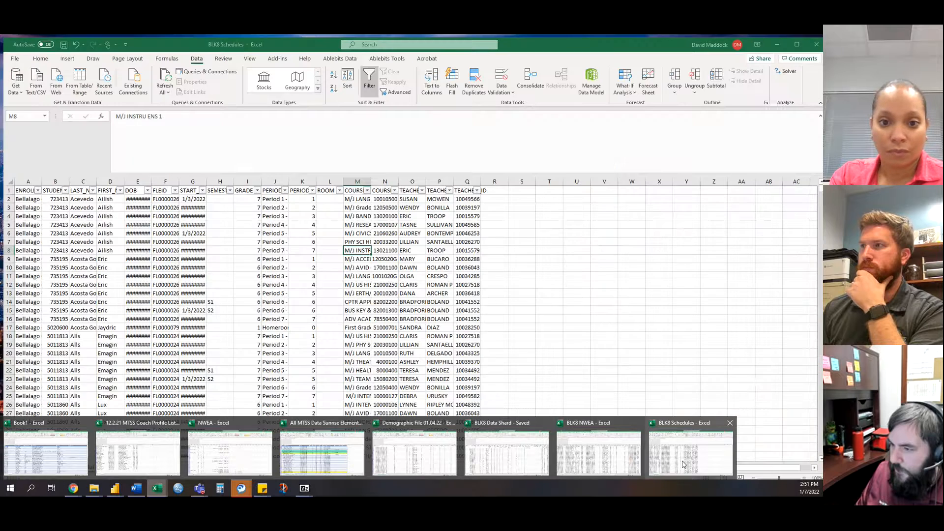
- Open BLK8 DEUSS despite the format warning and resave it as an Excel Workbook
mouse_move(598, 451)
mouse_move(94, 488)
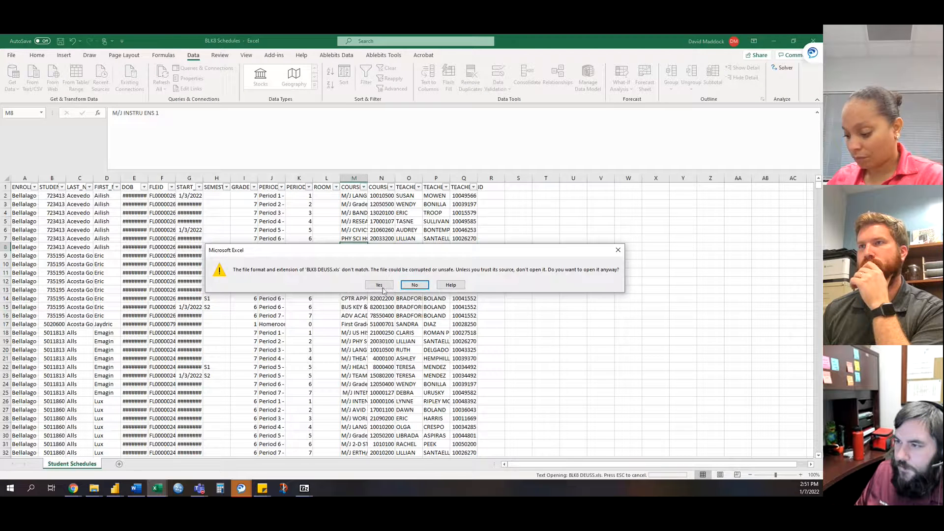
left_click(379, 285)
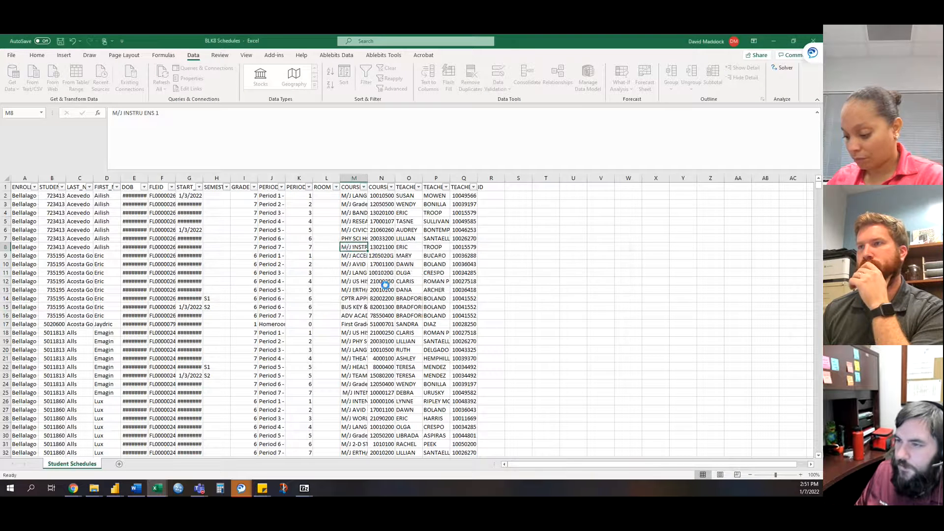
left_click(34, 213)
left_click(20, 57)
left_click(28, 169)
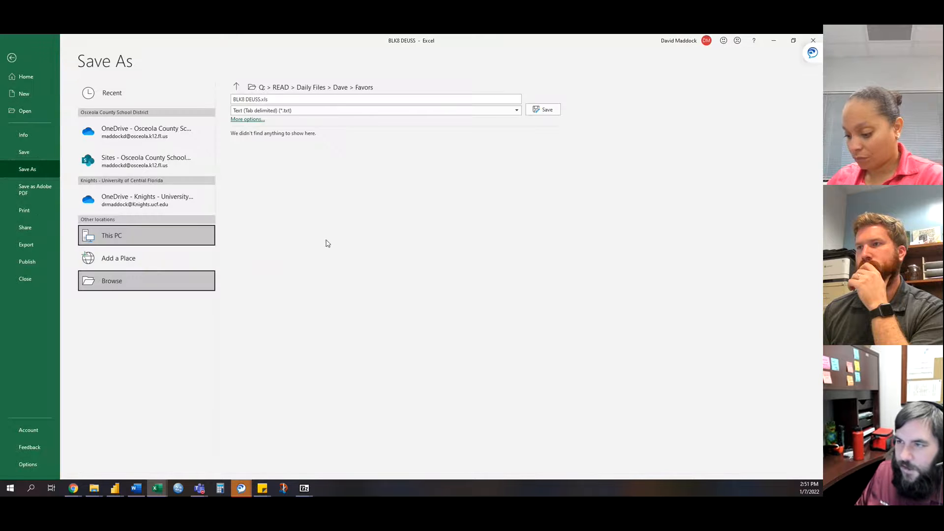
left_click(194, 369)
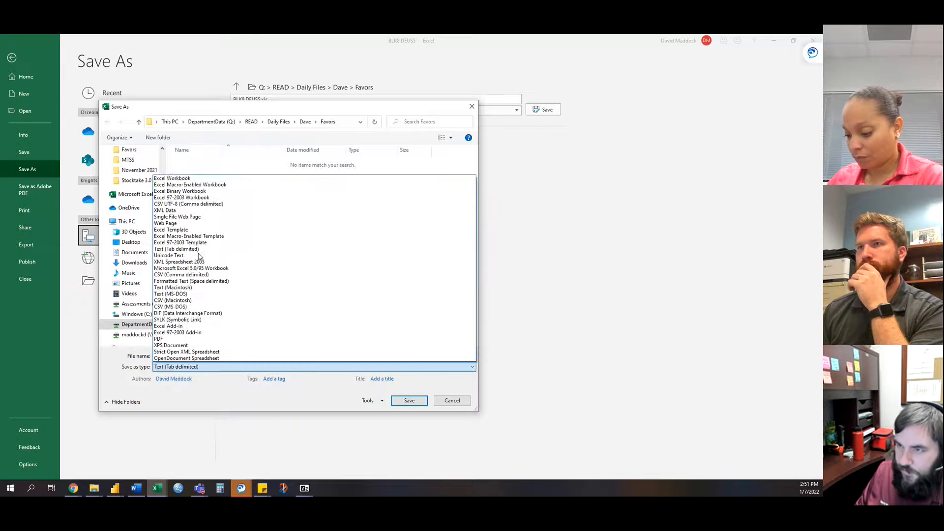
left_click(173, 178)
left_click(409, 412)
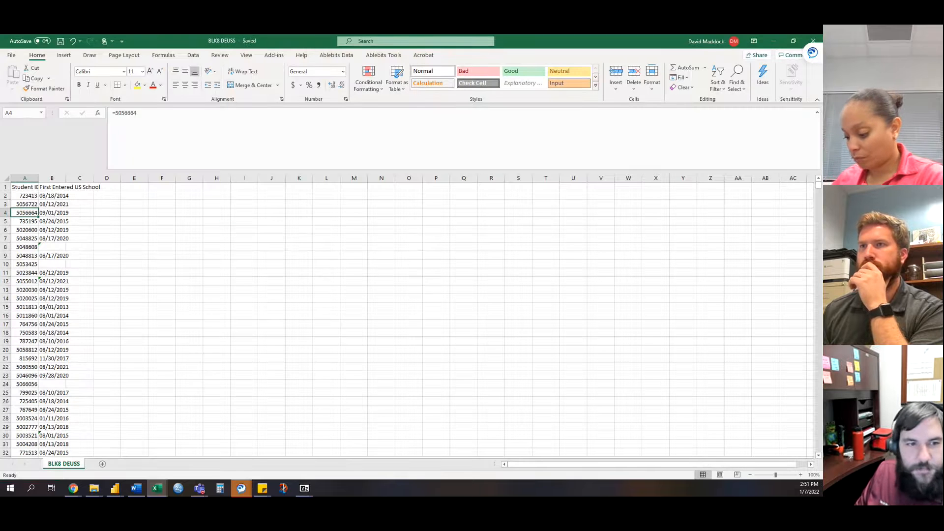
- Restore down the BLK8 DEUSS window and drag it off screen to reveal BLK8 Schedules
left_click(94, 488)
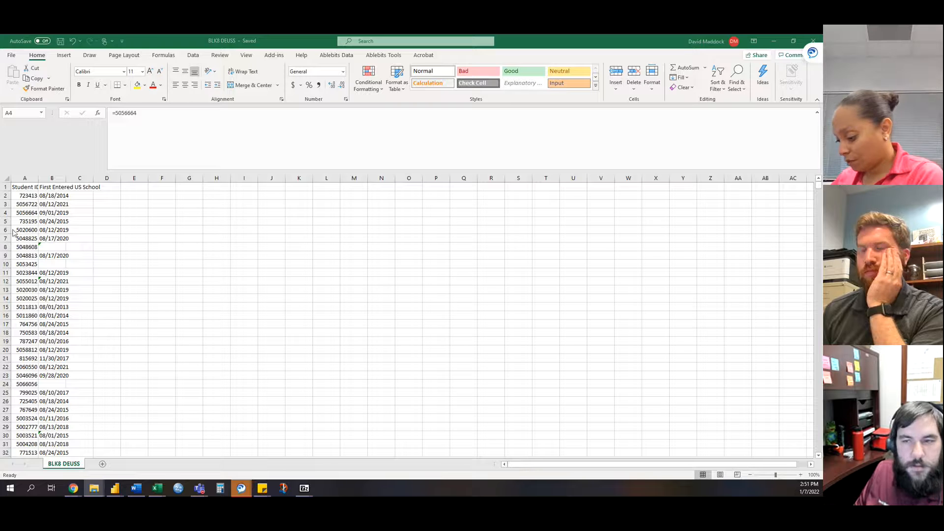
left_click(238, 247)
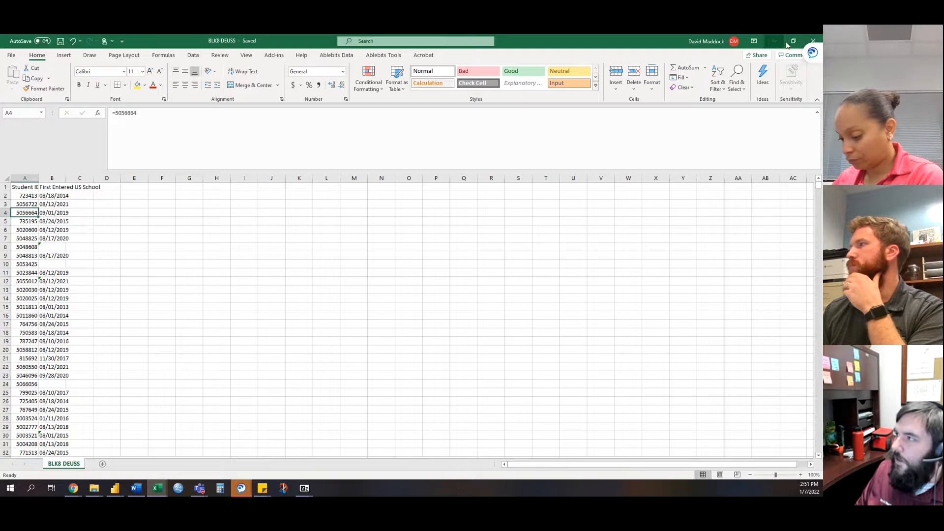
left_click(809, 46)
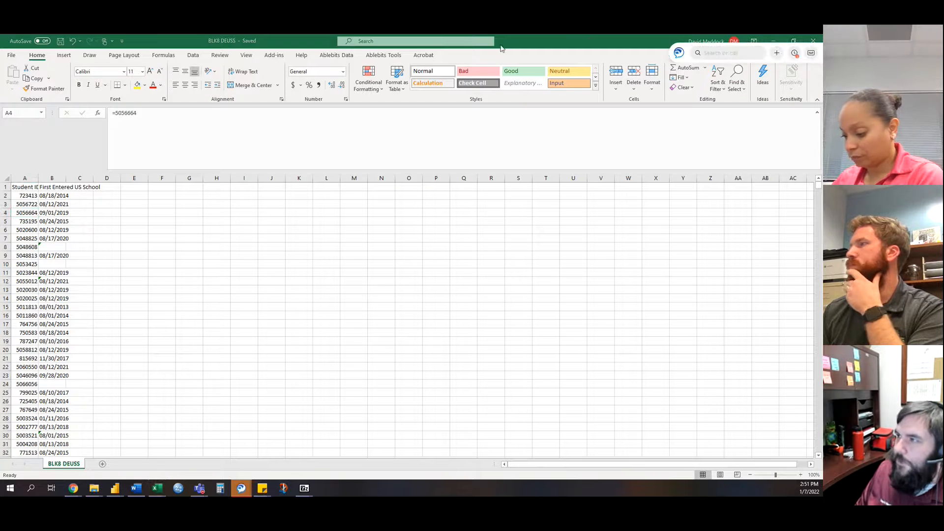
left_click_drag(510, 42, 1, 295)
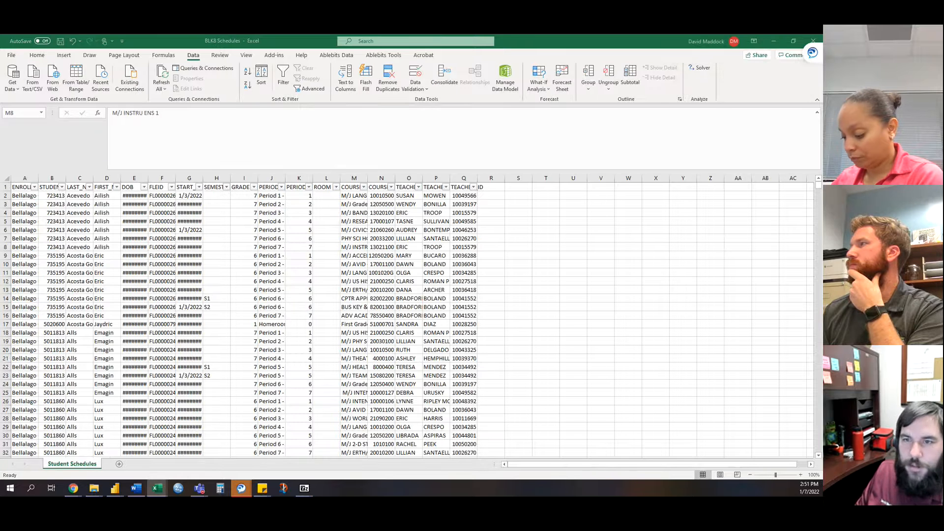
- Load the BLK8 DEUSS sheet from BLK8 DEUSS.xlsx using the Excel workbook source
mouse_move(115, 488)
left_click(182, 460)
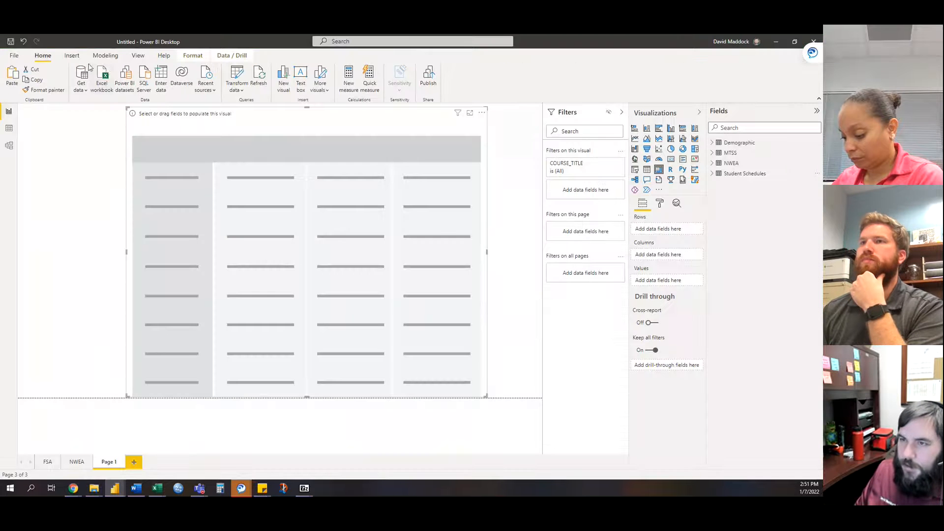
left_click(102, 77)
double_click(222, 202)
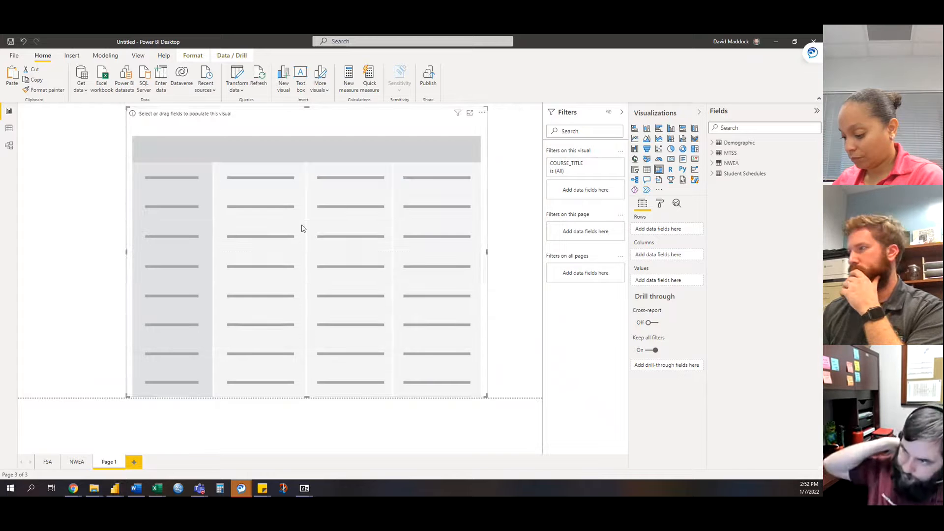
left_click(249, 178)
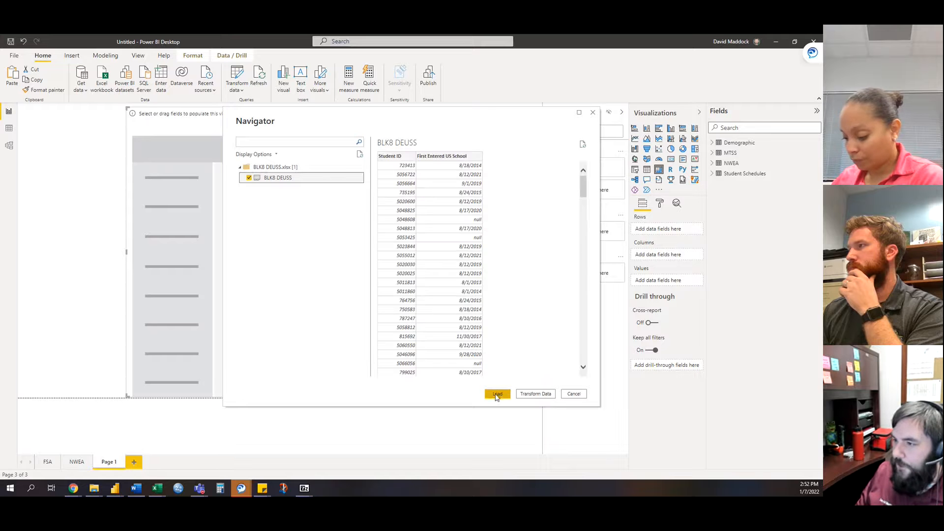
left_click(497, 395)
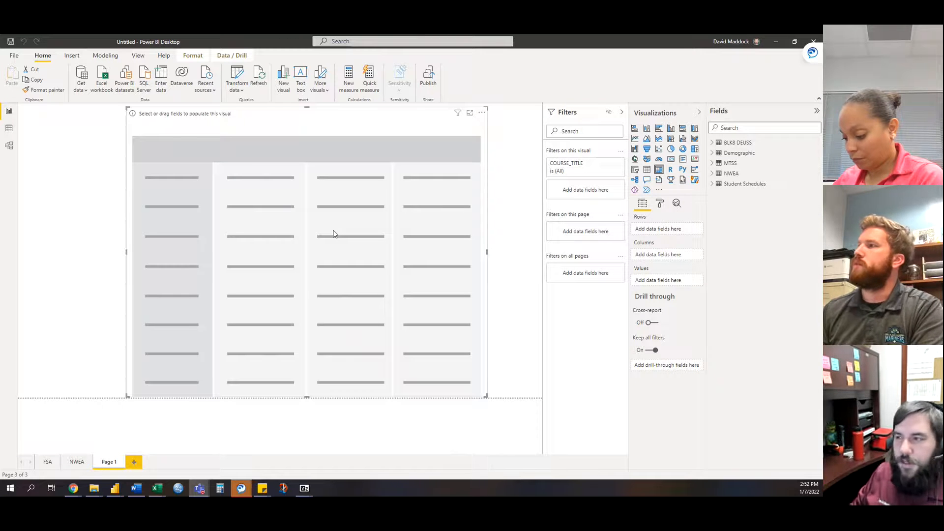
- Put NWEA TestRITScore in Values and Subject in Columns, summarized as Average
left_click(711, 143)
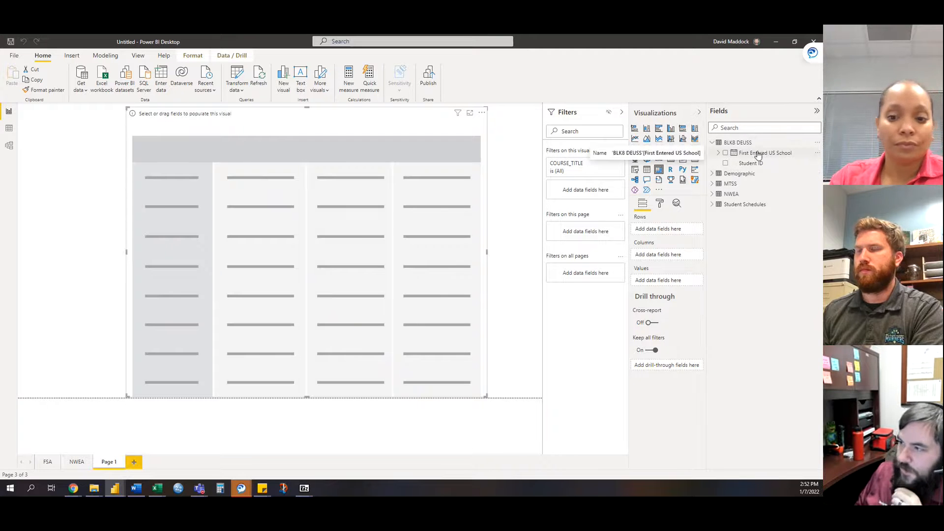
left_click(713, 194)
scroll(750, 310, "down", 10)
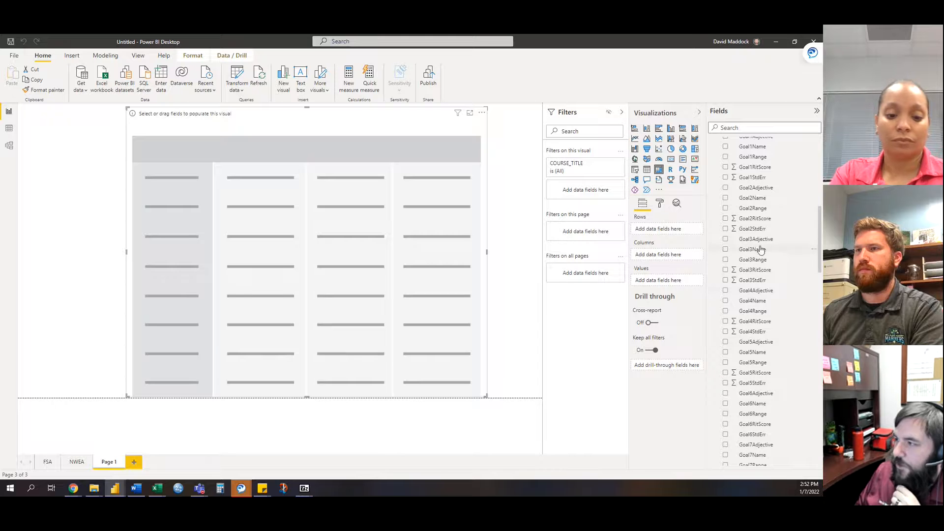
scroll(761, 304, "down", 3)
scroll(761, 304, "down", 10)
scroll(775, 344, "down", 3)
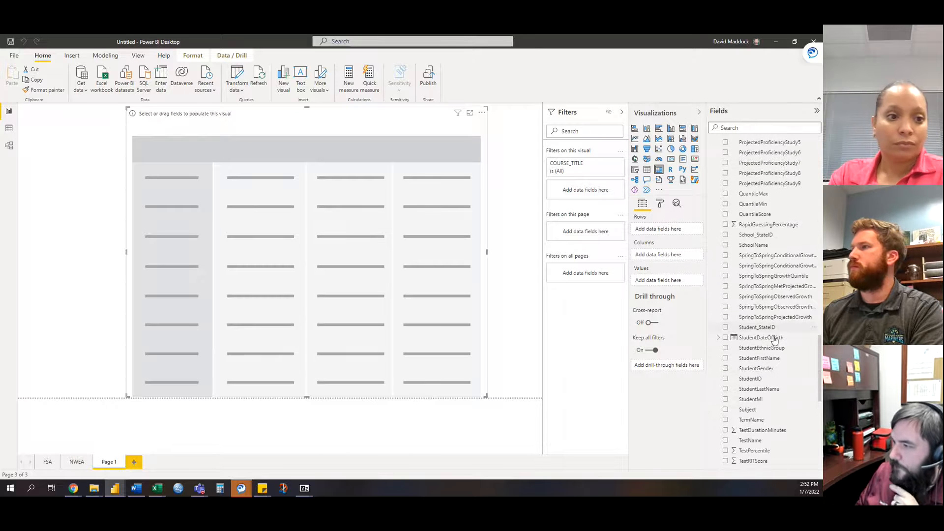
scroll(776, 339, "down", 5)
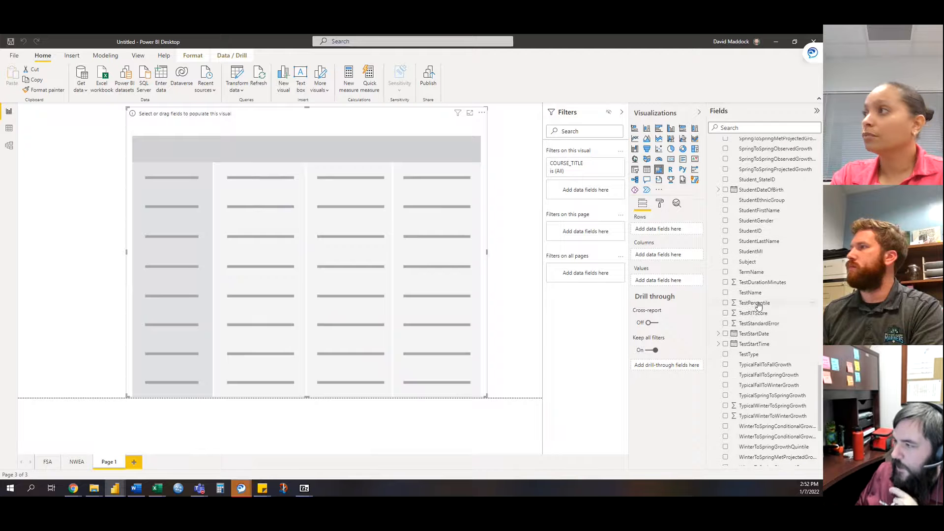
left_click_drag(754, 313, 665, 281)
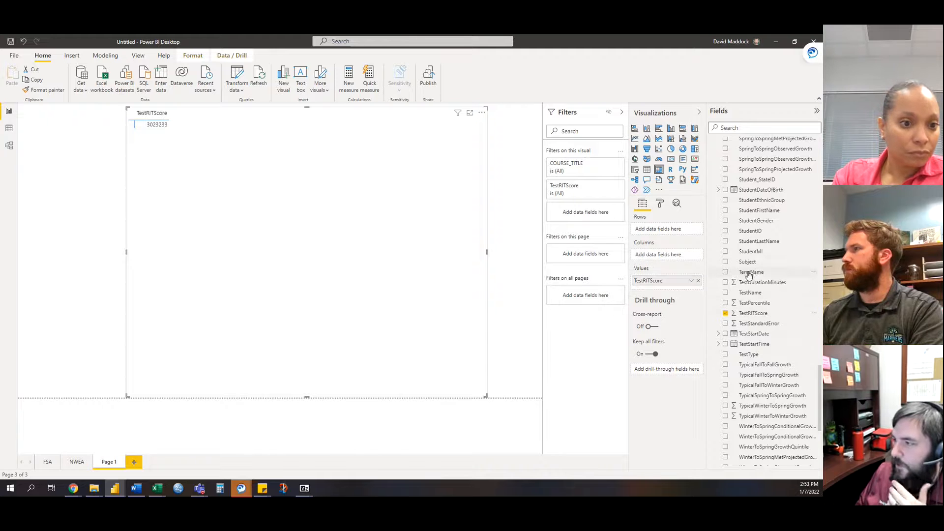
left_click_drag(751, 262, 671, 260)
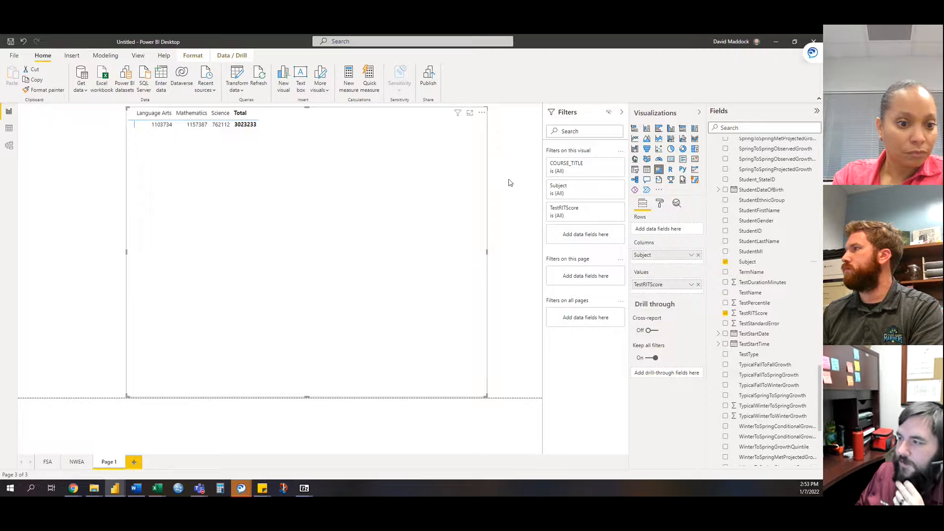
left_click(692, 285)
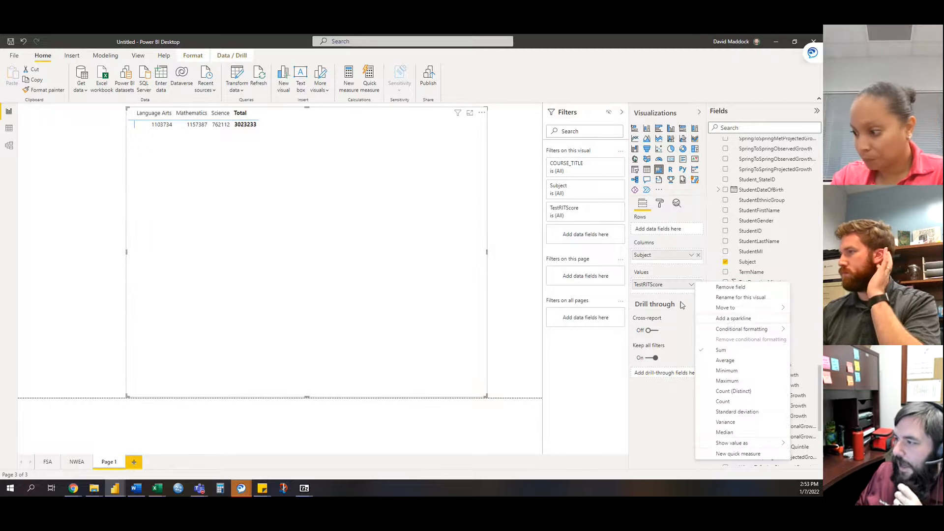
left_click(730, 362)
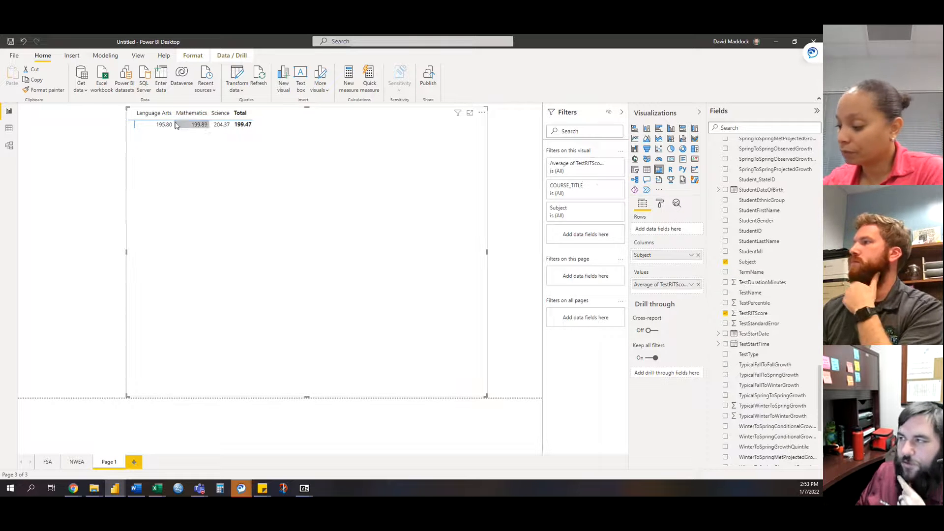
scroll(733, 275, "up", 20)
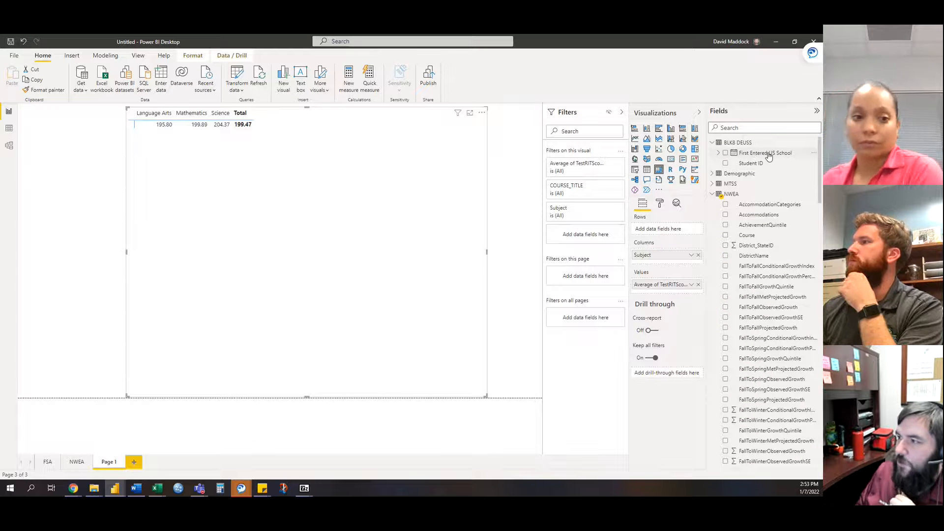
- Filter the matrix with an advanced First Entered US School filter: 'is before' 5/7/2020
left_click_drag(768, 156, 592, 236)
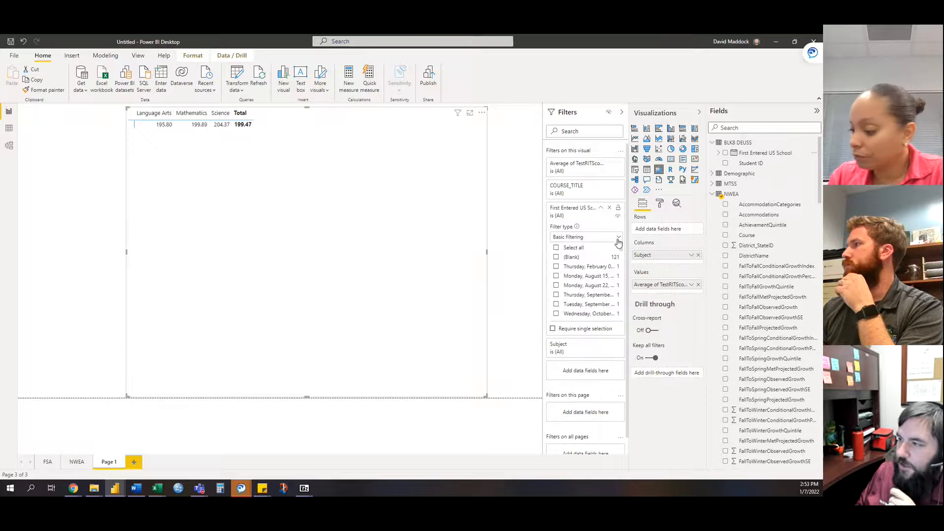
left_click(618, 237)
left_click(580, 254)
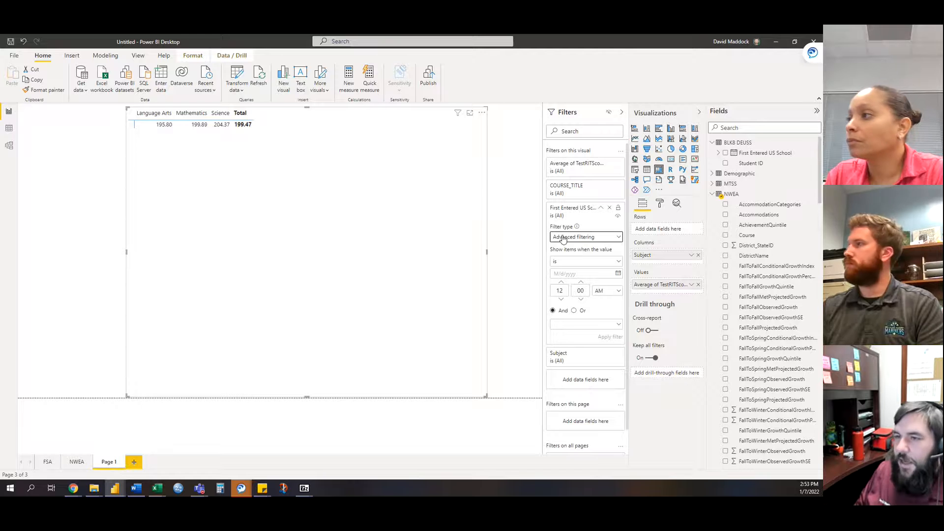
left_click(570, 272)
left_click(577, 274)
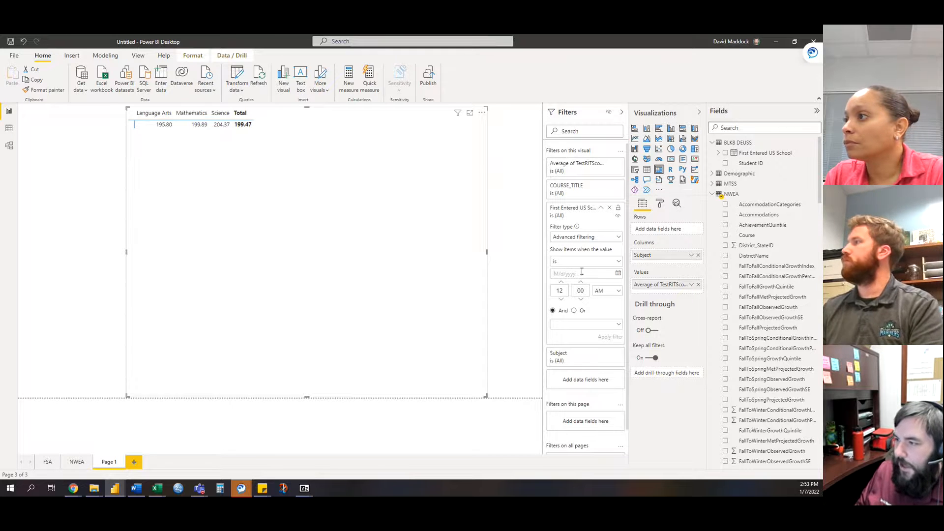
left_click(586, 262)
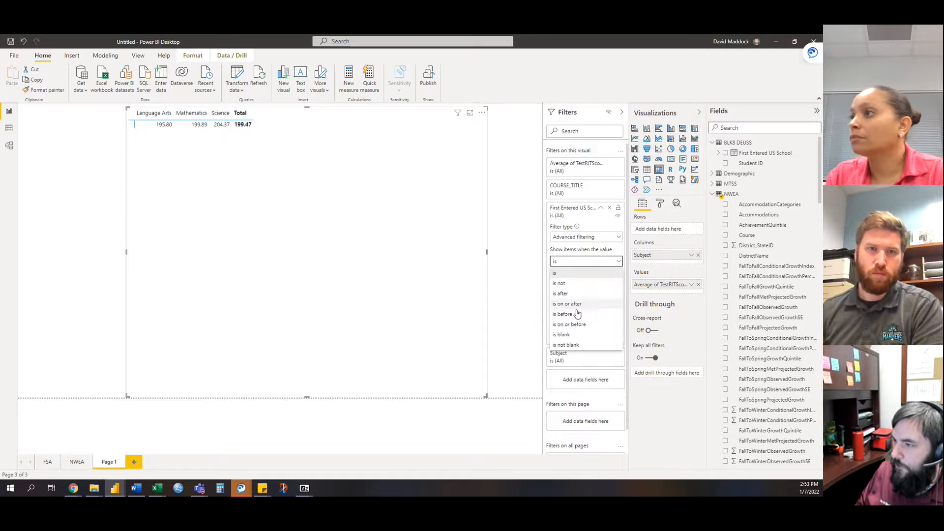
left_click(568, 314)
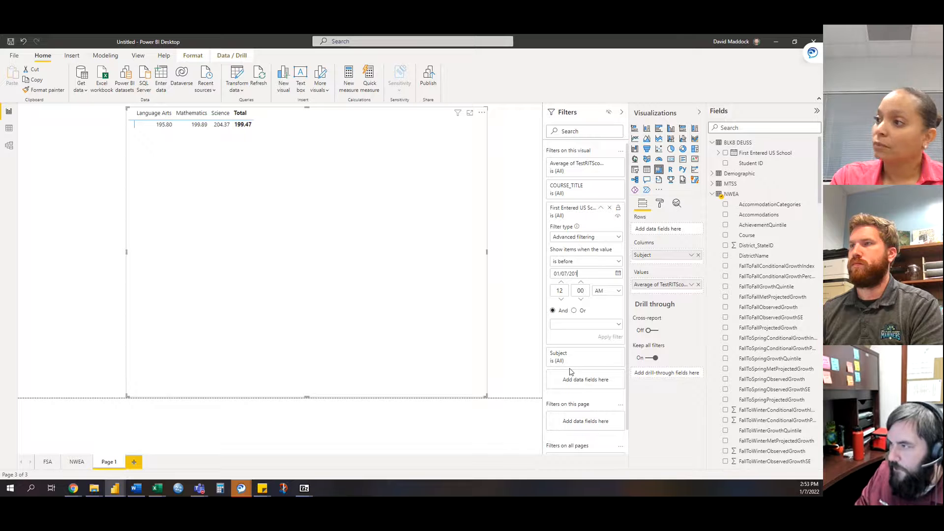
type("20")
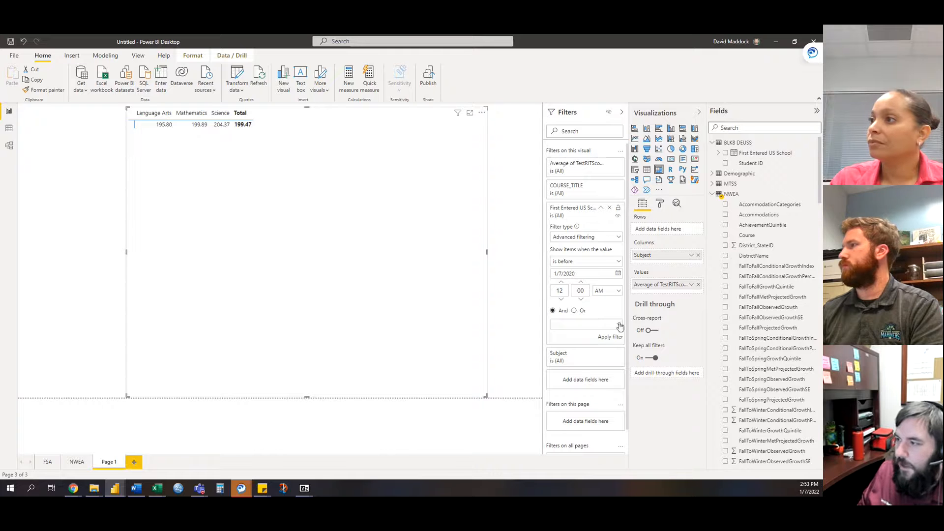
left_click(610, 337)
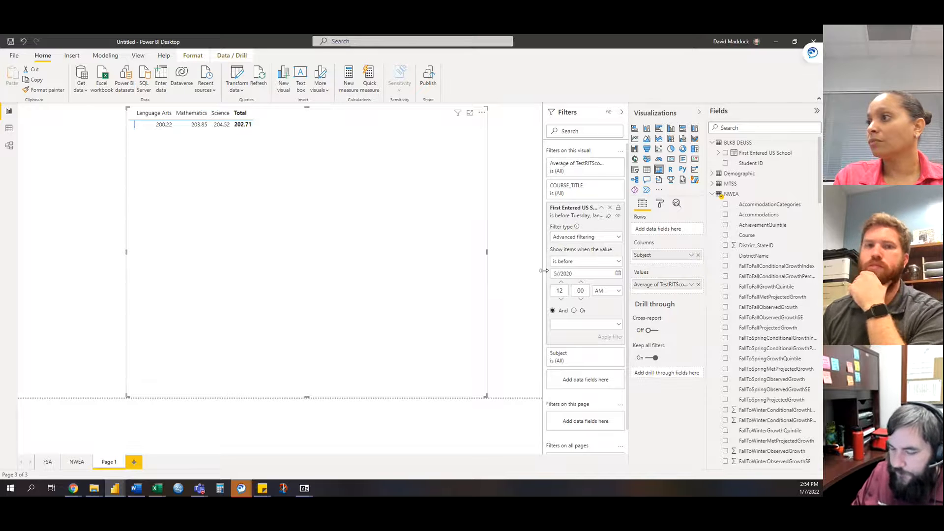
type("7")
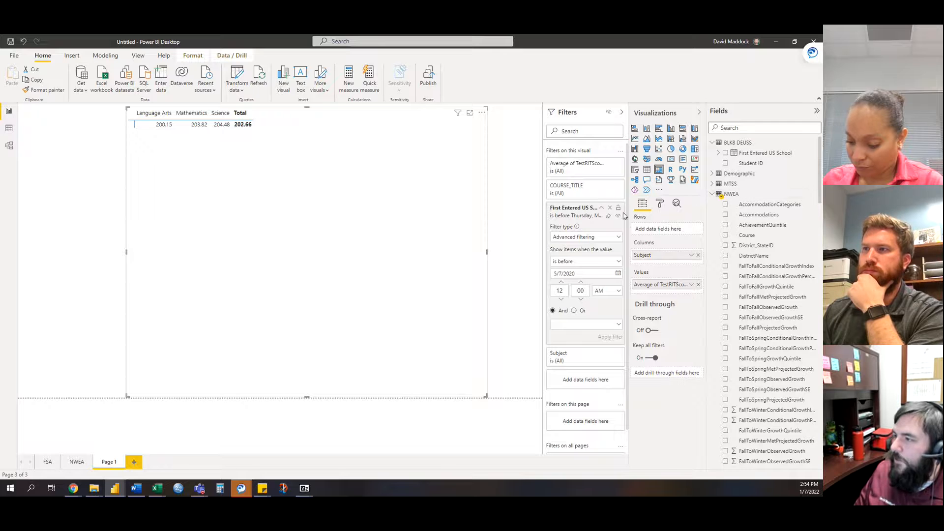
- Remove Subject and the average TestRITScore from the matrix fields
left_click(698, 255)
left_click(697, 279)
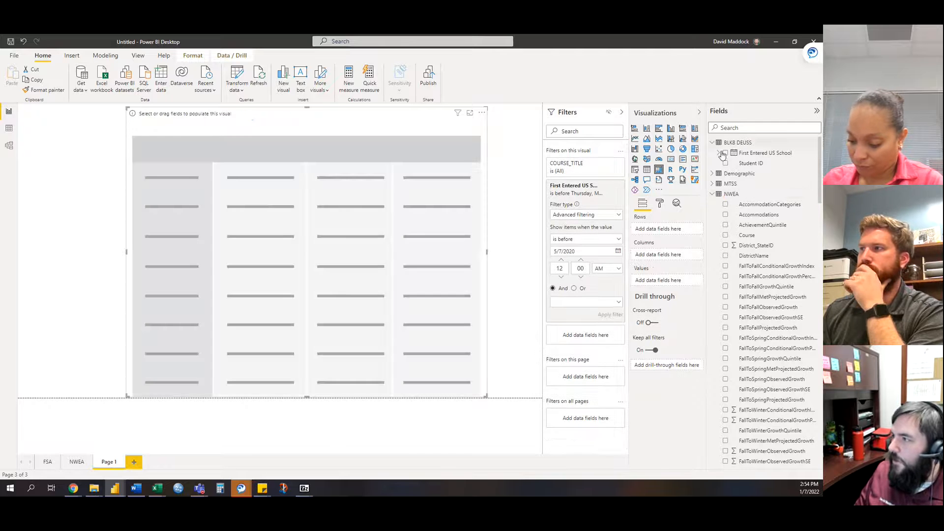
left_click(714, 175)
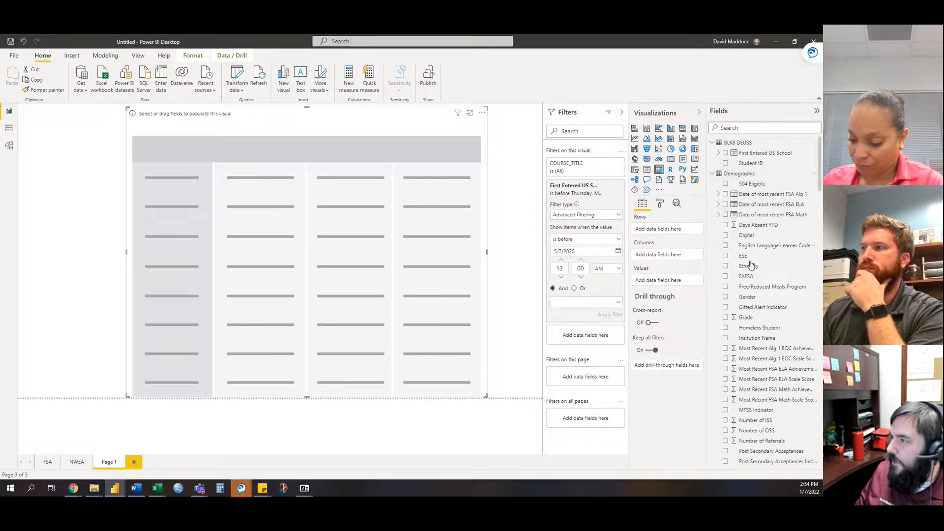
scroll(761, 283, "down", 3)
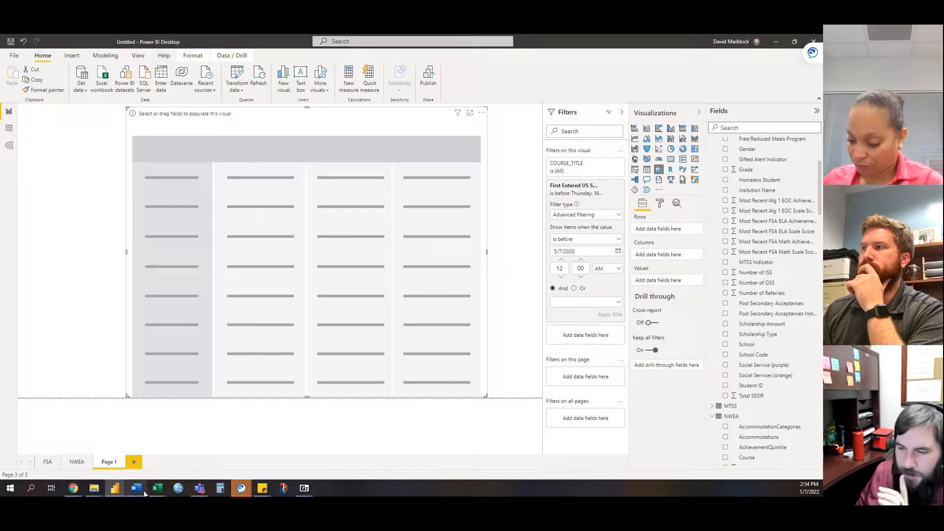
- Check a Number of ISS value in BLK8 Data Shard, then add Student ID as matrix rows
mouse_move(157, 491)
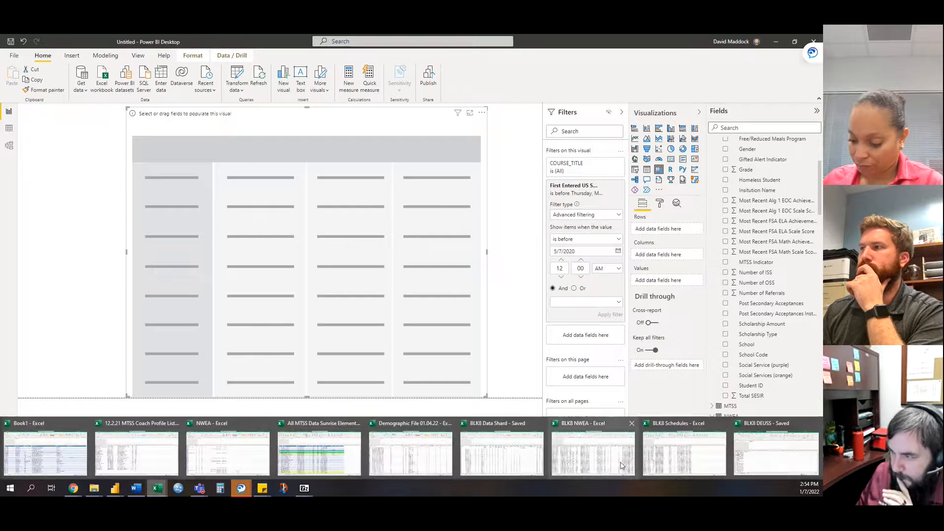
left_click(506, 436)
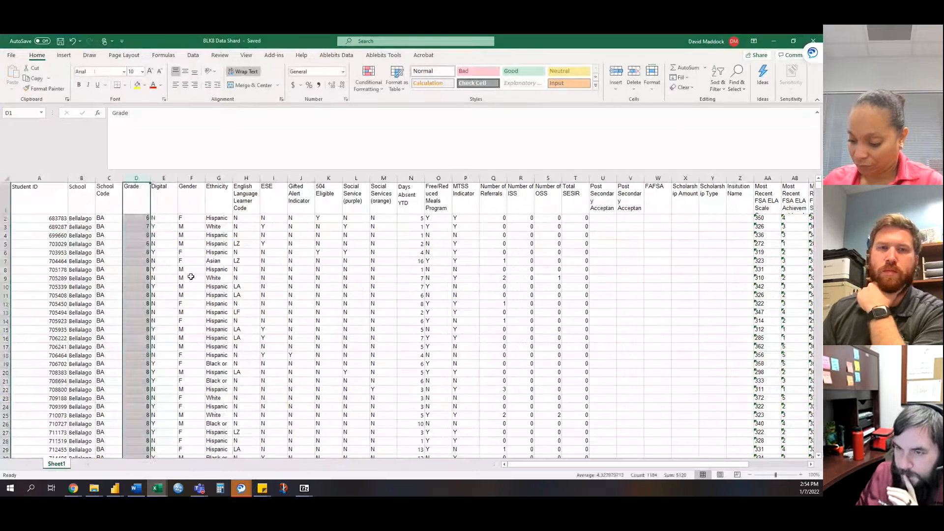
left_click(518, 315)
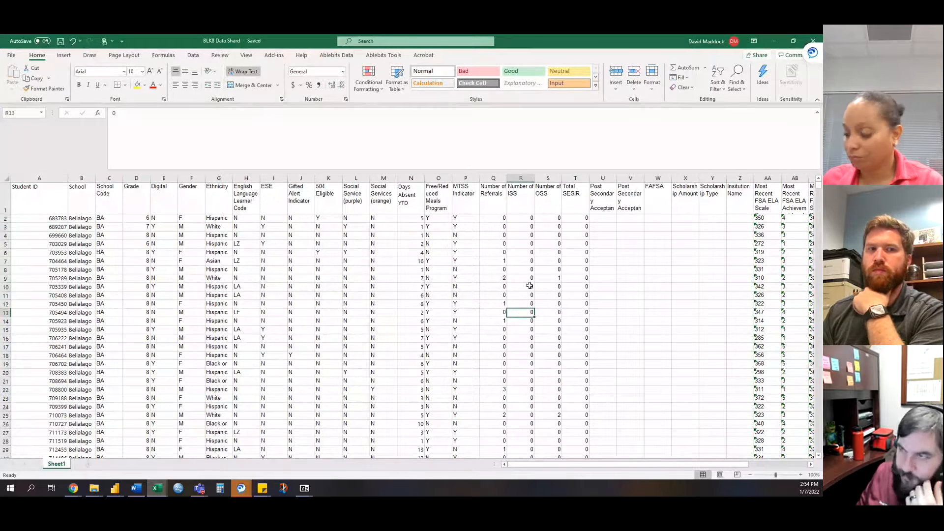
left_click(771, 43)
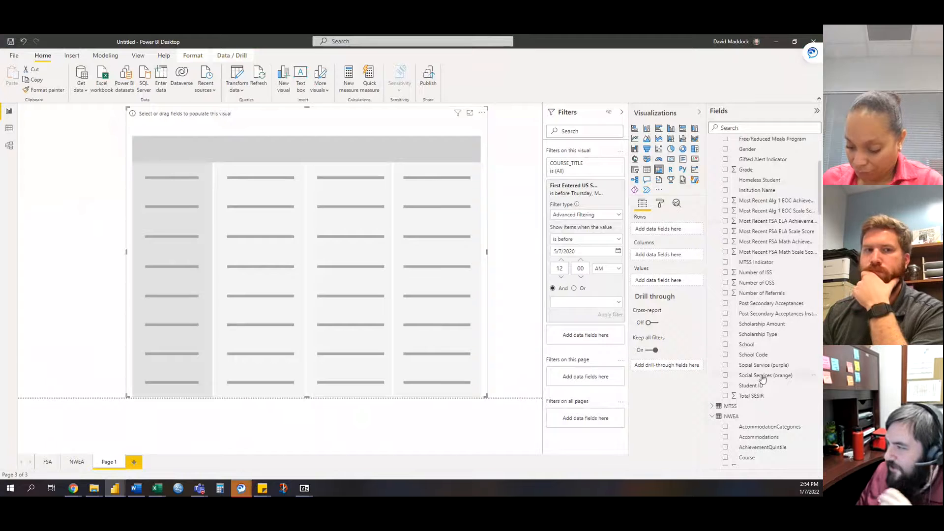
left_click_drag(751, 386, 661, 229)
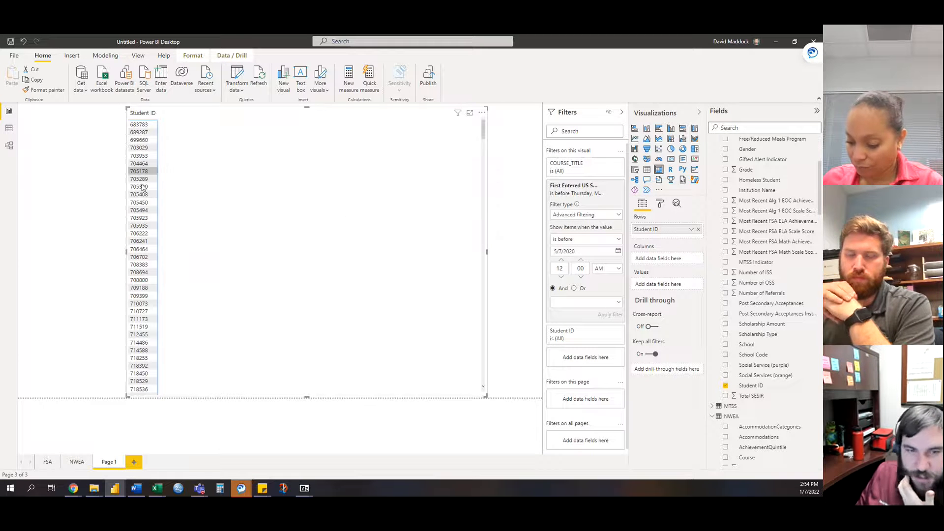
- Switch the First Entered US School filter from 'is before' to 'is after' 5/7/2020
left_click(589, 240)
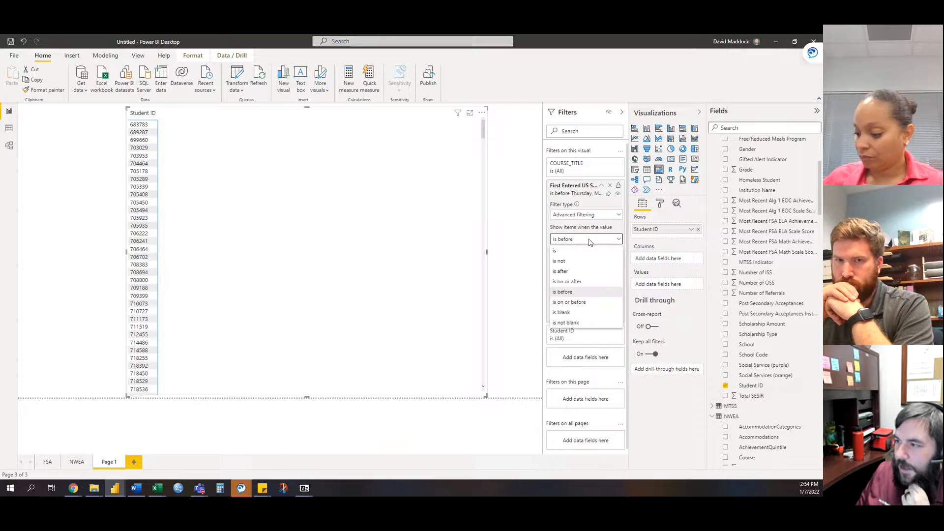
left_click(579, 281)
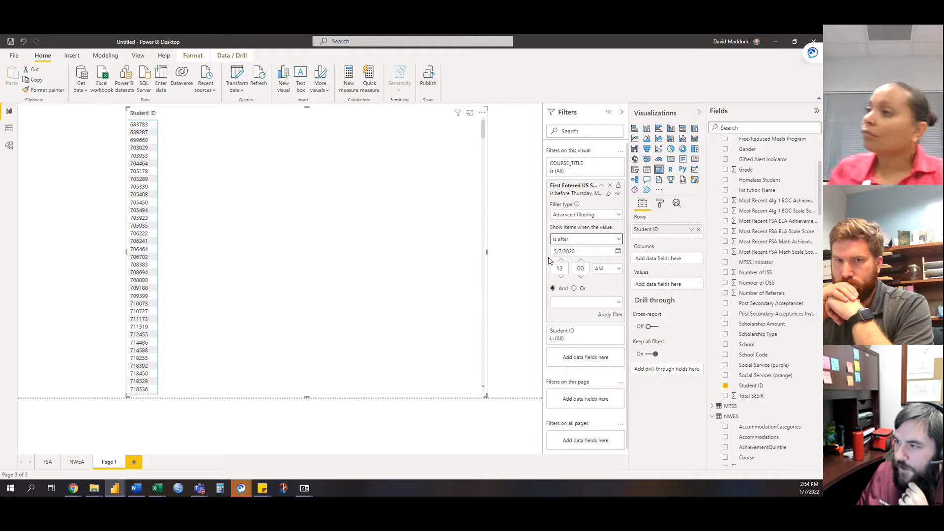
left_click(611, 316)
scroll(220, 219, "down", 10)
scroll(220, 220, "up", 10)
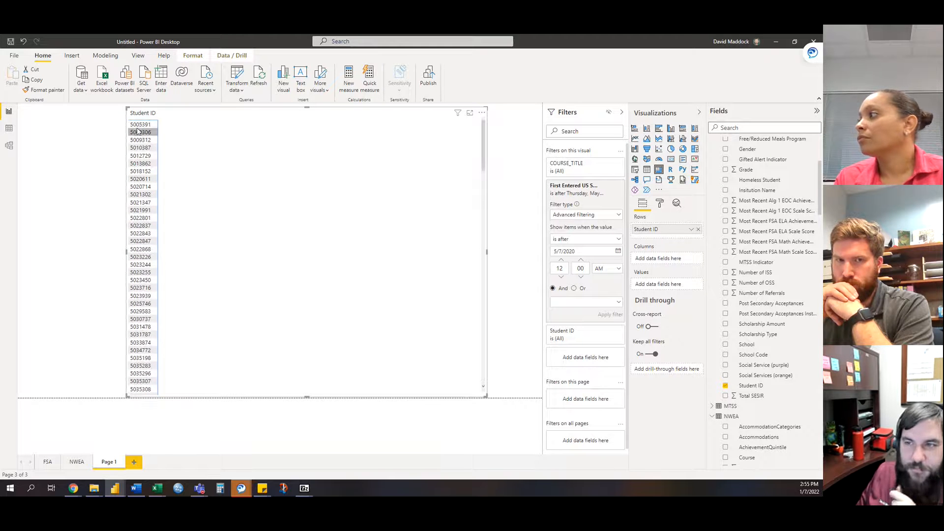
scroll(149, 212, "down", 2)
scroll(149, 212, "down", 10)
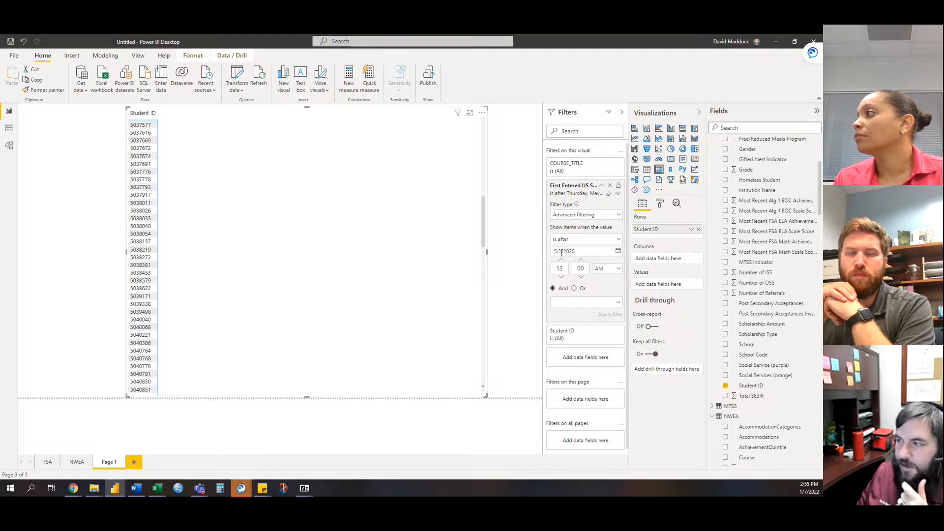
scroll(154, 256, "up", 12)
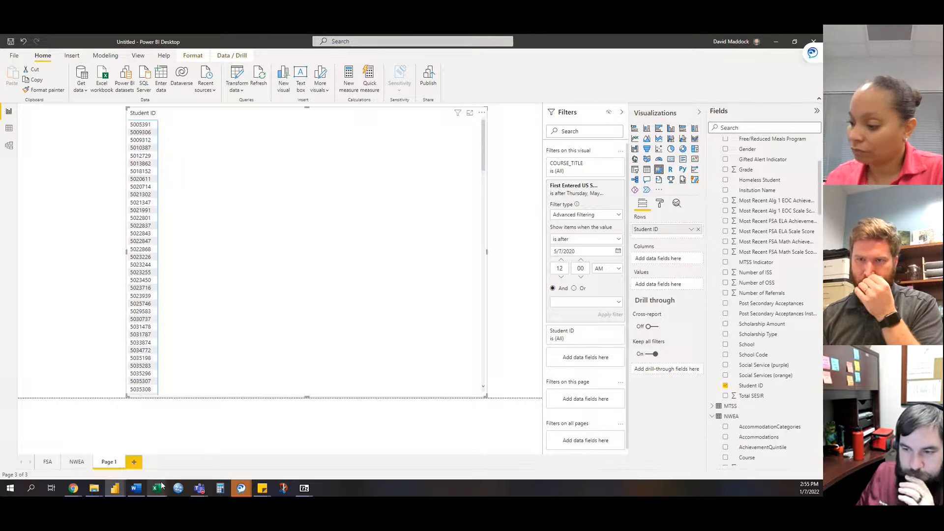
- Close the Demographic File workbook without saving changes
mouse_move(158, 488)
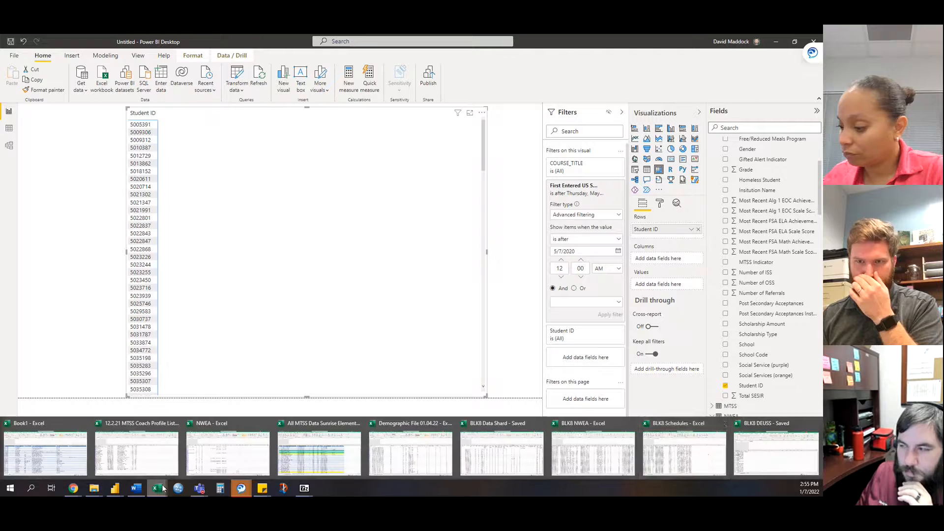
left_click(707, 453)
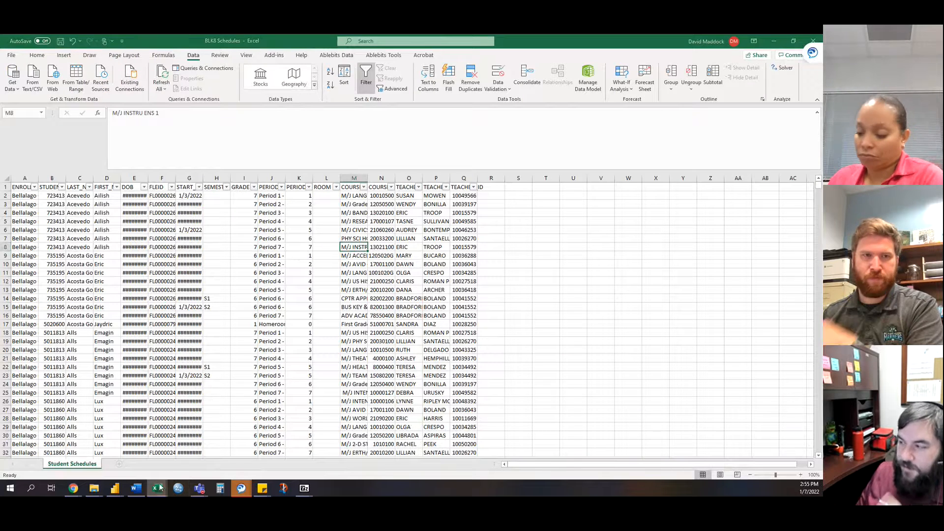
mouse_move(167, 488)
mouse_move(590, 450)
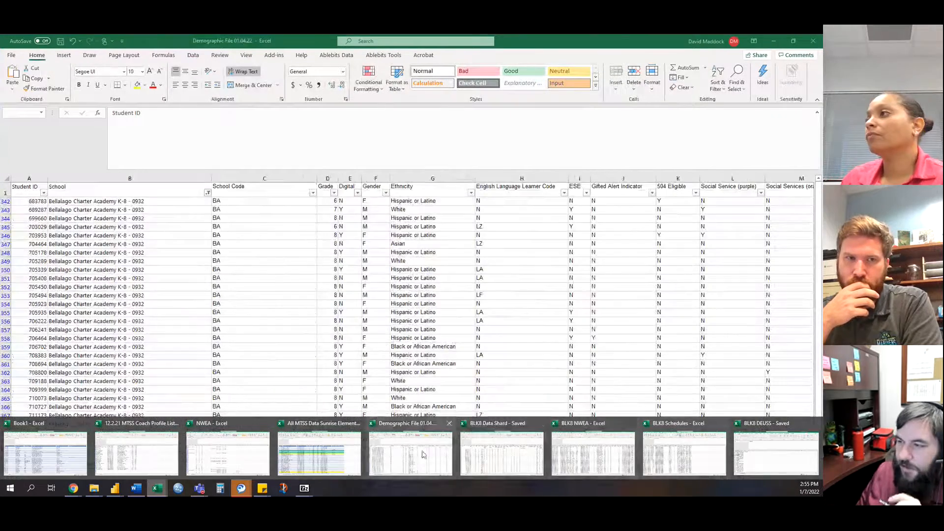
left_click(411, 452)
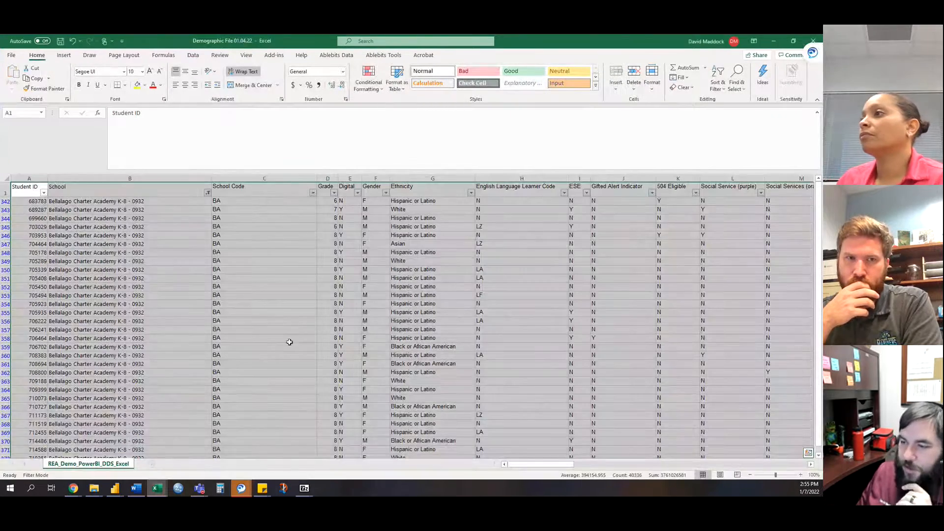
mouse_move(237, 490)
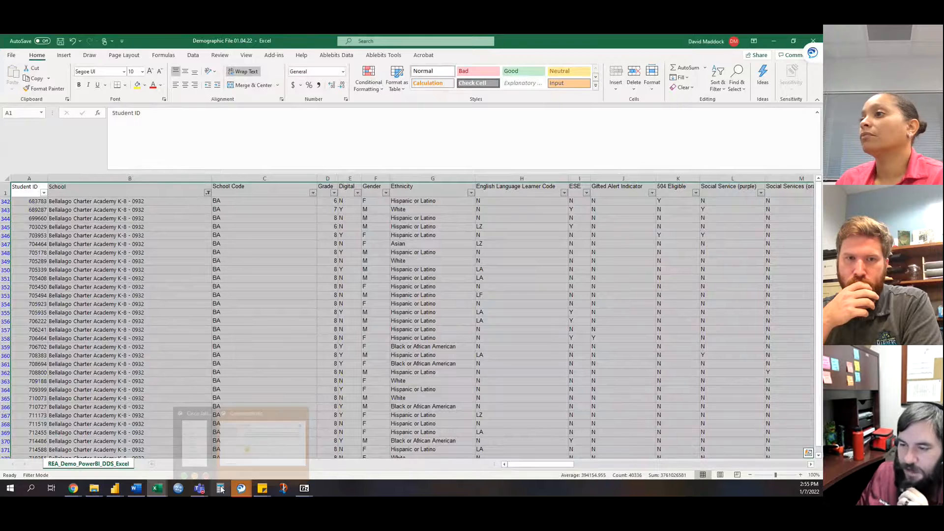
left_click(677, 321)
left_click(811, 42)
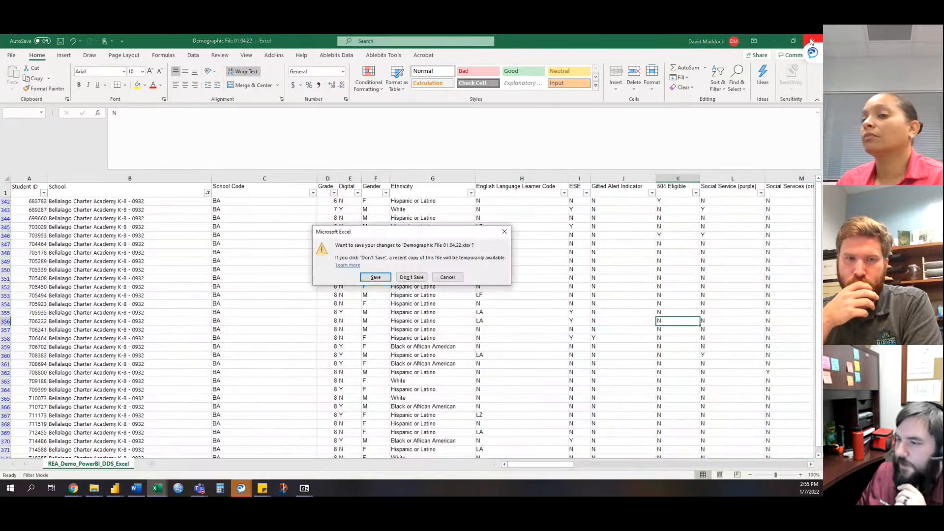
left_click(406, 278)
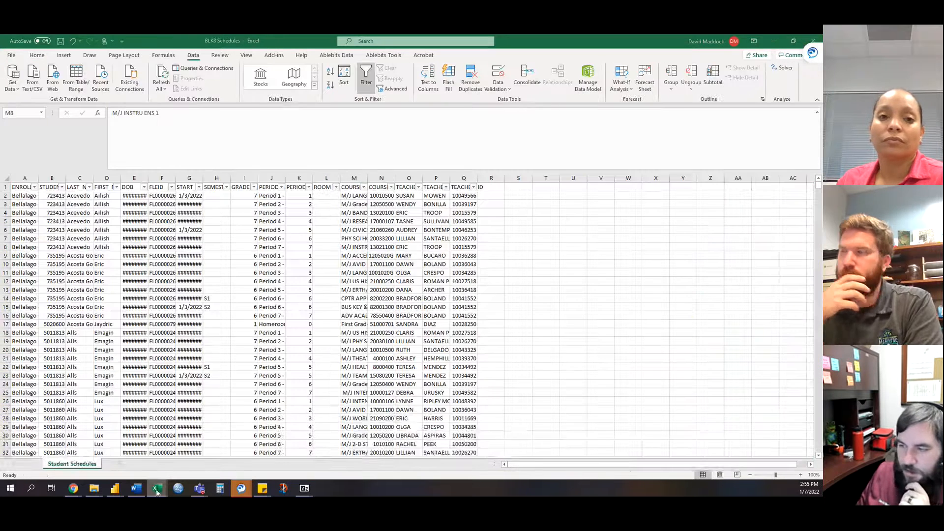
- In BLK8 Data Shard, enter the heading 'Name' in cell AK1
mouse_move(157, 489)
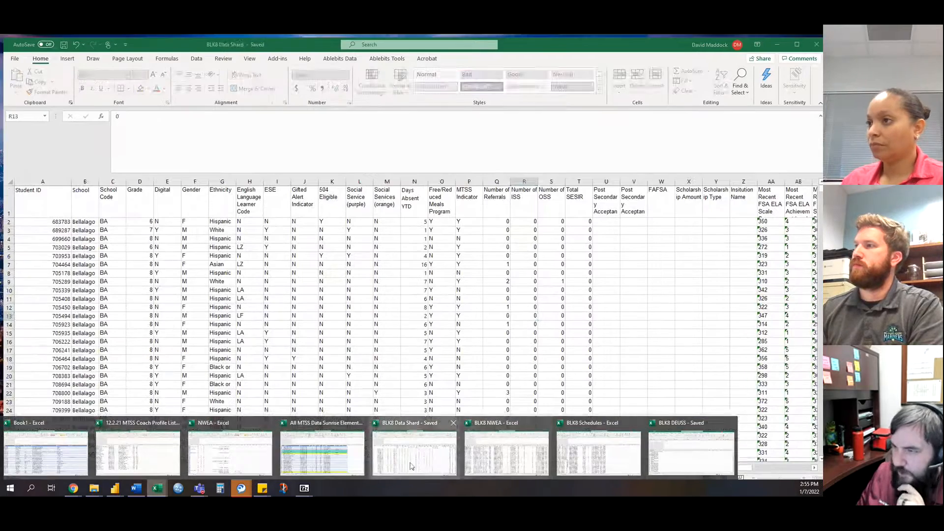
left_click(415, 452)
left_click(27, 236)
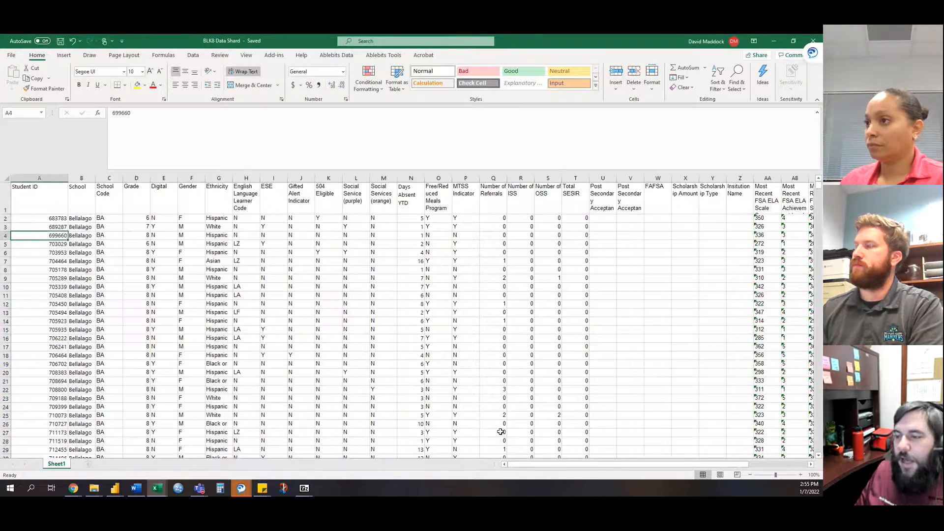
left_click_drag(538, 464, 602, 466)
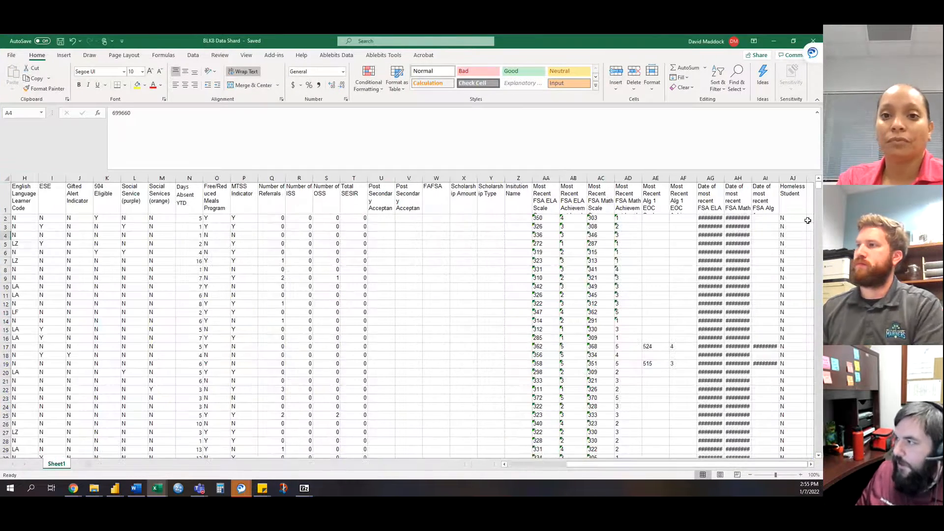
left_click(801, 203)
left_click(812, 207)
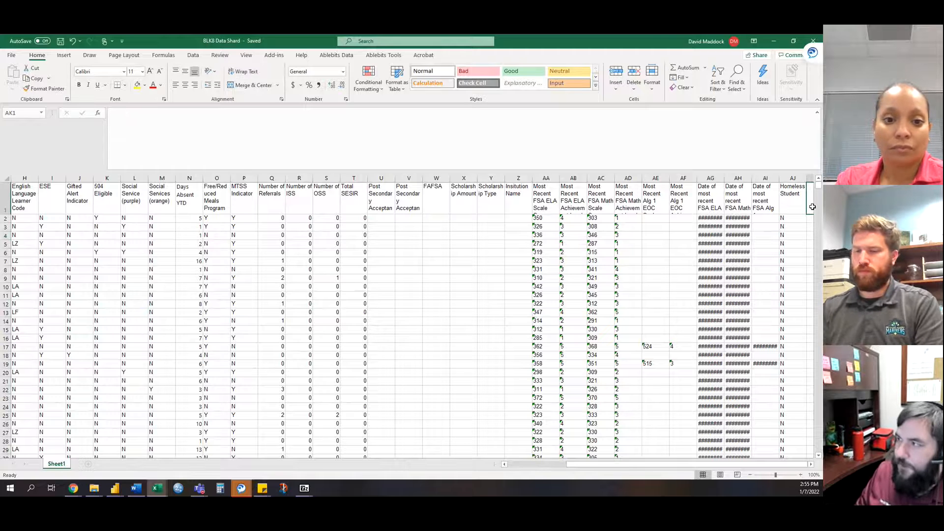
type("Name")
key("Return")
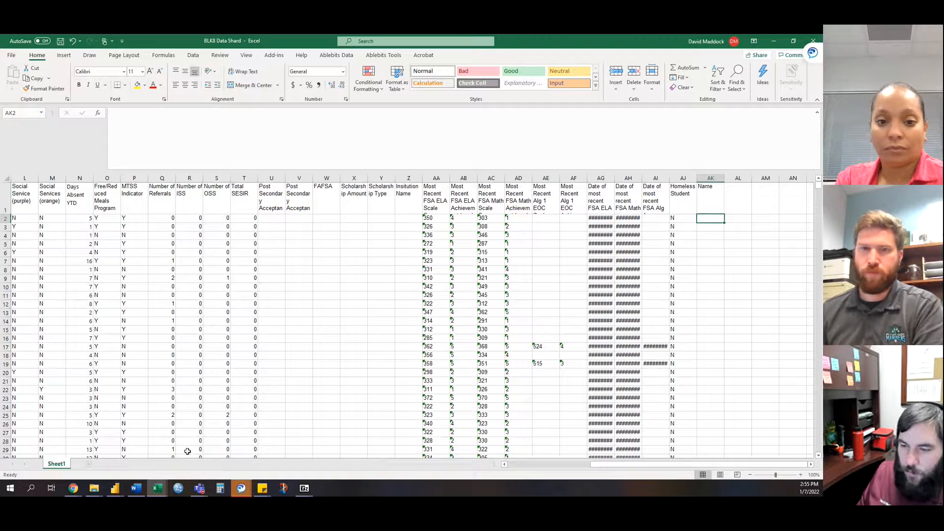
- Add Last, First M from Student Demo to the Advanced Report and run it
mouse_move(73, 488)
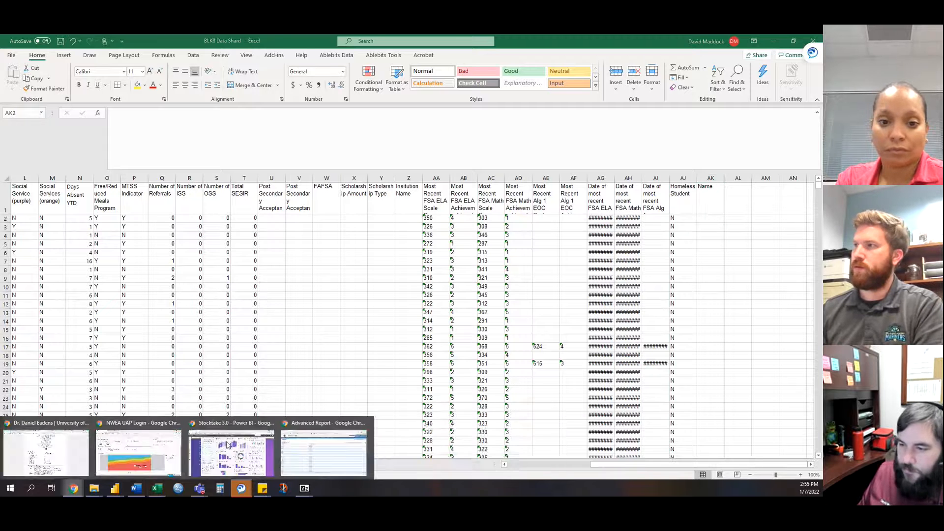
left_click(292, 452)
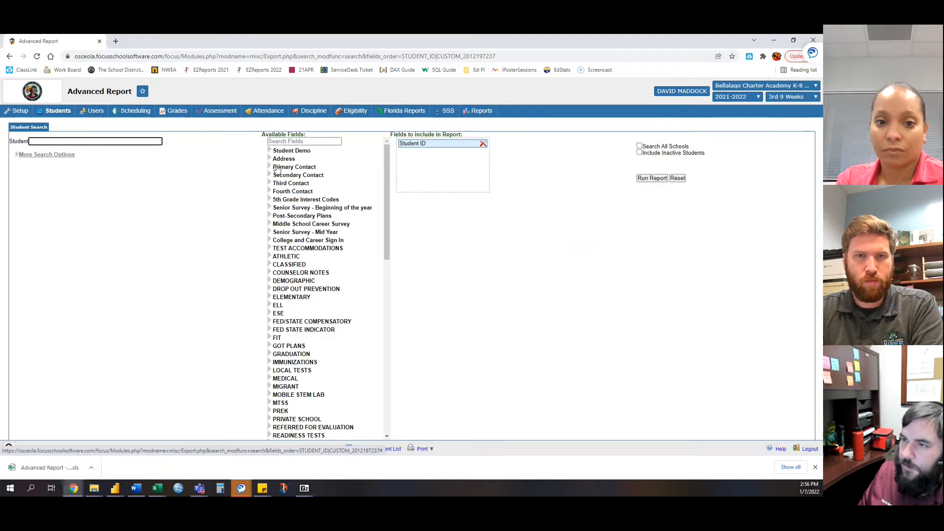
left_click(272, 150)
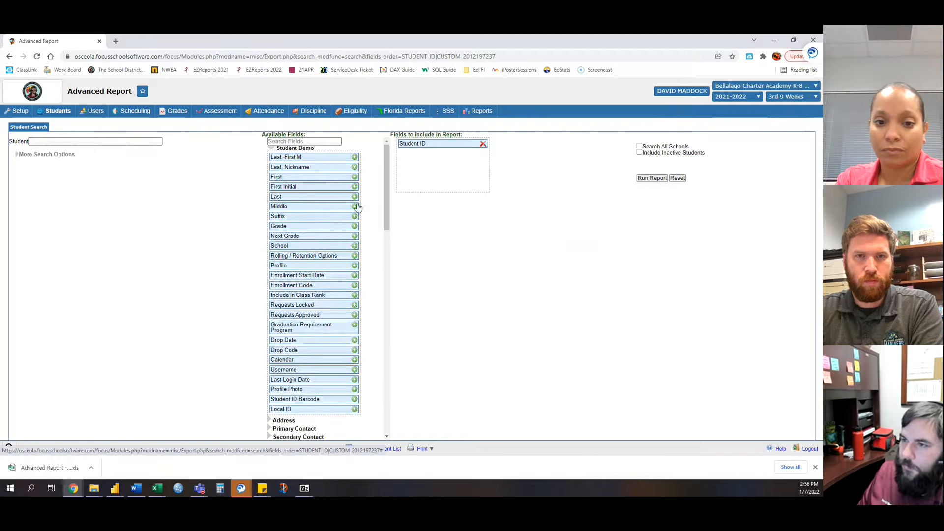
left_click(354, 158)
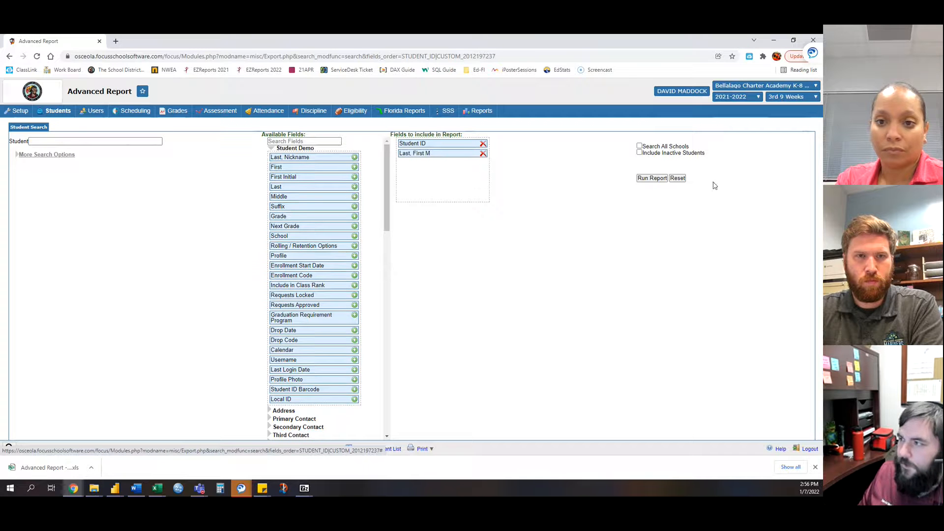
left_click(657, 181)
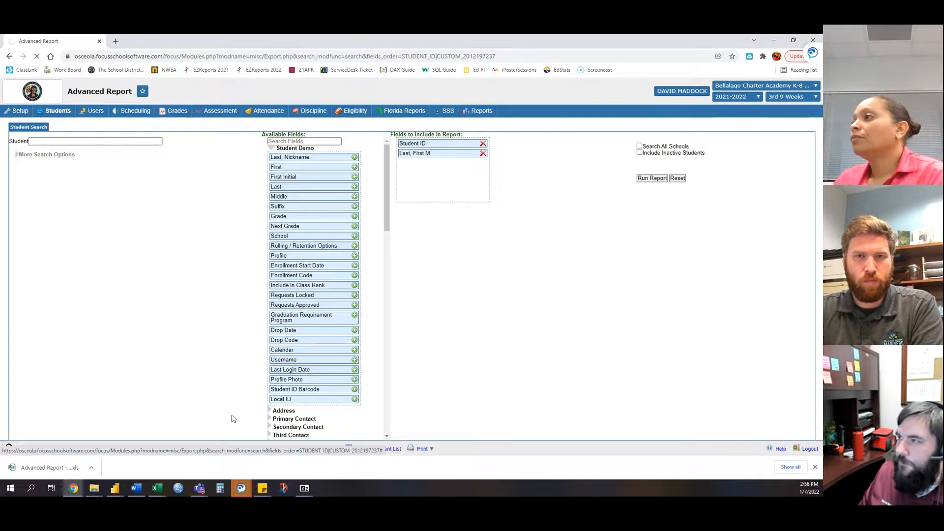
- Export the report to a spreadsheet and open the download in Excel
left_click(78, 152)
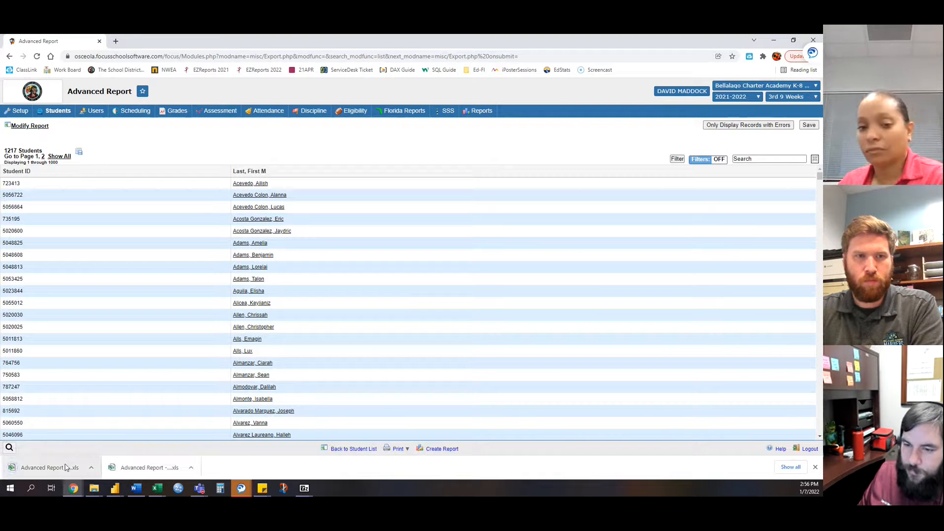
left_click(49, 468)
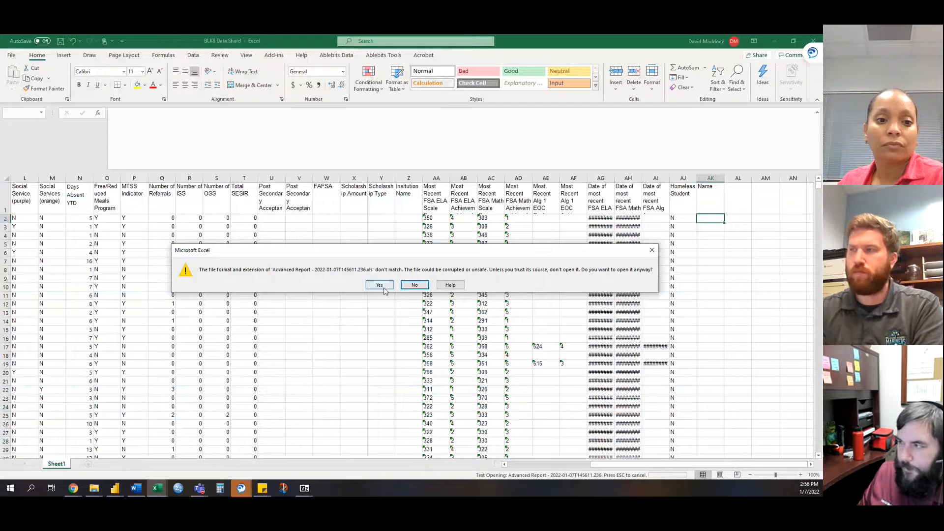
left_click(379, 285)
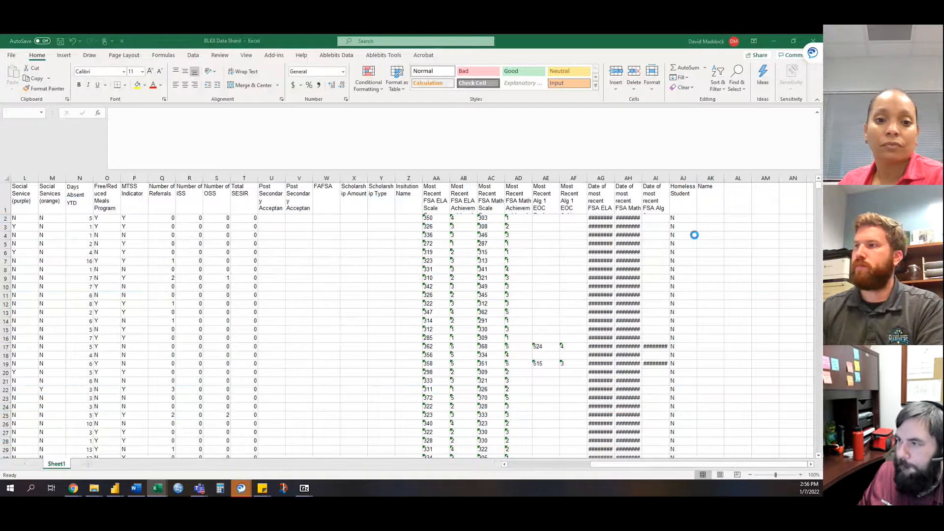
- In AK2, enter =INDEX('Advanced Report'!$B$2:$B$1218,MATCH(A2,'Advanced Report'!$A$2:$A$1218,0))
left_click(613, 129)
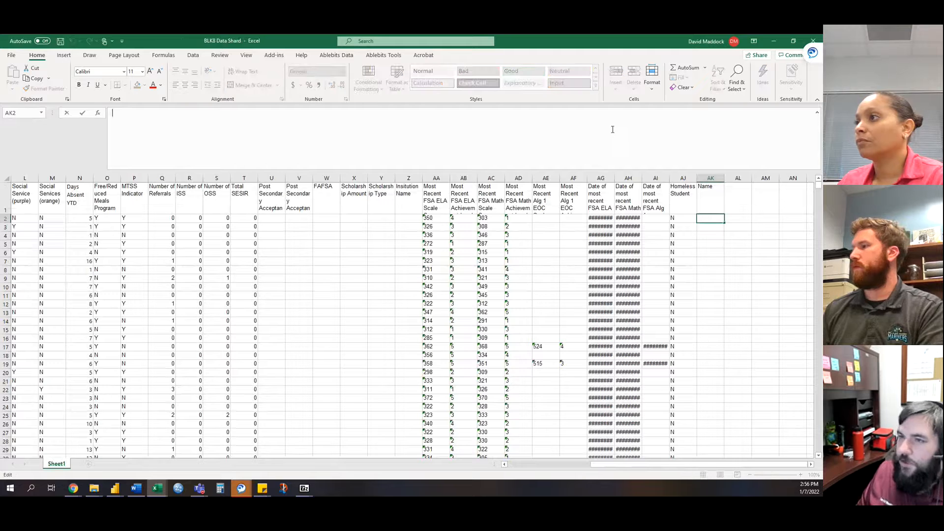
type("=index(")
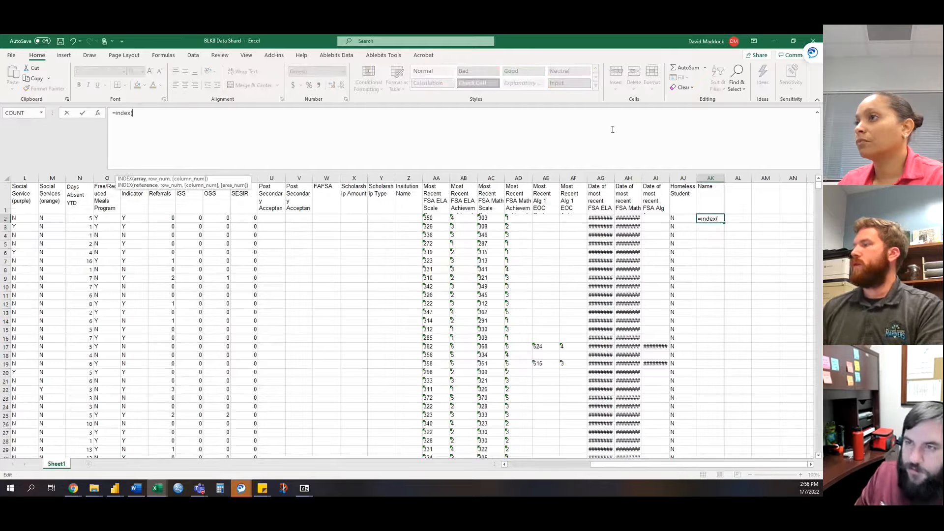
key("alt+Tab")
left_click_drag(51, 196, 67, 447)
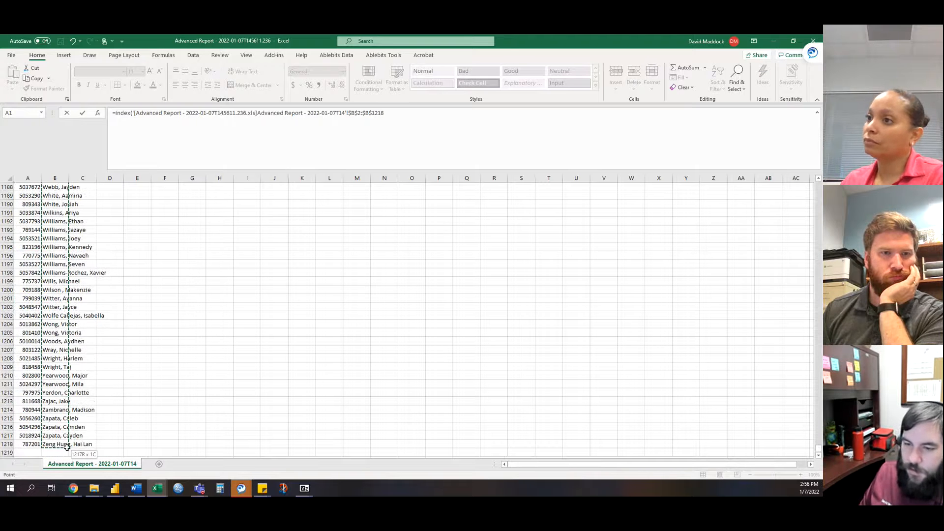
left_click(426, 116)
type(",match(")
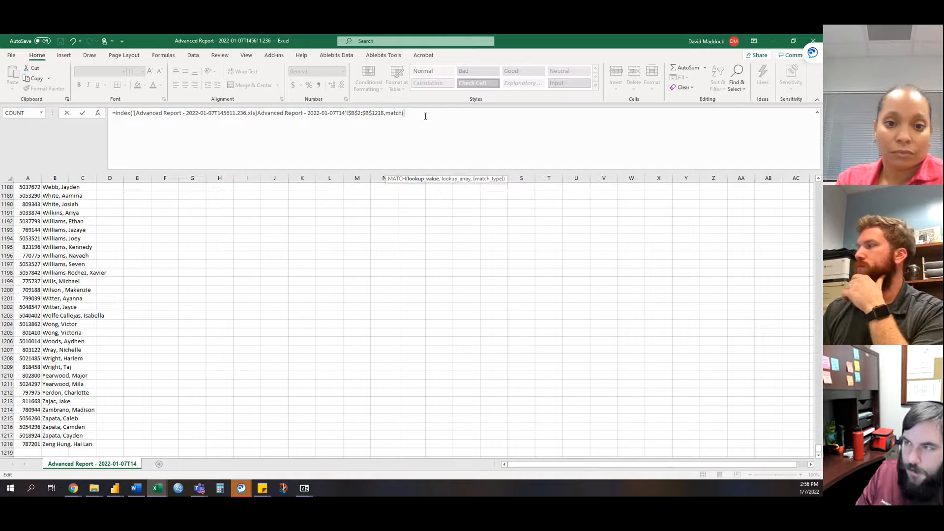
left_click(435, 180)
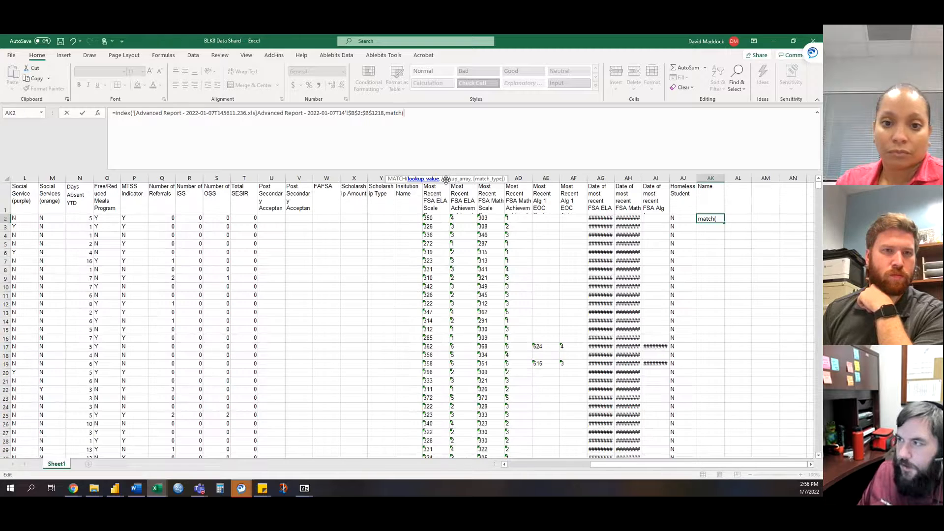
left_click(577, 467)
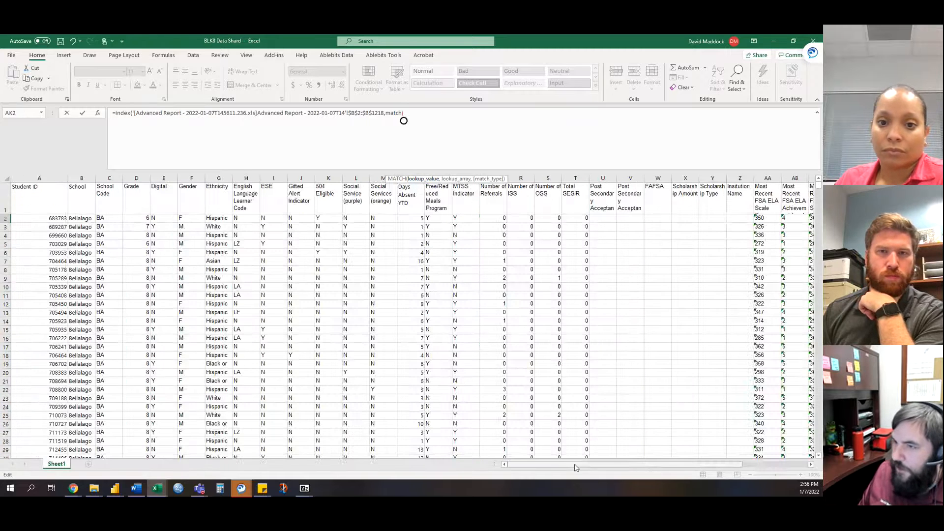
left_click(41, 220)
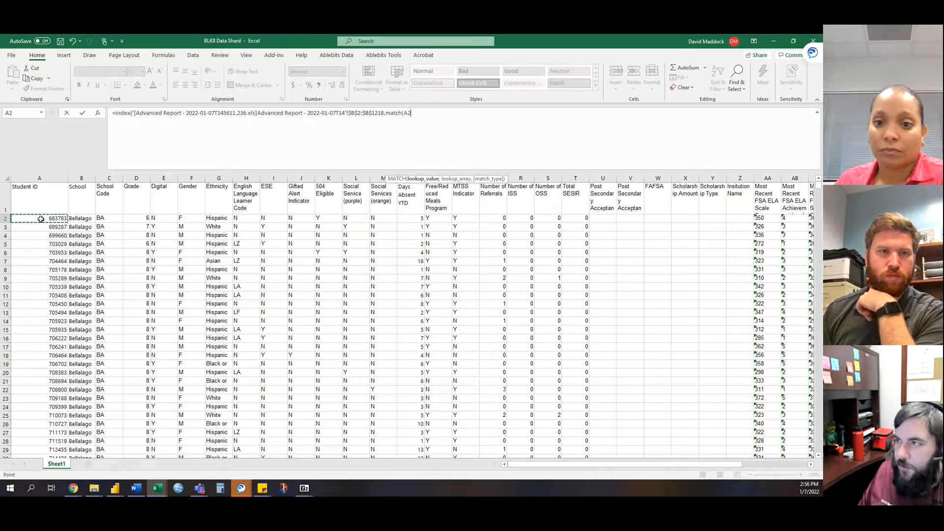
type(",")
key("alt+Tab")
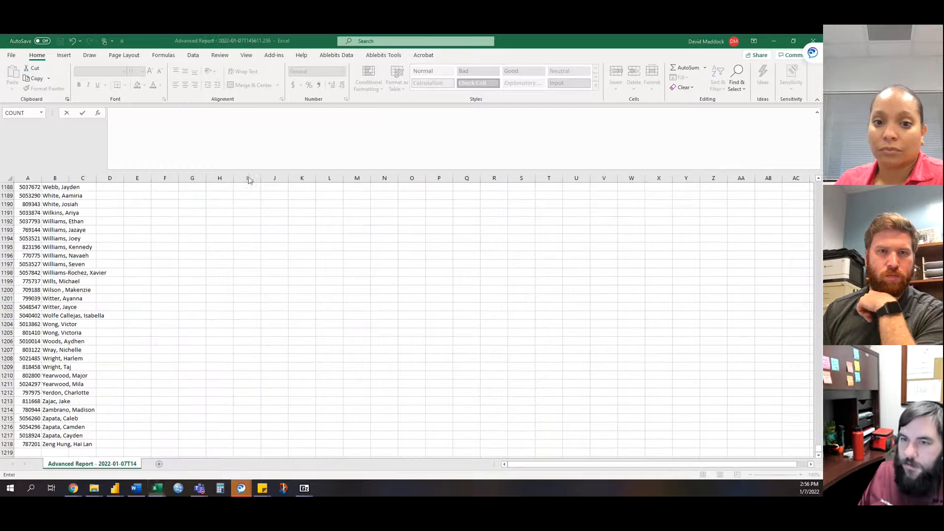
left_click_drag(23, 444, 25, 196)
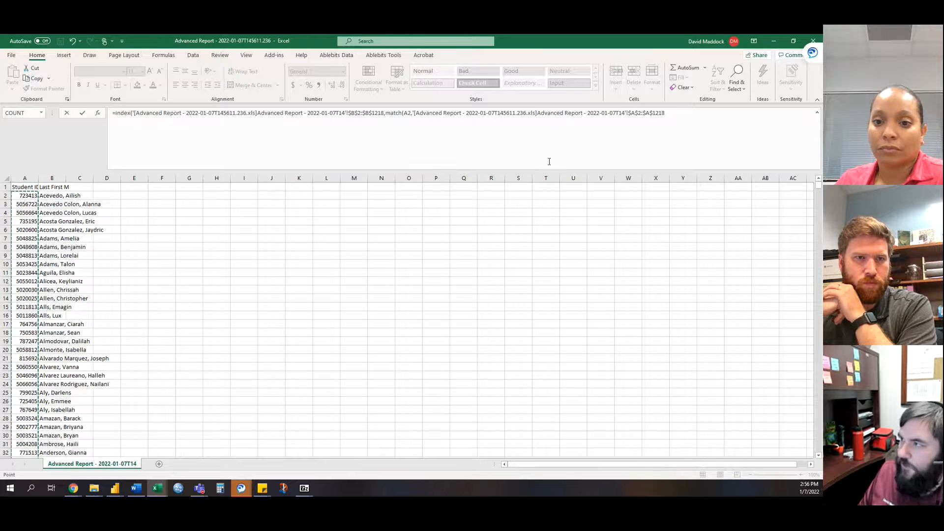
left_click(689, 124)
type(",0))")
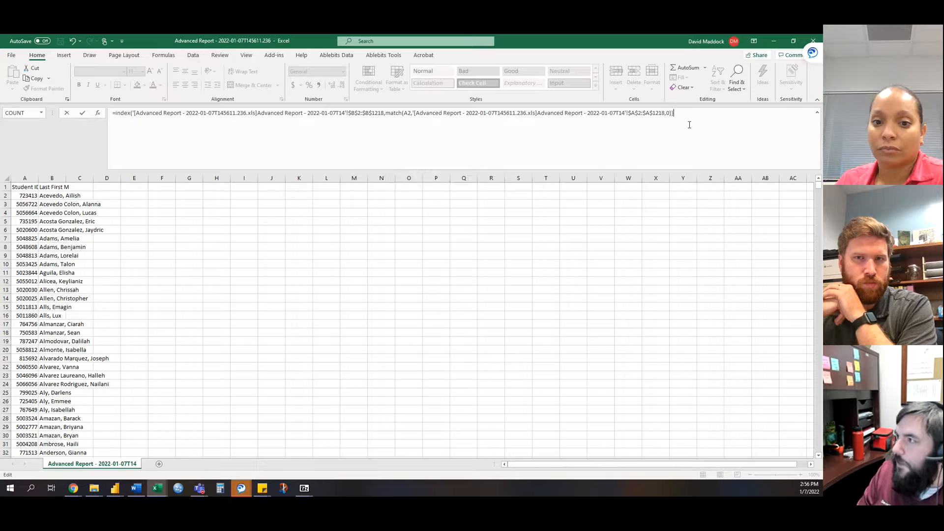
key("Return")
- Fill the name lookup down the whole Name column and spot-check another row
left_click(782, 218)
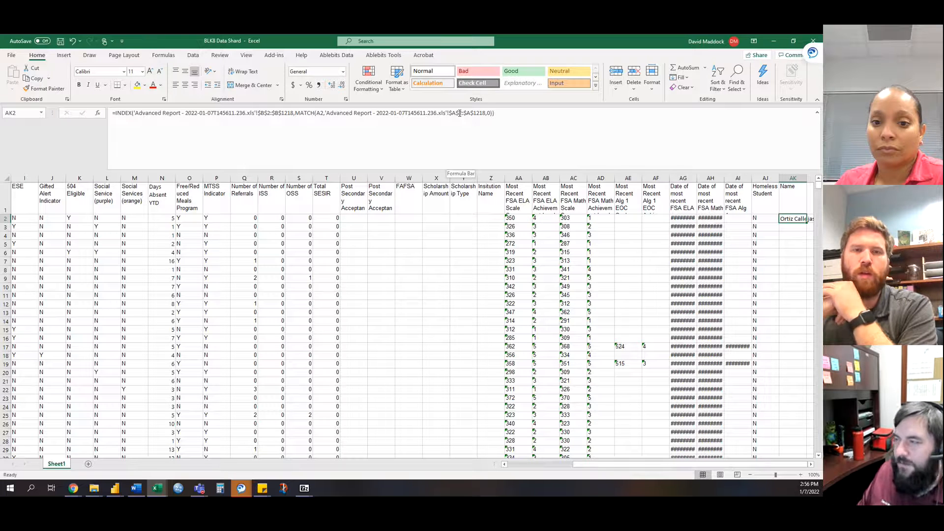
double_click(807, 221)
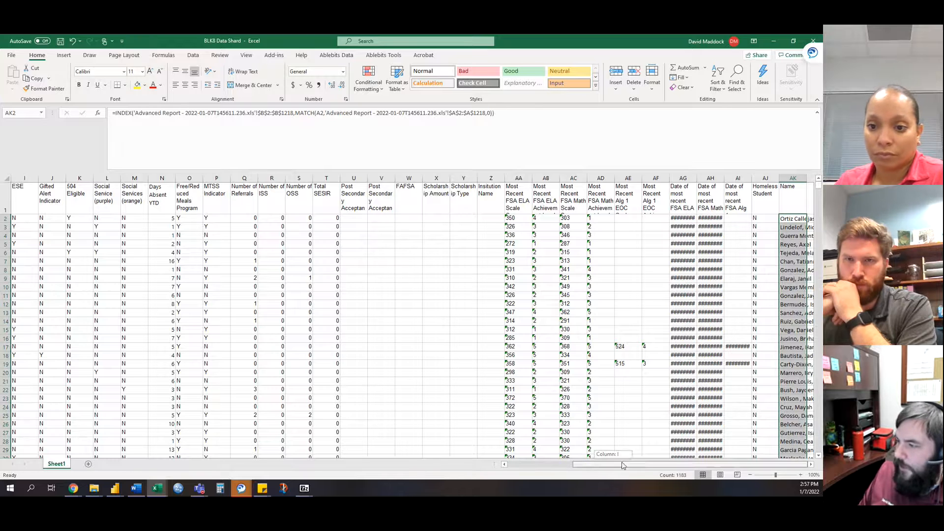
left_click(797, 313)
scroll(800, 332, "down", 5)
scroll(800, 332, "down", 20)
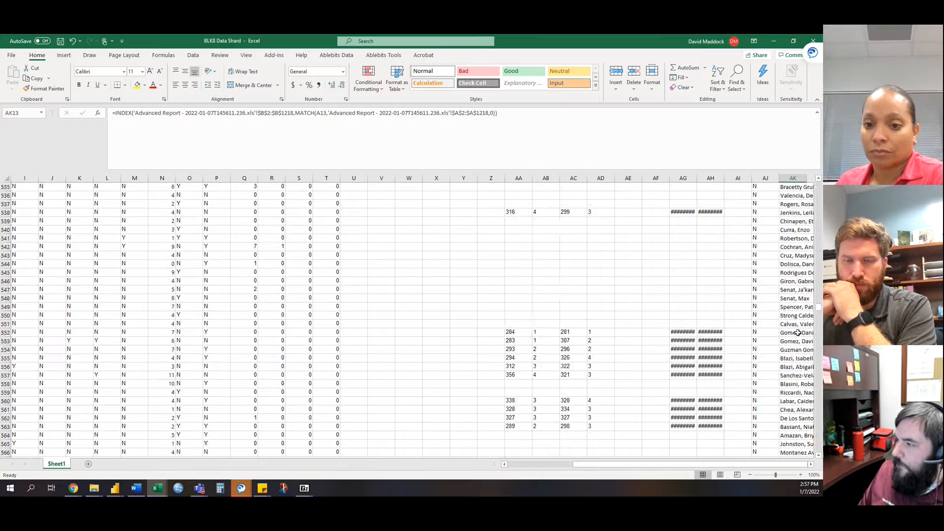
scroll(797, 333, "down", 20)
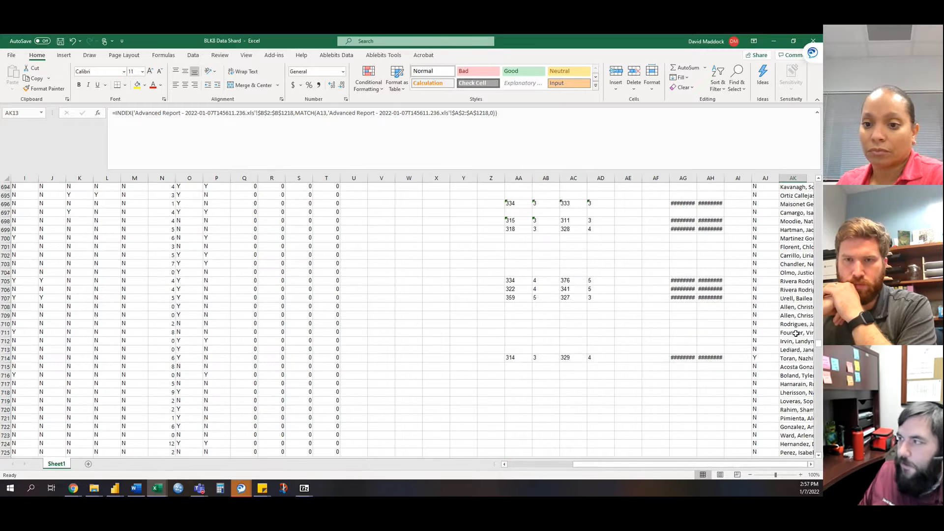
scroll(797, 333, "up", 20)
scroll(797, 333, "up", 20)
- Save the BLK8 Data Shard workbook and minimize it
left_click(135, 261)
left_click(60, 42)
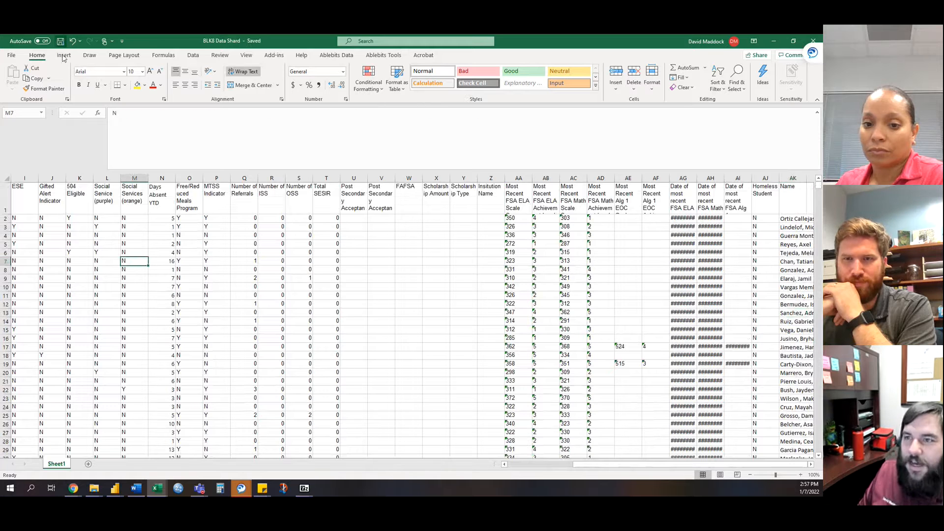
left_click(771, 44)
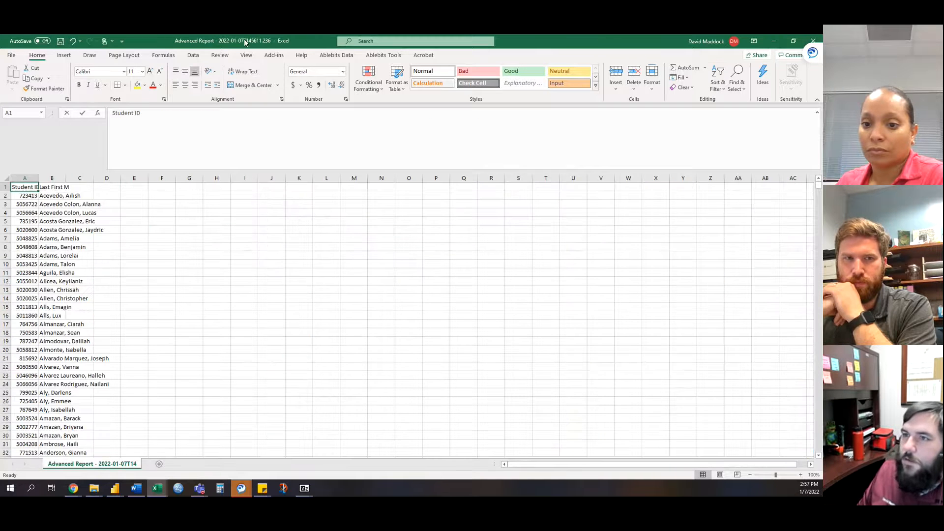
- Minimize the Advanced Report workbook and refresh all data in the Power BI report
left_click(774, 41)
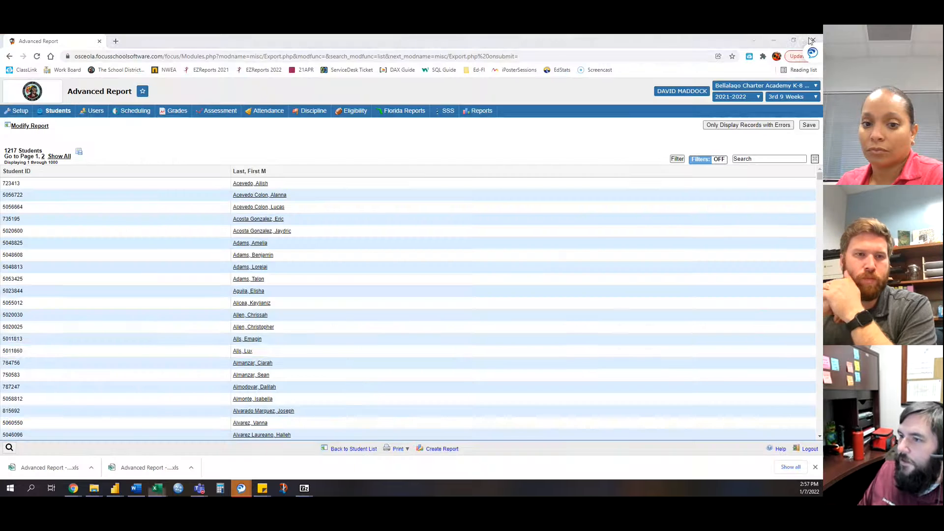
mouse_move(114, 488)
left_click(163, 454)
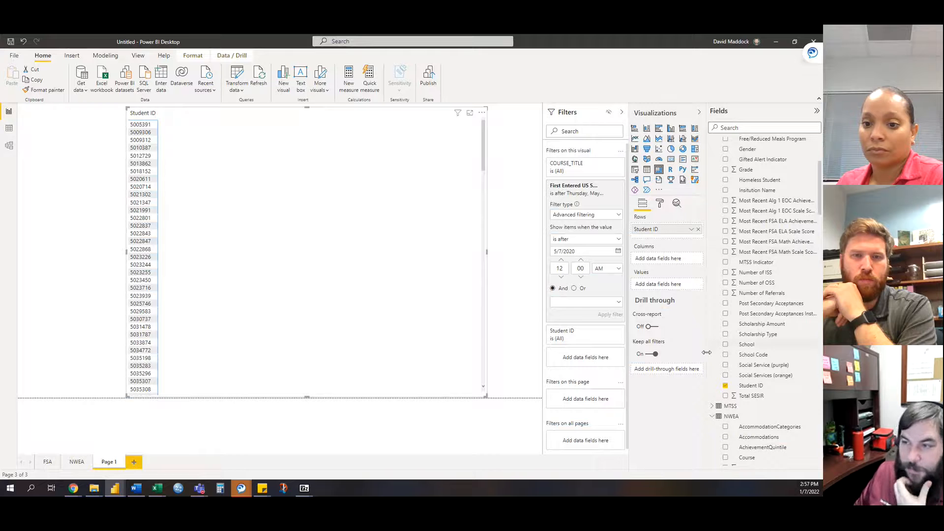
scroll(745, 339, "up", 3)
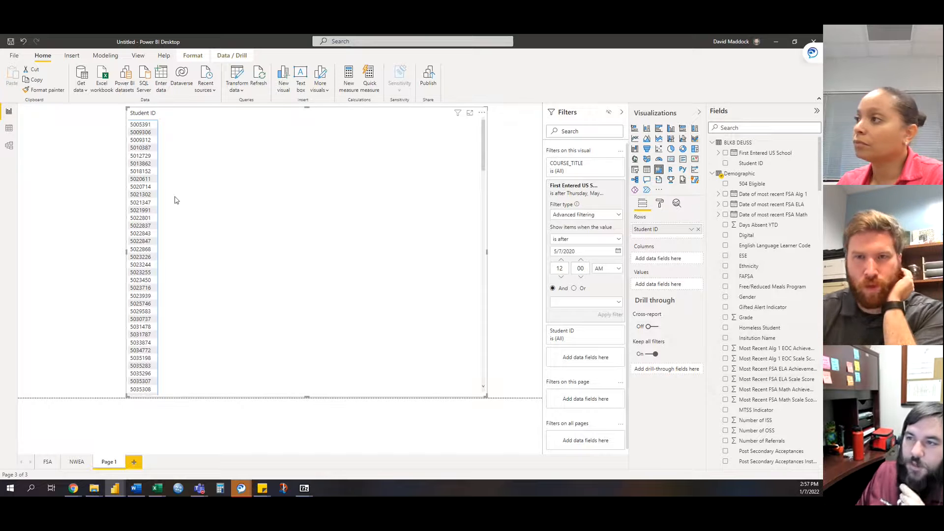
left_click(262, 79)
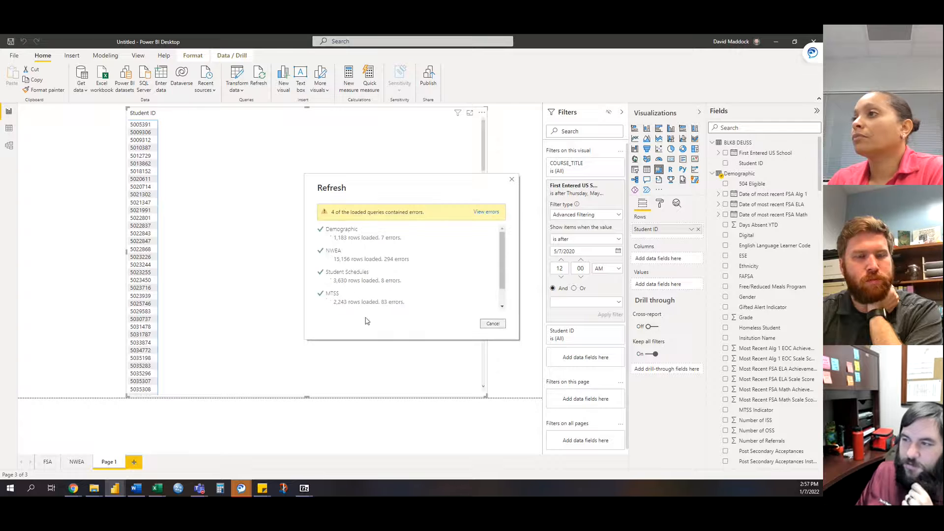
- Close the refresh results, then replace Student ID with Name in the table's rows
left_click(492, 324)
scroll(759, 324, "down", 1)
scroll(759, 324, "down", 1)
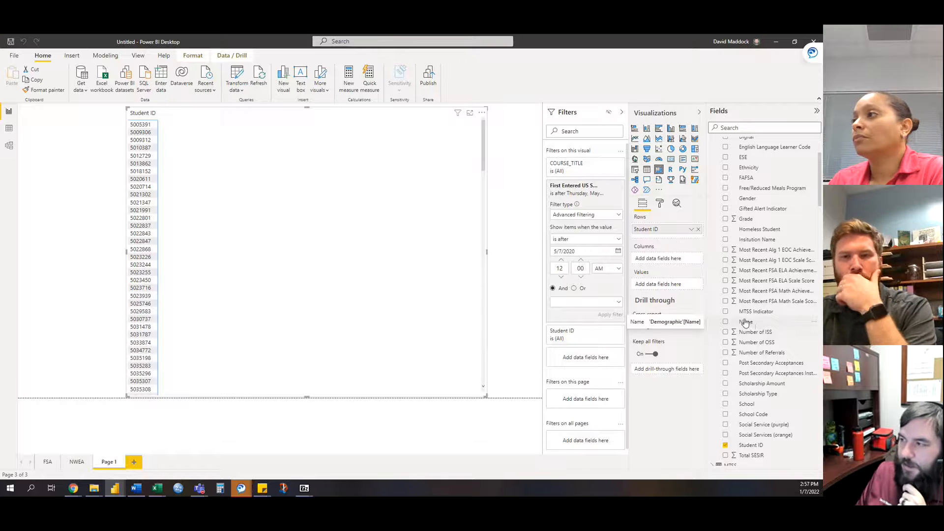
left_click_drag(752, 324, 662, 233)
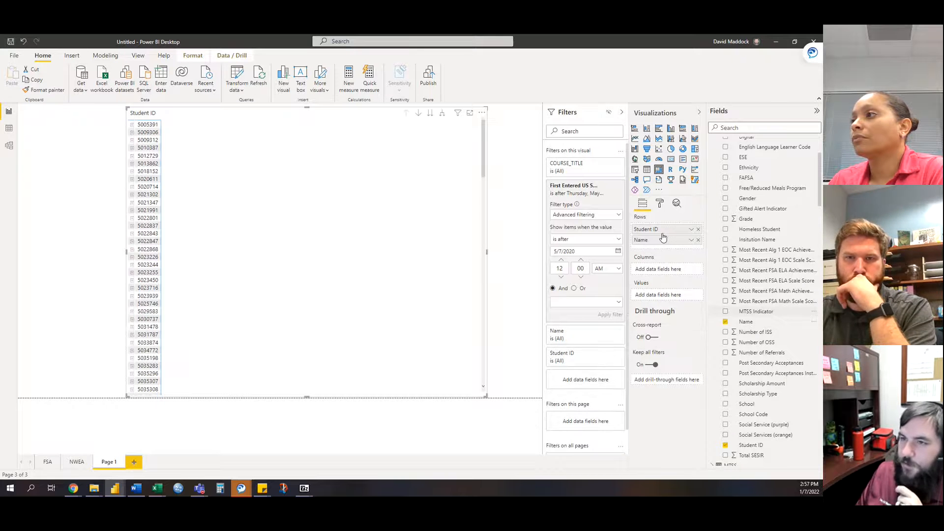
left_click(698, 229)
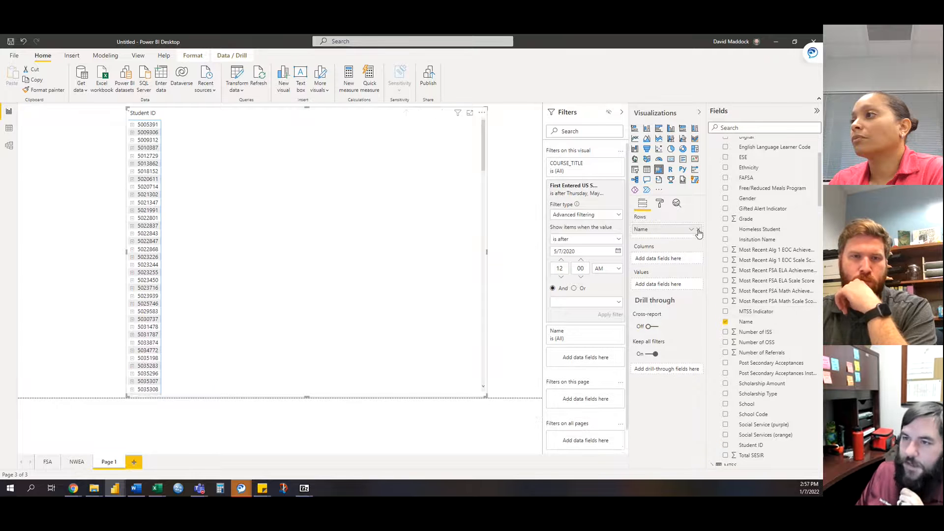
- Go to the Modeling ribbon to reach Manage relationships
scroll(159, 180, "up", 5)
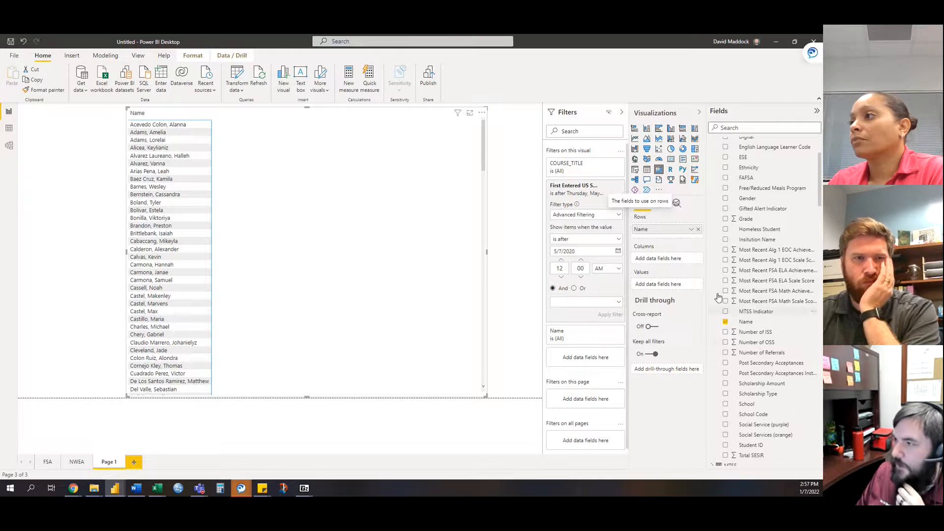
scroll(789, 350, "up", 4)
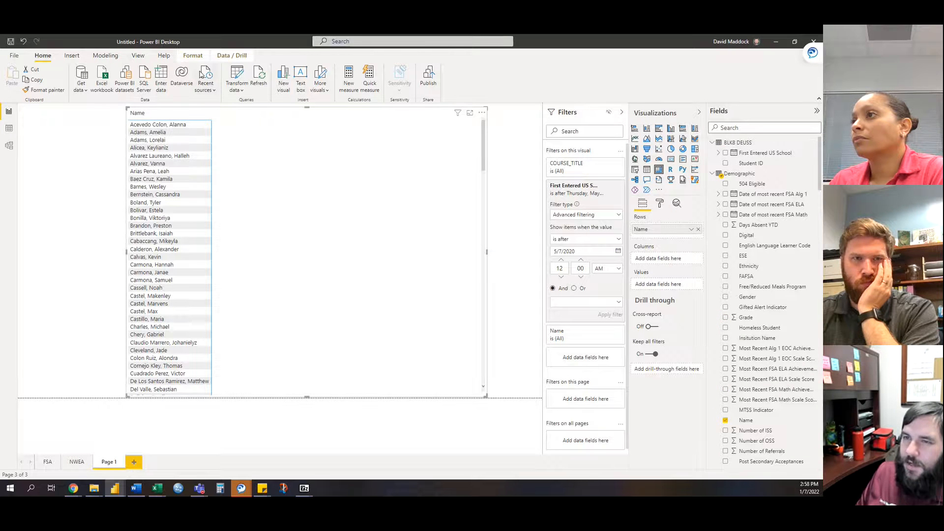
left_click(104, 55)
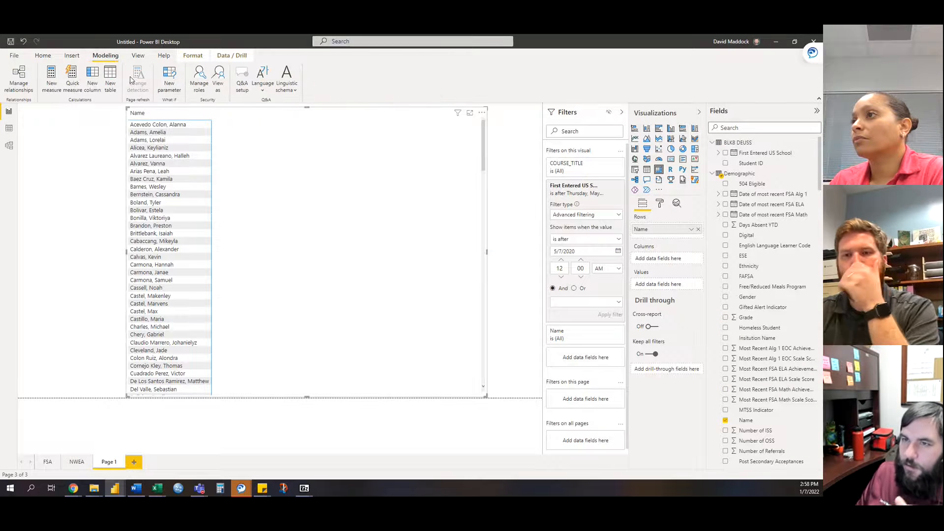
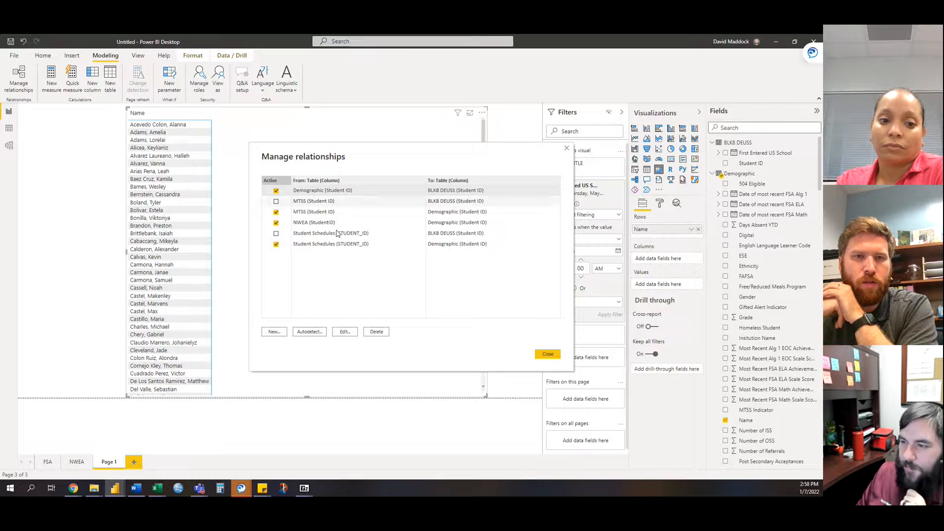
- Edit the relationship to link BLK8 DEUSS to Demographic on Student ID, filtering both directions
double_click(341, 195)
left_click(311, 180)
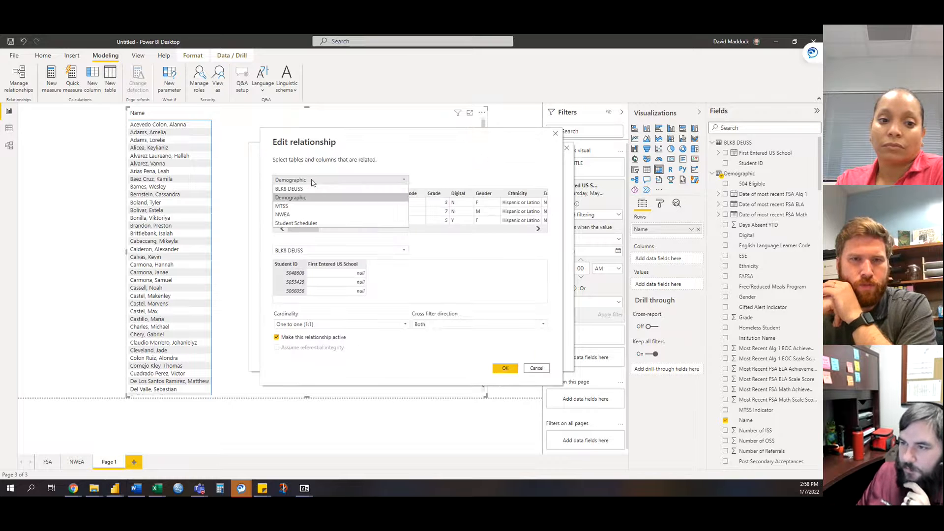
left_click(310, 188)
left_click(326, 250)
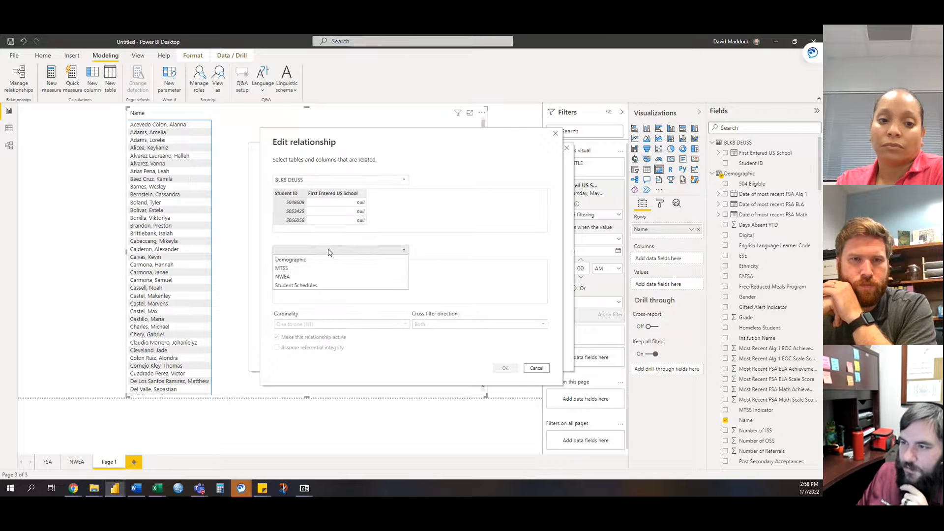
left_click(322, 261)
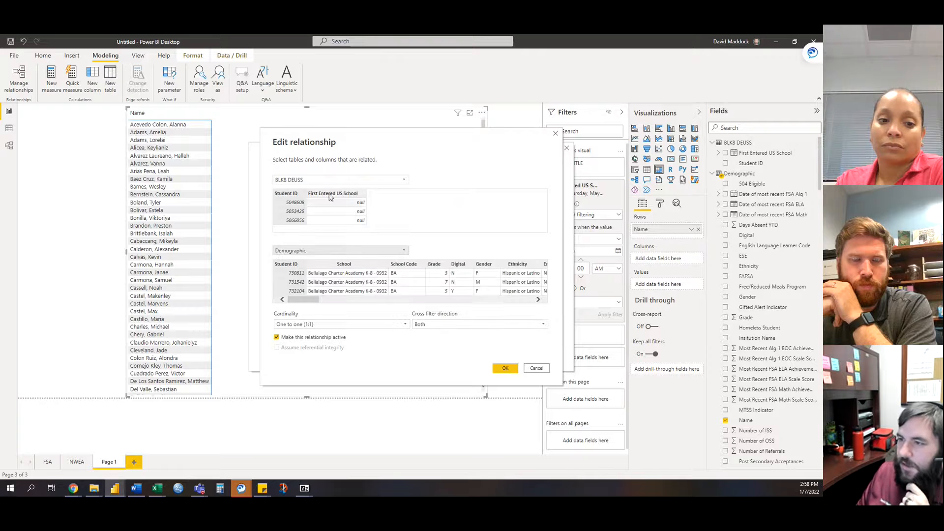
left_click(418, 324)
left_click(431, 343)
left_click(505, 368)
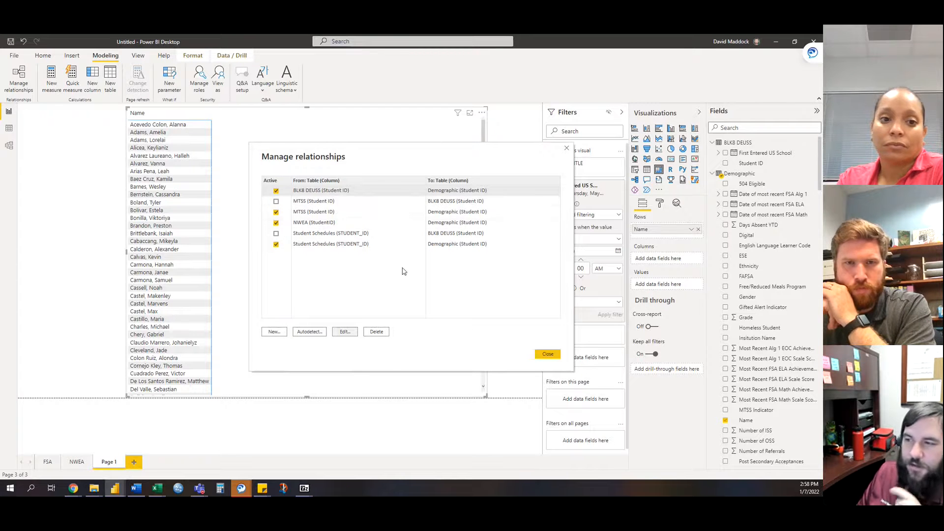
- Delete the MTSS and Student Schedules relationships to BLK8 DEUSS and close Manage relationships
left_click(317, 203)
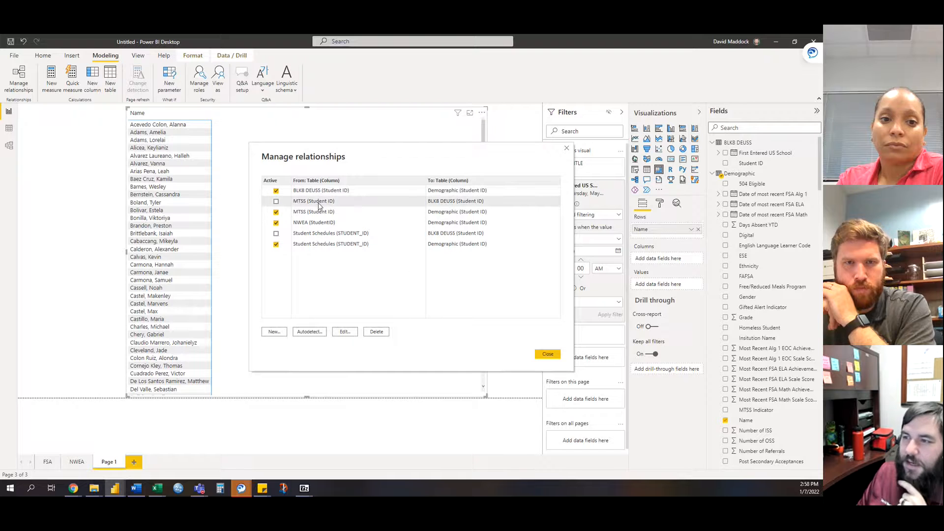
left_click(379, 332)
left_click(483, 279)
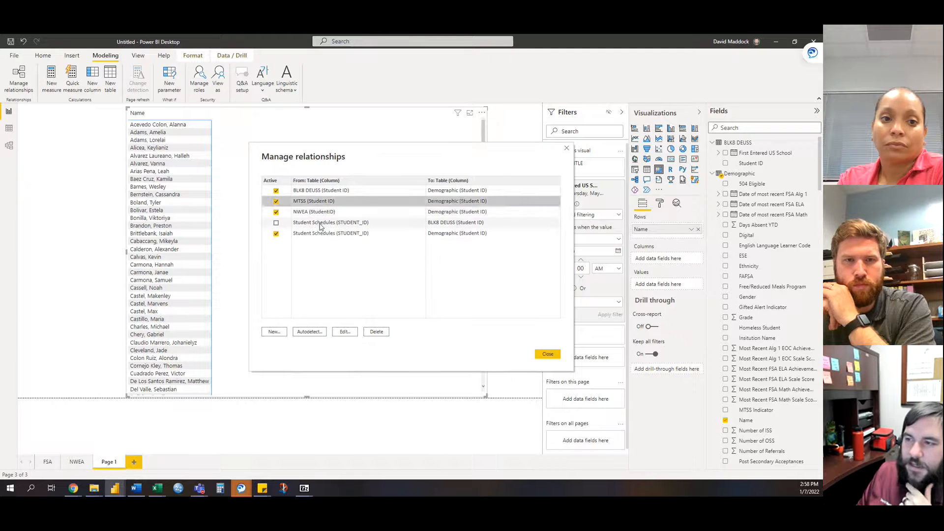
left_click(386, 333)
left_click(480, 278)
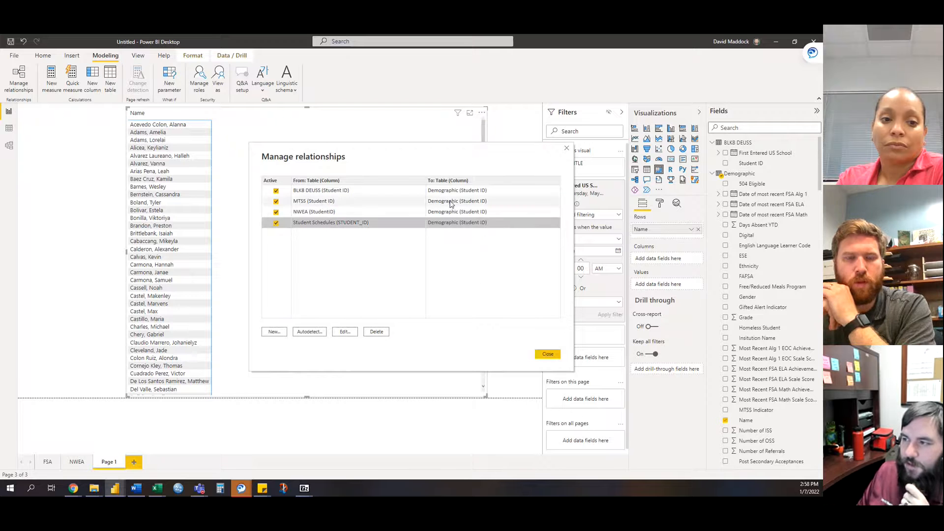
left_click(547, 354)
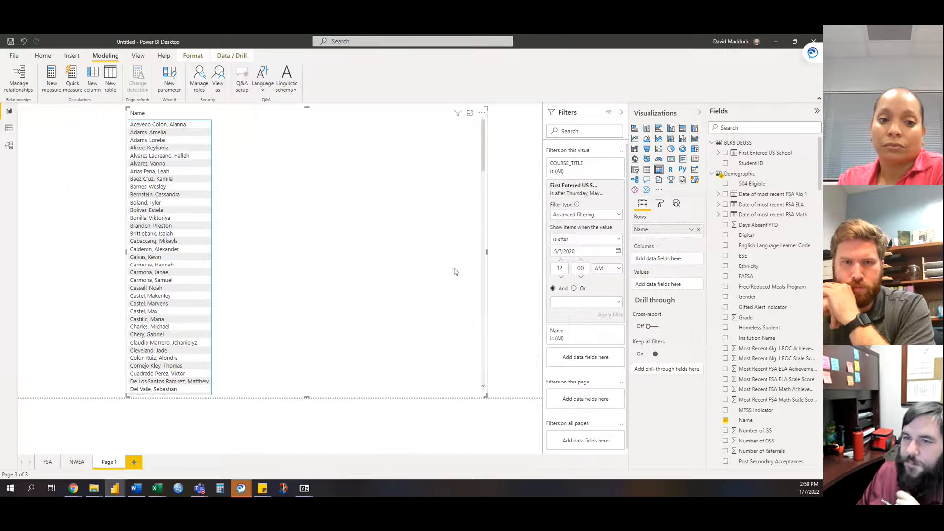
- In Model view, put Demographic centrally with BLK8 DEUSS, MTSS, NWEA and Student Schedules around it
left_click(9, 146)
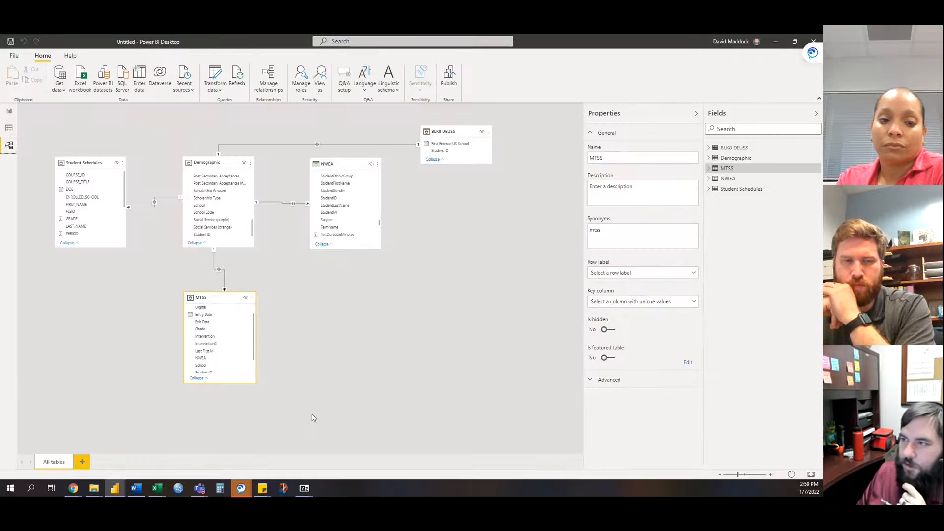
left_click_drag(456, 132, 226, 132)
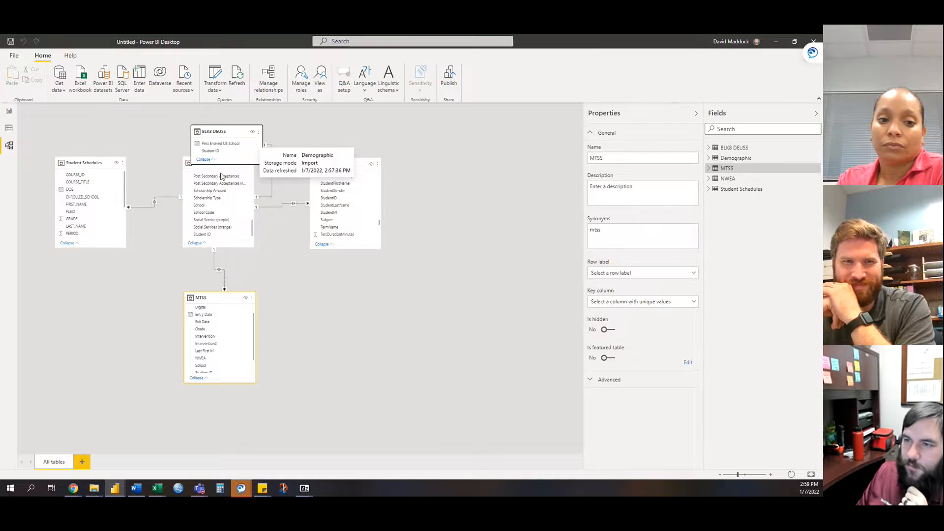
left_click_drag(189, 161, 234, 207)
left_click_drag(221, 299, 226, 315)
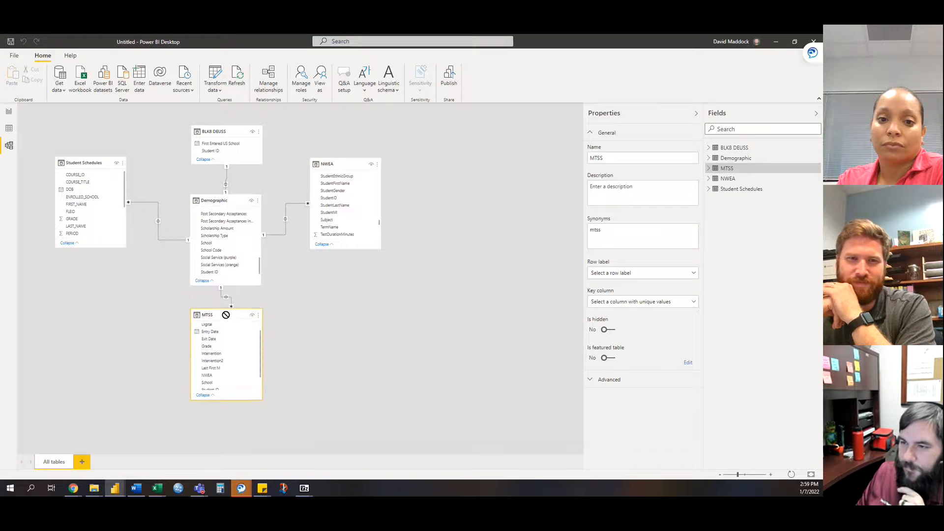
left_click_drag(342, 159, 348, 195)
left_click_drag(83, 162, 105, 197)
left_click(358, 176)
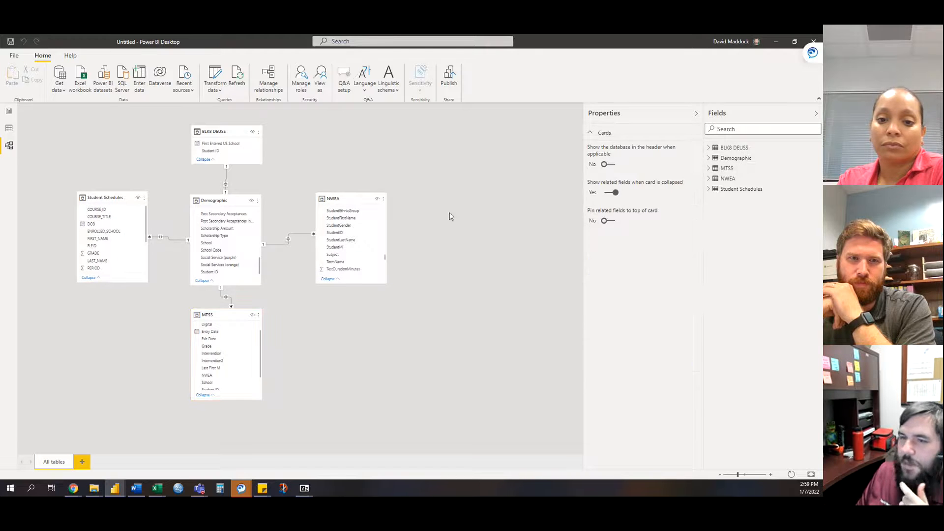
- Back in Report view, set the First Entered US School filter date to 5/6/2020 and apply it
left_click(9, 113)
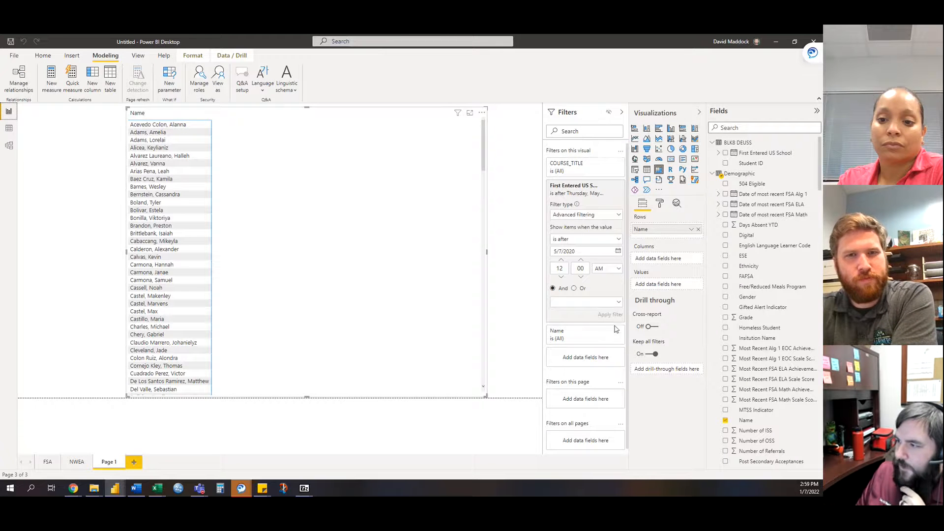
double_click(560, 252)
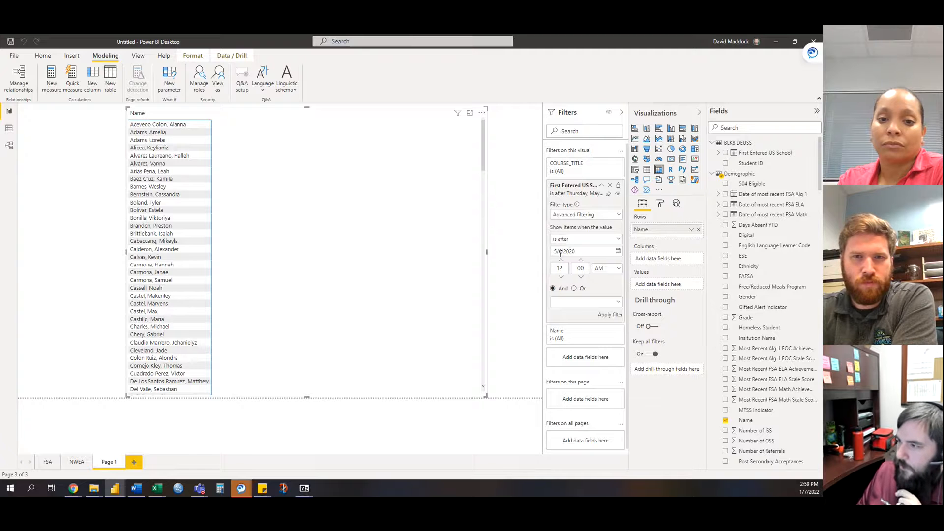
left_click(613, 315)
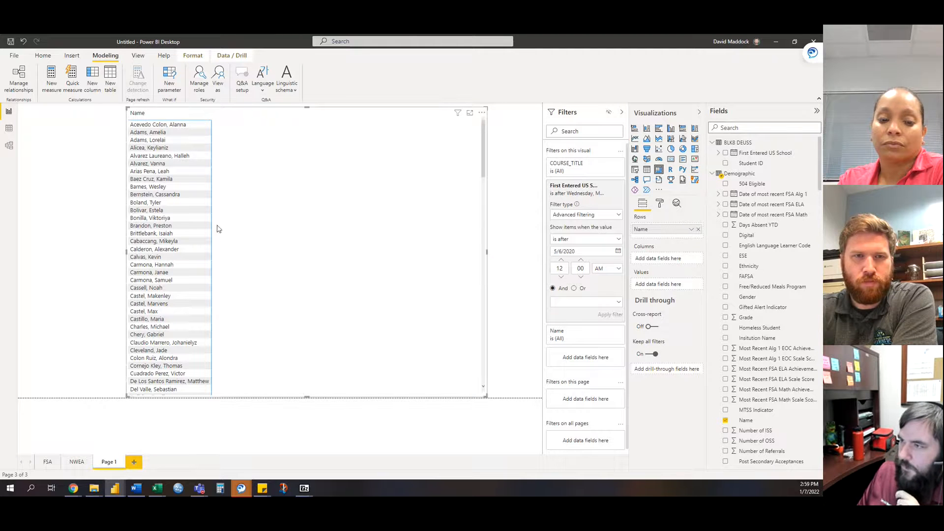
scroll(215, 236, "down", 10)
scroll(214, 239, "down", 5)
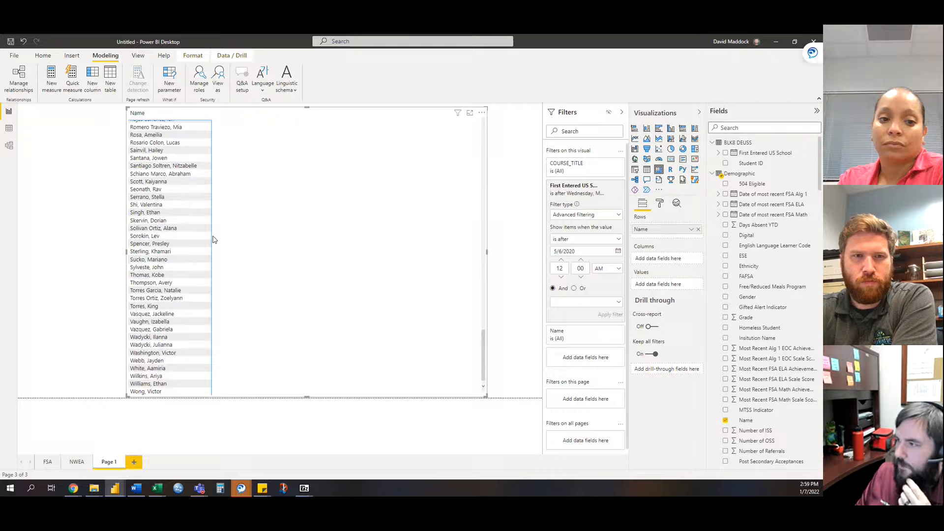
scroll(340, 245, "up", 15)
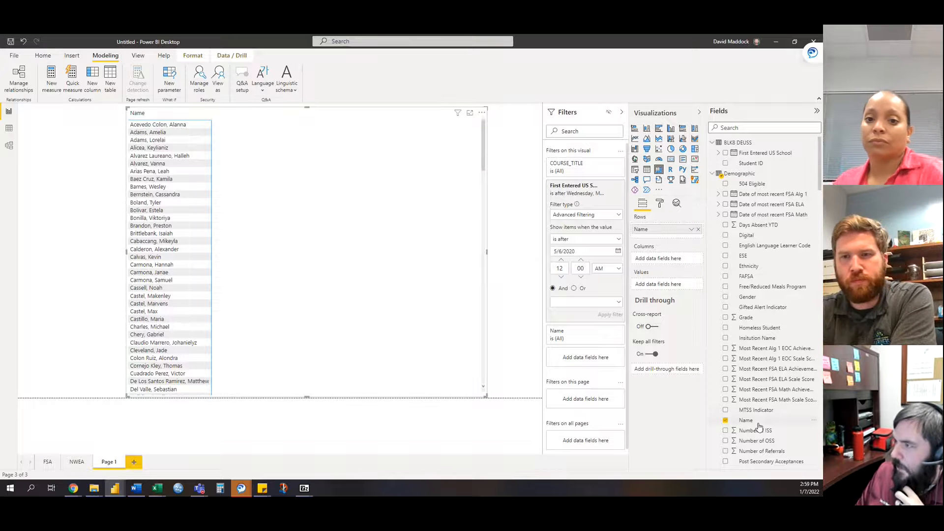
scroll(742, 279, "down", 10)
scroll(745, 279, "up", 10)
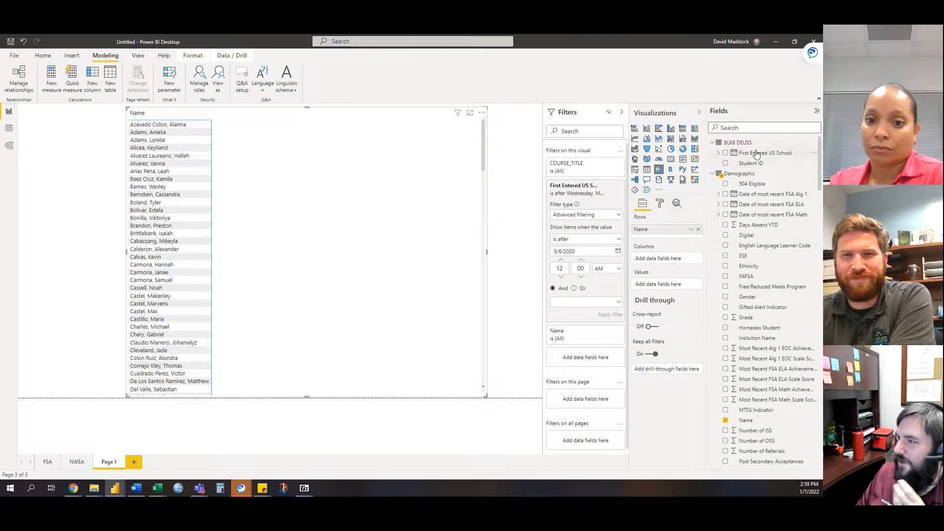
left_click(601, 186)
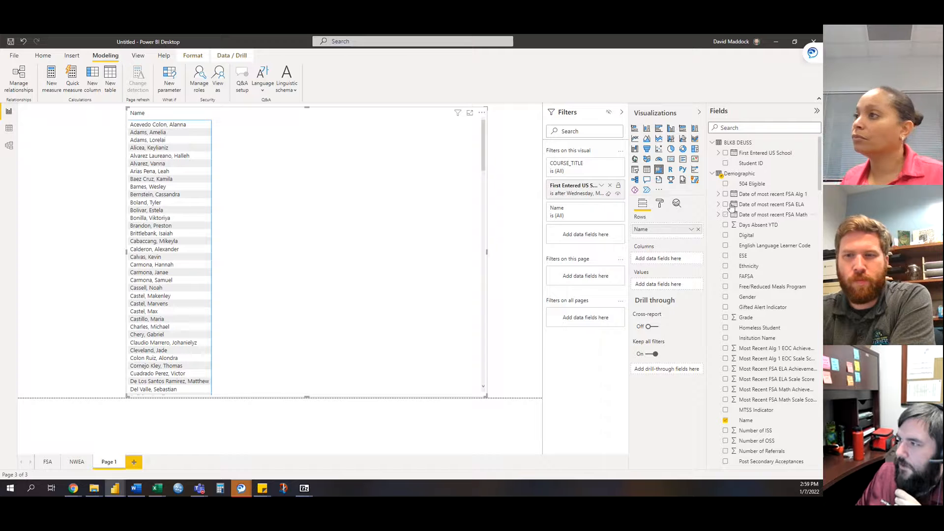
- Add Earliest First Entered US School to the Name table, filter it to after 5/7/2020, and narrow the table
left_click_drag(748, 157, 664, 291)
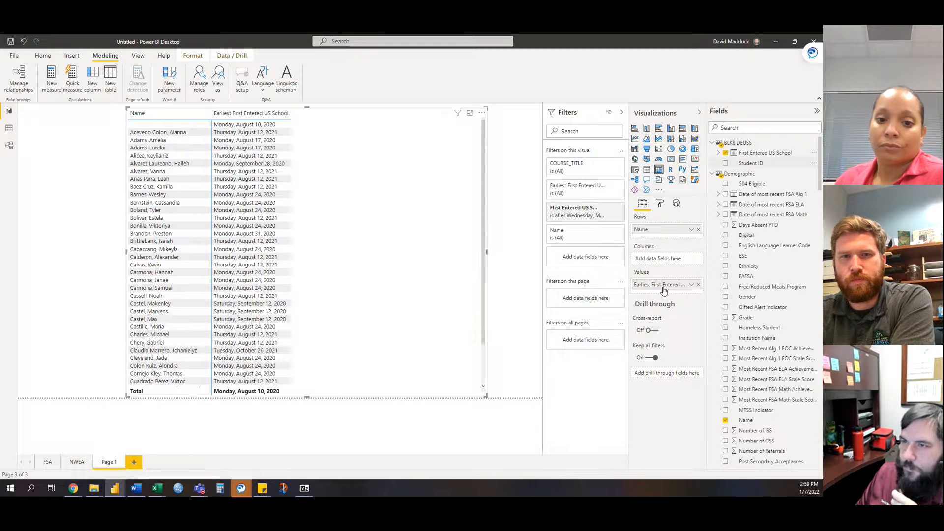
left_click(610, 187)
left_click(574, 216)
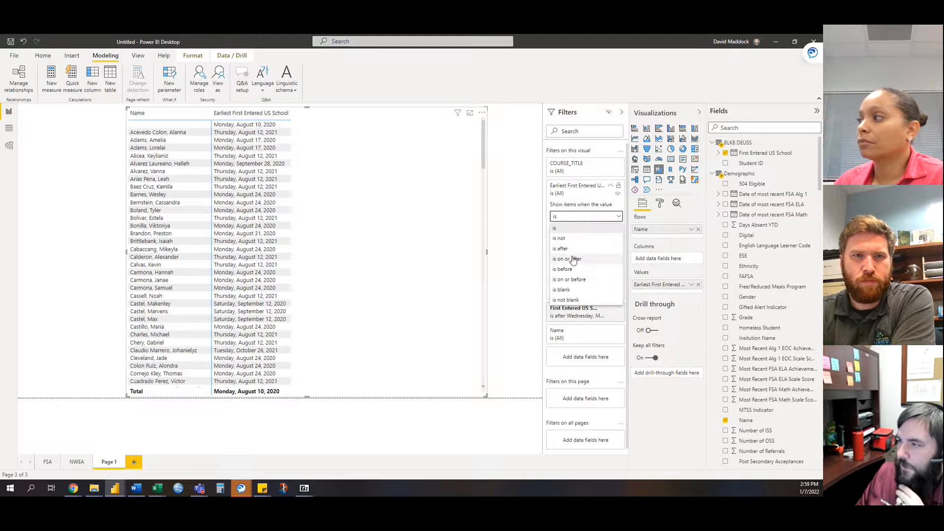
left_click(563, 248)
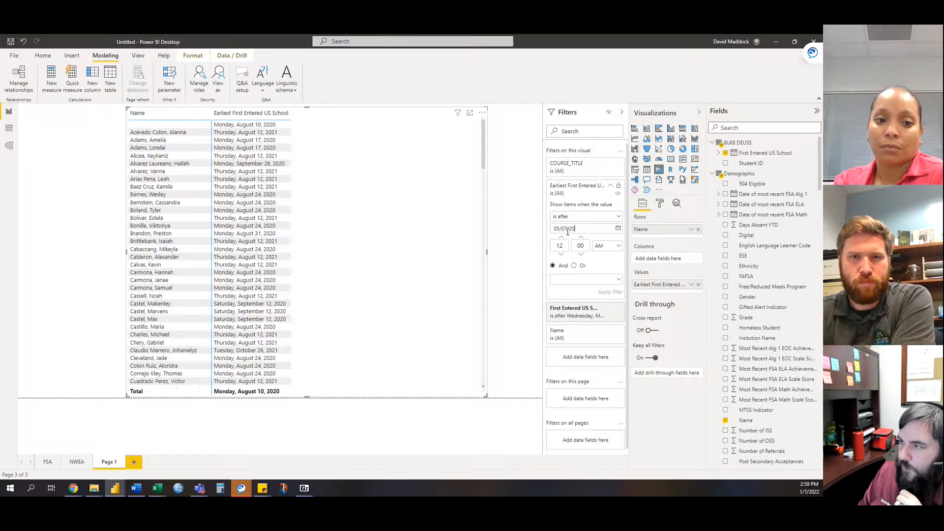
left_click(609, 293)
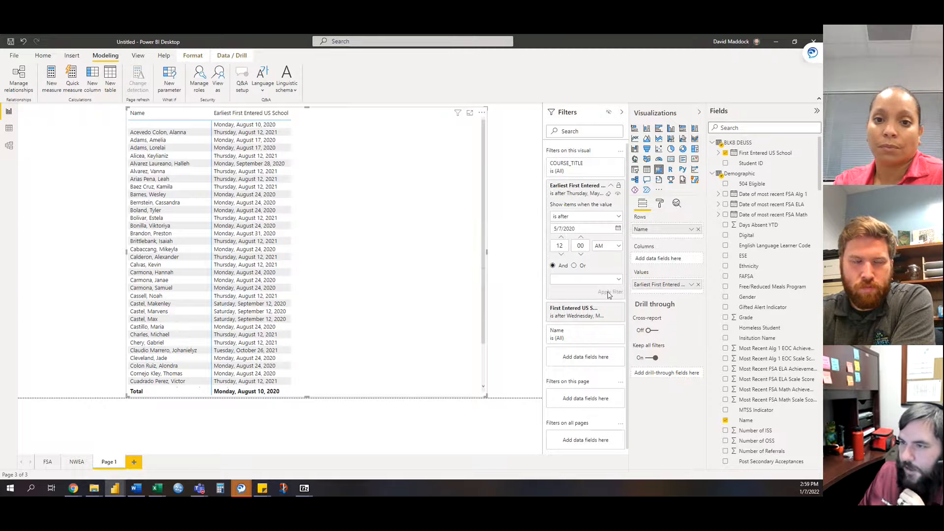
scroll(379, 205, "down", 15)
scroll(382, 240, "up", 15)
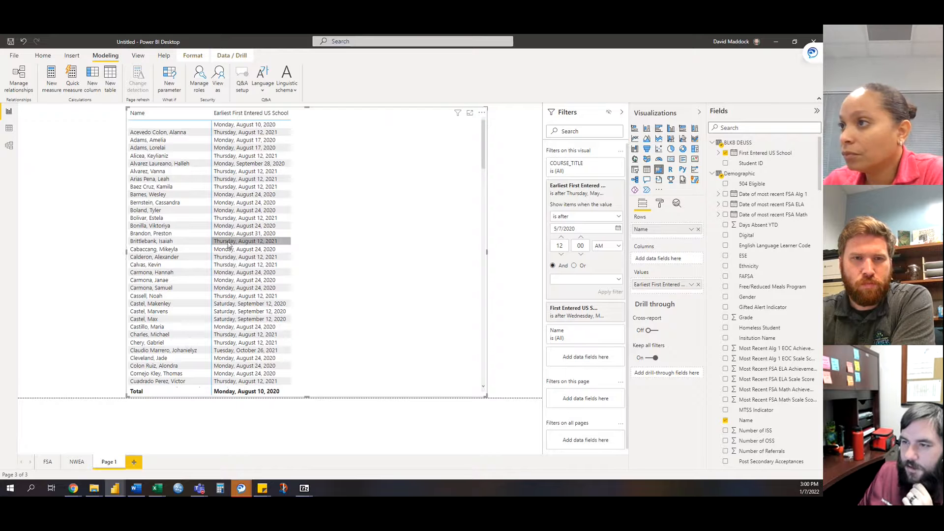
scroll(306, 250, "down", 20)
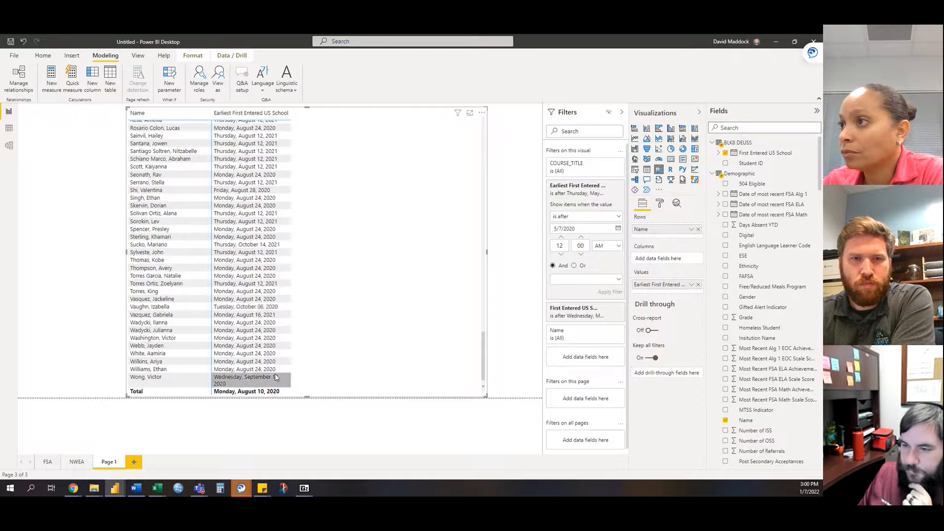
scroll(265, 246, "up", 20)
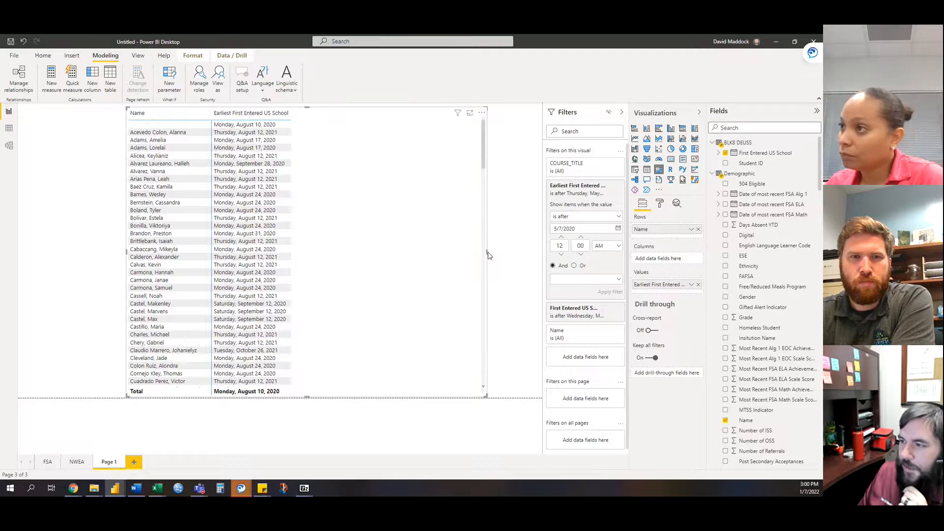
left_click_drag(487, 254, 312, 253)
- Add a card beside the Name table showing the count of Student ID
left_click(451, 199)
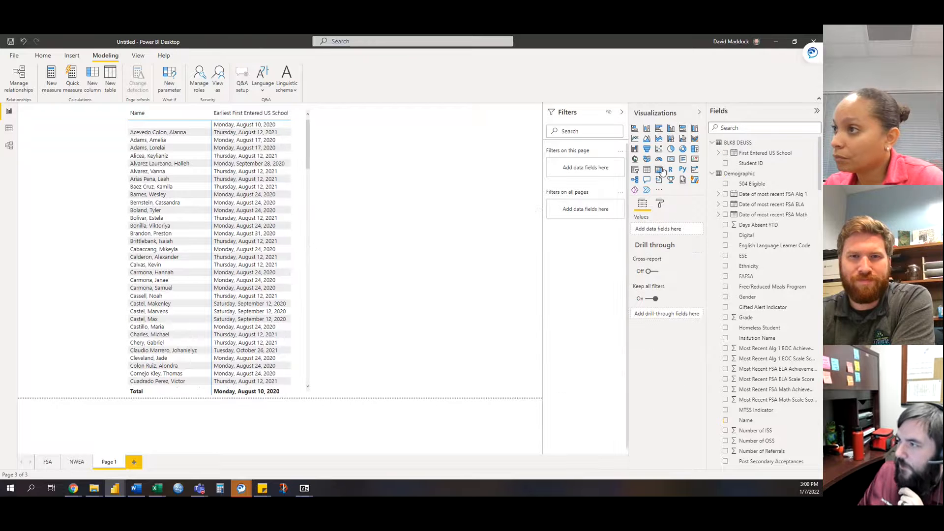
left_click(671, 159)
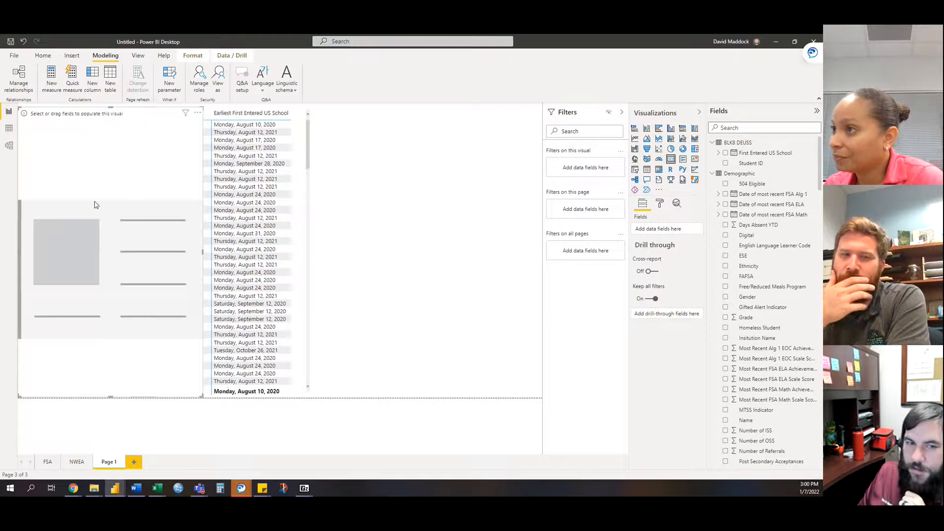
left_click_drag(96, 205, 436, 205)
left_click_drag(449, 108, 463, 265)
left_click_drag(466, 306, 430, 221)
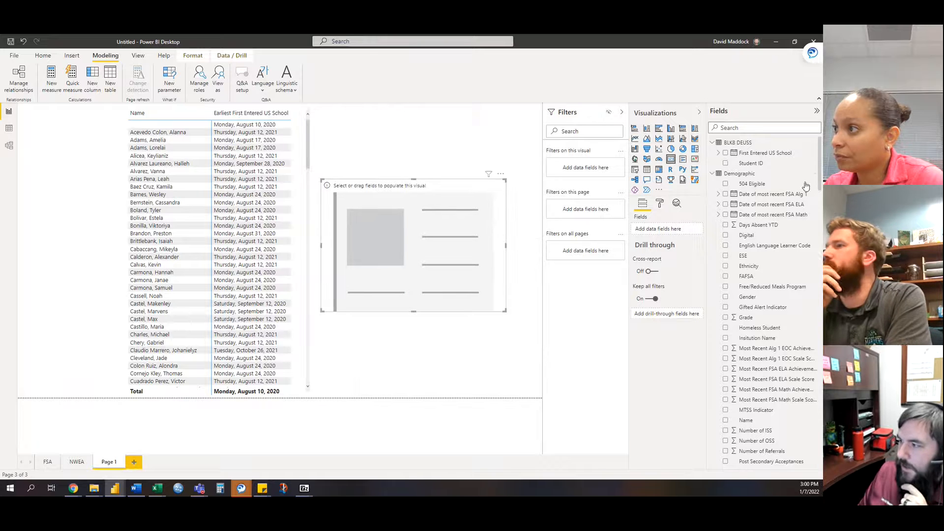
scroll(773, 331, "down", 5)
left_click_drag(760, 400, 669, 230)
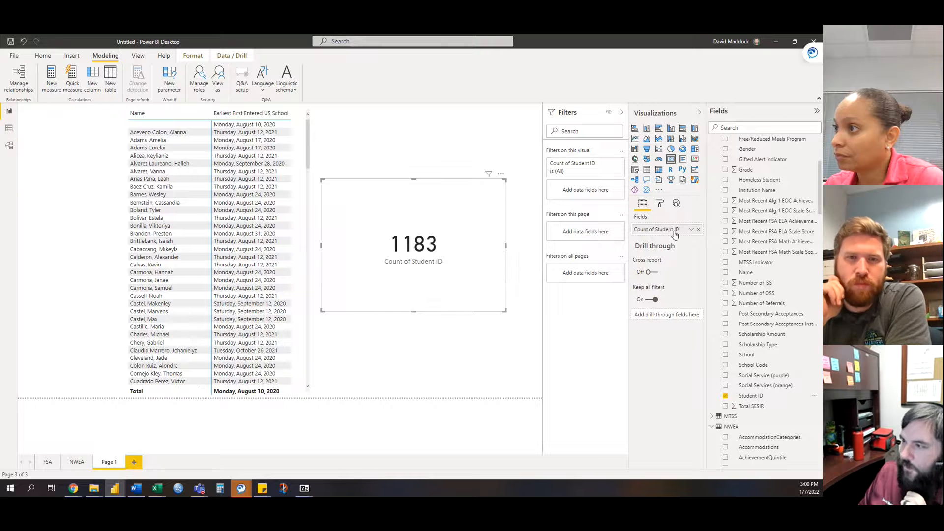
scroll(748, 265, "up", 5)
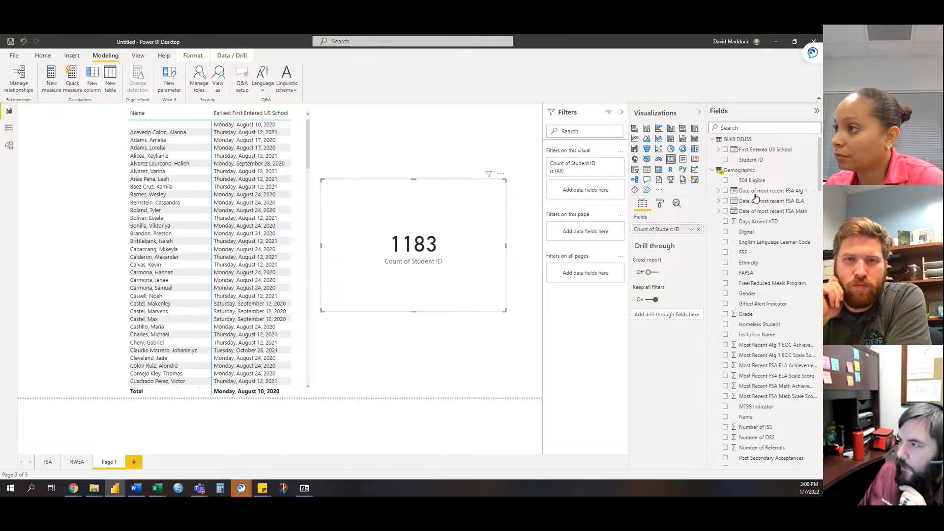
- Filter the card with an advanced First Entered US School filter 'is after' 05/06/2020
left_click_drag(748, 156, 585, 197)
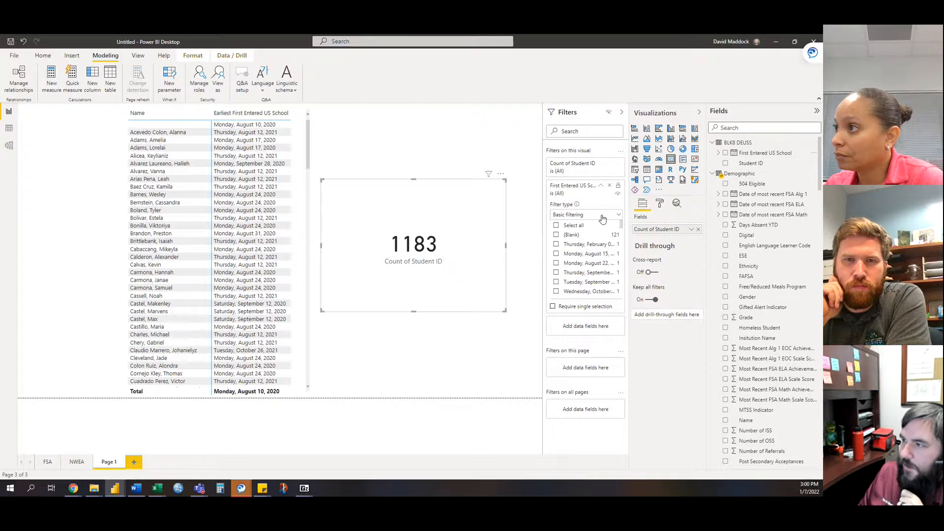
left_click(603, 216)
left_click(585, 235)
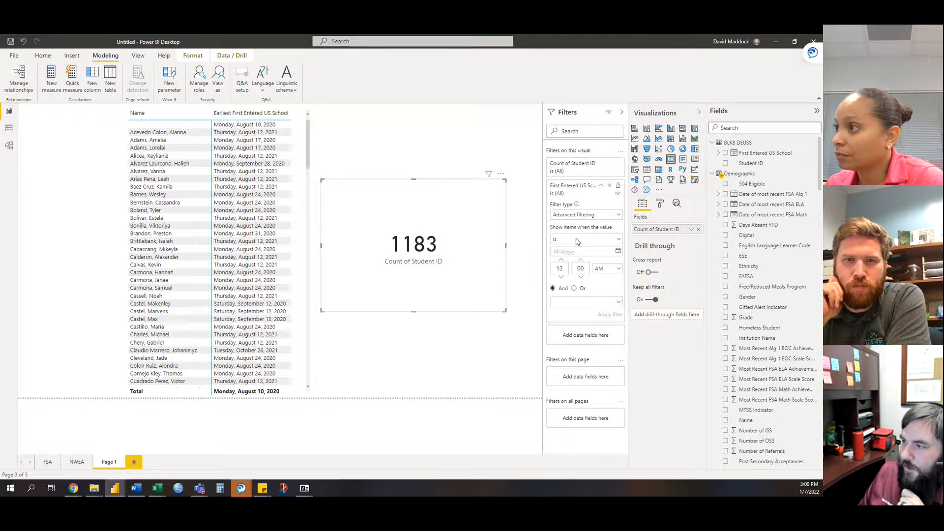
left_click(577, 240)
left_click(569, 273)
type("05/06/2020")
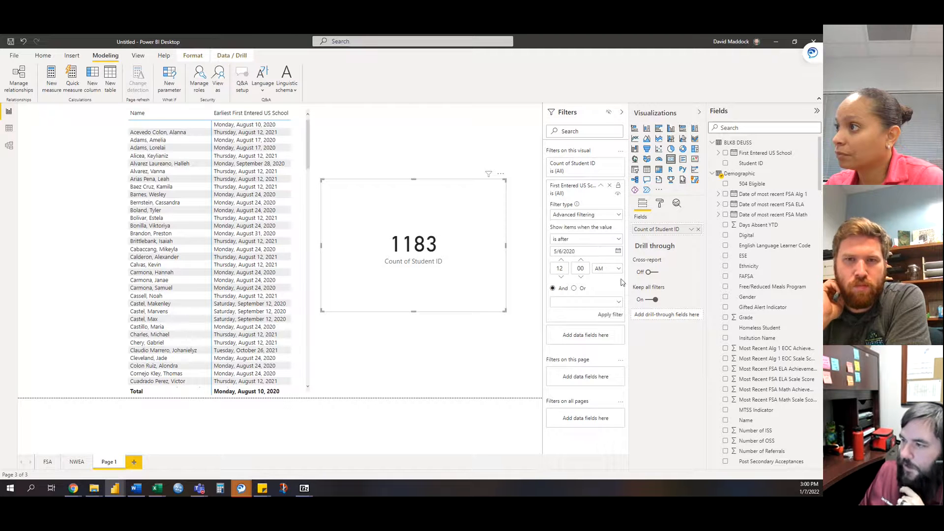
left_click(610, 314)
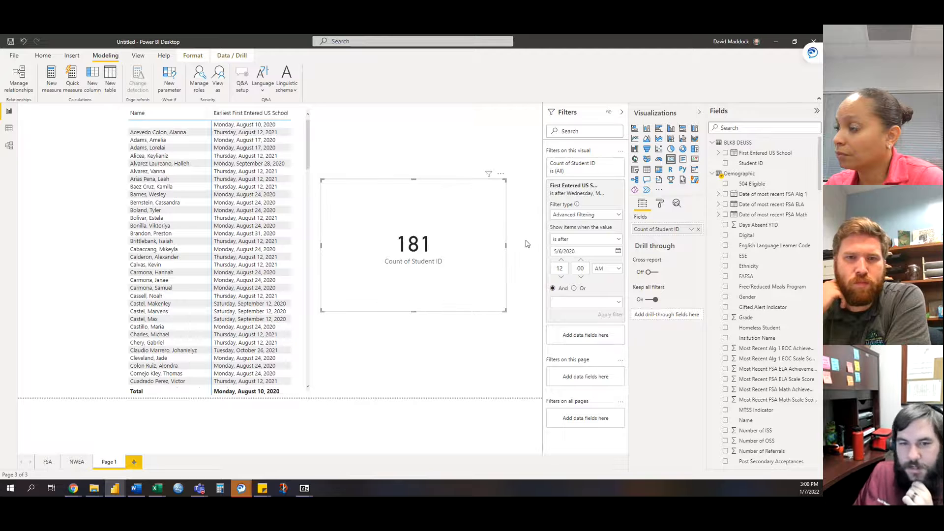
left_click(404, 140)
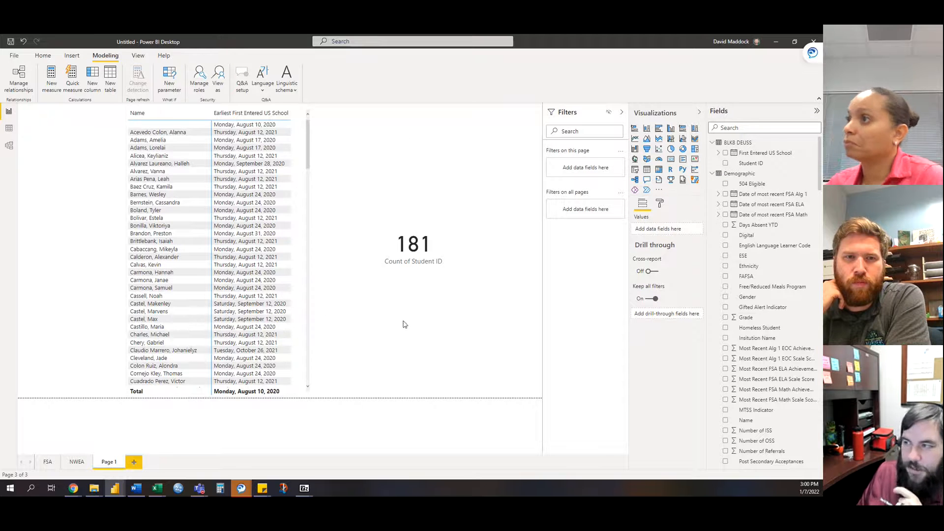
- Insert a new slicer and shrink it into the page's top-left corner
left_click(635, 171)
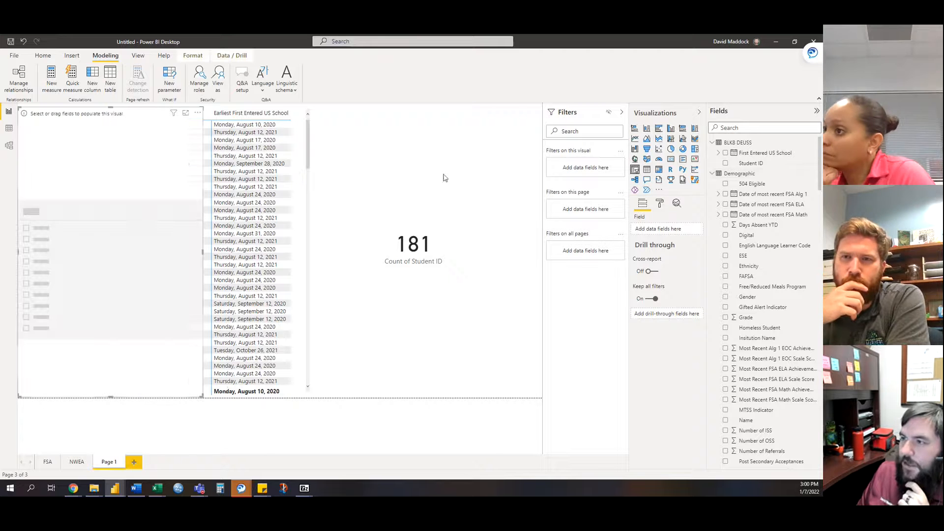
left_click_drag(109, 394, 110, 221)
left_click_drag(203, 162, 79, 163)
left_click_drag(53, 133, 55, 165)
left_click_drag(56, 203, 53, 138)
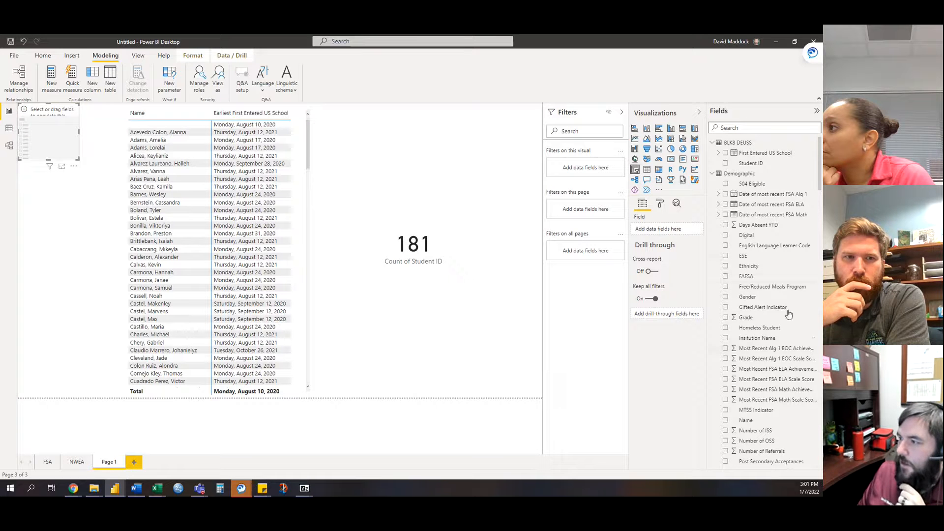
- Put ESE in the slicer, try the Y and N values, then clear both
left_click_drag(751, 256, 670, 227)
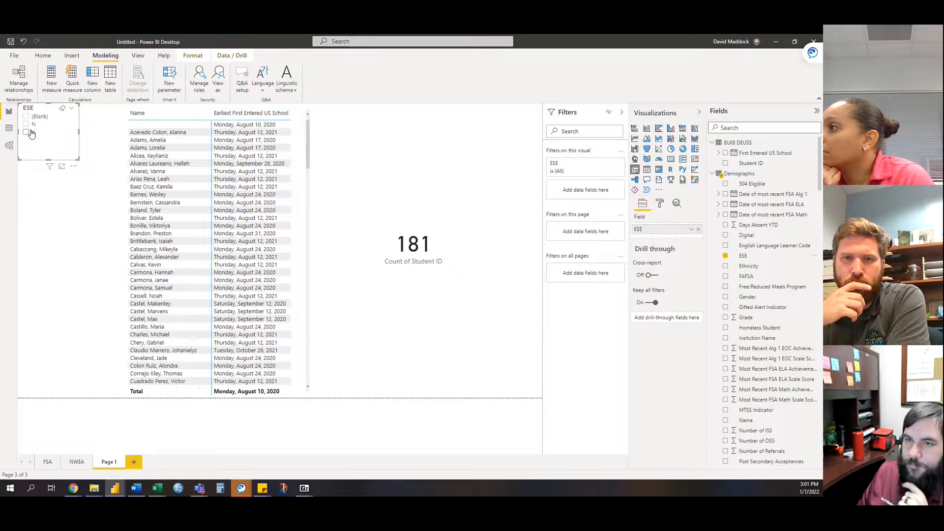
left_click(26, 132)
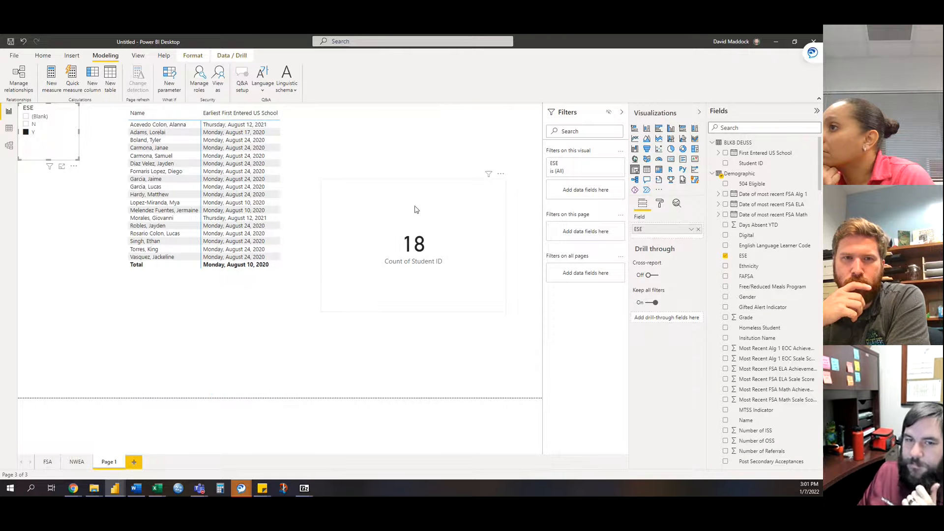
left_click(27, 132)
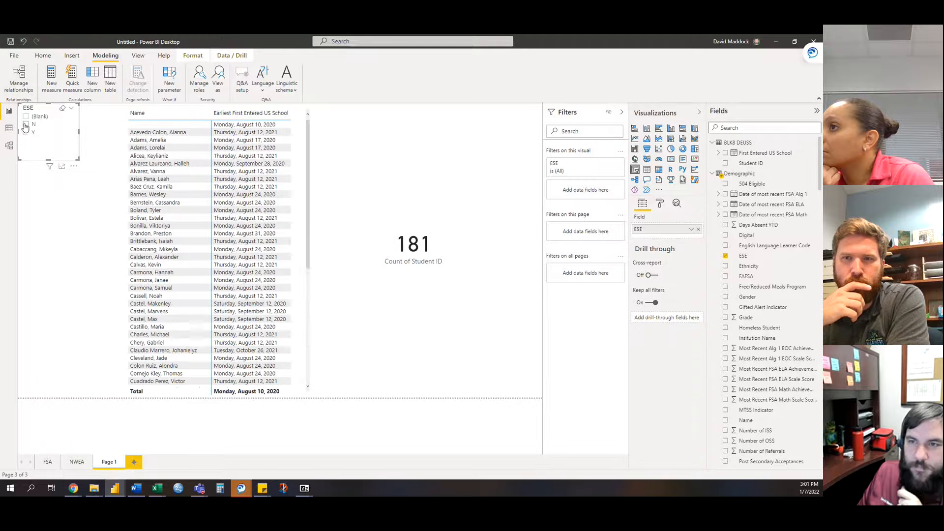
left_click(26, 124)
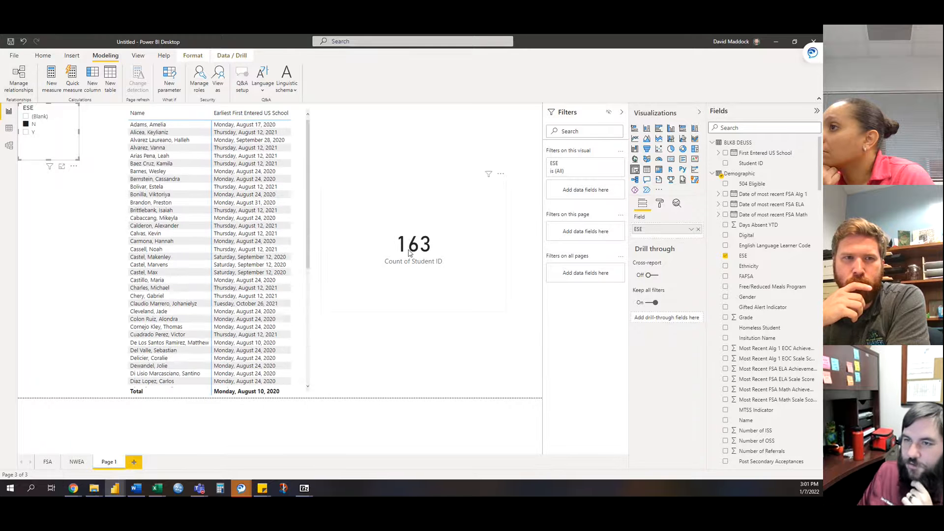
left_click(26, 124)
left_click(99, 241)
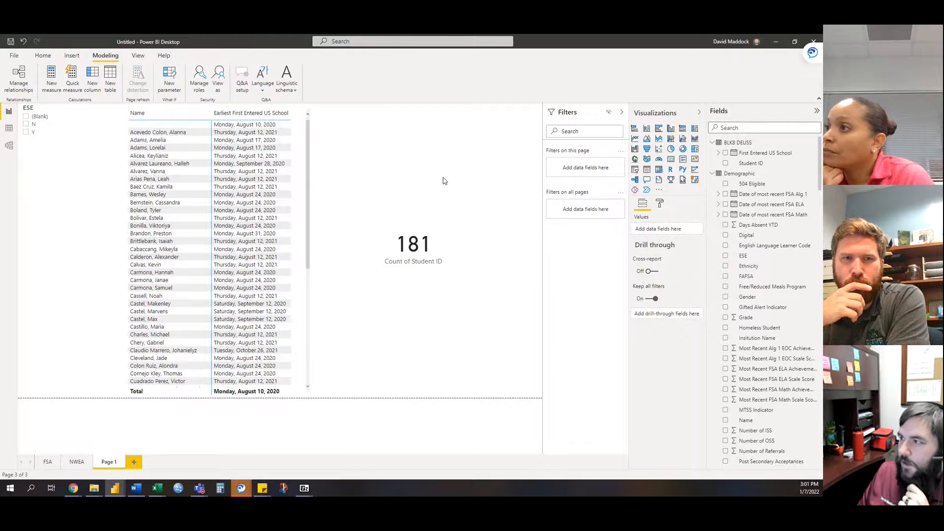
- Add a shortened Free/Reduced Meals Program slicer below ESE, checking and unchecking Y
left_click(635, 169)
left_click_drag(49, 396, 49, 230)
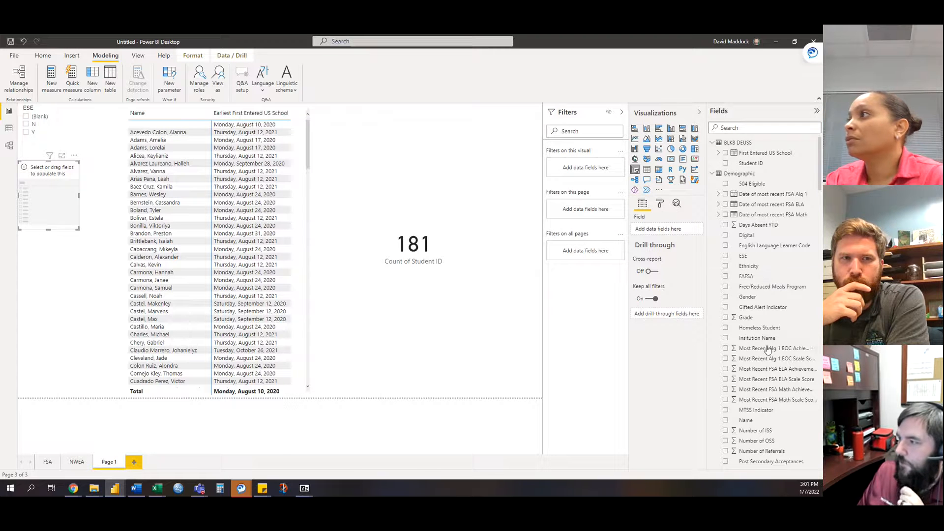
left_click_drag(764, 287, 662, 230)
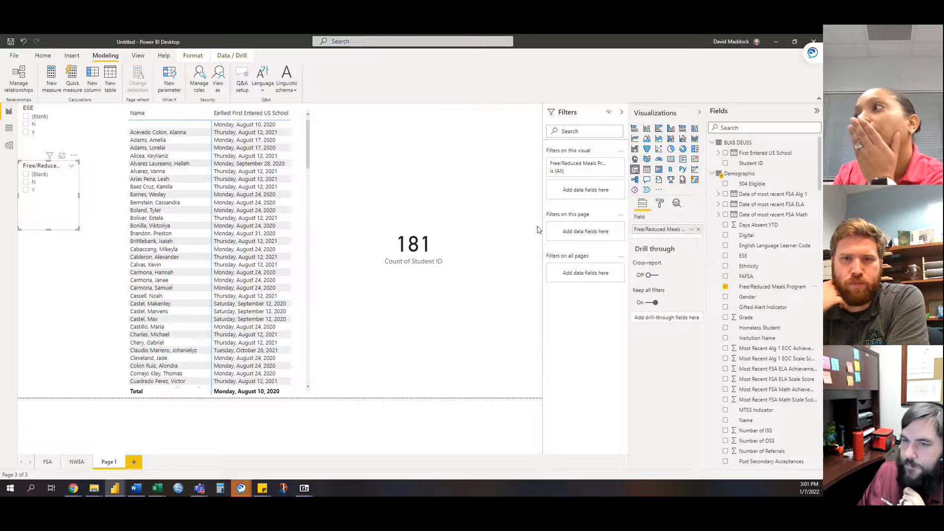
left_click(32, 191)
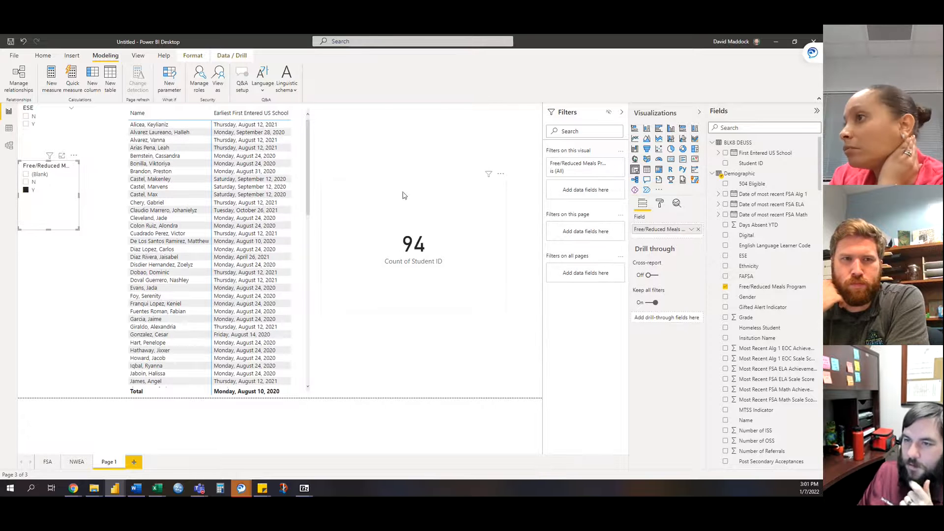
left_click(32, 191)
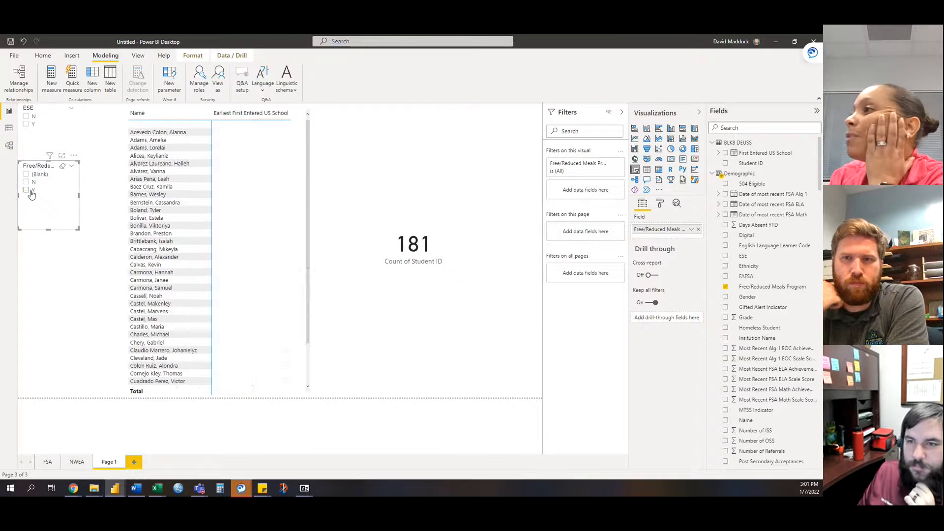
left_click(49, 232)
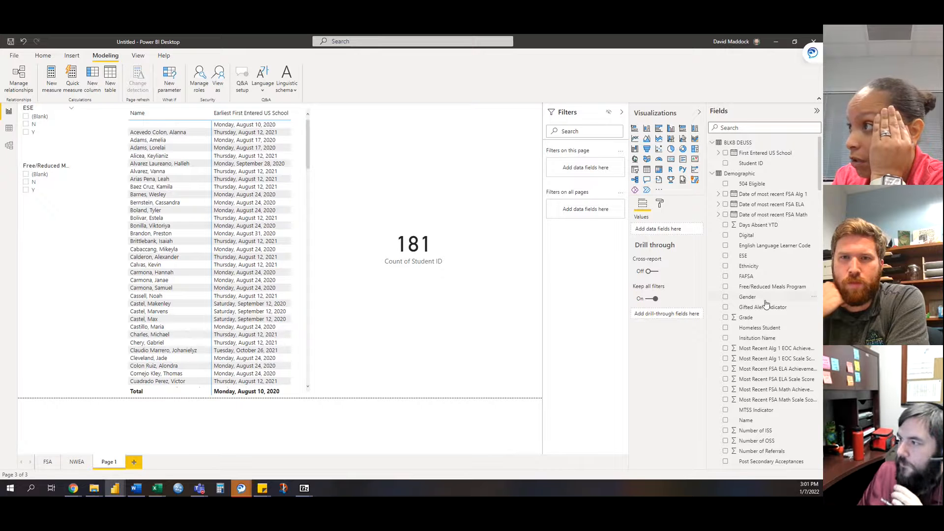
- Insert a third slicer and fill it with the Grade field
left_click(755, 320)
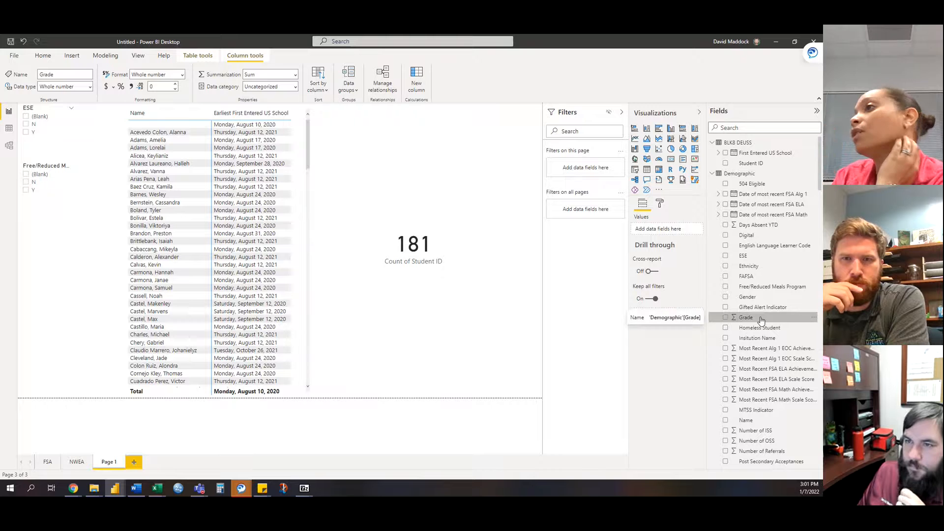
left_click(467, 329)
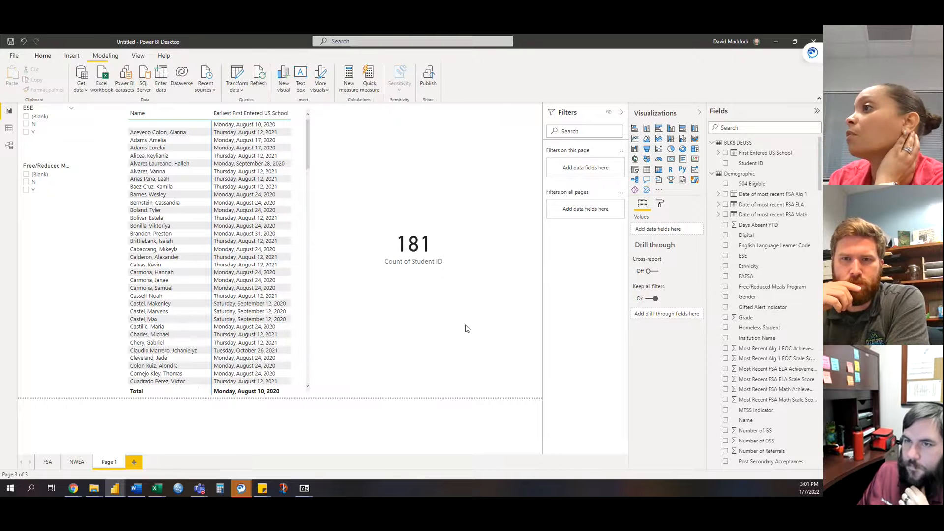
left_click(752, 317)
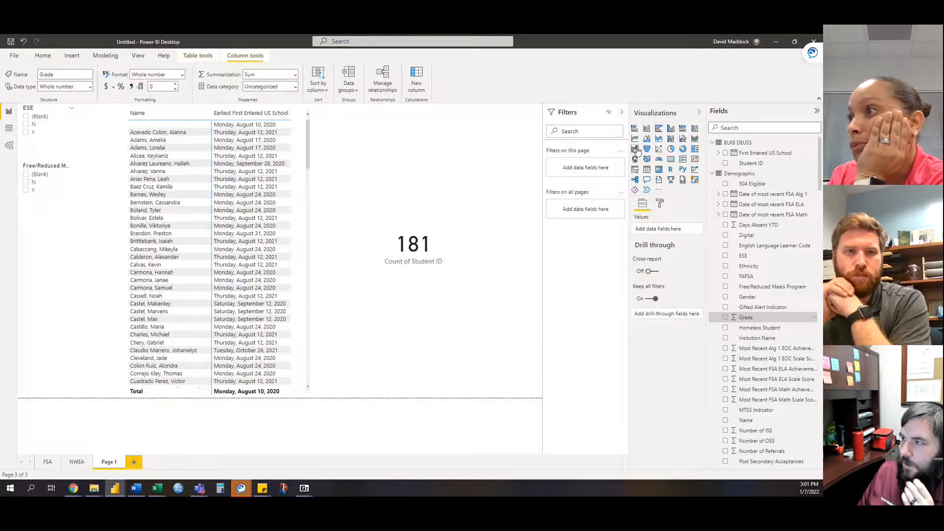
left_click(635, 169)
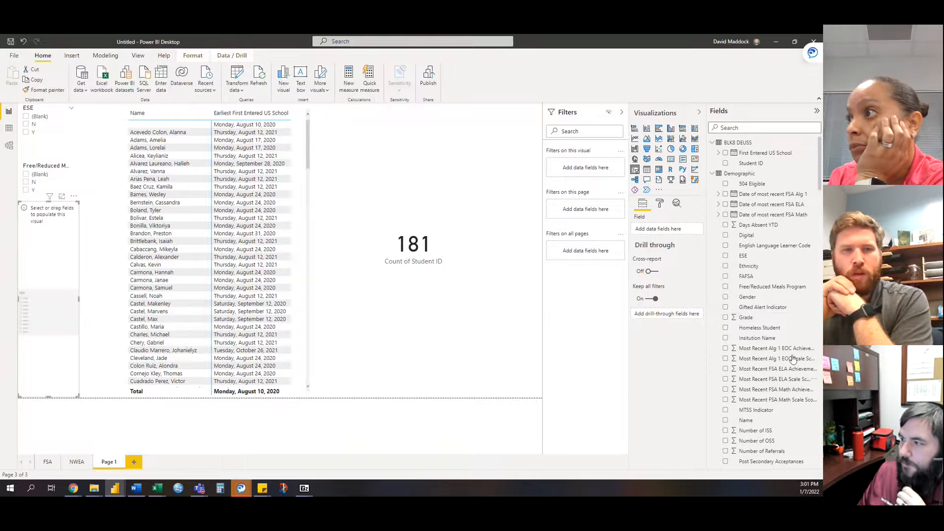
left_click_drag(746, 317, 659, 228)
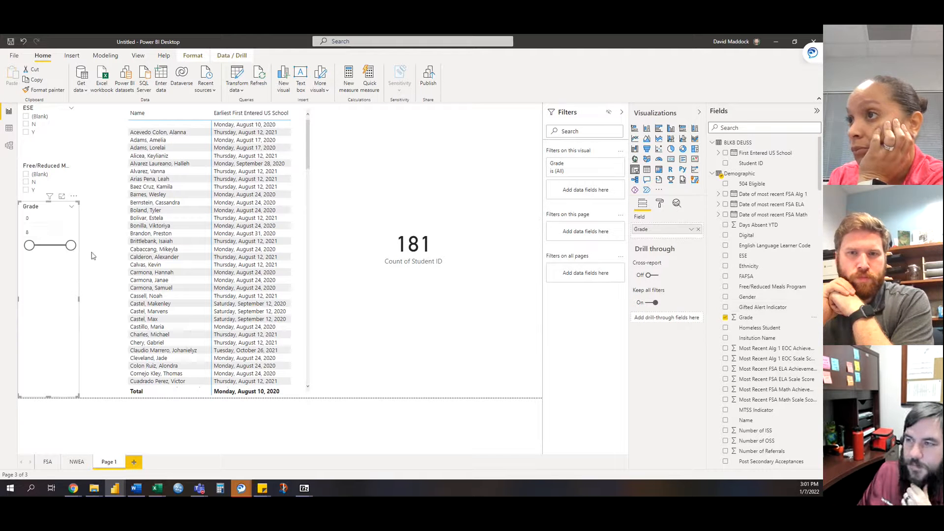
- Switch the Grade slicer style from Between to List and shorten it
left_click(692, 231)
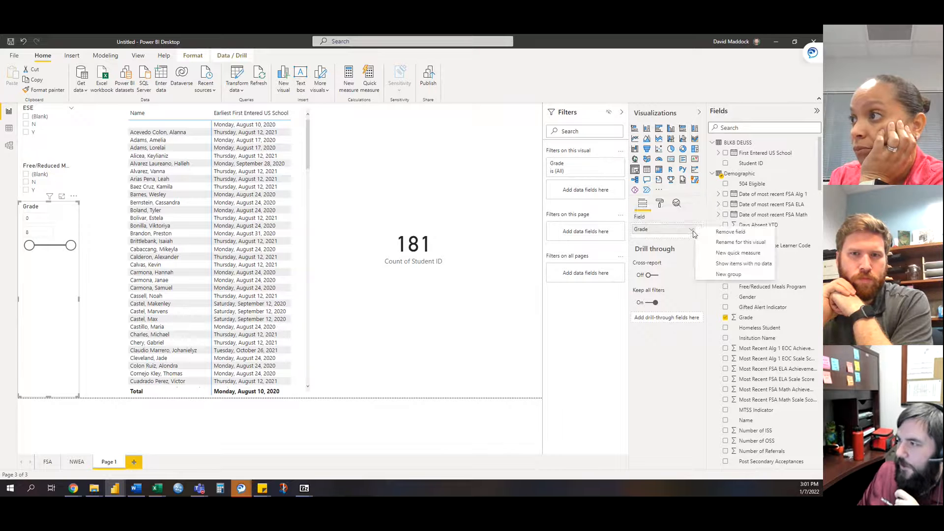
left_click(668, 220)
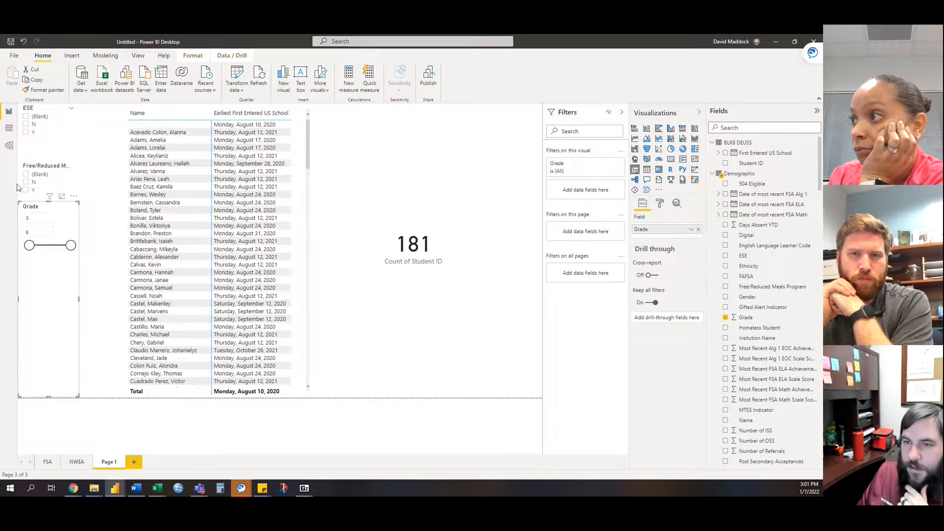
left_click(74, 197)
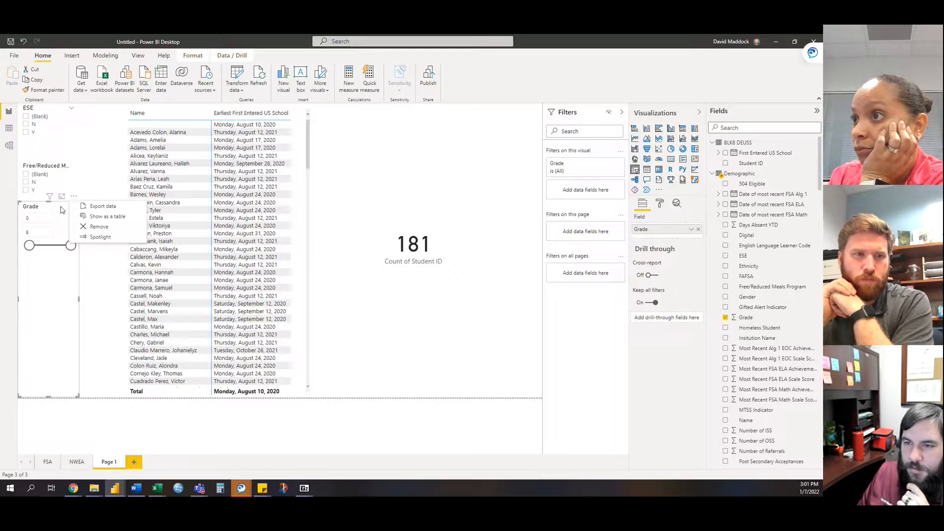
left_click(65, 205)
left_click(74, 206)
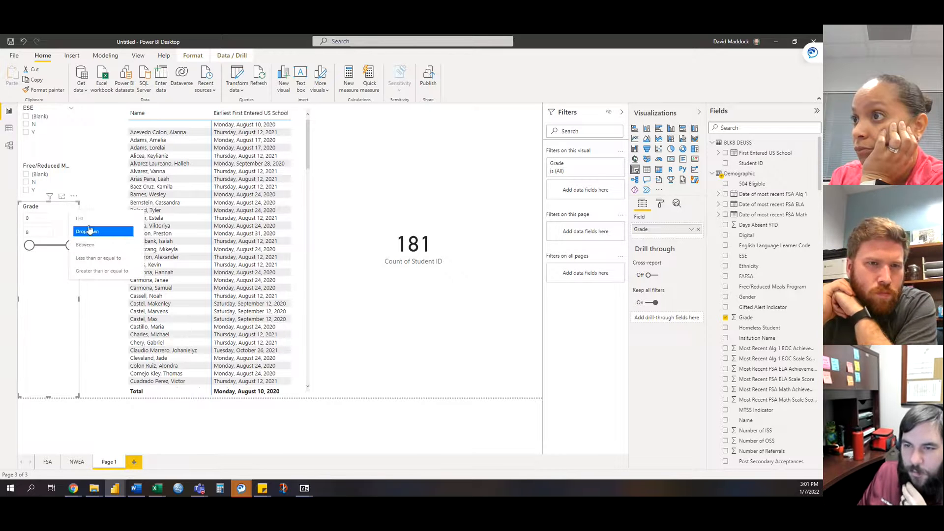
left_click(83, 218)
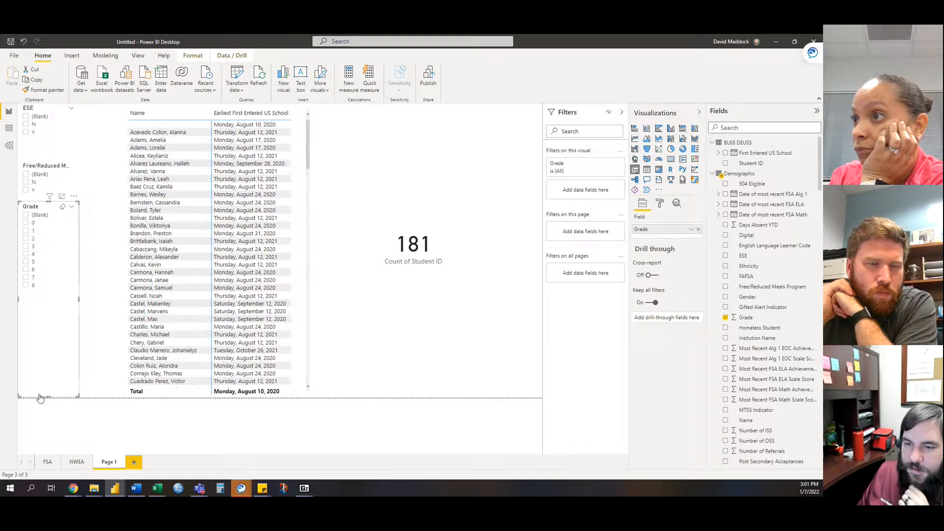
left_click_drag(49, 396, 51, 296)
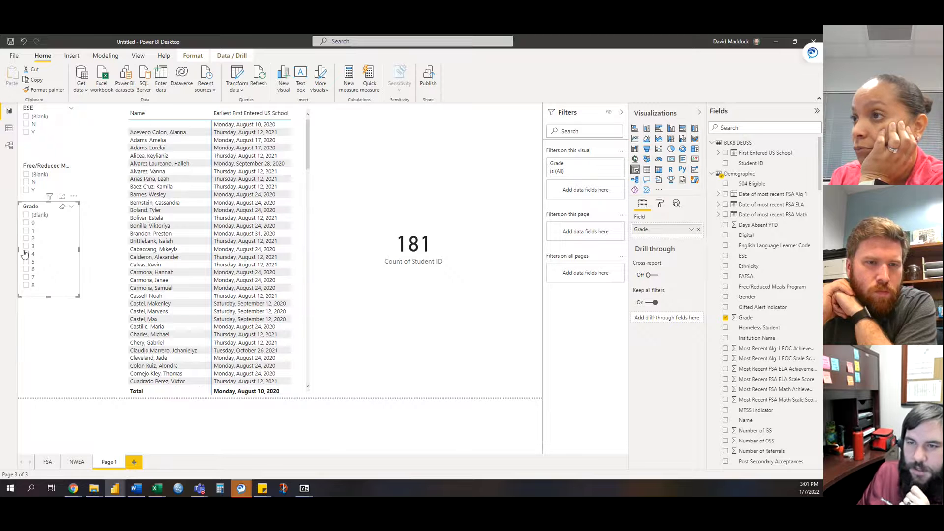
left_click(71, 208)
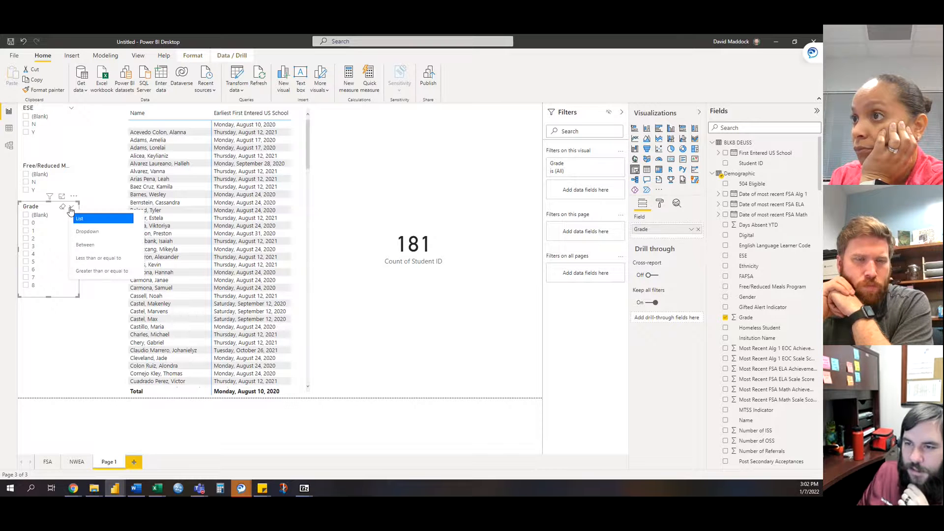
left_click(70, 208)
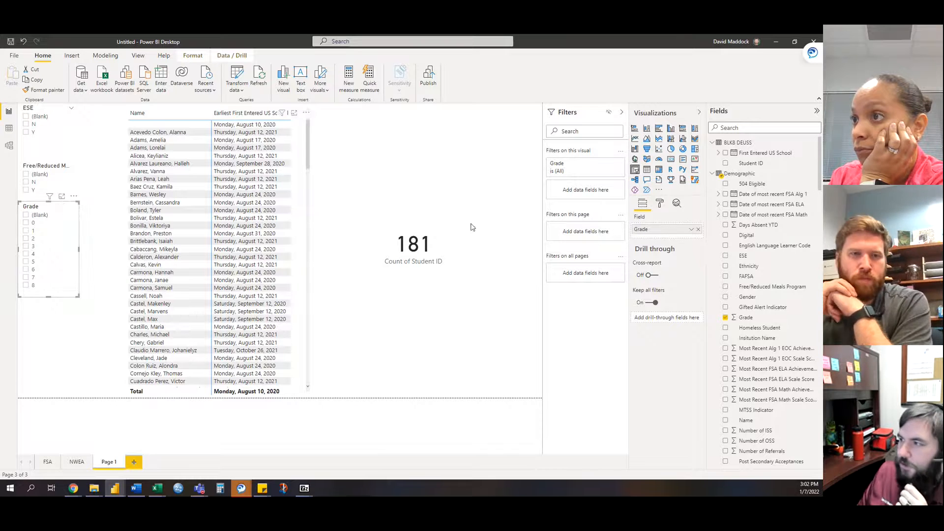
- In the Grade slicer's Selection controls, turn off Multi-select with CTRL and enable Select all
left_click(661, 206)
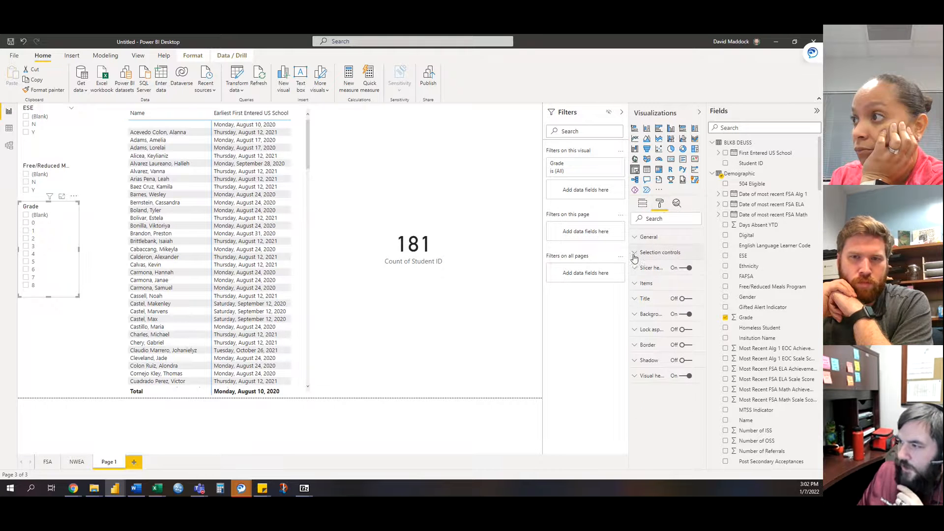
left_click(659, 252)
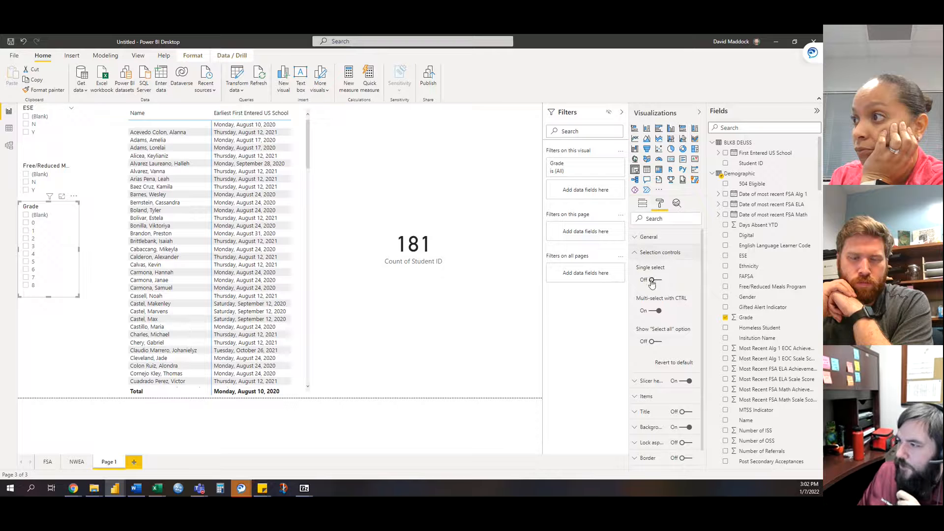
left_click(658, 311)
left_click(657, 342)
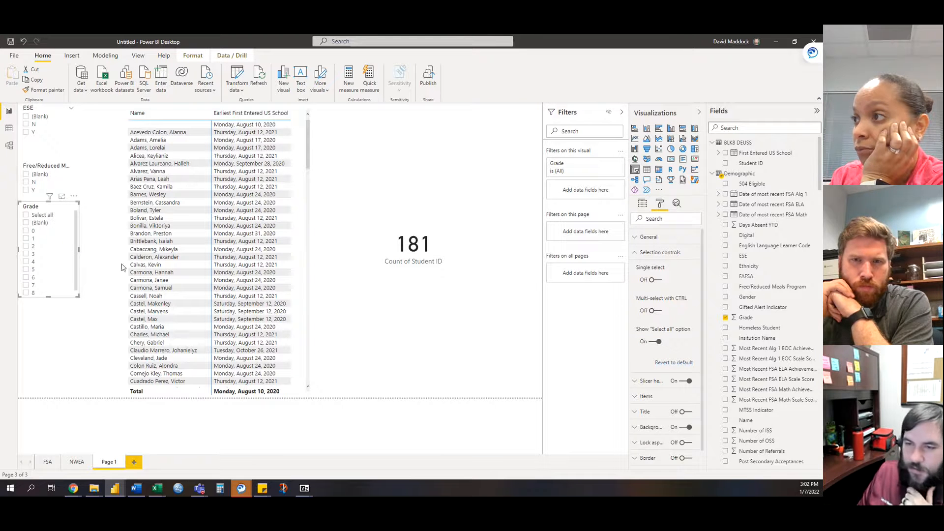
- Tick grades 3 through 8 in the Grade slicer
left_click(26, 254)
left_click(26, 262)
left_click(26, 269)
left_click(26, 277)
left_click(28, 292)
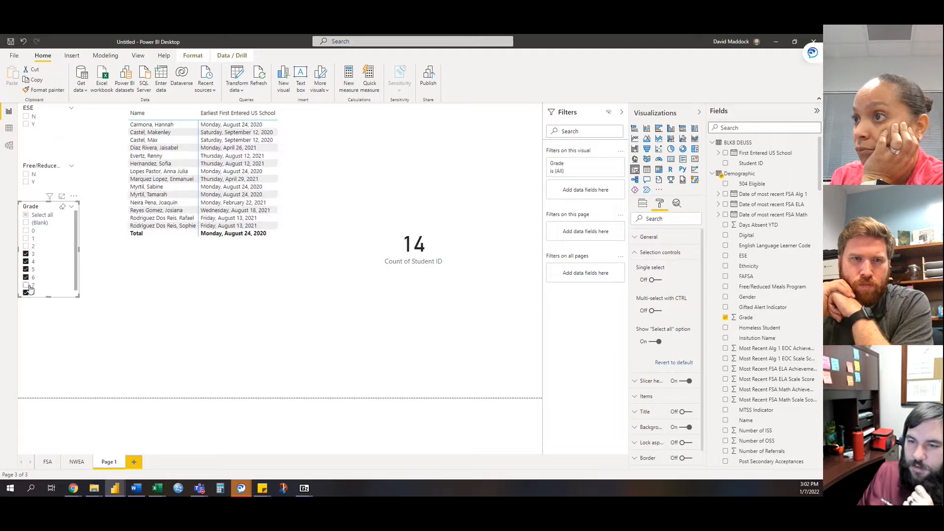
left_click(40, 285)
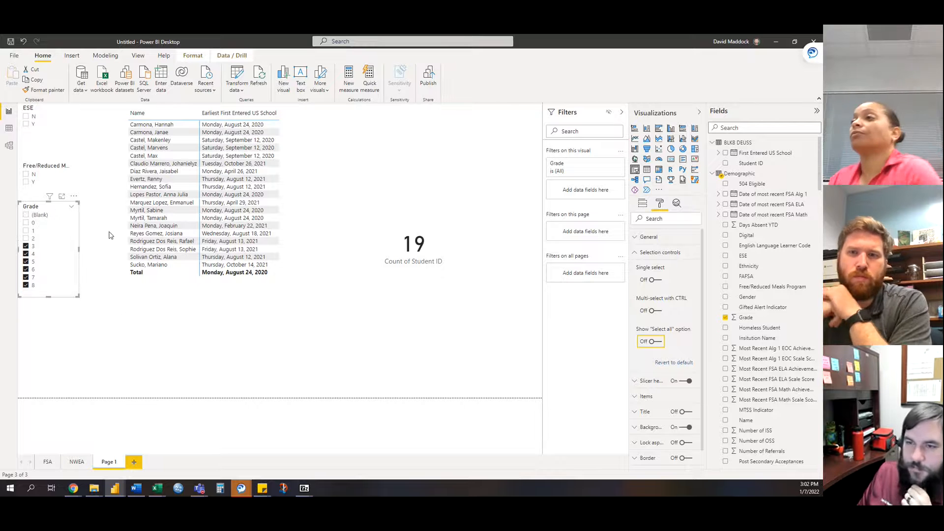
left_click(78, 333)
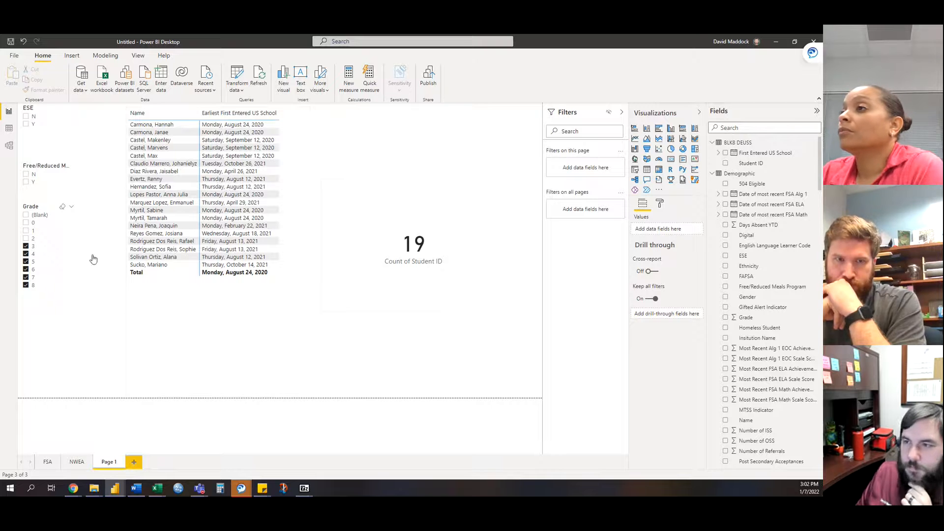
- Try filtering by grades 0 and 1 instead, then clear every grade selection
left_click(26, 223, "ctrl")
left_click(26, 246, "ctrl")
left_click(26, 254, "ctrl")
left_click(26, 262, "ctrl")
left_click(26, 269, "ctrl")
left_click(27, 277, "ctrl")
left_click(26, 285, "ctrl")
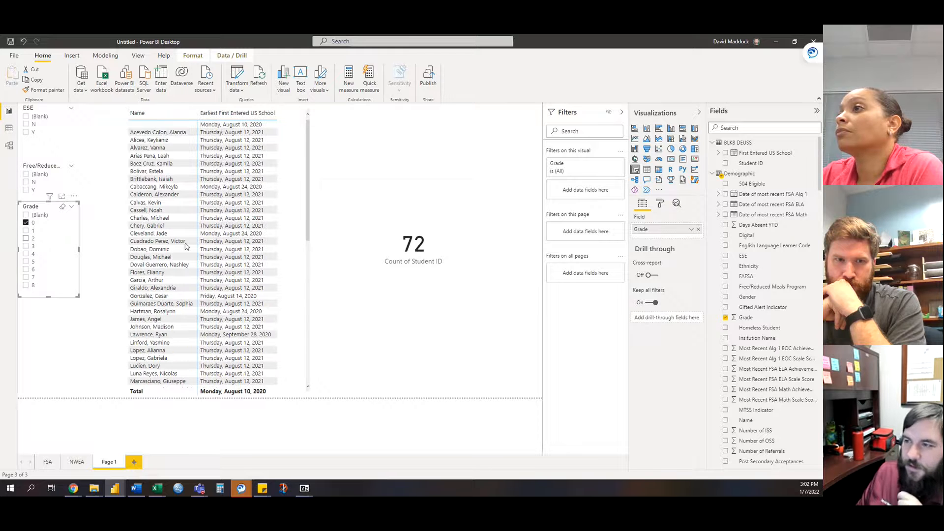
left_click(26, 230, "ctrl")
left_click(26, 222, "ctrl")
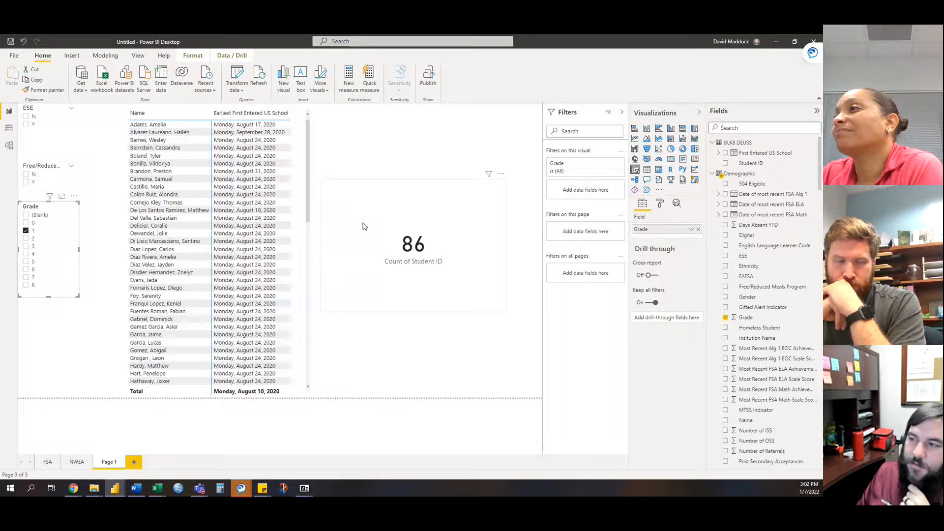
left_click(26, 223, "ctrl")
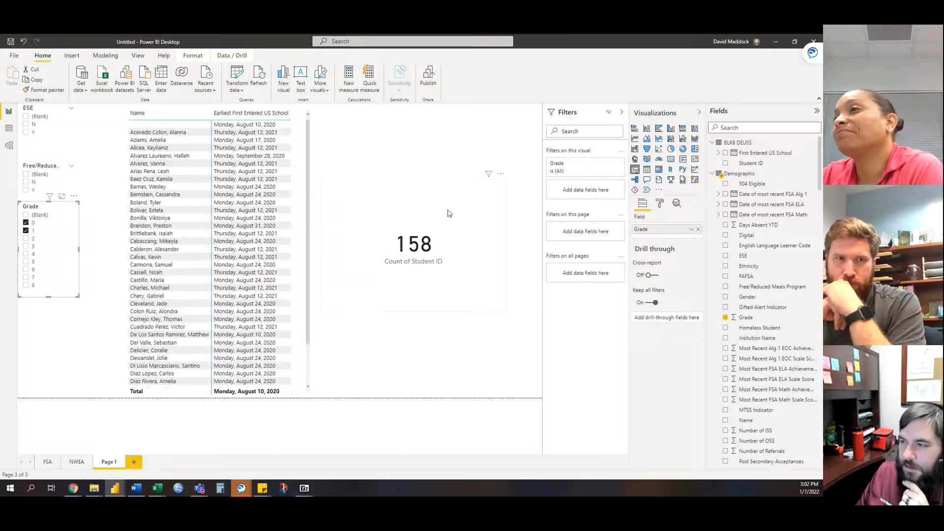
left_click(27, 223, "ctrl")
left_click(26, 231, "ctrl")
- Re-tick grades 3, 4, 5, 6, 7 and 8, leaving 19 students
left_click(26, 246, "ctrl")
left_click(26, 254, "ctrl")
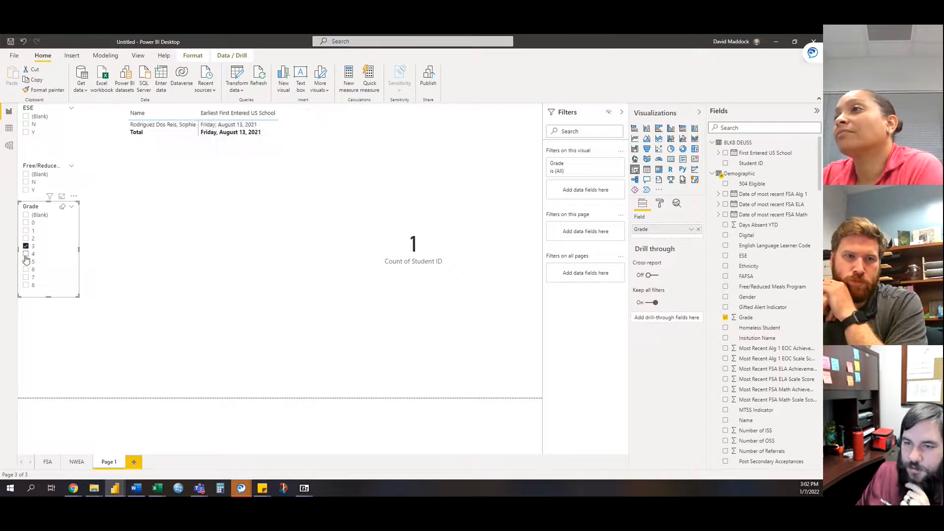
left_click(26, 262, "ctrl")
left_click(26, 270, "ctrl")
left_click(26, 277, "ctrl")
left_click(26, 285, "ctrl")
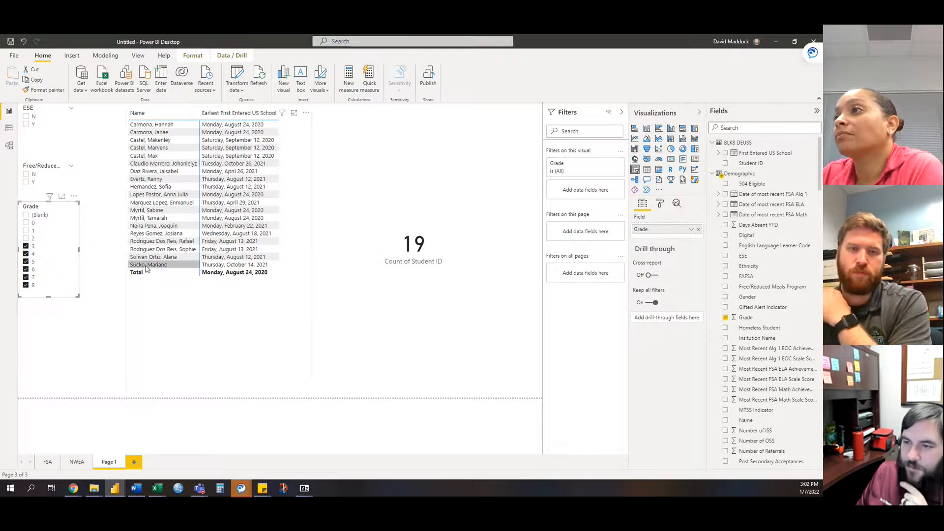
left_click(229, 299)
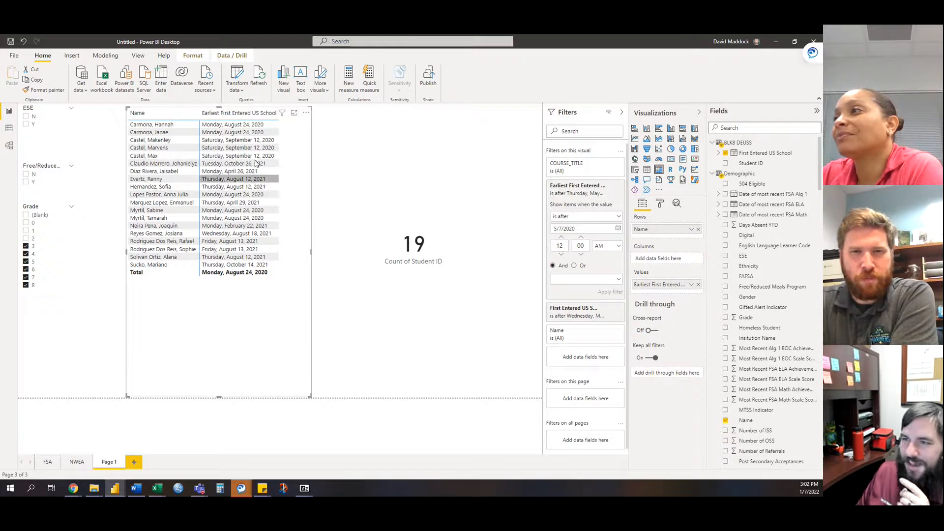
- Turn off Row subtotals in the student table, then switch to the BLK8 Data Shard workbook in Excel
left_click(660, 203)
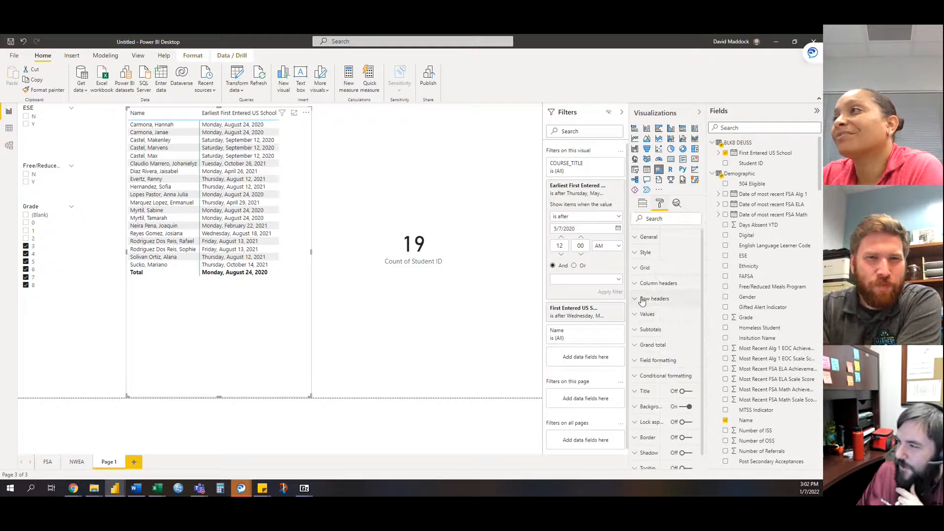
left_click(635, 330)
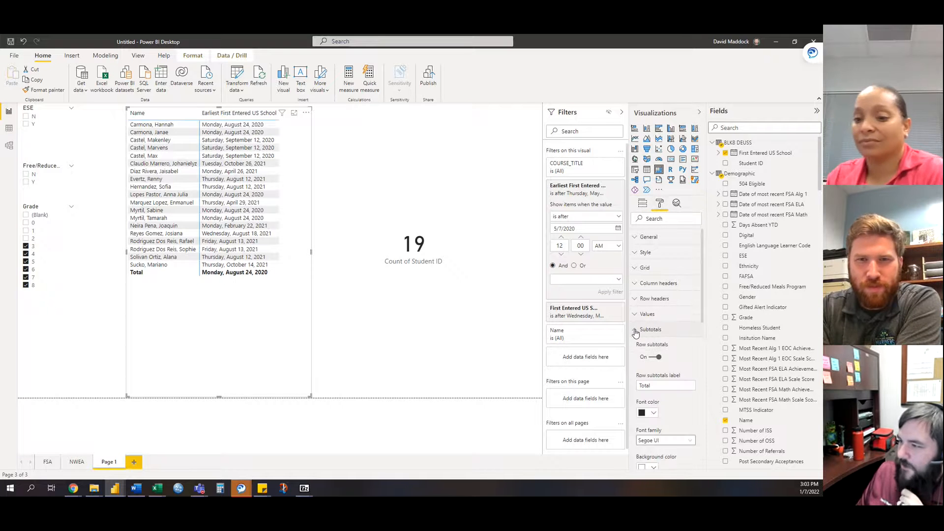
left_click(658, 358)
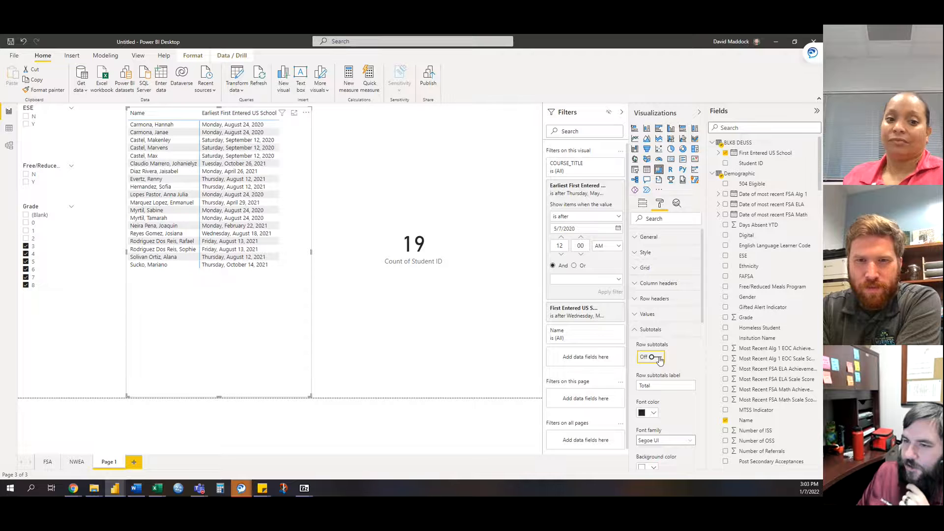
left_click(635, 330)
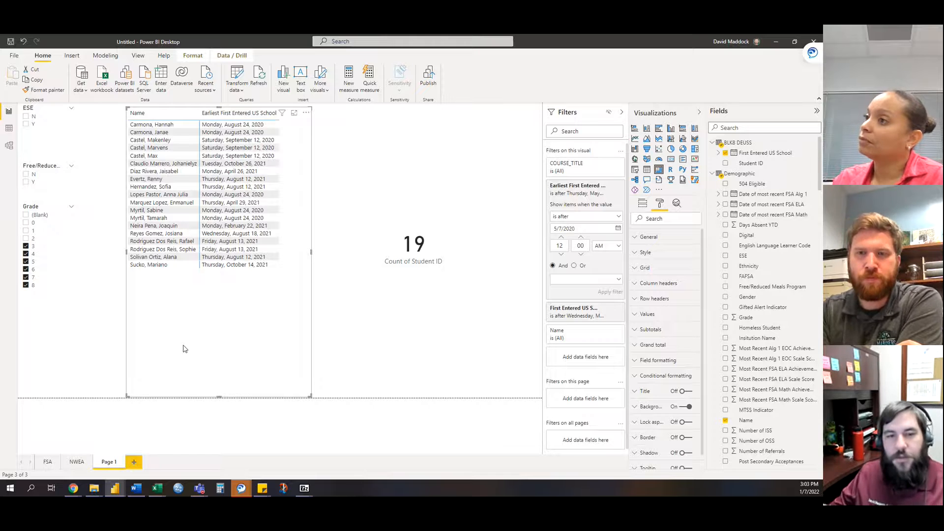
mouse_move(161, 488)
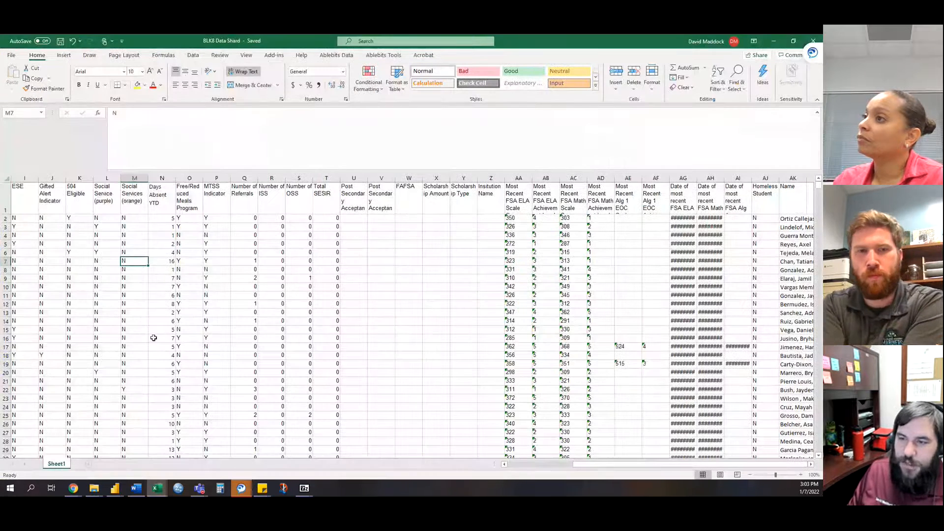
left_click(108, 312)
left_click_drag(604, 465, 522, 465)
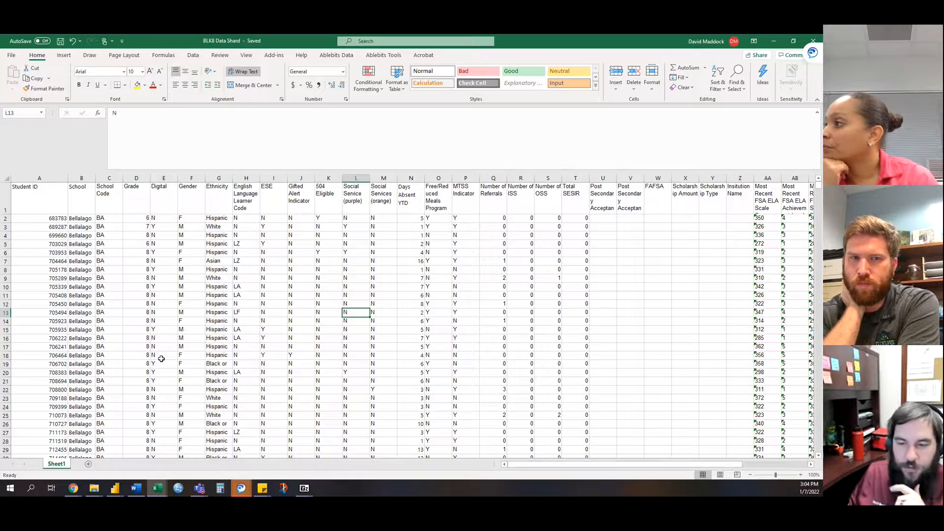
- Browse the NWEA workbook's rows, checking the term column and district name cells
mouse_move(165, 487)
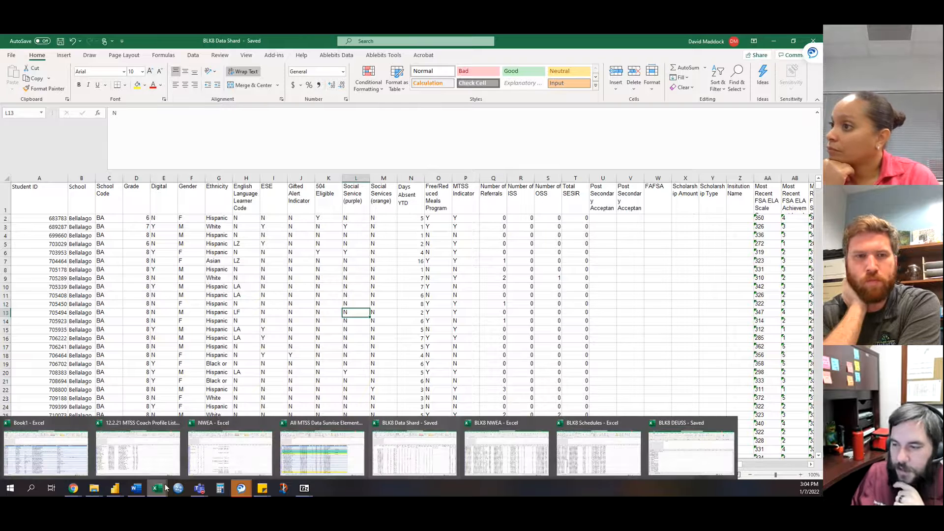
left_click(201, 466)
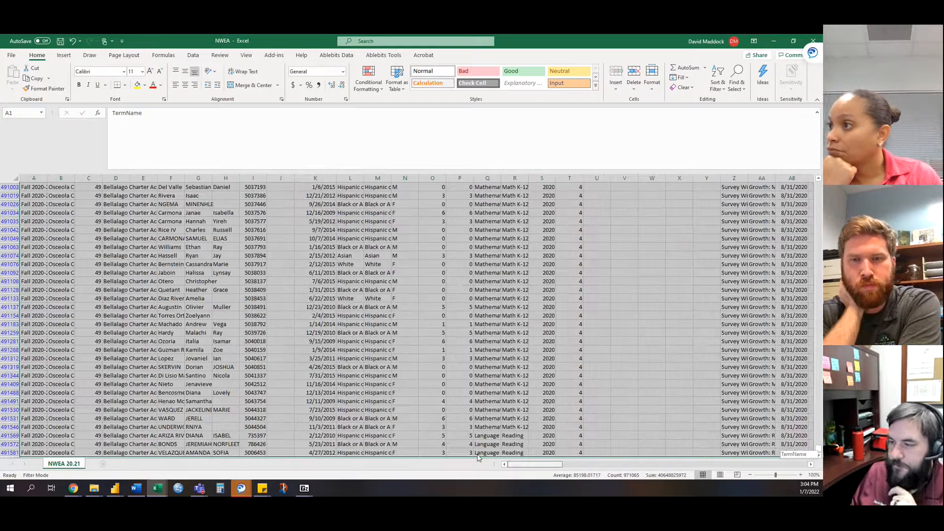
left_click(450, 375)
left_click_drag(819, 124, 819, 123)
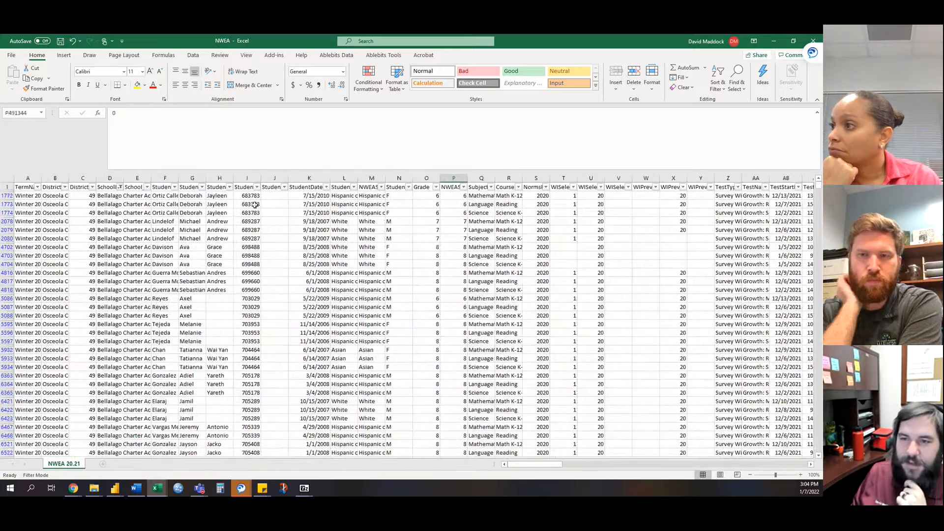
left_click(35, 205)
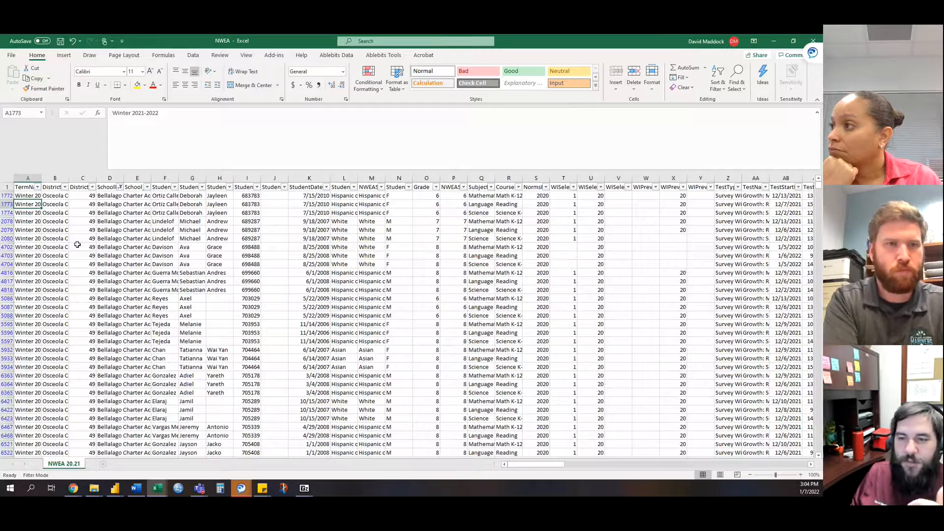
left_click(63, 272)
mouse_move(818, 185)
left_mouse_down()
mouse_move(810, 257)
mouse_move(817, 455)
mouse_move(813, 172)
left_mouse_up()
- Return to the BLK8 Data Shard workbook, then bring the untitled Power BI report forward
left_click(774, 40)
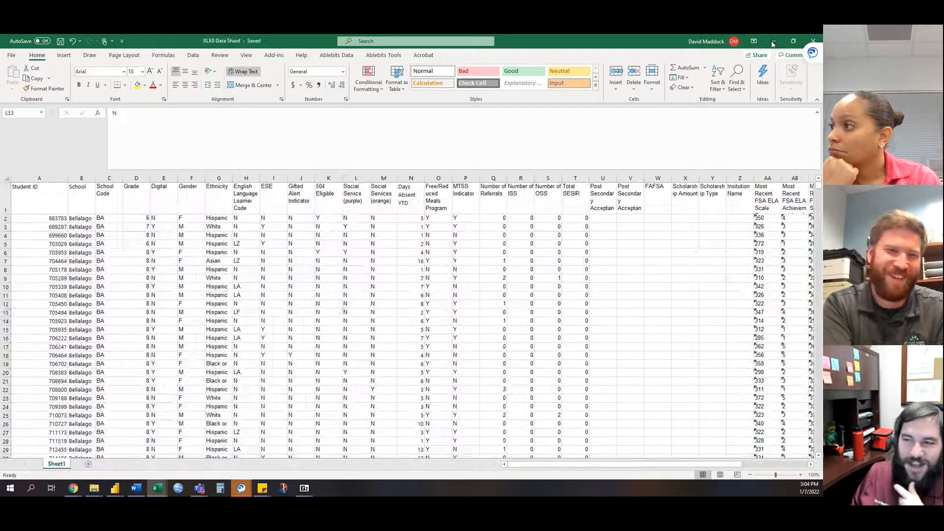
left_click(191, 304)
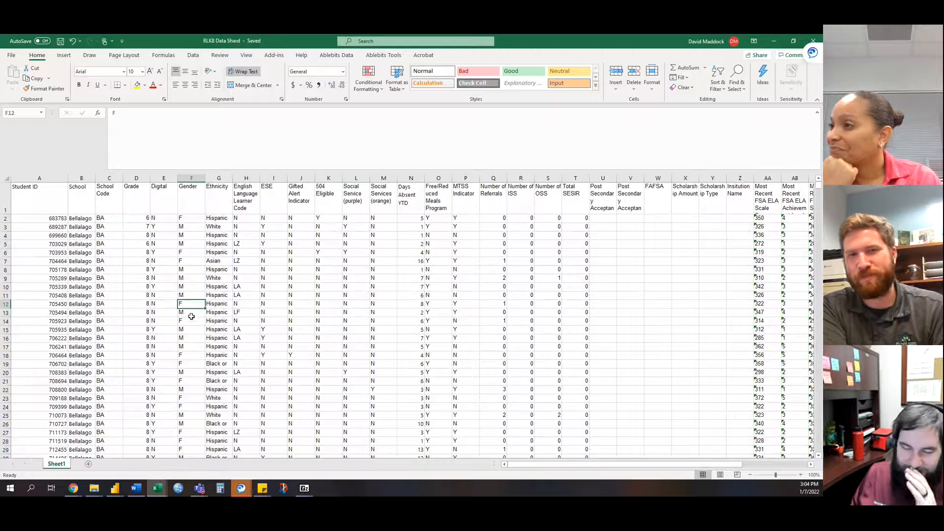
mouse_move(235, 487)
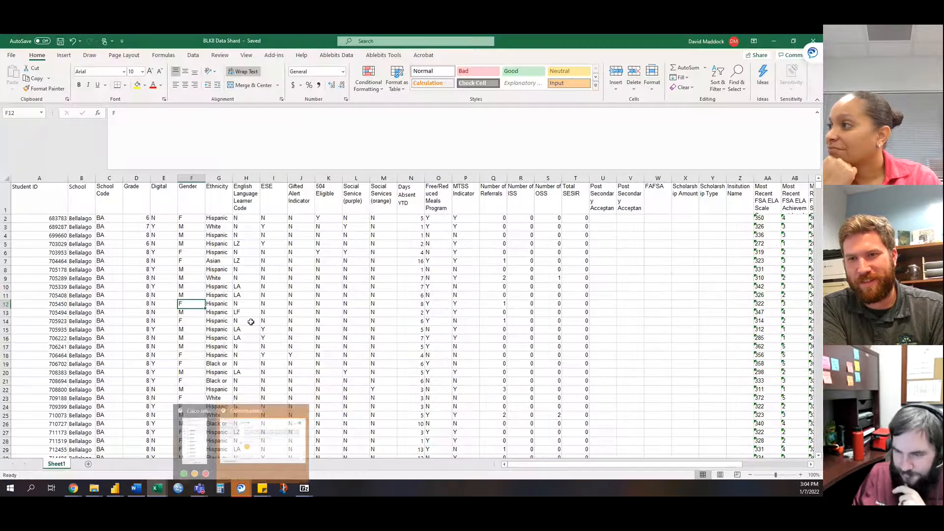
left_click(166, 487)
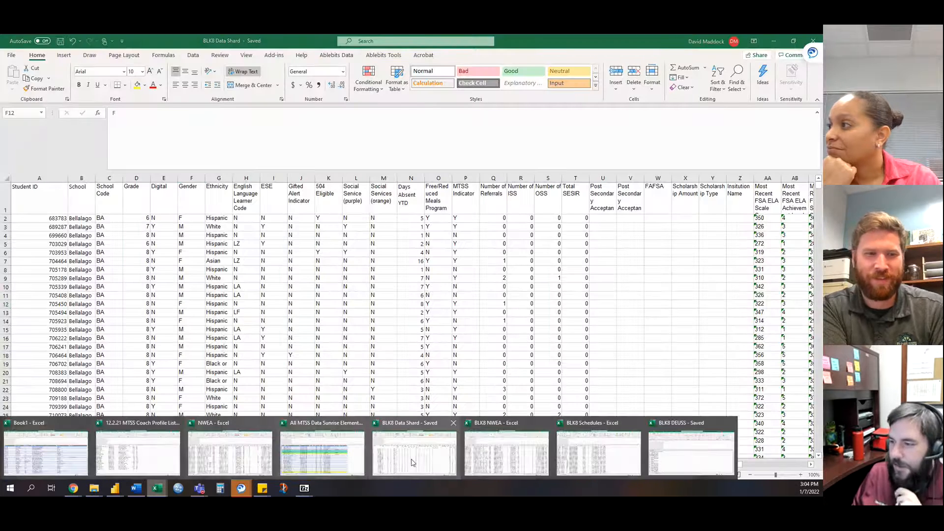
mouse_move(115, 486)
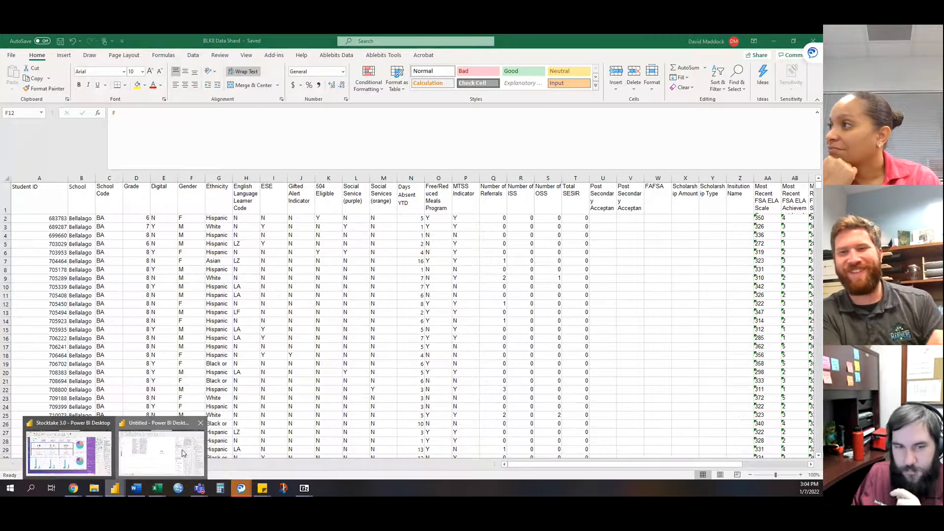
left_click(183, 449)
left_click(375, 334)
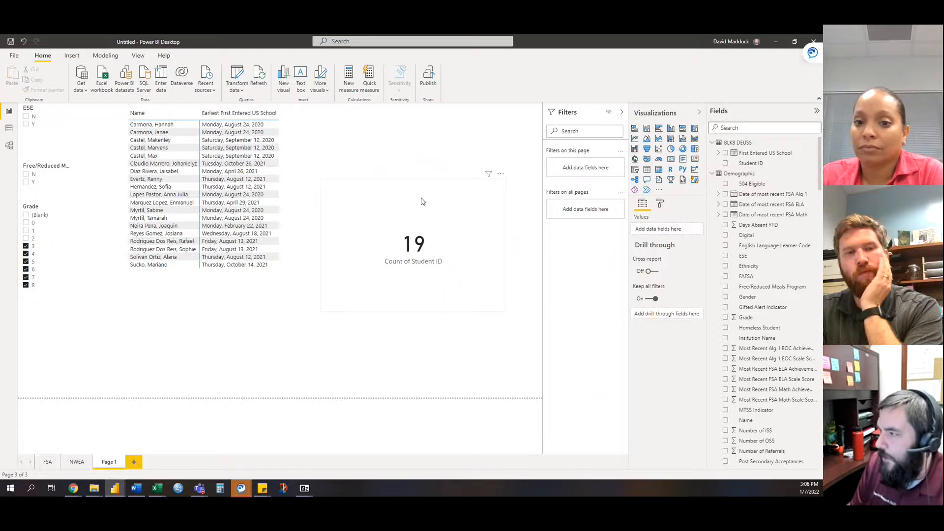
scroll(723, 314, "down", 3)
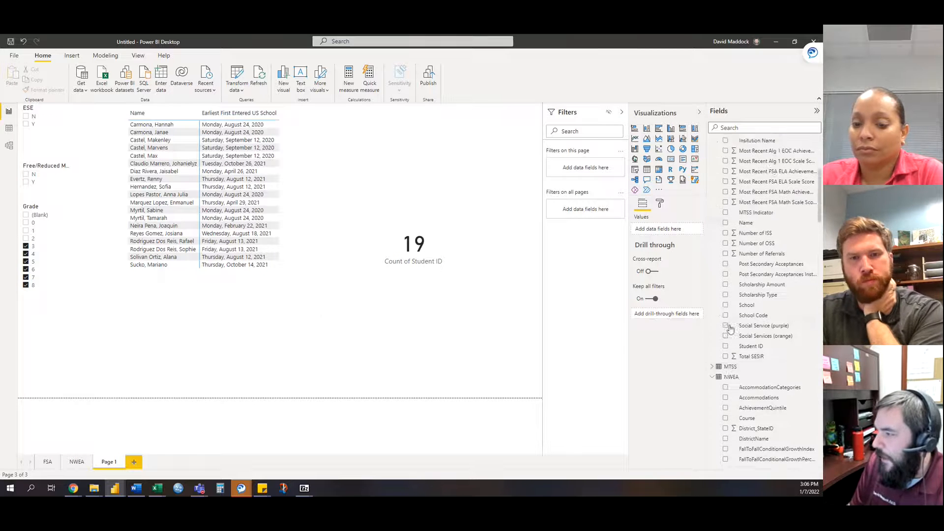
scroll(731, 329, "down", 3)
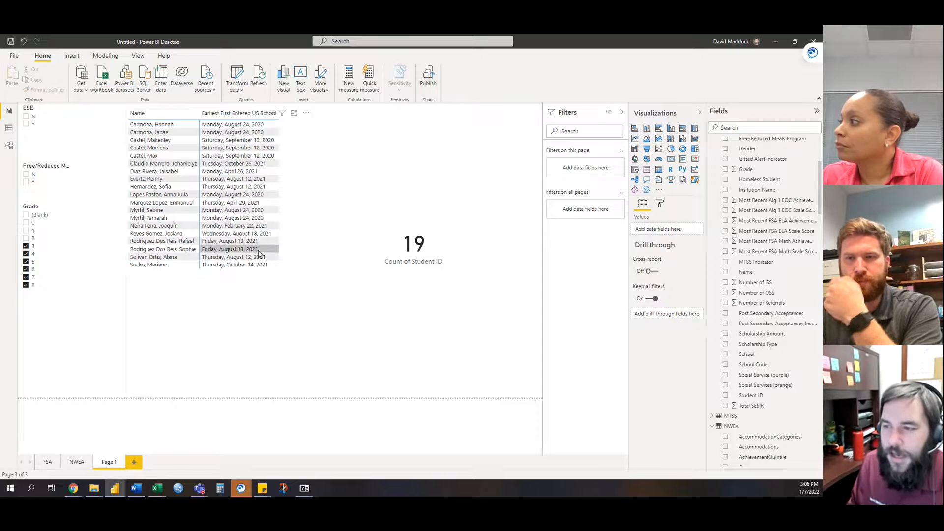
- Go to the FSA page and move the Ethnicity slicer further right
left_click(71, 466)
left_click(47, 463)
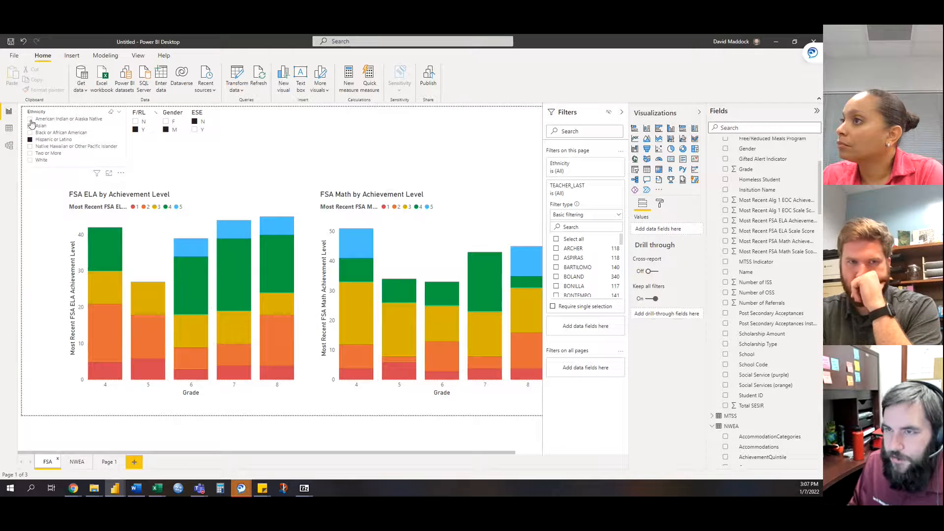
left_click(50, 112)
left_click_drag(84, 111, 269, 80)
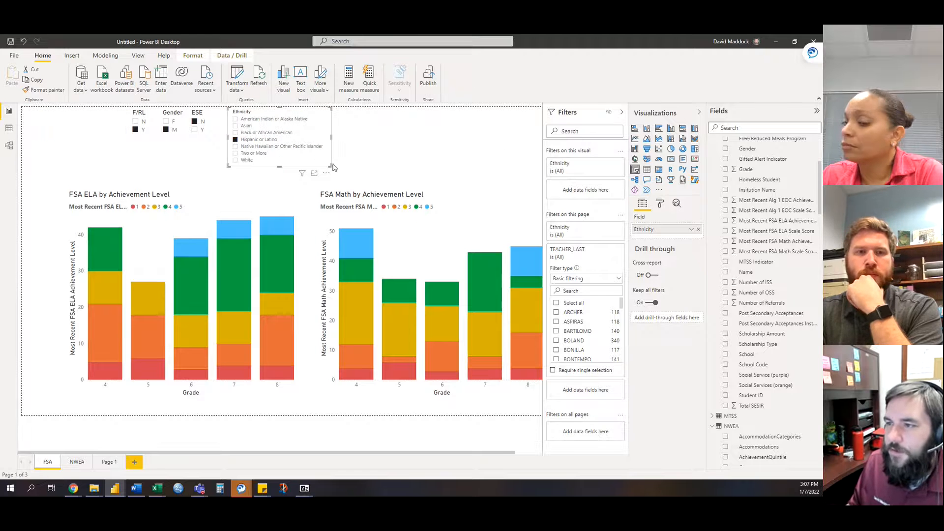
- Clear the Hispanic or Latino, ESE N, Gender M and F/RL Y slicer selections
left_click(238, 140)
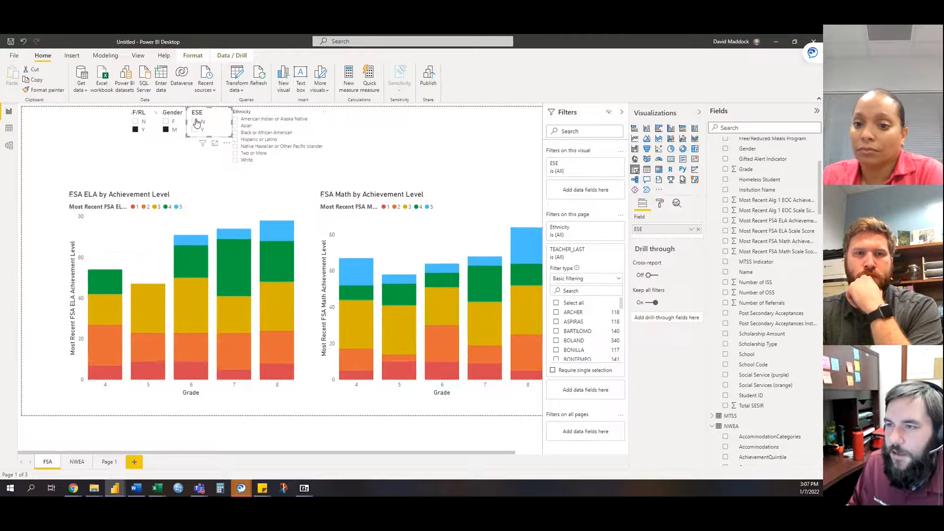
left_click(195, 121)
left_click(166, 130)
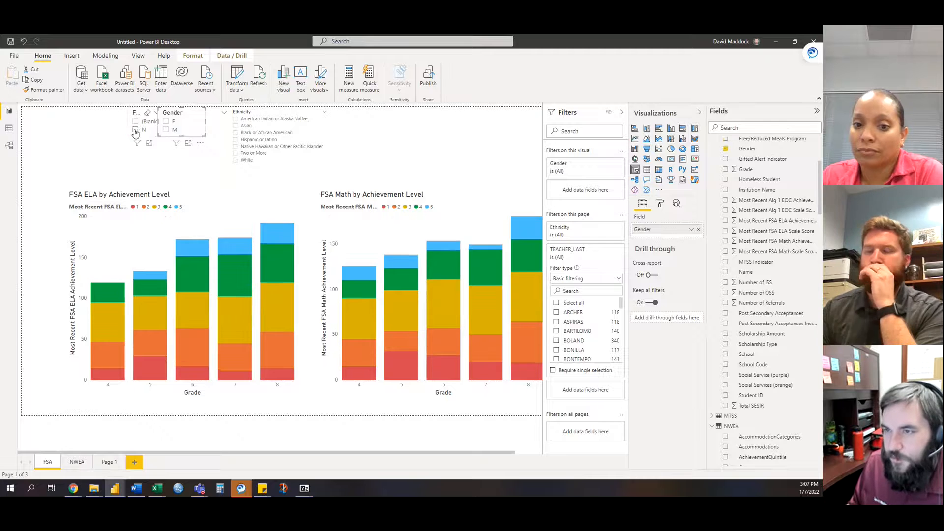
left_click(136, 130)
left_click(137, 130)
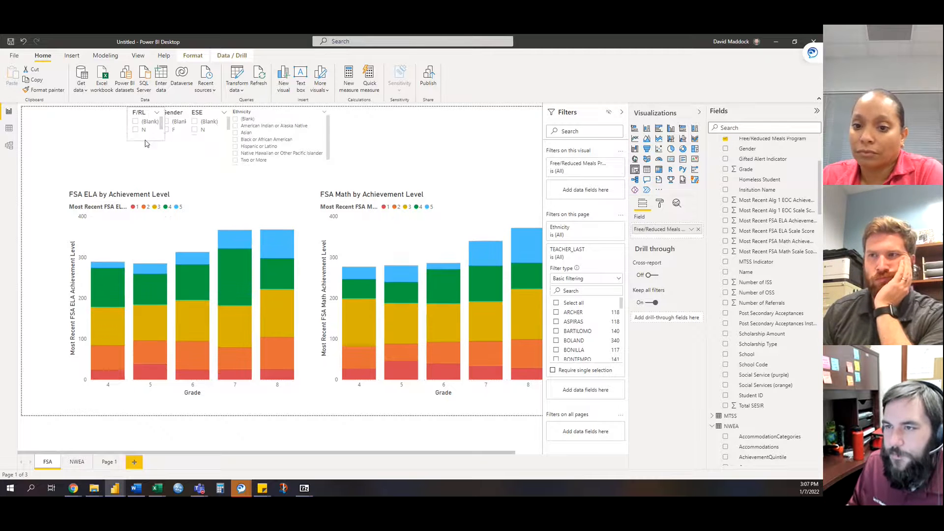
- Check M in the Gender slicer so both charts show only male students
left_click(174, 140)
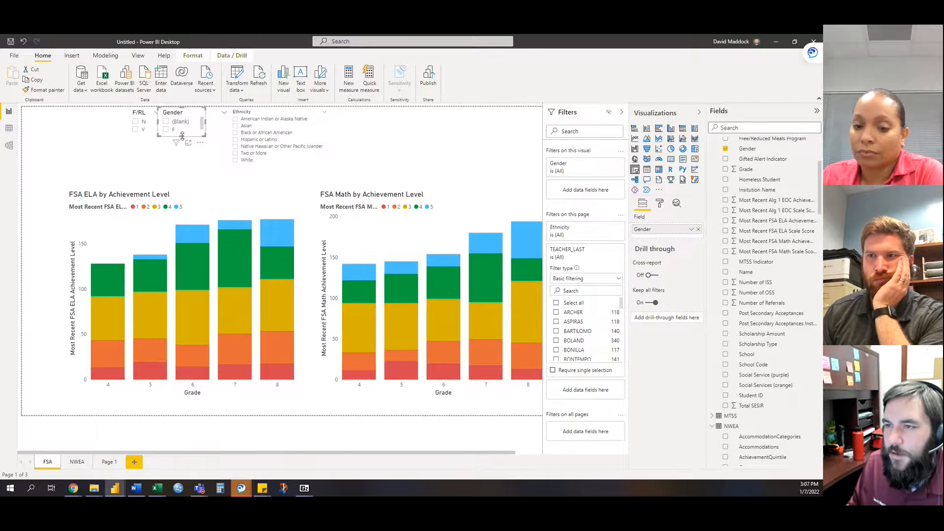
left_click(171, 163)
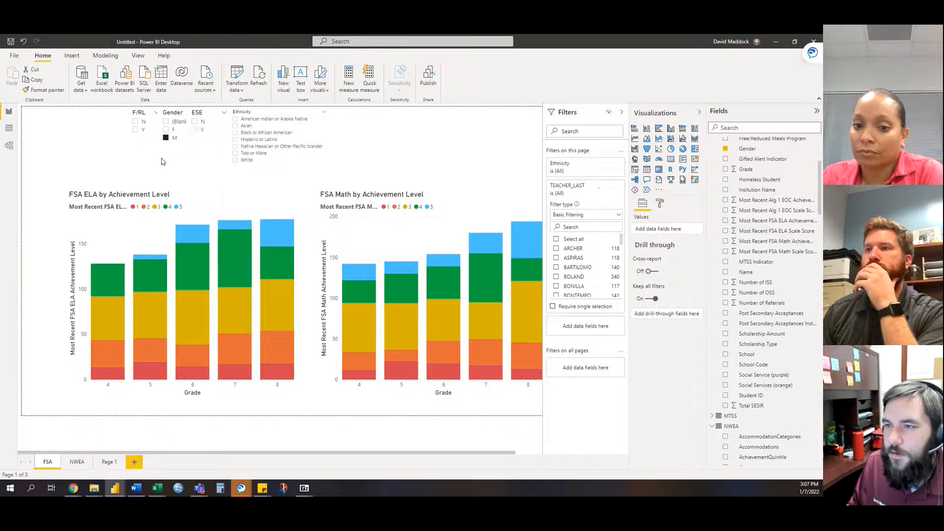
left_click(215, 139)
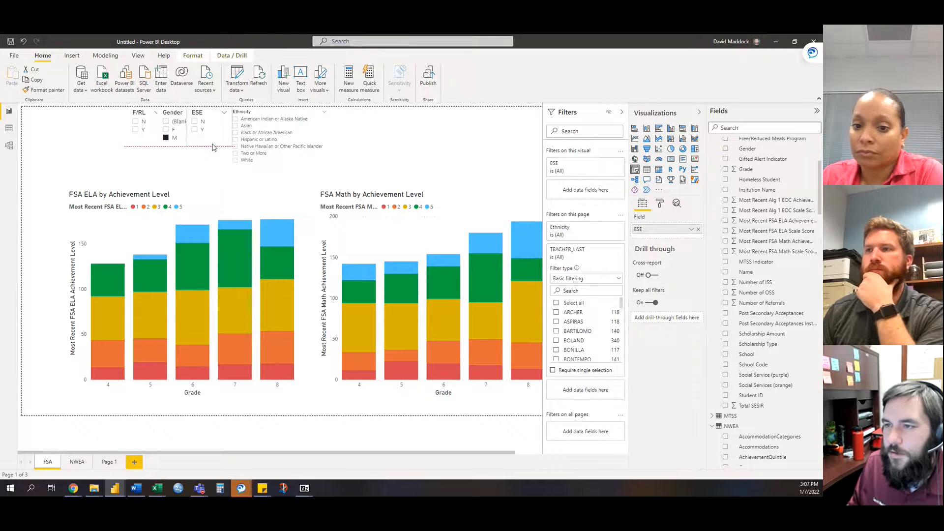
left_click(173, 165)
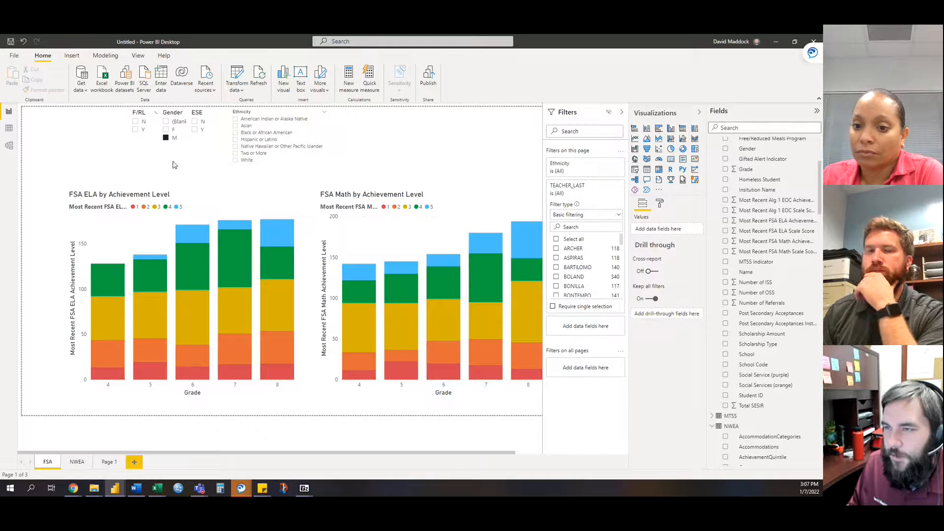
left_click(206, 115)
left_click(295, 114)
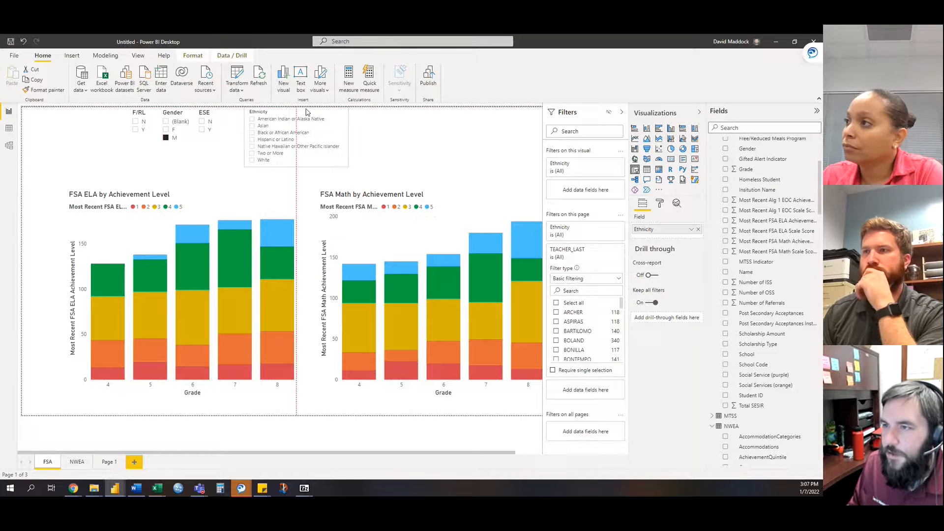
left_click(399, 128)
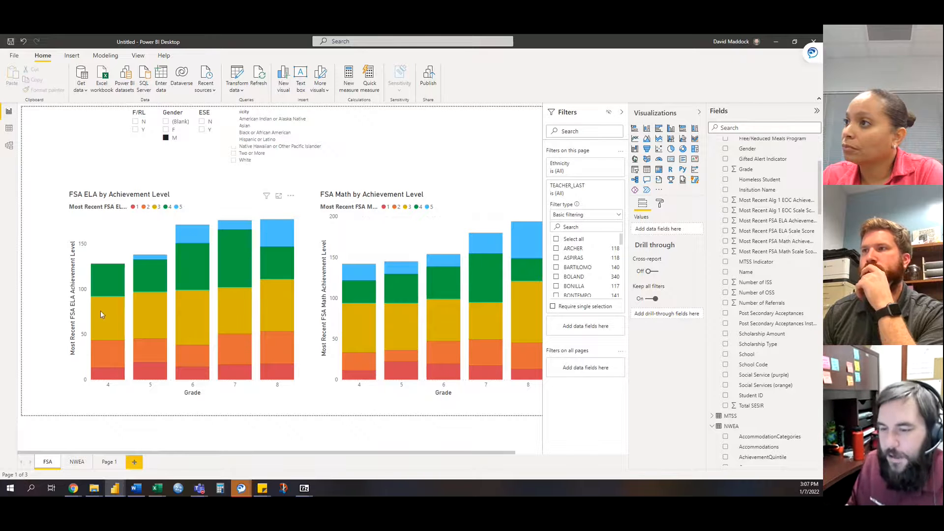
mouse_move(92, 487)
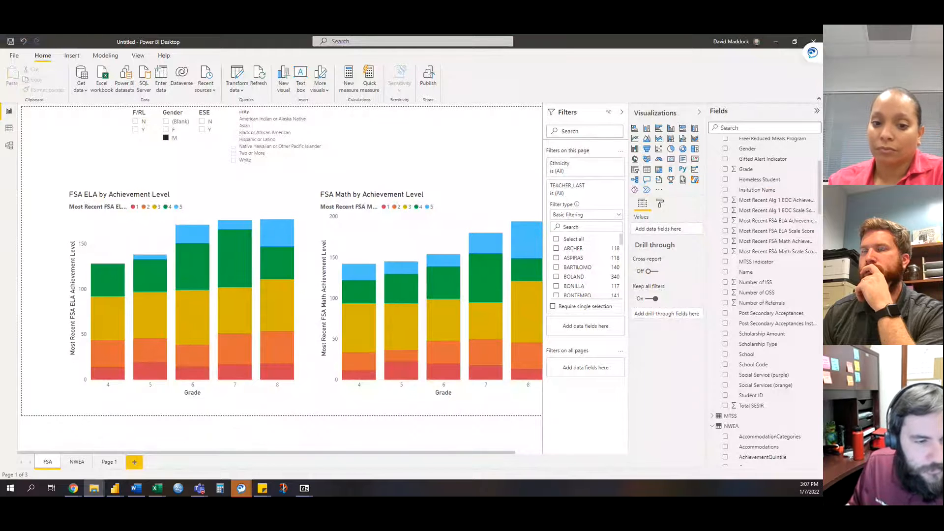
- Browse the HS Baseline and Goal sheet's school rows and school codes
left_click(157, 488)
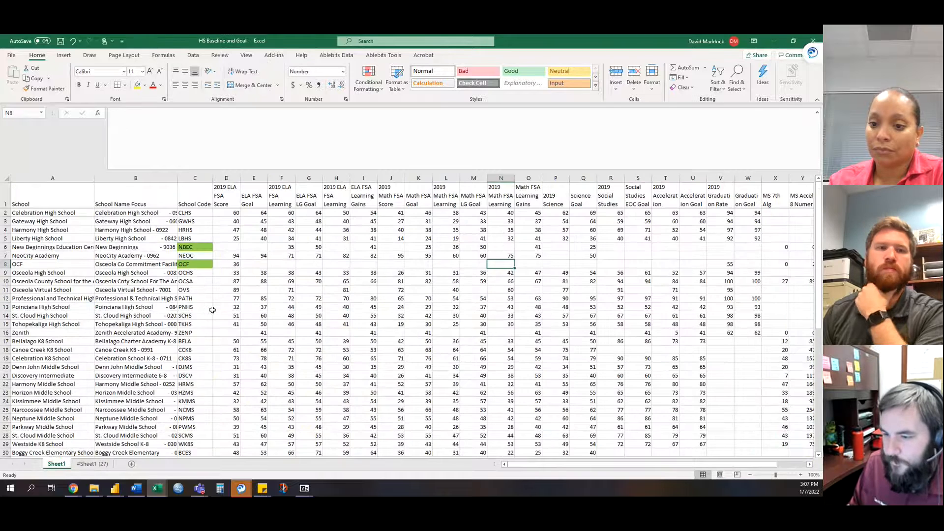
left_click(94, 464)
left_click(198, 295)
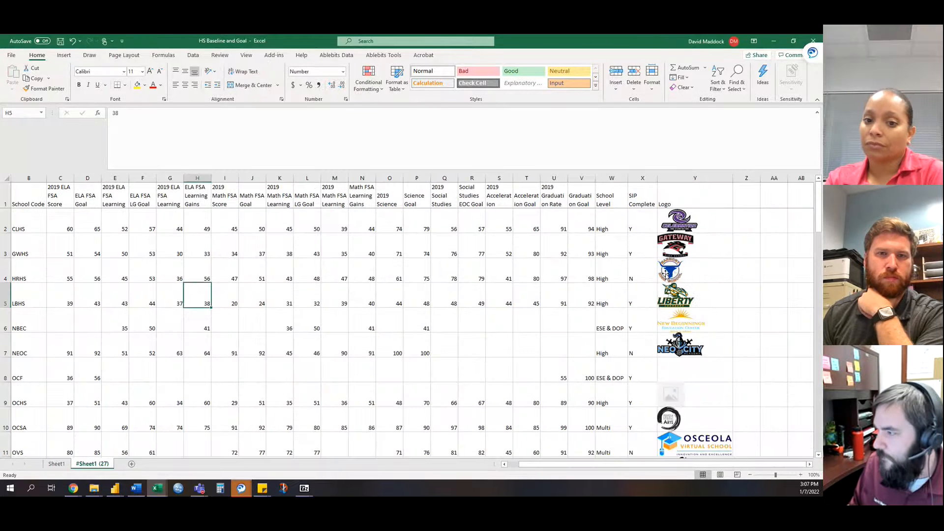
scroll(663, 311, "down", 7)
left_click(544, 320)
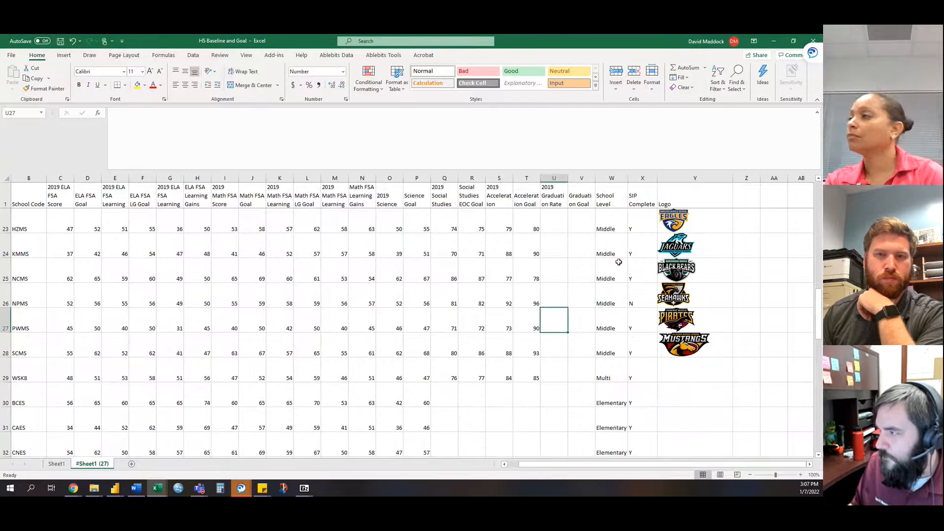
scroll(640, 275, "down", 2)
scroll(678, 293, "up", 7)
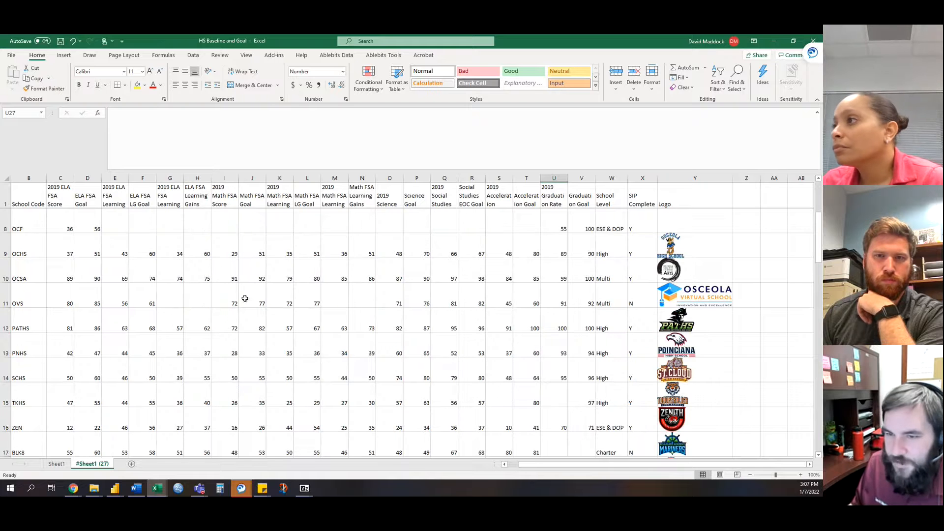
scroll(244, 302, "up", 2)
scroll(72, 262, "down", 8)
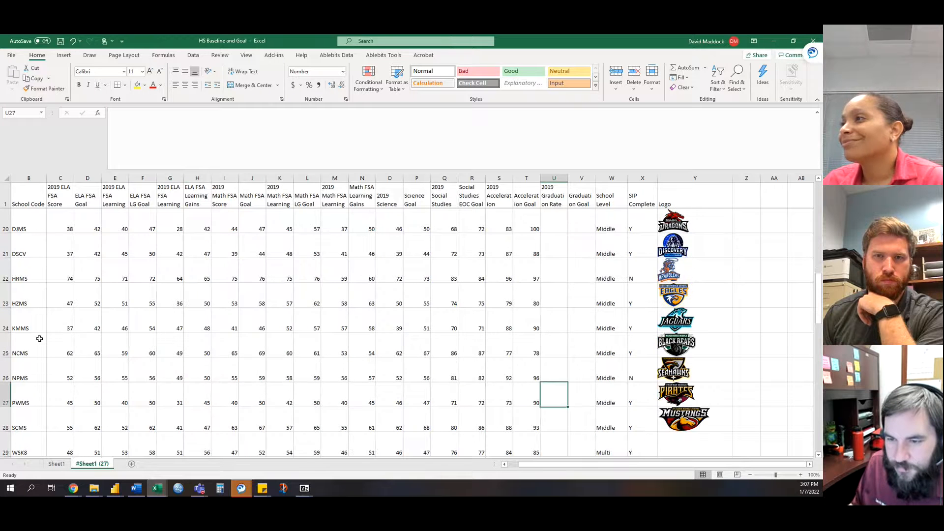
left_click(29, 353)
scroll(32, 376, "down", 10)
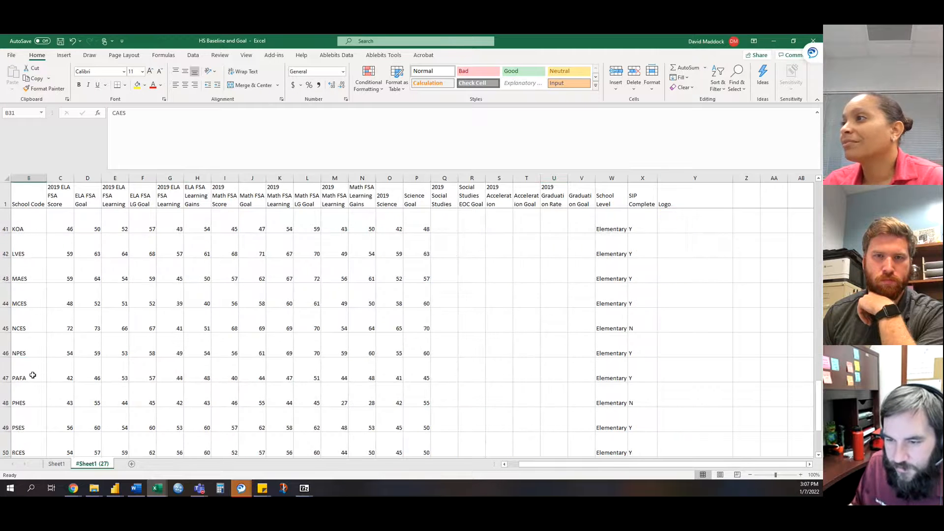
scroll(34, 371, "up", 18)
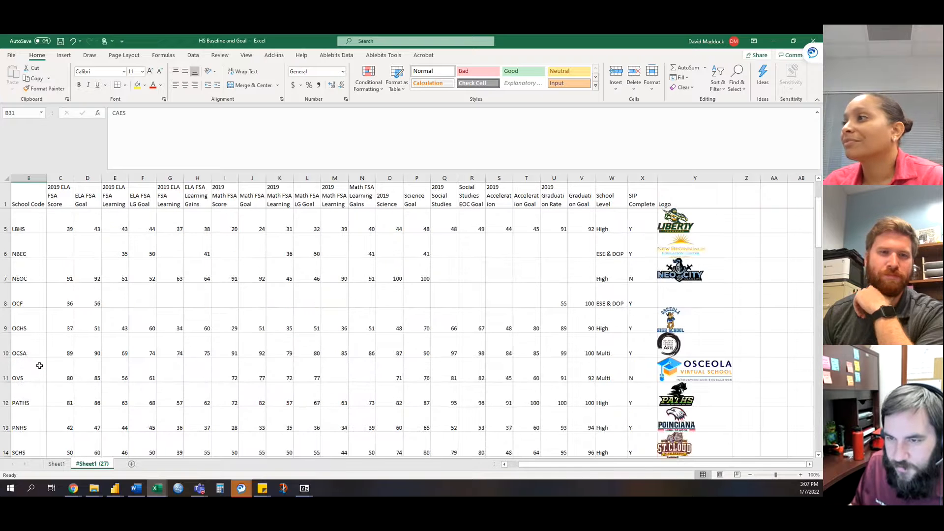
scroll(40, 366, "up", 1)
left_click(34, 254)
- Search the sheet for 'blk' to locate BLK8's row and its Mariners logo
key("ctrl+f")
type("k")
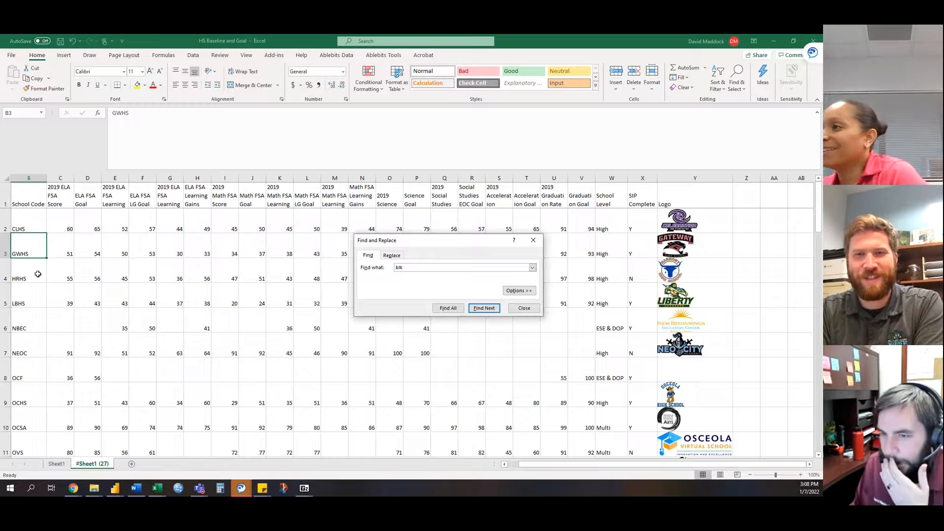
left_click(488, 309)
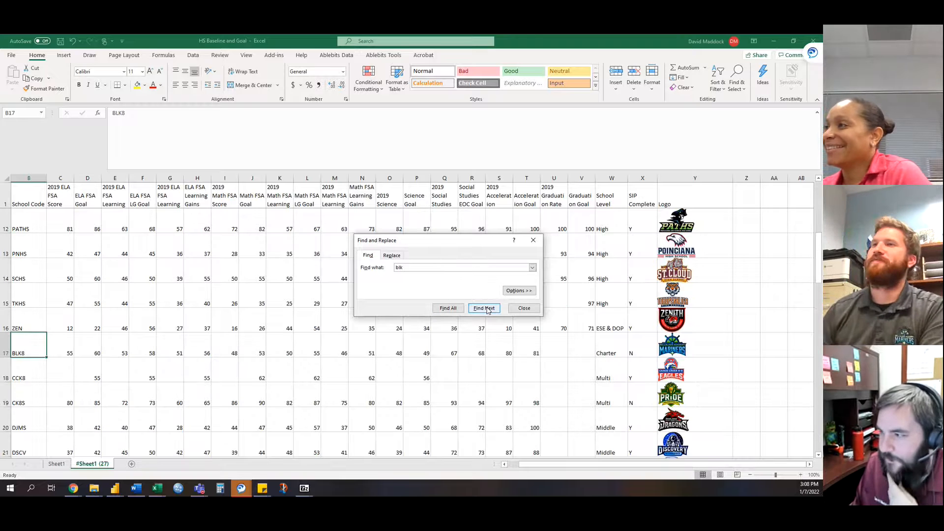
left_click(524, 308)
left_click(678, 345)
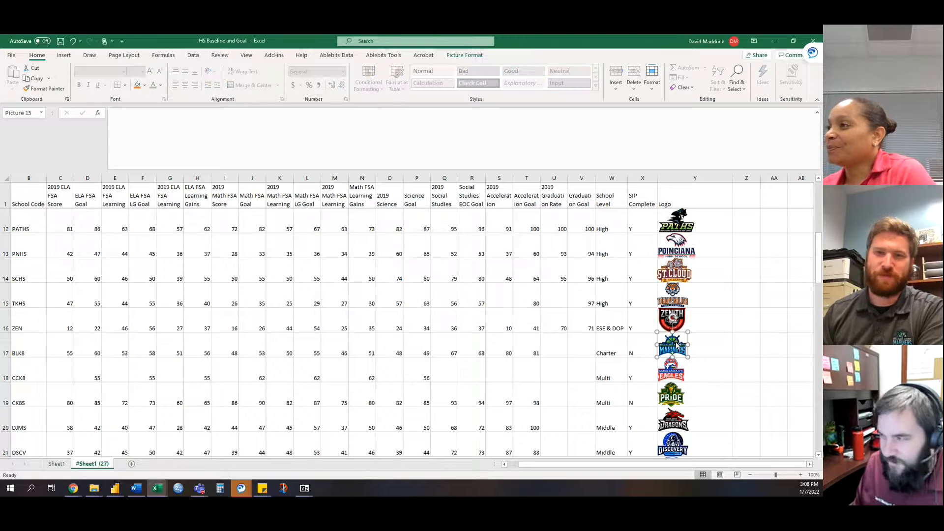
left_click(610, 330)
left_click(774, 42)
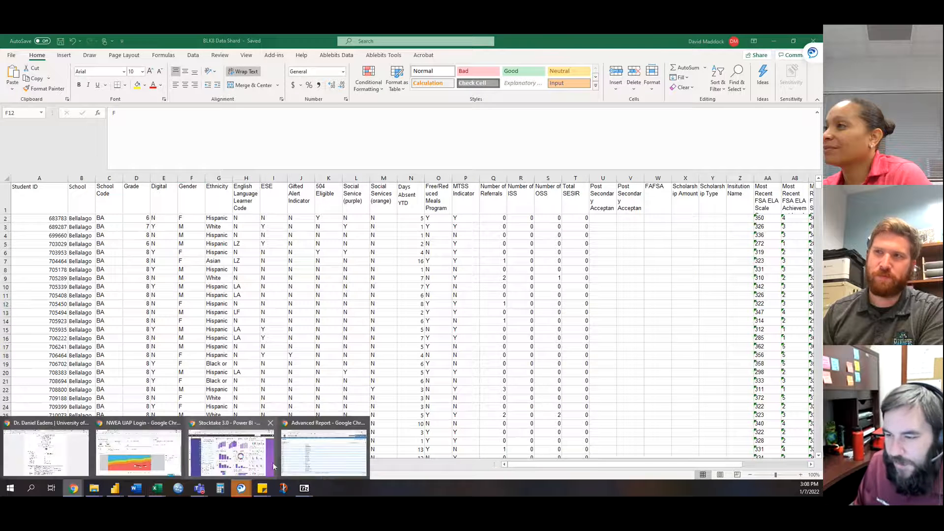
- Filter the Stocktake 3.0 report to Bellalago K8 School using the selectors panel, then minimize Chrome
left_click(261, 464)
left_click(109, 351)
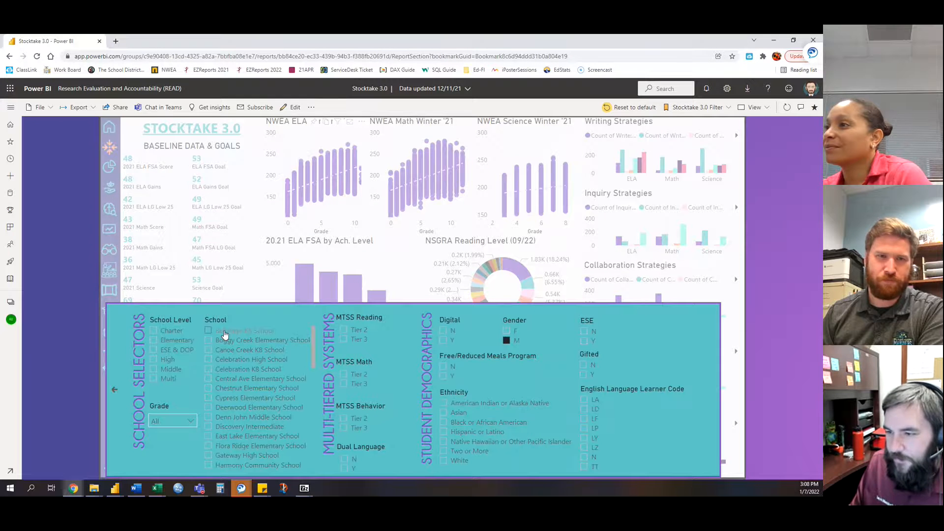
left_click(225, 334)
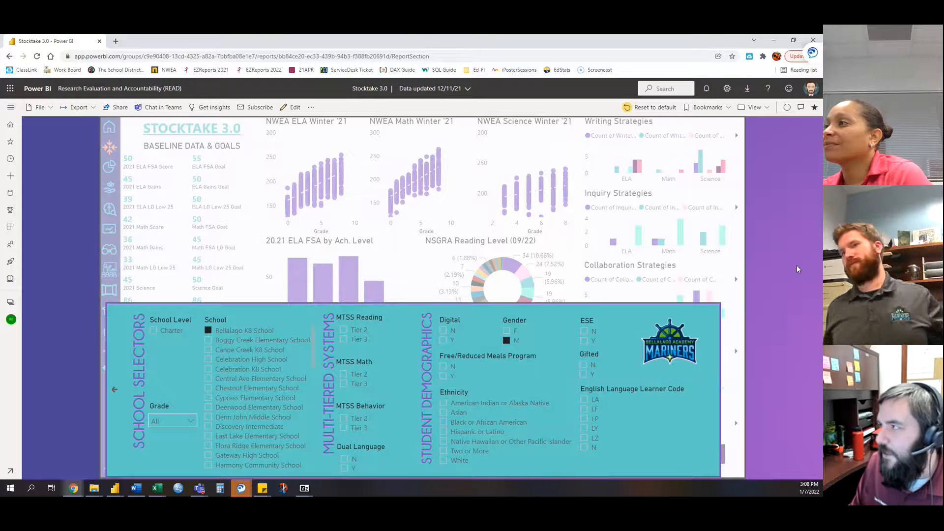
left_click(773, 41)
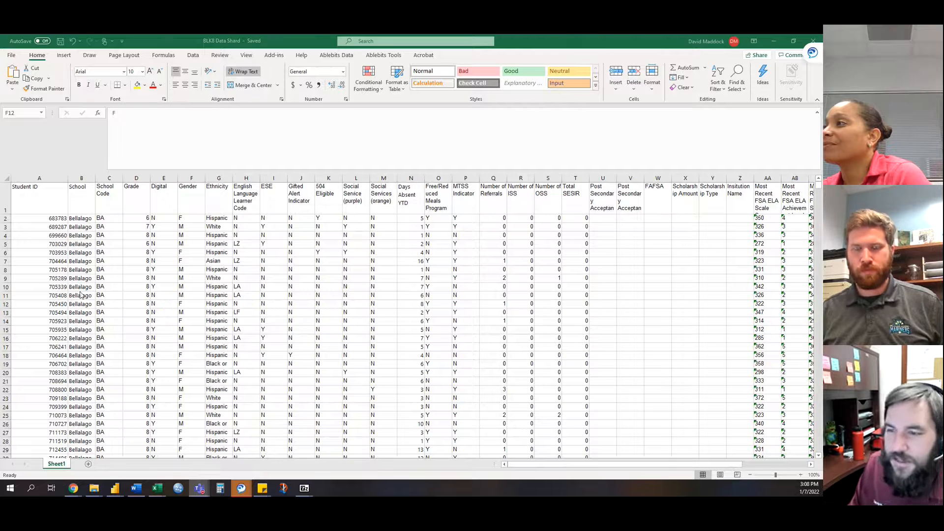
- Switch to the untitled Power BI Desktop report
mouse_move(165, 490)
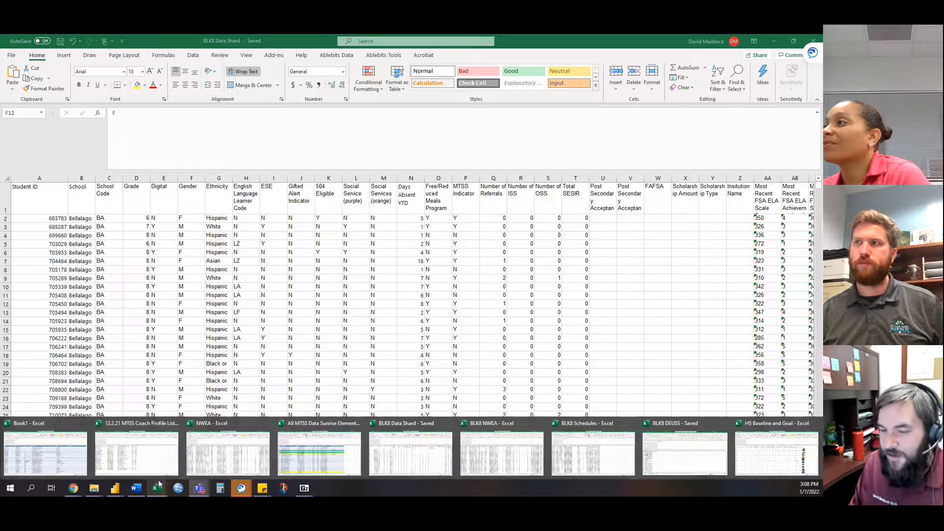
mouse_move(108, 492)
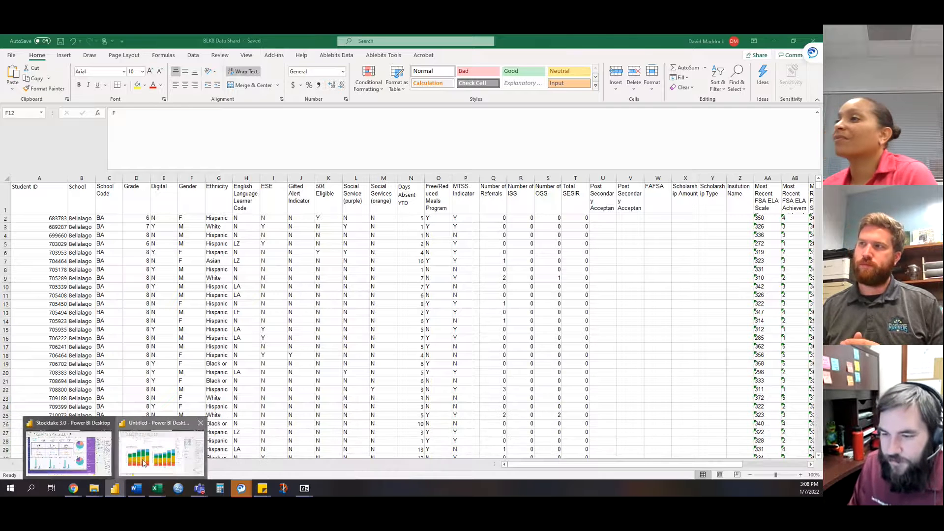
left_click(140, 453)
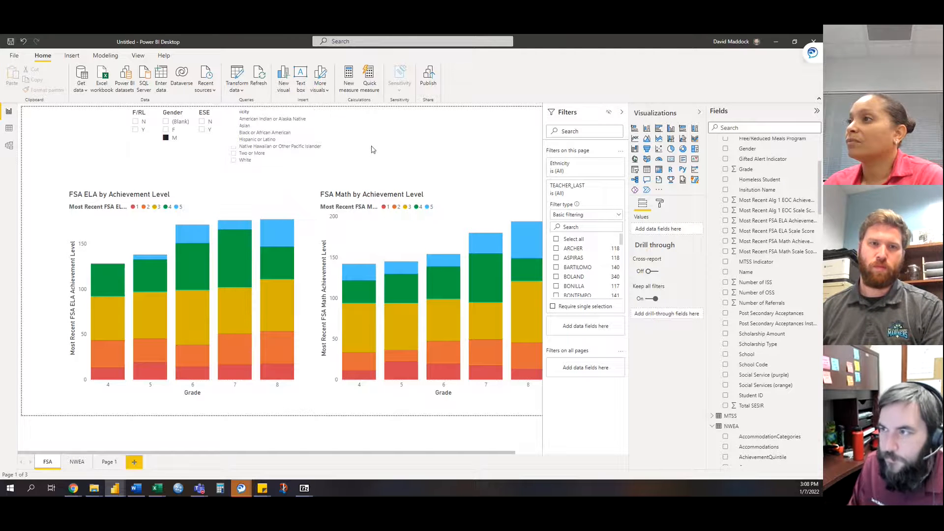
- Copy the Mariners logo picture from HS Baseline and Goal, then bring the Stocktake 3.0 browser forward
mouse_move(157, 488)
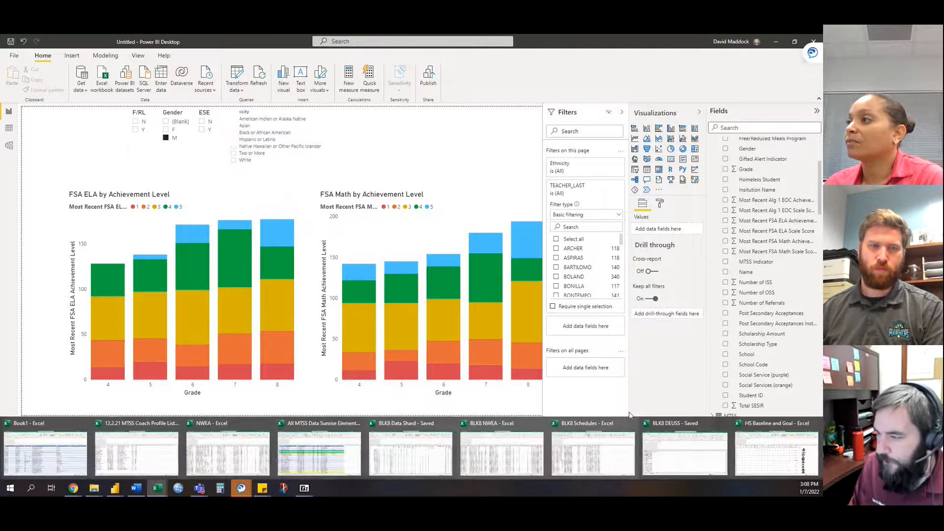
left_click(770, 443)
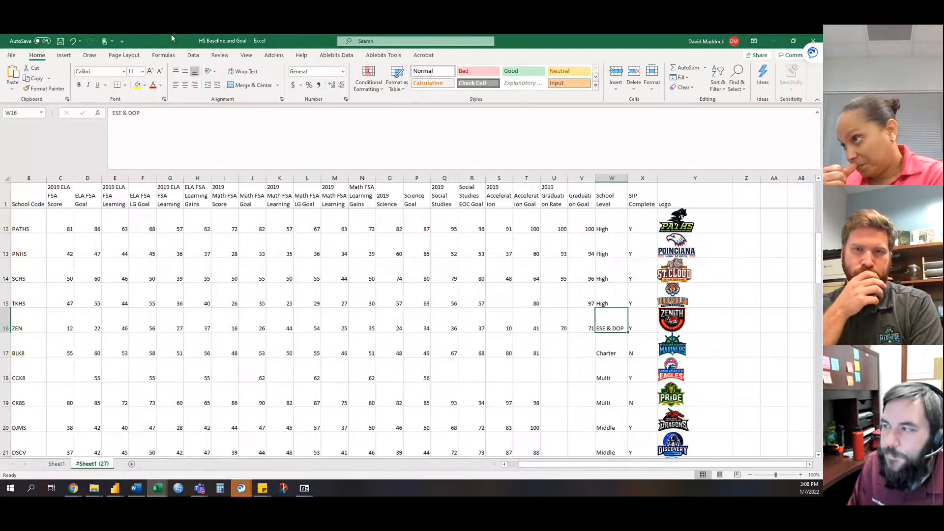
right_click(680, 346)
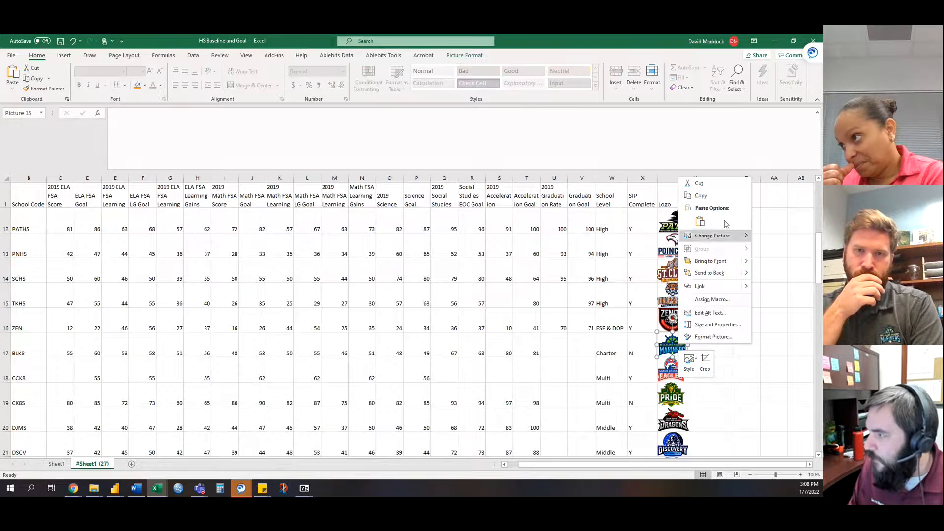
left_click(707, 198)
left_click(774, 41)
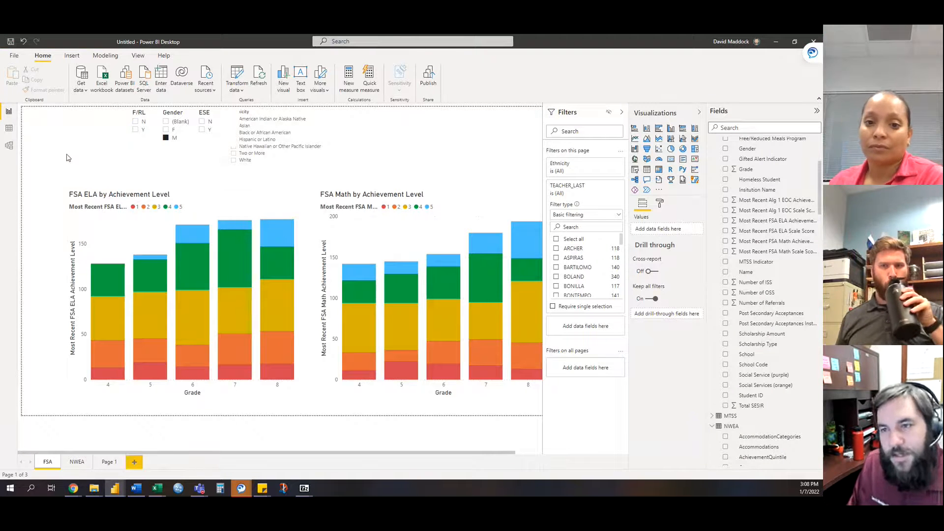
mouse_move(73, 488)
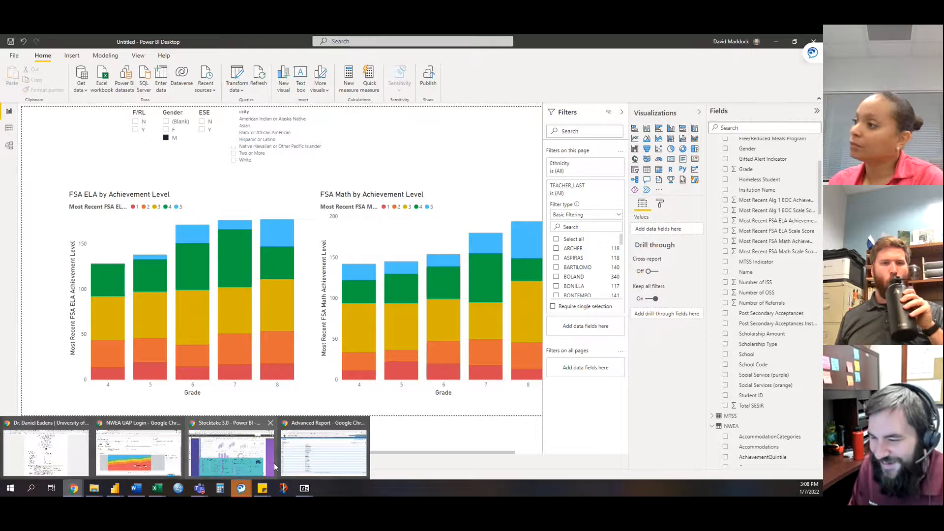
left_click(265, 465)
- Search Google Images for 'bellalago K8 logo' in a new tab
left_click(116, 42)
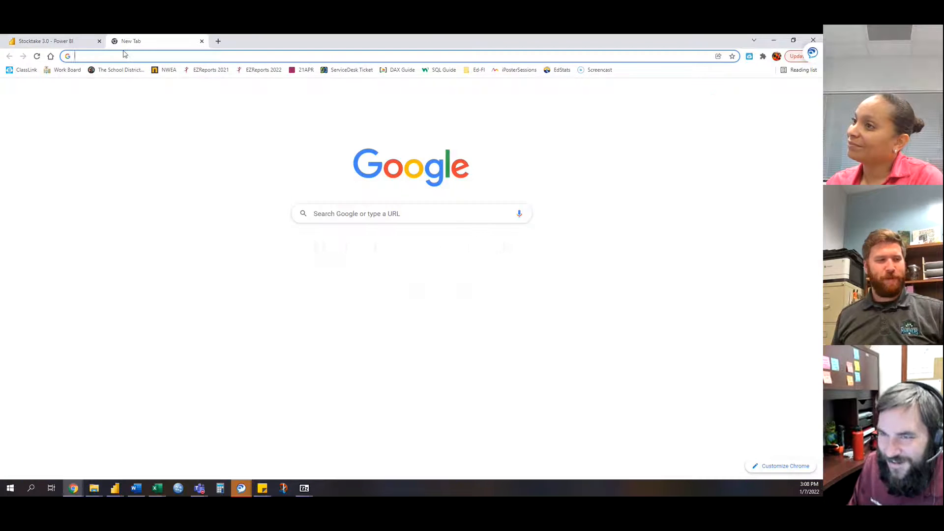
type("bellal")
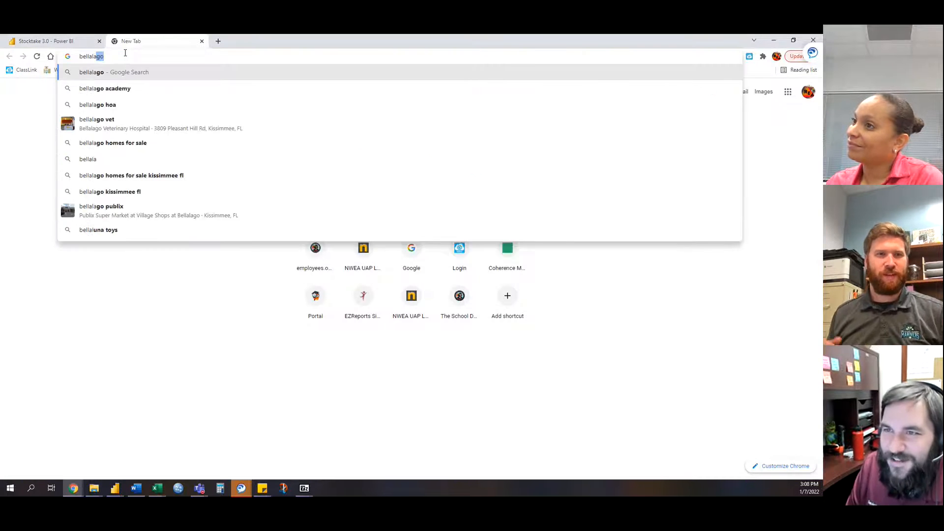
type("ago K8")
key("Return")
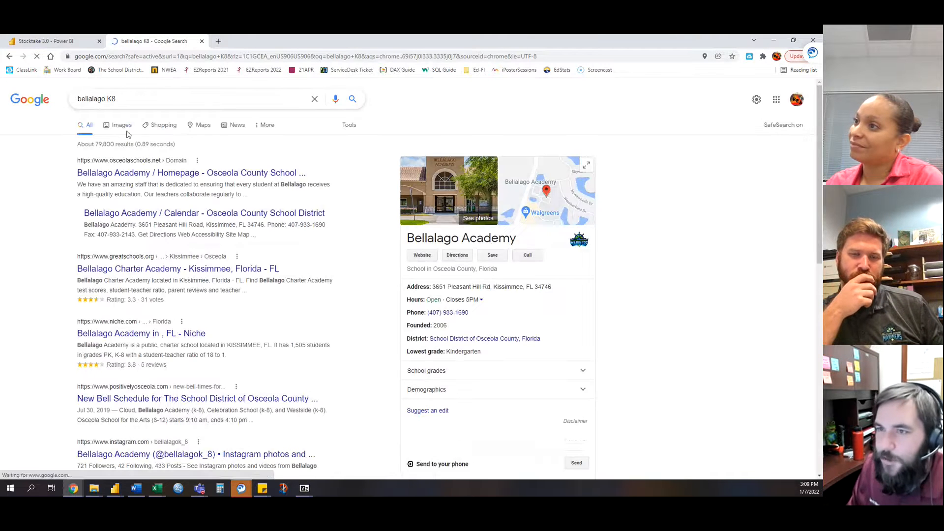
left_click(117, 125)
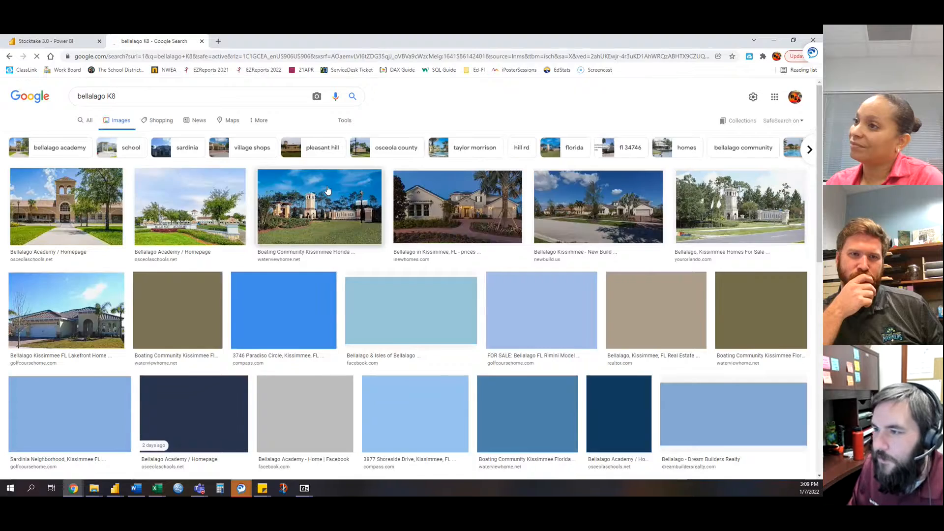
scroll(669, 276, "down", 2)
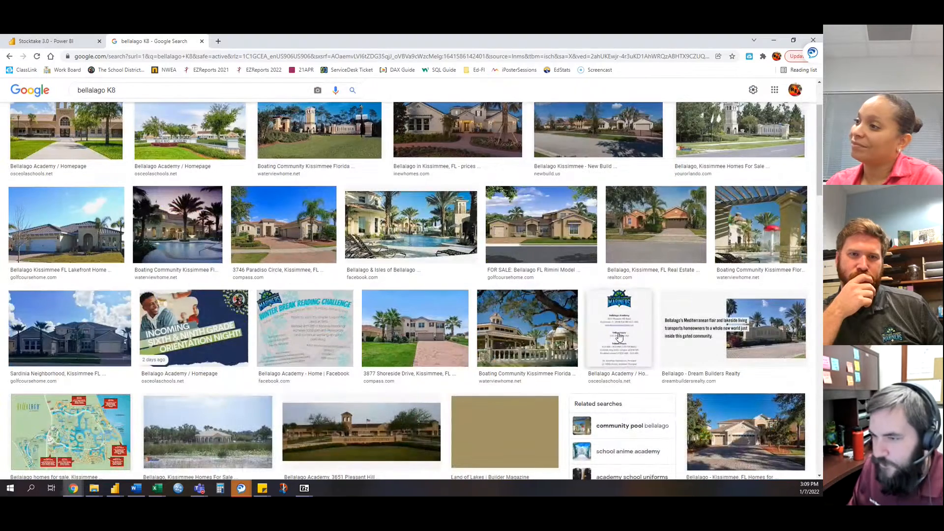
scroll(323, 367, "down", 5)
left_click(136, 97)
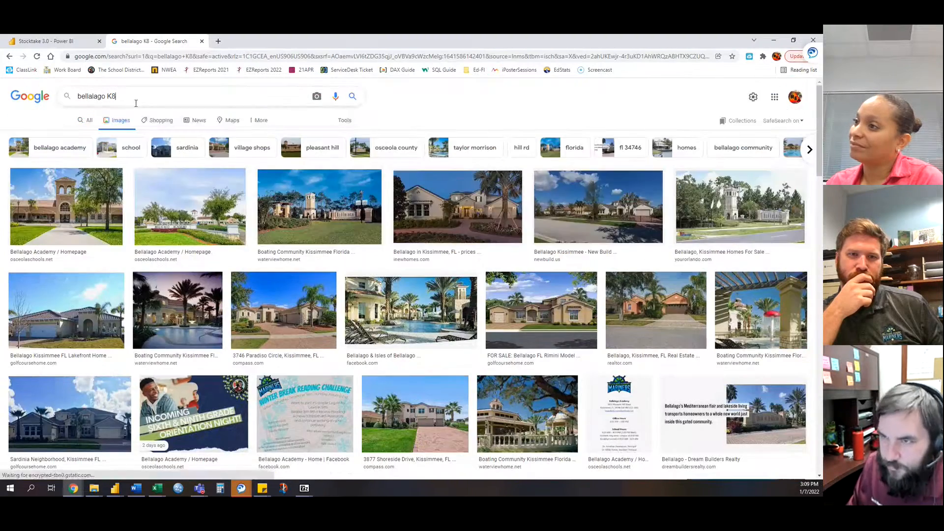
type("logo")
key("Return")
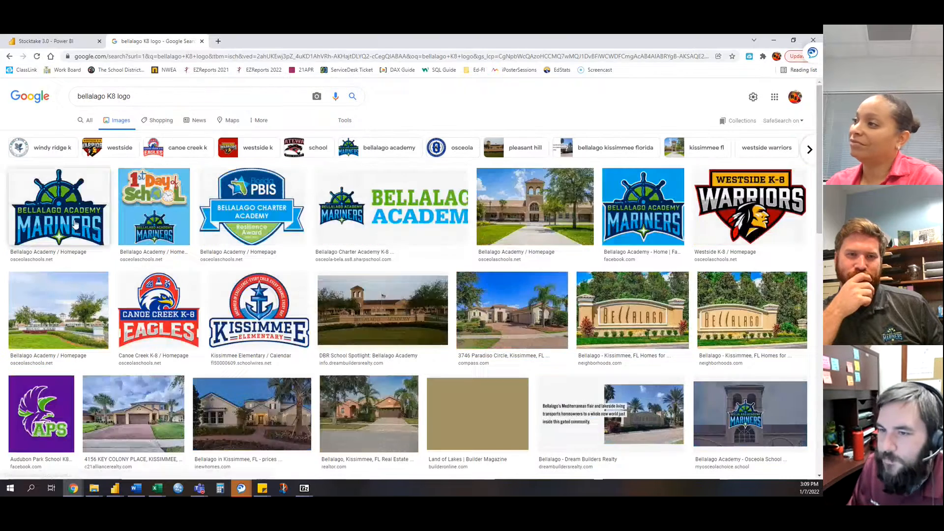
- Preview the Mariners logo result and copy the image
left_click(59, 206)
right_click(614, 166)
left_click(648, 267)
key("alt+Tab")
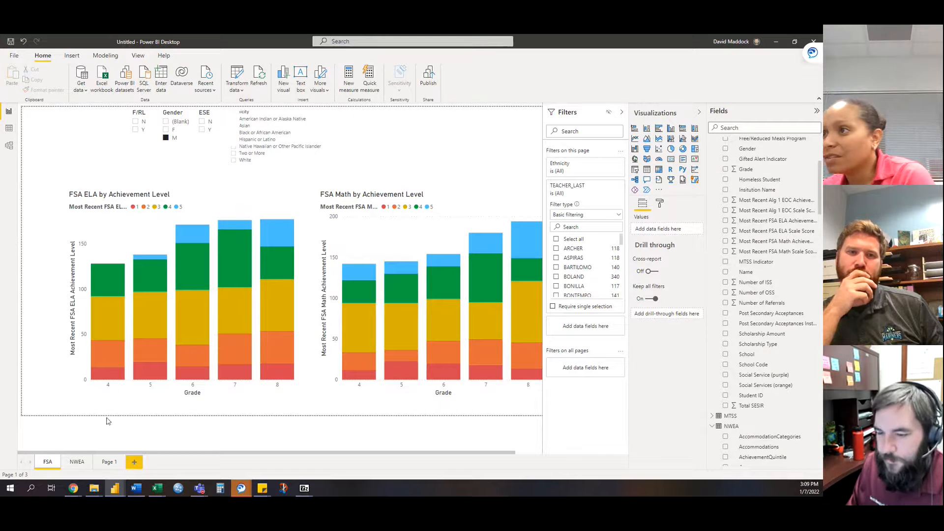
mouse_move(69, 490)
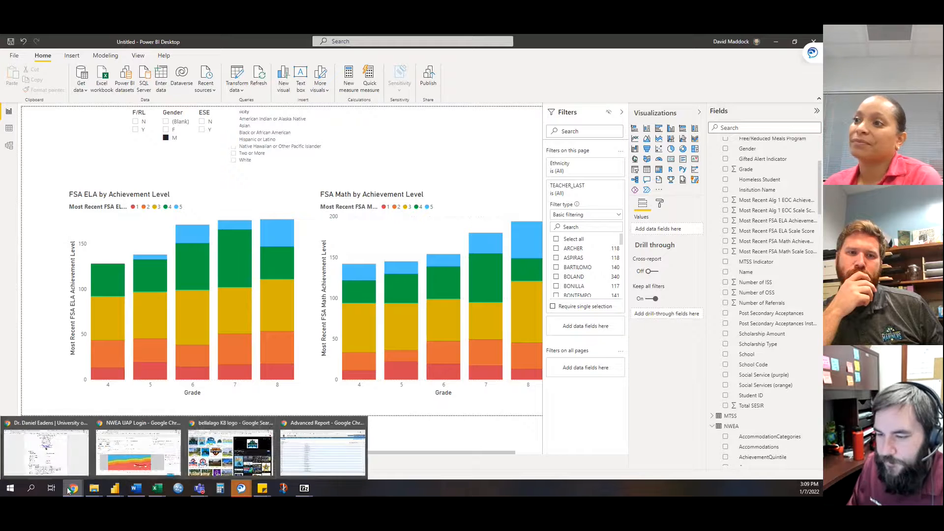
left_click(241, 452)
- Save the Mariners logo as 'BLK8 Logo' in the Favors folder
right_click(625, 182)
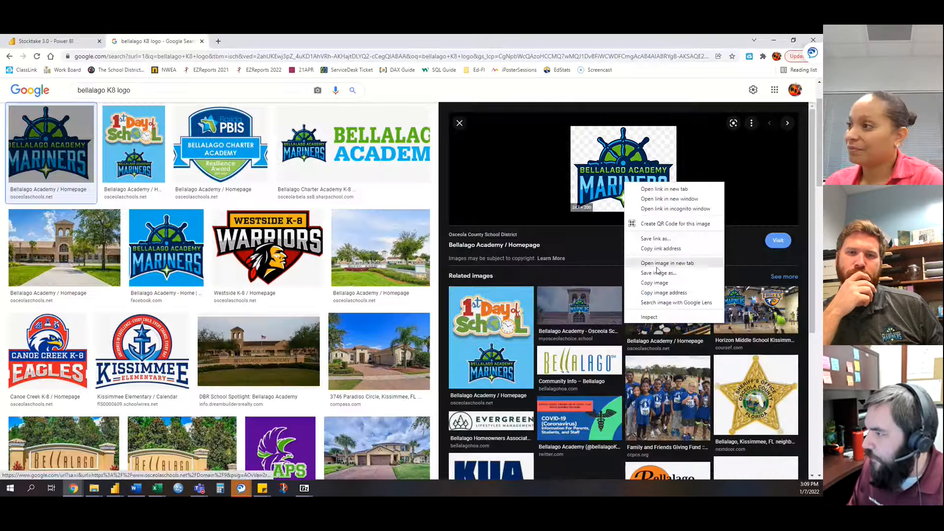
left_click(659, 273)
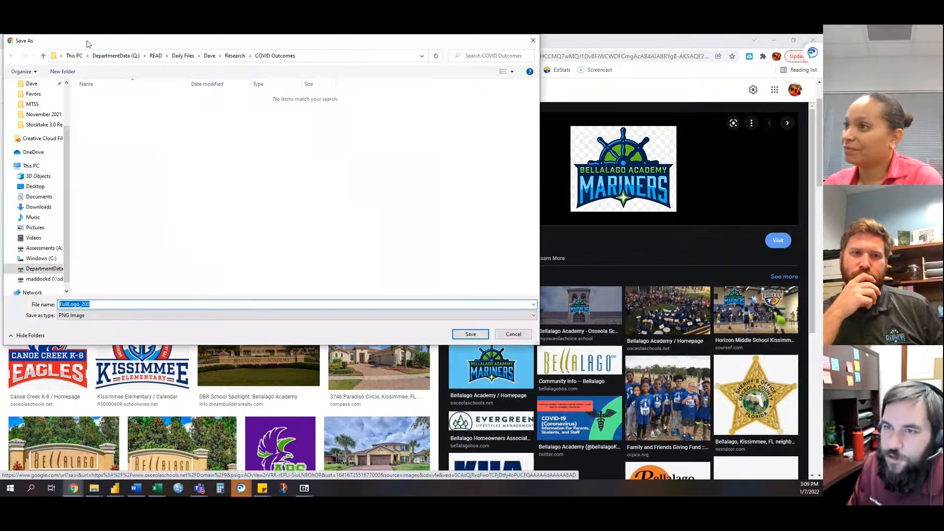
left_click_drag(88, 43, 114, 65)
left_click(59, 117)
double_click(116, 326)
type("BLK8")
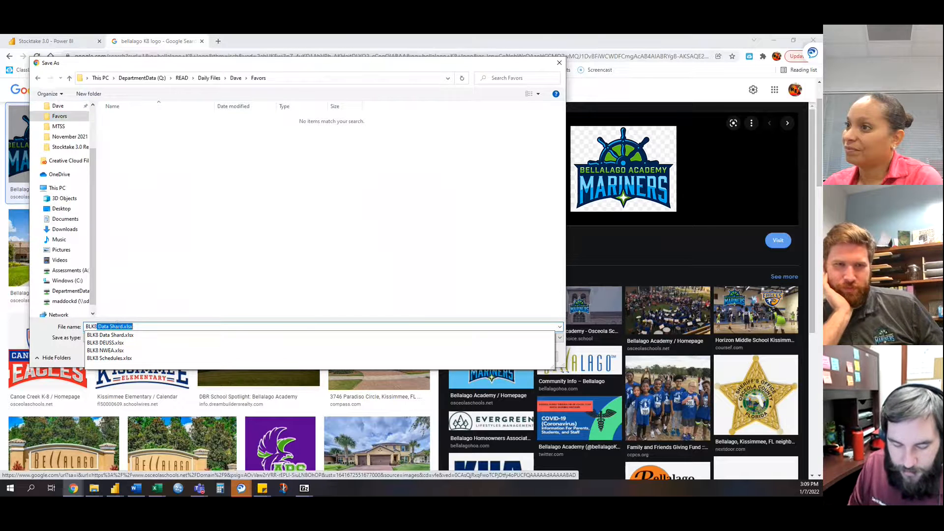
type(" Logo")
key("Return")
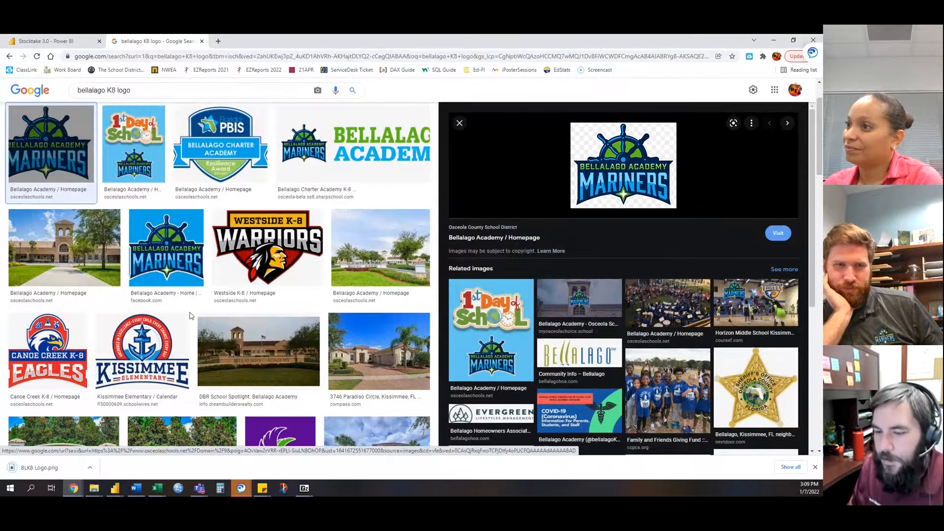
key("alt+Tab")
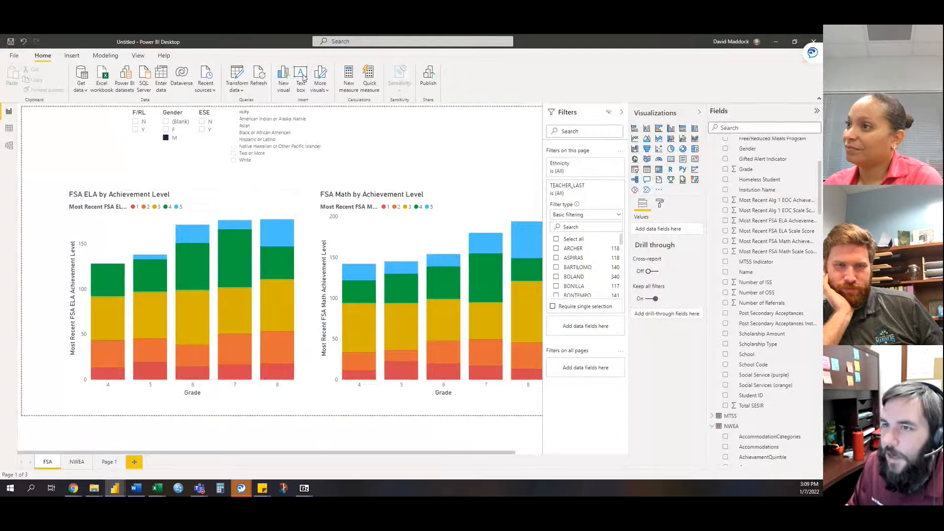
- Insert the BLK8 Logo image and move it to the page's top-left corner
left_click(72, 56)
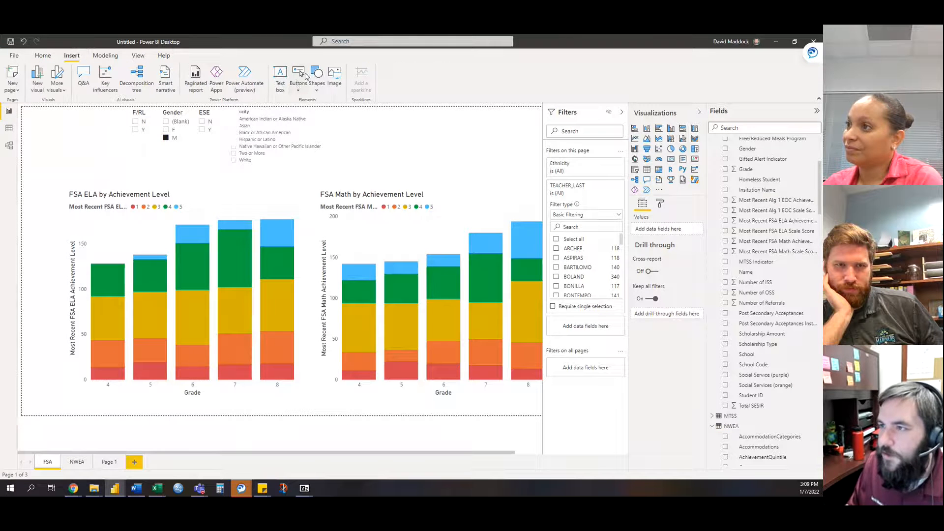
left_click(334, 77)
double_click(210, 174)
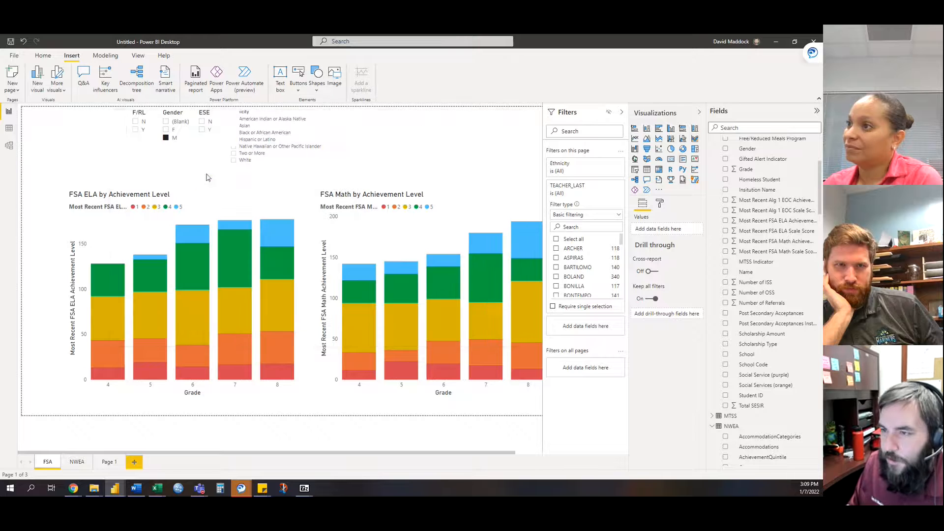
left_click_drag(92, 141, 51, 143)
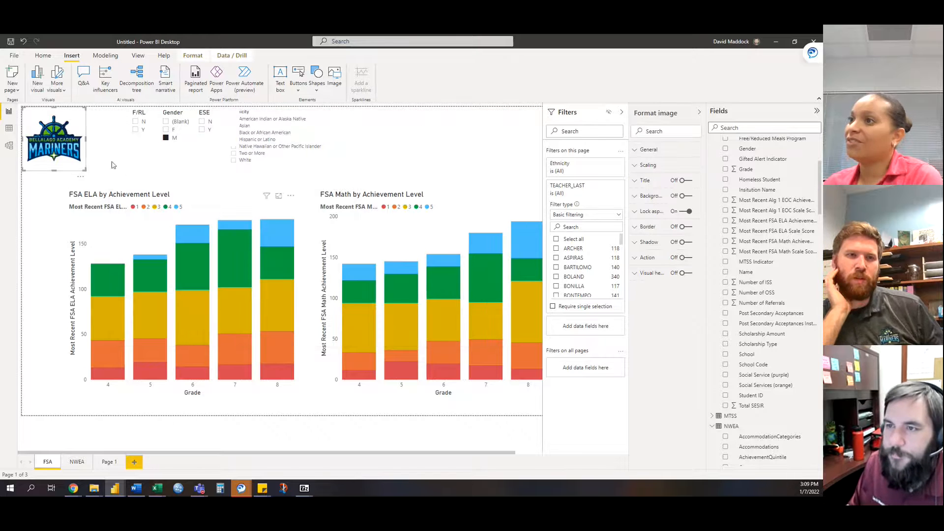
left_click(154, 146)
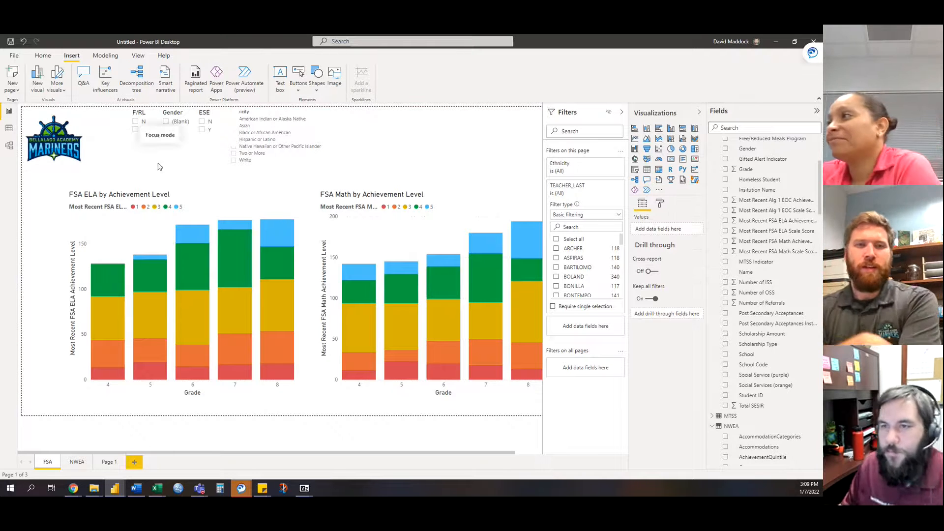
- Shift the F/RL slicer and move the Ethnicity slicer next to the logo
left_click_drag(138, 113, 347, 113)
left_click_drag(281, 113, 132, 114)
left_click(138, 57)
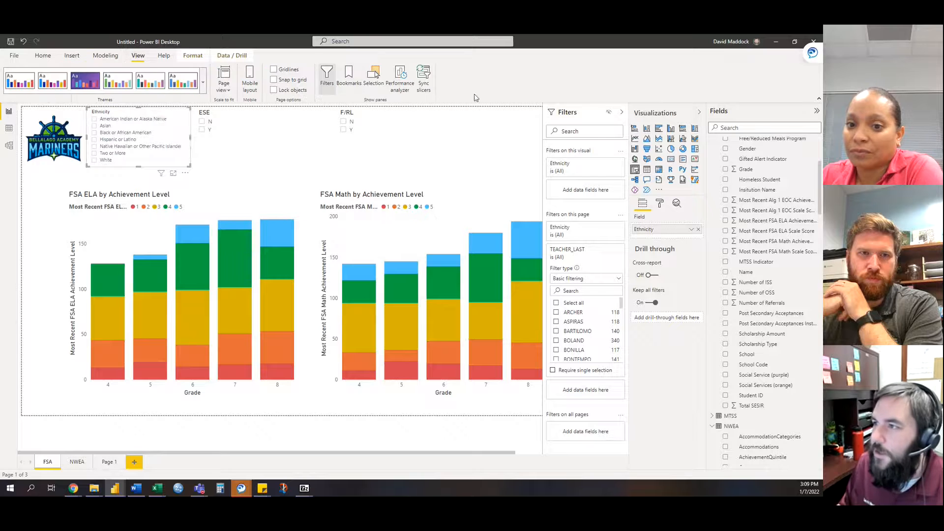
- Use the Selection pane to pick out the F/RL, Ethnicity, Gender and ESE slicers
left_click(373, 80)
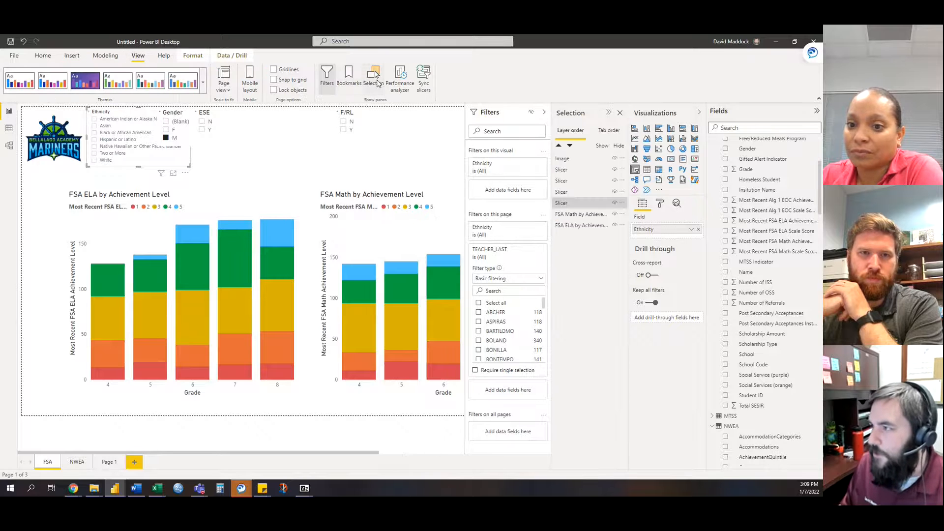
left_click(571, 192)
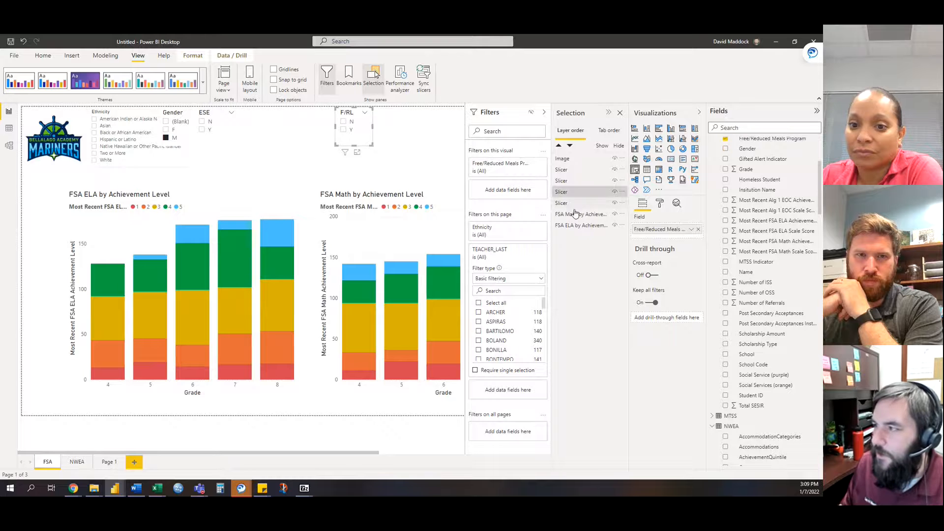
left_click(571, 205)
left_click(569, 192)
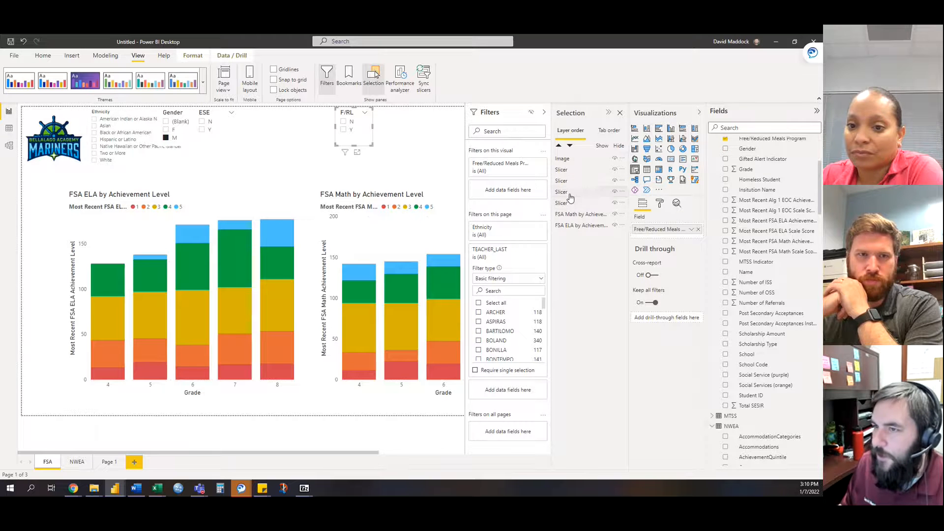
left_click(570, 180)
left_click(572, 170)
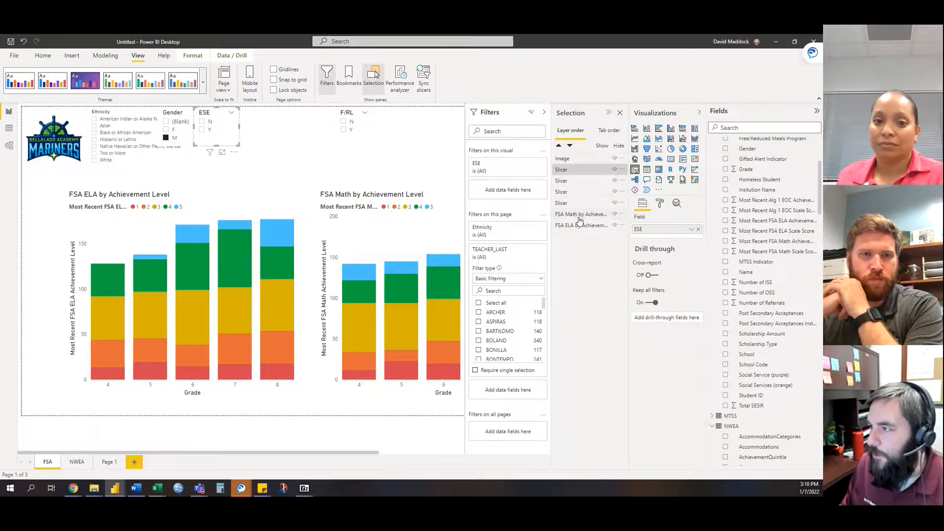
- Arrange Gender, ESE and F/RL in one row after the Ethnicity slicer
left_click_drag(207, 114, 284, 114)
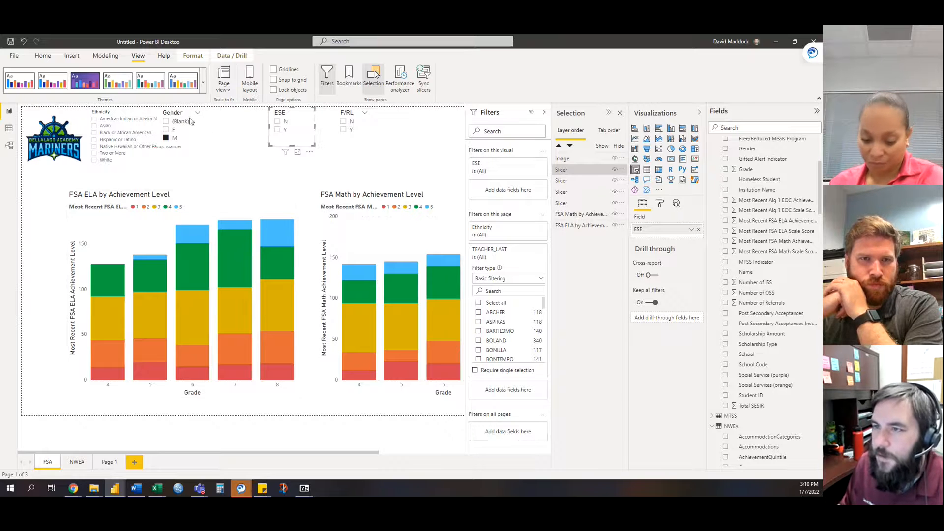
left_click_drag(172, 114, 204, 101)
left_click_drag(284, 114, 254, 114)
left_click_drag(358, 111, 293, 110)
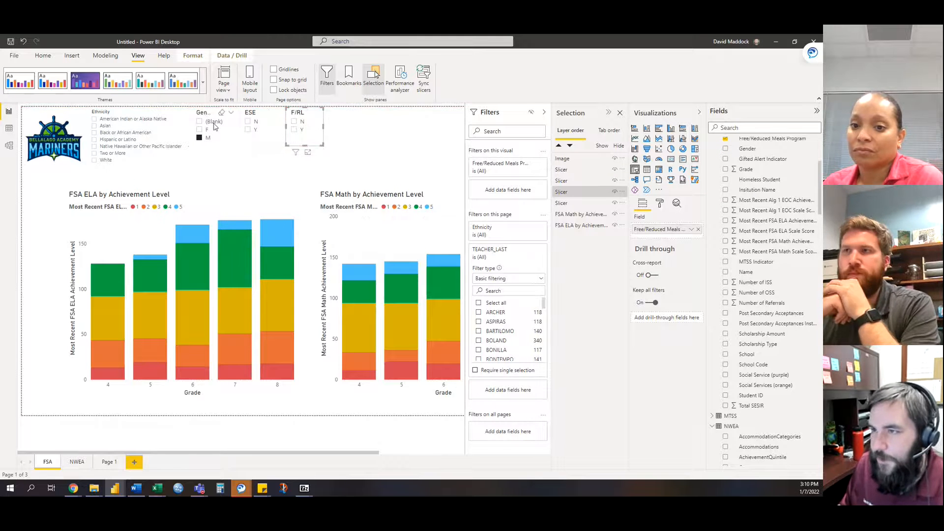
mouse_move(290, 113)
left_mouse_down()
mouse_move(303, 113)
mouse_move(281, 113)
mouse_move(293, 114)
left_mouse_up()
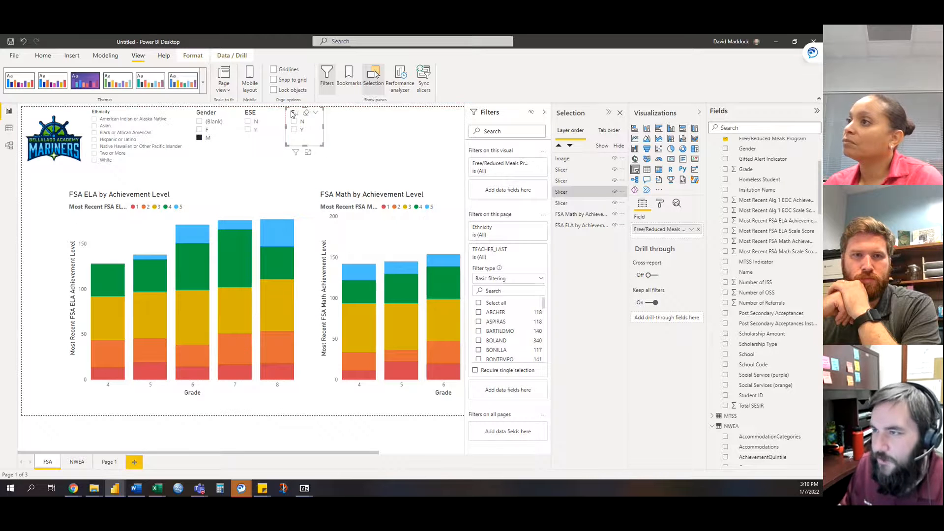
left_click(395, 144)
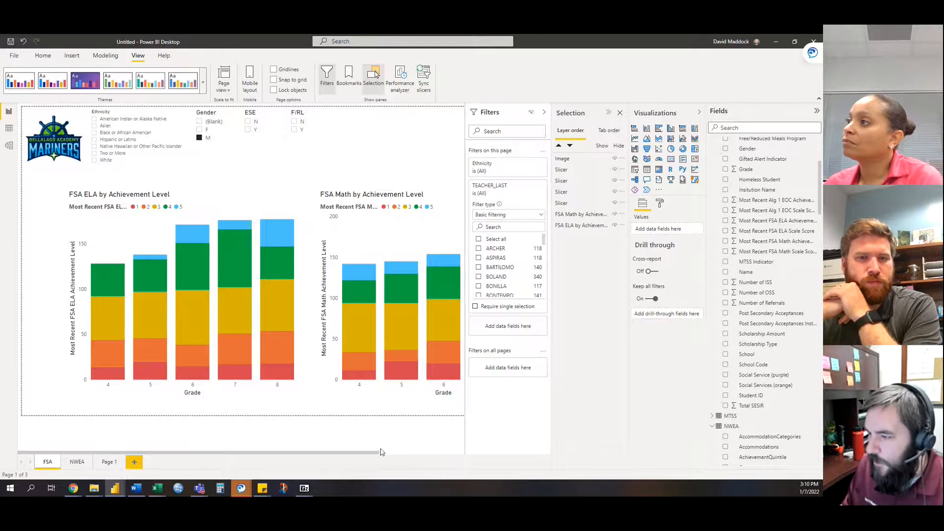
left_click_drag(362, 452, 177, 436)
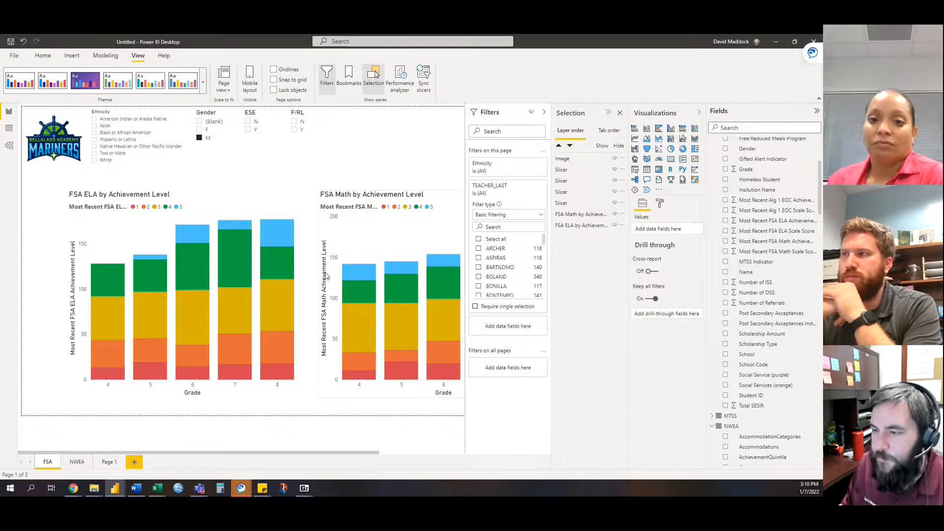
- Clear the Gender slicer's M selection so both charts show all students
left_click(620, 114)
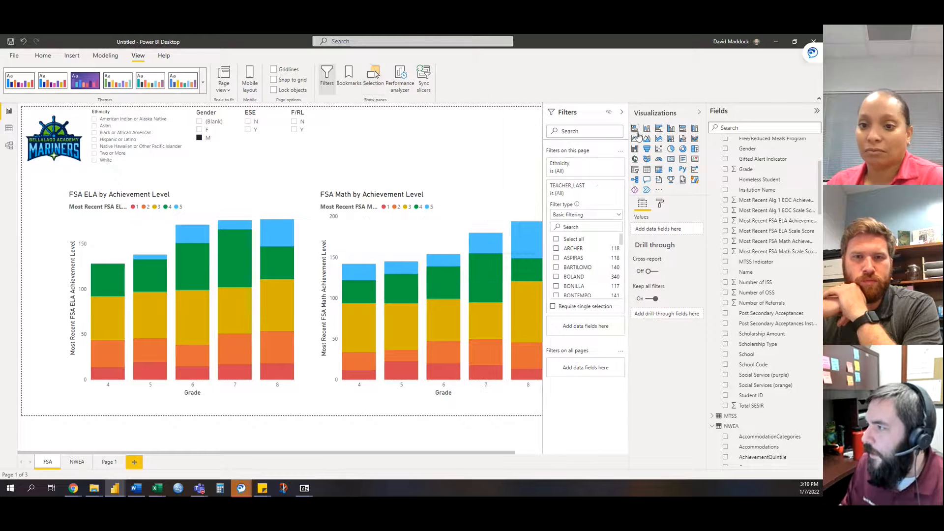
left_click(622, 113)
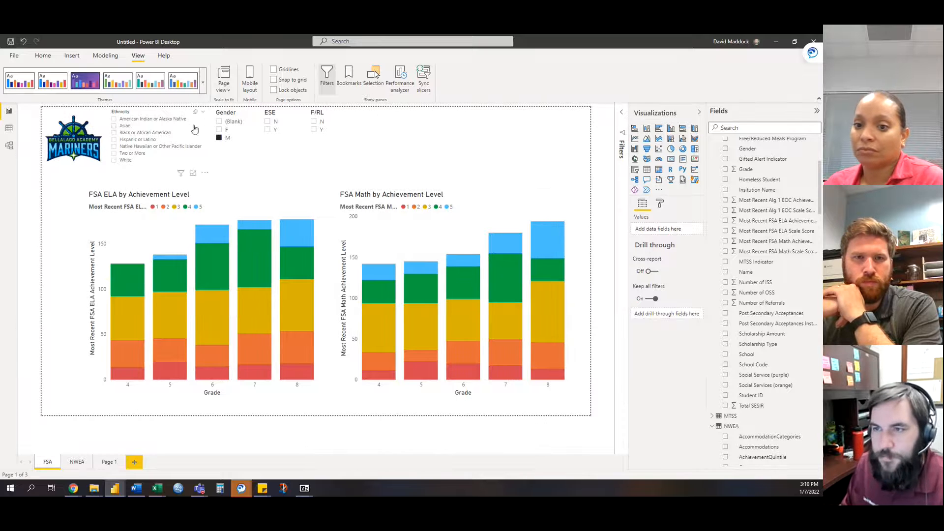
left_click(219, 138)
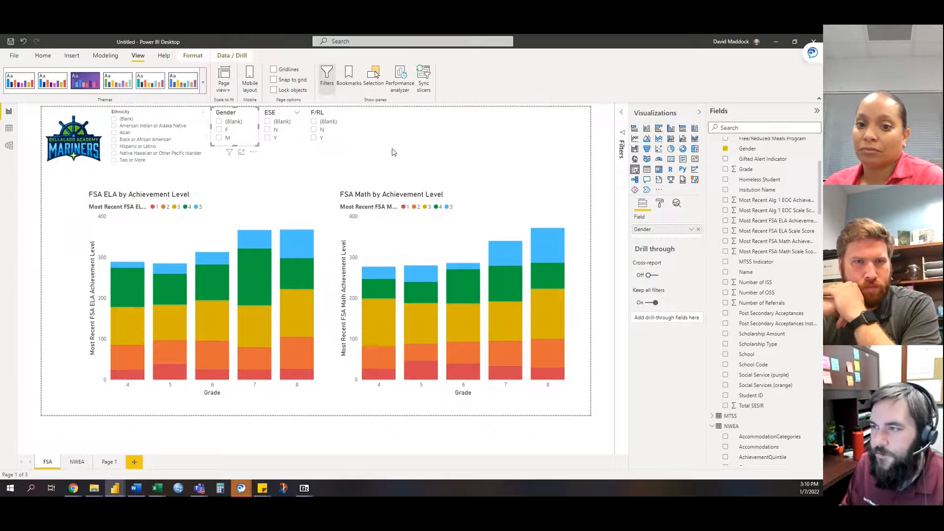
left_click(622, 115)
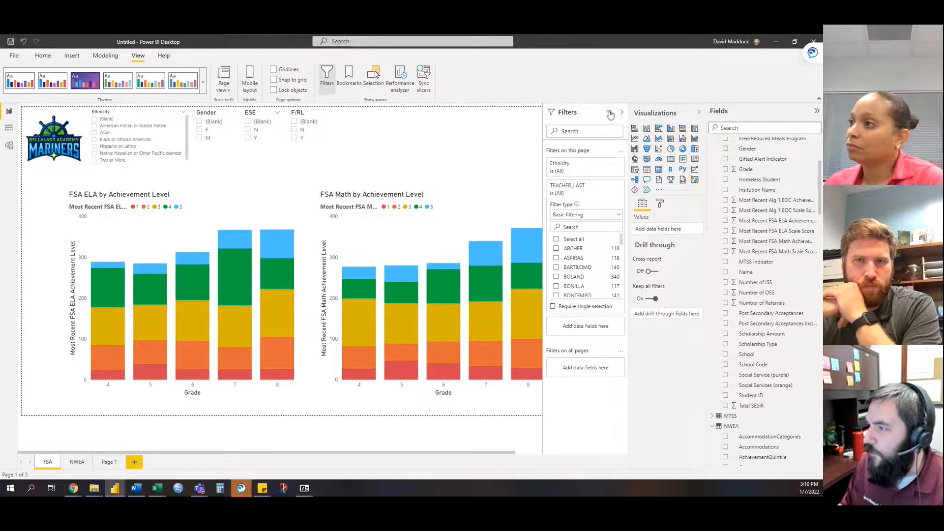
left_click(622, 113)
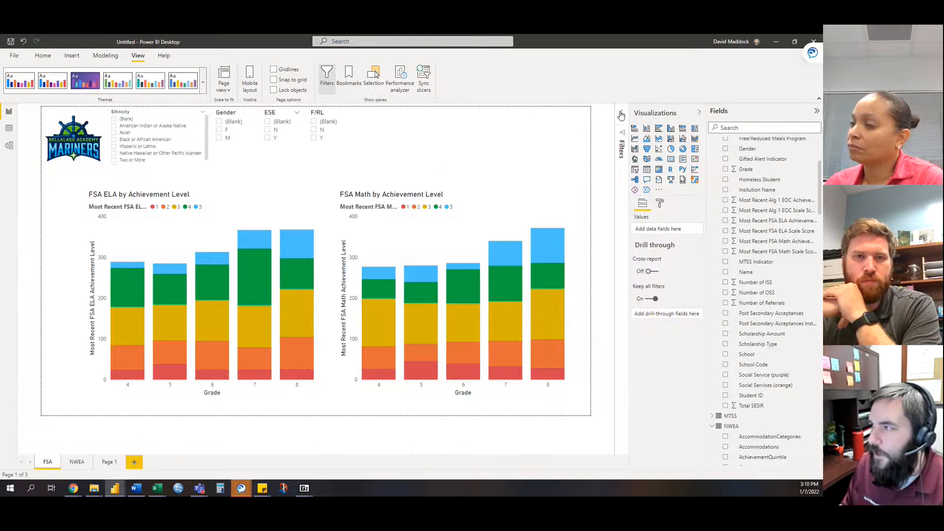
left_click(621, 115)
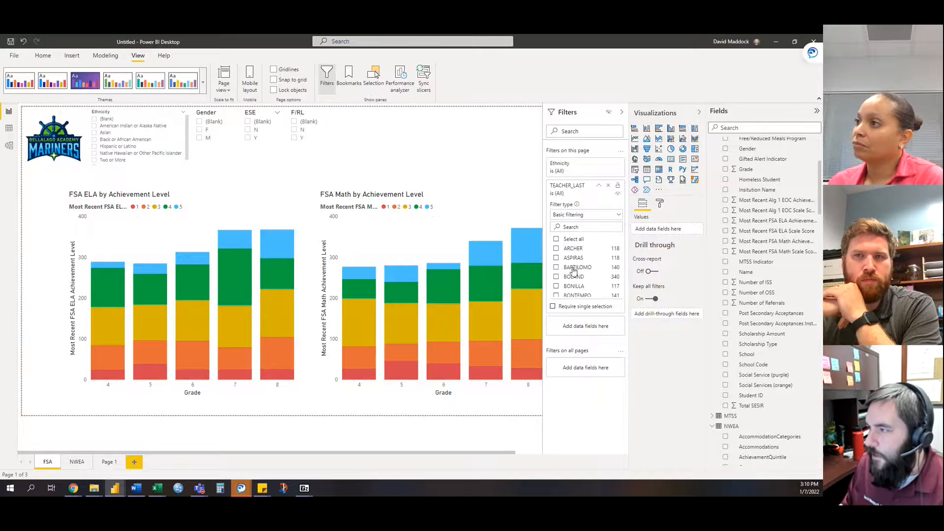
- Check the TEACHER_LAST filter card, then lengthen the Ethnicity slicer so White is visible
left_click(600, 186)
scroll(590, 275, "down", 3)
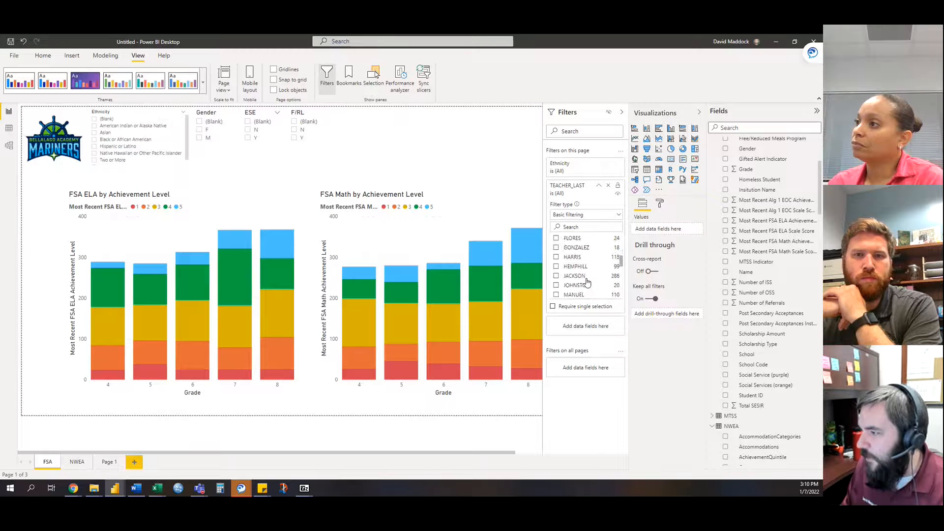
left_click(600, 185)
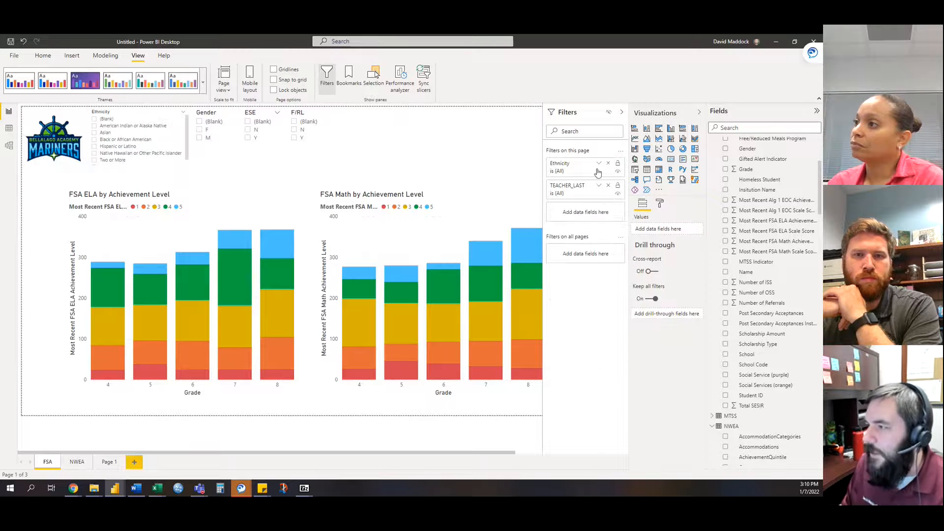
left_click(599, 186)
left_click(599, 186)
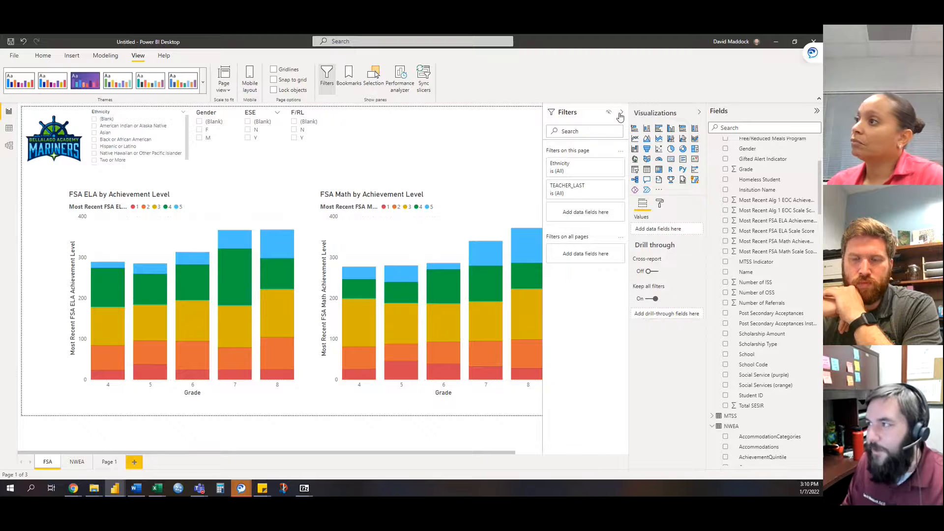
left_click(621, 113)
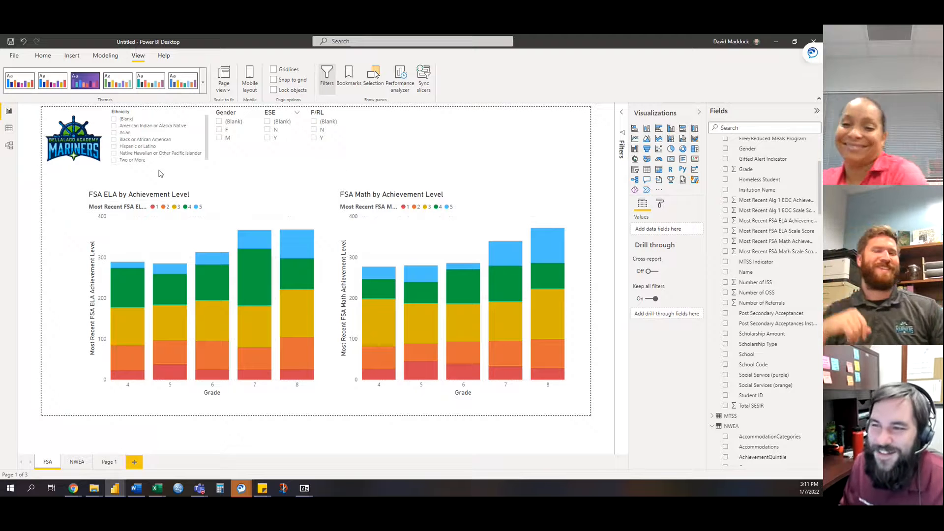
left_click(156, 169)
left_click_drag(158, 167, 158, 174)
- Save the report as 'BLK8 Report' (.pbix) in the Favors folder, dismissing the publish prompt
left_click(270, 168)
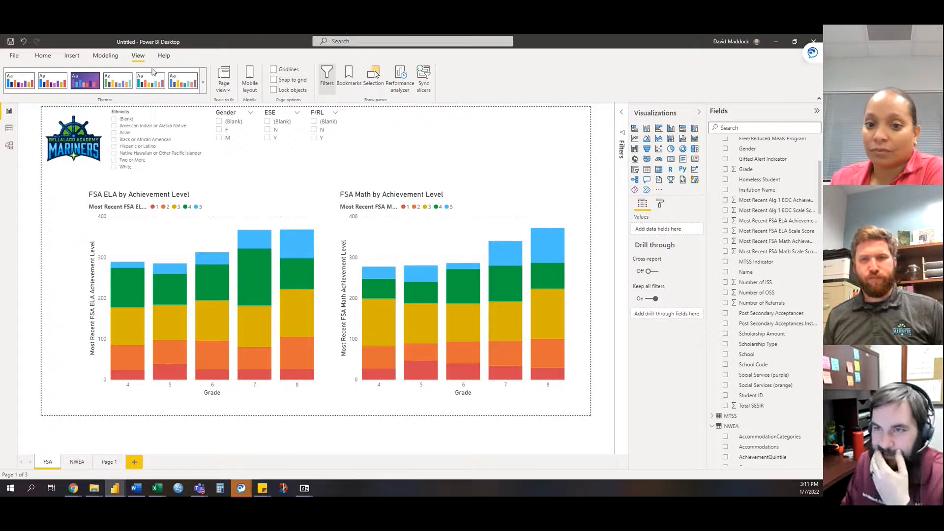
left_click(43, 55)
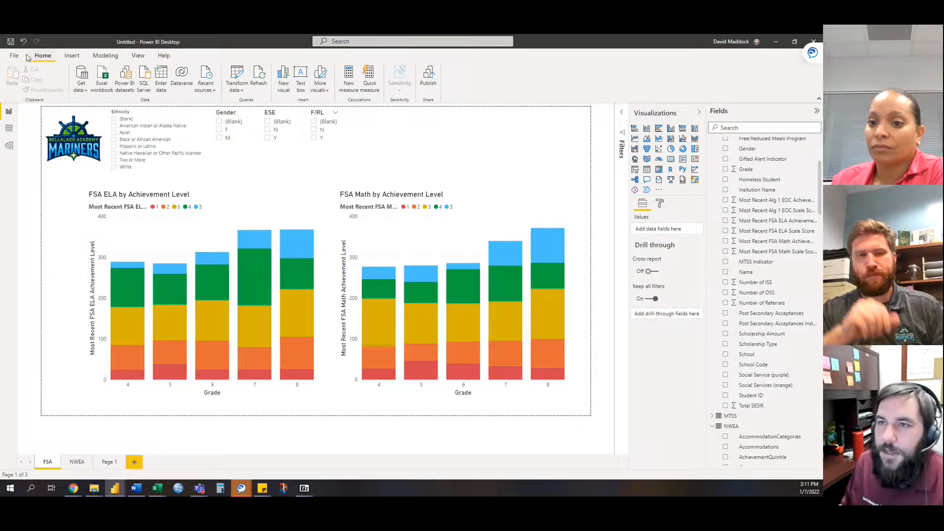
left_click(15, 55)
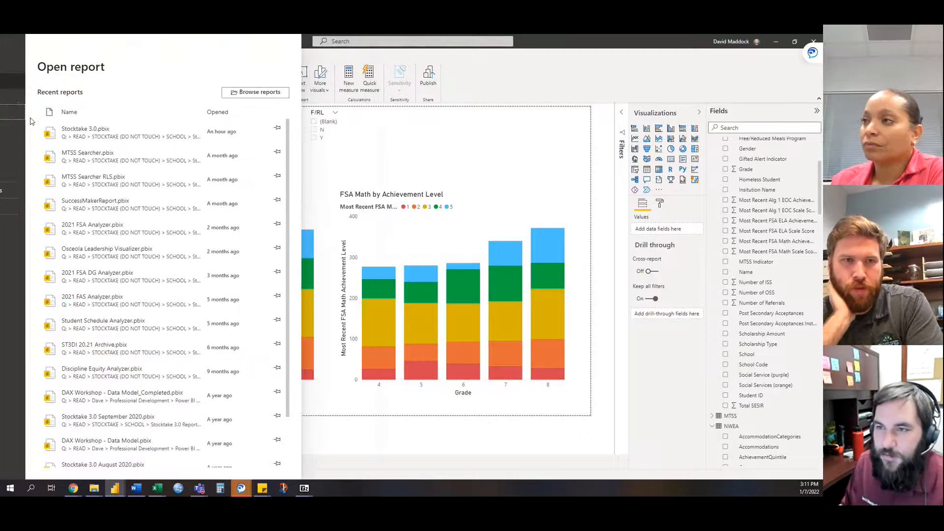
left_click(31, 118)
left_click(147, 204)
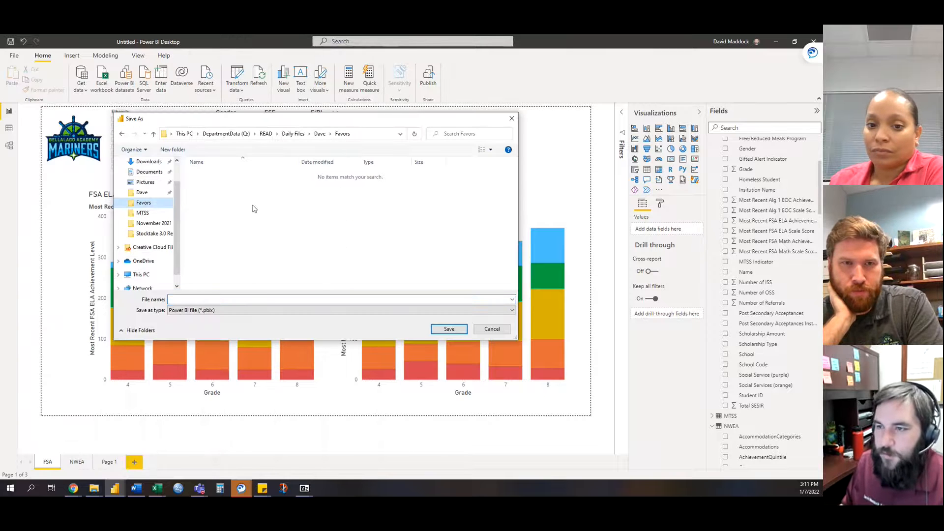
left_click(215, 309)
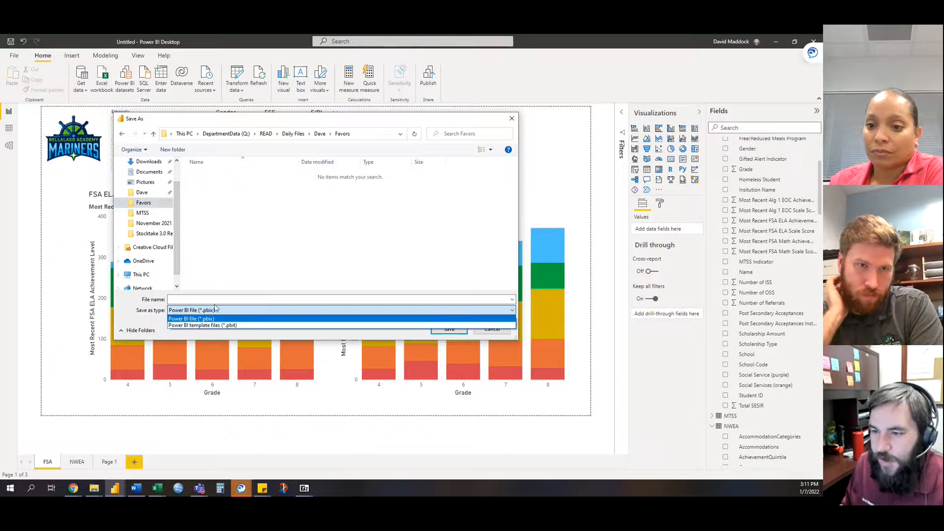
left_click(204, 319)
left_click(207, 299)
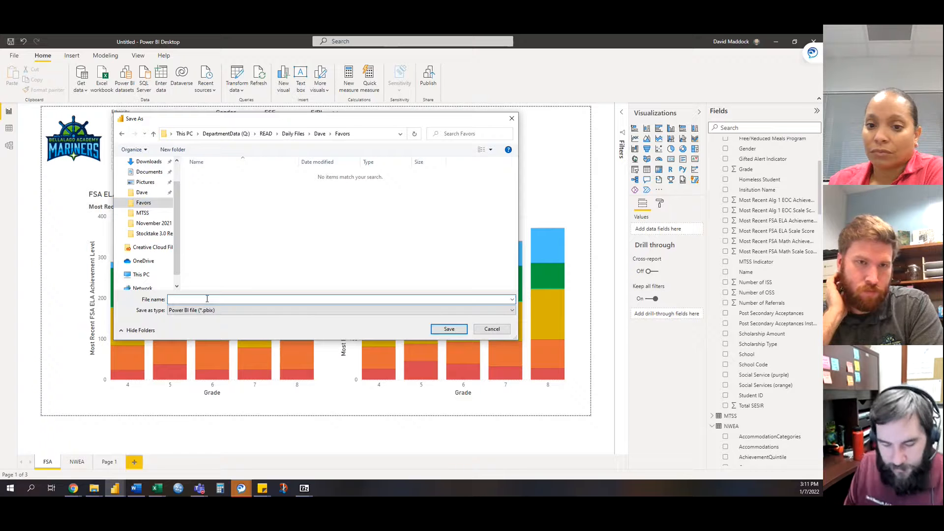
type("BLK8 Re")
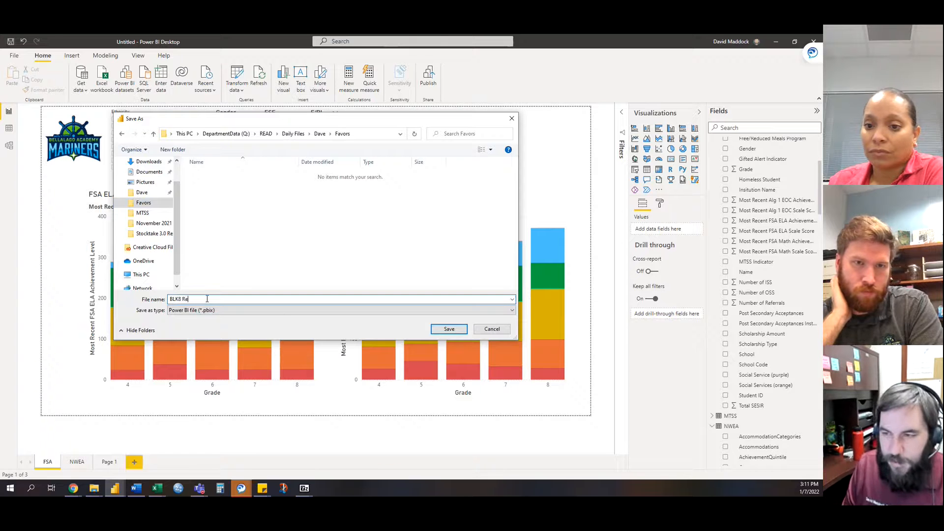
type("port")
key("Return")
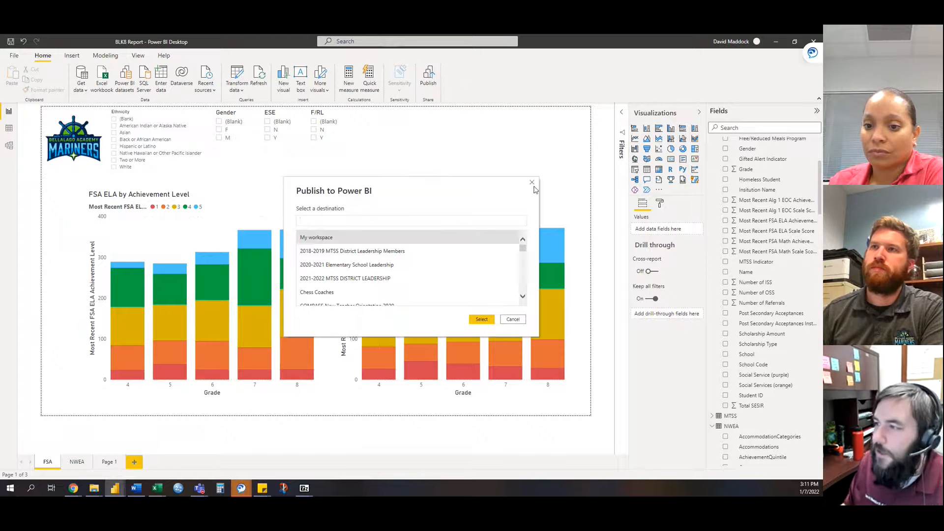
left_click(532, 182)
left_click(74, 487)
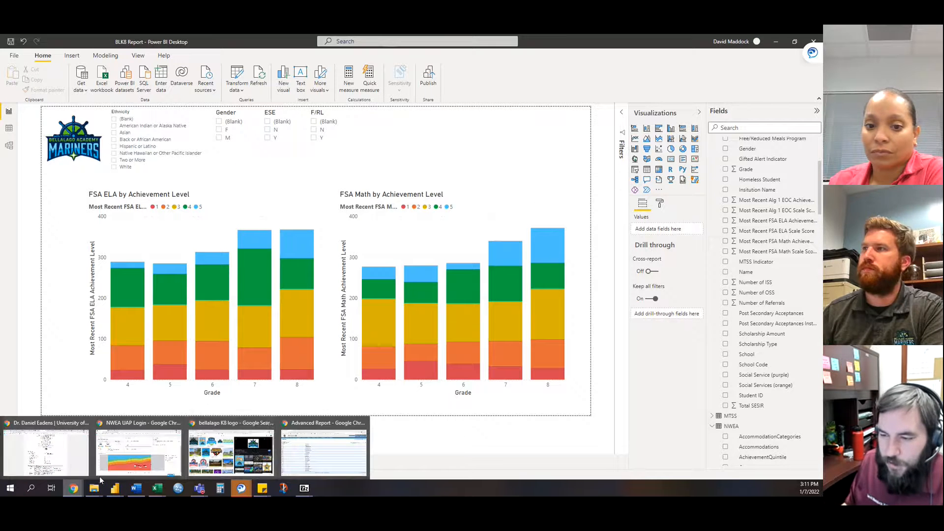
- Back in Chrome, close the Google Images tab and open the READ workspace from Home
left_click(231, 451)
left_click(202, 41)
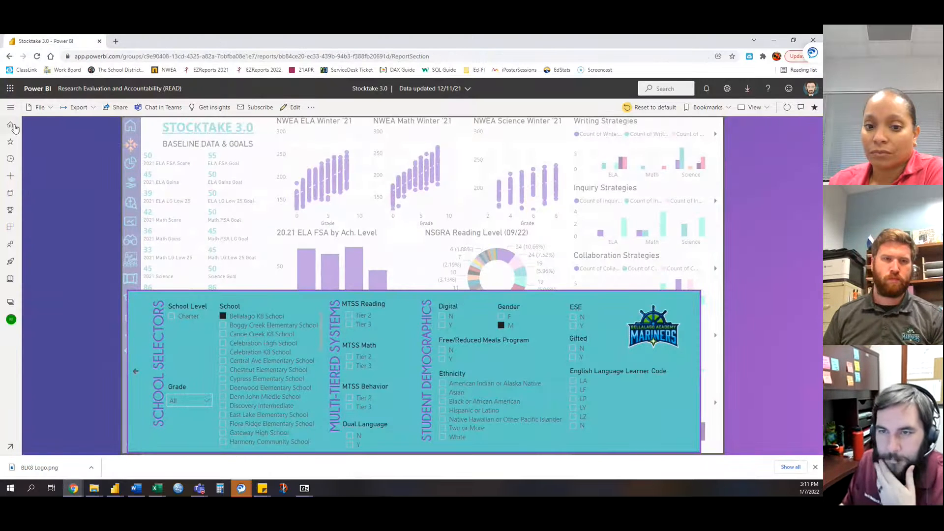
left_click(13, 127)
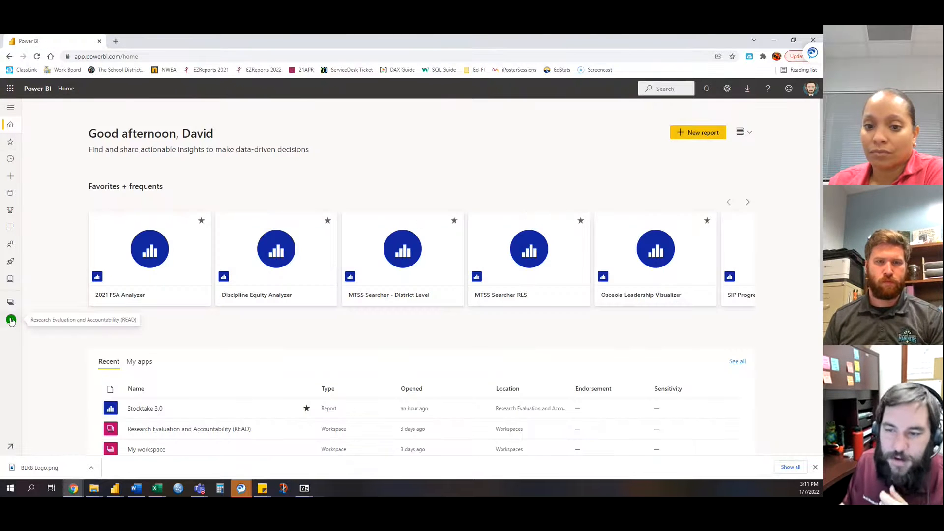
left_click(10, 321)
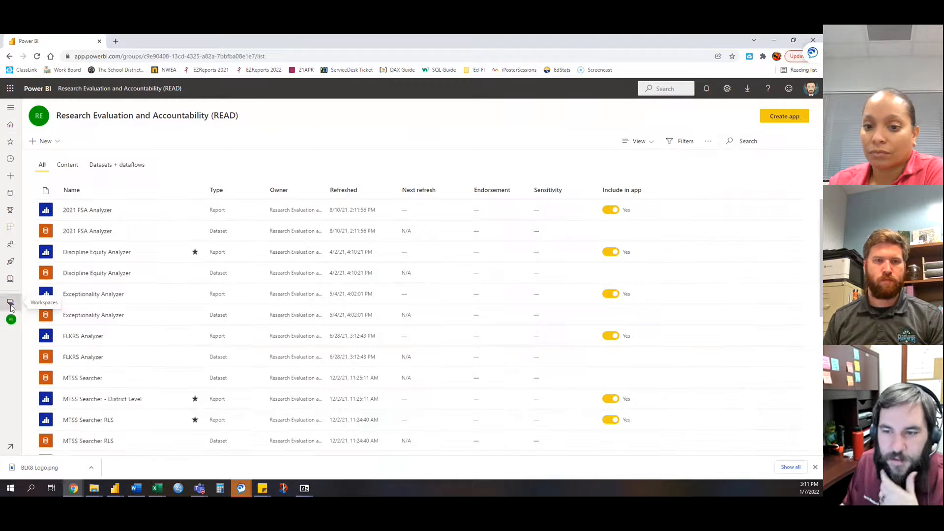
- Browse the full Workspaces list, then close it
left_click(10, 302)
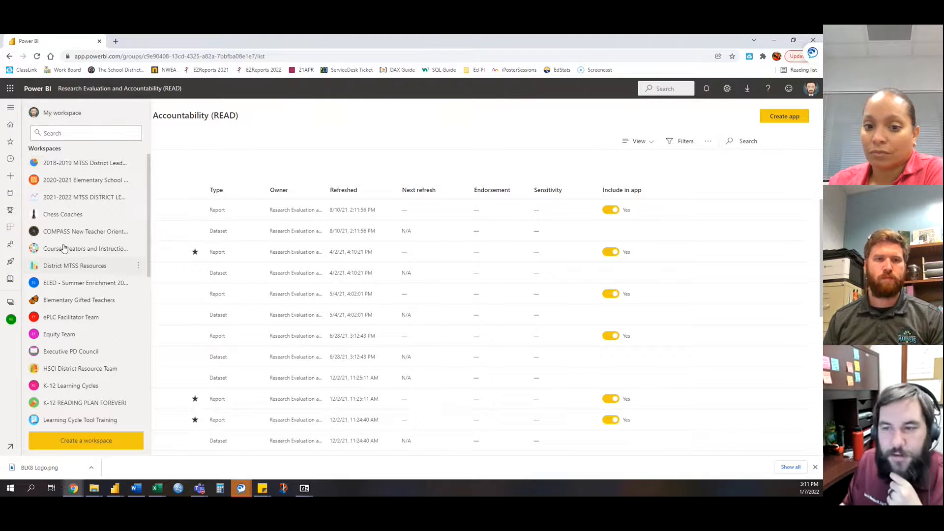
scroll(68, 224, "down", 3)
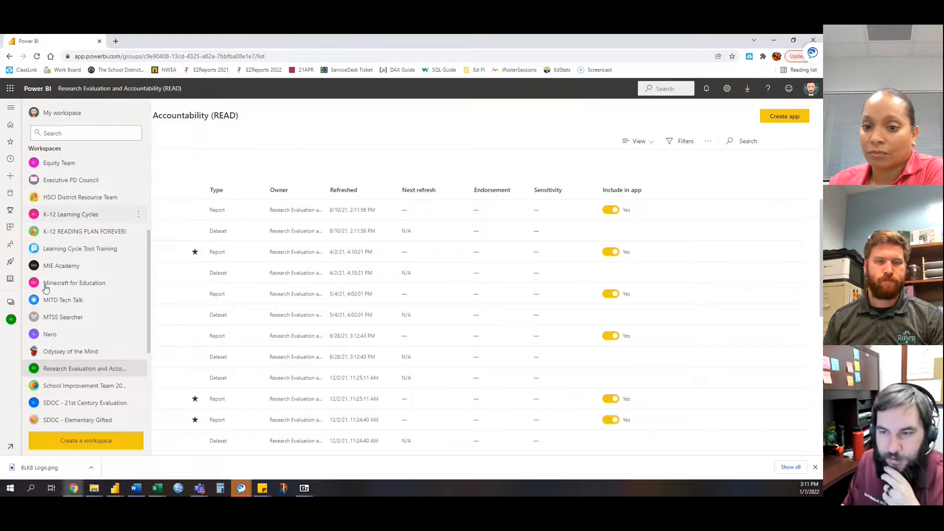
scroll(74, 251, "down", 3)
scroll(69, 368, "up", 7)
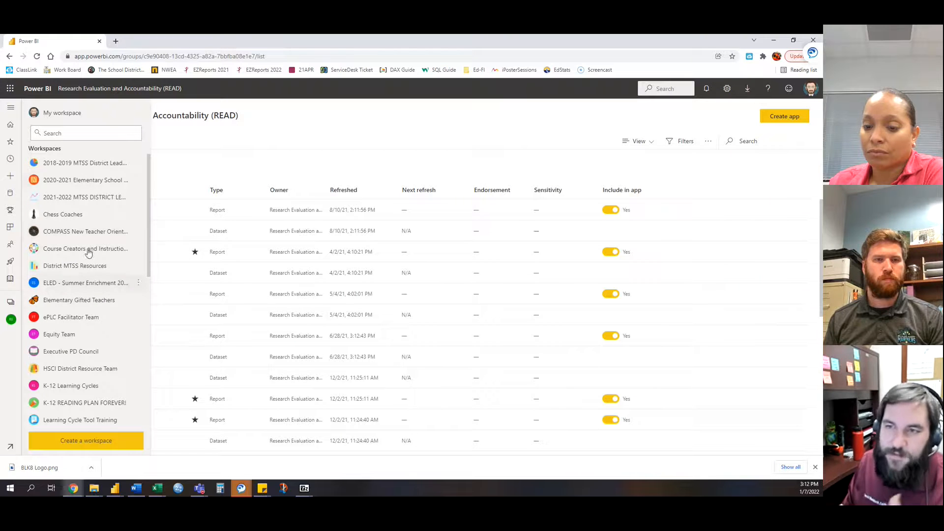
scroll(84, 186, "down", 4)
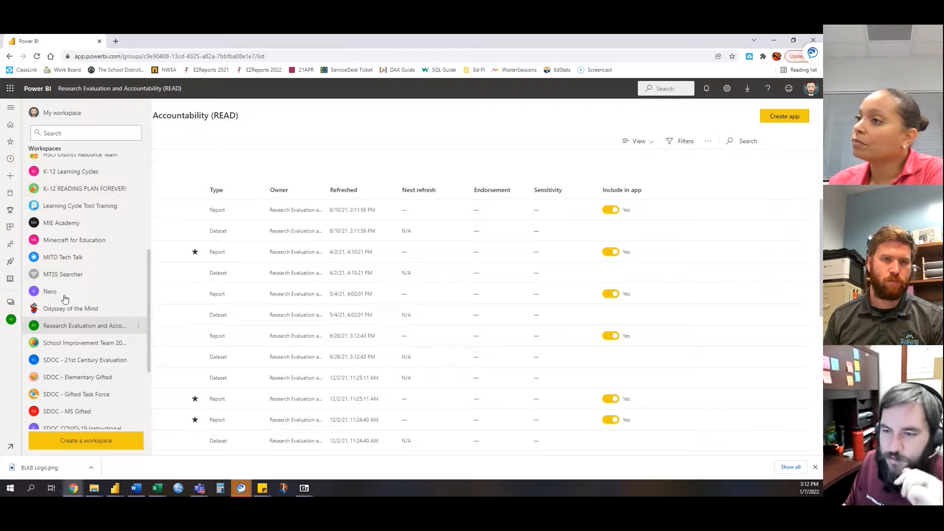
scroll(67, 300, "down", 3)
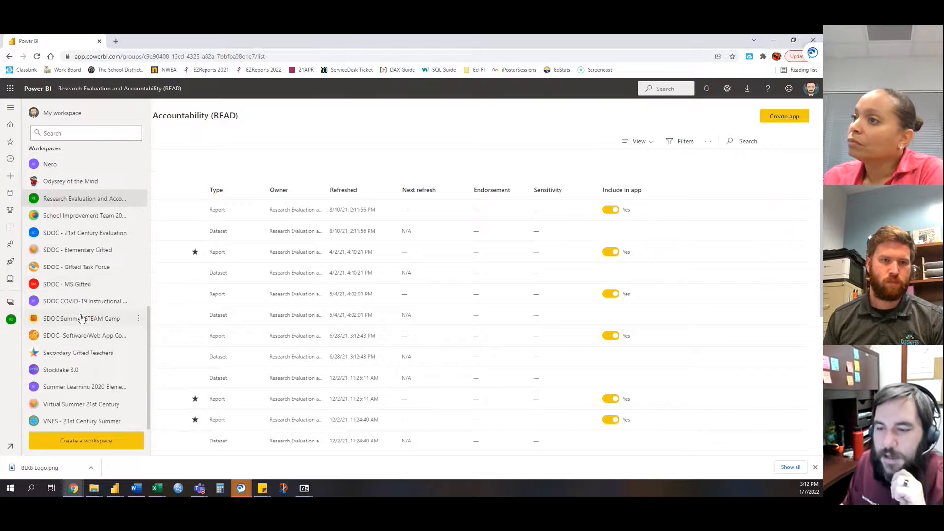
scroll(81, 318, "up", 8)
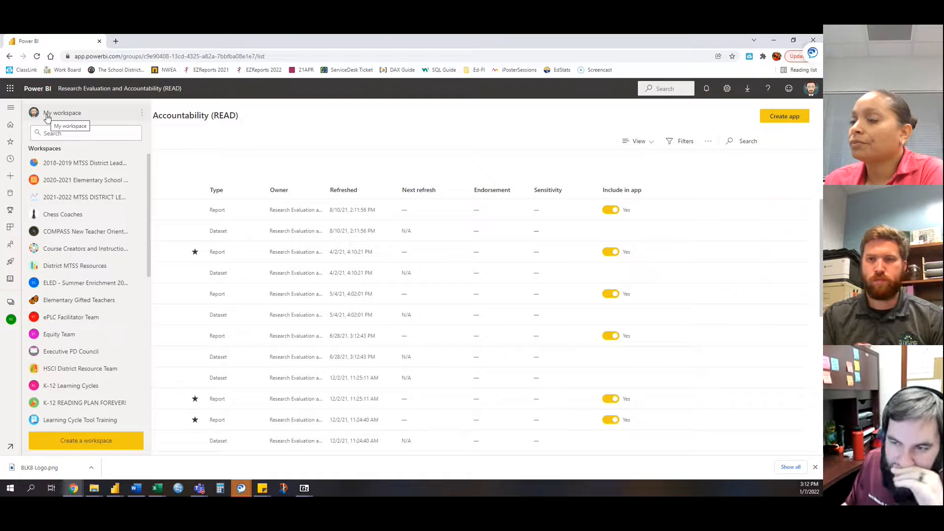
left_click(179, 134)
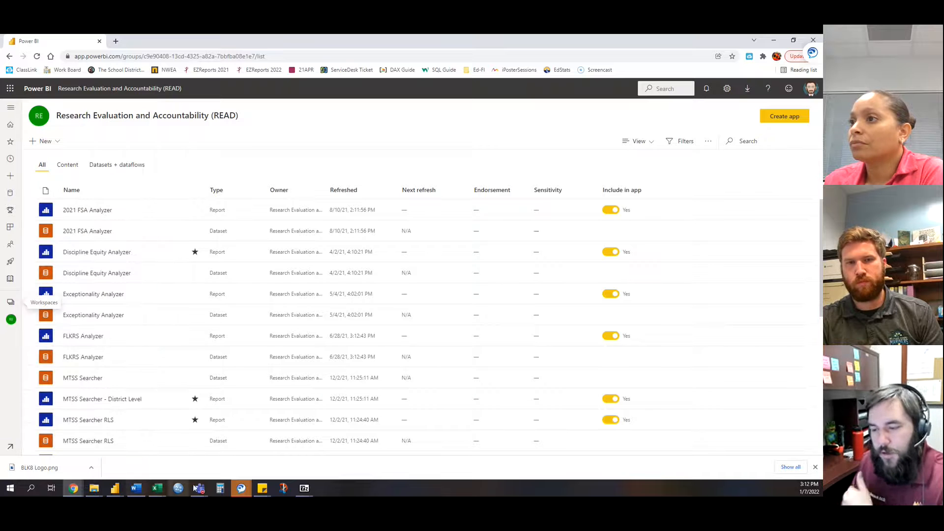
- Publish BLK8 Report from Power BI Desktop to the chosen Power BI workspace
mouse_move(119, 492)
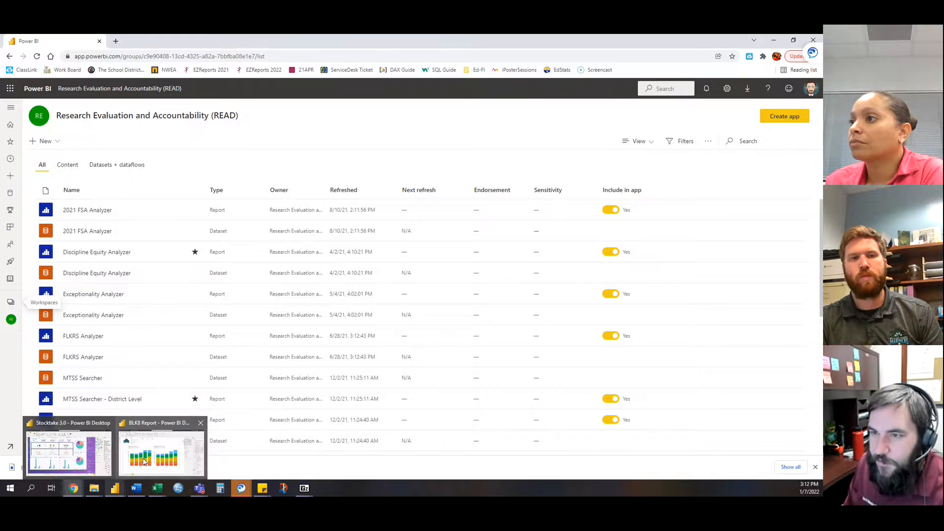
left_click(157, 455)
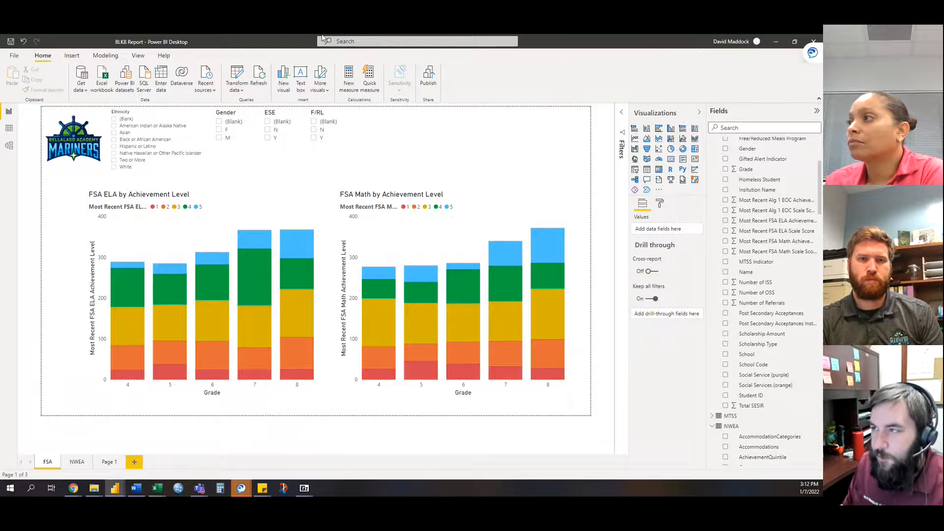
left_click(433, 85)
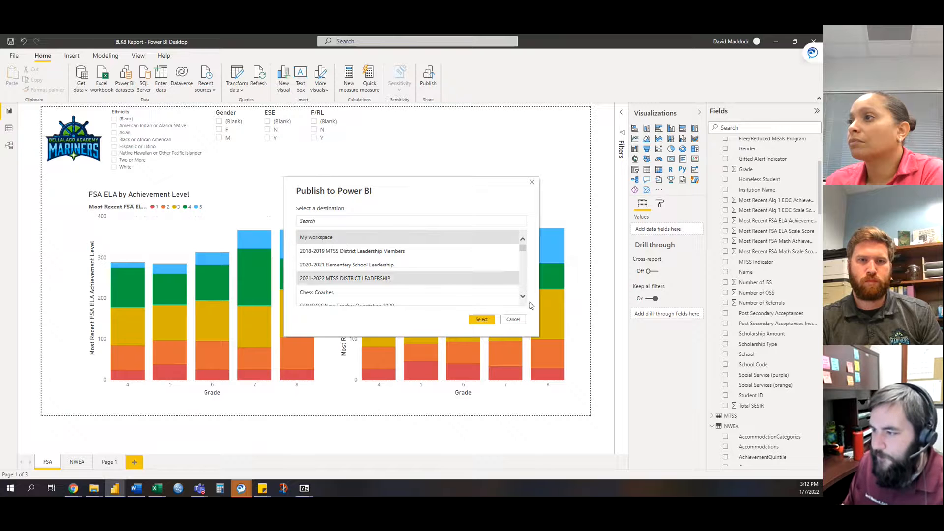
left_click(481, 319)
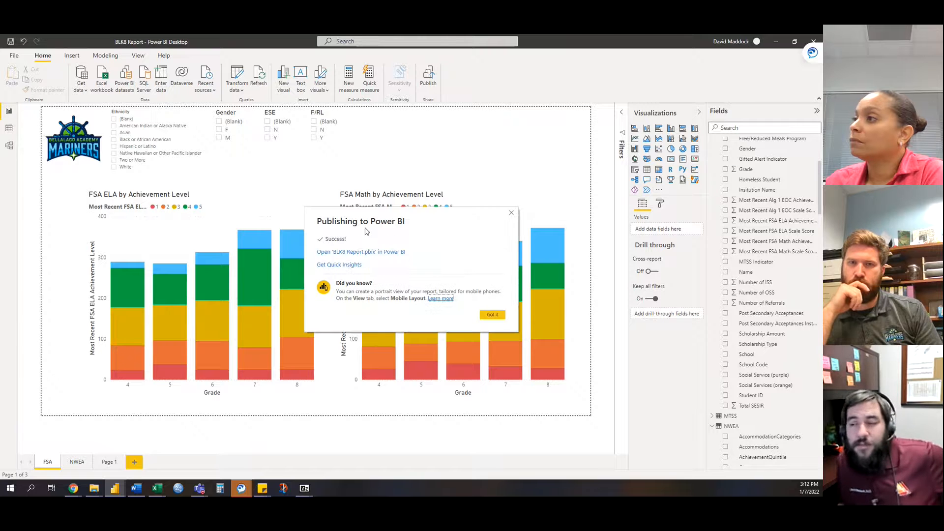
- Dismiss the publishing success message and return to Power BI Service in Chrome
left_click(479, 316)
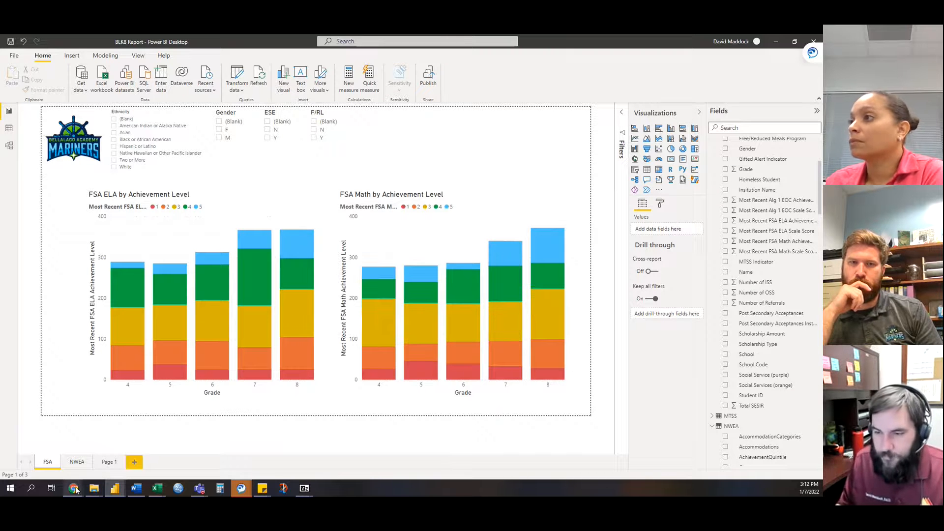
mouse_move(74, 487)
left_click(241, 455)
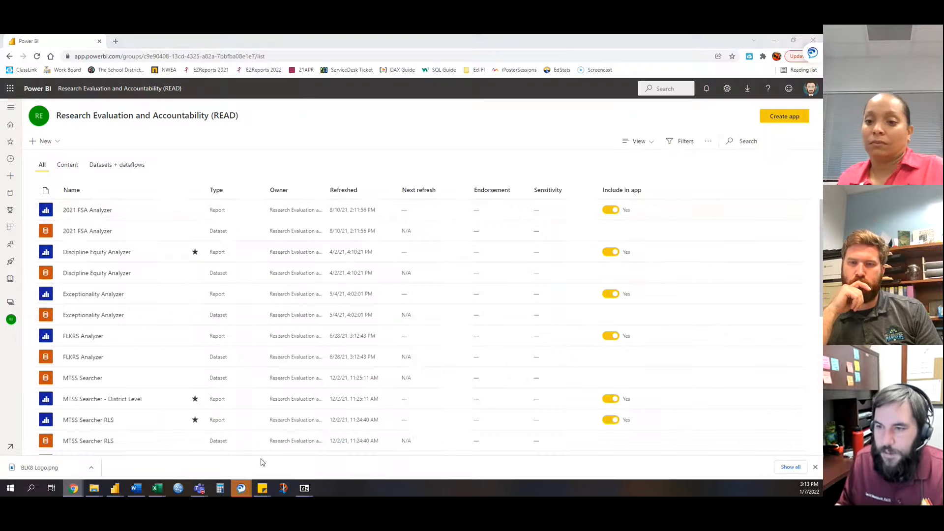
- Switch to My workspace and check BLK8 Report's share link and More options menu
left_click(13, 305)
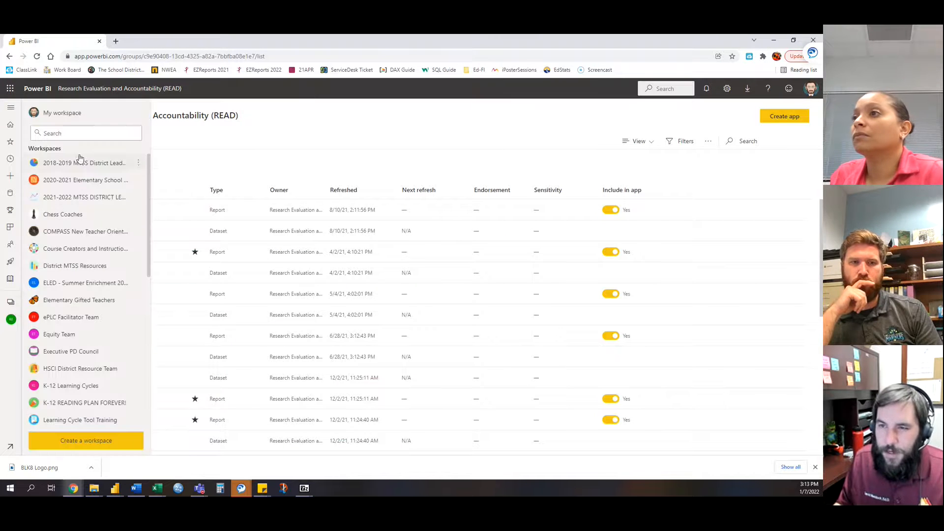
left_click(61, 114)
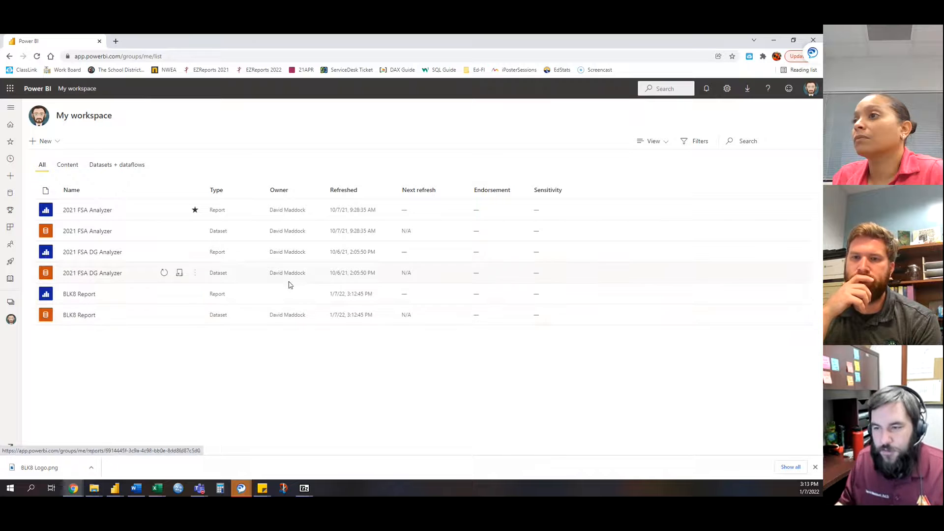
left_click(164, 295)
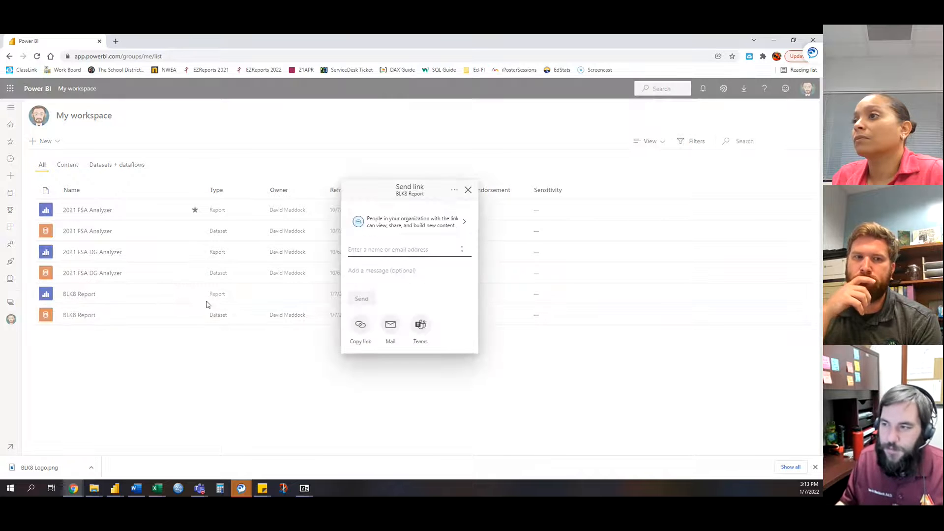
left_click(468, 190)
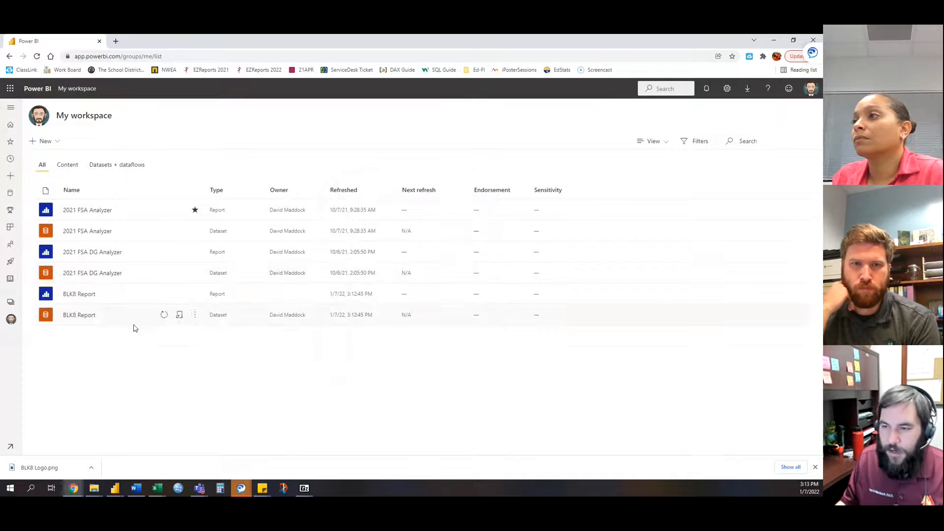
left_click(196, 294)
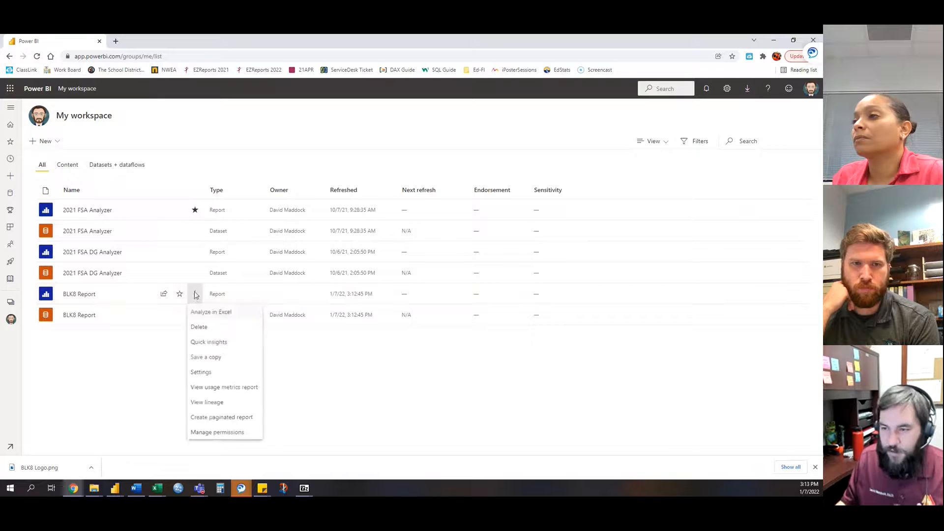
- Grant a colleague Read direct access to BLK8 Report, without reshare or build rights
left_click(202, 433)
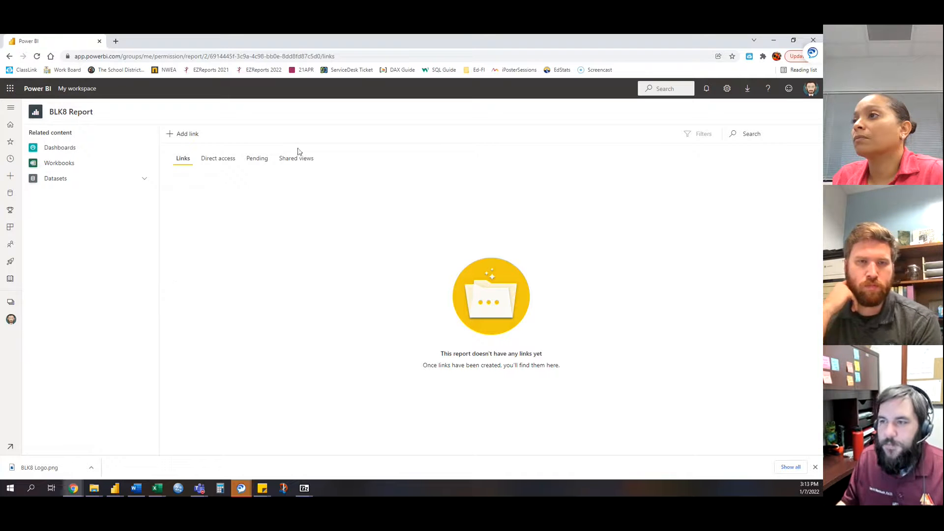
left_click(221, 163)
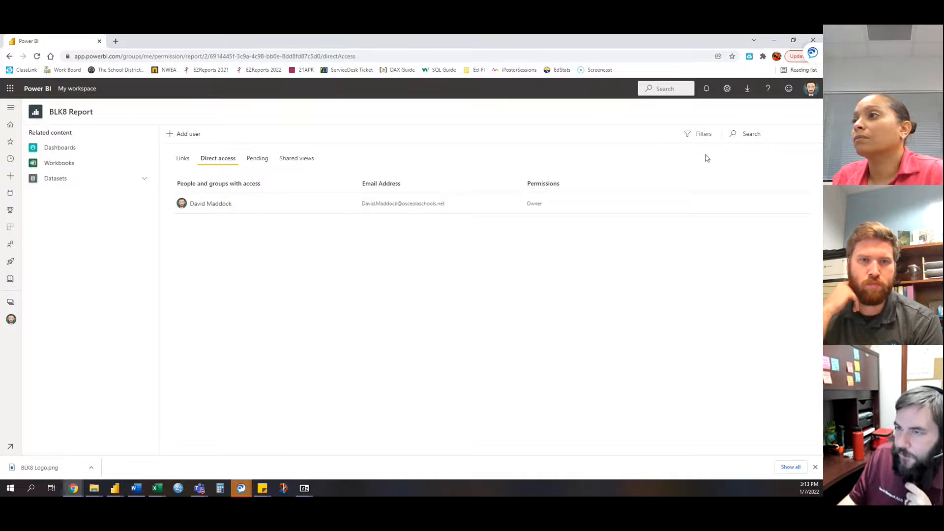
left_click(202, 136)
type("Benjamin")
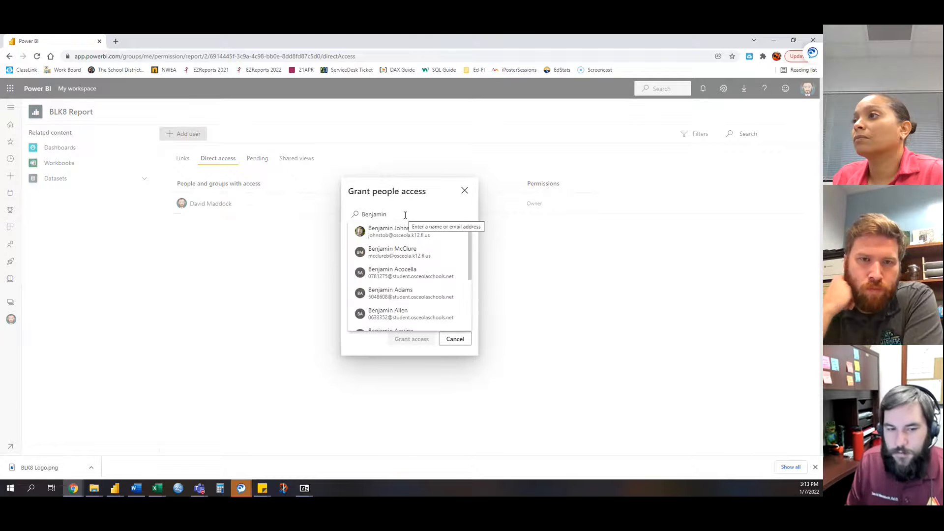
left_click(391, 231)
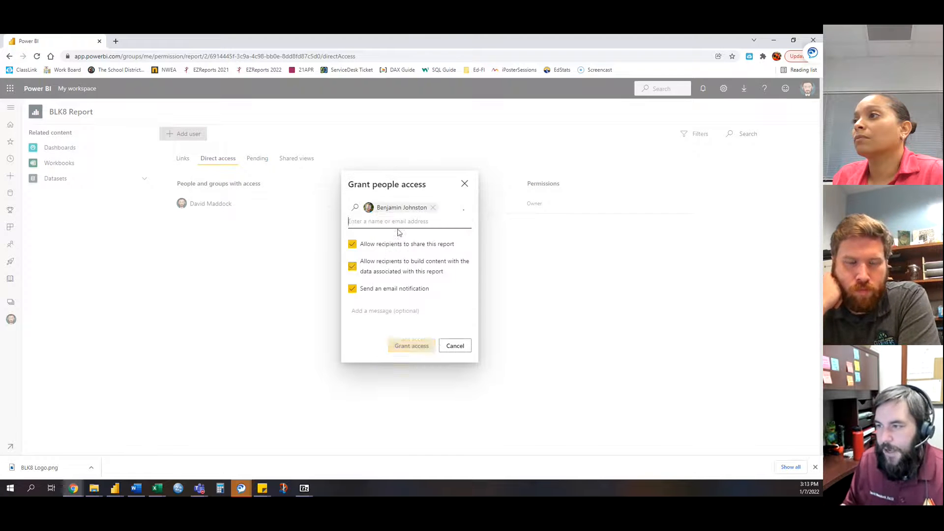
left_click(353, 245)
left_click(352, 266)
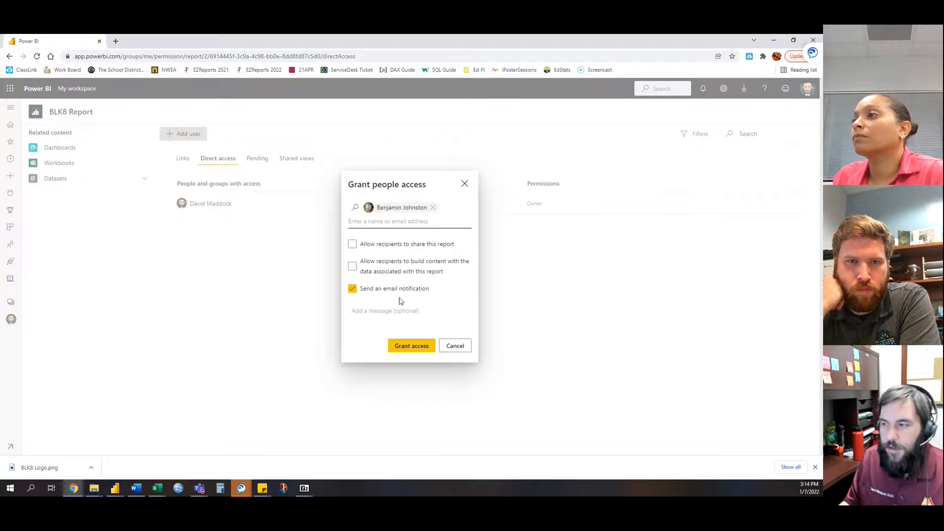
left_click(420, 347)
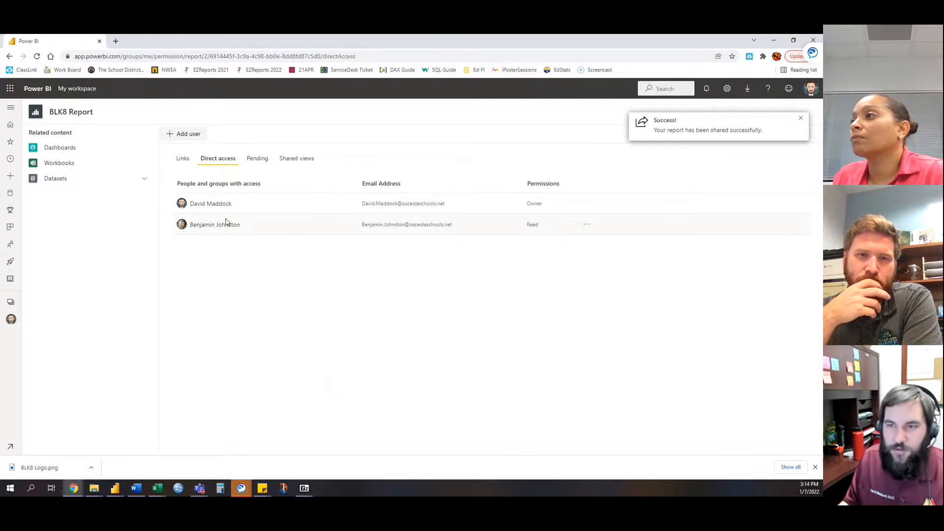
left_click(10, 124)
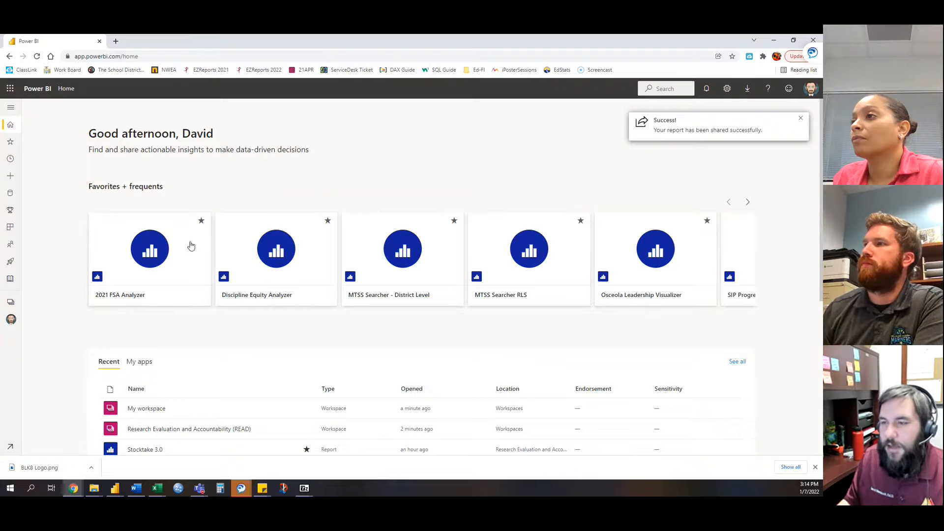
- Open BLK8 Report from My workspace to its FSA page and close the downloads bar
scroll(246, 307, "down", 4)
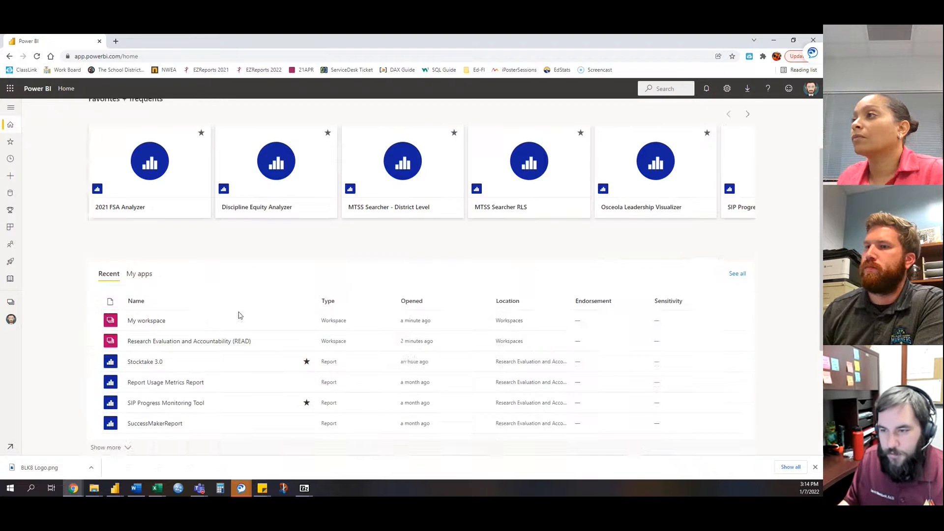
scroll(239, 305, "up", 4)
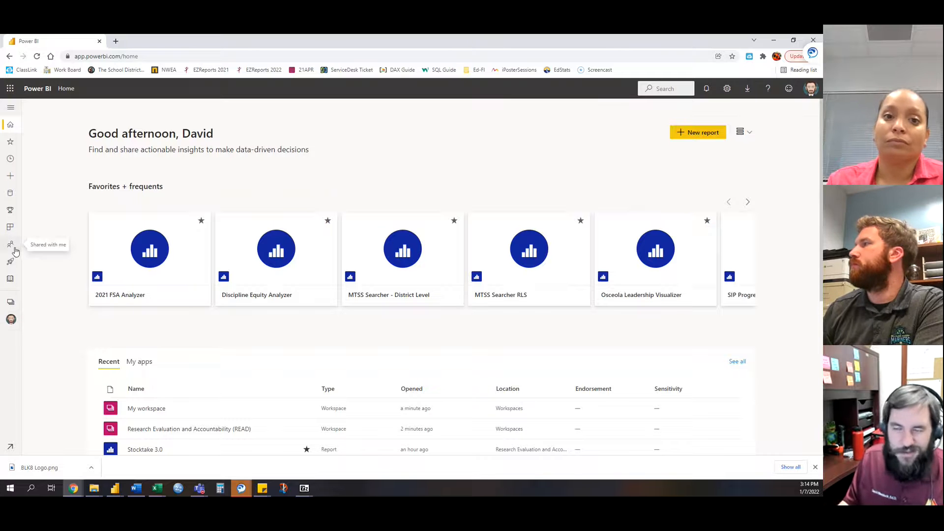
left_click(11, 319)
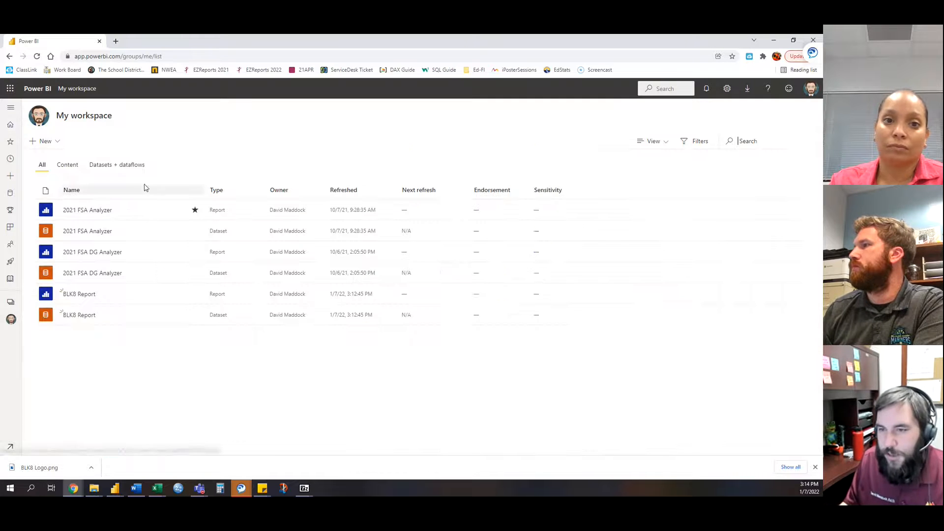
left_click(80, 294)
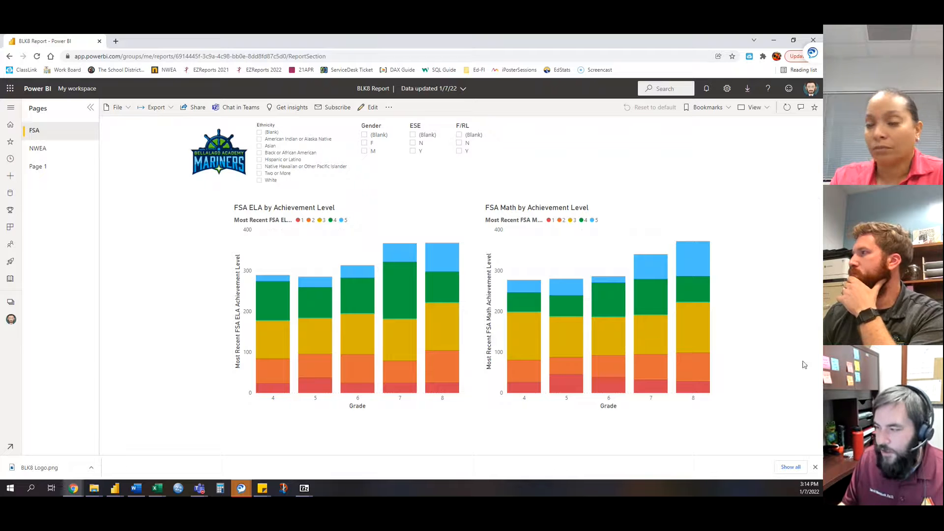
left_click(815, 468)
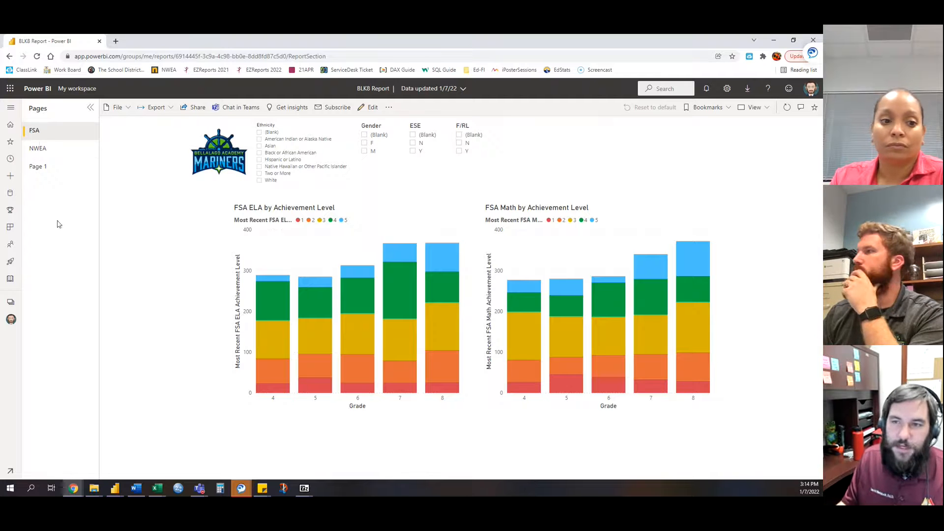
- View the NWEA page, then on Page 1 clear Grades 3–8 from the Grade slicer
left_click(40, 148)
left_click(45, 167)
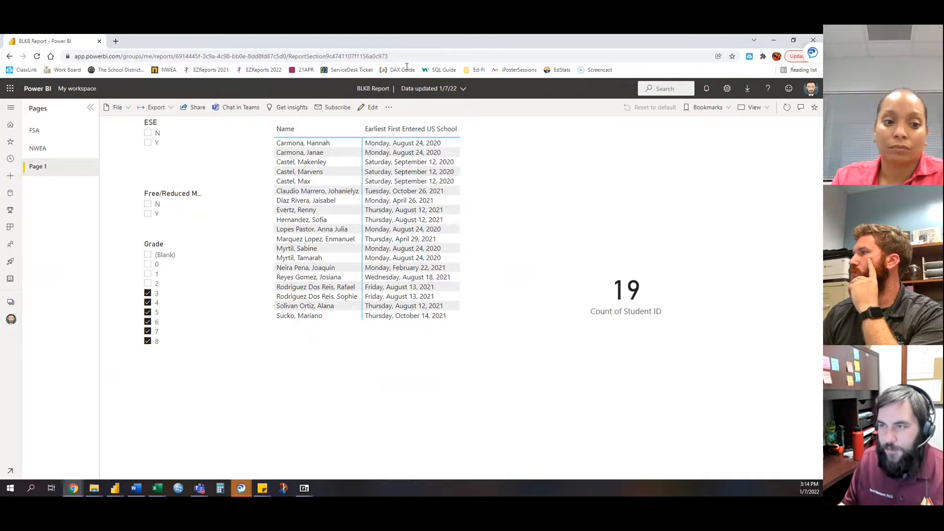
left_click(150, 293, "ctrl")
left_click(150, 303, "ctrl")
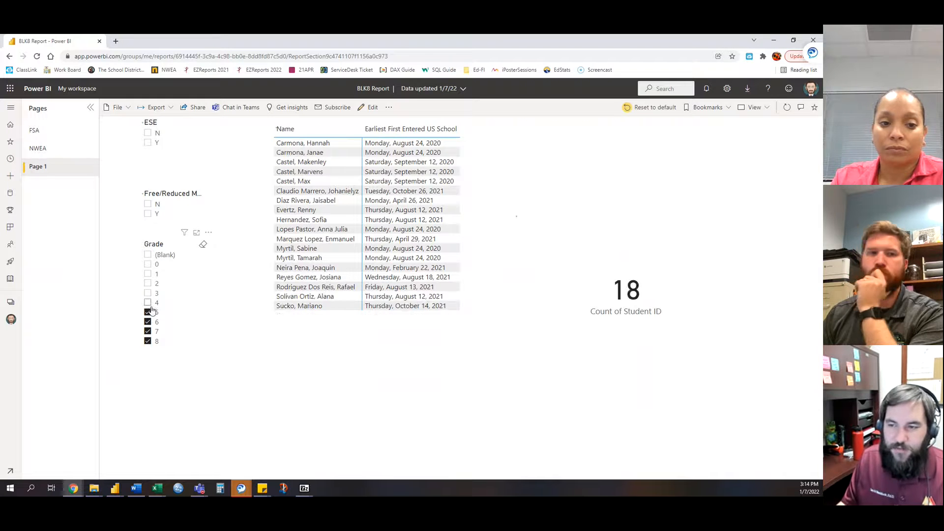
left_click(148, 312, "ctrl")
left_click(148, 340, "ctrl")
left_click(148, 331, "ctrl")
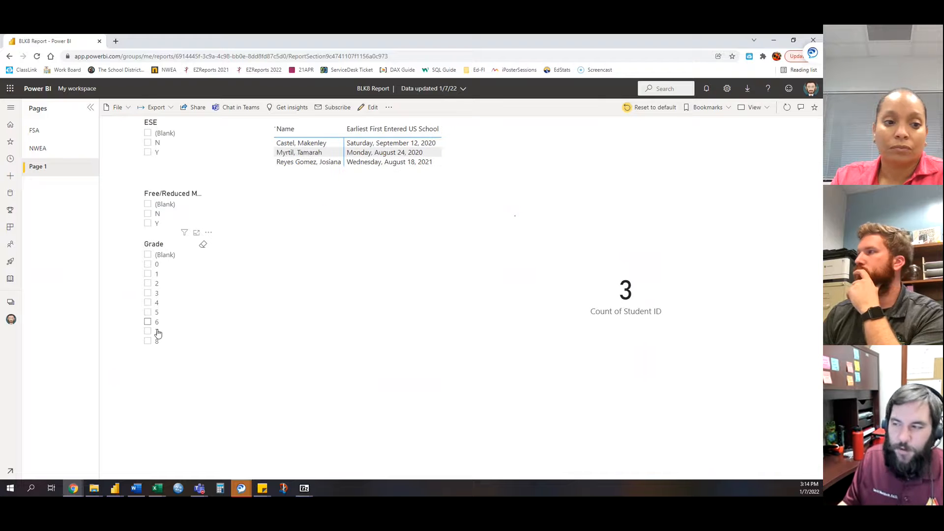
left_click(152, 323, "ctrl")
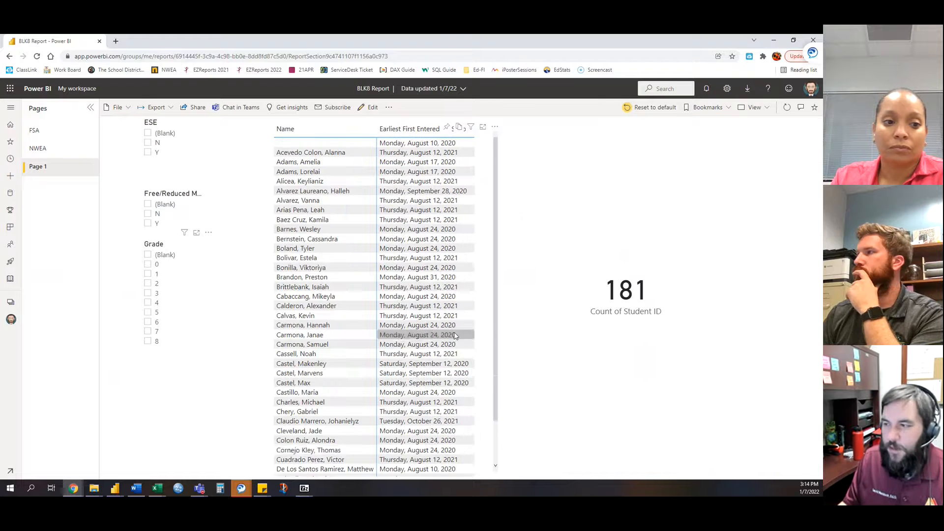
- Toggle the ESE Y filter on and off, then return via NWEA to the FSA page
left_click(147, 153)
left_click(148, 154)
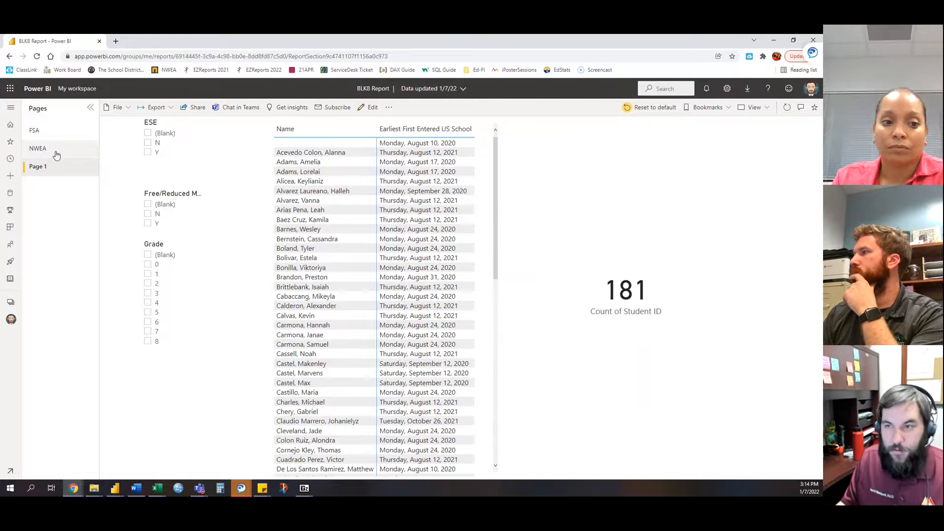
left_click(49, 149)
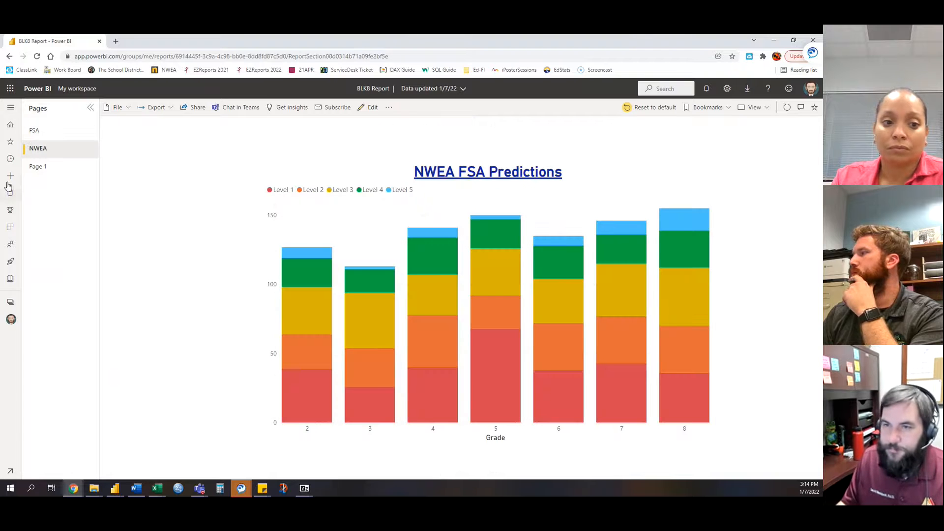
left_click(51, 136)
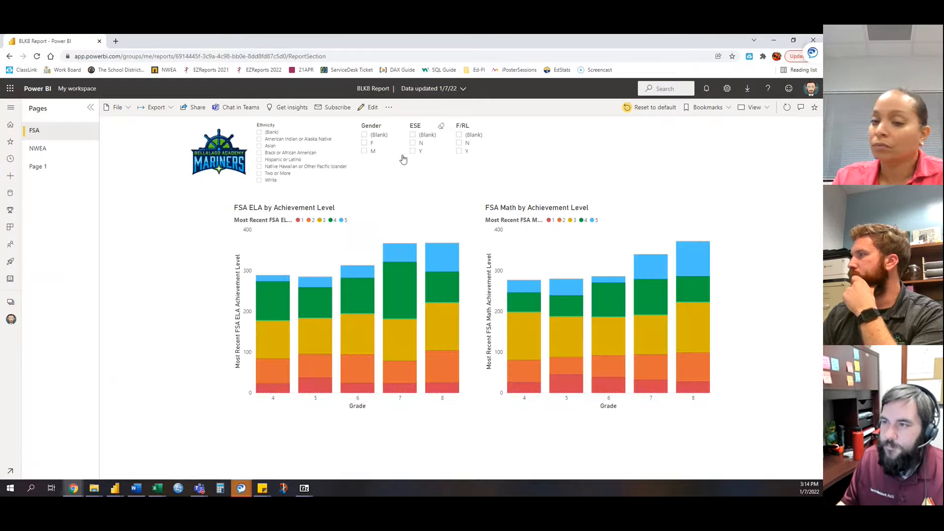
- Filter the FSA charts by Gender M, ESE N and F/RL Y, then clear all three
left_click(364, 151)
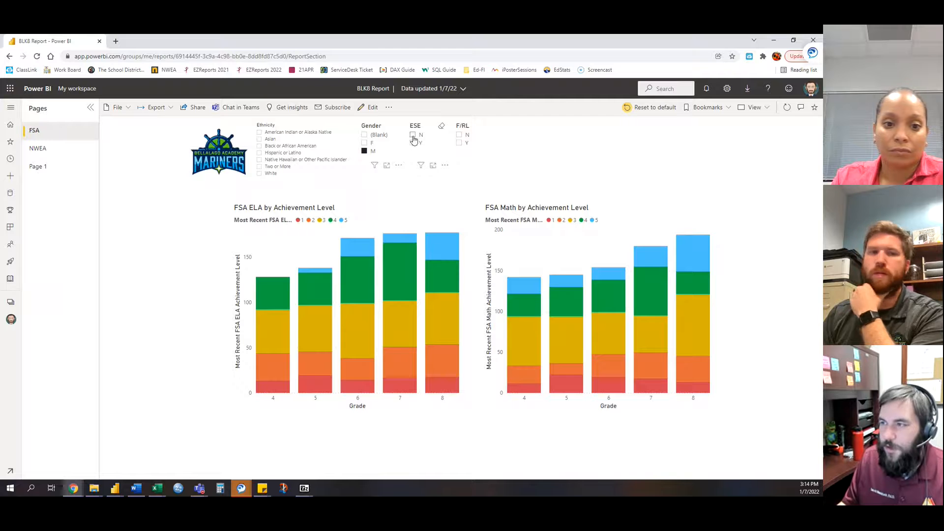
left_click(413, 135)
left_click(459, 143)
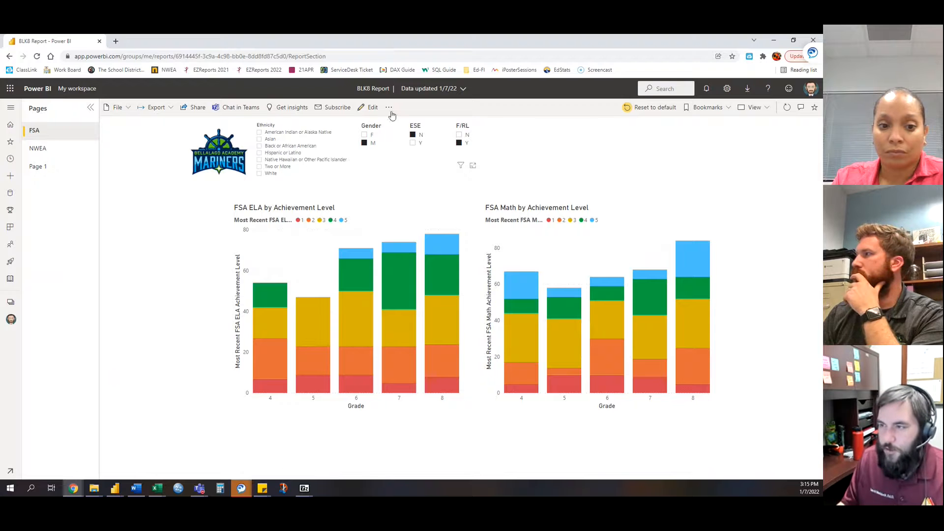
left_click(364, 143)
left_click(413, 135)
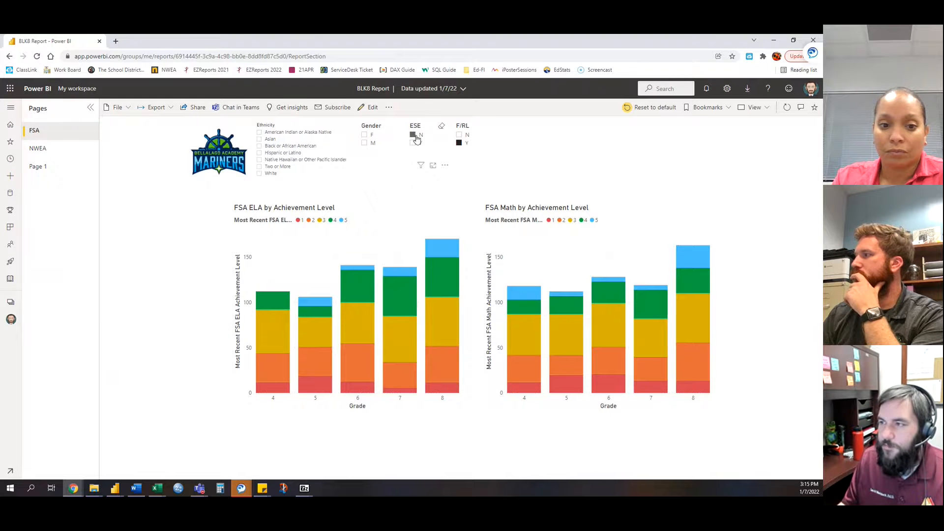
left_click(459, 142)
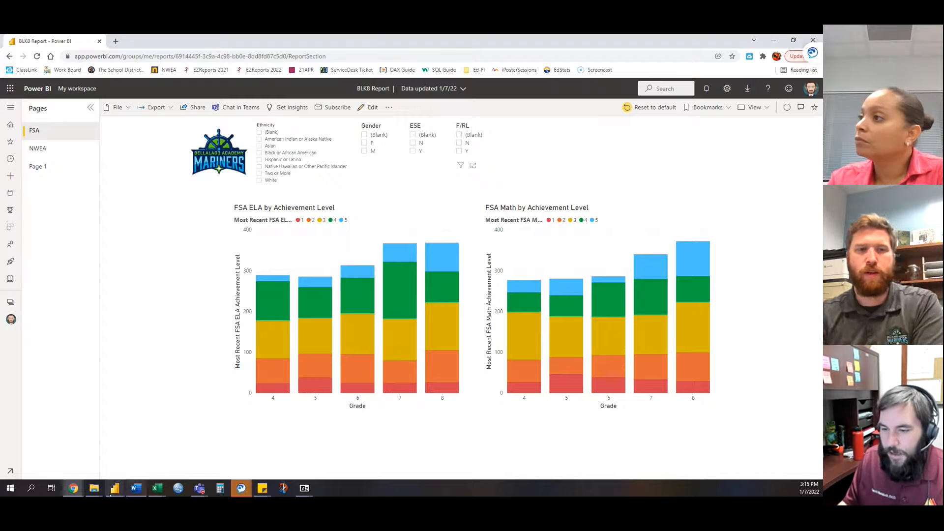
- Switch back to BLK8 Report in Power BI Desktop and bring up the FSA tab's page menu
left_click(116, 491)
left_click(161, 452)
right_click(49, 462)
- Duplicate the FSA page and rename the copy to Experimental
left_click(75, 427)
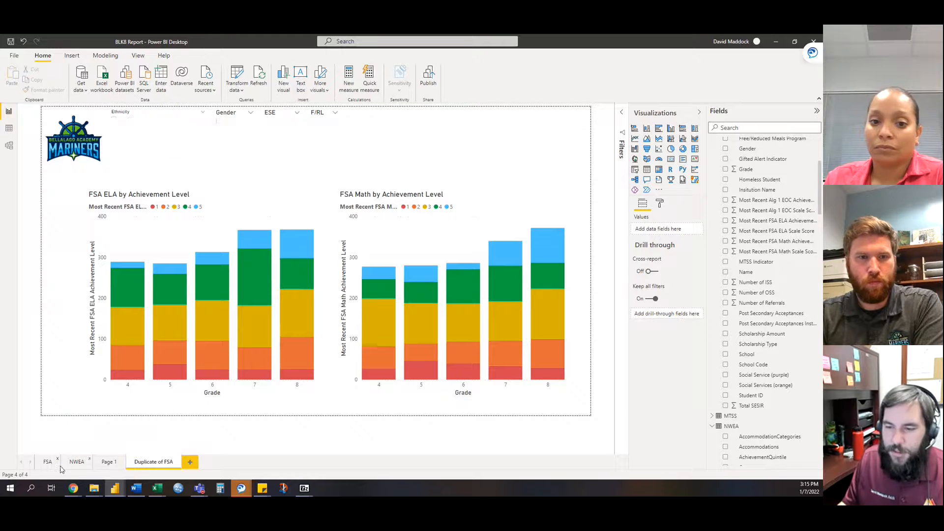
left_click(236, 198)
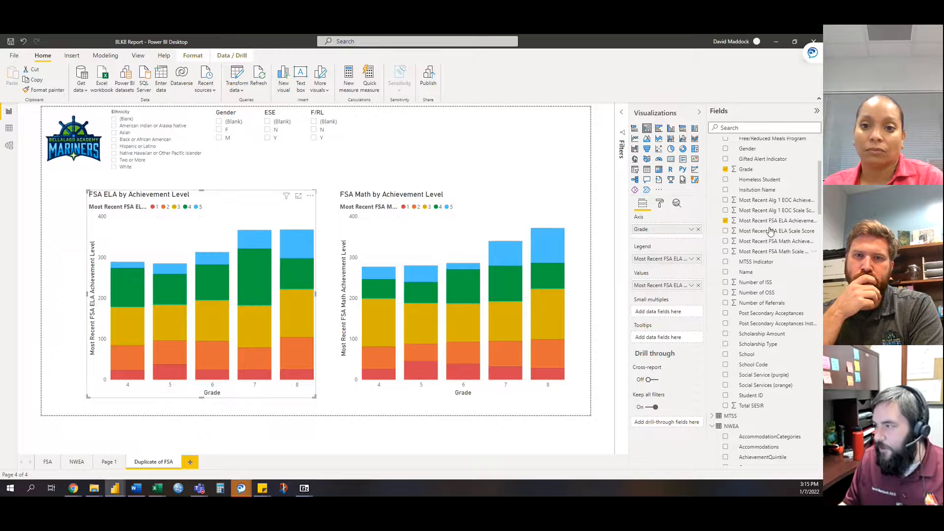
right_click(139, 465)
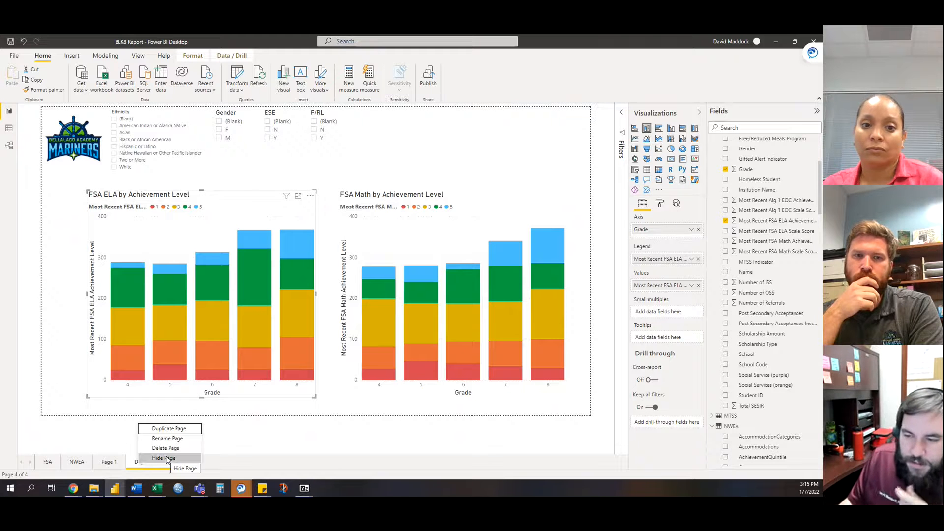
left_click(142, 468)
double_click(147, 463)
type("Experime")
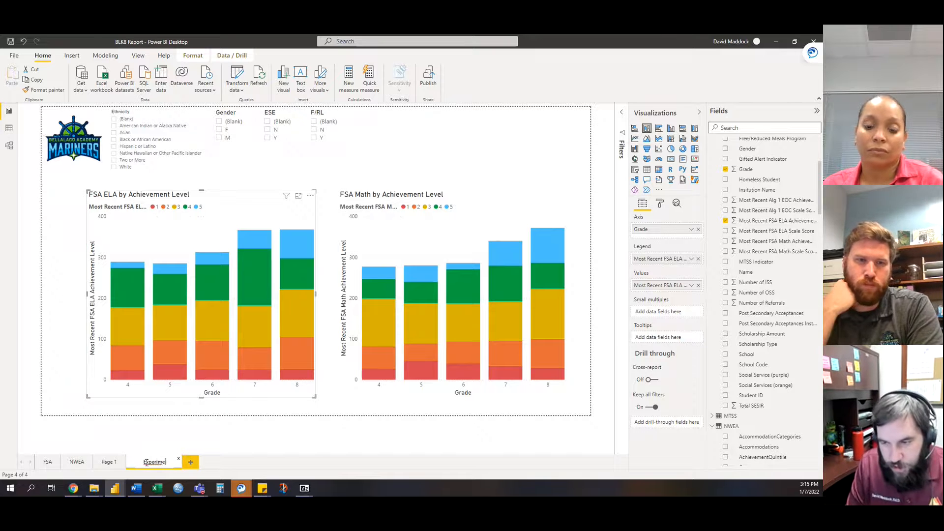
left_click(146, 443)
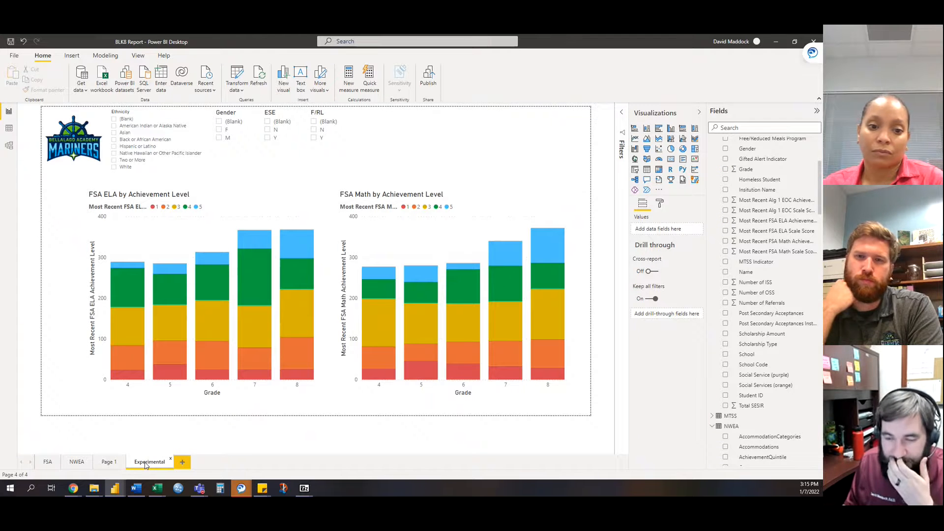
- Hide the Experimental page from report viewers
right_click(145, 465)
left_click(158, 456)
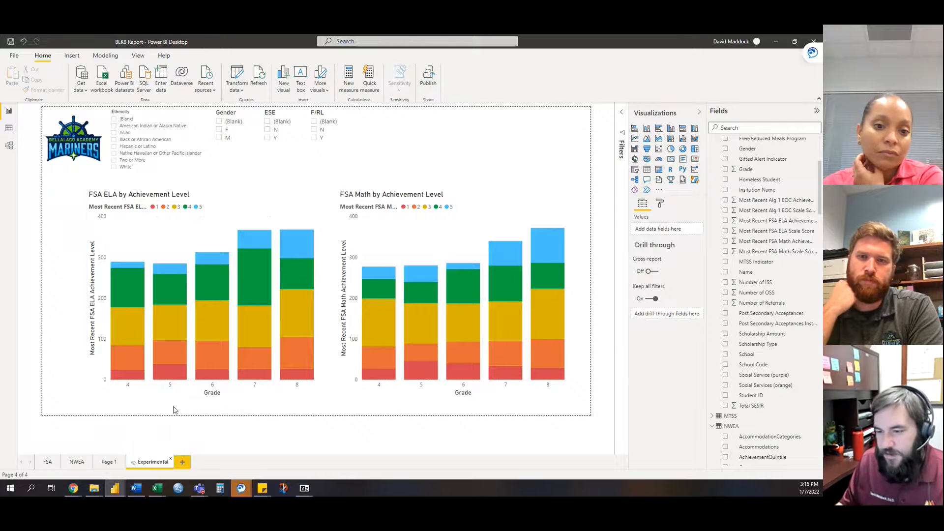
right_click(150, 463)
left_click(127, 443)
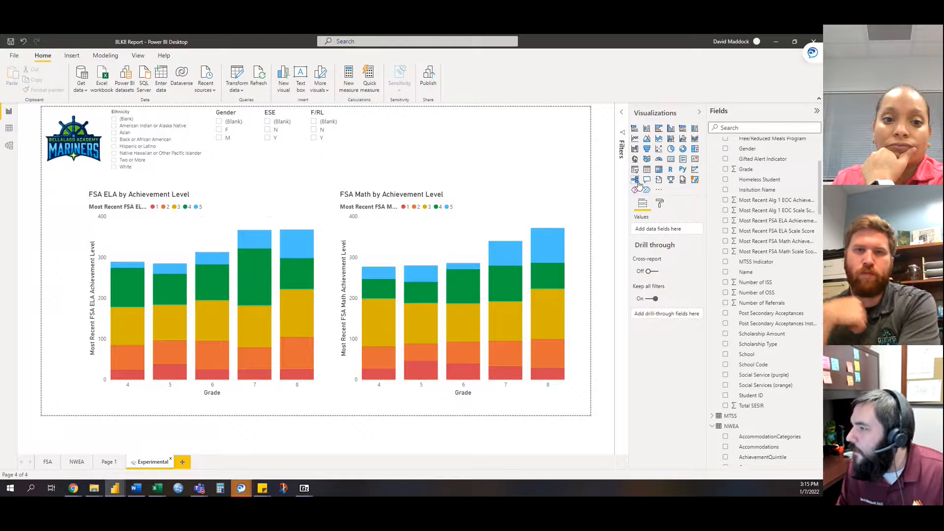
- Add a Key influencers visual sized over the right half of the page
left_click(693, 170)
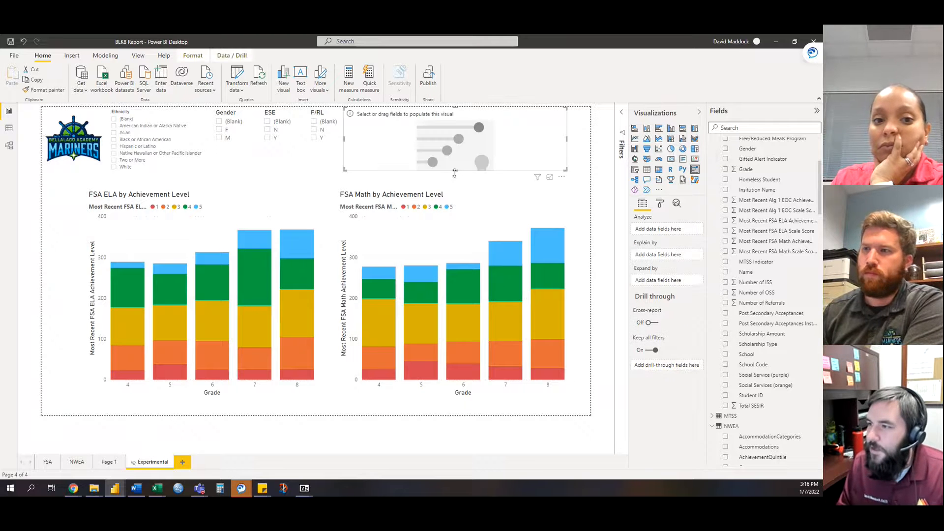
left_click_drag(455, 172, 453, 369)
left_click_drag(459, 214, 458, 235)
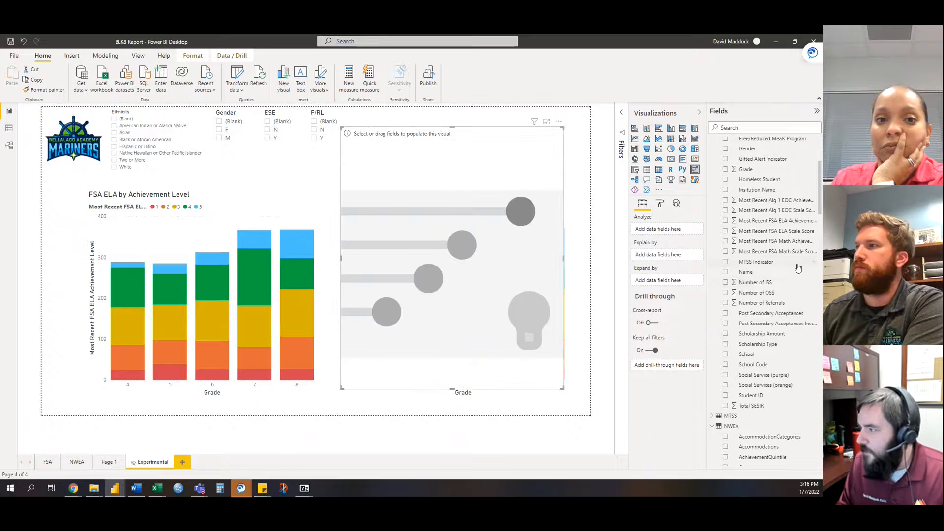
scroll(767, 264, "up", 3)
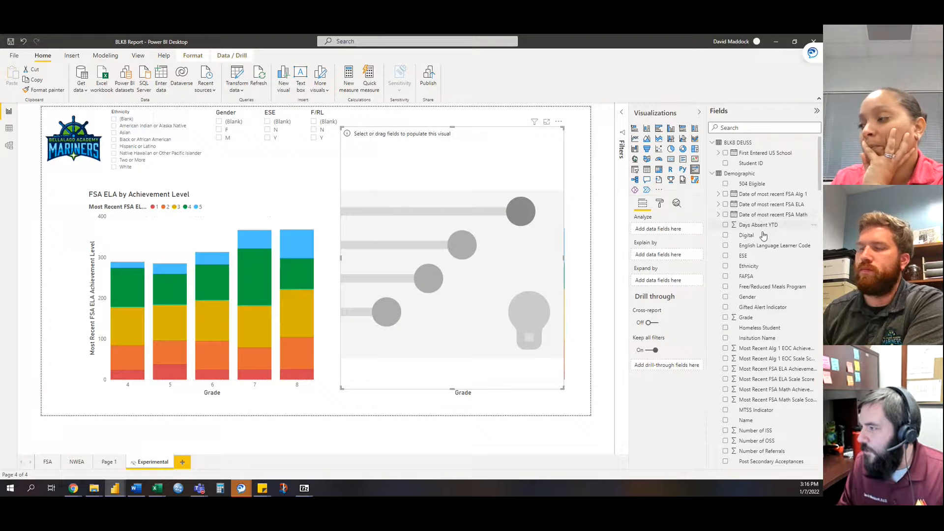
scroll(764, 236, "down", 10)
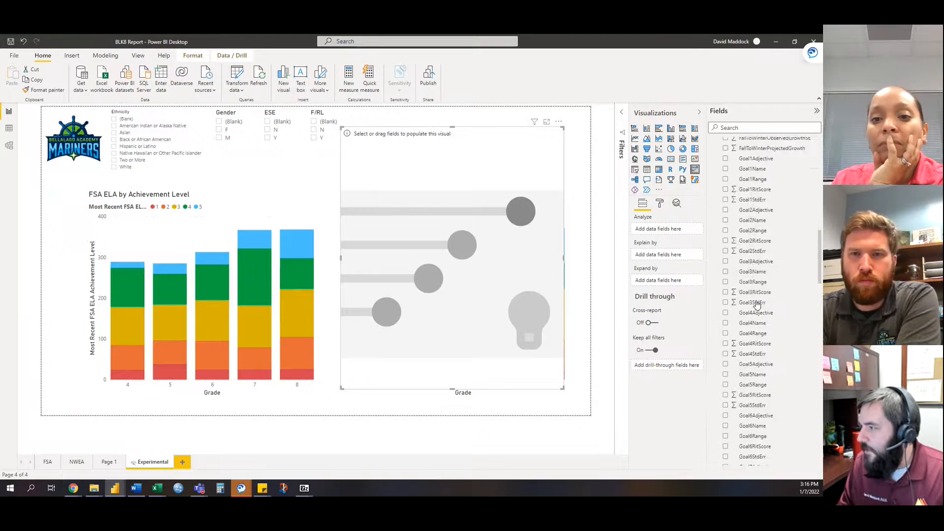
scroll(757, 305, "down", 10)
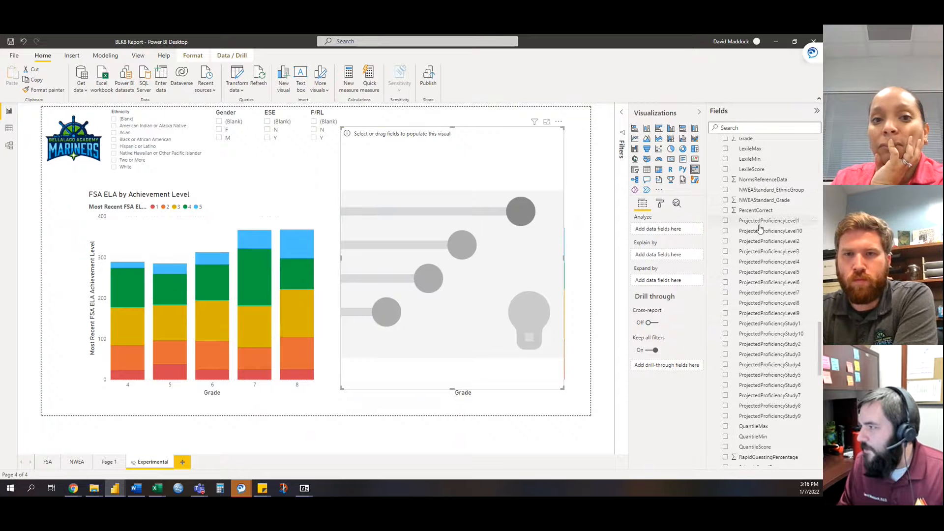
scroll(761, 227, "up", 10)
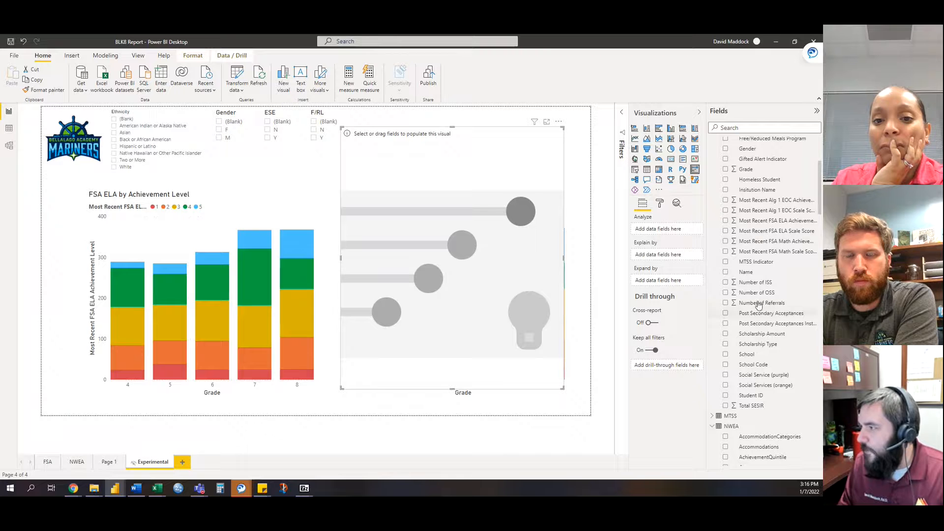
scroll(759, 305, "up", 2)
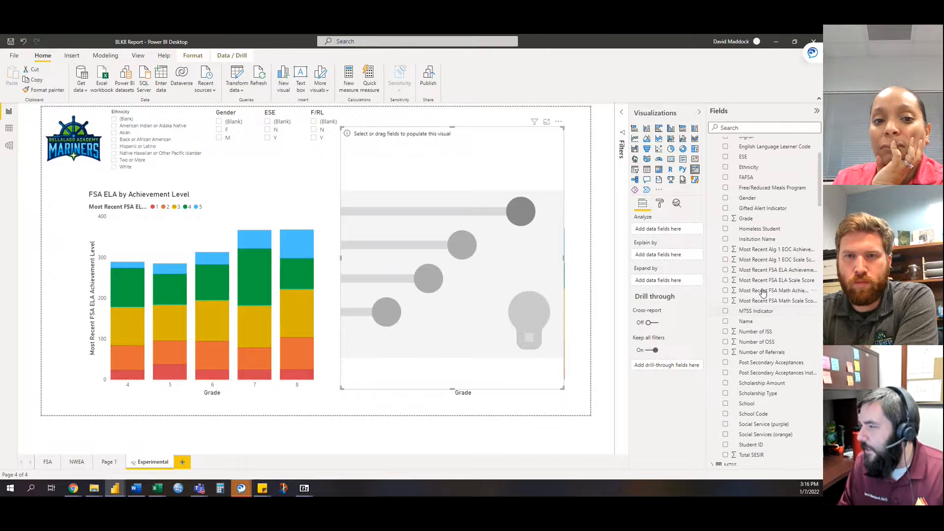
- Analyze Most Recent FSA ELA Achievement Level, explained by Gender, ESE, Ethnicity, ISS, OSS and referrals
left_click_drag(768, 276, 675, 234)
scroll(762, 246, "up", 2)
left_click_drag(747, 297, 662, 257)
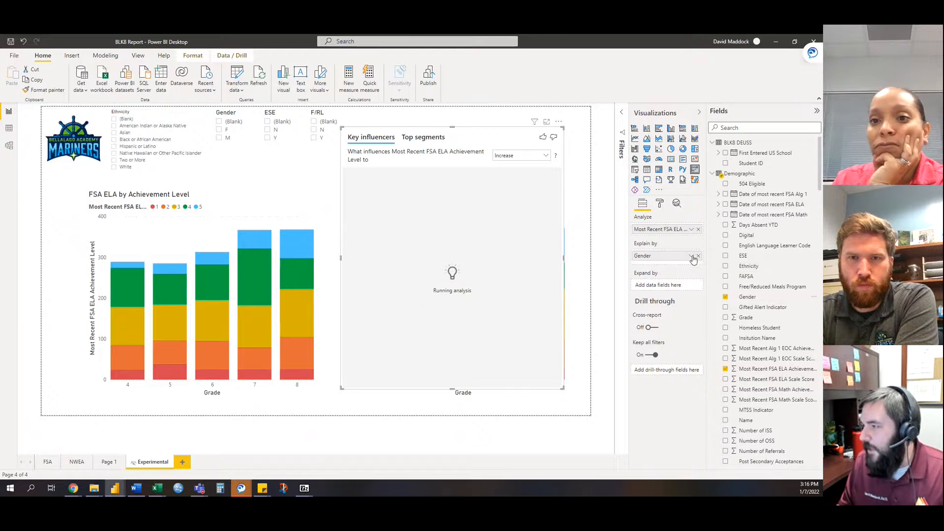
left_click_drag(760, 255, 672, 261)
left_click_drag(774, 267, 671, 274)
scroll(762, 341, "down", 5)
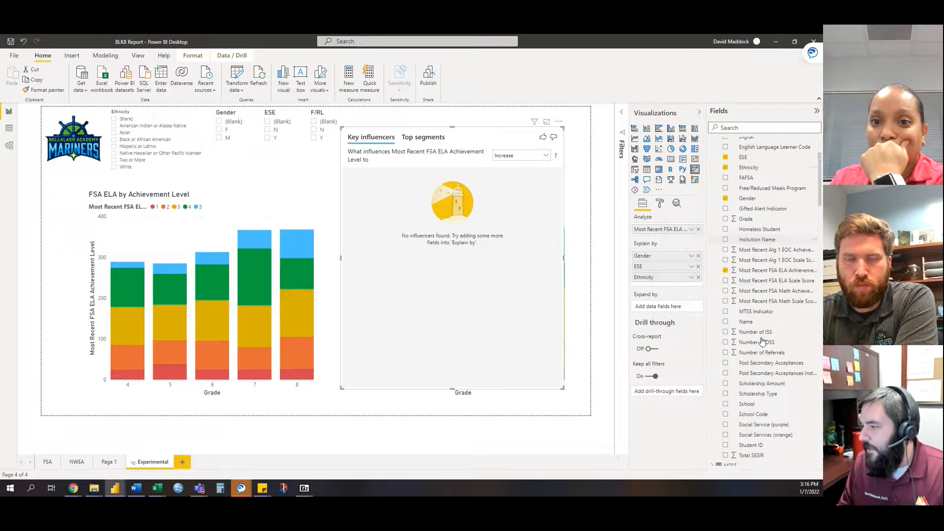
left_click_drag(763, 282, 671, 288)
left_click_drag(757, 293, 672, 297)
left_click_drag(762, 304, 661, 308)
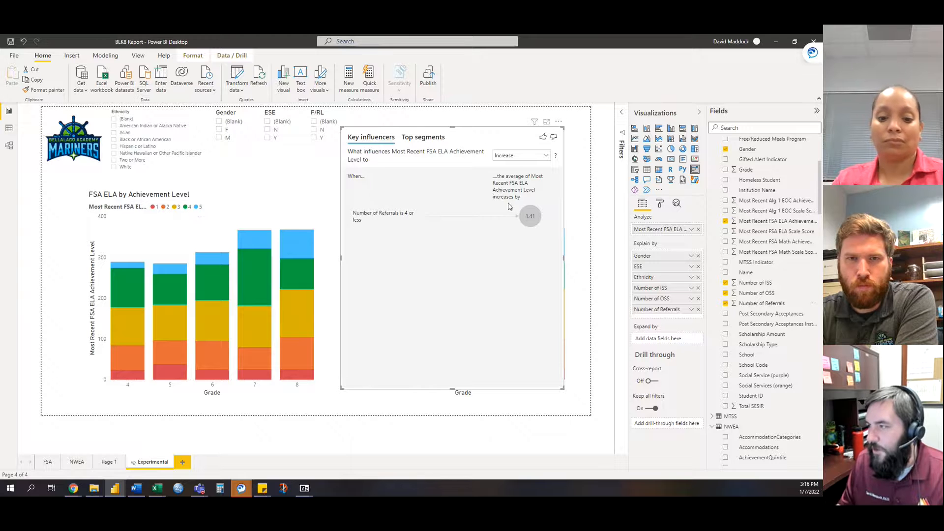
- Analyze FSA ELA Scale Score, adding Gifted Alert, Free/Reduced Meals, ELL Code and Days Absent YTD
left_click_drag(755, 231, 689, 229)
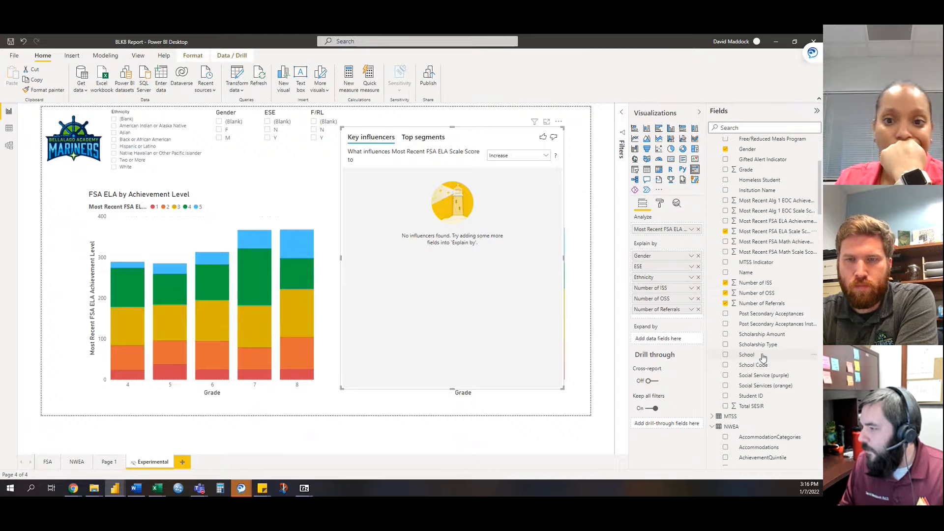
scroll(763, 264, "up", 2)
left_click_drag(764, 222, 661, 321)
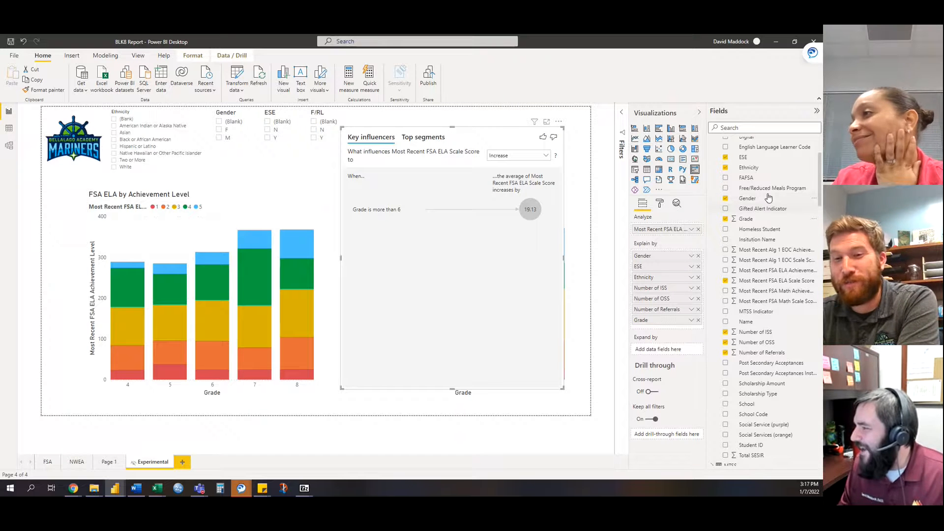
left_click_drag(767, 207, 659, 328)
left_click_drag(769, 188, 661, 341)
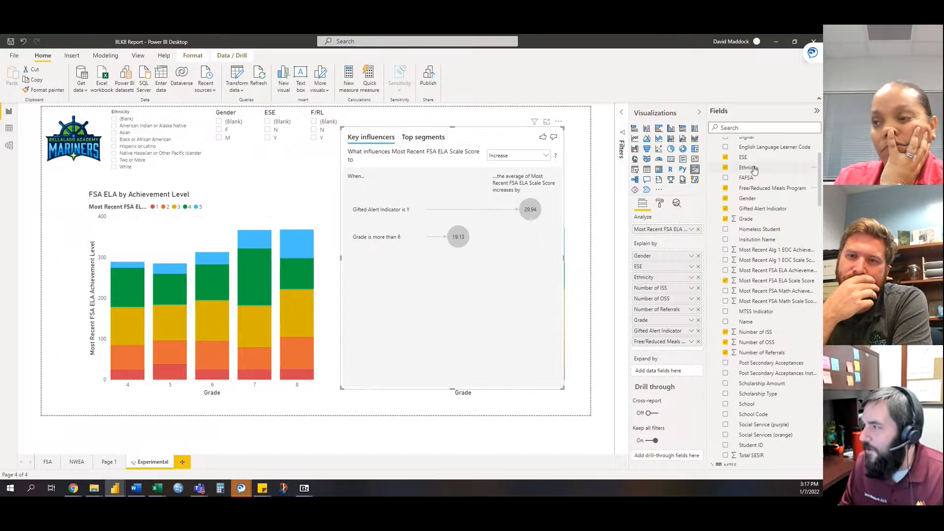
scroll(759, 180, "up", 2)
left_click_drag(754, 201, 663, 346)
left_click(698, 320)
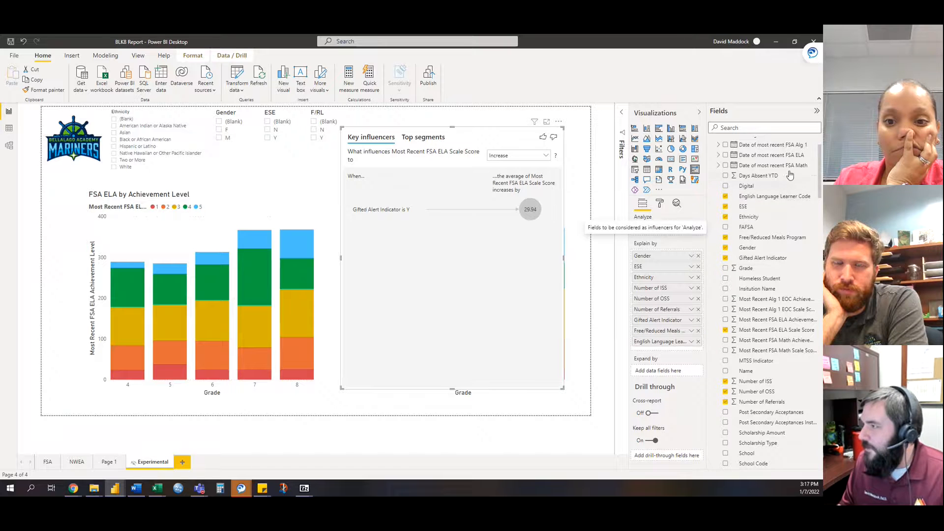
left_click_drag(776, 177, 674, 348)
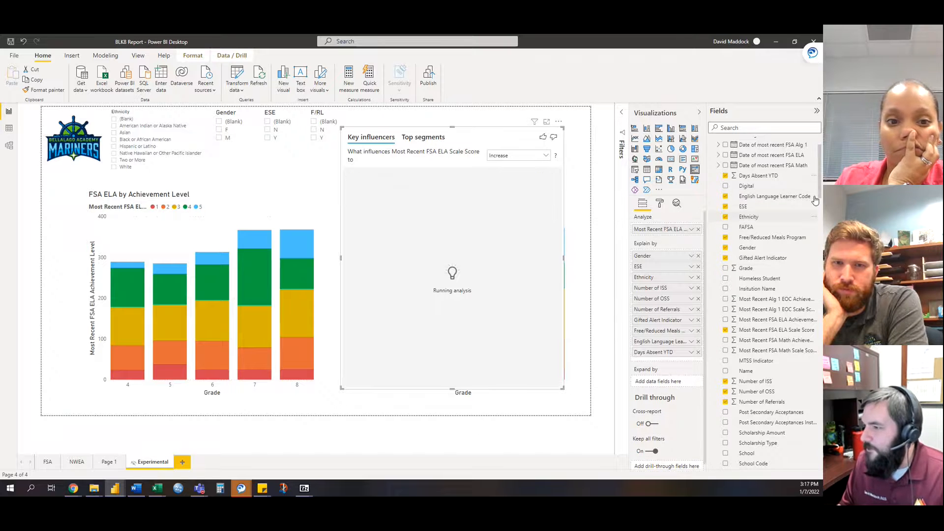
- Set the Key influencers to show what decreases the FSA ELA Scale Score
scroll(752, 225, "up", 1)
scroll(752, 224, "up", 1)
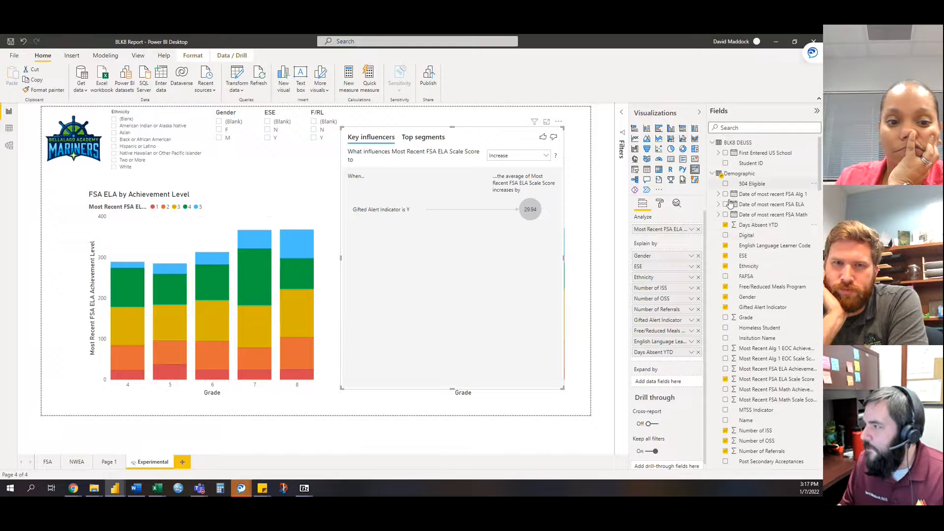
left_click(542, 157)
left_click(507, 182)
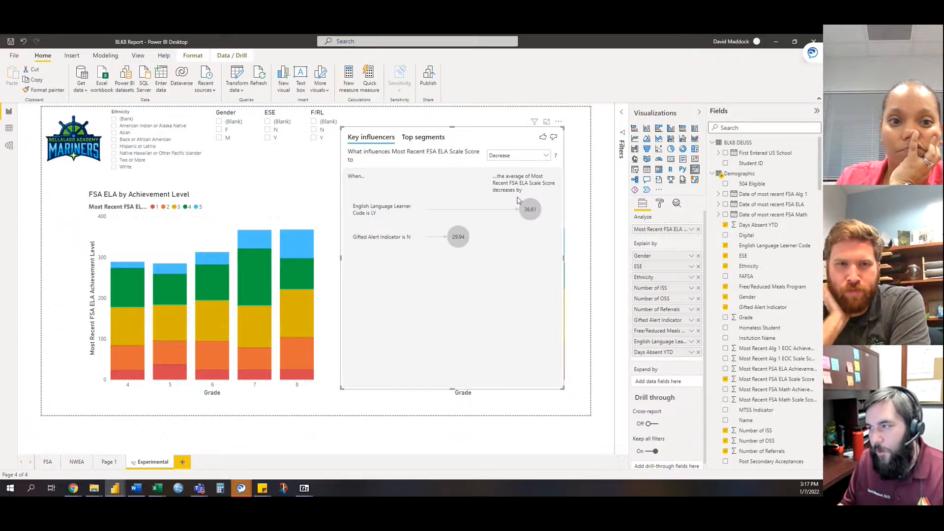
mouse_move(528, 215)
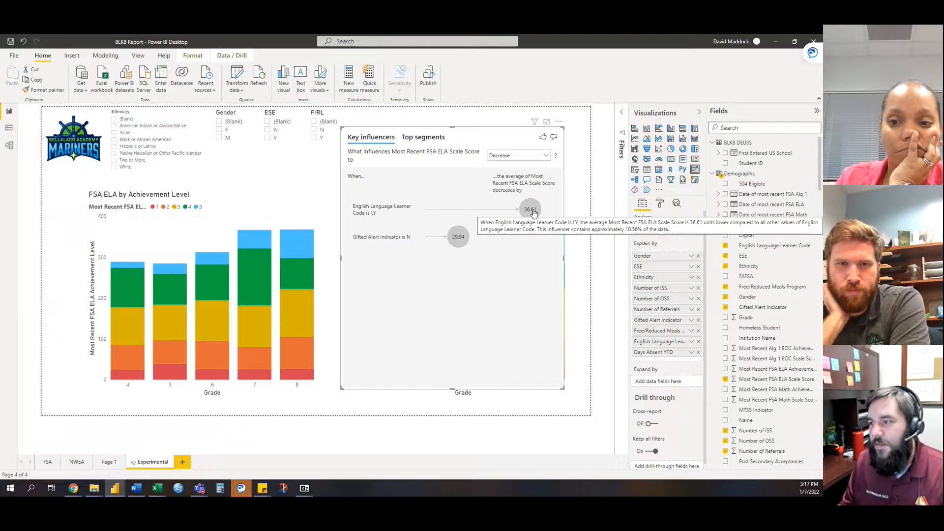
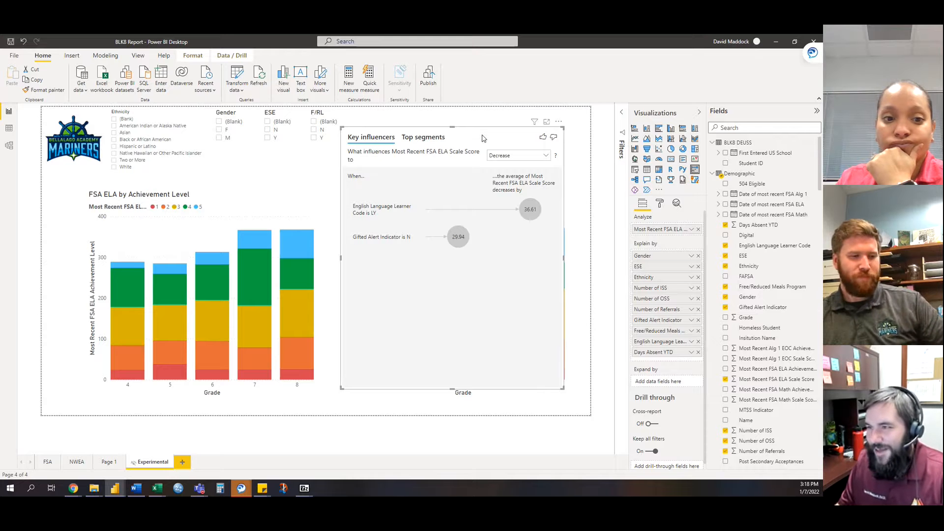
- Select the Key influencers visual and delete it so the FSA Math chart shows again
left_click_drag(483, 135, 500, 138)
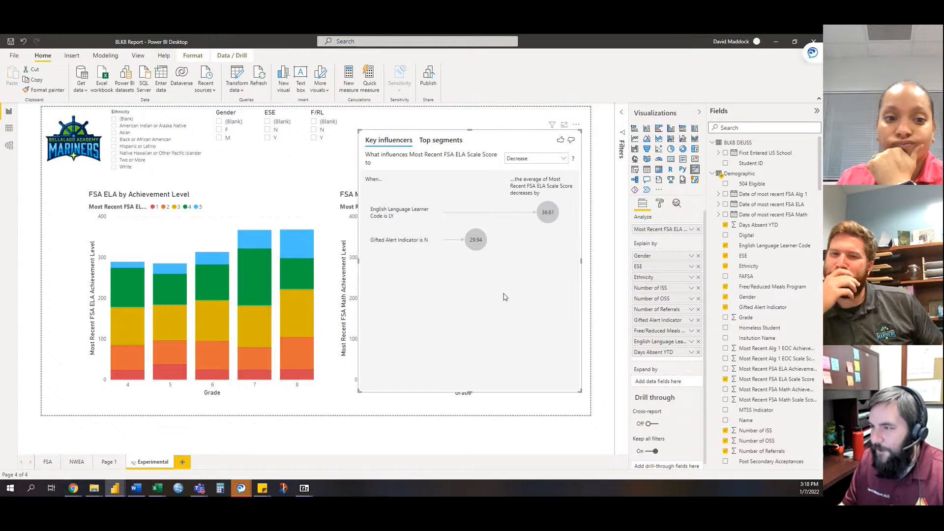
key("Delete")
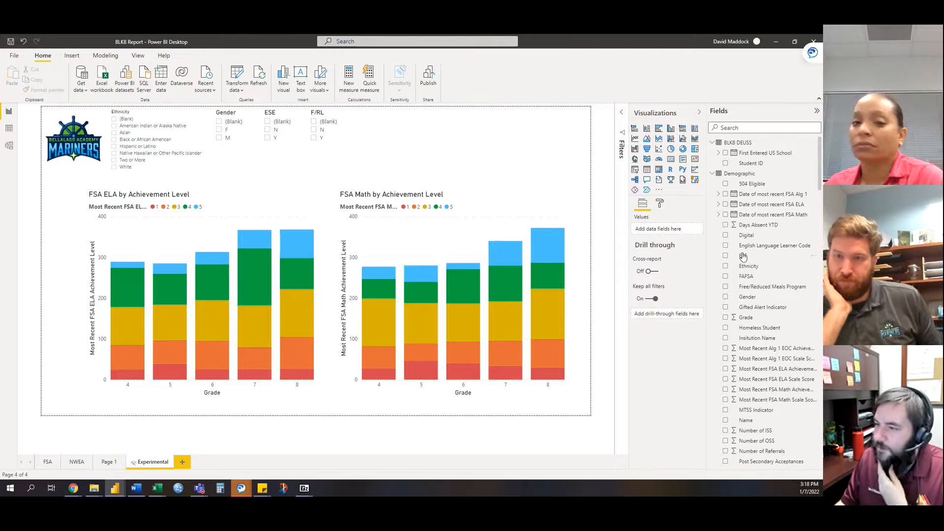
- Look through the Experimental, Page 1, NWEA and FSA report pages
right_click(136, 465)
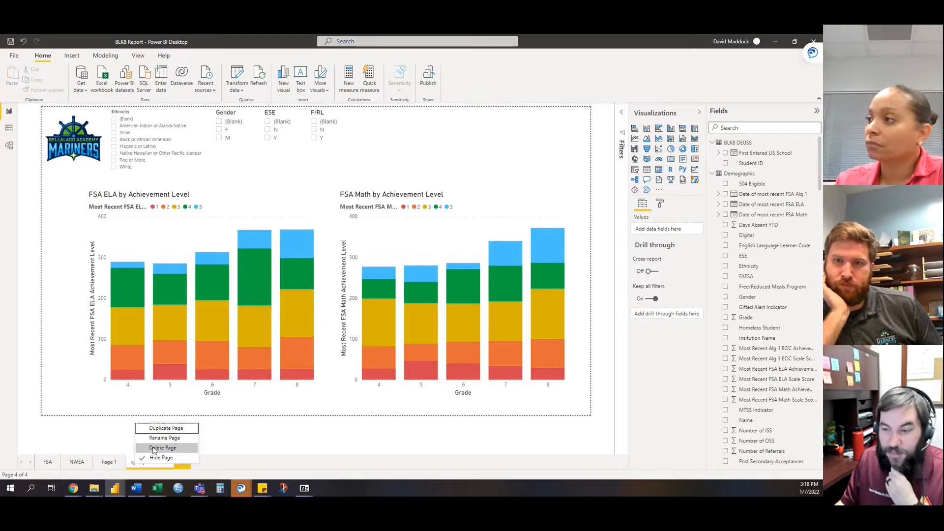
left_click(116, 425)
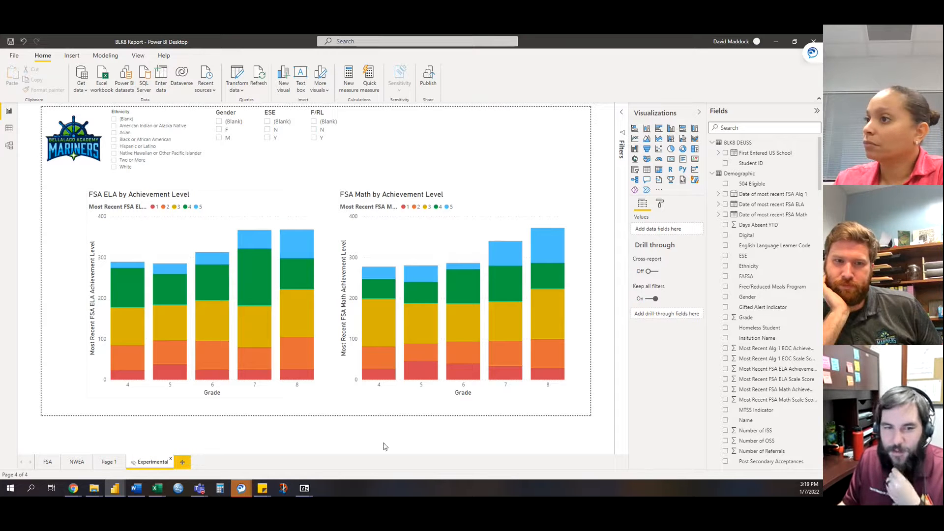
left_click(106, 463)
left_click(74, 464)
left_click(49, 463)
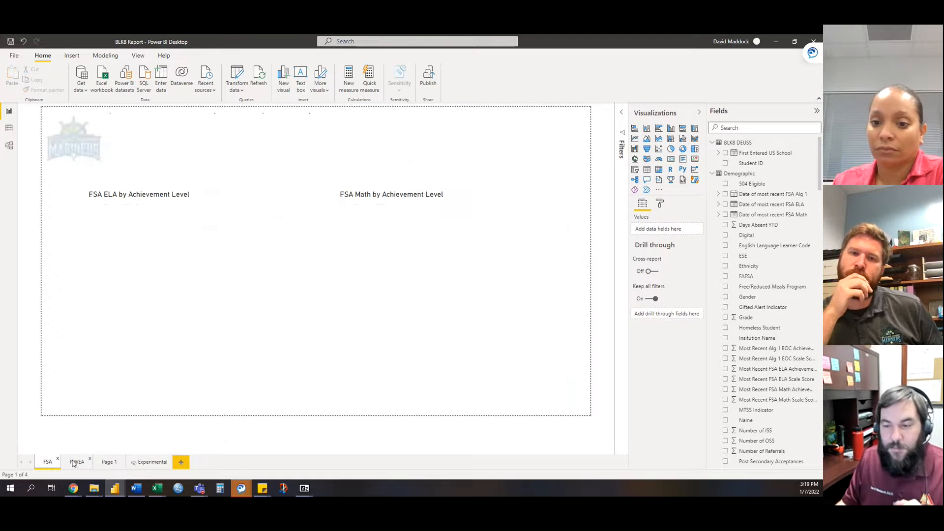
left_click(147, 463)
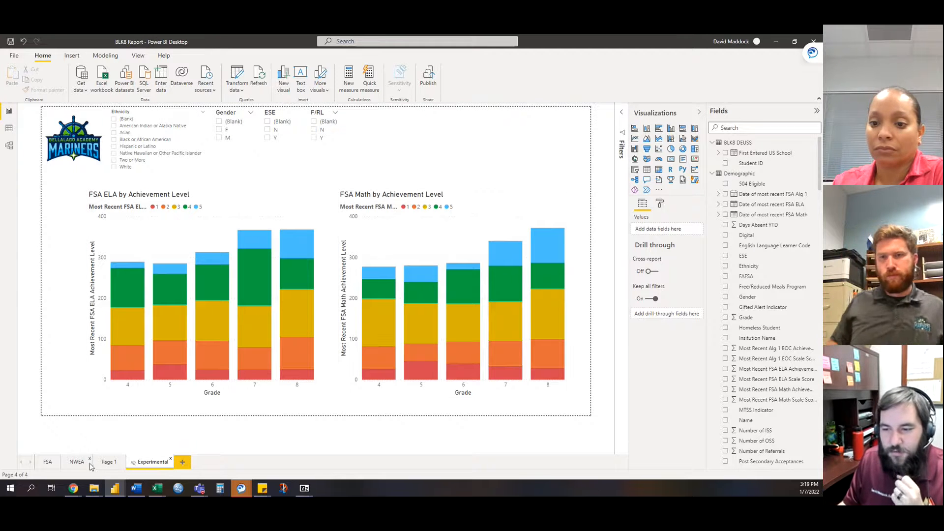
- Rename Page 1 to DEUSS, then go to the FSA page
double_click(106, 463)
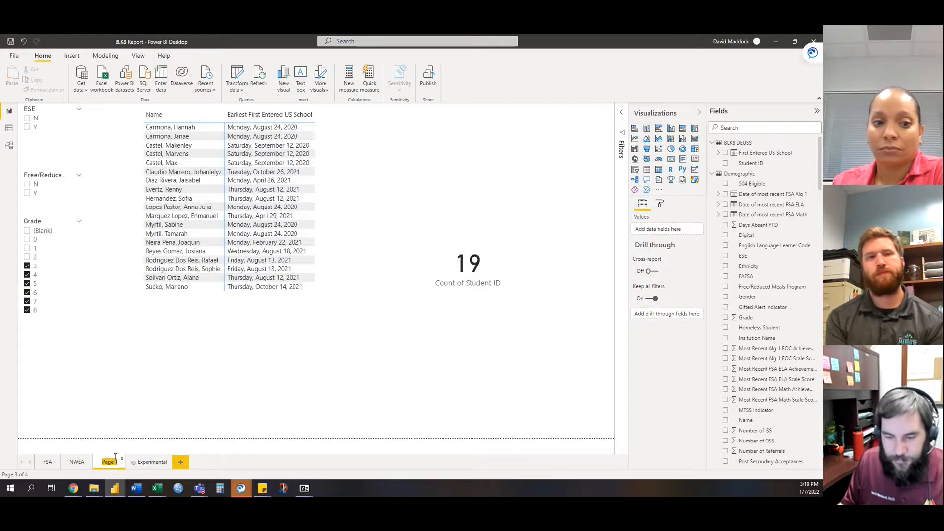
type("DEUSS")
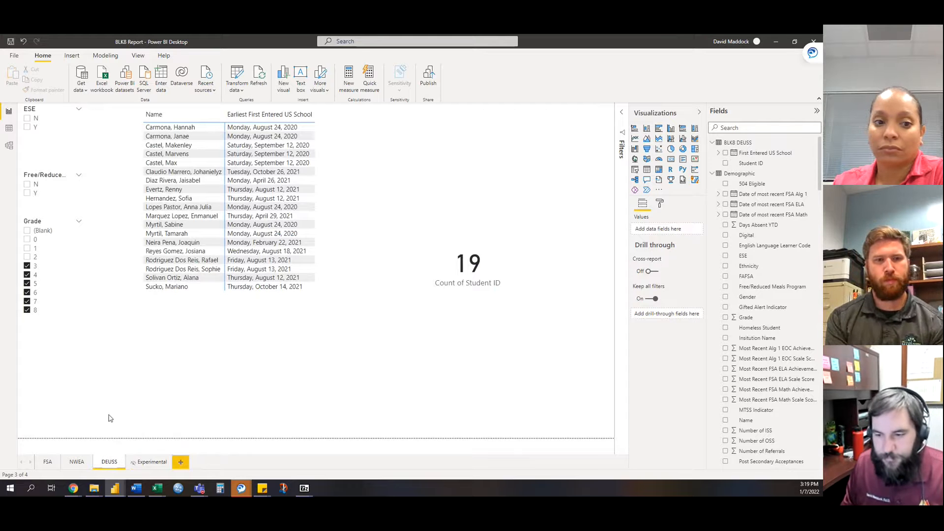
left_click(107, 446)
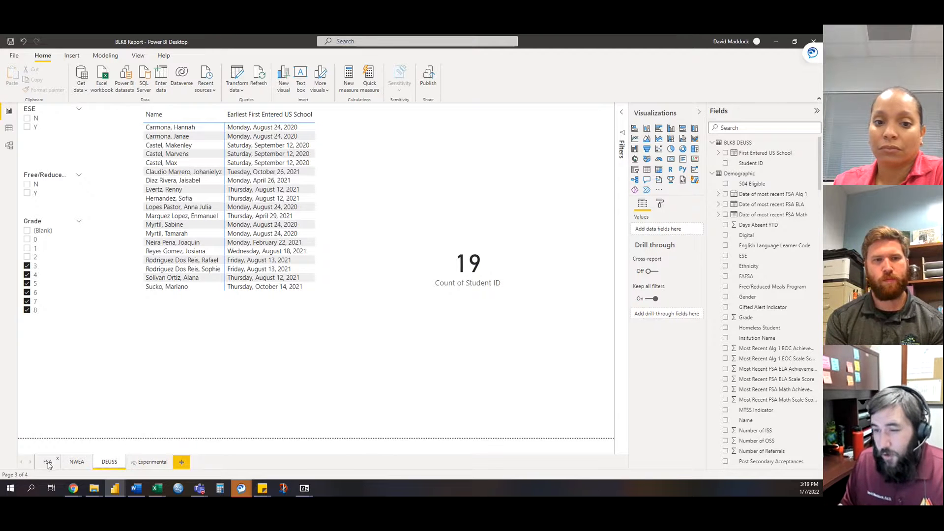
left_click(48, 463)
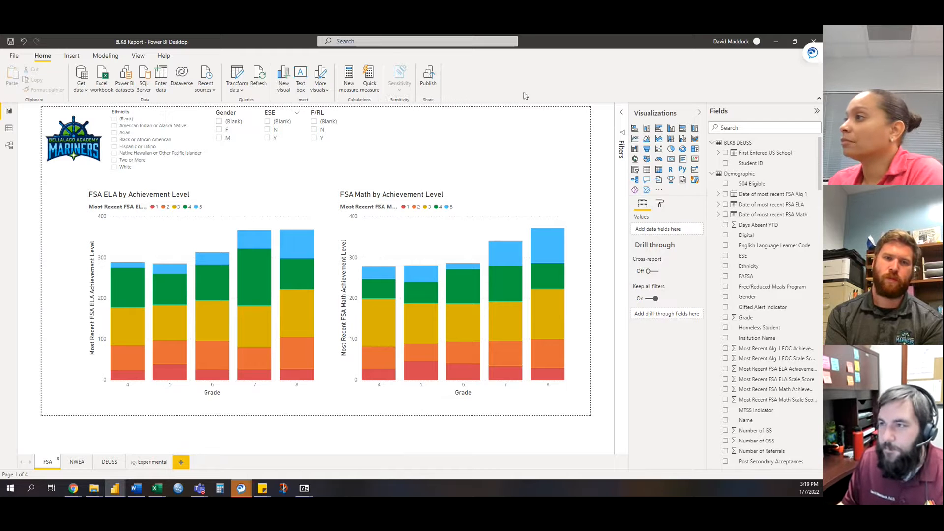
- Show the Demographic table in Data view and inspect its Days Absent YTD column
left_click(13, 132)
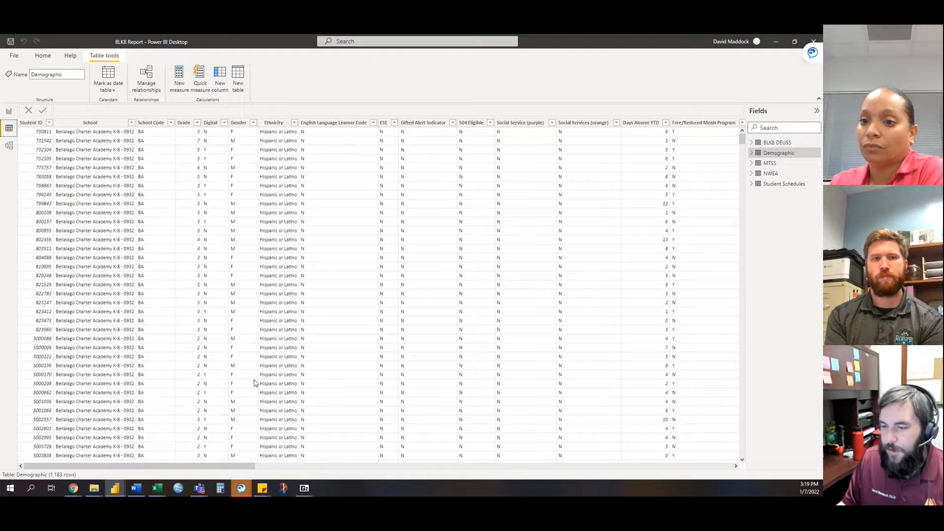
left_click_drag(134, 466, 356, 459)
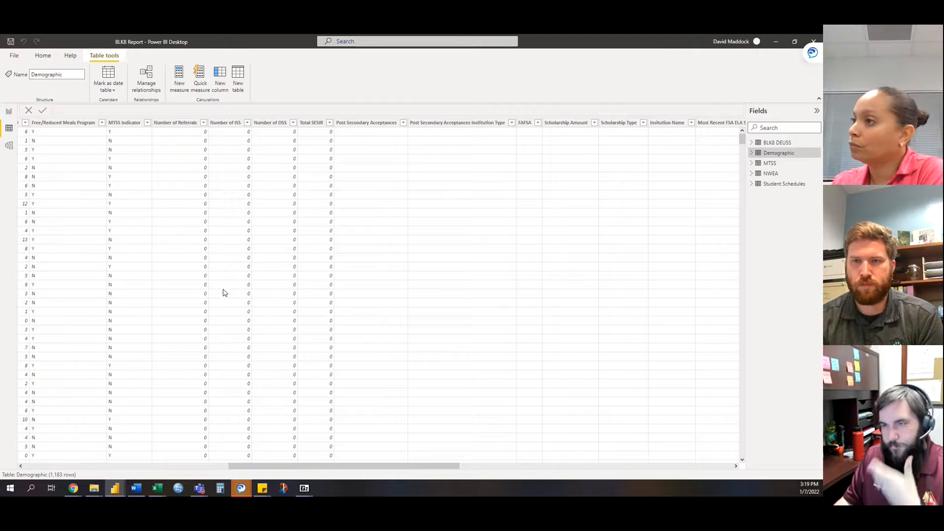
left_click_drag(315, 466, 201, 471)
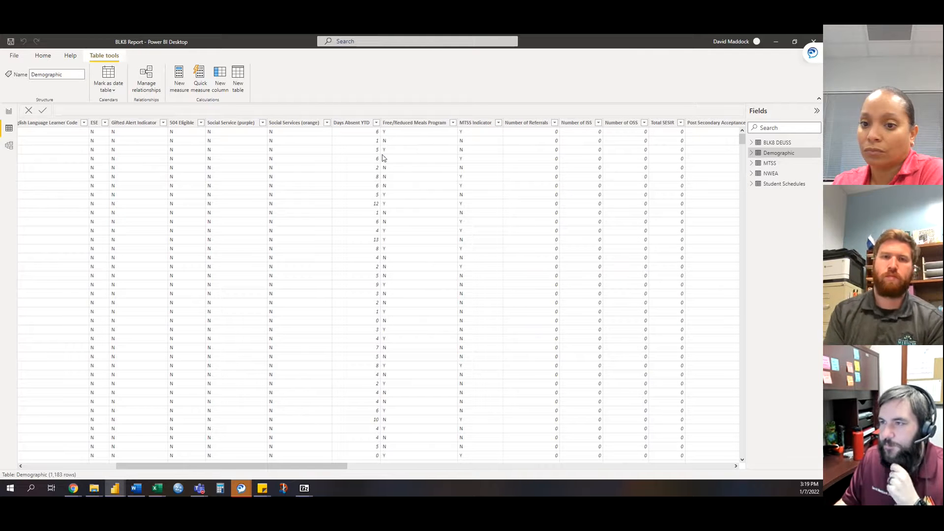
left_click(362, 123)
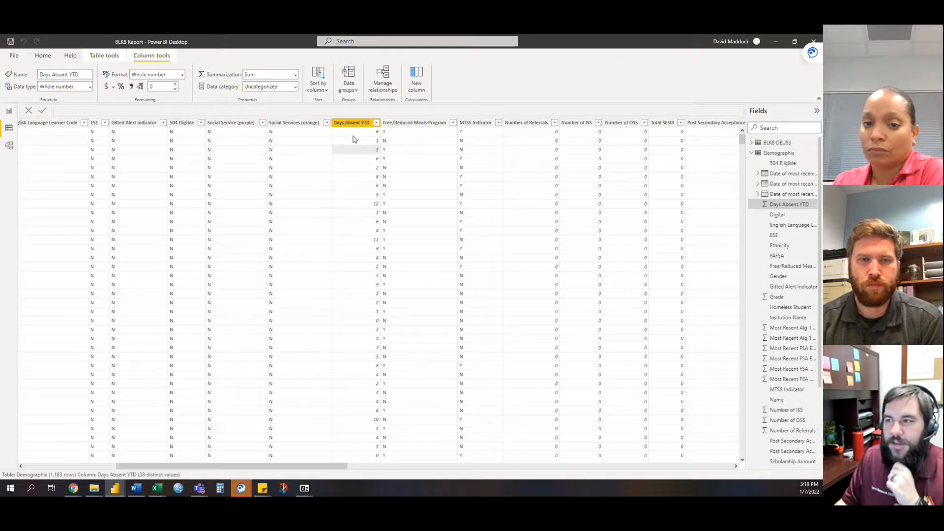
left_click_drag(248, 466, 654, 457)
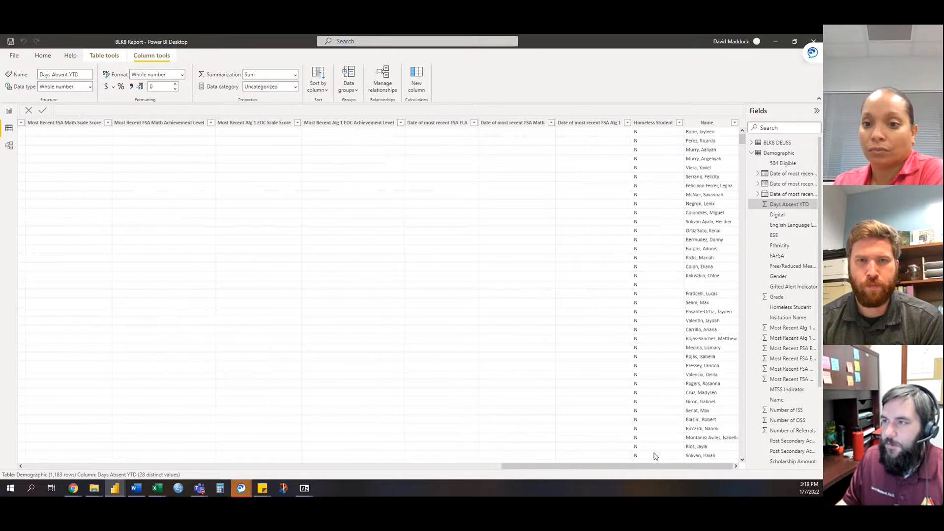
- Create a new calculated column in Demographic named Chronic Absent
left_click(416, 75)
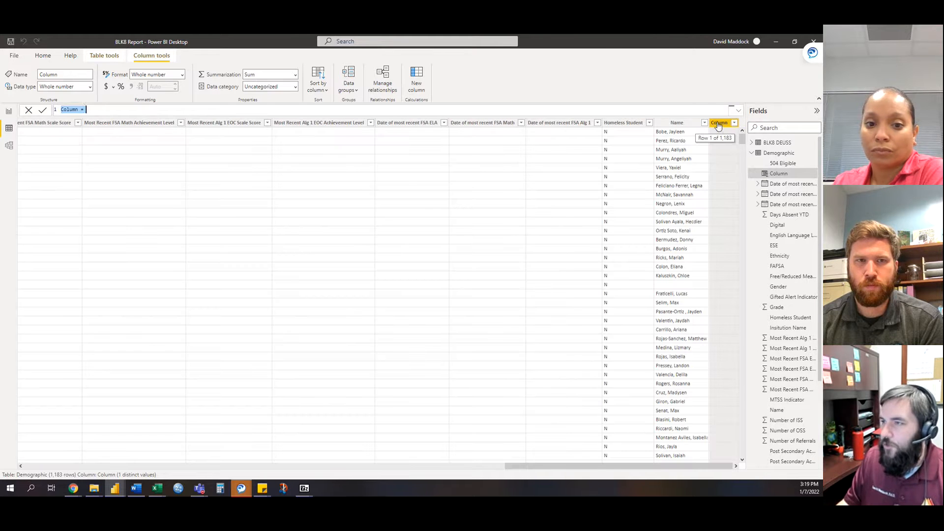
double_click(73, 110)
key("BackSpace")
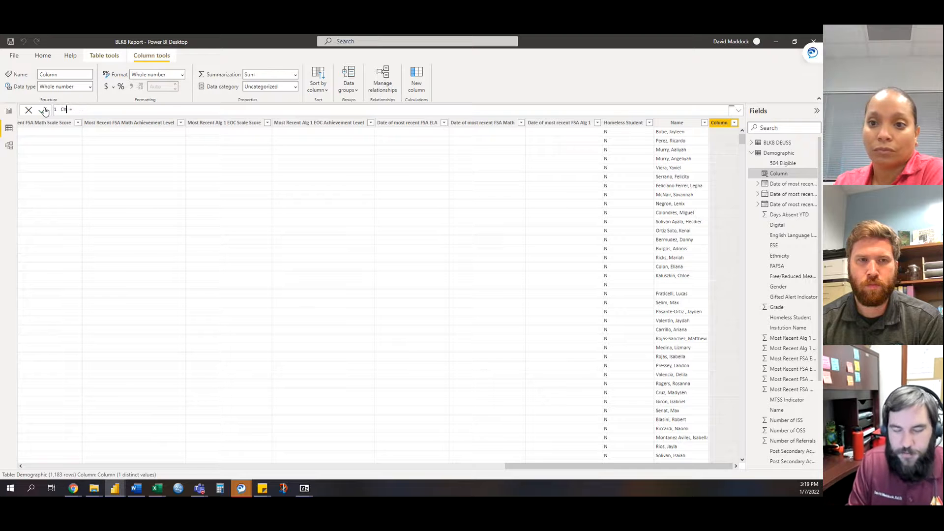
type("Chronic Abse")
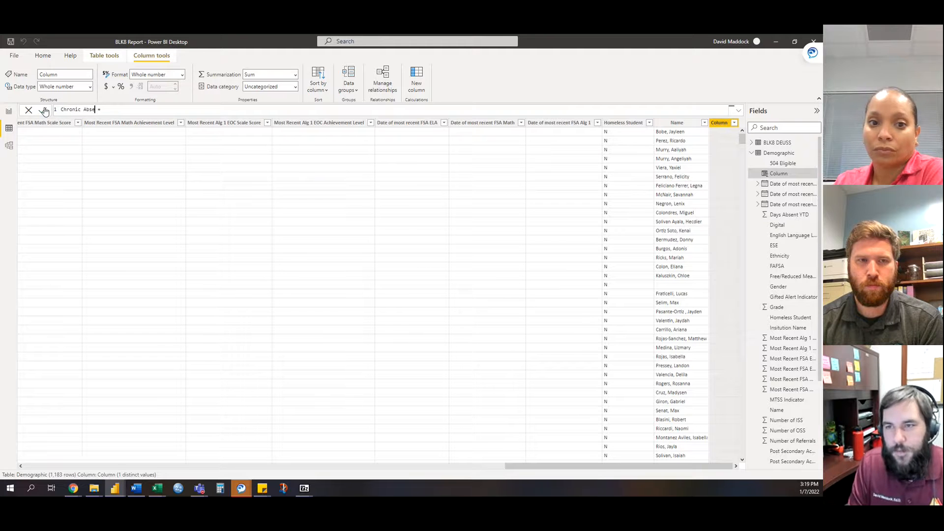
type("nt")
key("End")
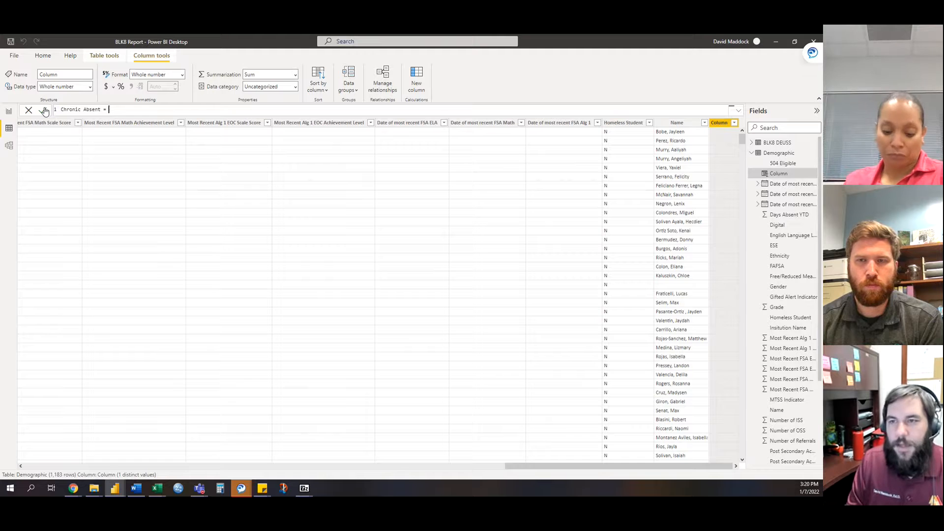
- Enter the formula IF([Days Absent YTD] > 10, "Y", "N") and commit the column
key("shift+Return")
key("Tab")
type("IF(")
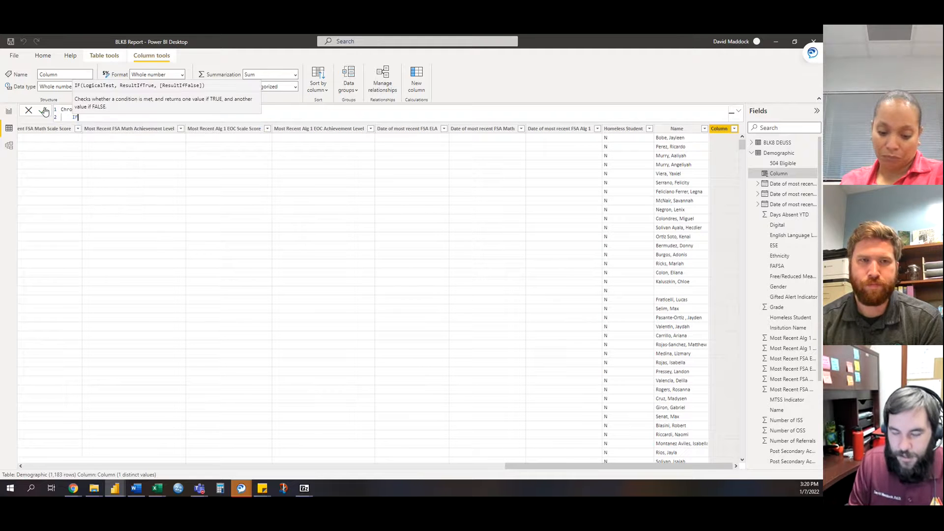
key("BackSpace")
type("[")
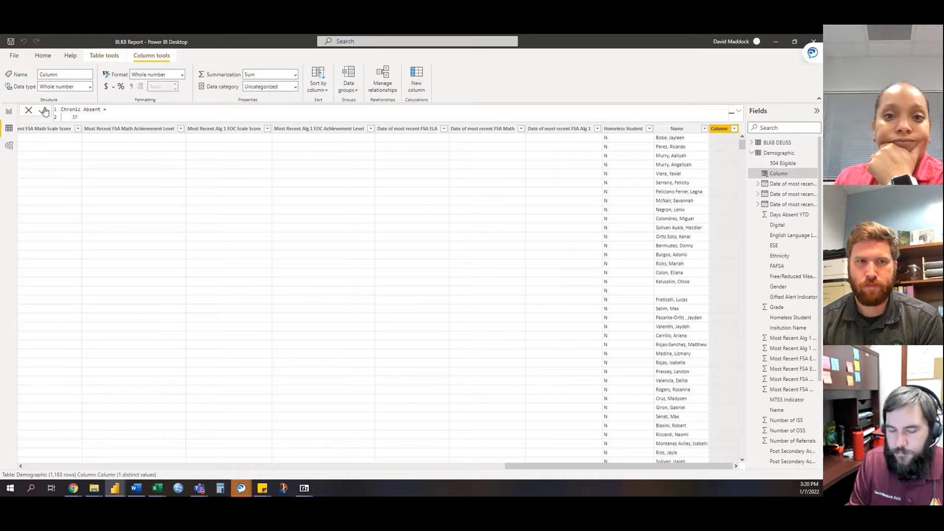
type("([")
key("Down")
key("Down")
key("Down")
key("Down")
key("Down")
key("Down")
key("Up")
key("Up")
key("Up")
key("Tab")
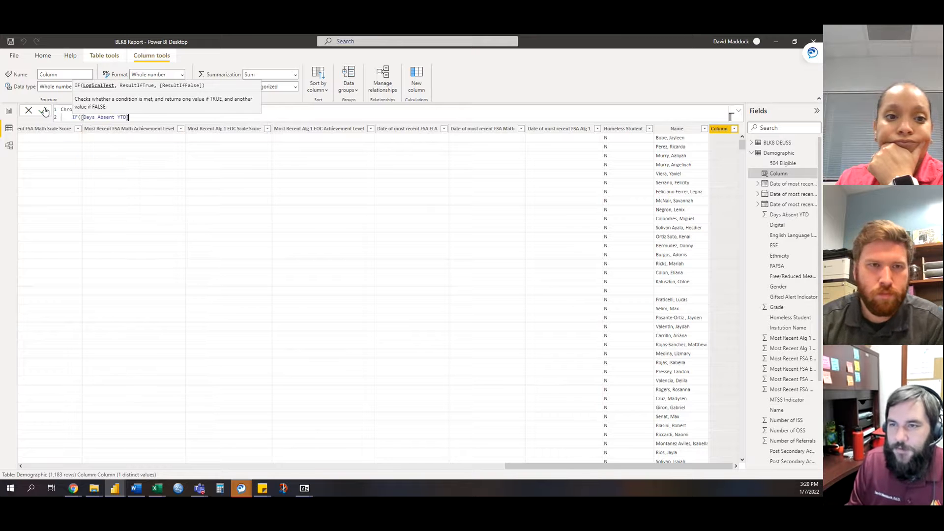
type("> ")
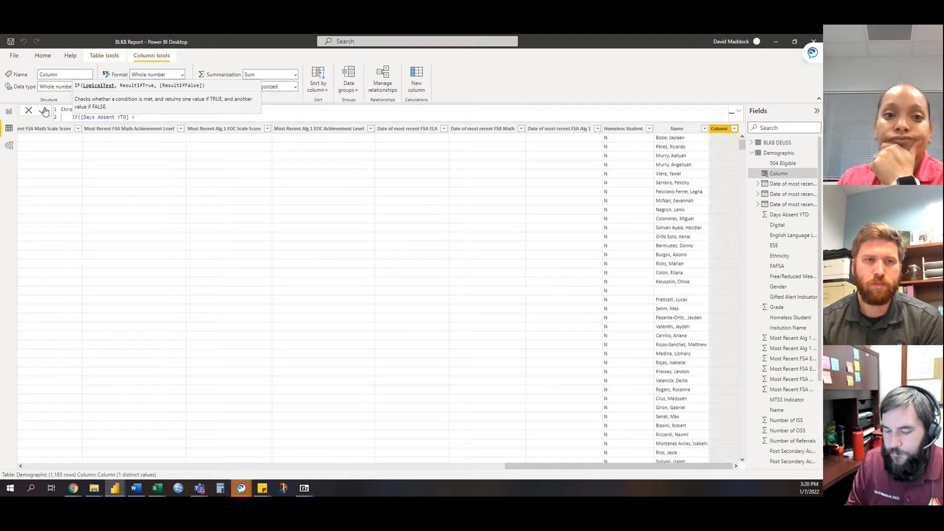
type("10, Y")
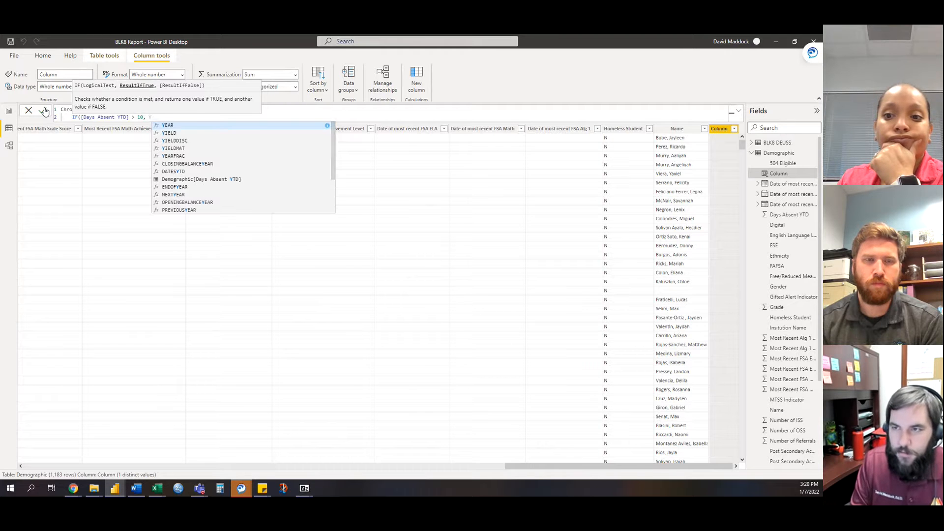
key("BackSpace")
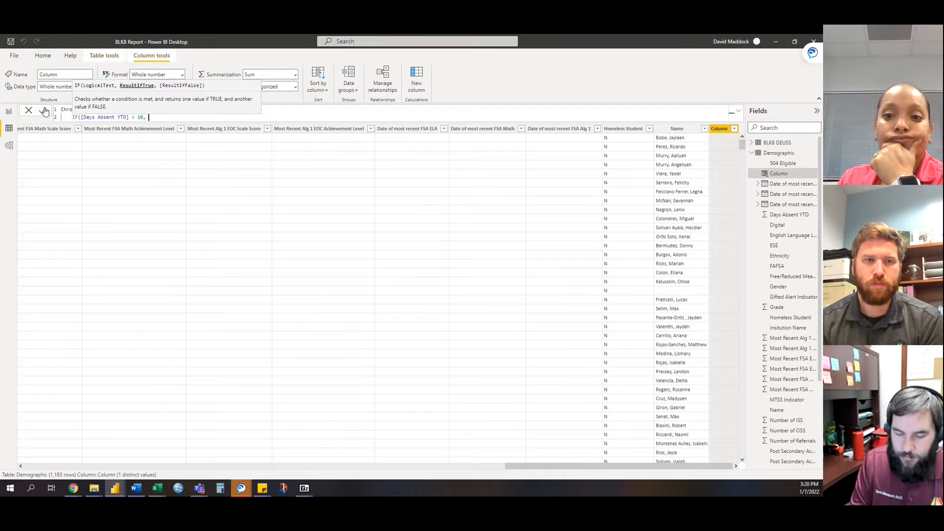
type("\"Y\",")
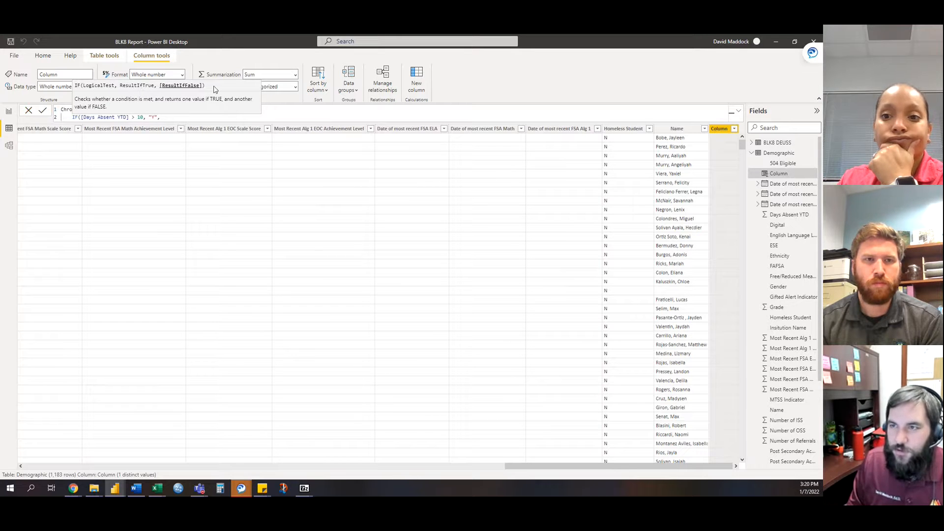
type("\"N")
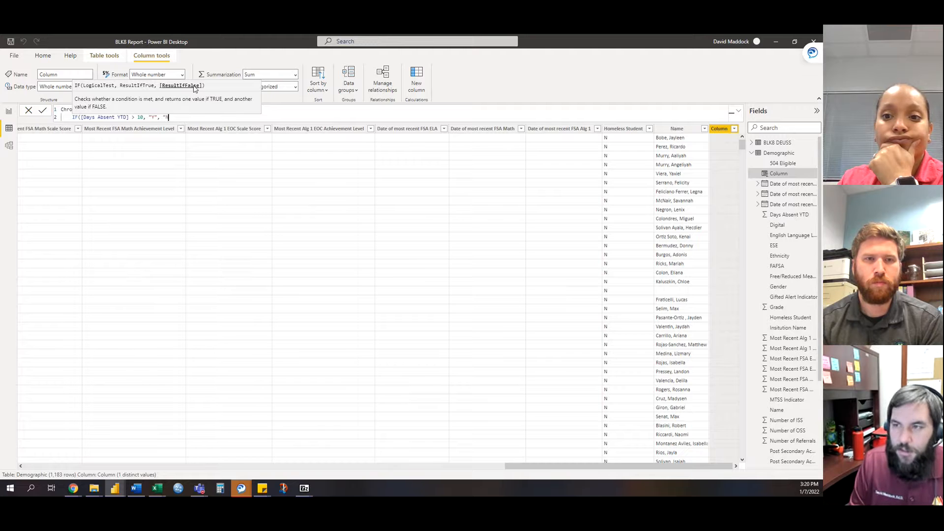
type("\")")
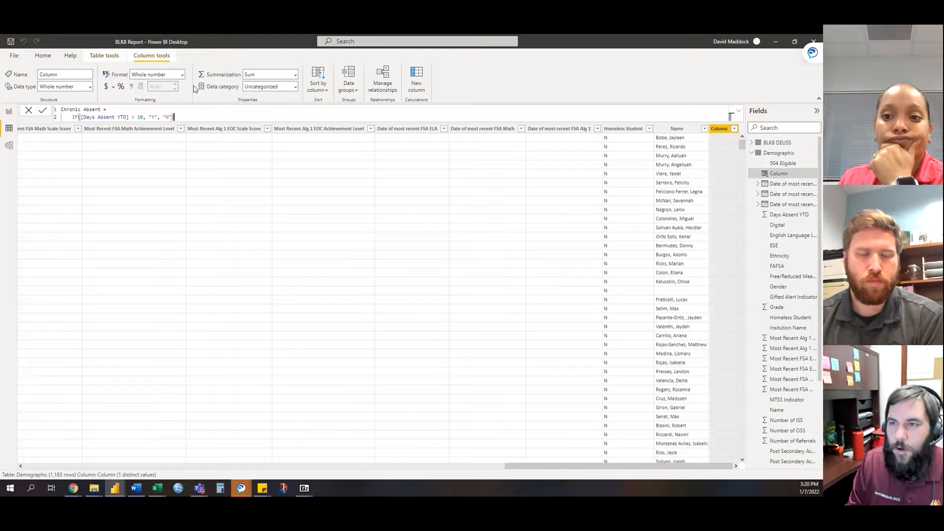
key("Left")
key("shift+Return")
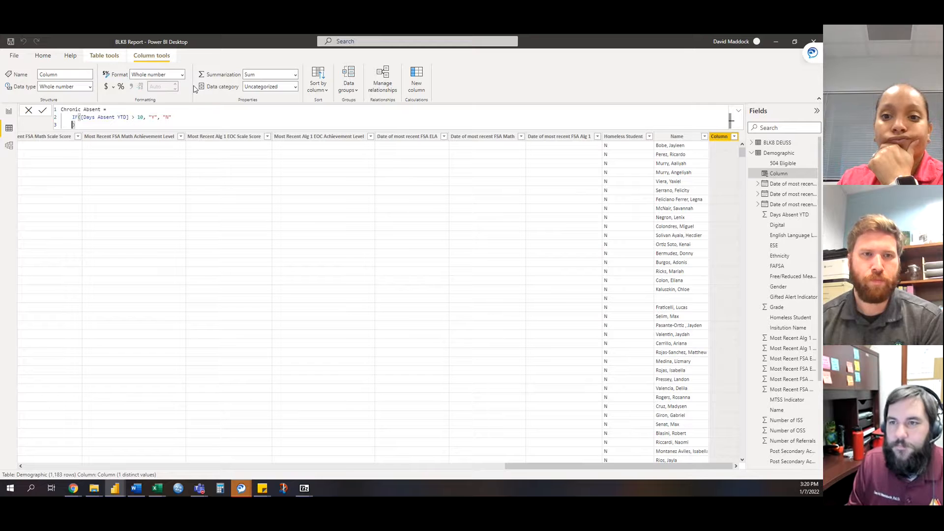
key("Return")
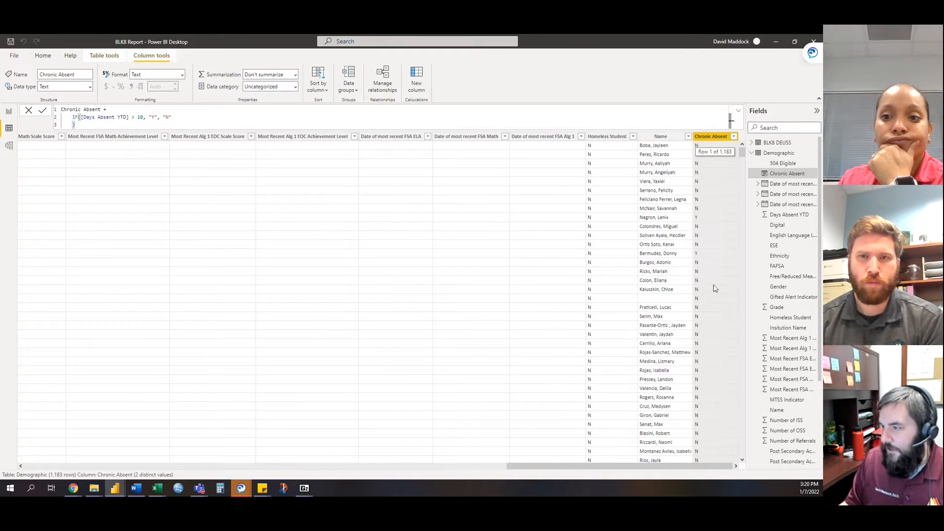
left_click_drag(742, 151, 743, 202)
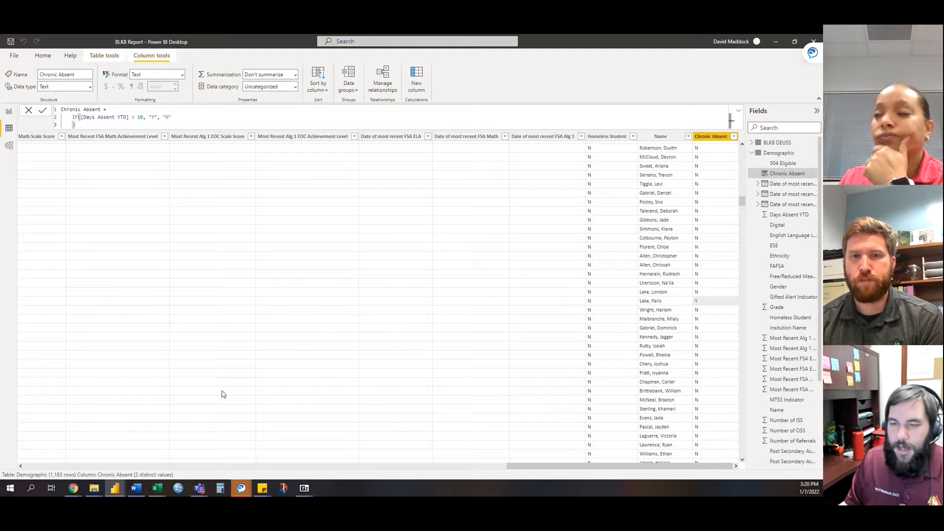
- On the Experimental page, delete the FSA ELA and FSA Math charts
left_click(10, 112)
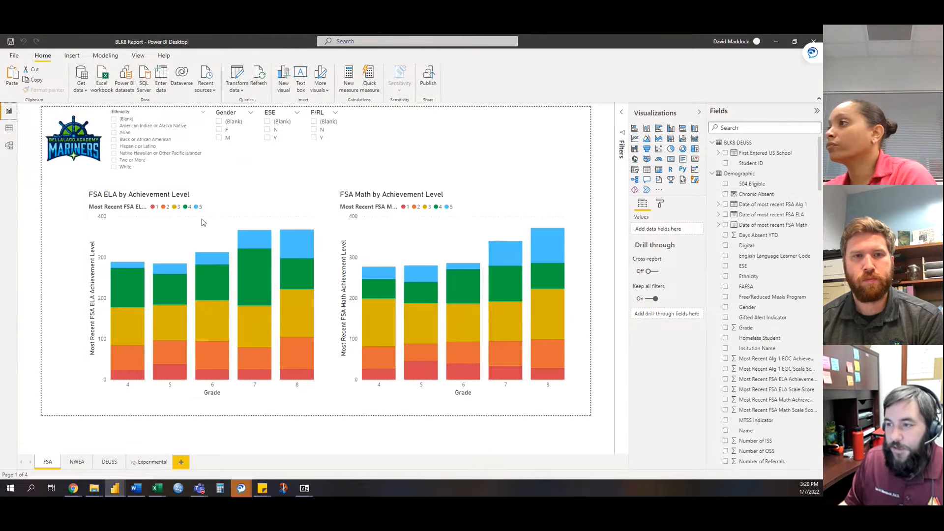
left_click(143, 465)
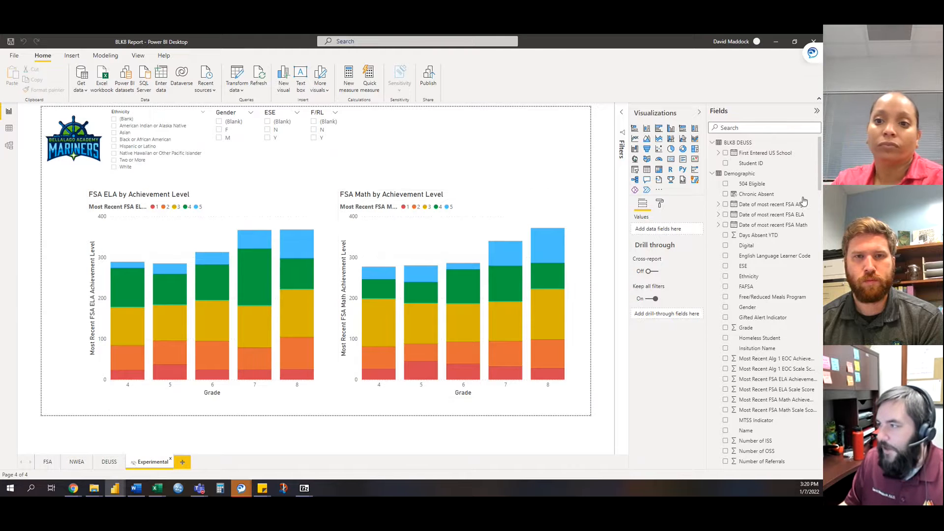
left_click(502, 200)
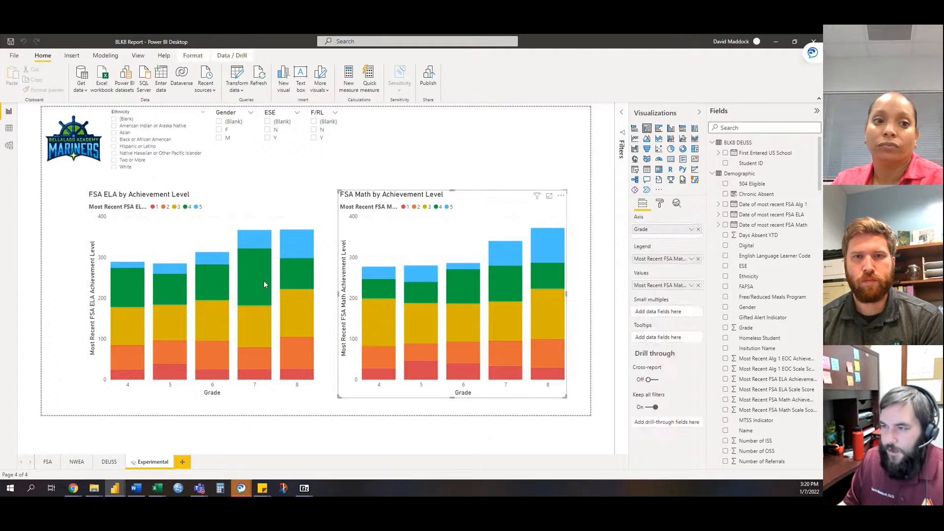
key("Delete")
left_click(265, 200)
key("Delete")
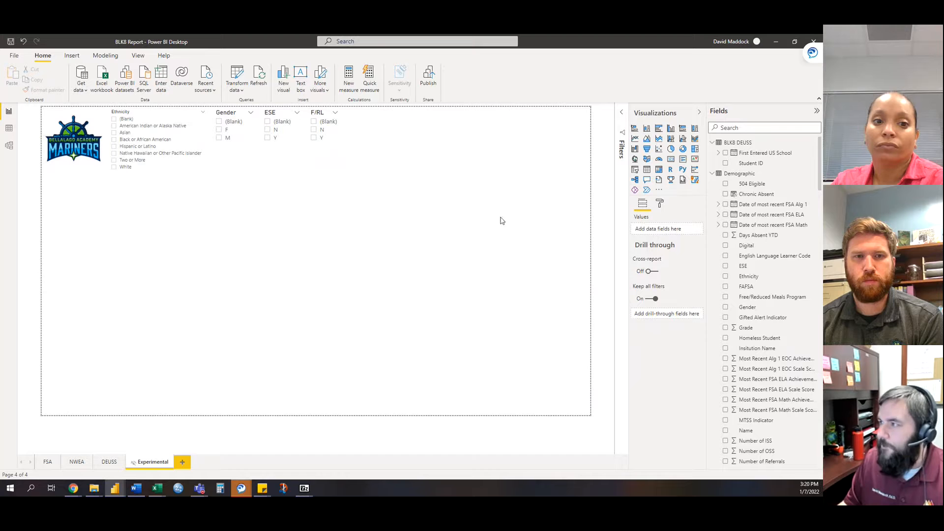
- Insert an enlarged pie chart counting Chronic Absent, split into N and Y slices
left_click(647, 127)
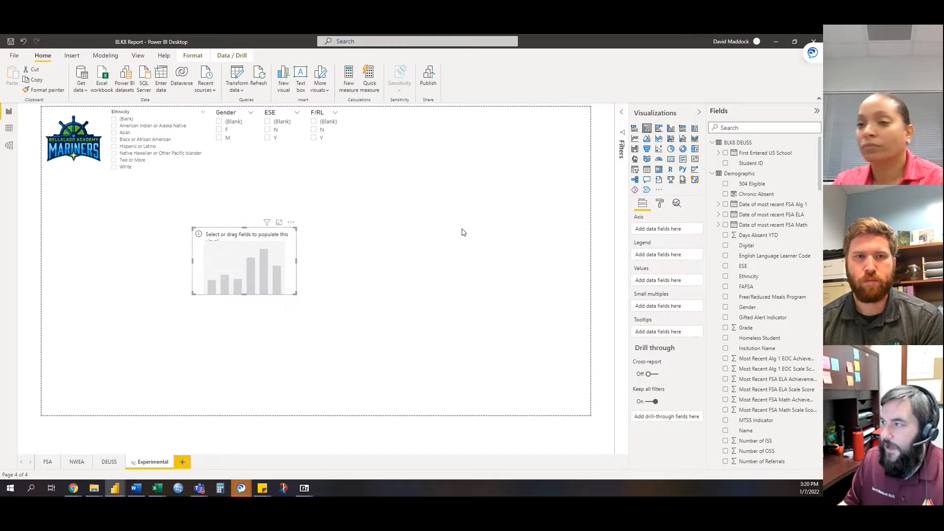
left_click(671, 149)
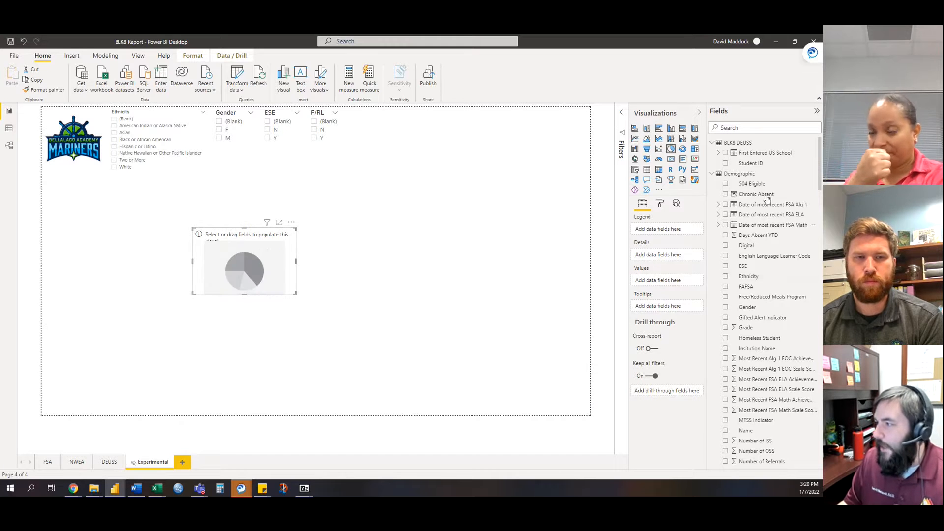
scroll(738, 196, "down", 3)
scroll(735, 197, "up", 3)
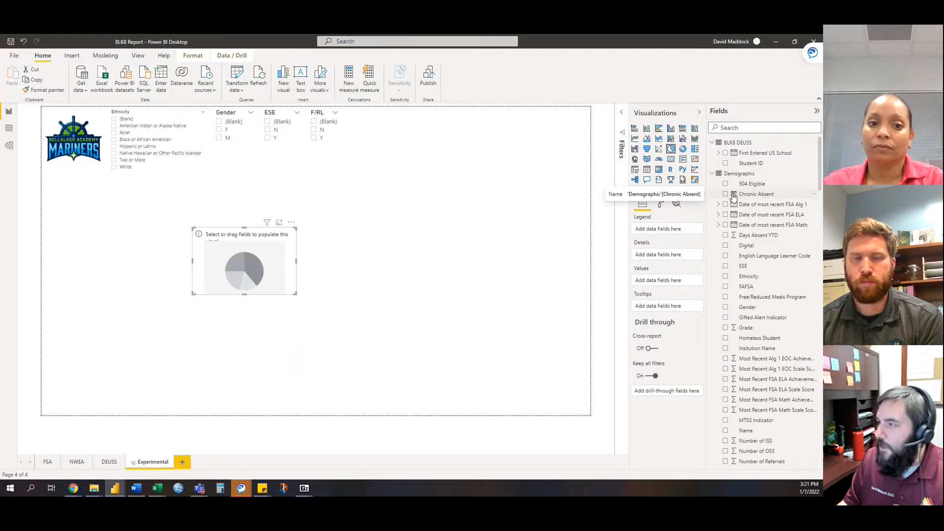
left_click_drag(753, 197, 676, 280)
left_click_drag(294, 294, 475, 415)
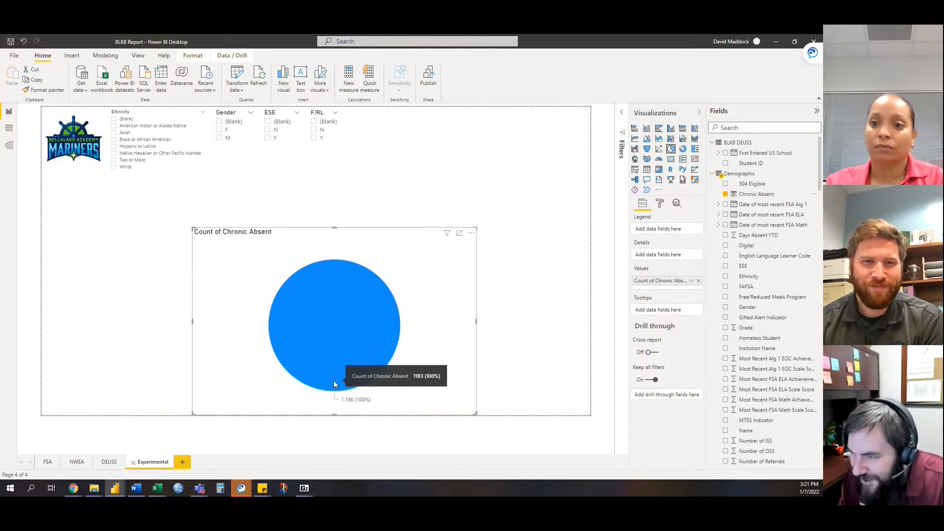
left_click(636, 129)
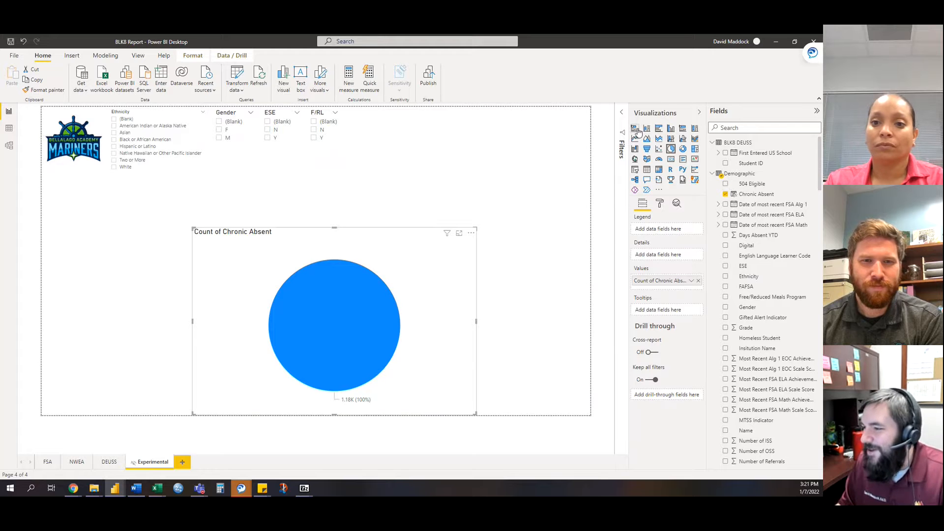
left_click(647, 129)
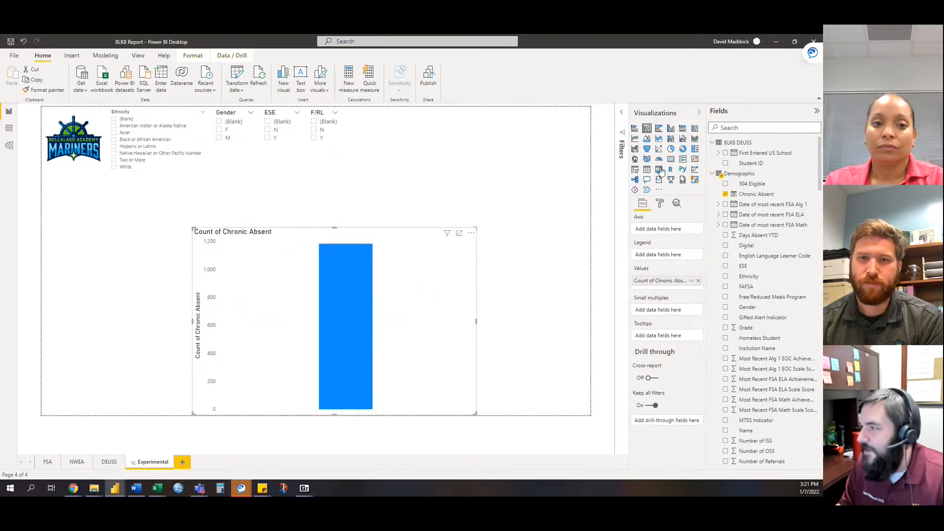
left_click(672, 150)
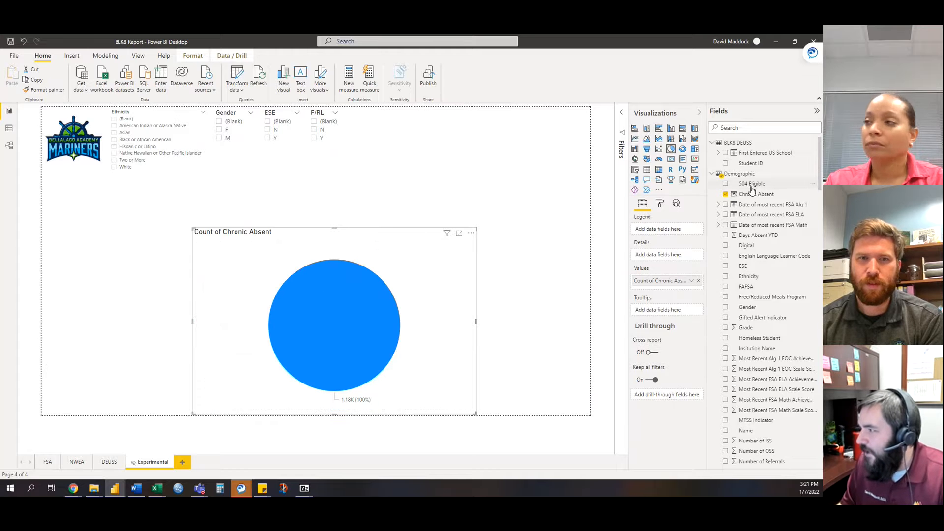
left_click_drag(752, 194, 665, 230)
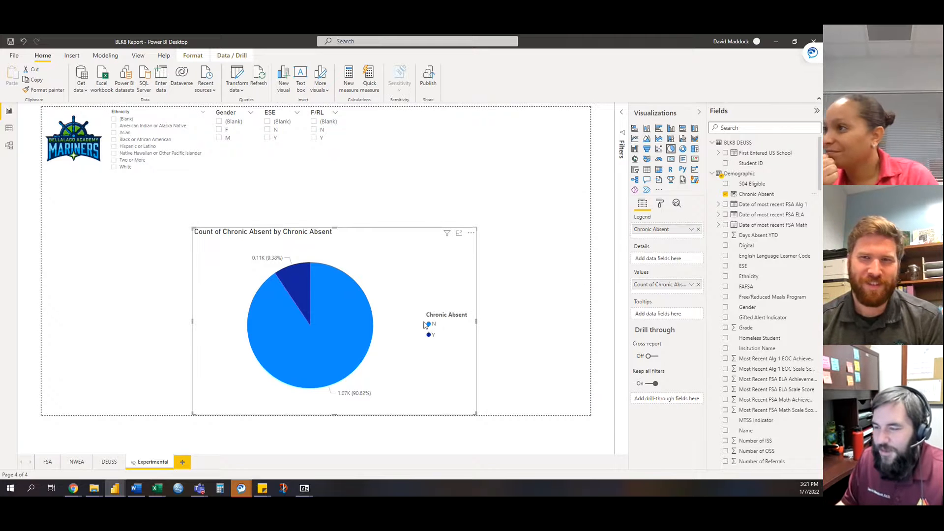
- Move the pie chart higher on the page and review the Chronic Absent data
mouse_move(363, 348)
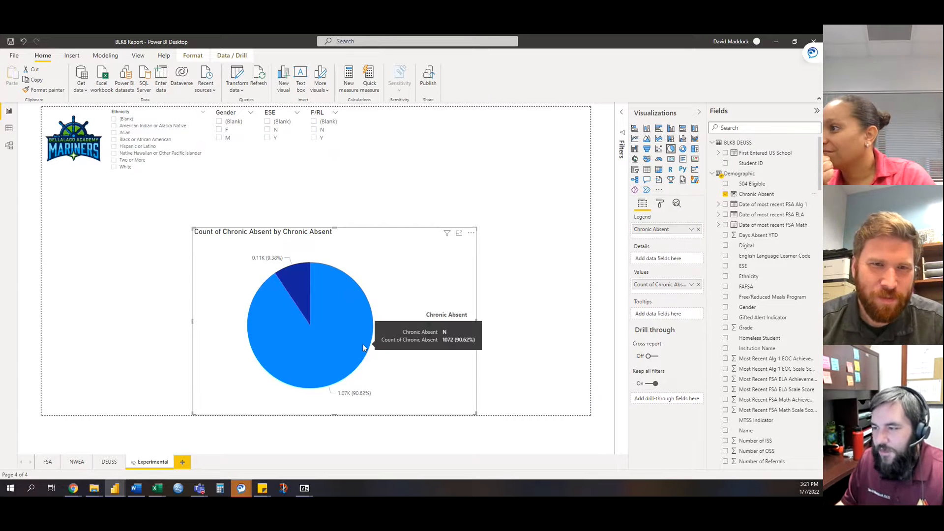
mouse_move(288, 284)
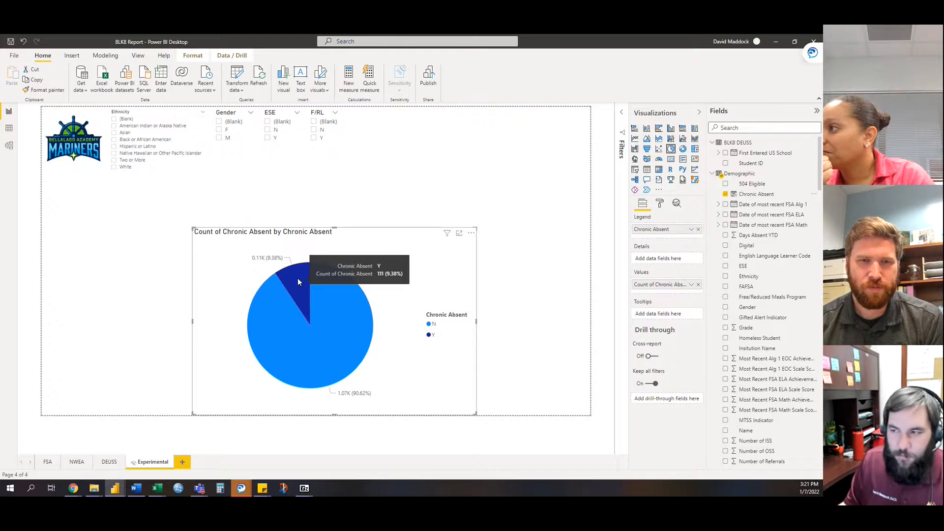
left_click_drag(383, 248, 385, 221)
left_click(384, 191)
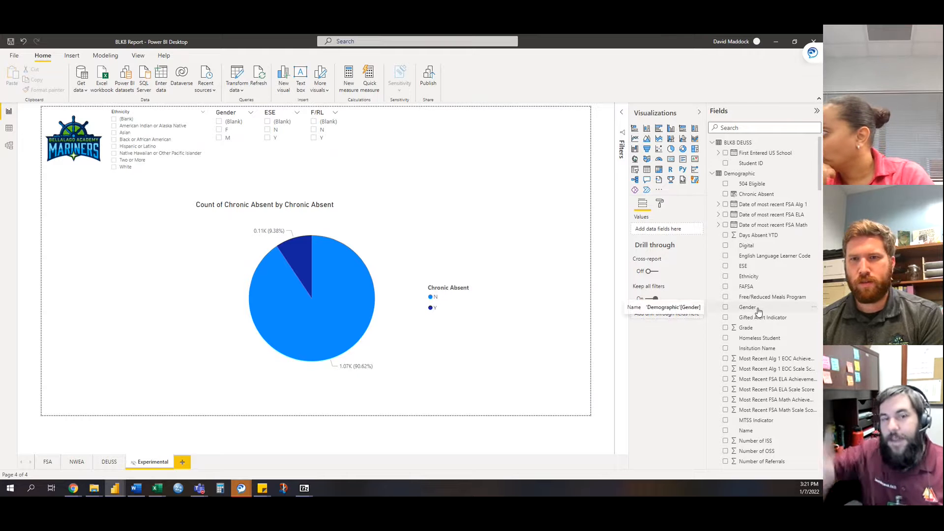
left_click(9, 128)
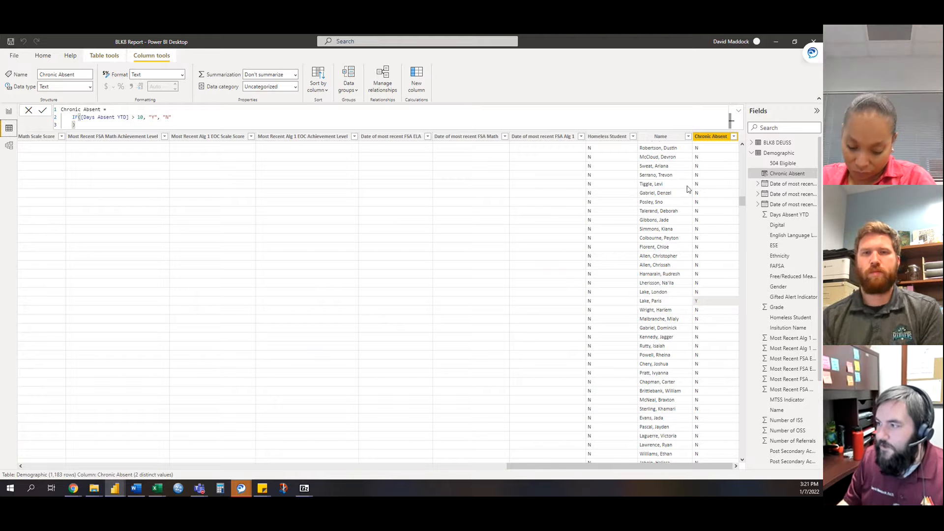
- Glance at the Stocktake 3.0 report window, then return to BLK8 Report's FSA page
left_click(115, 488)
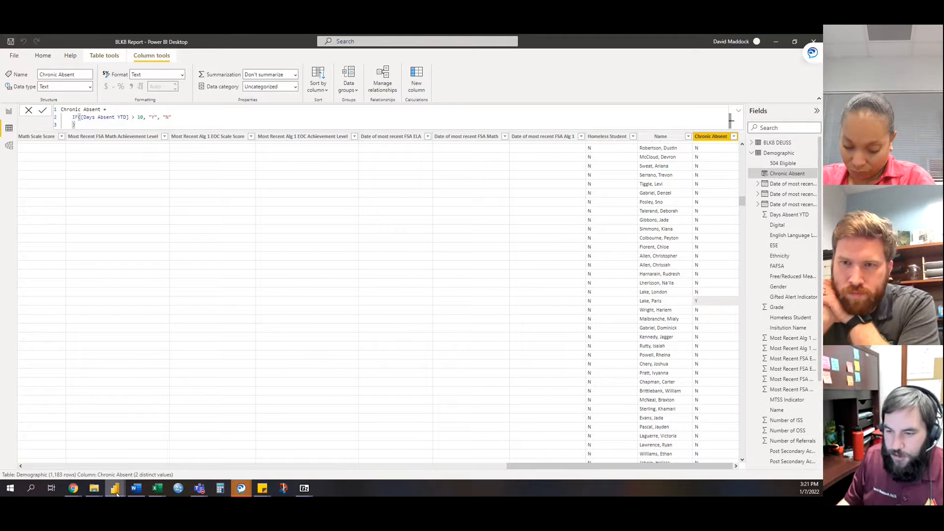
left_click(71, 452)
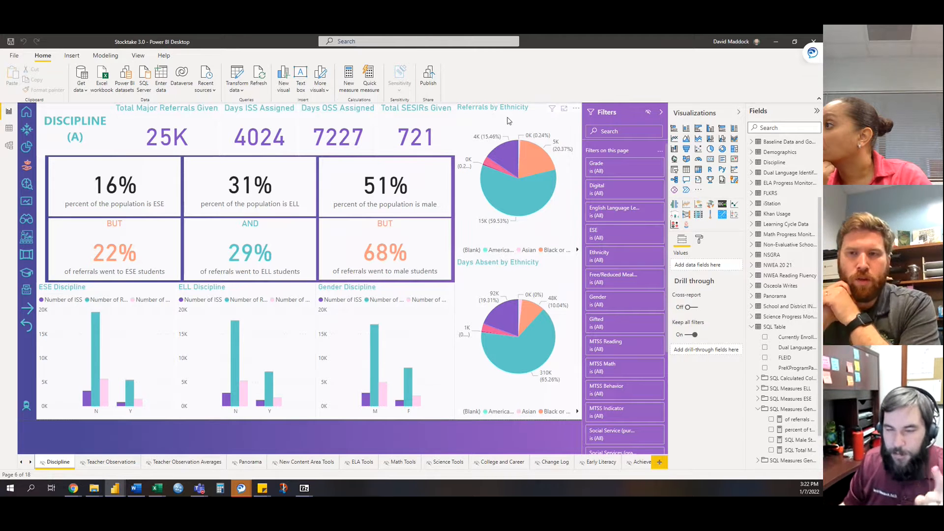
key("alt+Tab")
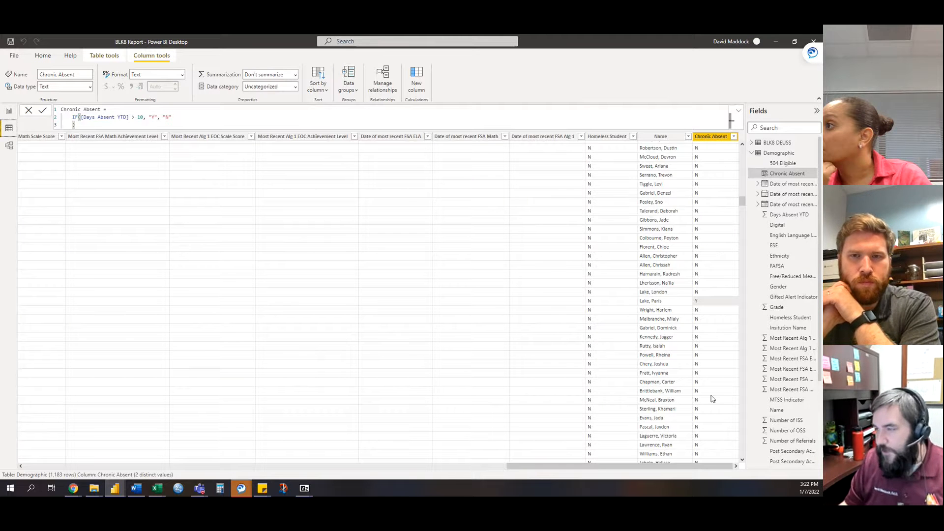
left_click(9, 111)
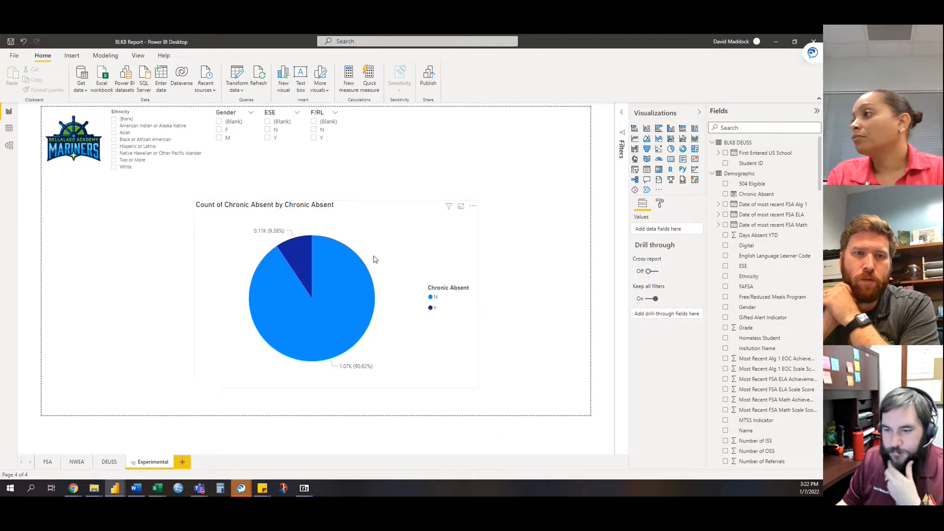
left_click(110, 462)
left_click(49, 463)
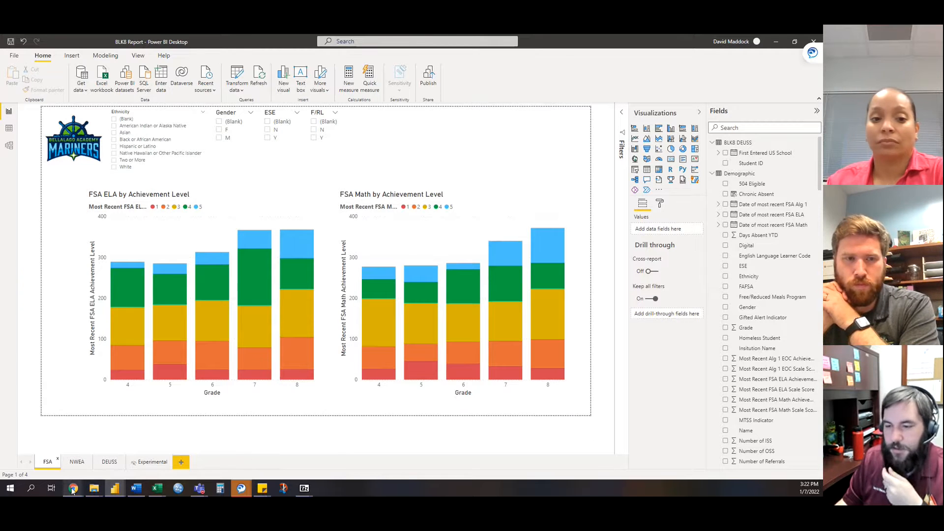
- View BLK8 Report's usage metrics online, then reopen the report from My workspace
mouse_move(73, 488)
left_click(217, 450)
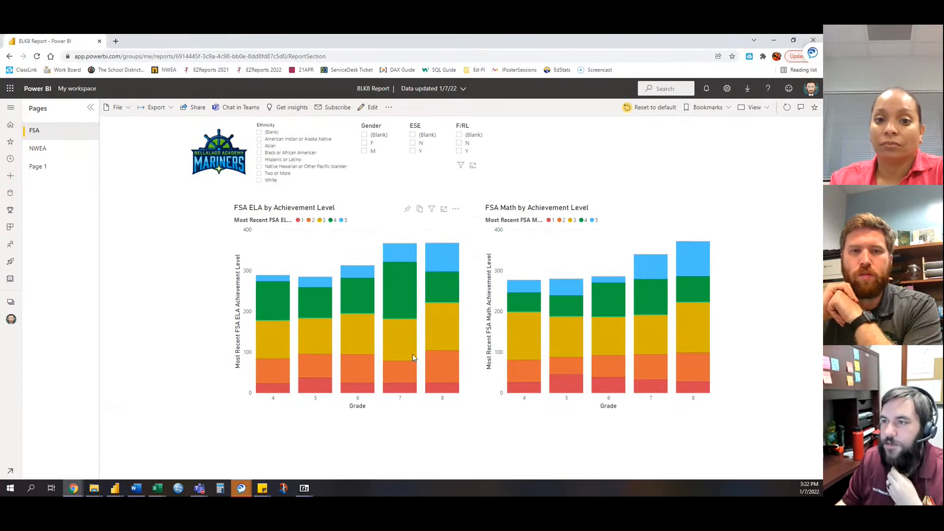
left_click(389, 108)
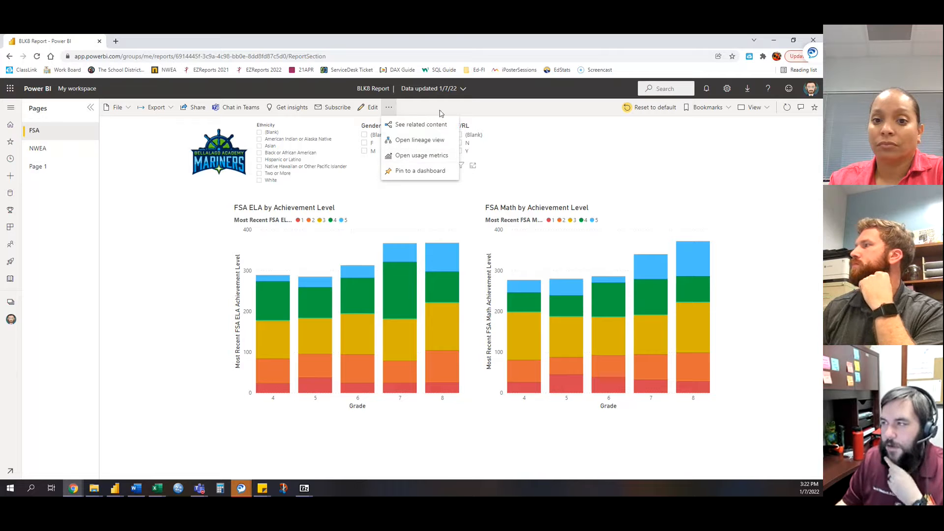
left_click(411, 155)
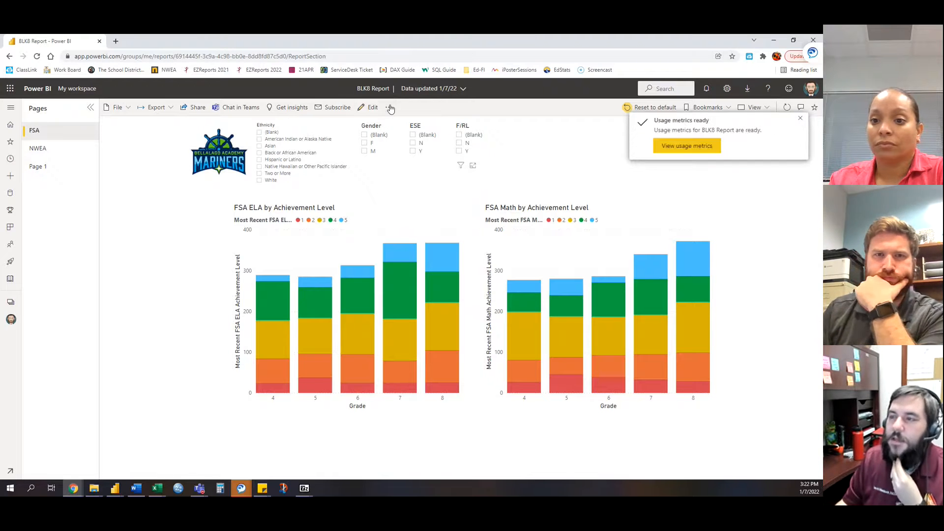
left_click(689, 147)
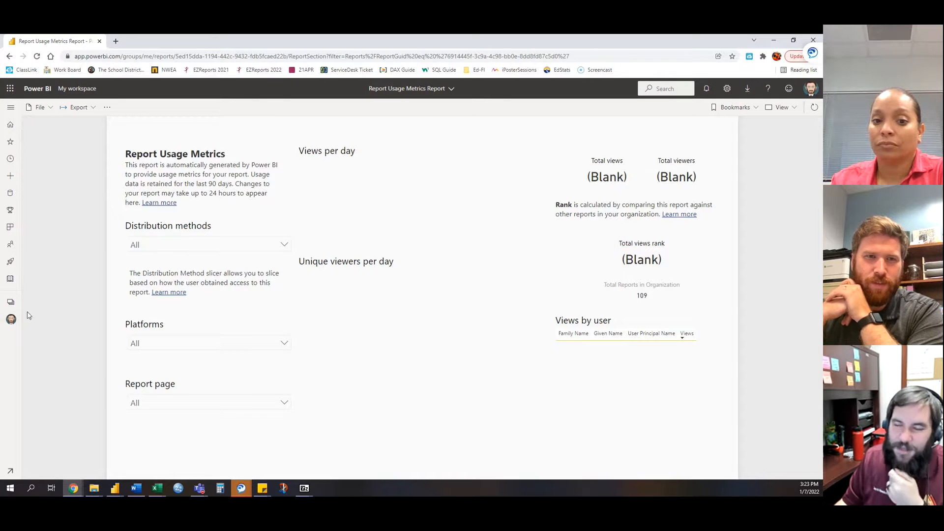
left_click(12, 320)
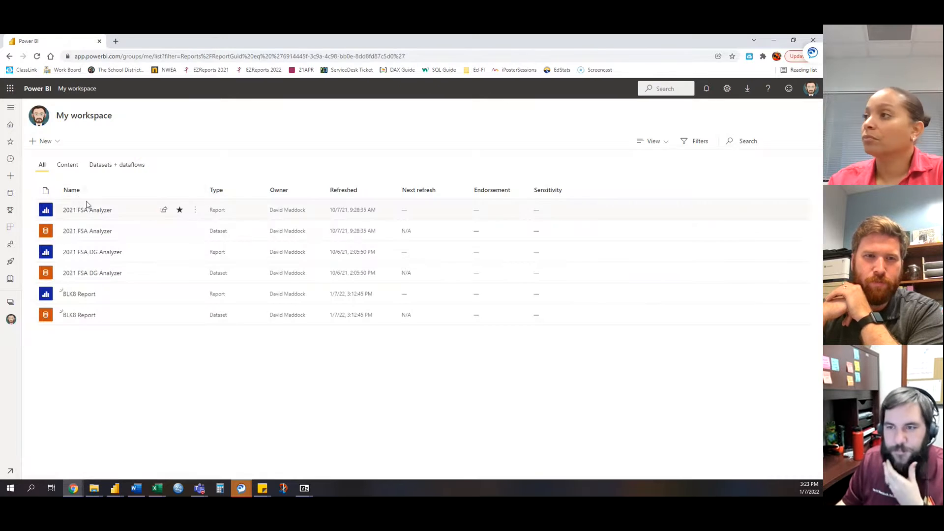
left_click(74, 298)
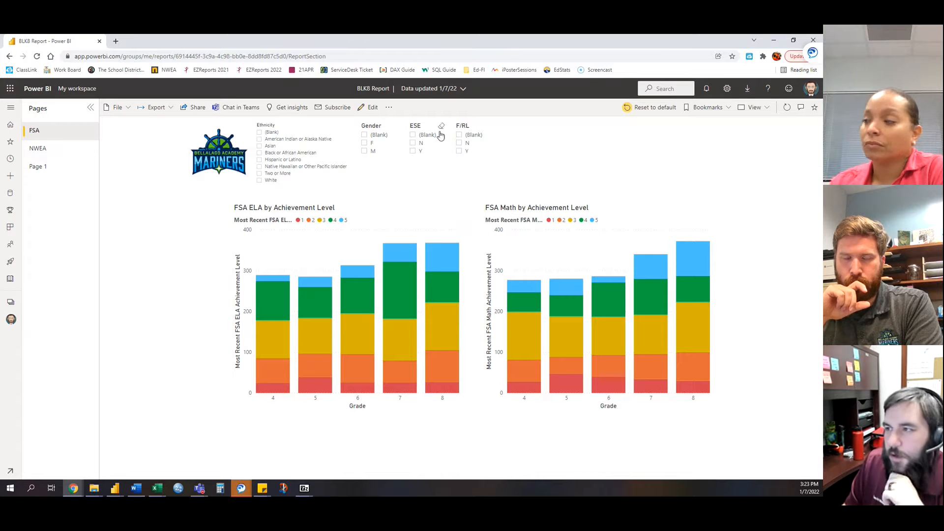
left_click(364, 151)
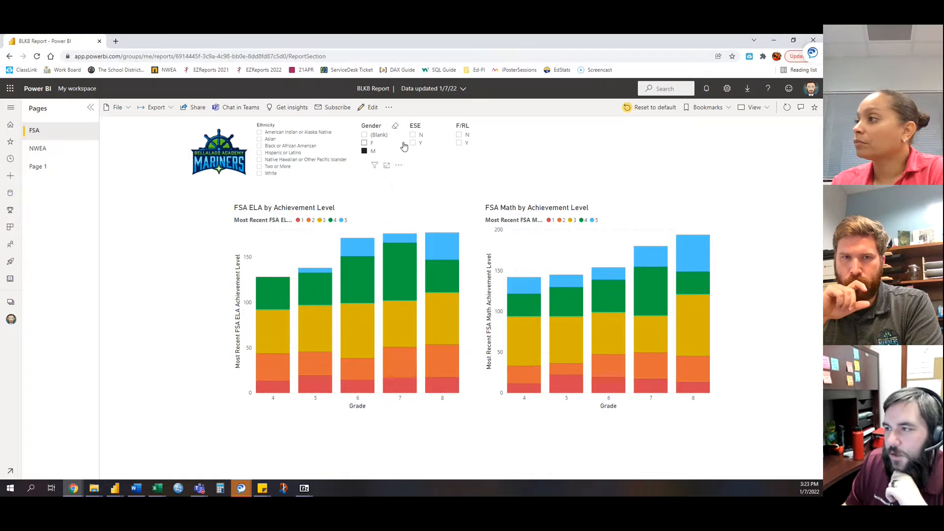
left_click(458, 143)
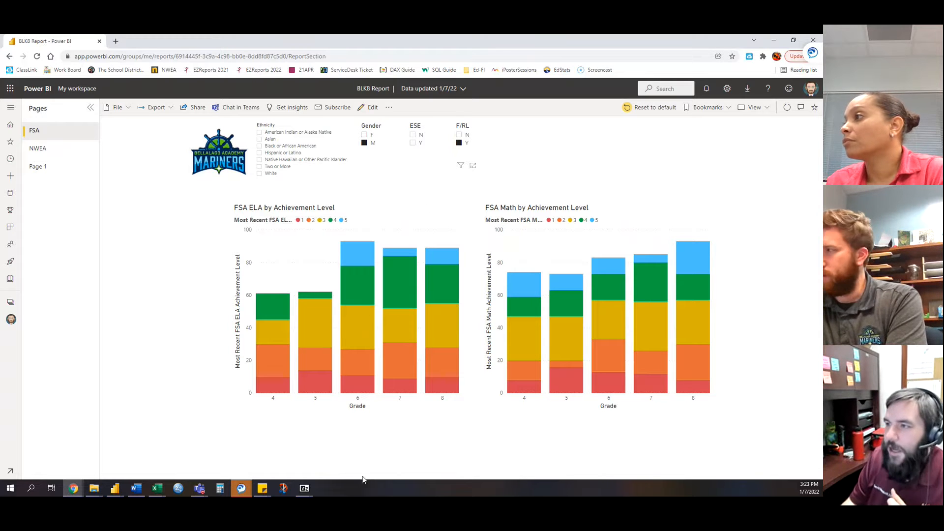
left_click(364, 142)
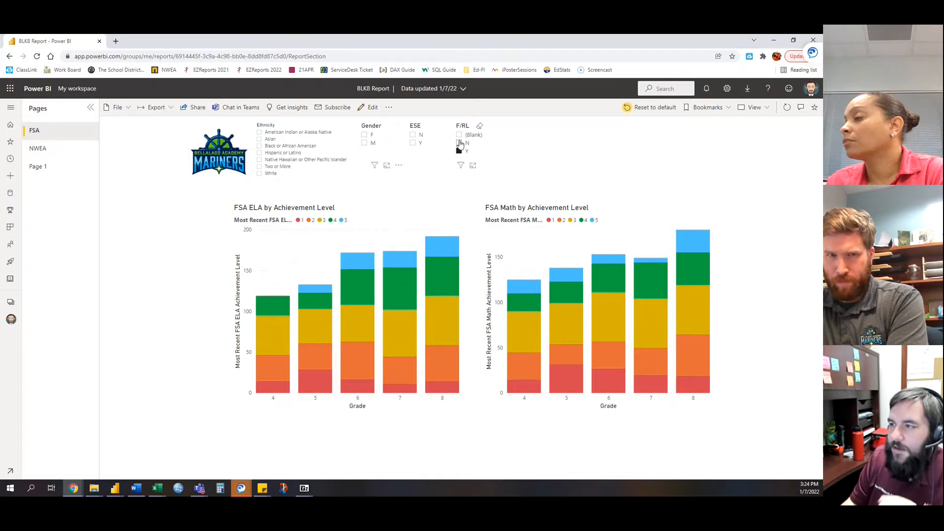
left_click(459, 151)
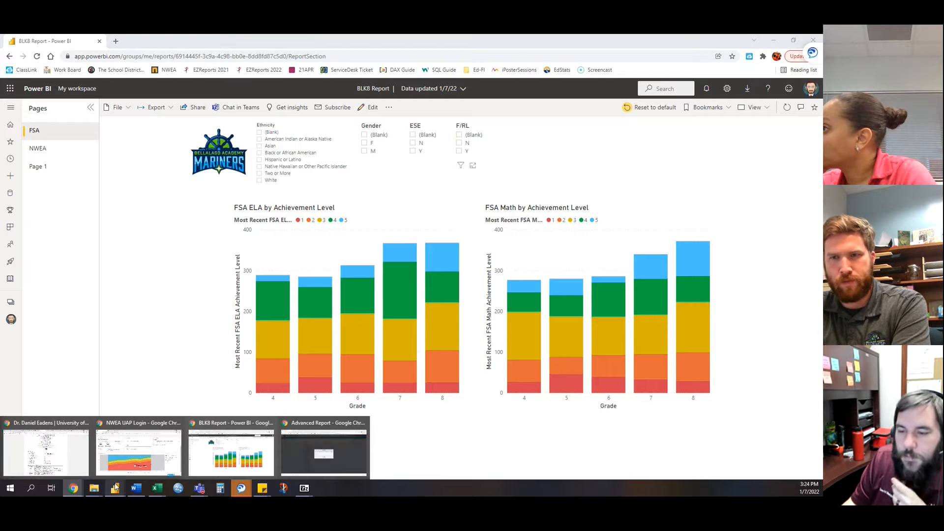
- Refresh BLK8 Report's data in Power BI Desktop
mouse_move(115, 488)
left_click(157, 447)
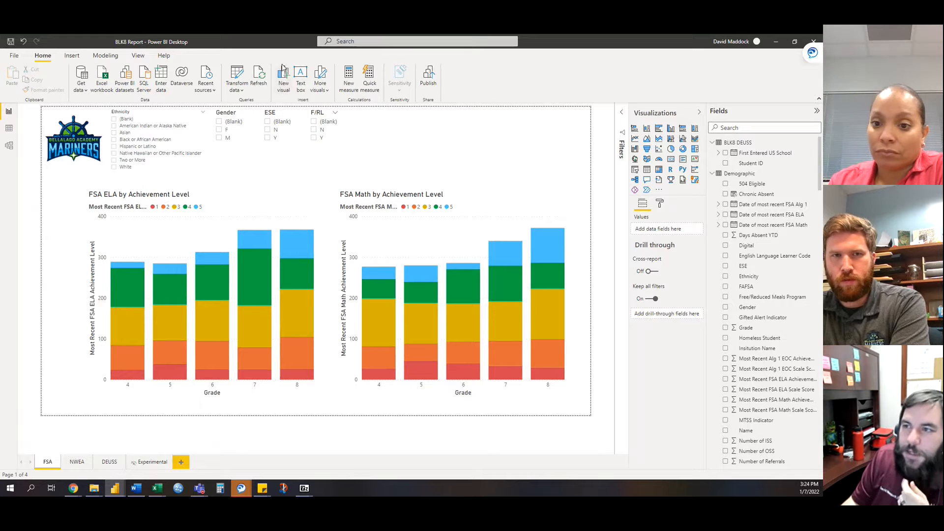
left_click(257, 78)
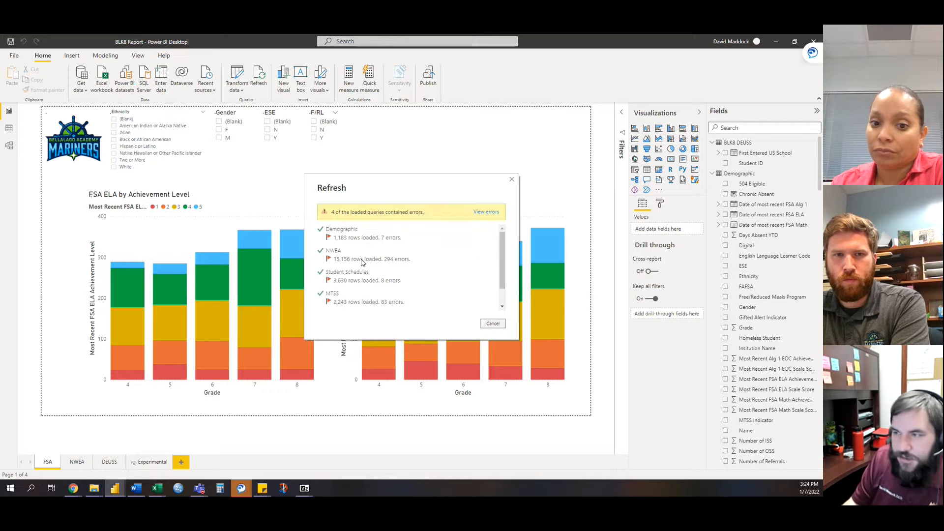
left_click(492, 324)
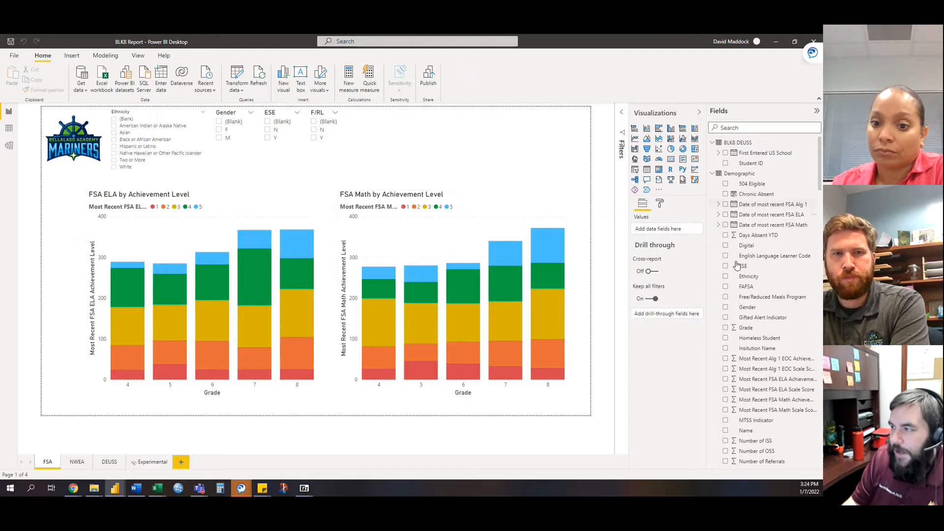
- Save and republish to My workspace, replacing the existing dataset, then view it online
left_click(429, 75)
left_click(453, 274)
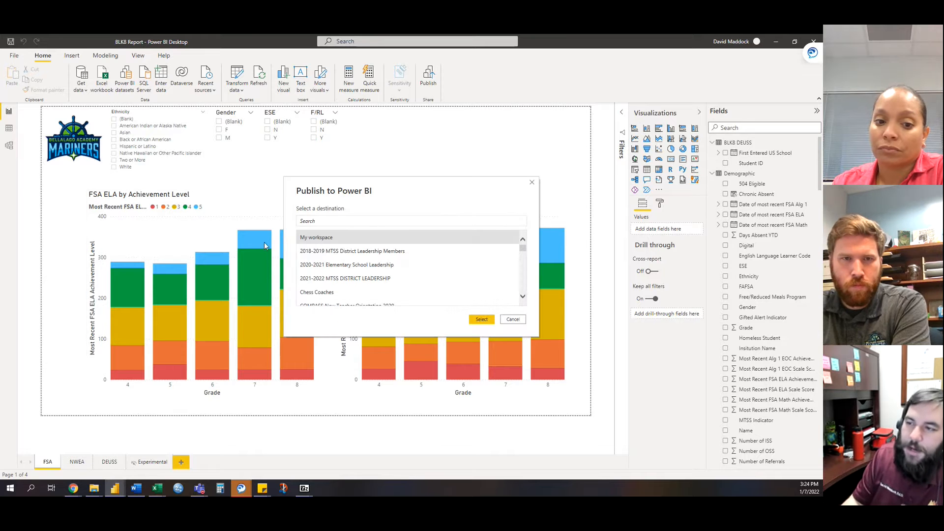
left_click(481, 319)
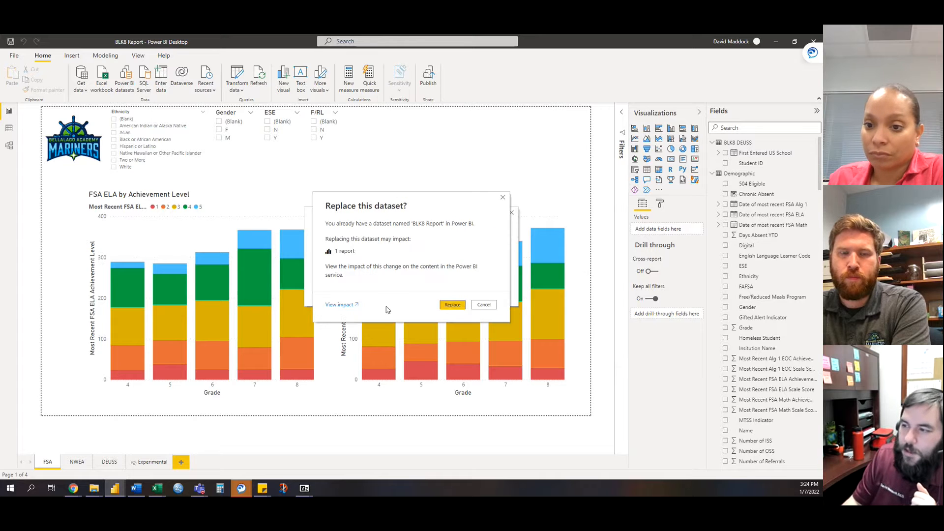
left_click(450, 304)
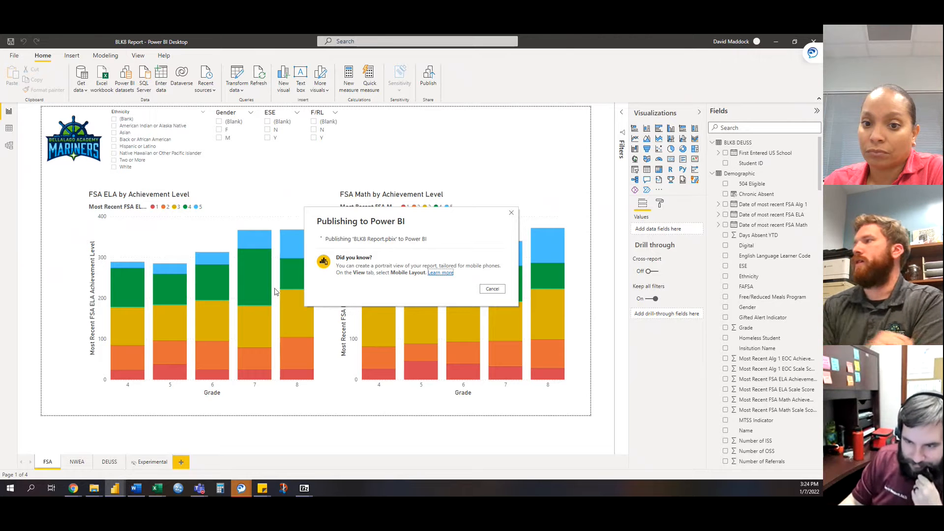
mouse_move(73, 487)
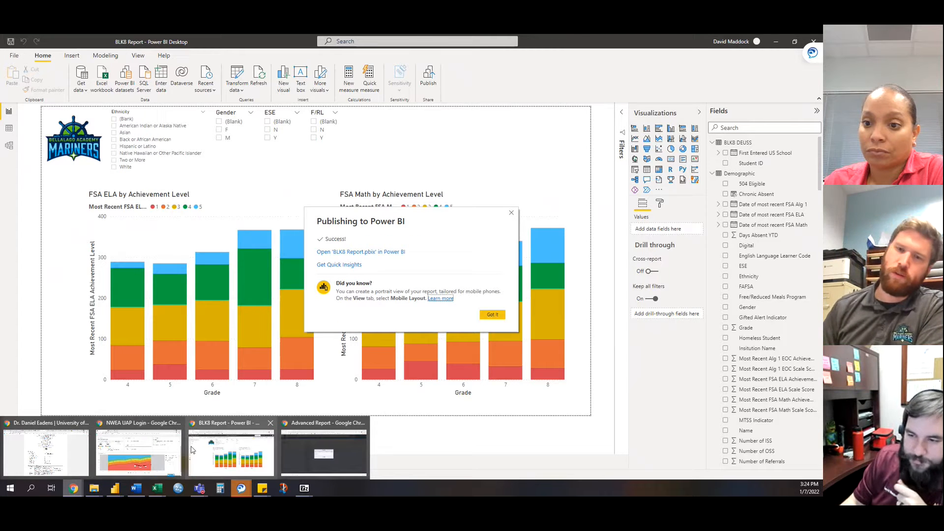
left_click(192, 450)
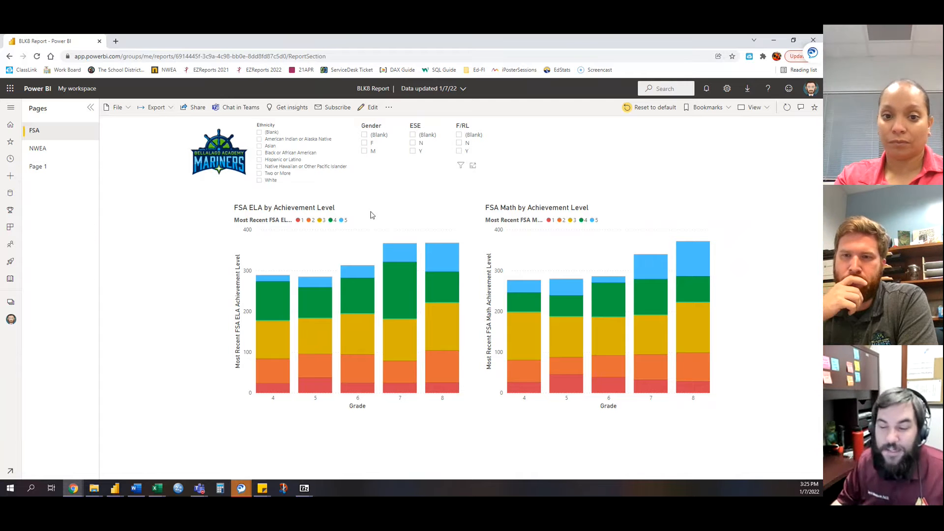
- Look over the BLK8 Schedules and BLK8 NWEA workbooks, then minimize them
mouse_move(156, 488)
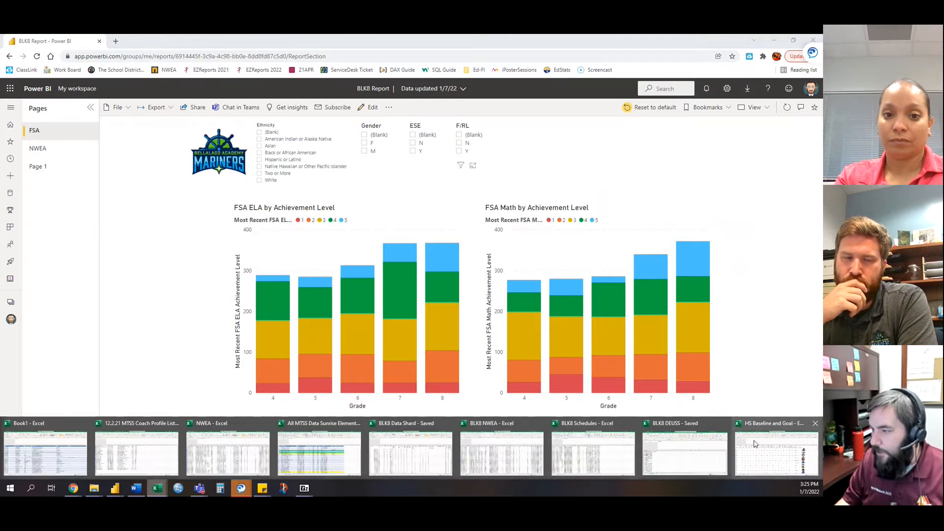
mouse_move(656, 458)
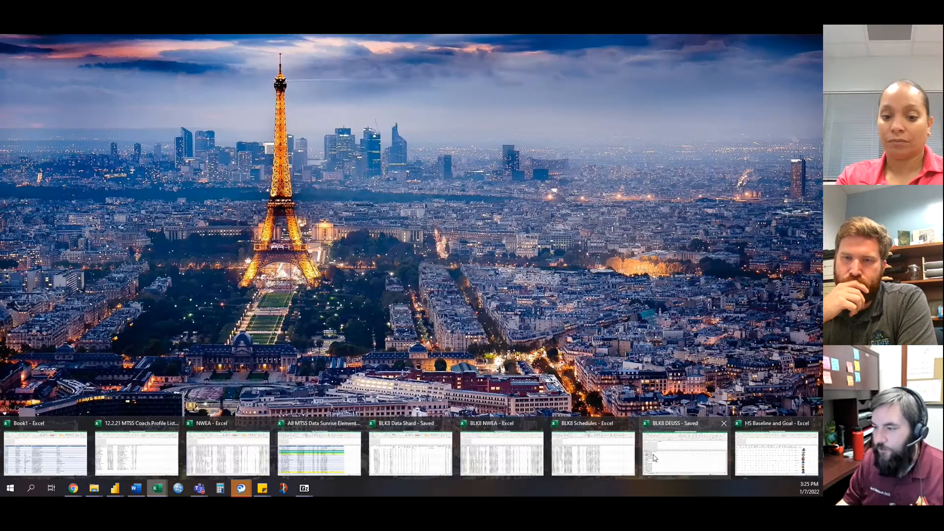
left_click(619, 458)
mouse_move(157, 488)
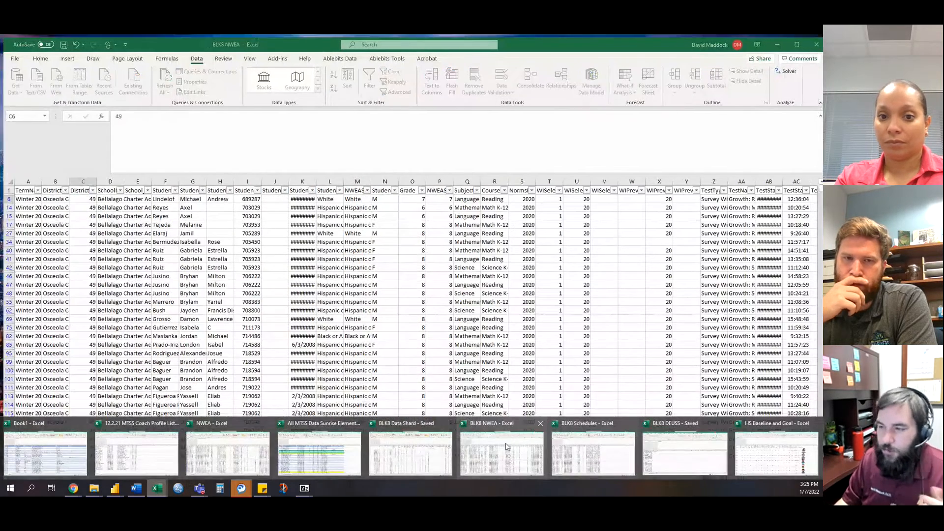
left_click(506, 446)
left_click(49, 255)
left_click(23, 222)
left_click(101, 222)
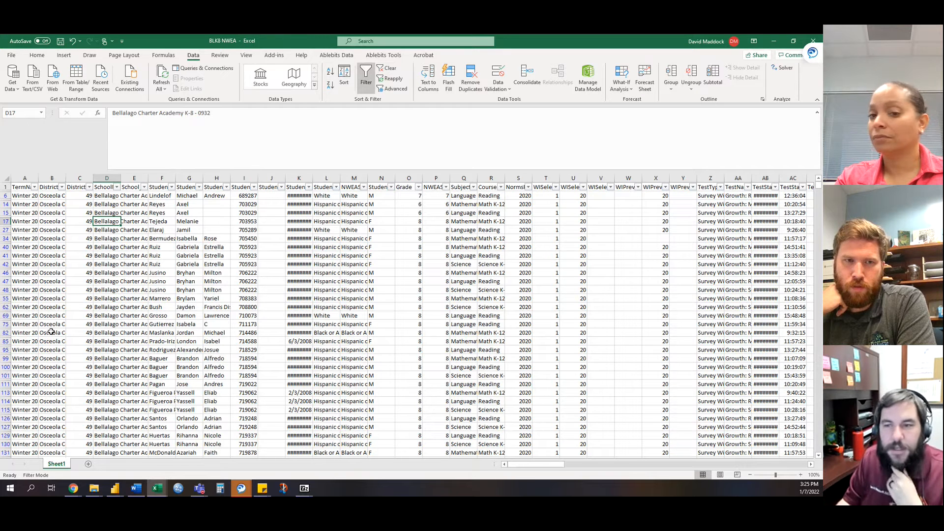
left_click(774, 41)
left_click(775, 42)
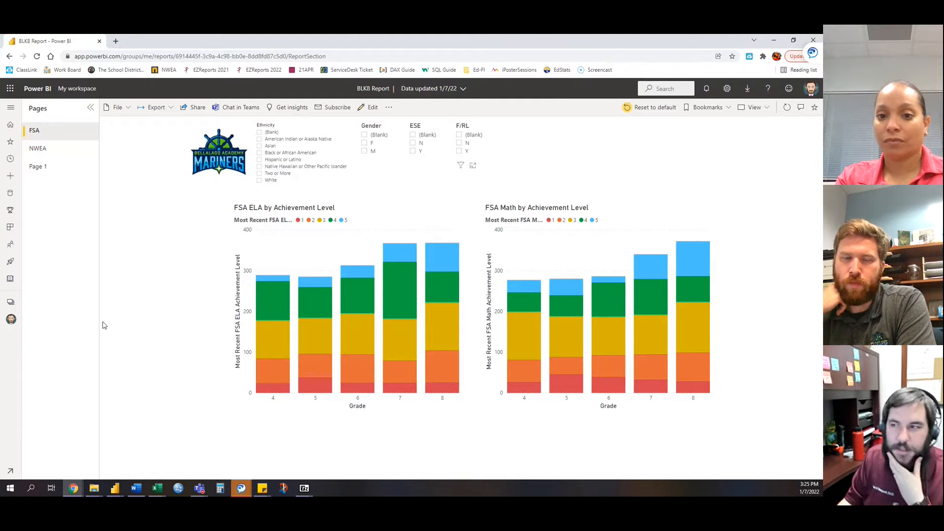
- Bring up the Stocktake 3.0 Reports folder in File Explorer
left_click(100, 492)
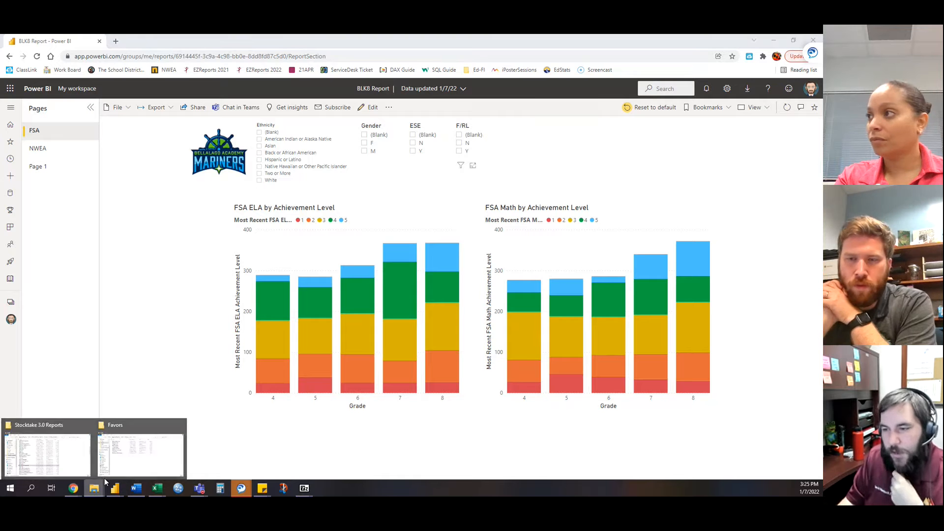
left_click(64, 454)
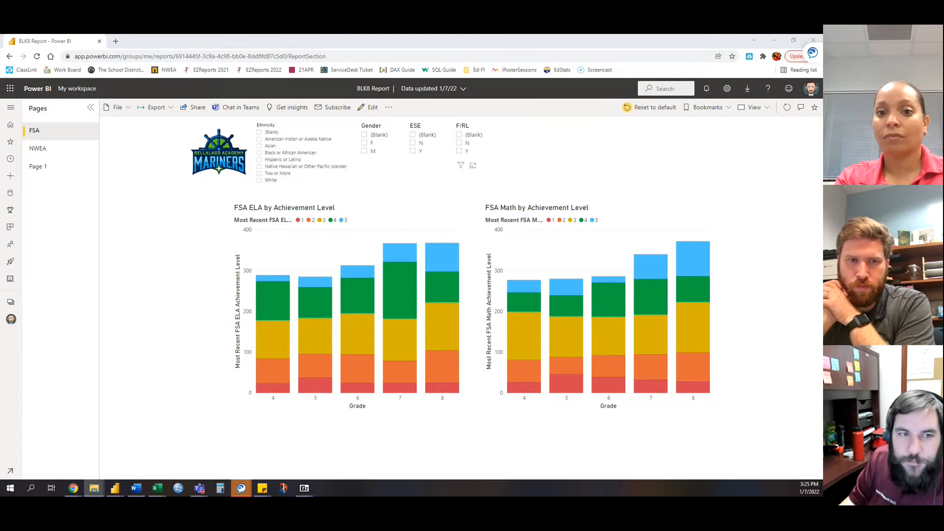
scroll(328, 326, "up", 7)
left_click_drag(717, 218, 718, 242)
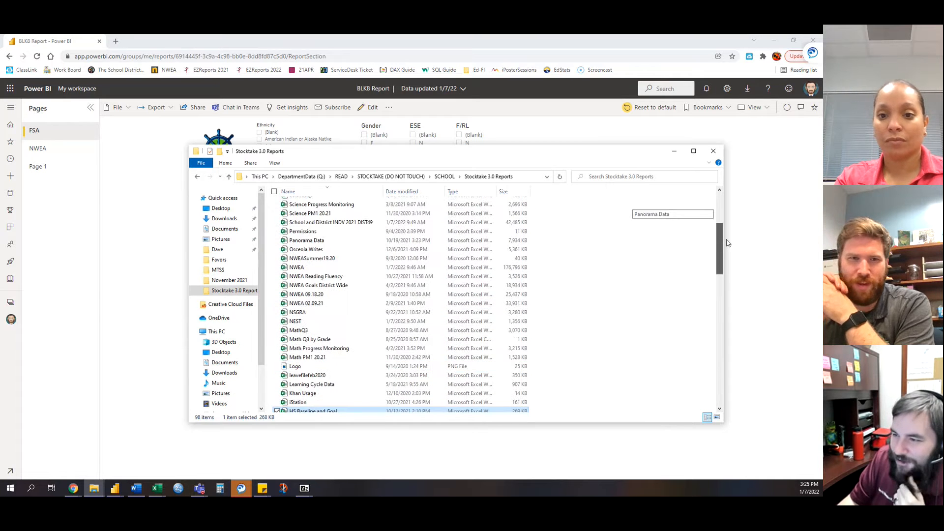
- Open the NSGRA workbook and check the Assessment Period values in column D's filter list
left_click(359, 313)
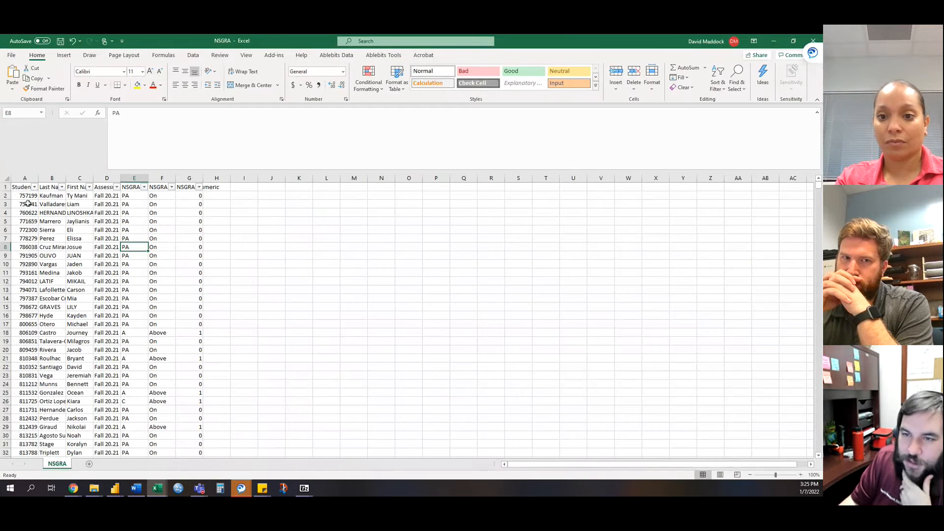
left_click_drag(101, 197, 101, 318)
left_click_drag(133, 214, 136, 308)
key("Right")
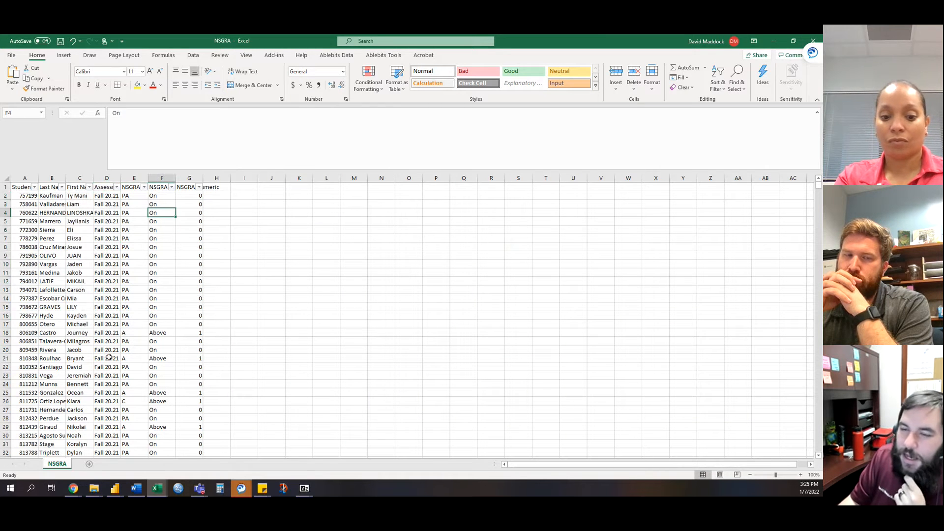
left_click(118, 188)
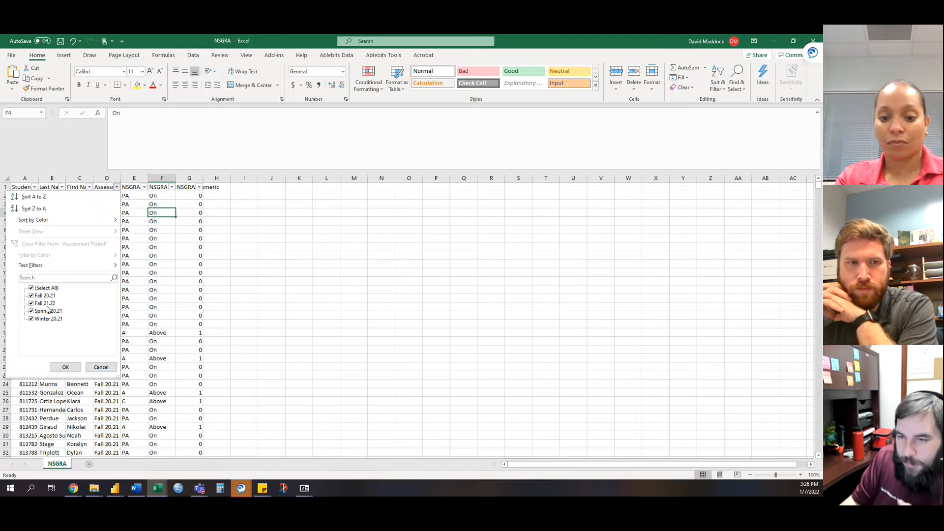
left_click(101, 367)
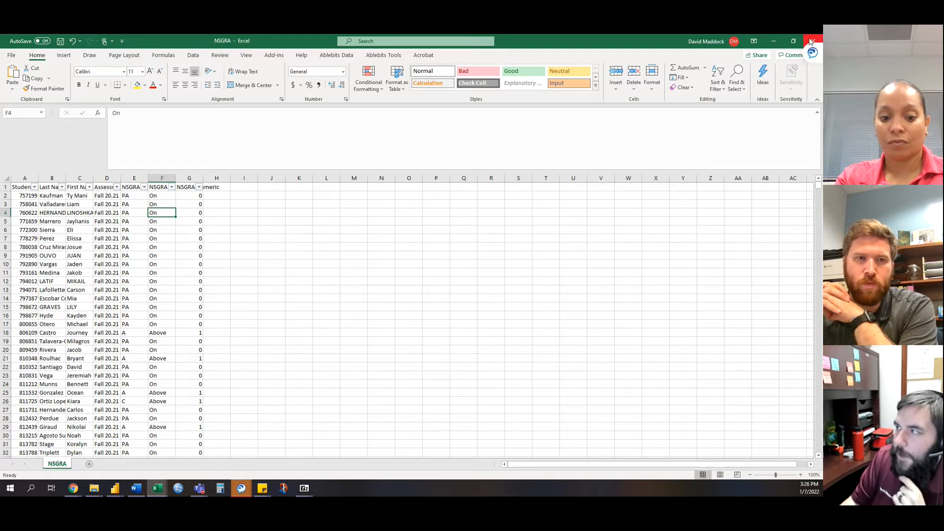
- Close NSGRA, minimize BLK8 Schedules and bring the online report forward
left_click(812, 42)
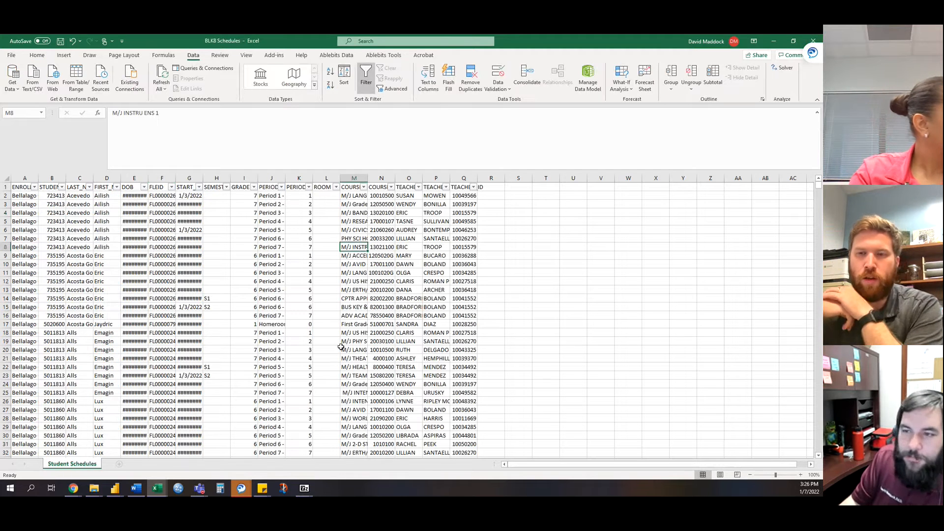
left_click(773, 45)
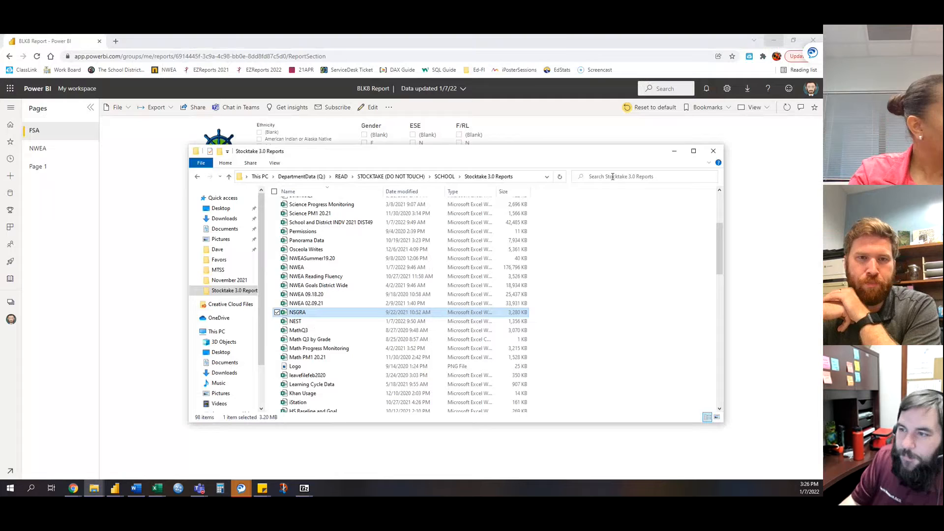
left_click(133, 305)
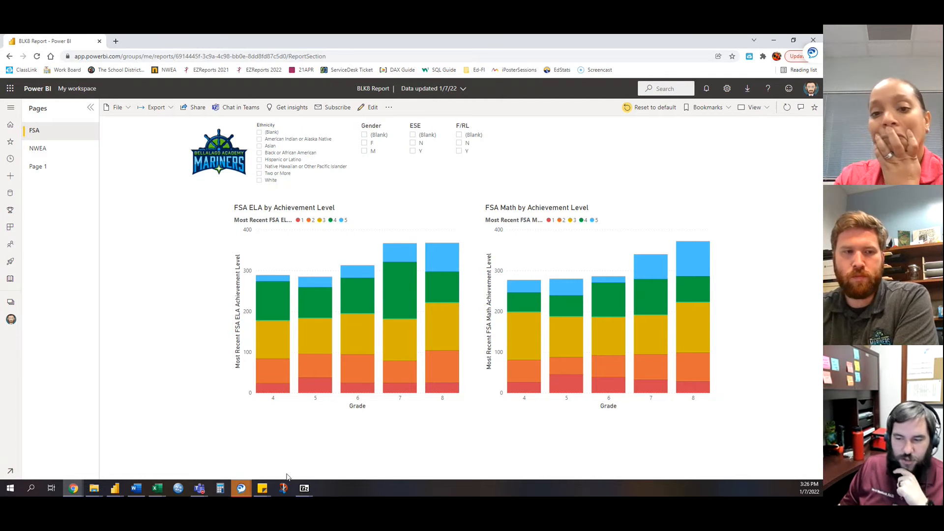
- Check the student rows and Grade values in BLK8 Data Shard, then close the workbook
mouse_move(157, 488)
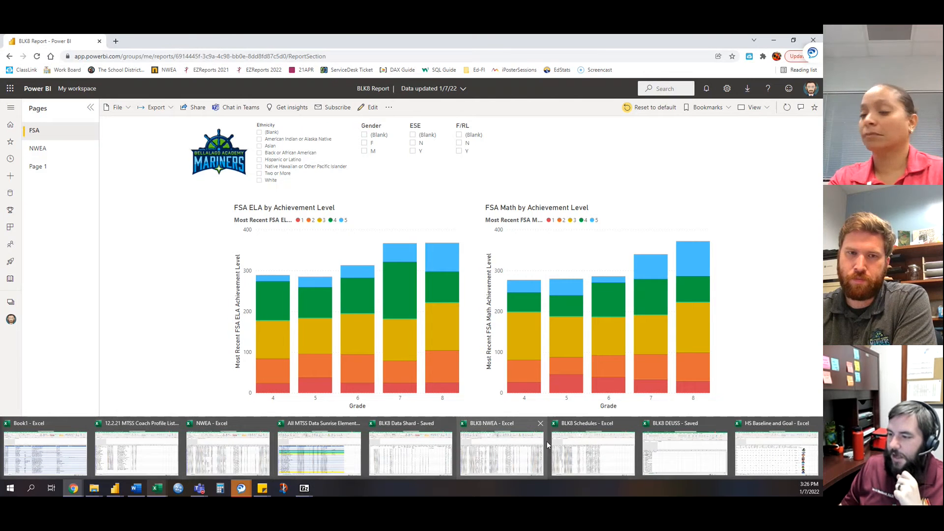
mouse_move(503, 451)
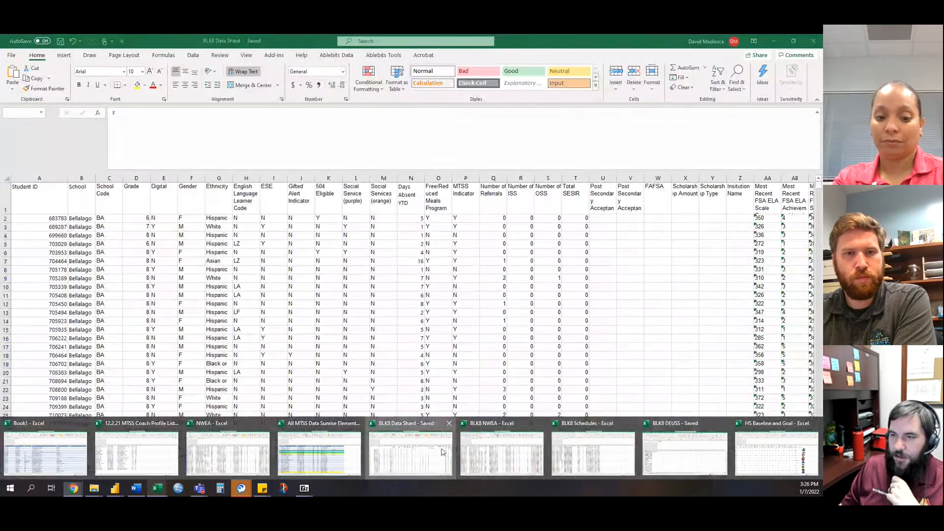
left_click(426, 427)
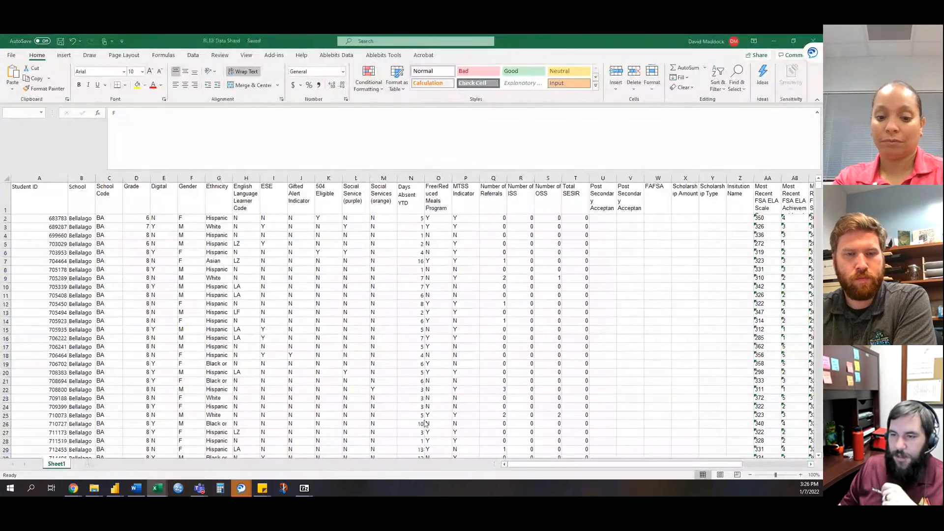
left_click_drag(40, 261, 116, 317)
left_click(27, 254)
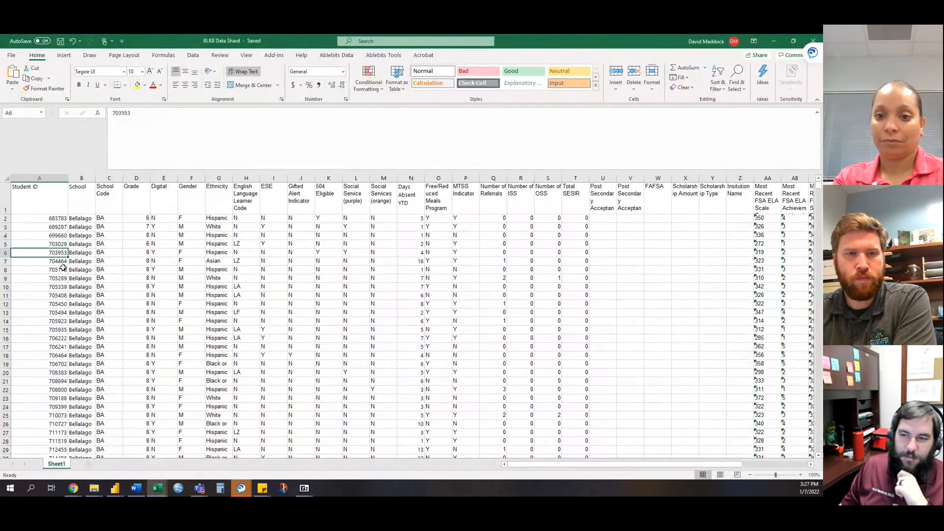
left_click(146, 322)
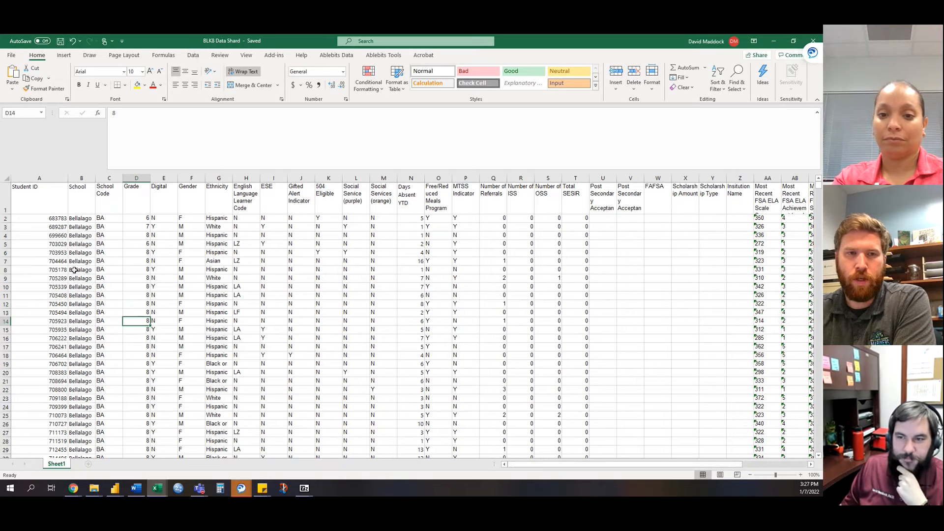
left_click(139, 295)
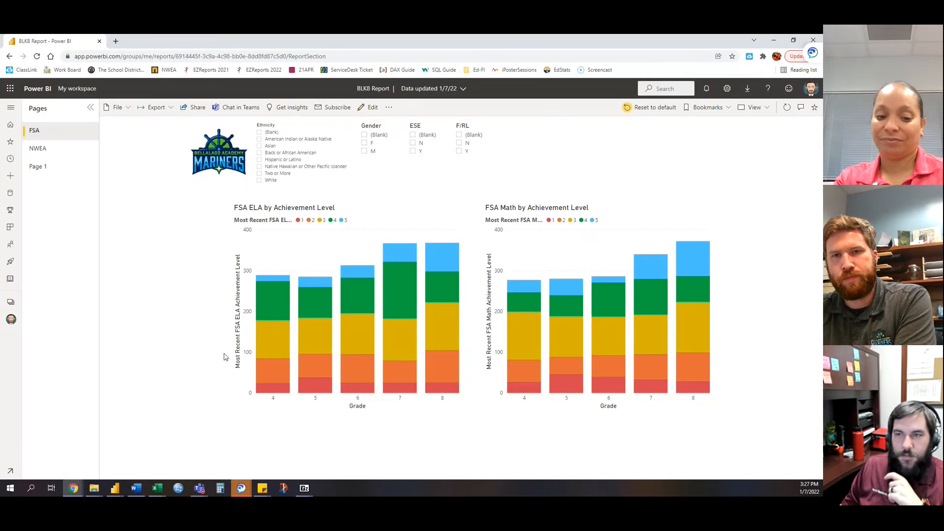
left_click(812, 41)
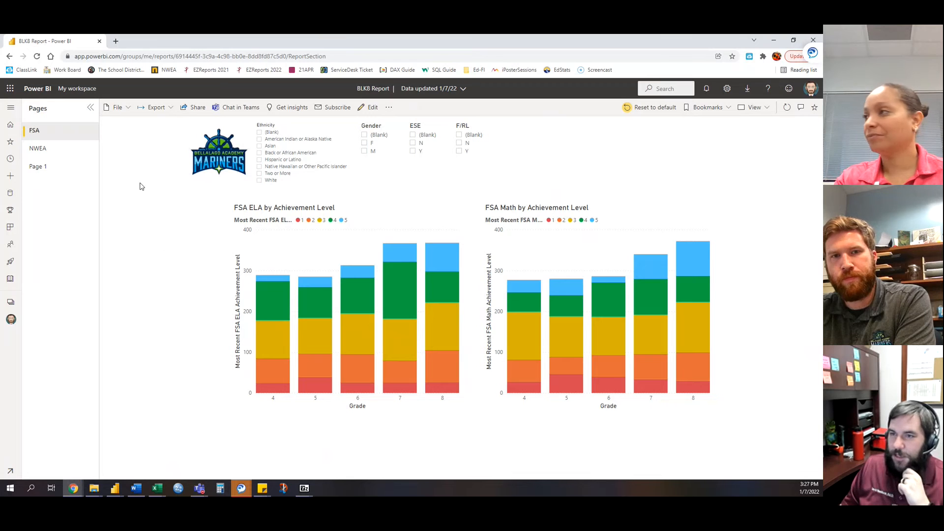
- Close the online BLK8 Report and dismiss the Publishing to Power BI success message
left_click(99, 41)
left_click(269, 52)
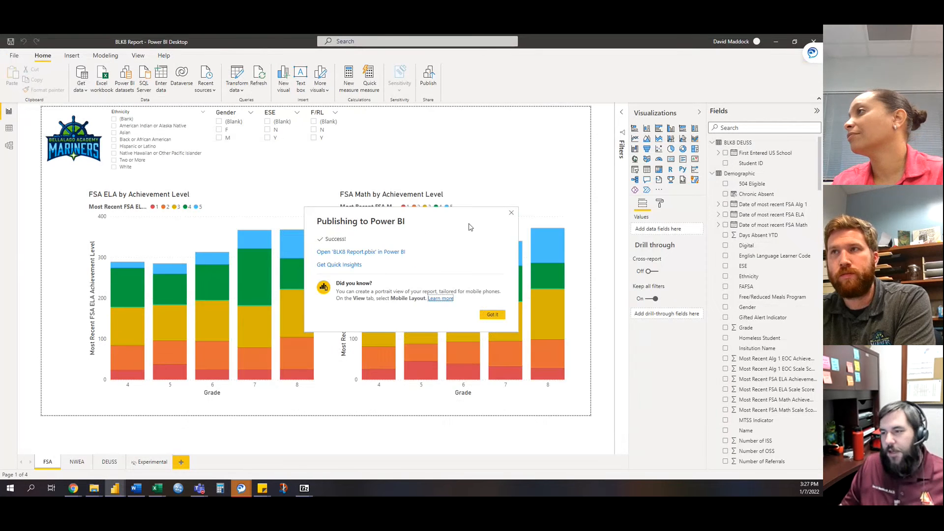
left_click(493, 315)
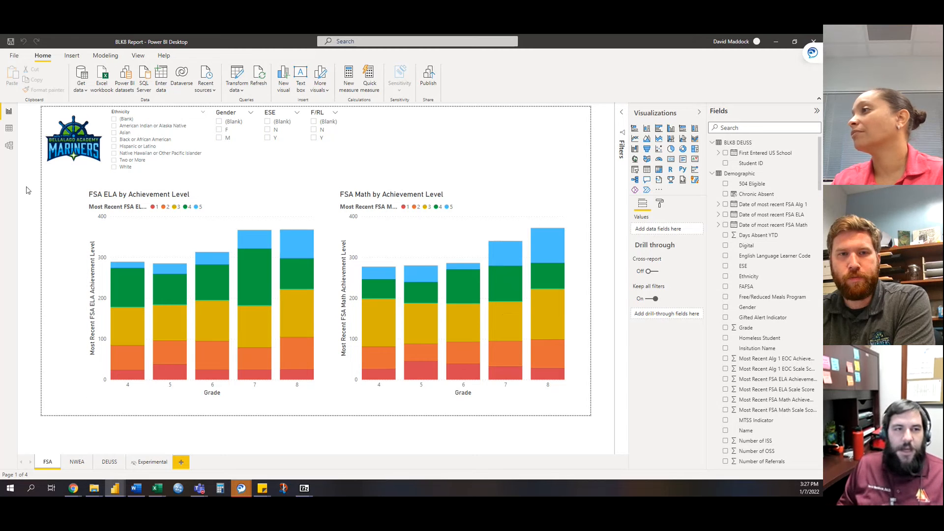